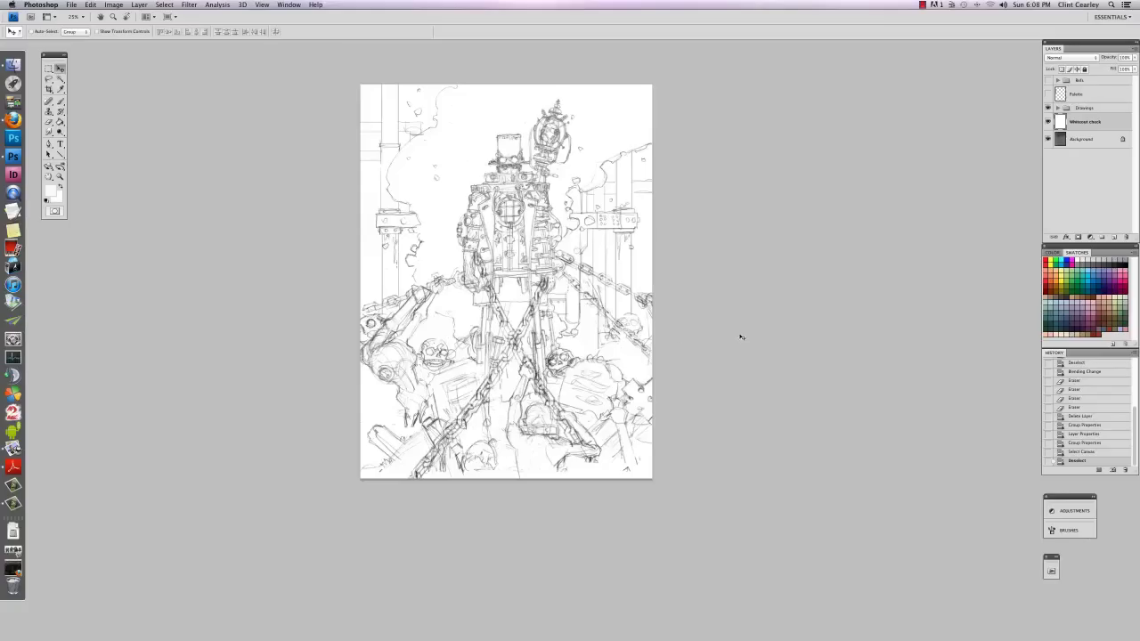
# Step: Show the sketch document in a floating window, enlarge it and position it beside the reference image folder
pyautogui.press('f')
pyautogui.press('f')
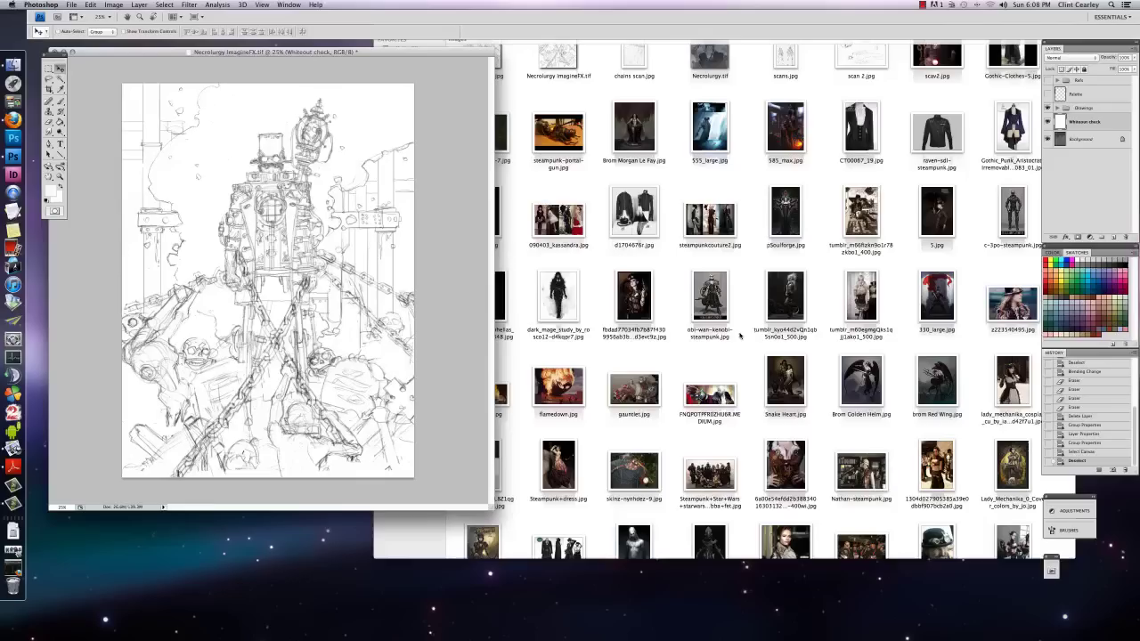
pyautogui.moveTo(492, 510); pyautogui.dragTo(679, 606)
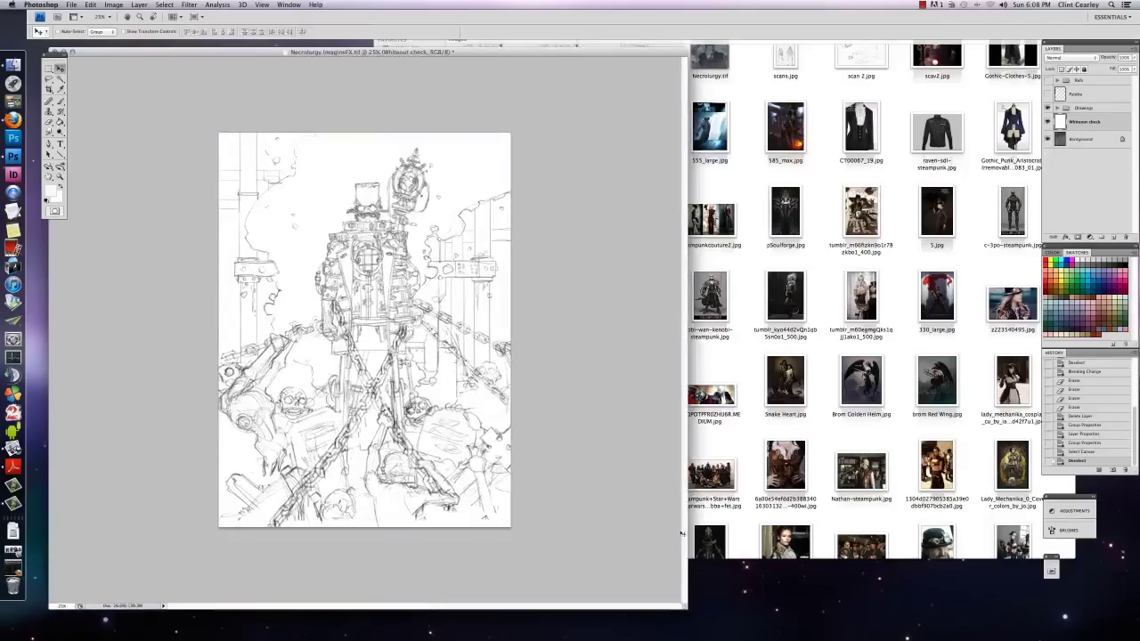
pyautogui.moveTo(538, 51); pyautogui.dragTo(517, 45)
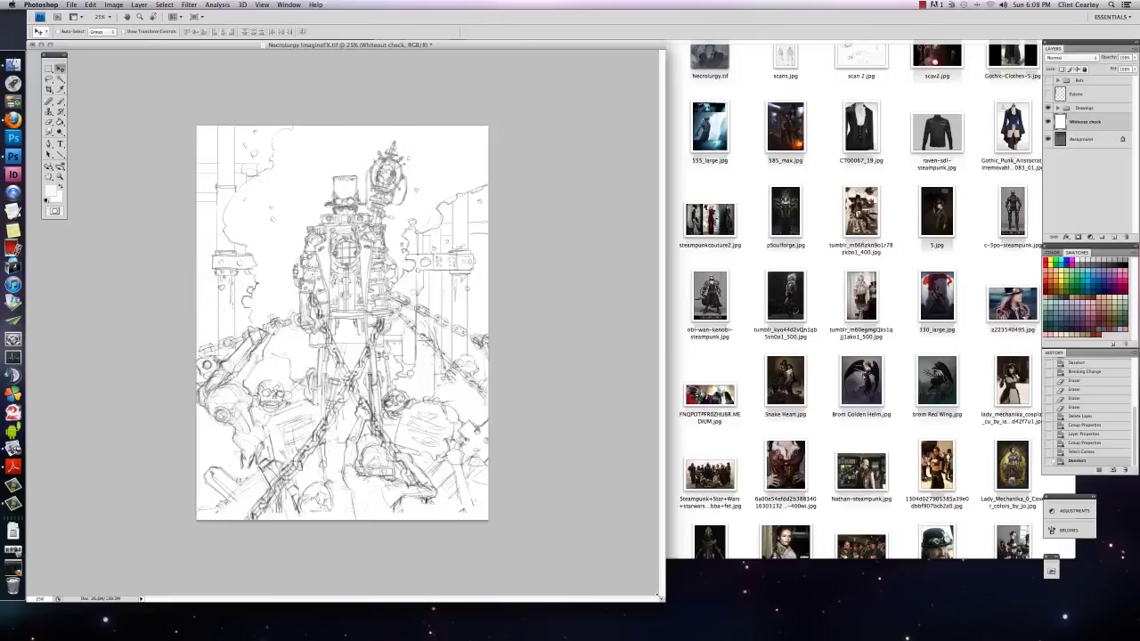
pyautogui.moveTo(660, 598); pyautogui.dragTo(658, 620)
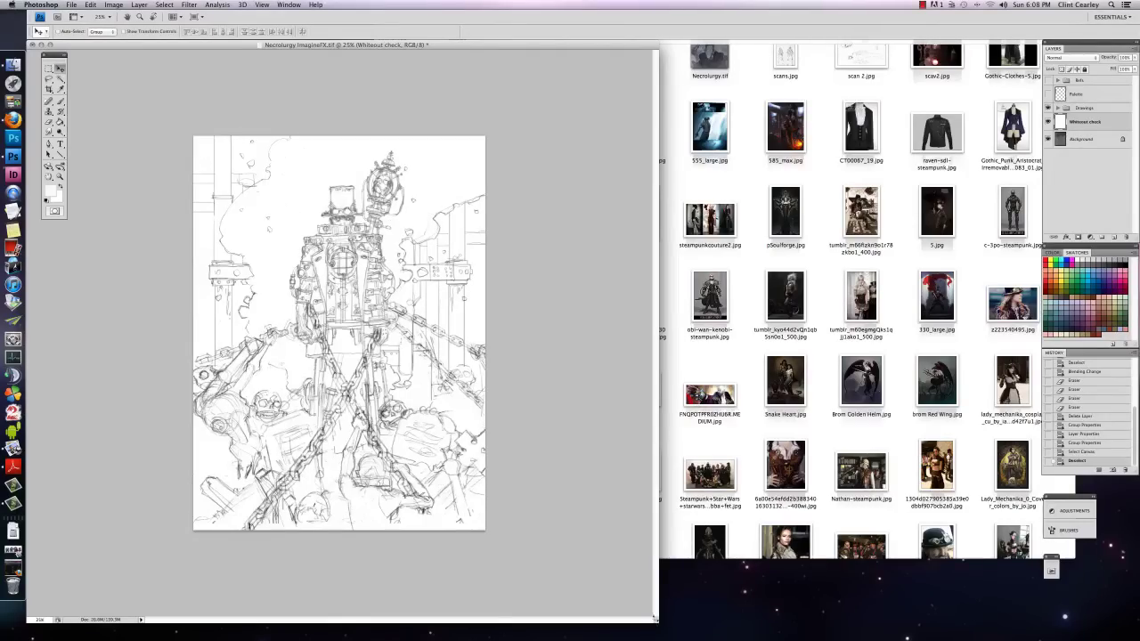
pyautogui.moveTo(655, 618); pyautogui.dragTo(643, 623)
# Step: Switch to the Necrolurgy folder in Finder, enlarge its window and look through the reference images
pyautogui.click(790, 33)
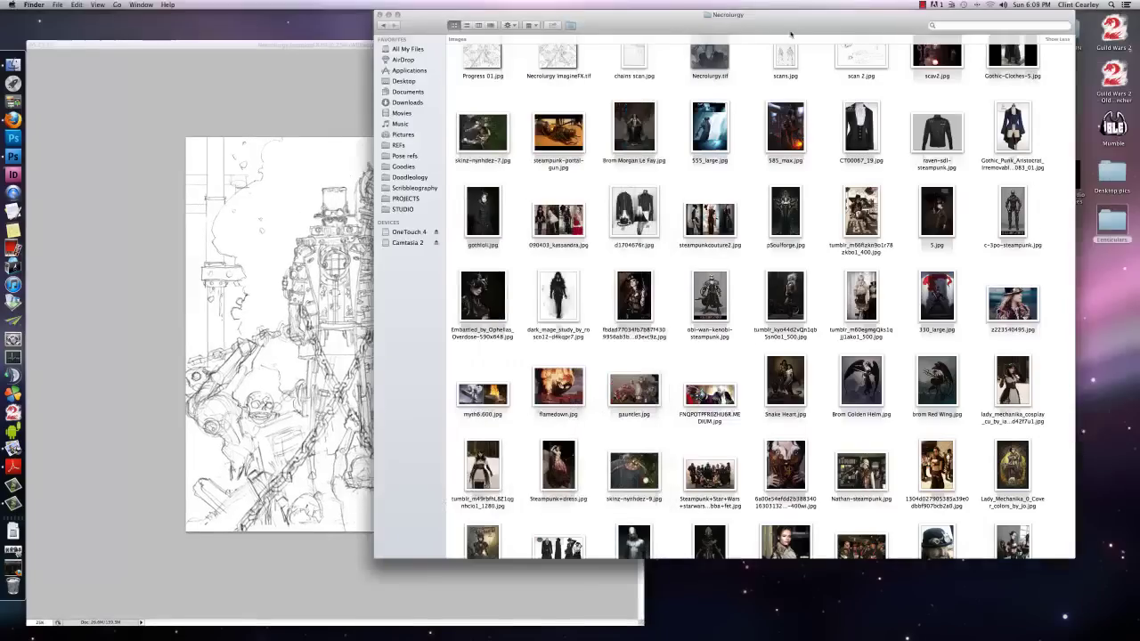
pyautogui.moveTo(790, 34); pyautogui.dragTo(771, 32)
pyautogui.moveTo(1033, 558); pyautogui.dragTo(1035, 609)
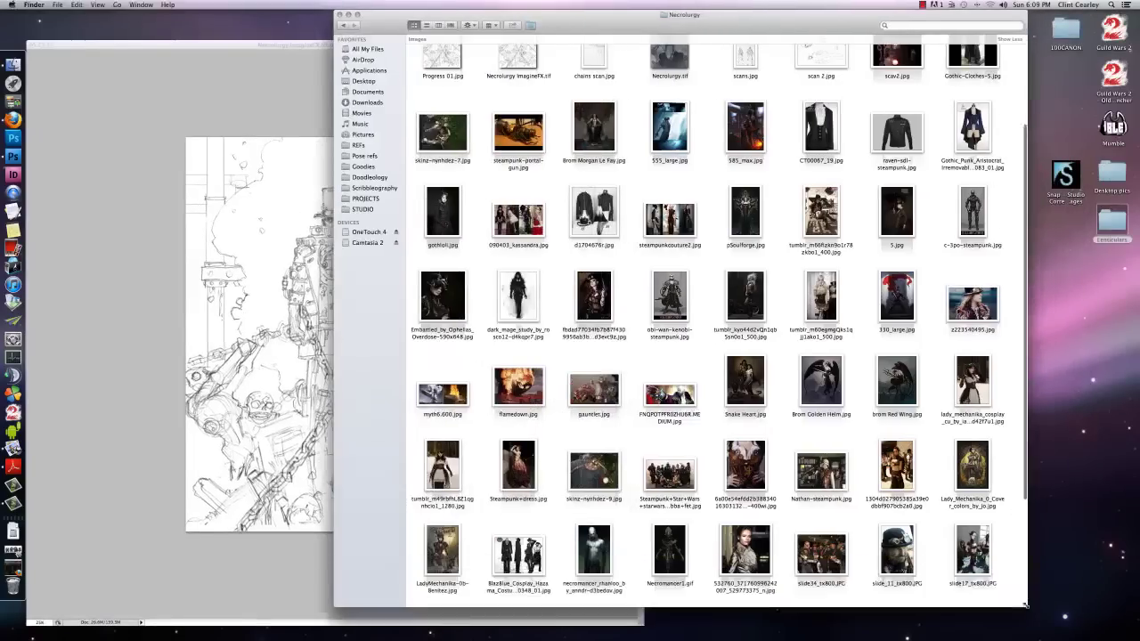
pyautogui.scroll(-5, 1031, 566)
pyautogui.moveTo(1035, 567); pyautogui.dragTo(1055, 385)
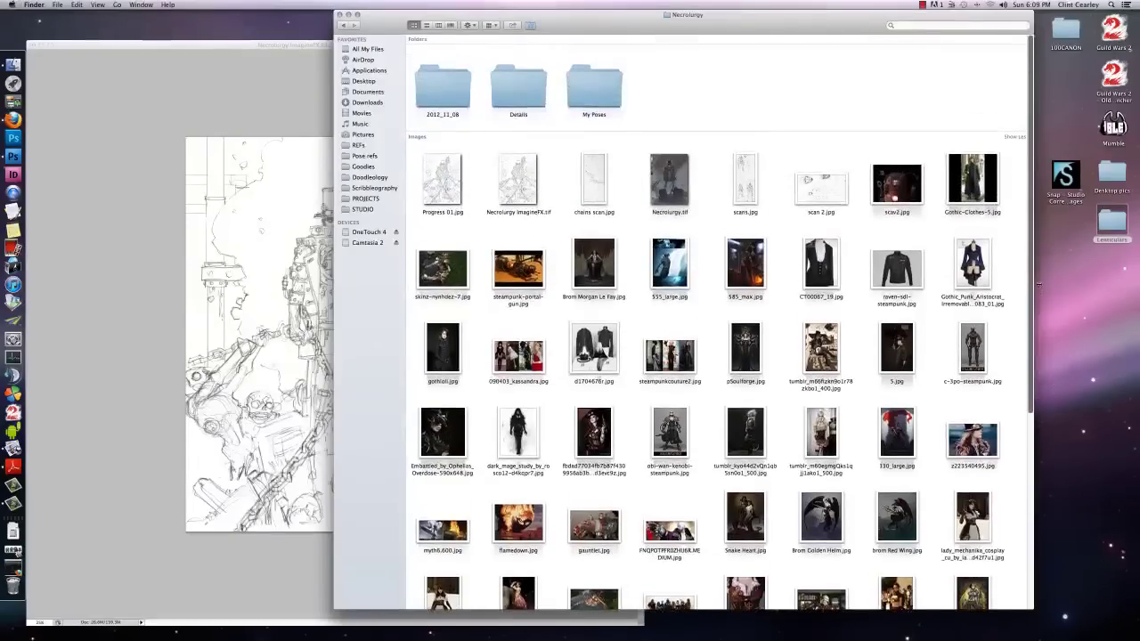
pyautogui.moveTo(1037, 285); pyautogui.dragTo(1036, 495)
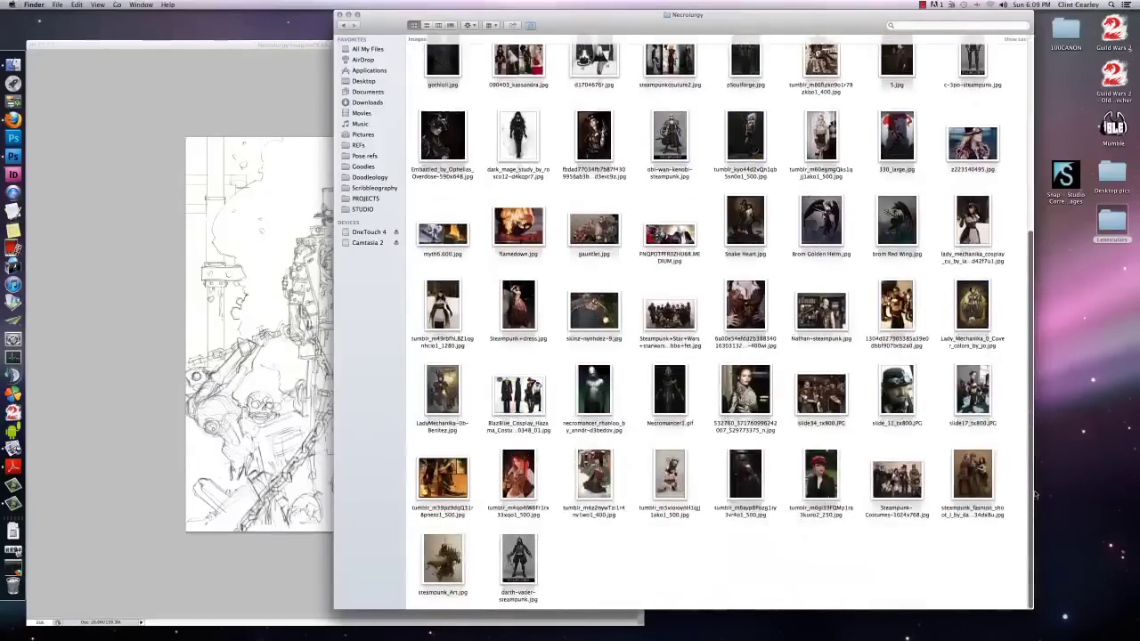
pyautogui.scroll(10, 1007, 235)
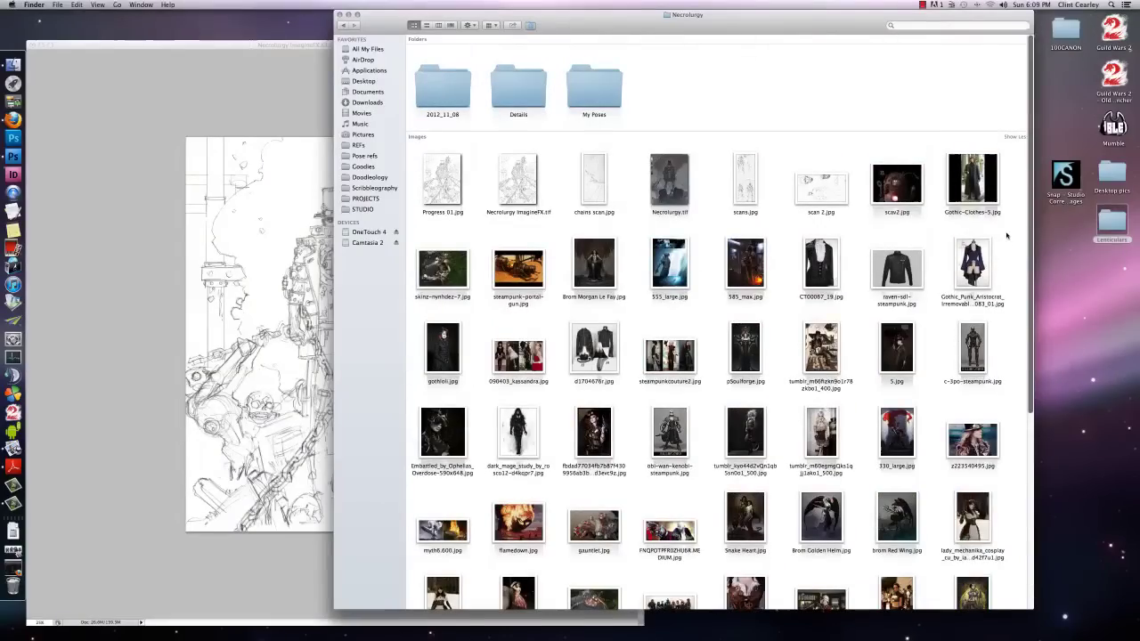
# Step: Switch back to Photoshop and return the sketch document to full-screen display with the menu bar
pyautogui.click(279, 262)
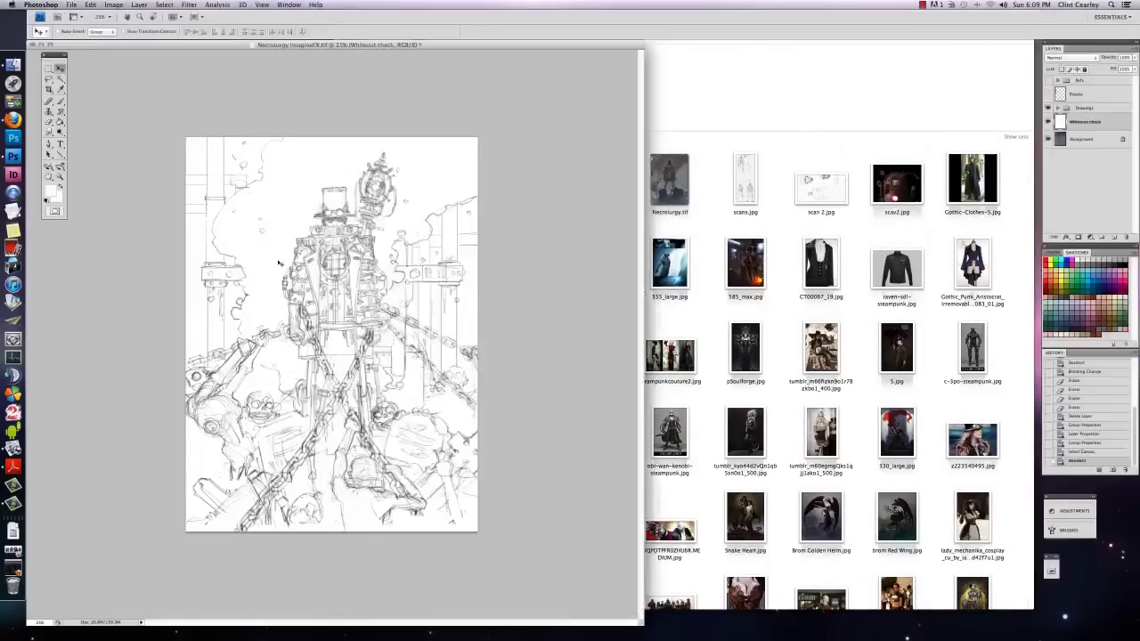
pyautogui.press('f')
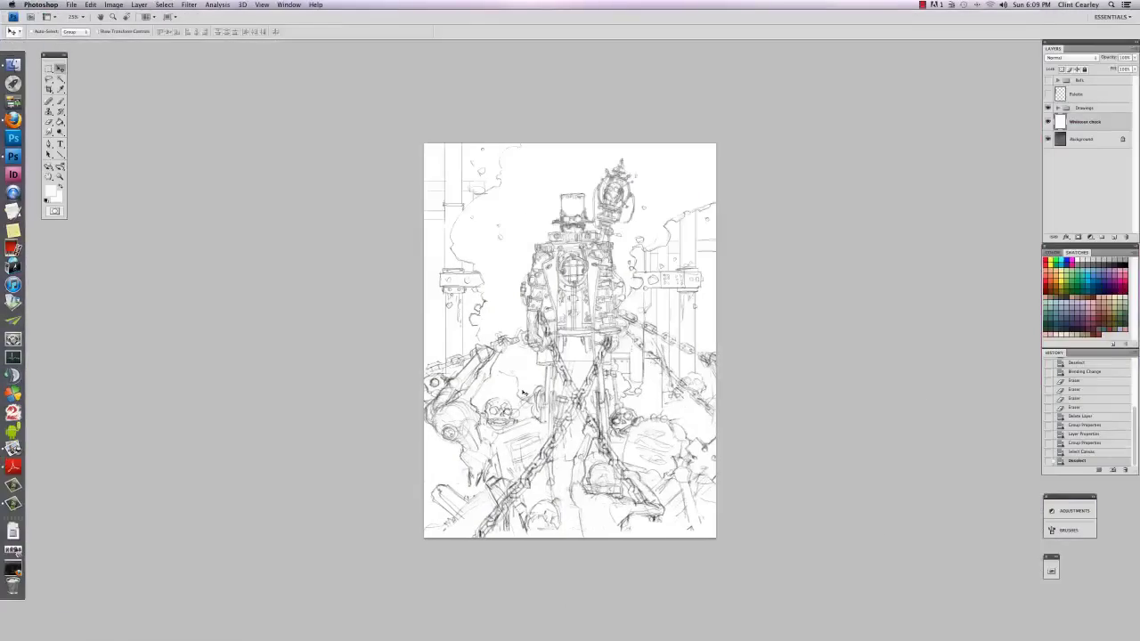
pyautogui.click(41, 5)
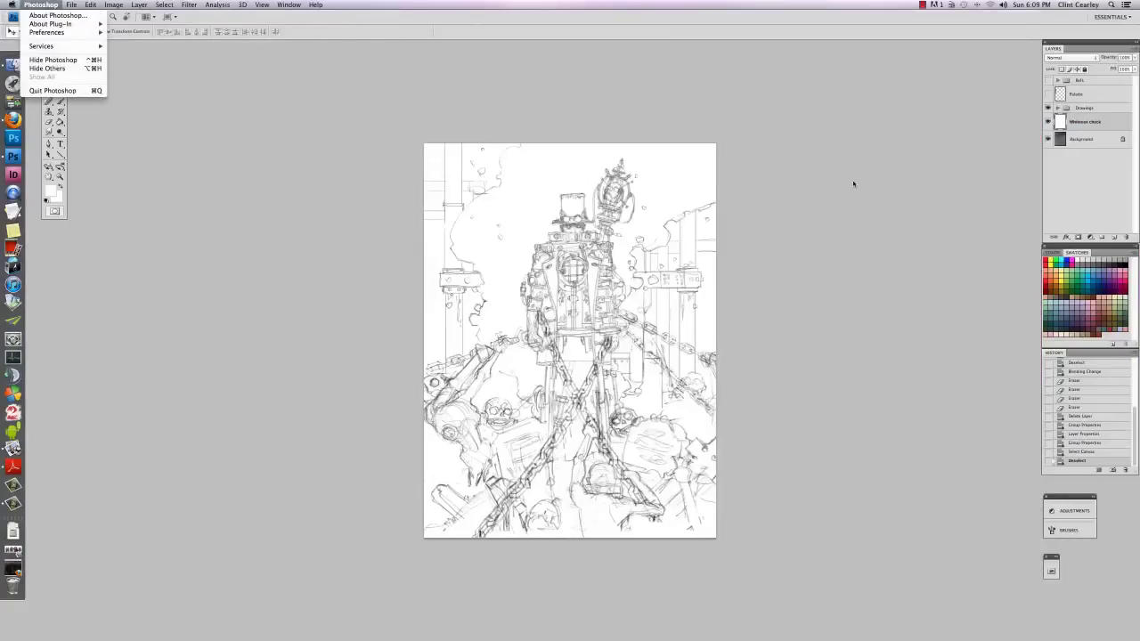
pyautogui.click(823, 239)
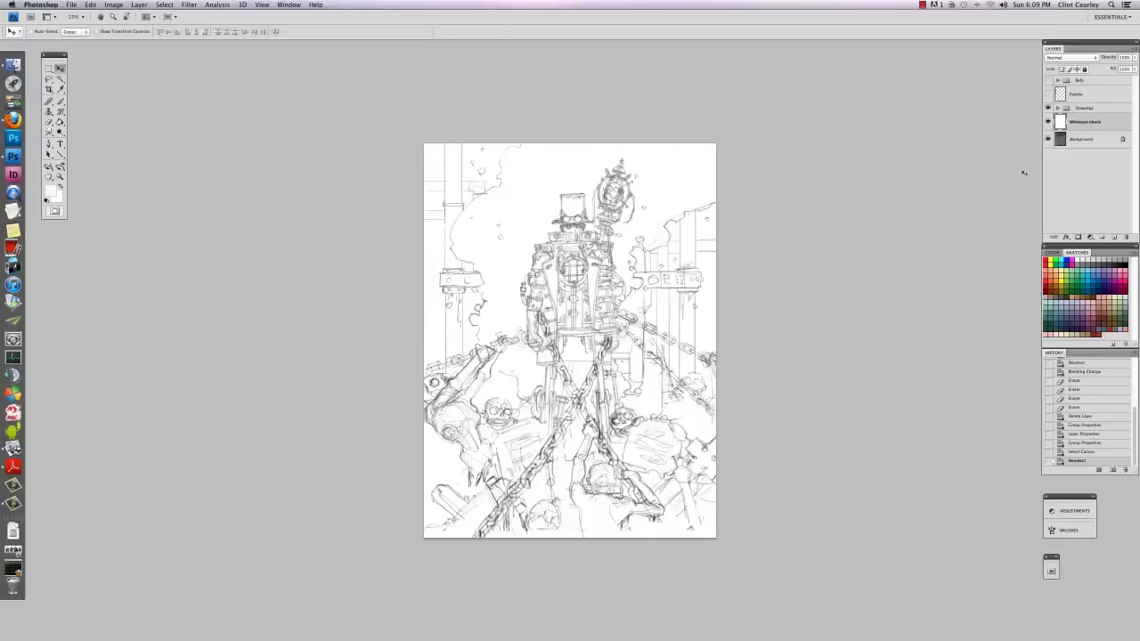
# Step: Expand the Drawings group and enlarge the layer list so that all of its layers fit
pyautogui.click(1084, 142)
pyautogui.click(1088, 123)
pyautogui.press('super+equal')
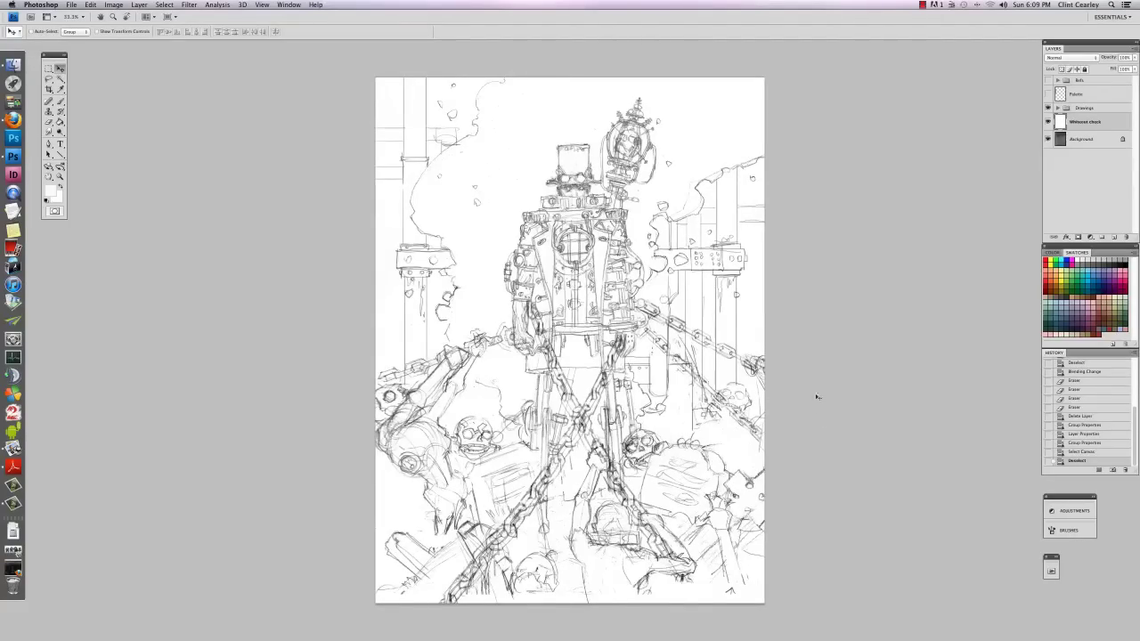
pyautogui.click(1058, 108)
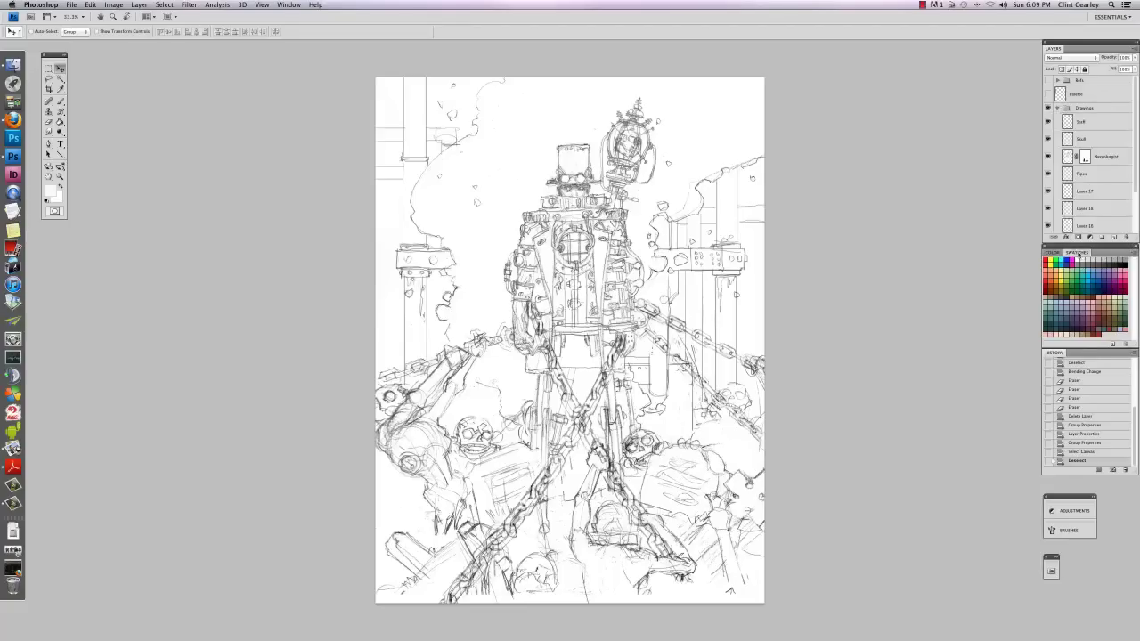
pyautogui.doubleClick(1078, 253)
pyautogui.moveTo(1135, 237); pyautogui.dragTo(1105, 359)
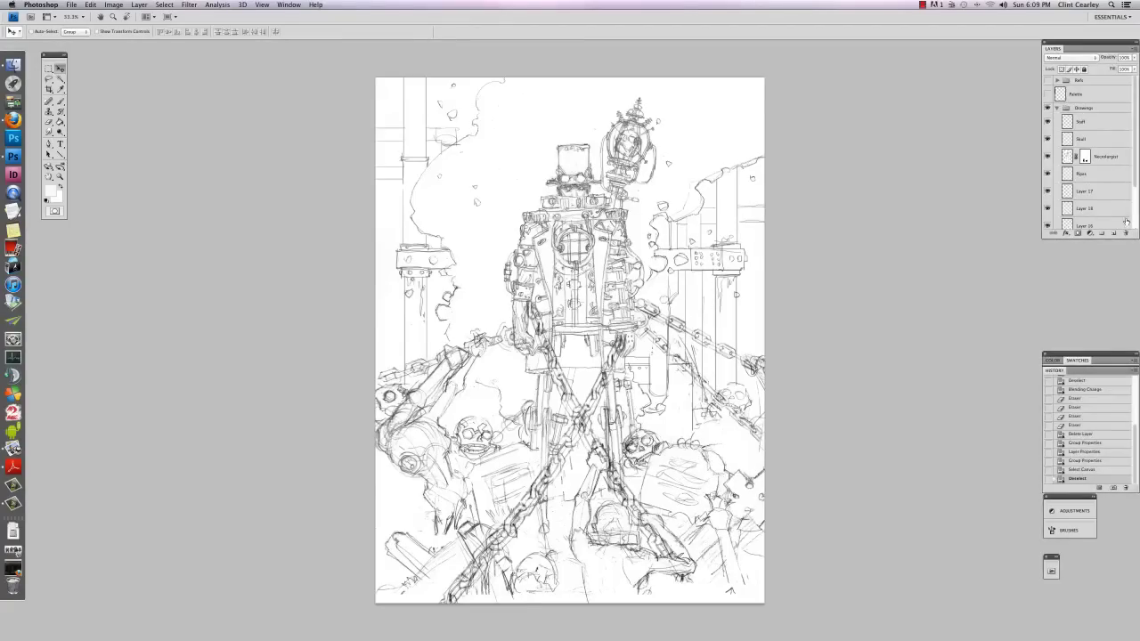
pyautogui.moveTo(1133, 233); pyautogui.dragTo(1074, 355)
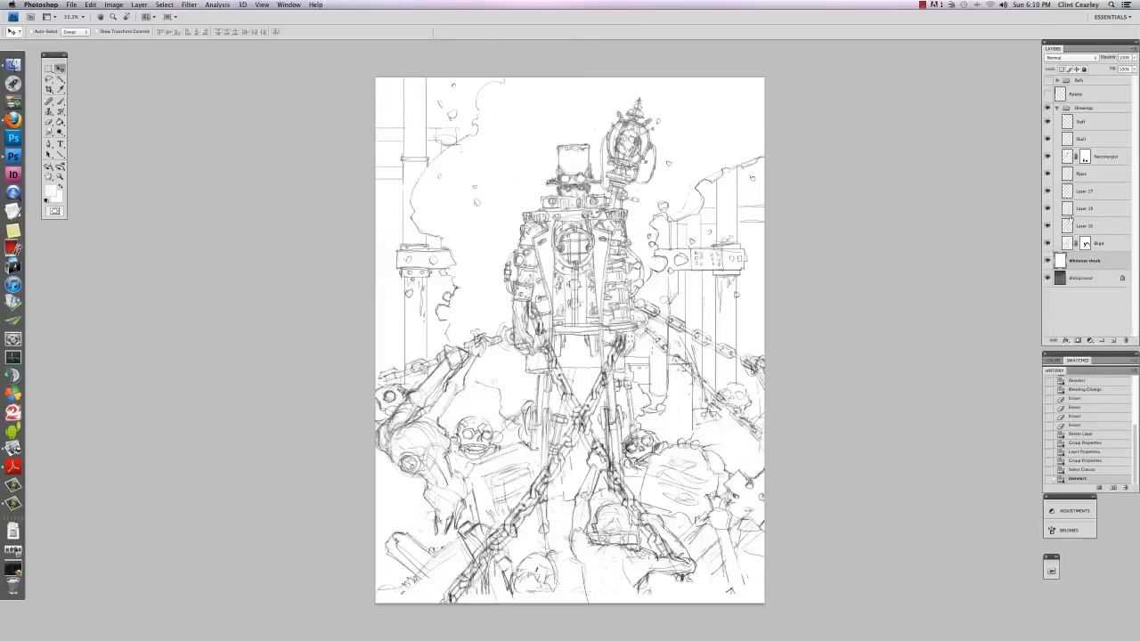
# Step: Select the bottom layer of the Drawings group and hide all drawing layers above it to isolate the background sketch
pyautogui.click(1106, 246)
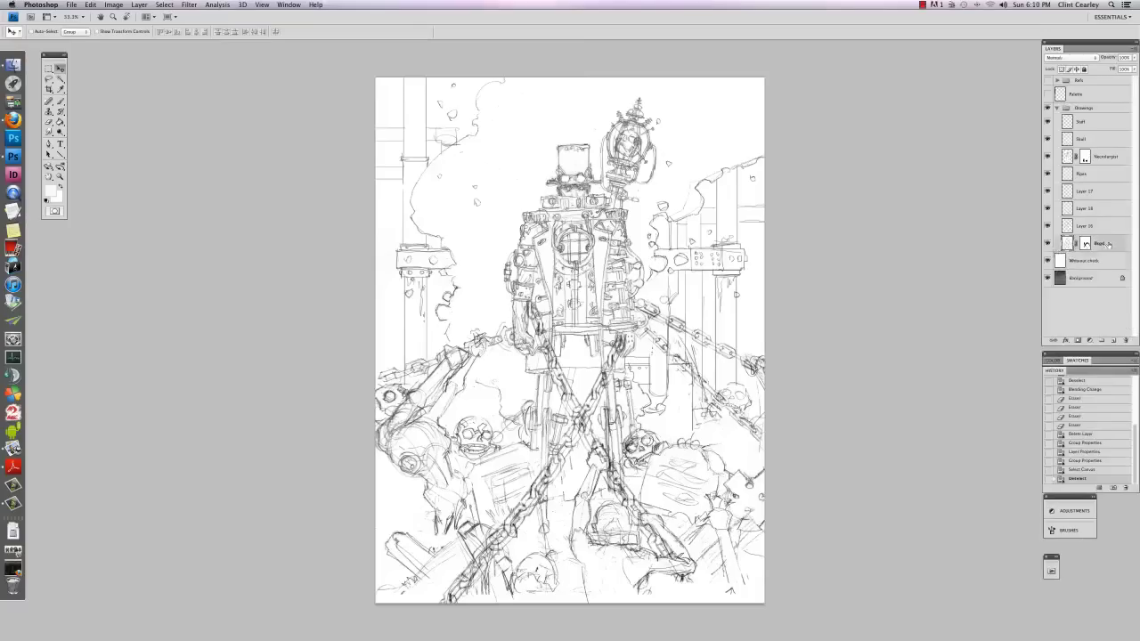
pyautogui.click(1049, 244)
pyautogui.click(1049, 244)
pyautogui.moveTo(1047, 225); pyautogui.dragTo(1048, 122)
pyautogui.click(1048, 244)
pyautogui.click(1047, 244)
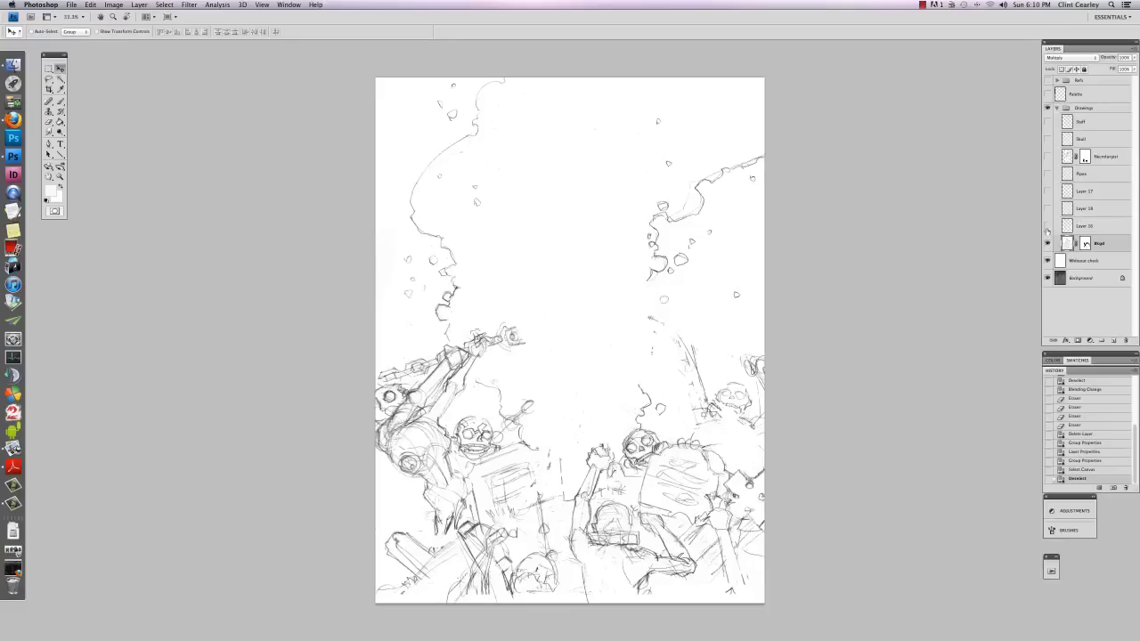
# Step: Turn the three chain layers directly above the background sketch back on, one after another
pyautogui.click(1047, 228)
pyautogui.click(1077, 227)
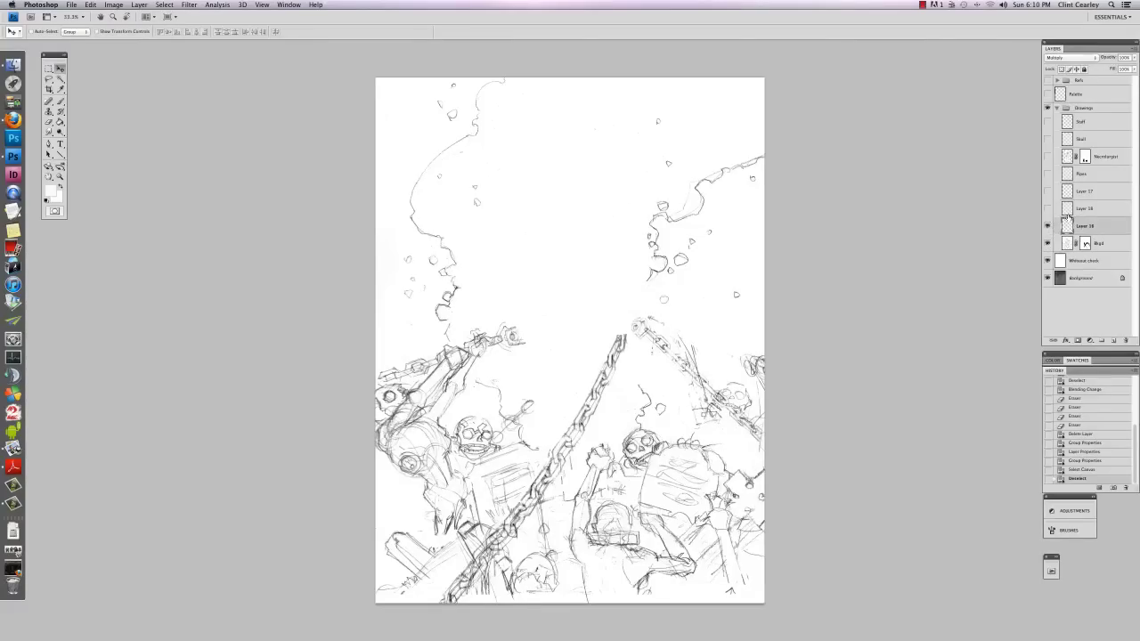
pyautogui.click(1049, 228)
pyautogui.click(1048, 228)
pyautogui.click(1047, 208)
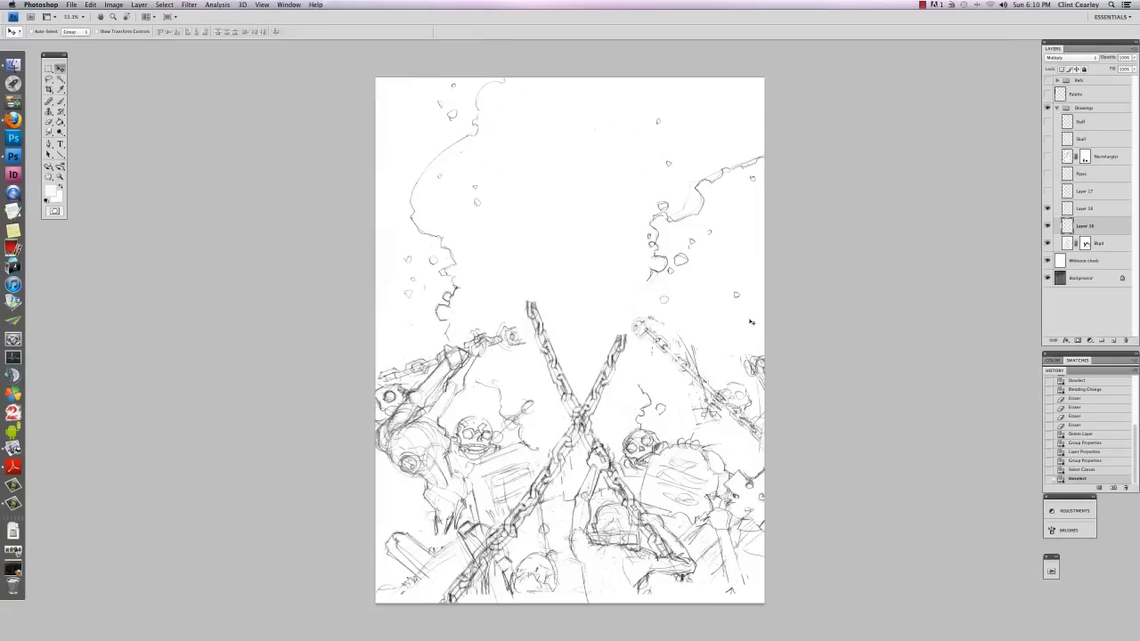
pyautogui.click(1047, 195)
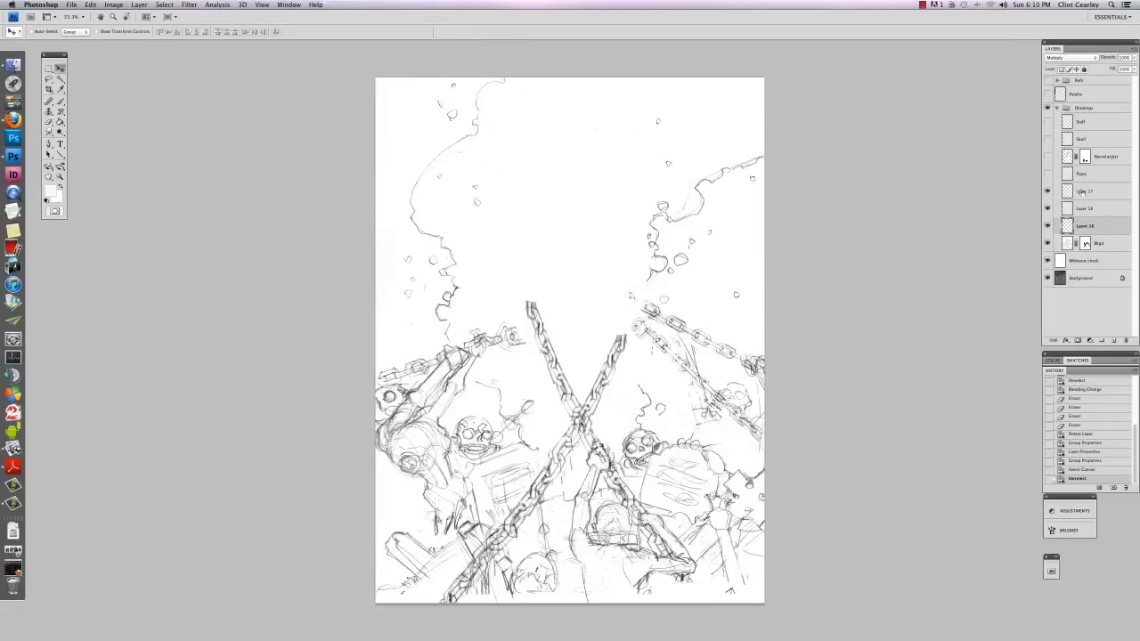
pyautogui.click(1083, 193)
# Step: Make the Pipes layer and the top-hatted figure's layer visible again and select the figure's layer
pyautogui.click(1080, 176)
pyautogui.moveTo(1048, 179); pyautogui.dragTo(1049, 174)
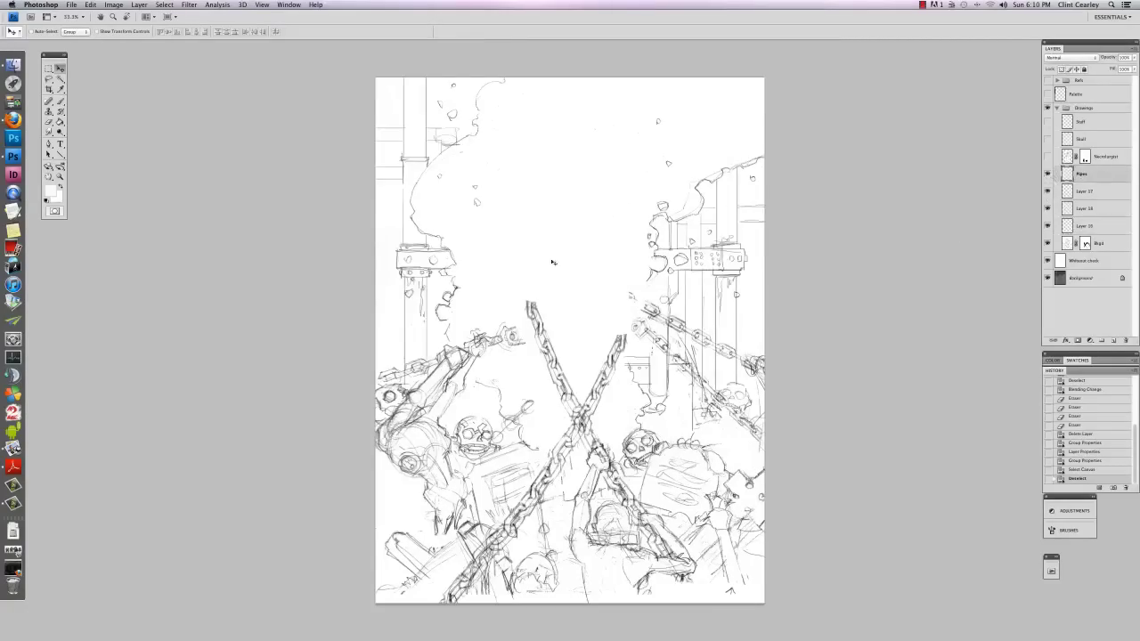
pyautogui.click(1048, 158)
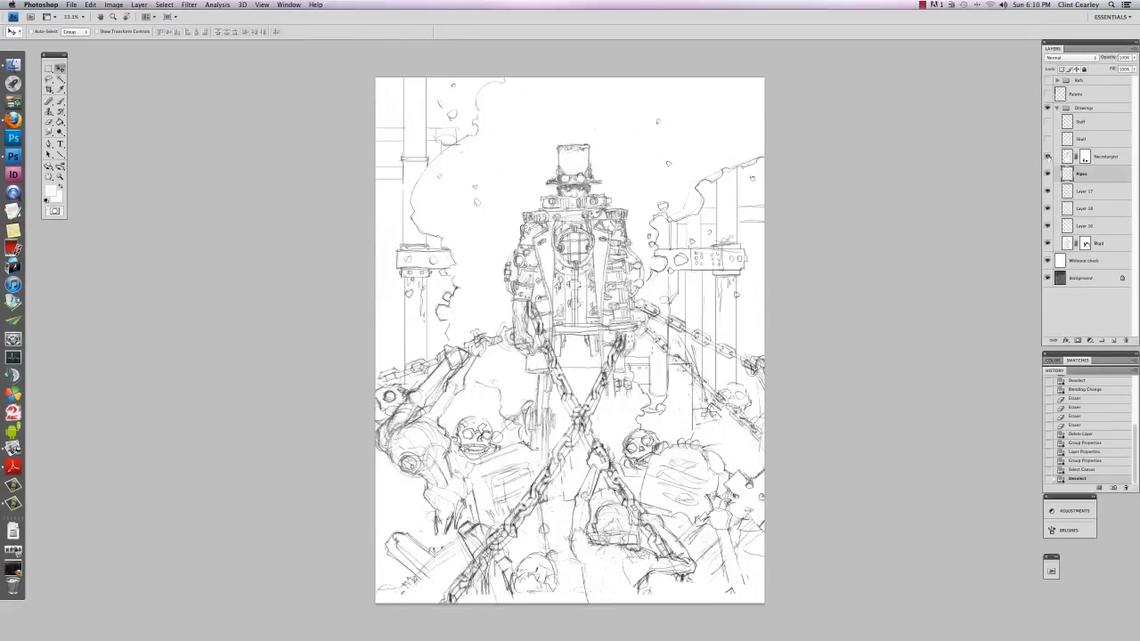
pyautogui.click(1104, 160)
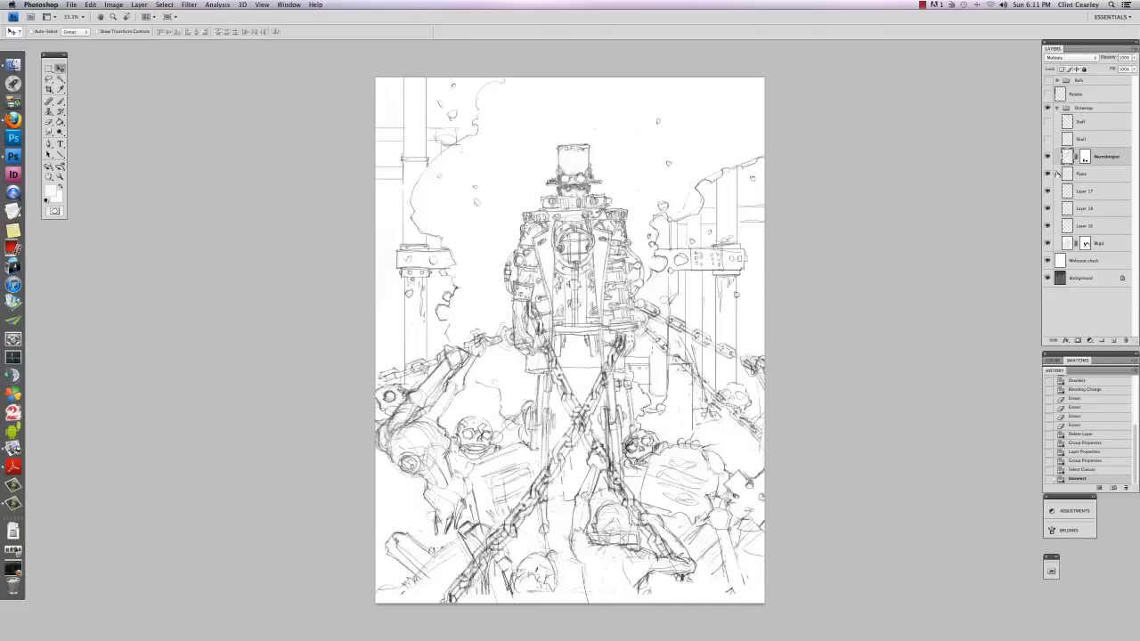
# Step: Make the Skull and Staff layers visible again and select the Staff layer
pyautogui.click(1088, 142)
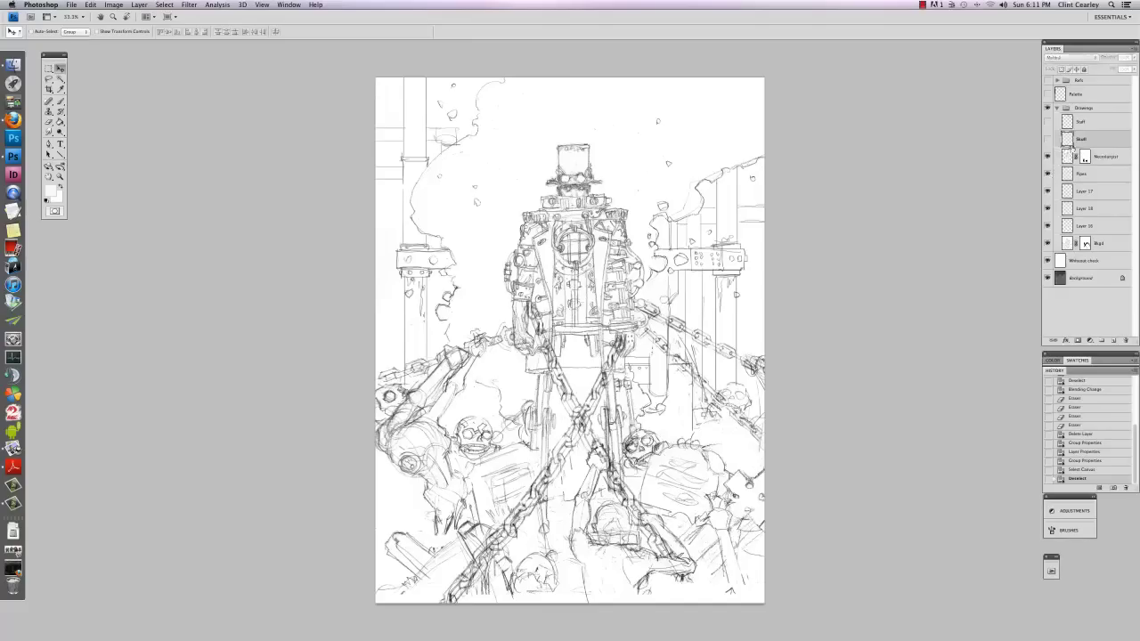
pyautogui.click(1047, 139)
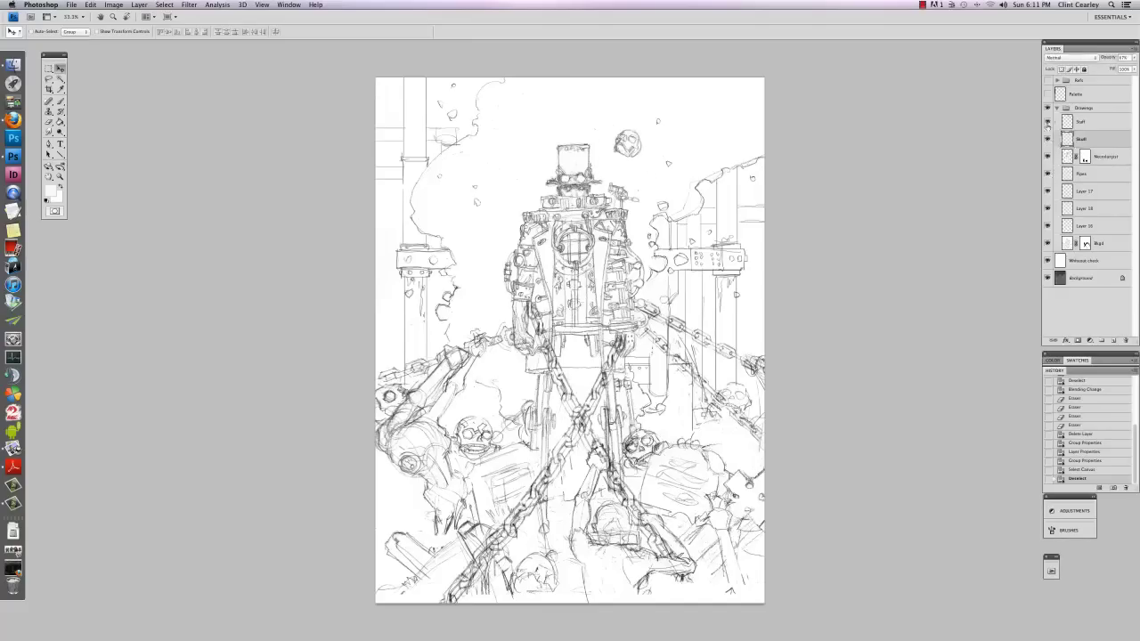
pyautogui.click(1047, 122)
pyautogui.click(1093, 124)
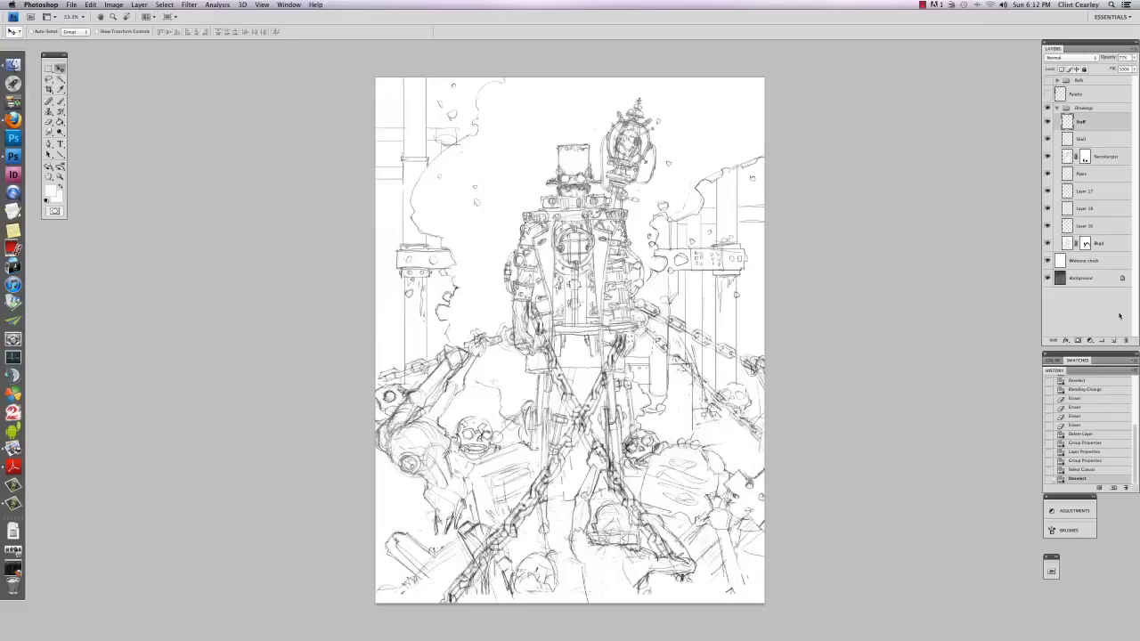
# Step: Expand the Refs group, show the Brom reference painting and move it fully onto the canvas over the sketch
pyautogui.moveTo(1134, 341); pyautogui.dragTo(1135, 346)
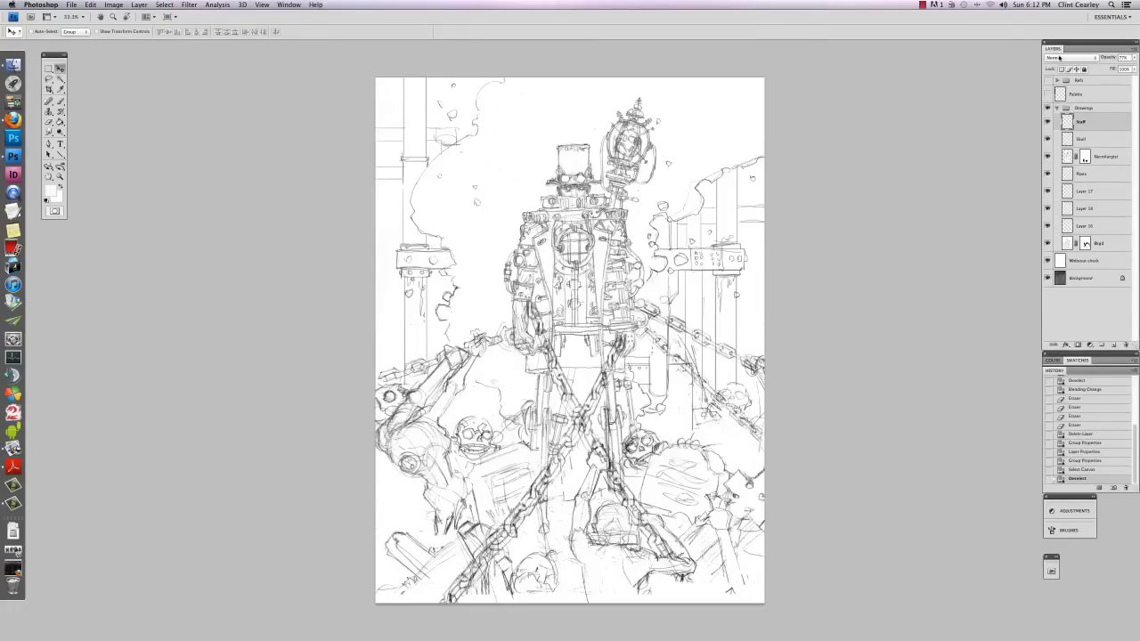
pyautogui.click(1058, 80)
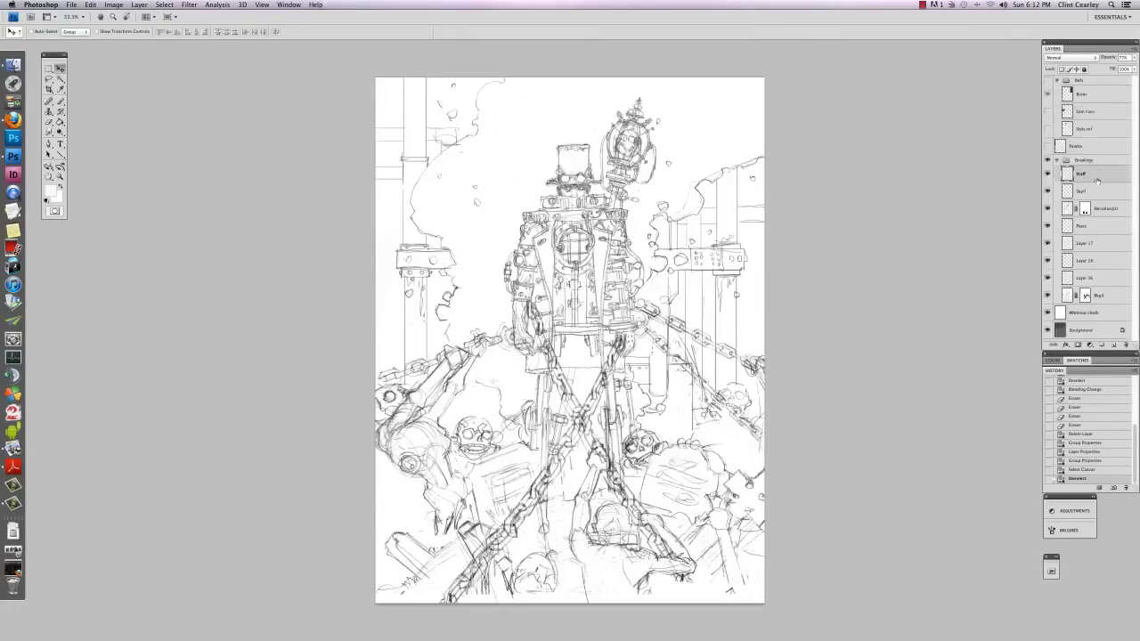
pyautogui.click(1048, 96)
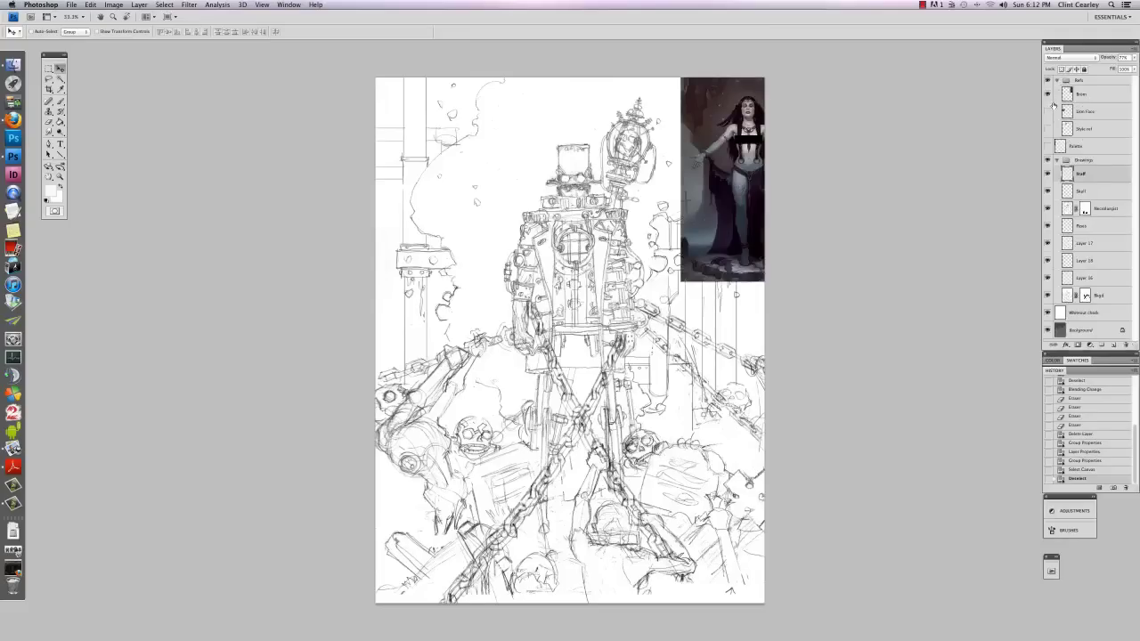
pyautogui.click(1081, 96)
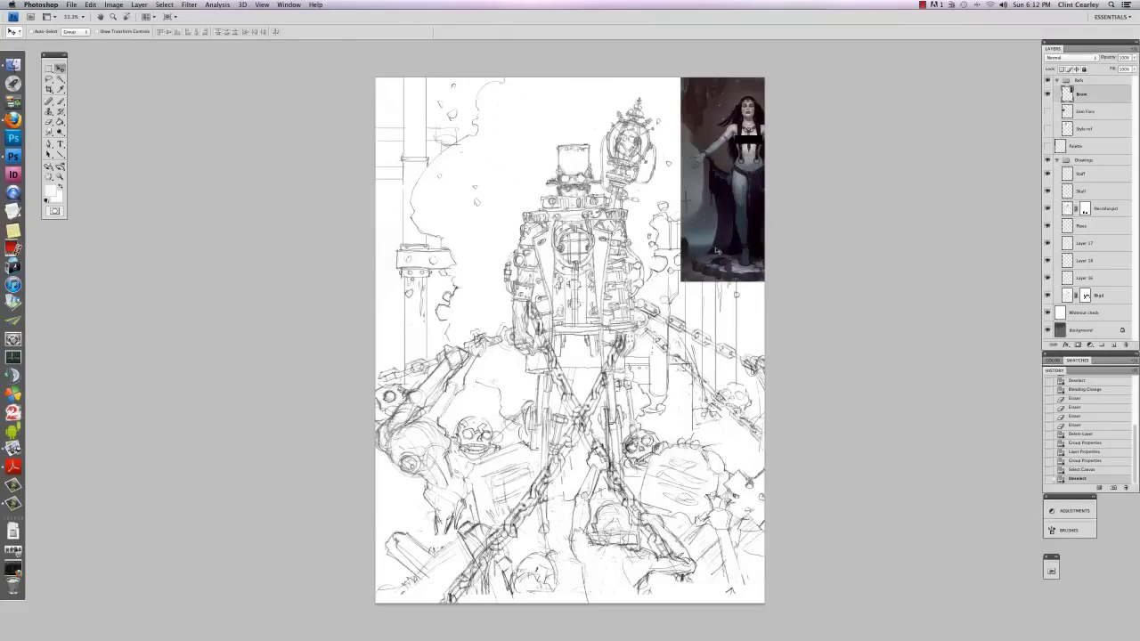
pyautogui.moveTo(717, 232); pyautogui.dragTo(659, 329)
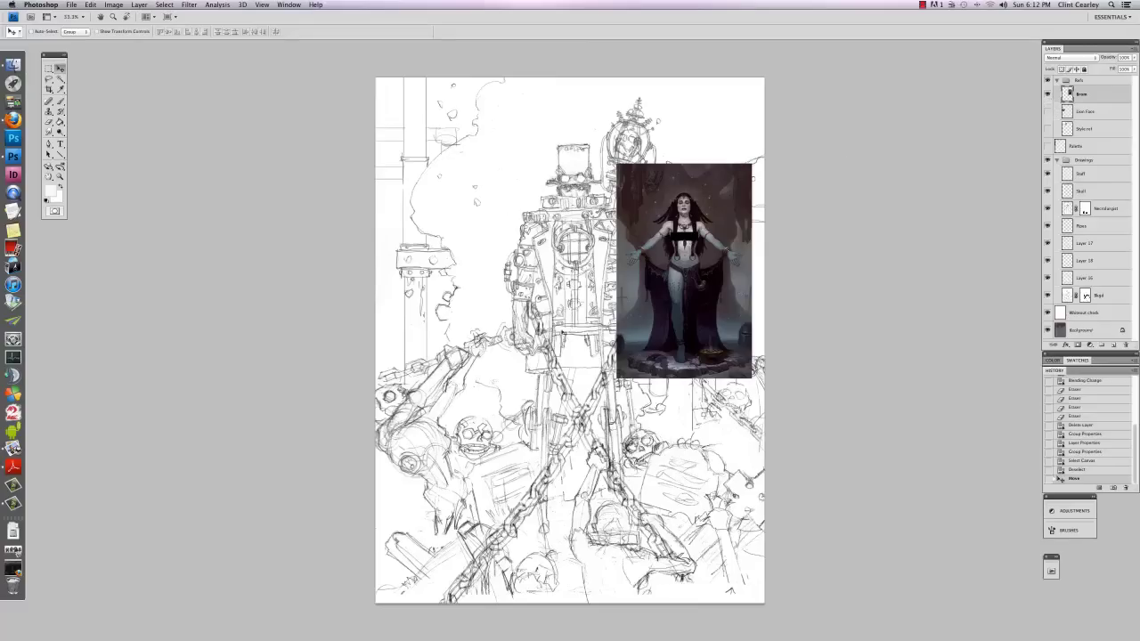
# Step: Hide the Brom reference, then briefly view the red-eyed beast face reference and hide it again
pyautogui.click(1048, 94)
pyautogui.click(1048, 111)
pyautogui.click(1086, 112)
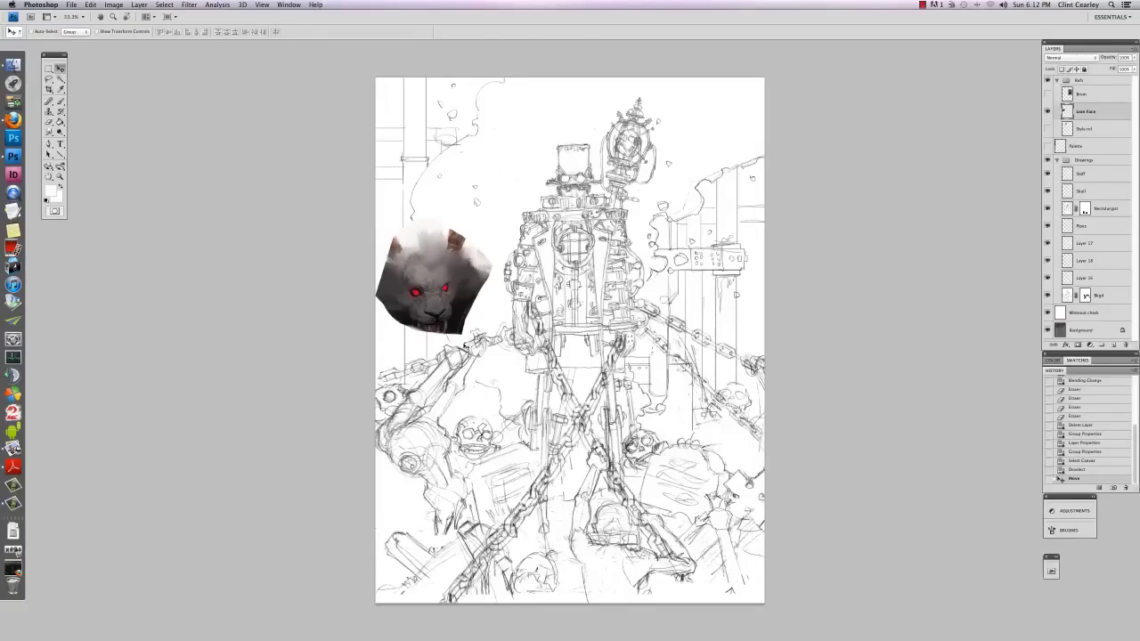
pyautogui.click(1048, 111)
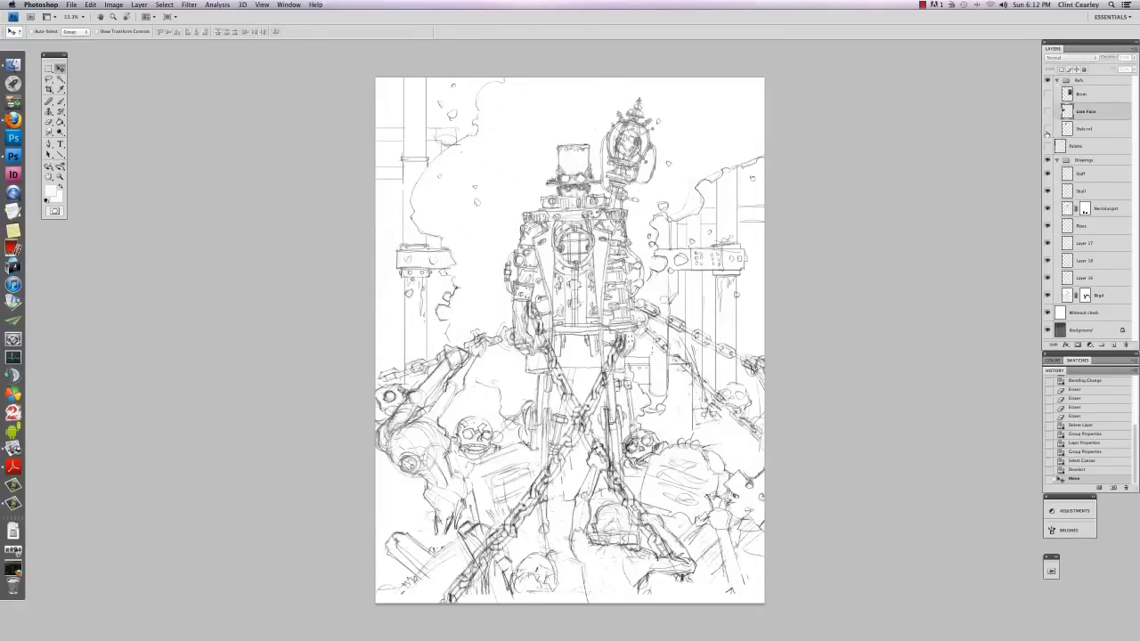
# Step: Briefly view the style reference of the costumed figure, hide it again, and collapse the Refs and Drawings groups
pyautogui.click(1047, 128)
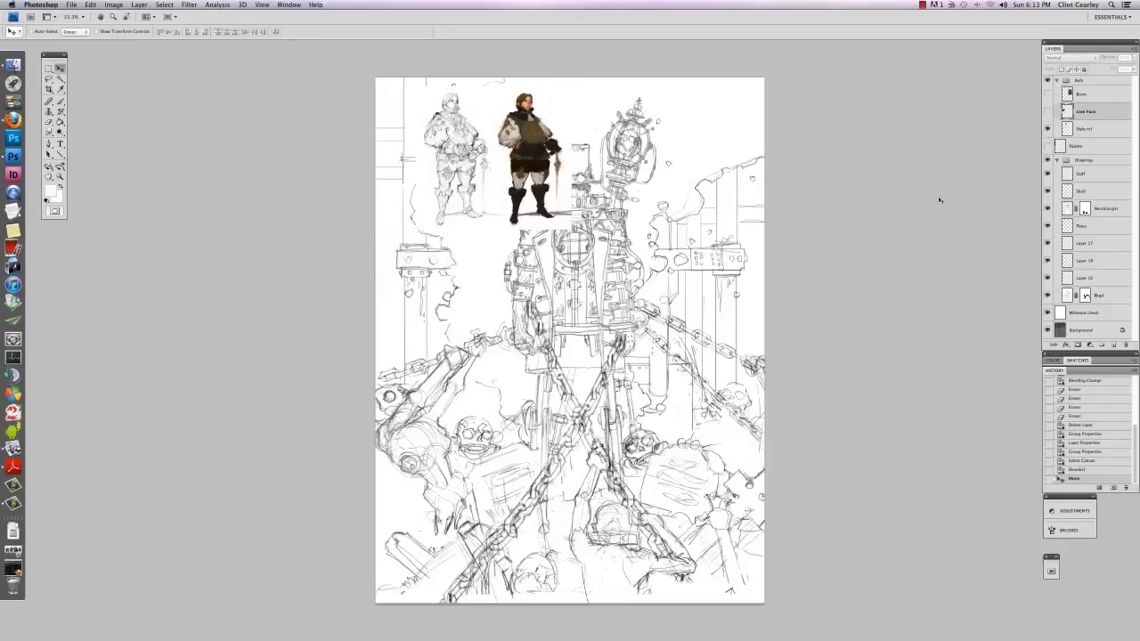
pyautogui.click(1048, 129)
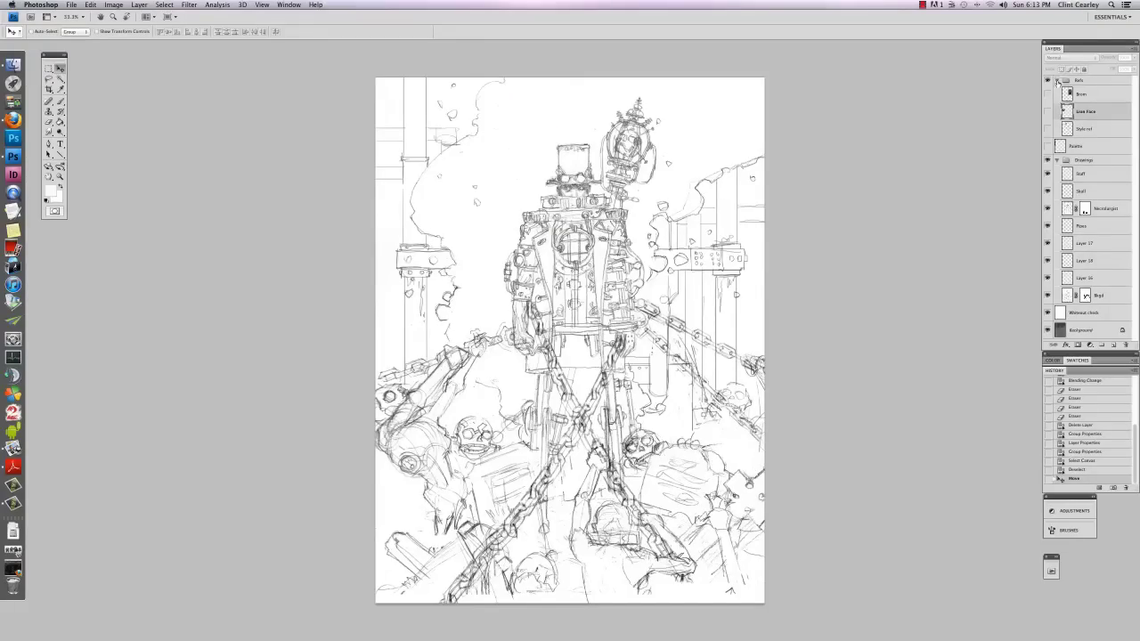
pyautogui.click(1057, 80)
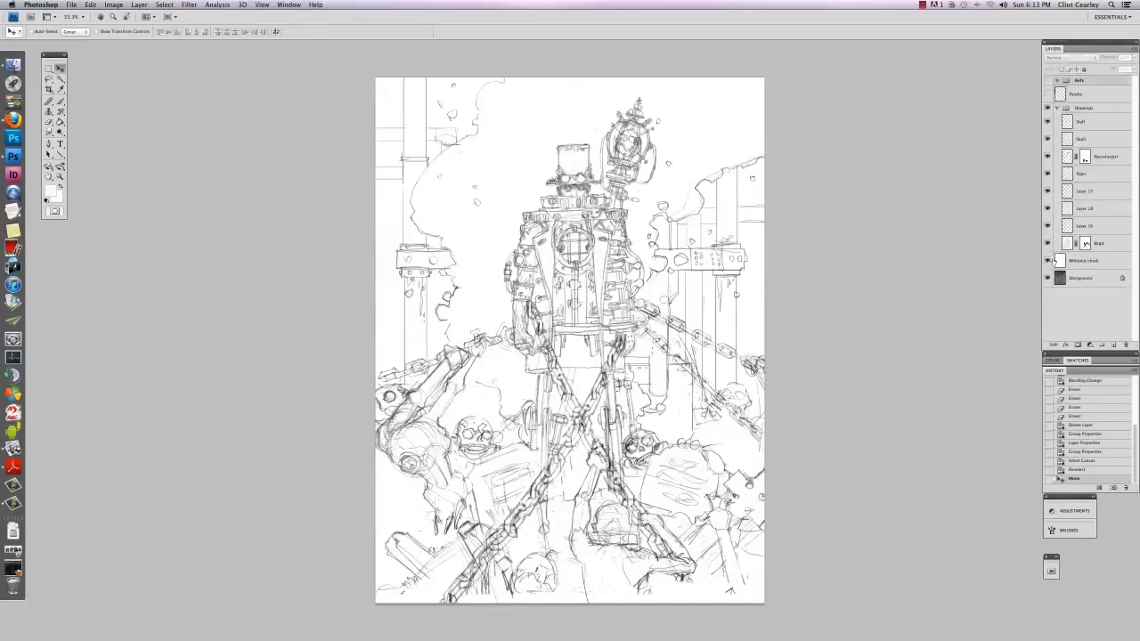
pyautogui.click(1057, 108)
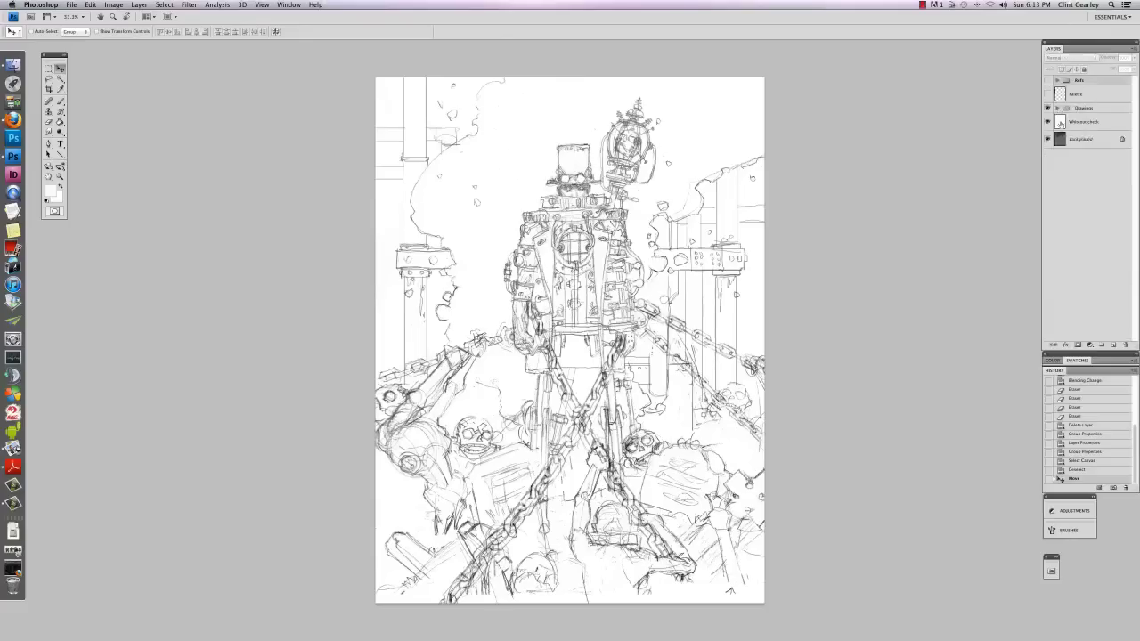
# Step: Lower the opacity of the whole Drawings group so the pencil lines become fainter
pyautogui.click(1082, 110)
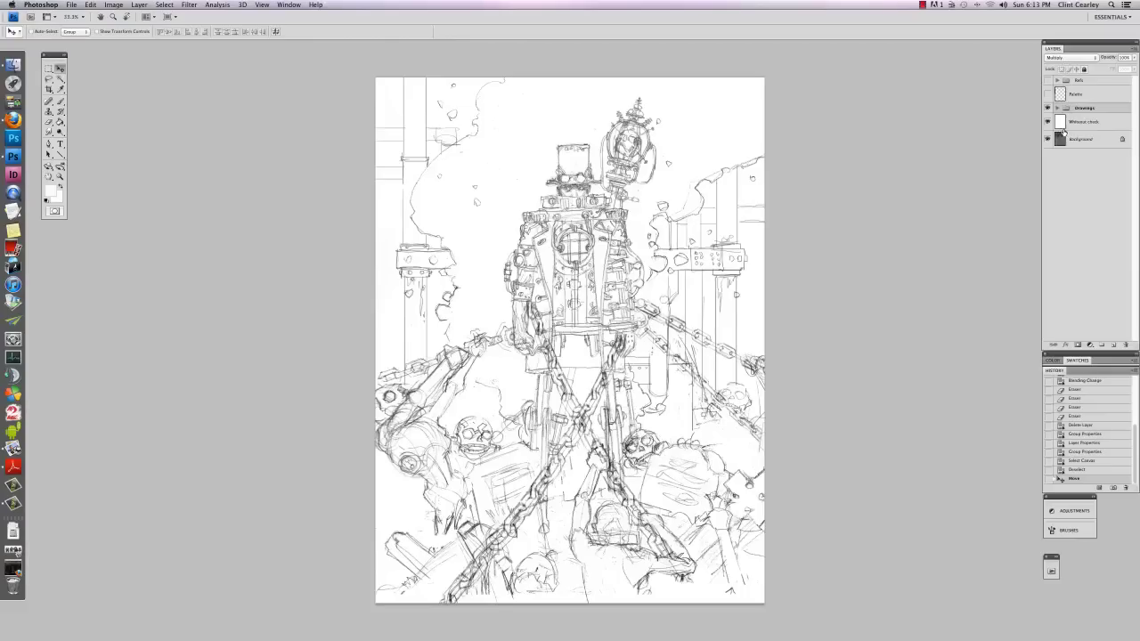
pyautogui.click(1133, 58)
pyautogui.moveTo(1124, 67); pyautogui.dragTo(1115, 67)
# Step: Toggle the white layer beneath the drawings to compare, leave it hidden, and select the Background layer
pyautogui.click(1077, 124)
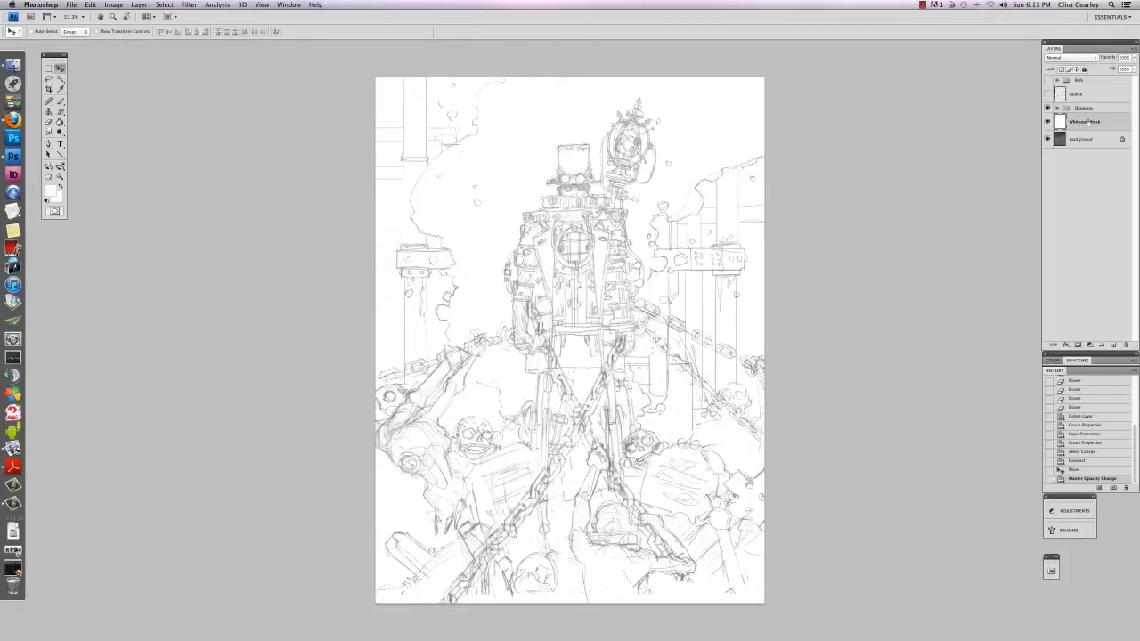
pyautogui.click(1048, 125)
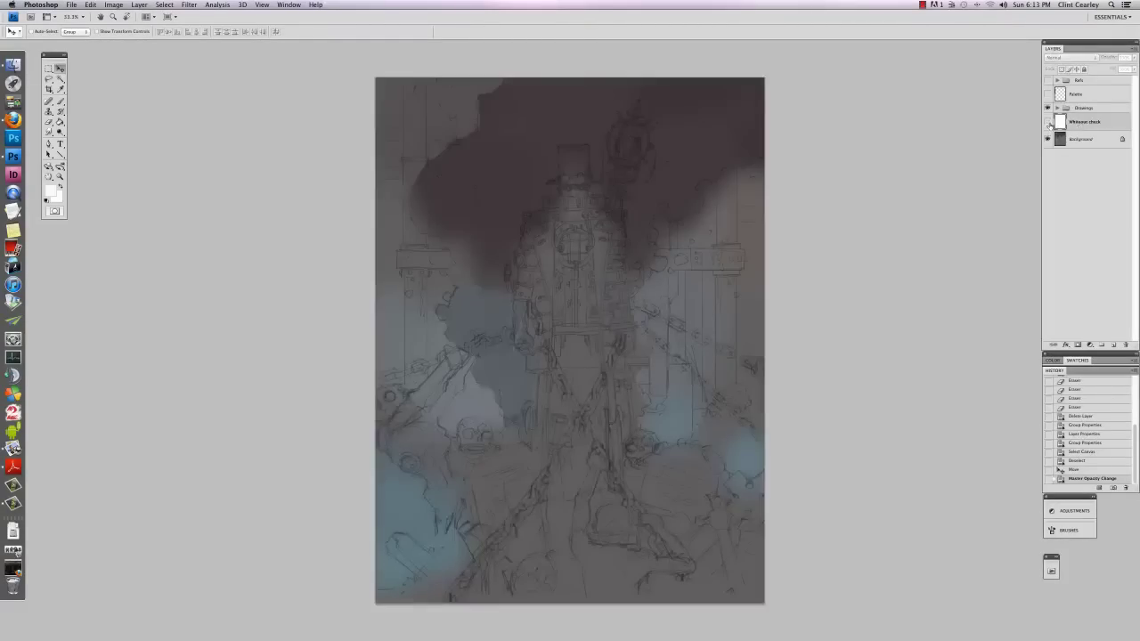
pyautogui.click(1048, 125)
pyautogui.click(1048, 125)
pyautogui.click(1048, 125)
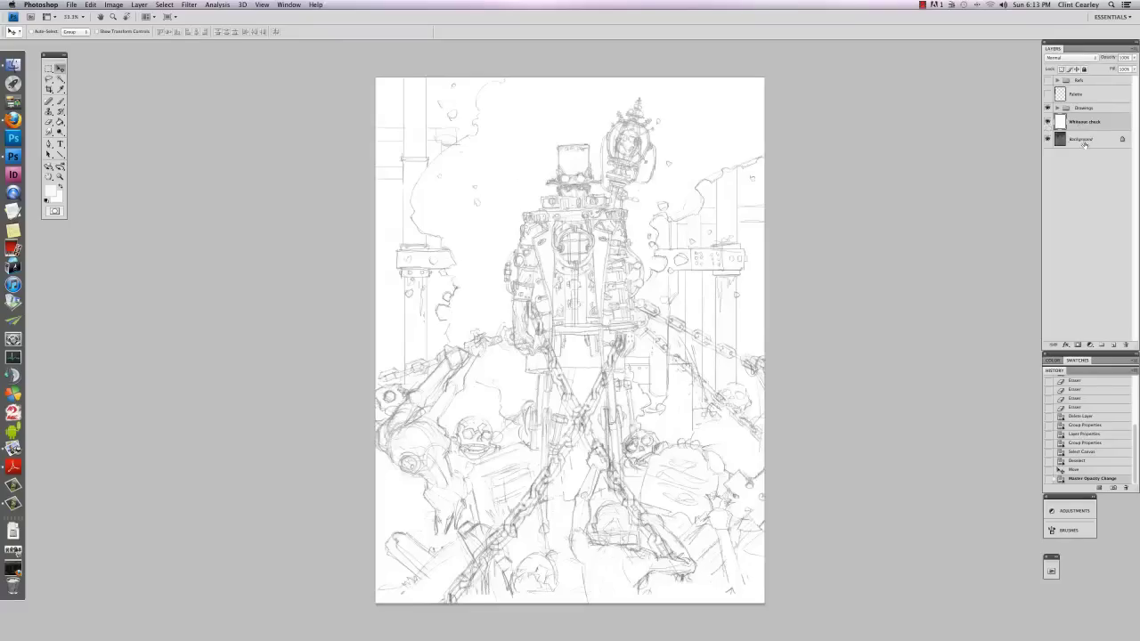
pyautogui.click(1049, 125)
pyautogui.click(1082, 140)
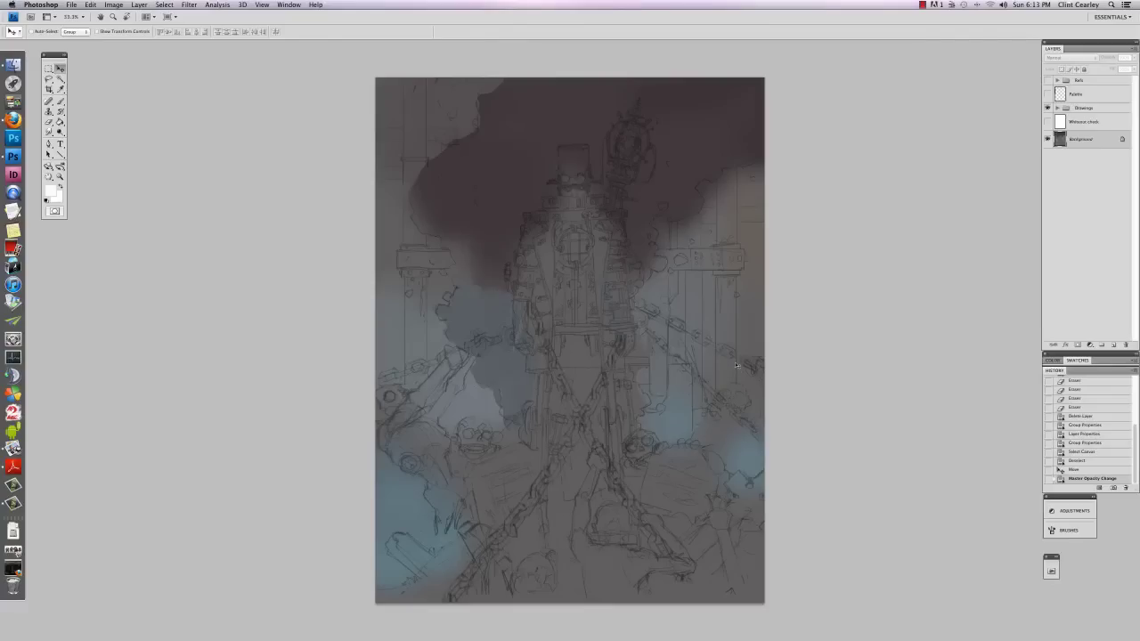
# Step: Show the Palette layer's colour strip and add a new empty paint layer directly above the Background
pyautogui.click(1071, 91)
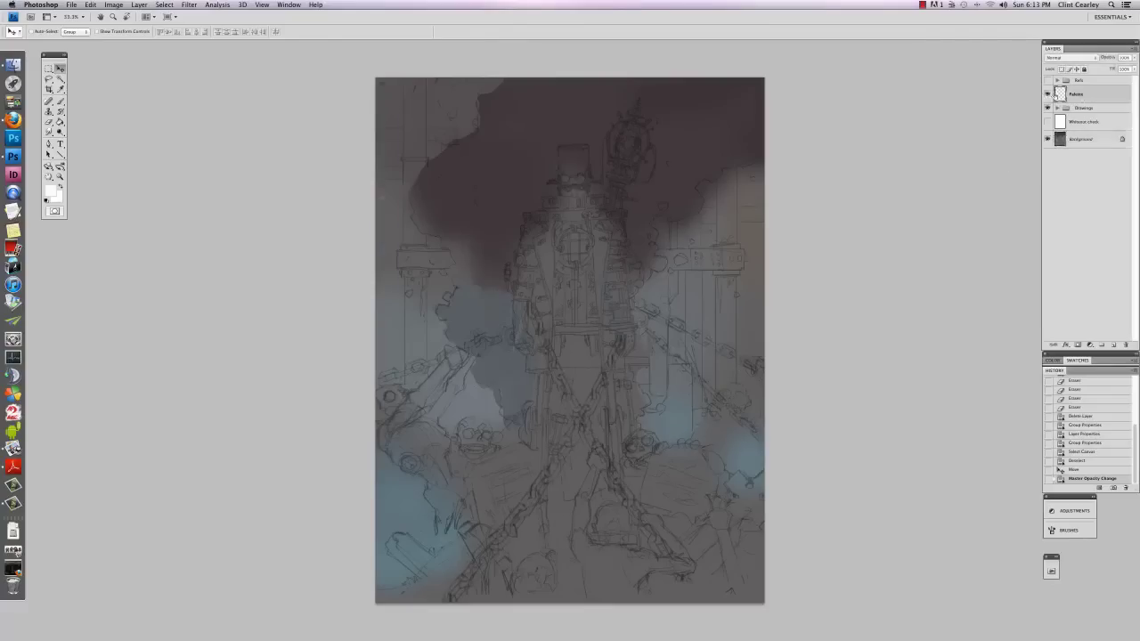
pyautogui.click(1048, 93)
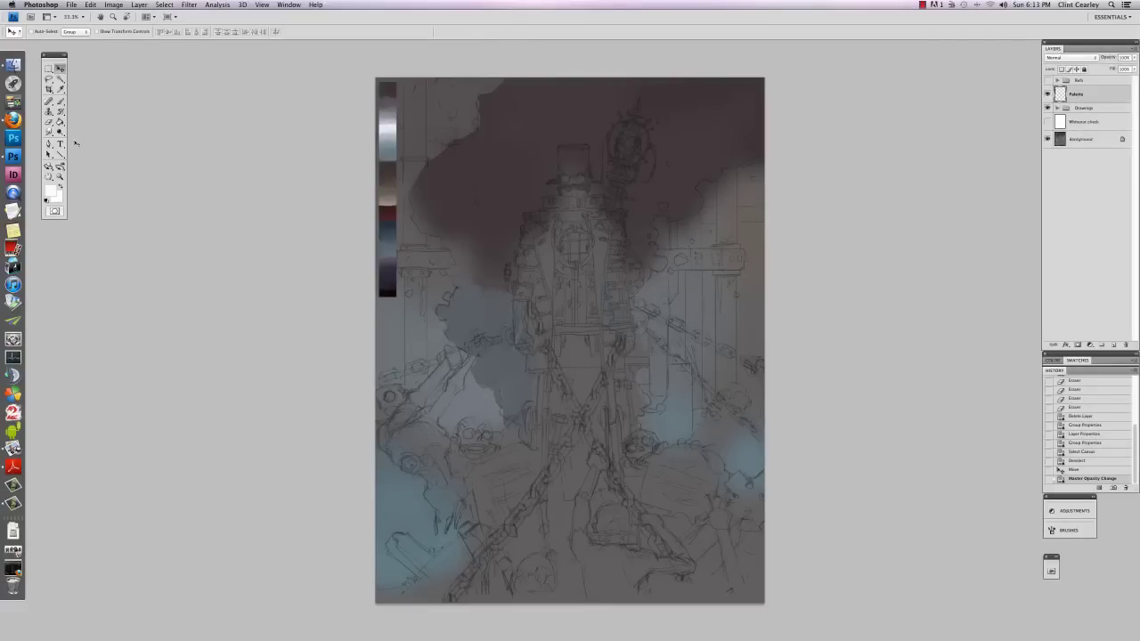
pyautogui.click(60, 101)
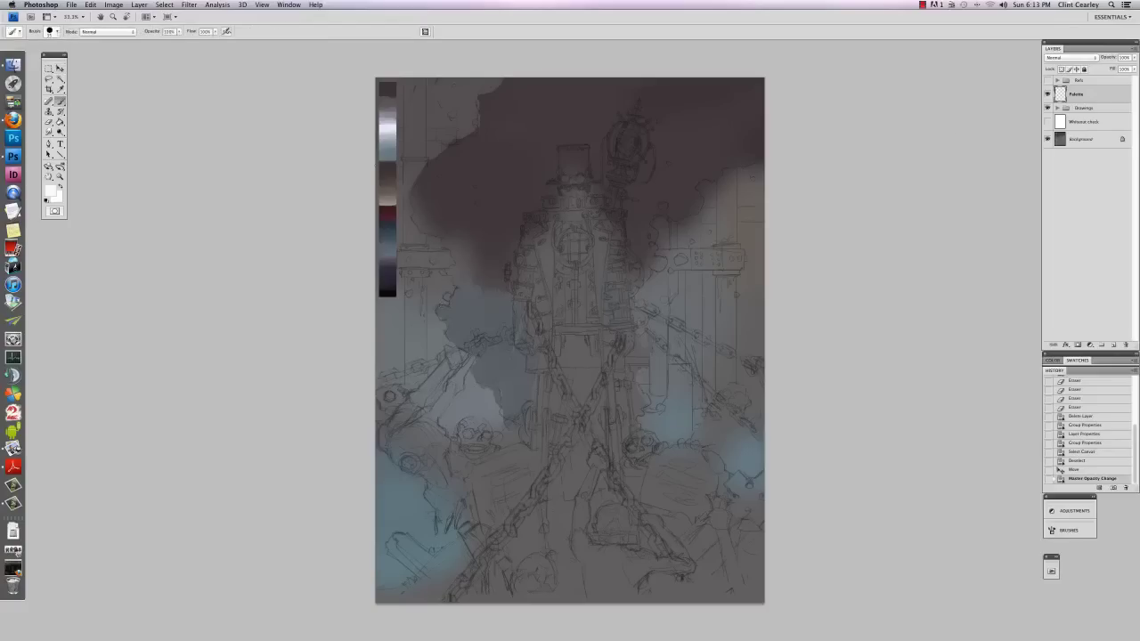
pyautogui.click(1083, 140)
pyautogui.click(1113, 345)
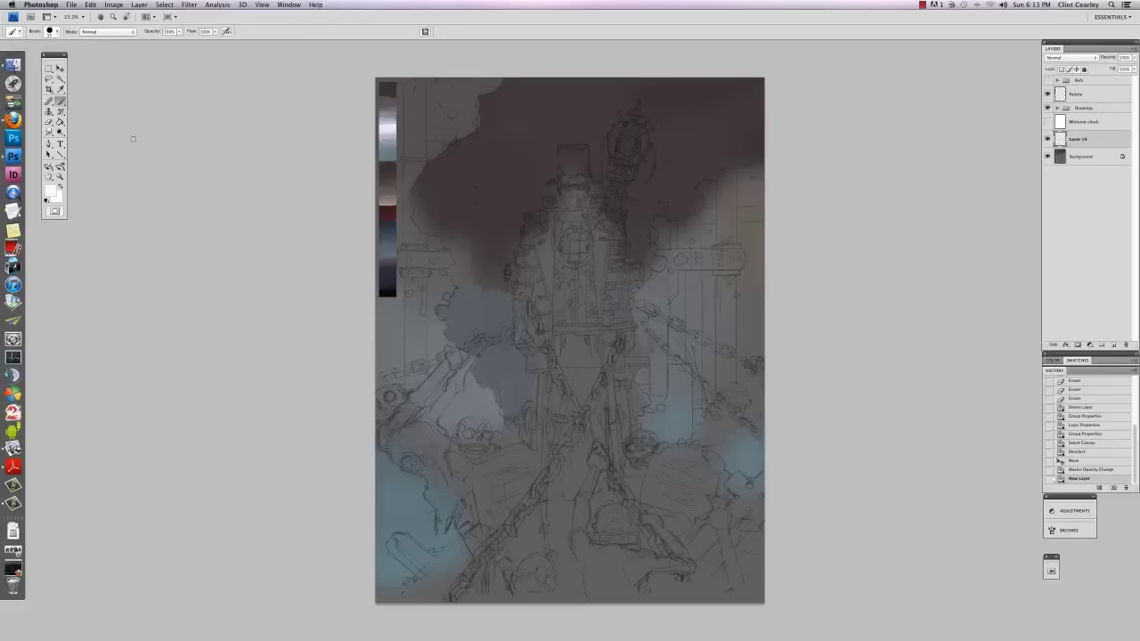
# Step: Enlarge the brush preset picker, choose a round brush with a tapering, fading stroke, and increase its diameter
pyautogui.rightClick(585, 303)
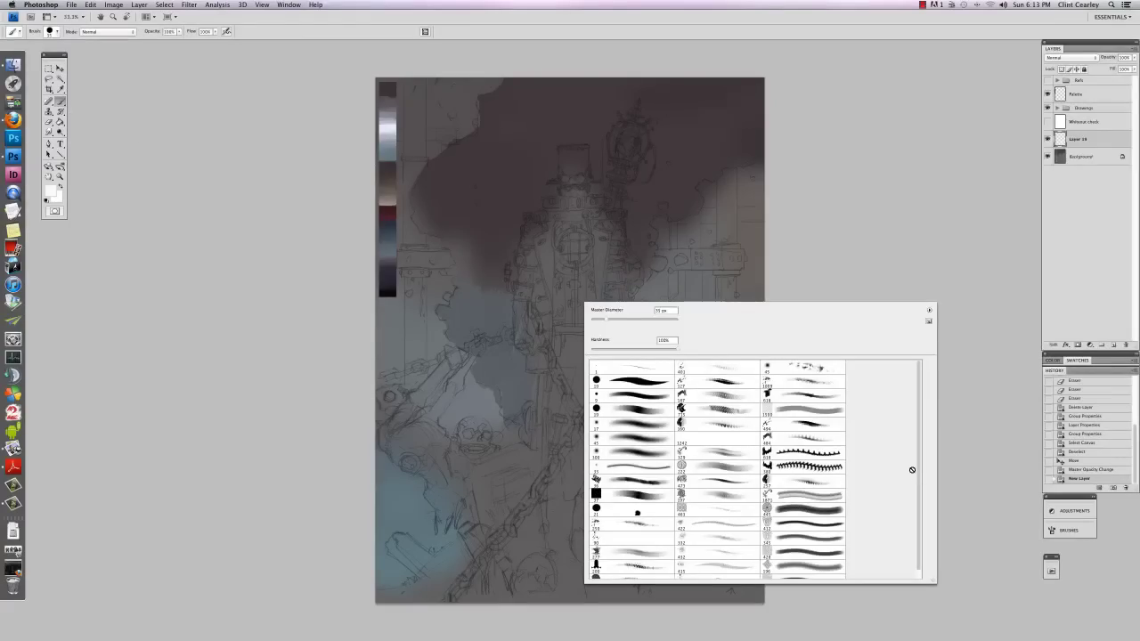
pyautogui.moveTo(933, 584); pyautogui.dragTo(952, 585)
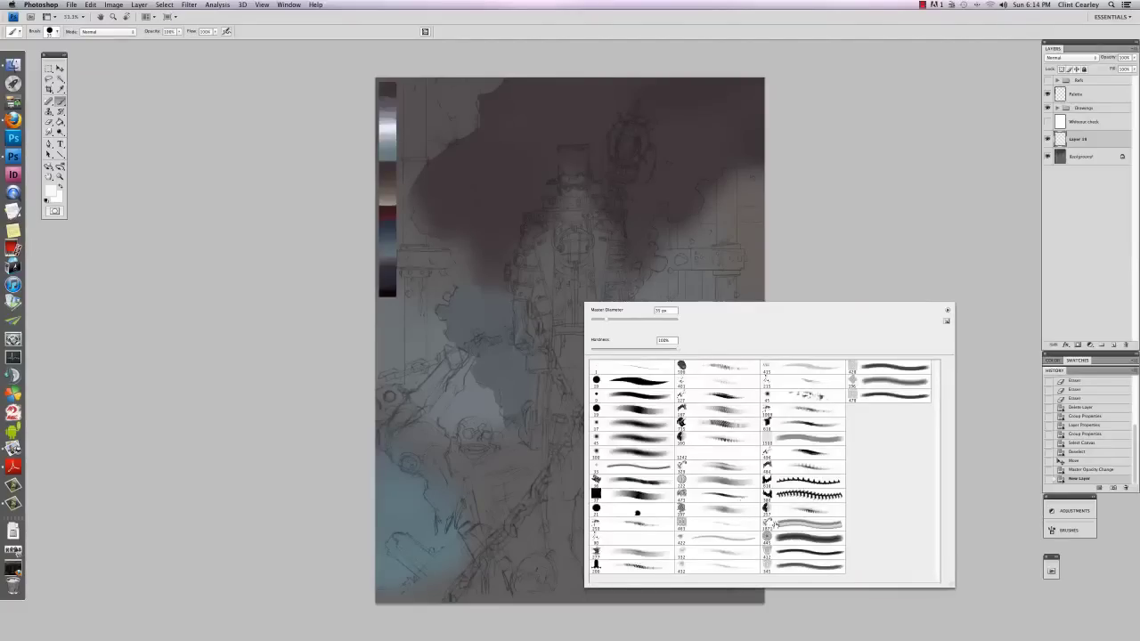
pyautogui.click(638, 413)
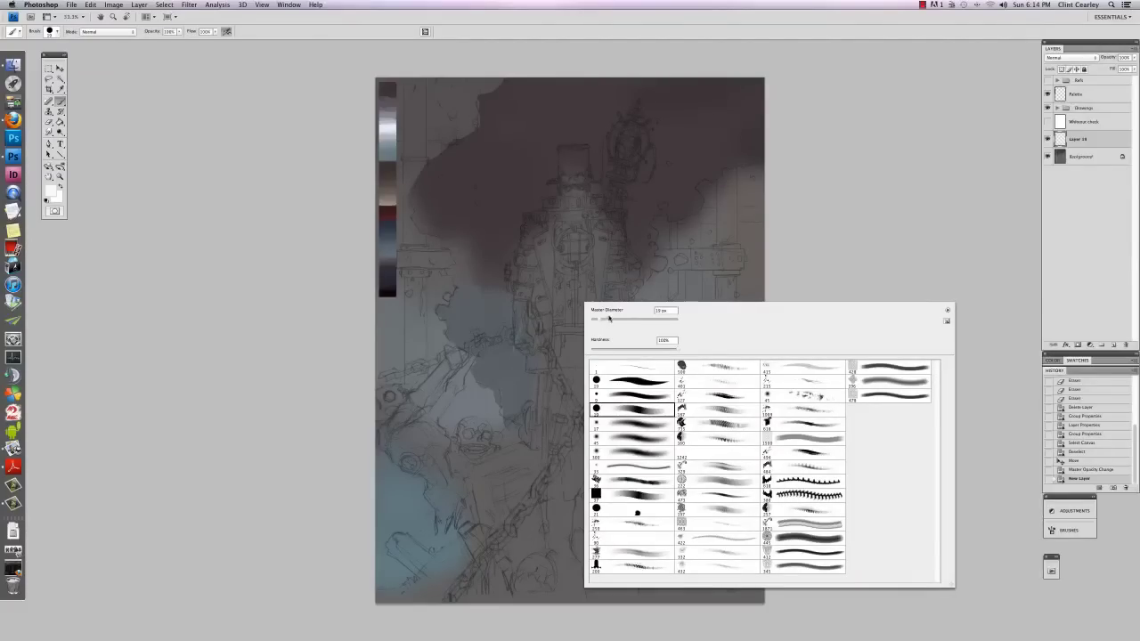
pyautogui.click(610, 320)
pyautogui.click(969, 529)
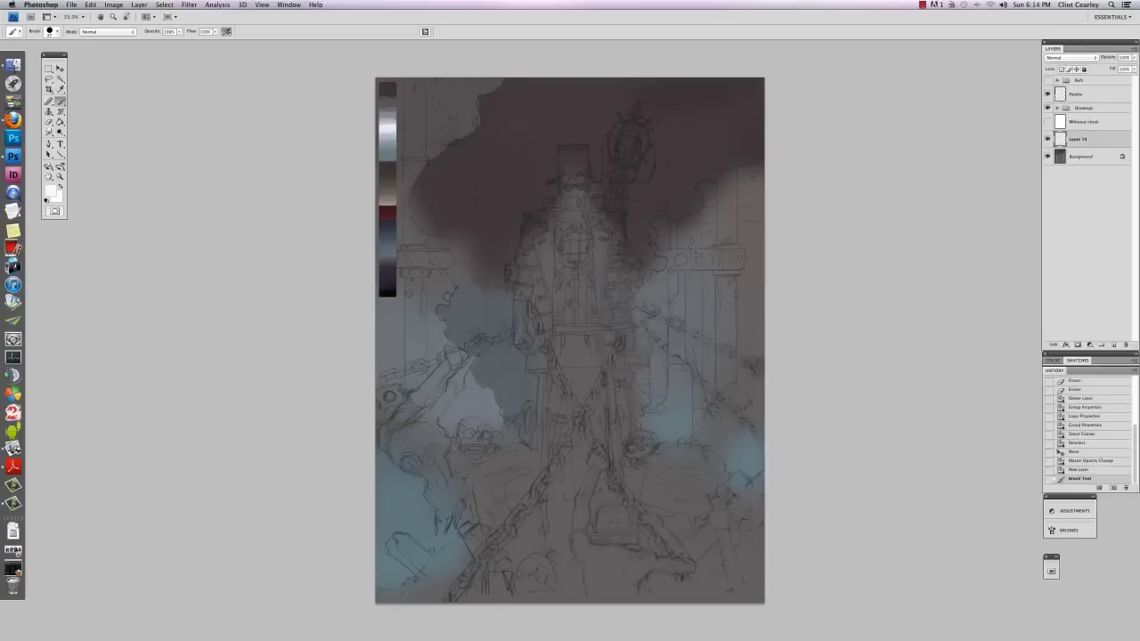
# Step: Sample the dark violet from the palette strip and block in the figure's top hat
pyautogui.rightClick(509, 299)
pyautogui.keyDown('alt'); pyautogui.click(390, 280); pyautogui.keyUp('alt')
pyautogui.moveTo(565, 182)
pyautogui.mouseDown()
pyautogui.moveTo(570, 146)
pyautogui.moveTo(582, 178)
pyautogui.moveTo(572, 180)
pyautogui.moveTo(587, 167)
pyautogui.moveTo(570, 183)
pyautogui.moveTo(598, 181)
pyautogui.mouseUp()
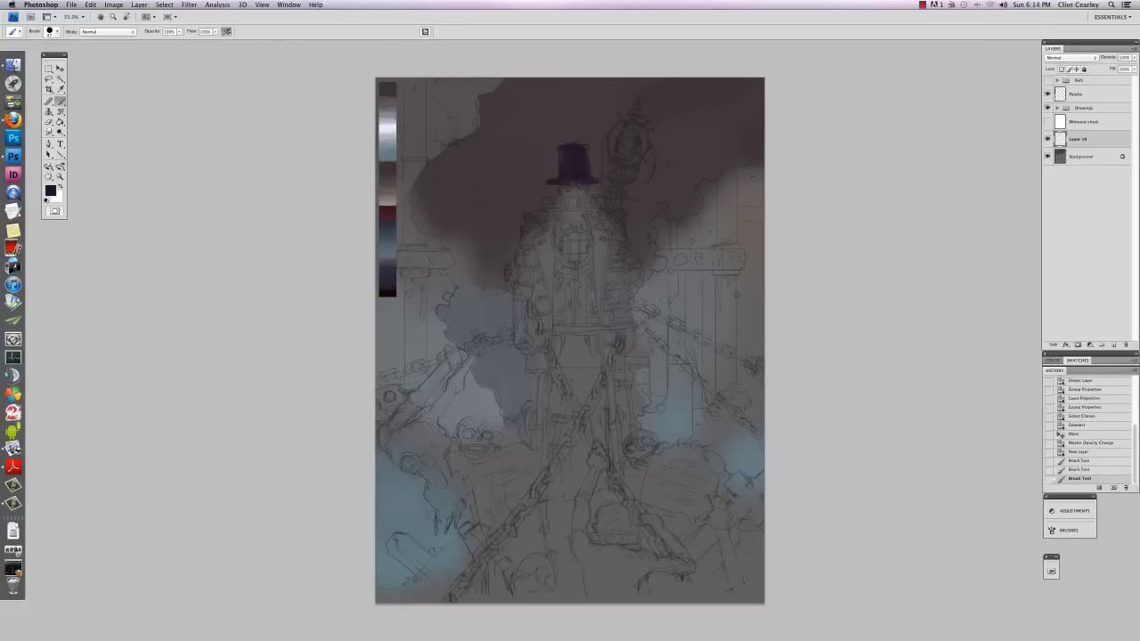
# Step: Increase the brush size and block in the figure's whole coat in dark violet, from the hem up to the shoulders and collar
pyautogui.rightClick(561, 287)
pyautogui.moveTo(601, 308); pyautogui.dragTo(608, 307)
pyautogui.moveTo(525, 277)
pyautogui.mouseDown()
pyautogui.moveTo(517, 342)
pyautogui.moveTo(534, 355)
pyautogui.moveTo(549, 294)
pyautogui.moveTo(570, 367)
pyautogui.mouseUp()
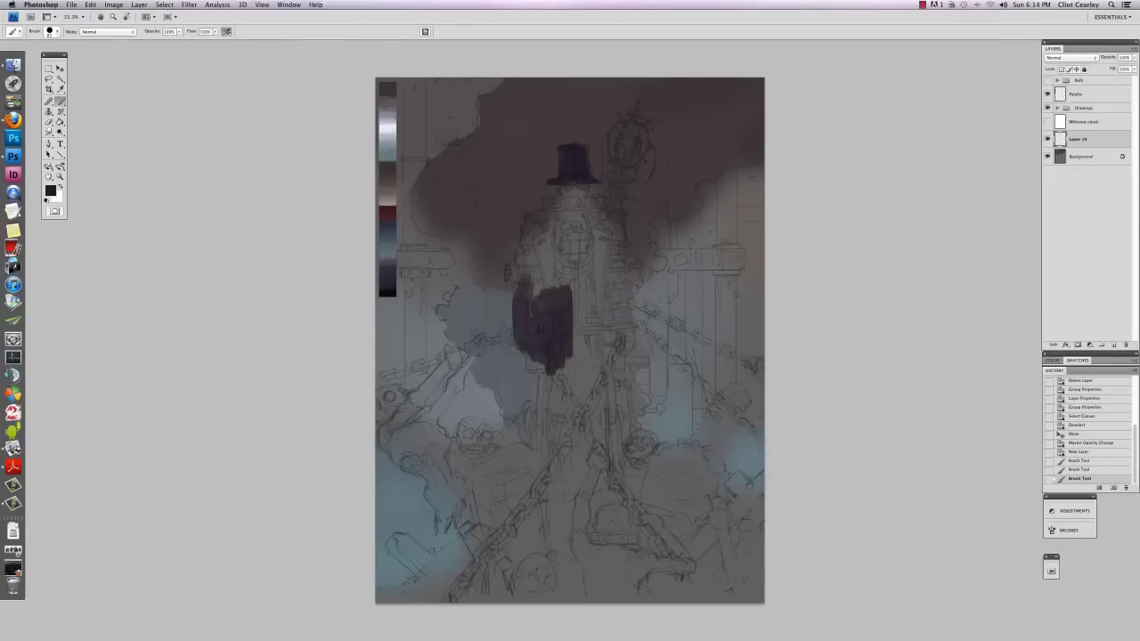
pyautogui.moveTo(575, 294)
pyautogui.mouseDown()
pyautogui.moveTo(594, 369)
pyautogui.moveTo(613, 296)
pyautogui.moveTo(625, 365)
pyautogui.moveTo(626, 330)
pyautogui.moveTo(579, 365)
pyautogui.mouseUp()
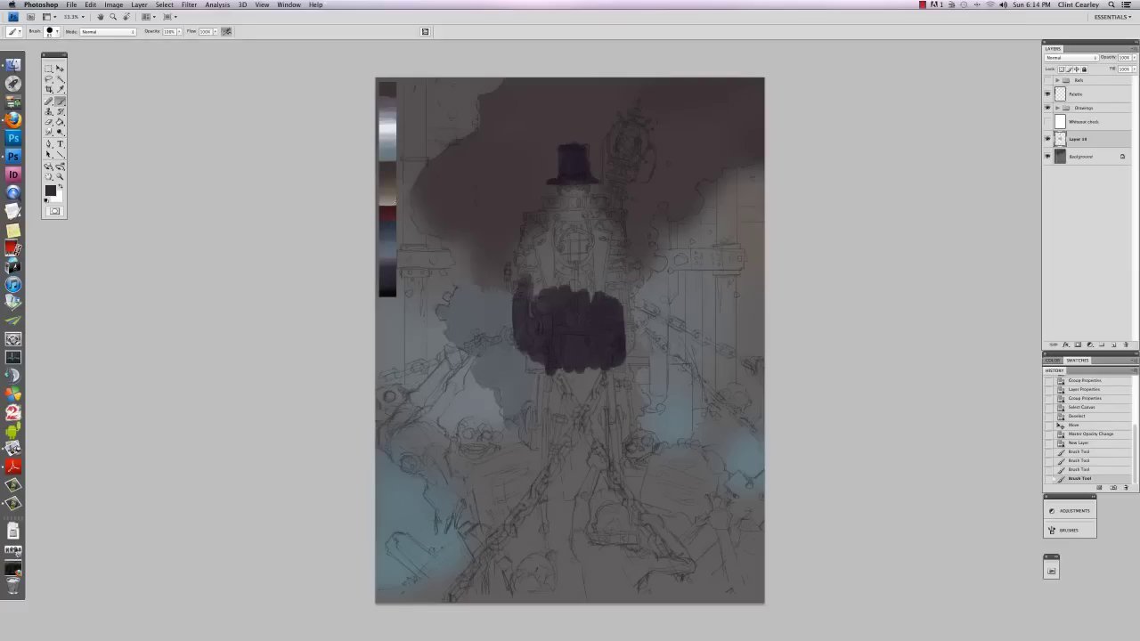
pyautogui.moveTo(546, 312); pyautogui.dragTo(551, 343)
pyautogui.moveTo(571, 316); pyautogui.dragTo(576, 343)
pyautogui.moveTo(579, 294)
pyautogui.mouseDown()
pyautogui.moveTo(571, 245)
pyautogui.moveTo(585, 230)
pyautogui.moveTo(610, 245)
pyautogui.moveTo(626, 338)
pyautogui.moveTo(627, 312)
pyautogui.moveTo(577, 224)
pyautogui.moveTo(568, 219)
pyautogui.moveTo(553, 260)
pyautogui.moveTo(541, 225)
pyautogui.moveTo(622, 213)
pyautogui.mouseUp()
pyautogui.moveTo(554, 207); pyautogui.dragTo(604, 201)
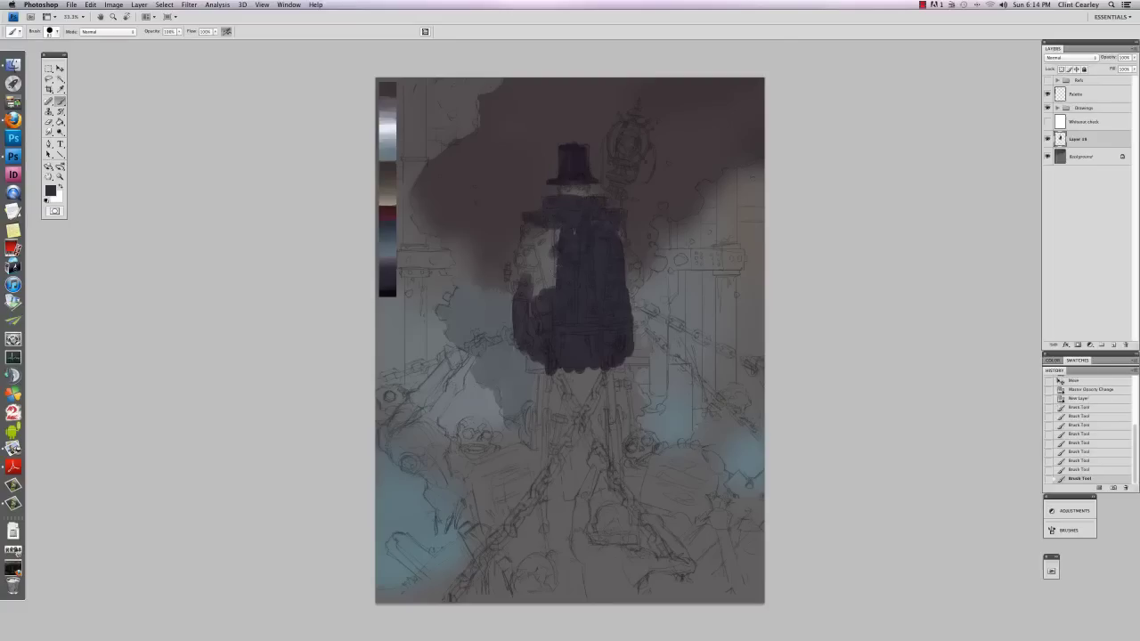
pyautogui.moveTo(525, 281); pyautogui.dragTo(527, 276)
pyautogui.moveTo(530, 231)
pyautogui.mouseDown()
pyautogui.moveTo(535, 303)
pyautogui.moveTo(562, 261)
pyautogui.mouseUp()
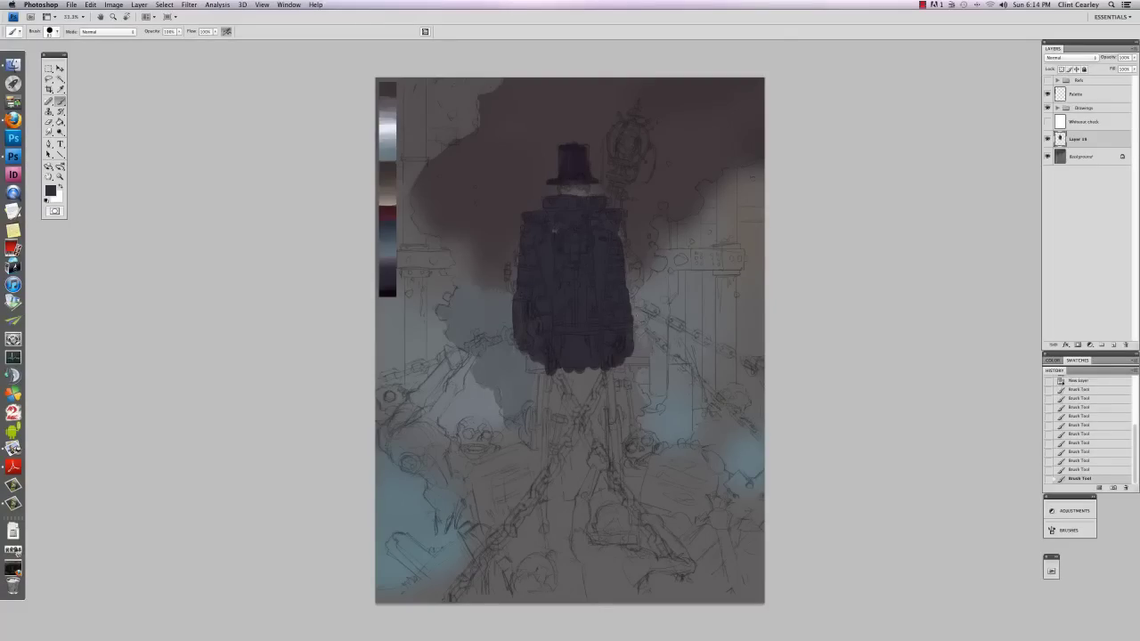
# Step: Hide the palette strip while painting the face area between hat and collar dark, then show the strip again
pyautogui.click(1047, 93)
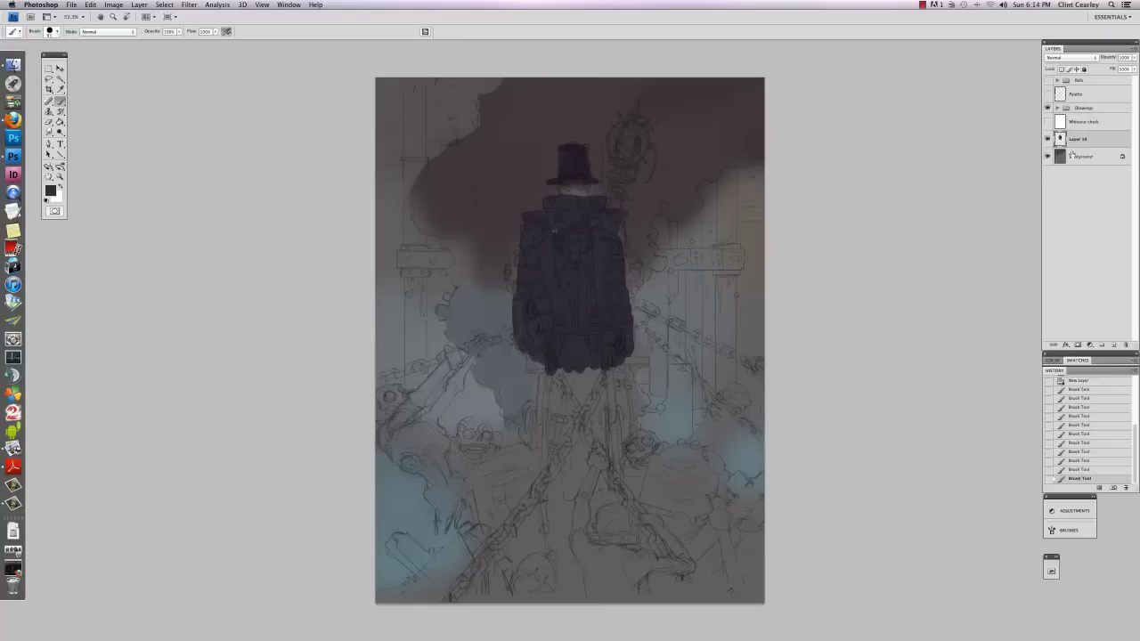
pyautogui.moveTo(573, 189)
pyautogui.mouseDown()
pyautogui.moveTo(586, 191)
pyautogui.moveTo(580, 242)
pyautogui.mouseUp()
pyautogui.click(1047, 94)
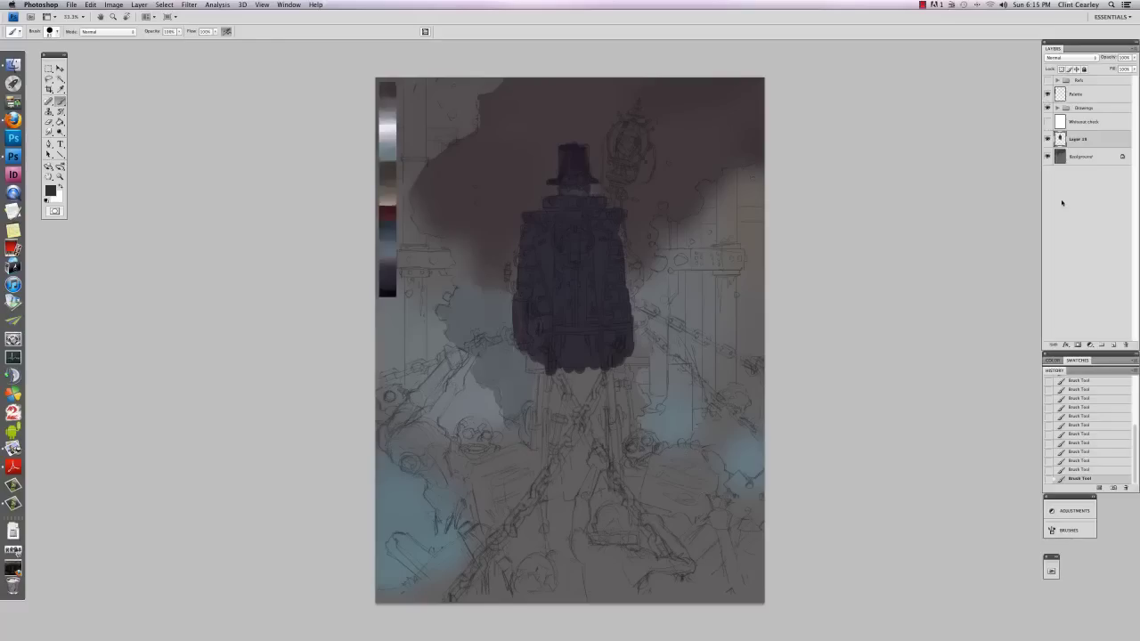
# Step: Lasso the foreground crowd across the bottom of the canvas, following the raised arm and skull on the left
pyautogui.press('l')
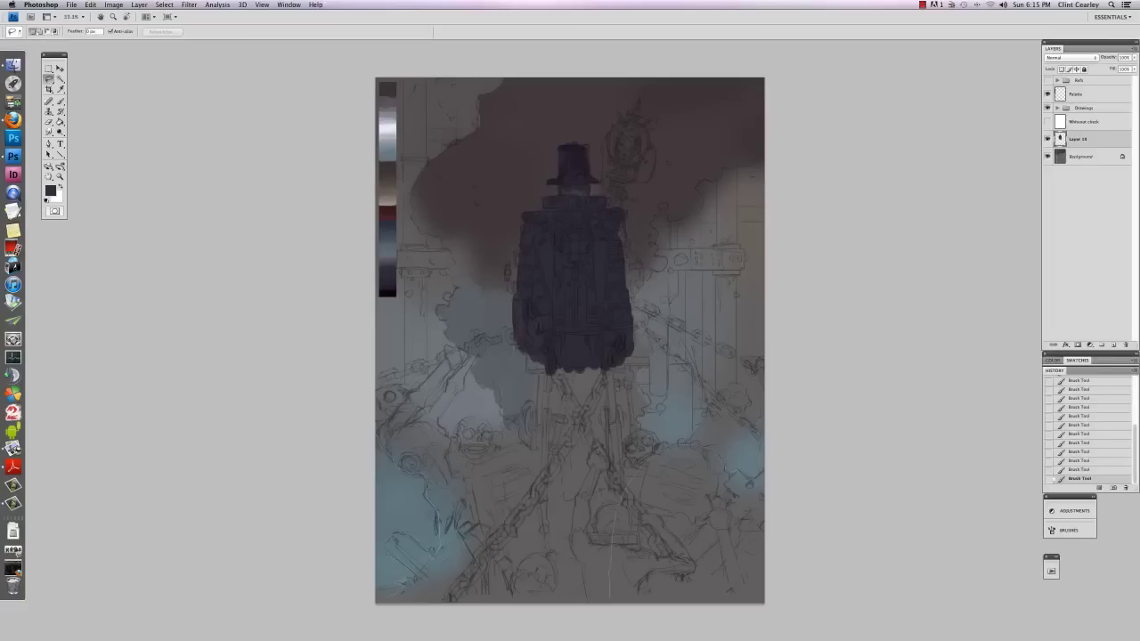
pyautogui.moveTo(610, 601); pyautogui.dragTo(611, 535)
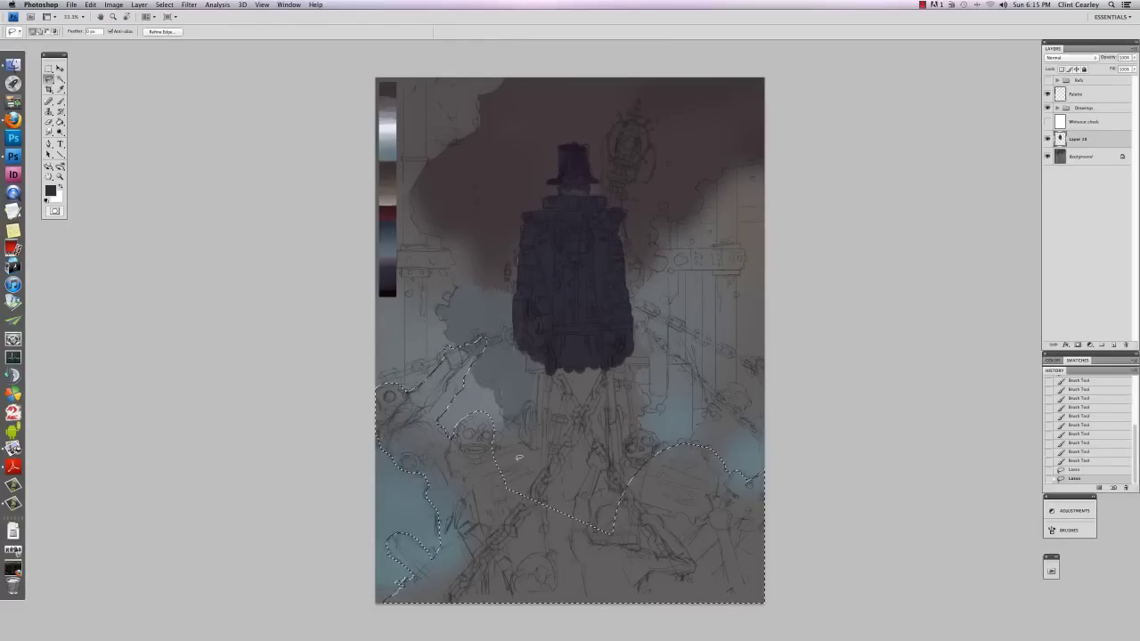
pyautogui.moveTo(378, 435); pyautogui.dragTo(508, 488)
pyautogui.moveTo(457, 427)
pyautogui.mouseDown()
pyautogui.moveTo(477, 415)
pyautogui.moveTo(492, 432)
pyautogui.moveTo(507, 485)
pyautogui.mouseUp()
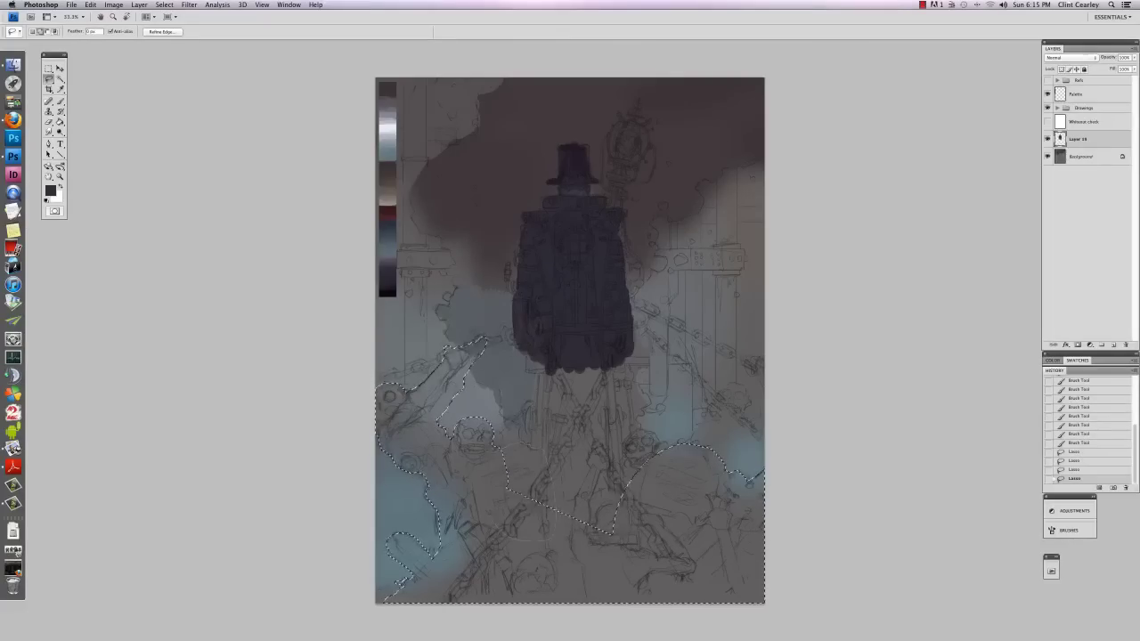
# Step: Refine the lasso selection along the central mound, the right-hand skull and the shoulders of the foreground creatures
pyautogui.moveTo(499, 521); pyautogui.dragTo(496, 498)
pyautogui.moveTo(630, 479)
pyautogui.mouseDown()
pyautogui.moveTo(610, 469)
pyautogui.moveTo(670, 442)
pyautogui.mouseUp()
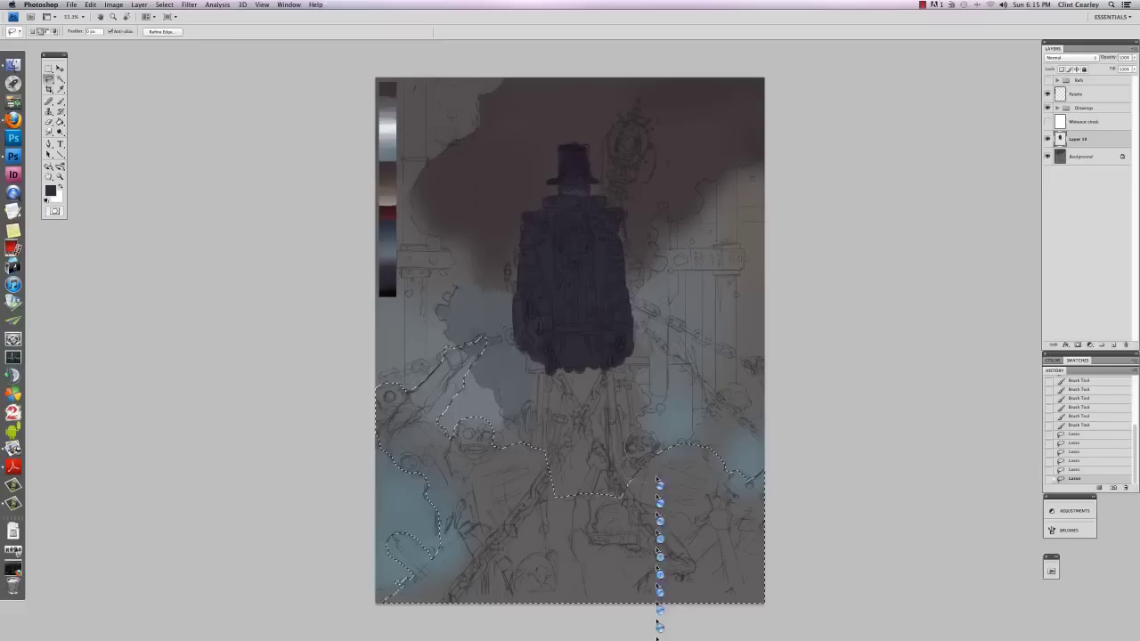
pyautogui.moveTo(657, 479)
pyautogui.mouseDown()
pyautogui.moveTo(647, 464)
pyautogui.moveTo(661, 443)
pyautogui.moveTo(646, 439)
pyautogui.mouseUp()
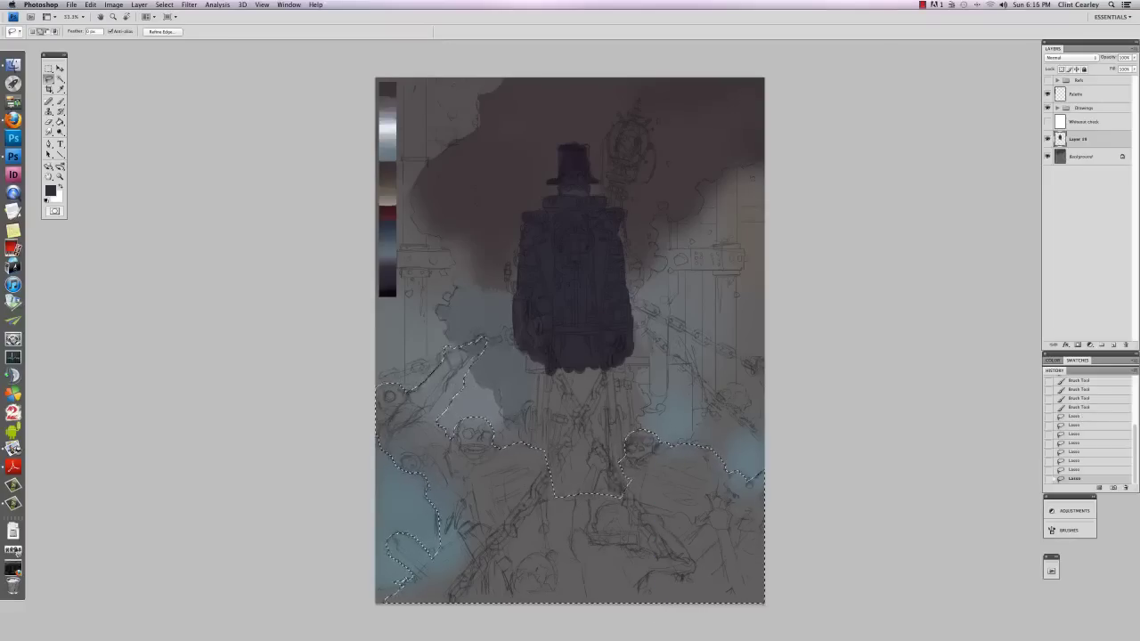
pyautogui.moveTo(625, 448)
pyautogui.mouseDown()
pyautogui.moveTo(623, 465)
pyautogui.moveTo(691, 442)
pyautogui.moveTo(704, 455)
pyautogui.mouseUp()
pyautogui.press('shift')
pyautogui.moveTo(752, 460); pyautogui.dragTo(754, 465)
pyautogui.moveTo(428, 547); pyautogui.dragTo(438, 549)
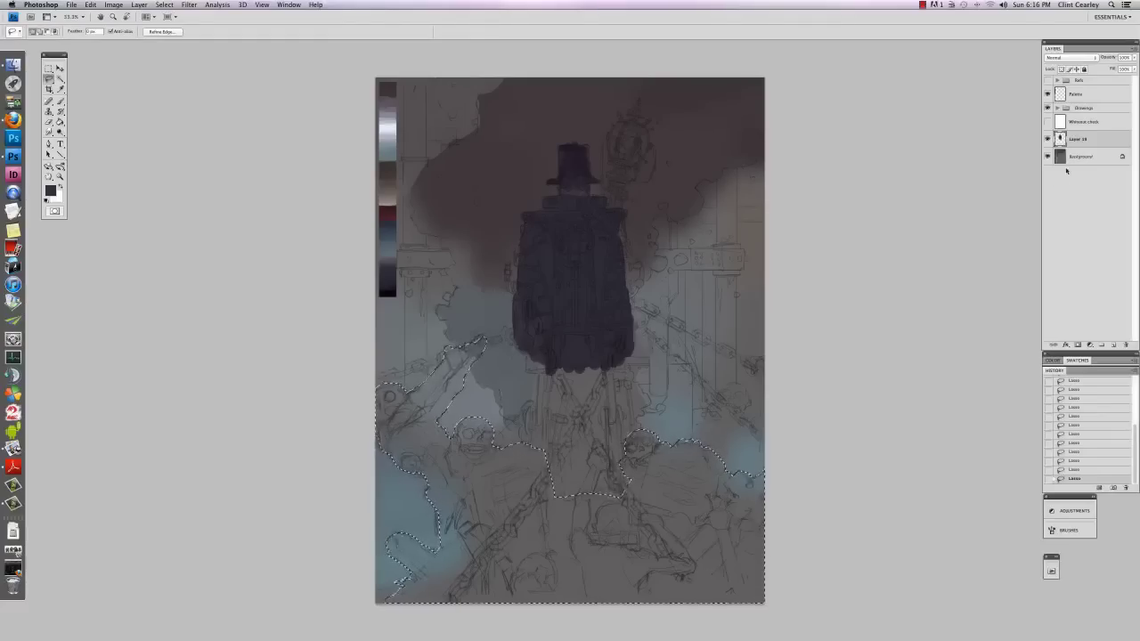
# Step: Enlarge the brush and fill the selected foreground crowd with the dark violet colour
pyautogui.press('b')
pyautogui.rightClick(625, 384)
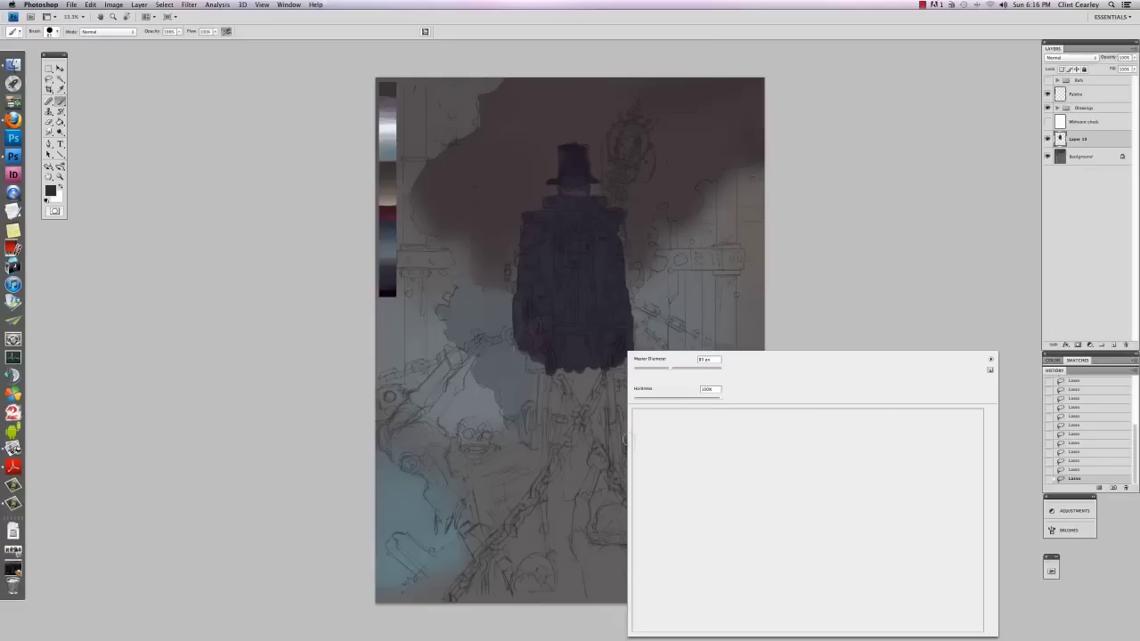
pyautogui.click(700, 371)
pyautogui.moveTo(448, 463)
pyautogui.mouseDown()
pyautogui.moveTo(399, 437)
pyautogui.moveTo(400, 272)
pyautogui.moveTo(427, 354)
pyautogui.moveTo(398, 460)
pyautogui.moveTo(383, 429)
pyautogui.moveTo(436, 366)
pyautogui.moveTo(458, 358)
pyautogui.moveTo(424, 417)
pyautogui.moveTo(439, 429)
pyautogui.moveTo(457, 528)
pyautogui.moveTo(409, 443)
pyautogui.moveTo(447, 495)
pyautogui.moveTo(495, 415)
pyautogui.moveTo(522, 435)
pyautogui.moveTo(547, 521)
pyautogui.moveTo(553, 456)
pyautogui.moveTo(574, 500)
pyautogui.moveTo(676, 491)
pyautogui.moveTo(674, 447)
pyautogui.moveTo(631, 471)
pyautogui.moveTo(727, 451)
pyautogui.moveTo(750, 462)
pyautogui.moveTo(738, 598)
pyautogui.moveTo(706, 512)
pyautogui.moveTo(654, 552)
pyautogui.moveTo(546, 526)
pyautogui.moveTo(405, 617)
pyautogui.moveTo(428, 519)
pyautogui.moveTo(523, 502)
pyautogui.moveTo(593, 565)
pyautogui.moveTo(671, 558)
pyautogui.moveTo(627, 574)
pyautogui.moveTo(705, 477)
pyautogui.moveTo(625, 448)
pyautogui.moveTo(598, 542)
pyautogui.moveTo(486, 501)
pyautogui.moveTo(468, 533)
pyautogui.moveTo(535, 469)
pyautogui.moveTo(480, 451)
pyautogui.moveTo(450, 482)
pyautogui.mouseUp()
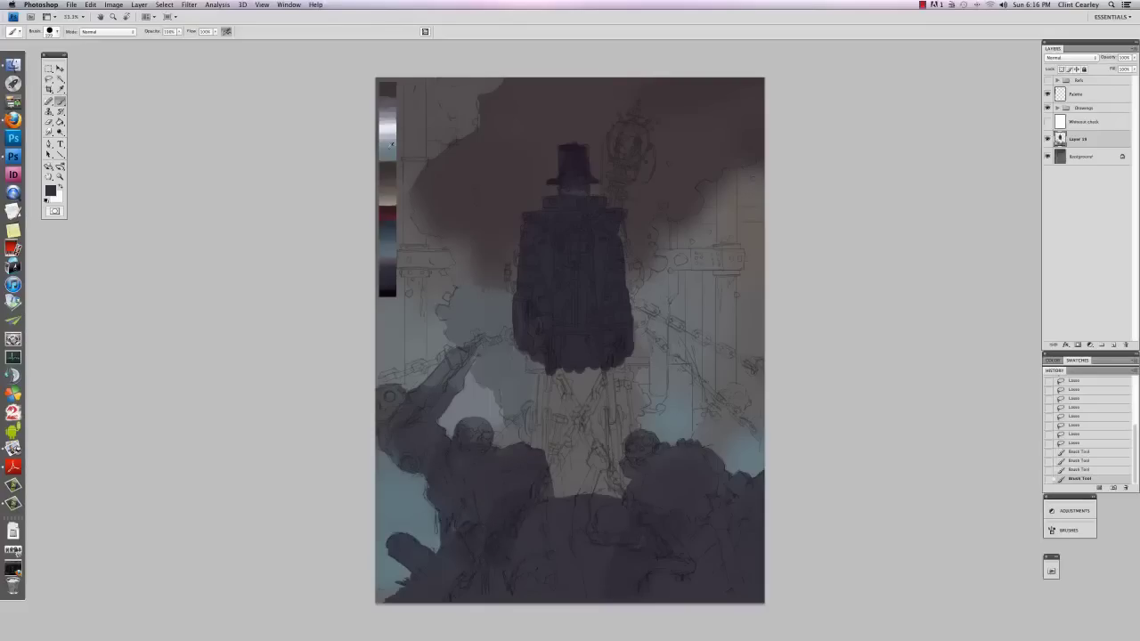
# Step: Sample muted blue-grey and grey tones from the palette strip and brush haze over the lower part of the foreground silhouettes
pyautogui.keyDown('alt'); pyautogui.click(389, 245); pyautogui.keyUp('alt')
pyautogui.moveTo(447, 581)
pyautogui.mouseDown()
pyautogui.moveTo(407, 609)
pyautogui.moveTo(392, 591)
pyautogui.mouseUp()
pyautogui.moveTo(394, 543); pyautogui.dragTo(422, 563)
pyautogui.moveTo(419, 565); pyautogui.dragTo(428, 577)
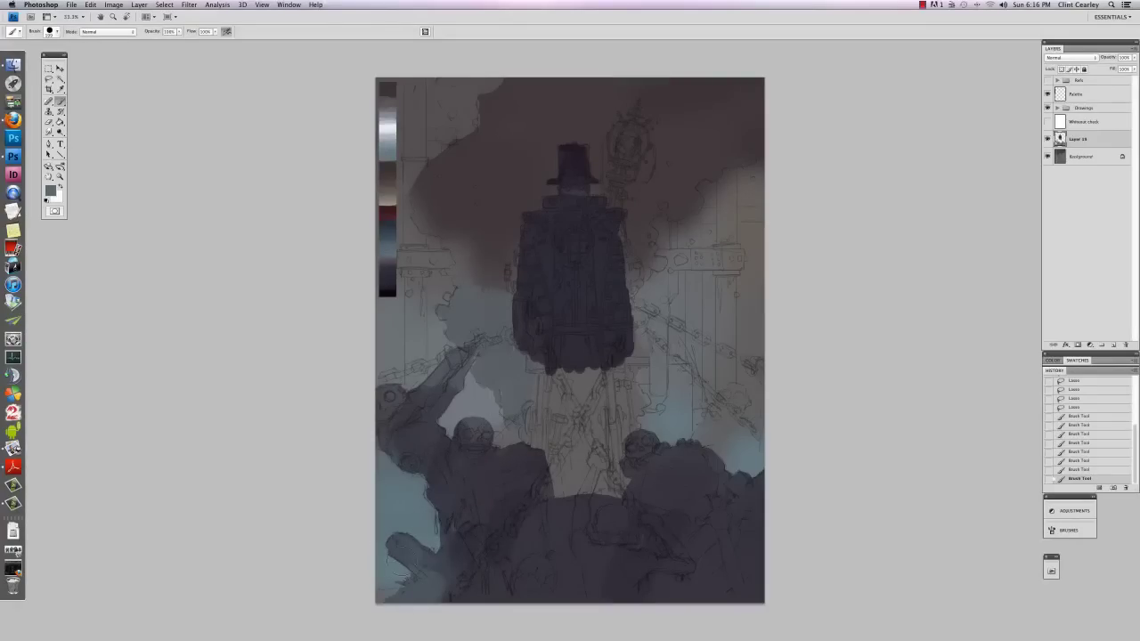
pyautogui.moveTo(371, 528); pyautogui.dragTo(392, 557)
pyautogui.moveTo(482, 609)
pyautogui.mouseDown()
pyautogui.moveTo(469, 611)
pyautogui.moveTo(464, 583)
pyautogui.moveTo(507, 589)
pyautogui.mouseUp()
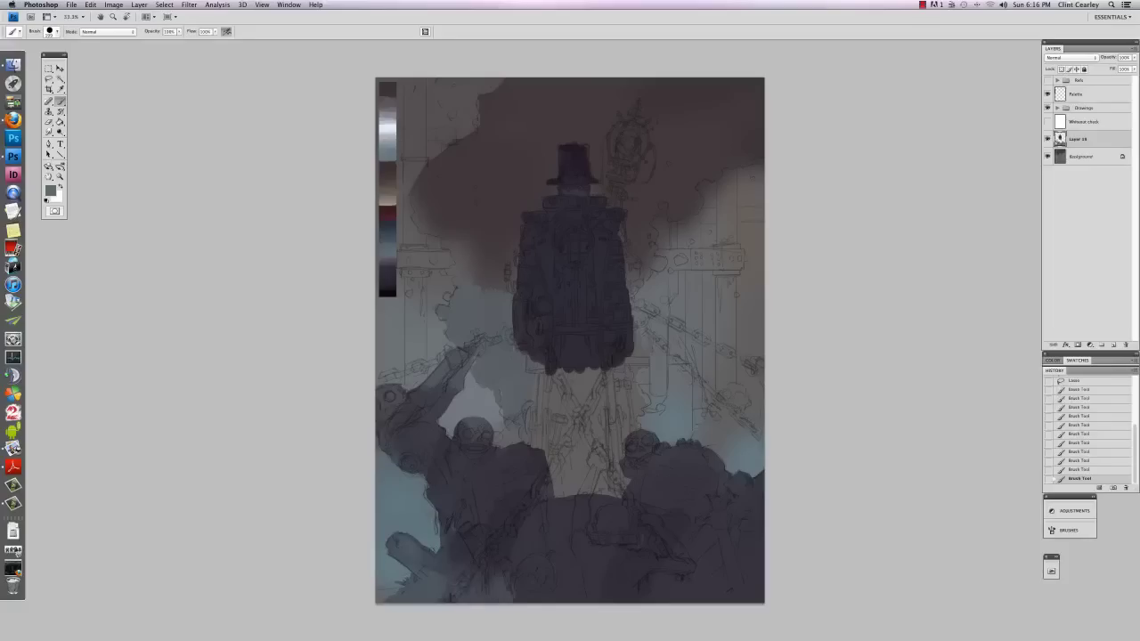
pyautogui.keyDown('alt'); pyautogui.click(389, 104); pyautogui.keyUp('alt')
pyautogui.moveTo(457, 536)
pyautogui.mouseDown()
pyautogui.moveTo(455, 557)
pyautogui.moveTo(479, 563)
pyautogui.mouseUp()
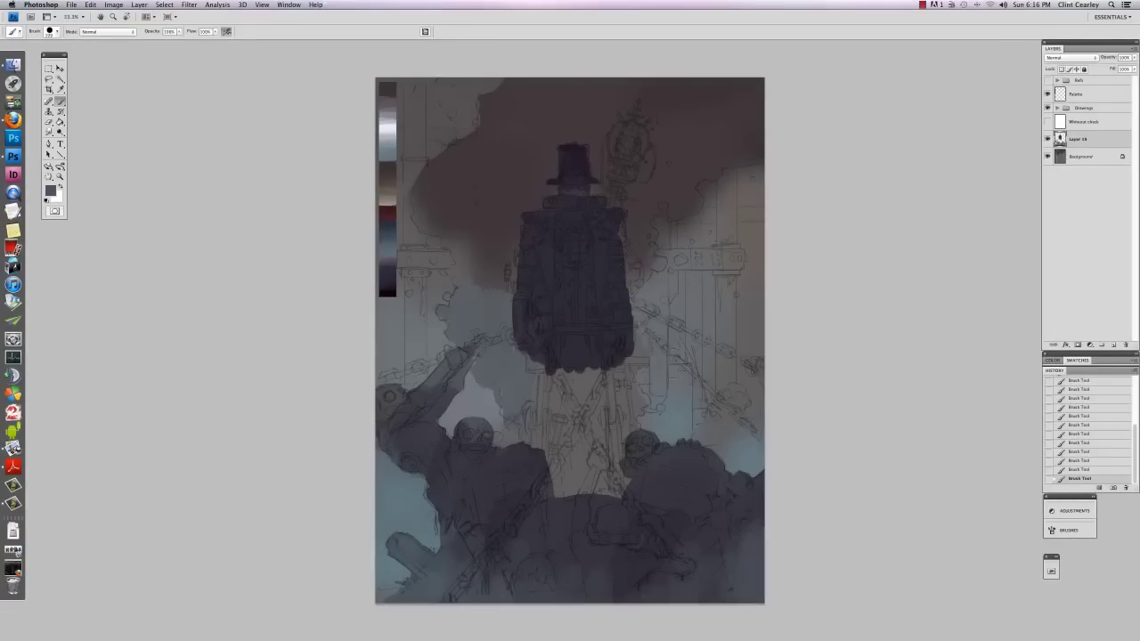
# Step: Brush haze over the foreground crowd's lower-right corner, undo the last stroke, and sample tones from the crowd around the left creature
pyautogui.moveTo(762, 567); pyautogui.dragTo(712, 584)
pyautogui.keyDown('alt'); pyautogui.click(763, 572); pyautogui.keyUp('alt')
pyautogui.moveTo(754, 545)
pyautogui.mouseDown()
pyautogui.moveTo(705, 609)
pyautogui.moveTo(741, 599)
pyautogui.mouseUp()
pyautogui.press('super+z')
pyautogui.keyDown('alt'); pyautogui.click(757, 544); pyautogui.keyUp('alt')
pyautogui.keyDown('alt'); pyautogui.click(434, 528); pyautogui.keyUp('alt')
pyautogui.keyDown('alt'); pyautogui.click(491, 486); pyautogui.keyUp('alt')
pyautogui.keyDown('alt'); pyautogui.click(447, 554); pyautogui.keyUp('alt')
# Step: Adjust the brush size, sample muted grey tones from the palette strip, and brush a lighter patch onto the central mound
pyautogui.rightClick(494, 377)
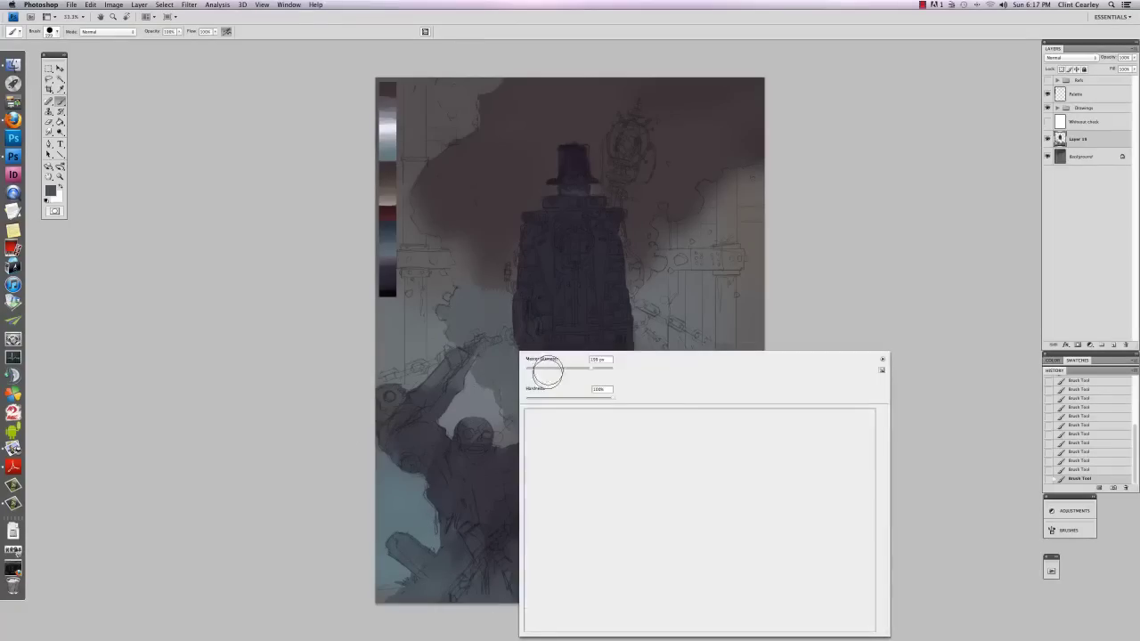
pyautogui.moveTo(580, 372); pyautogui.dragTo(574, 371)
pyautogui.click(496, 483)
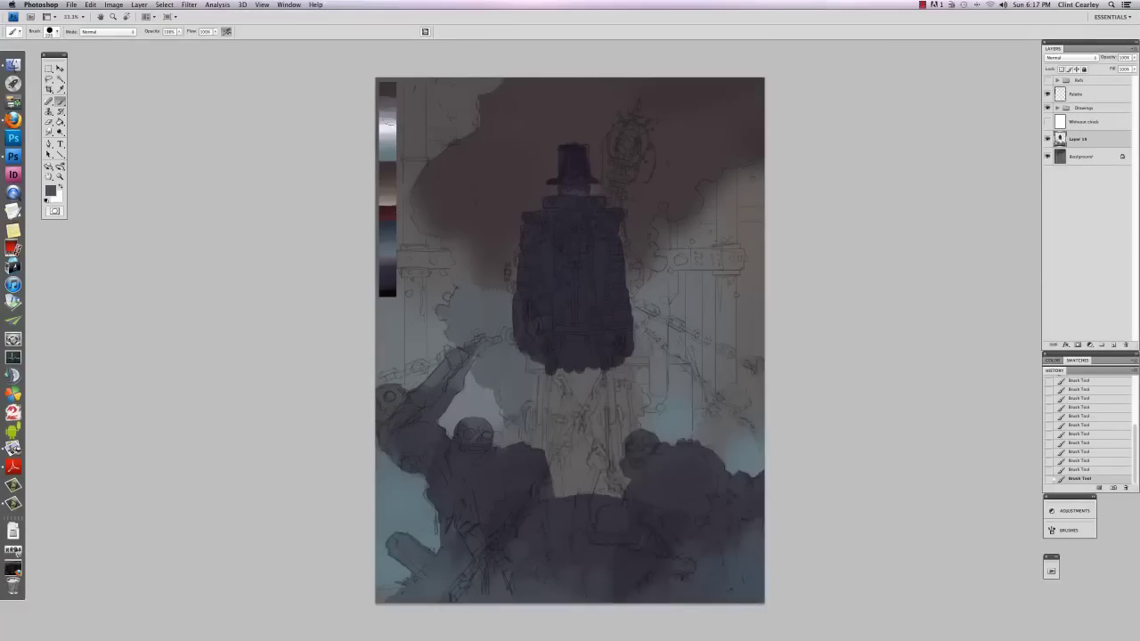
pyautogui.keyDown('alt'); pyautogui.click(389, 169); pyautogui.keyUp('alt')
pyautogui.keyDown('alt'); pyautogui.click(392, 152); pyautogui.keyUp('alt')
pyautogui.moveTo(568, 508); pyautogui.dragTo(557, 507)
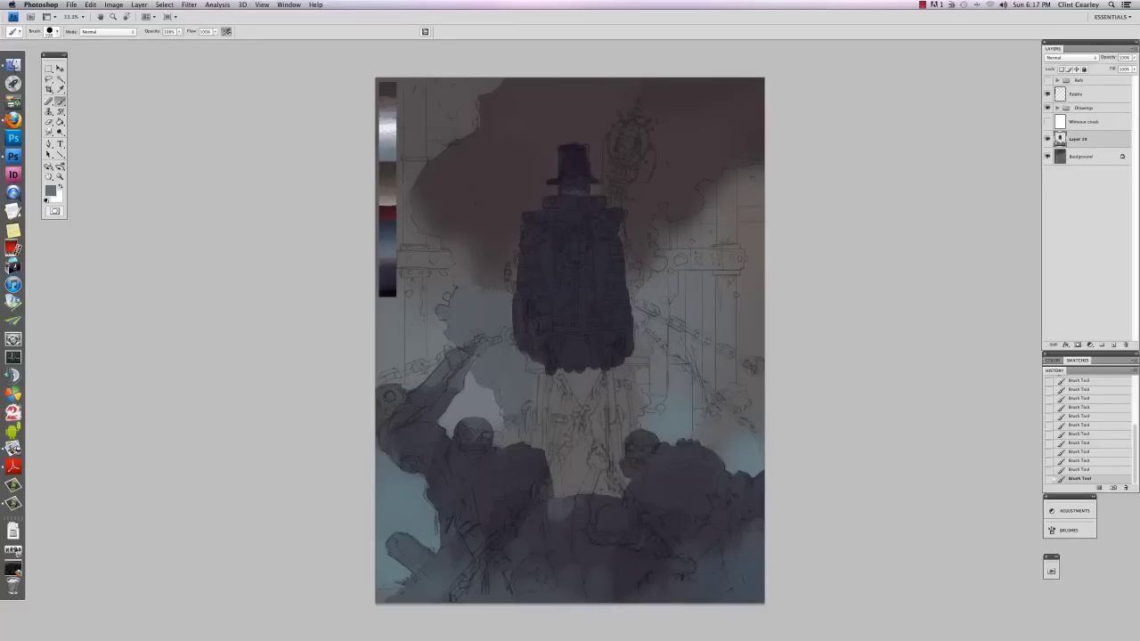
# Step: Sample dark and blue-grey tones from the palette strip, reduce the brush, and paint a pale gap beside the left creature's body
pyautogui.keyDown('alt'); pyautogui.click(389, 230); pyautogui.keyUp('alt')
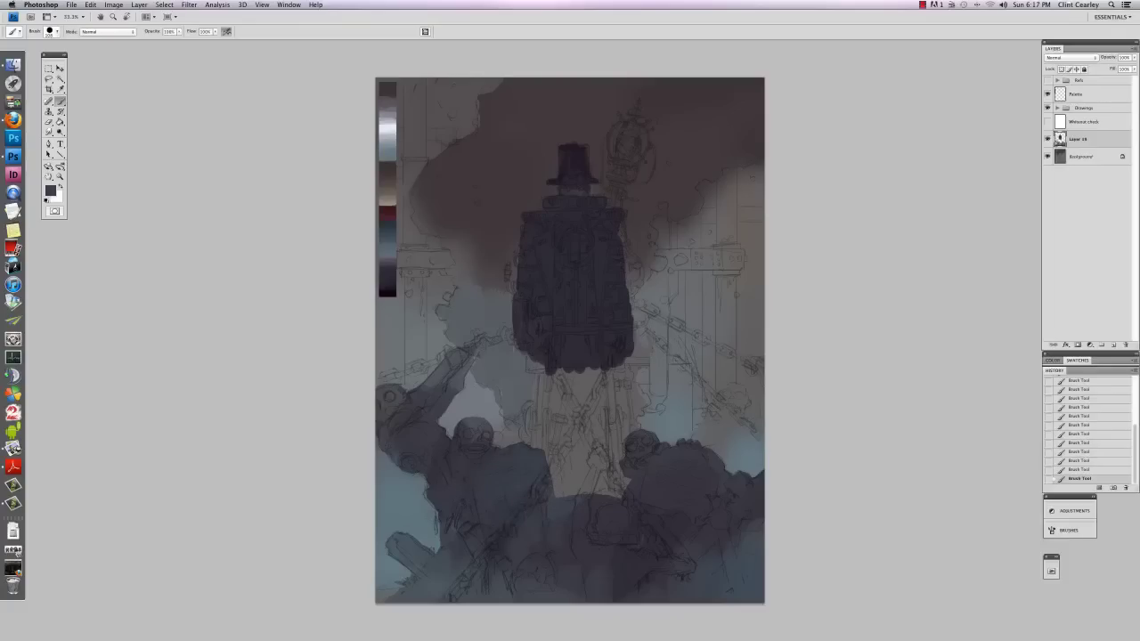
pyautogui.keyDown('alt'); pyautogui.click(392, 294); pyautogui.keyUp('alt')
pyautogui.keyDown('alt'); pyautogui.click(388, 155); pyautogui.keyUp('alt')
pyautogui.rightClick(481, 361)
pyautogui.moveTo(517, 369); pyautogui.dragTo(514, 368)
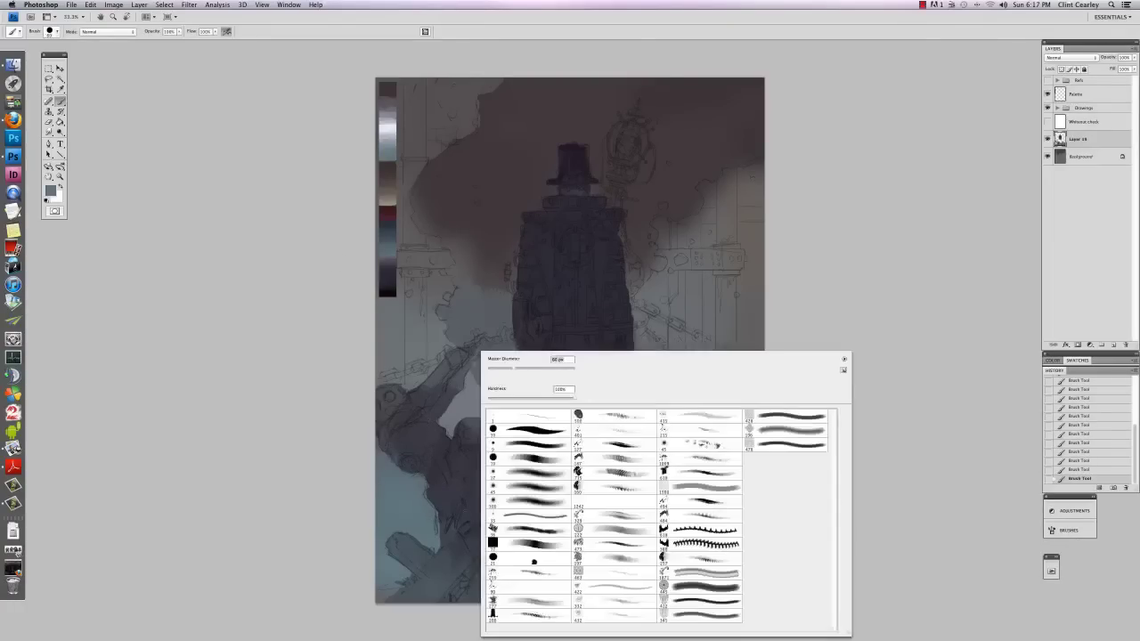
pyautogui.moveTo(463, 505)
pyautogui.mouseDown()
pyautogui.moveTo(464, 522)
pyautogui.moveTo(471, 506)
pyautogui.mouseUp()
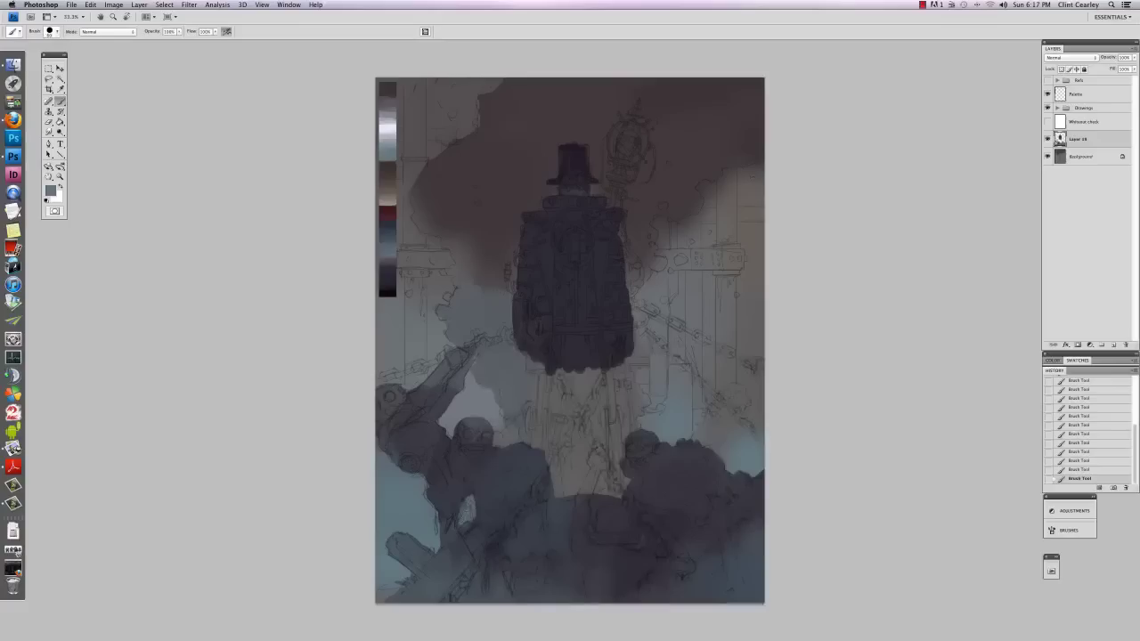
# Step: Enlarge the brush and work sampled blue-grey tones around the left creature's gap, side and shoulder
pyautogui.keyDown('alt'); pyautogui.click(475, 524); pyautogui.keyUp('alt')
pyautogui.keyDown('alt'); pyautogui.click(424, 521); pyautogui.keyUp('alt')
pyautogui.rightClick(456, 354)
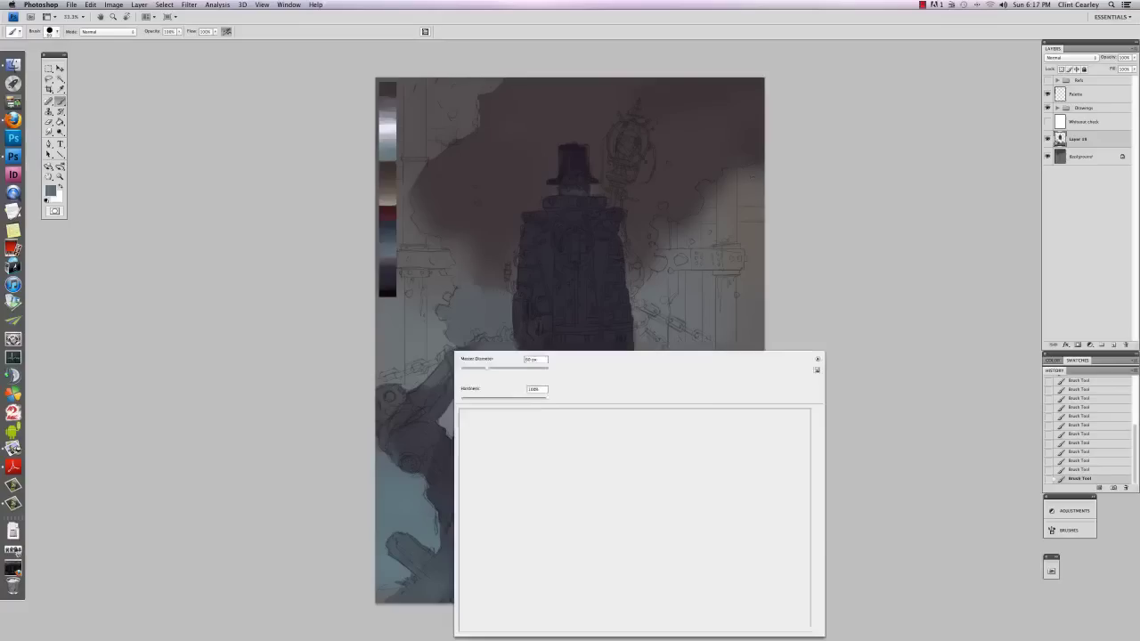
pyautogui.click(497, 368)
pyautogui.moveTo(438, 486); pyautogui.dragTo(454, 511)
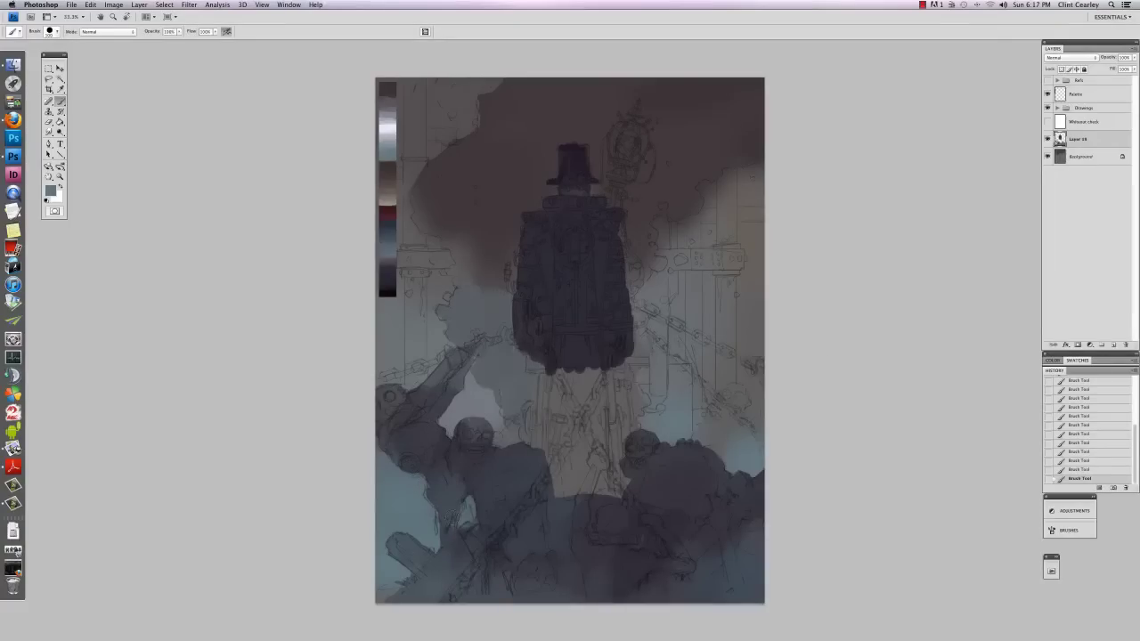
pyautogui.keyDown('alt'); pyautogui.click(450, 526); pyautogui.keyUp('alt')
pyautogui.moveTo(450, 453); pyautogui.dragTo(462, 473)
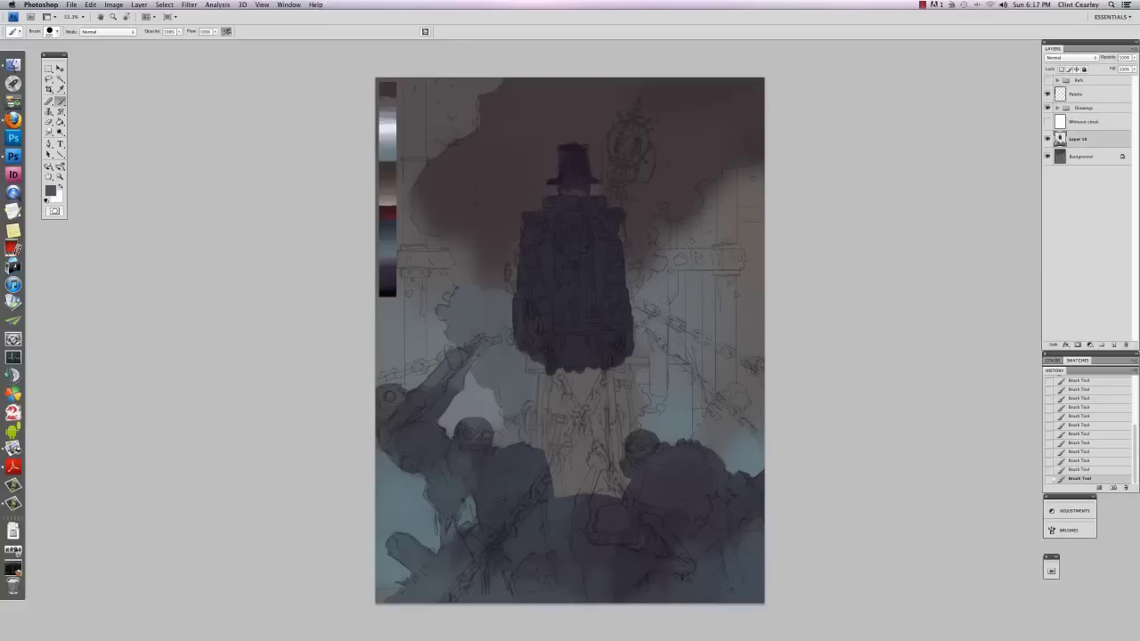
pyautogui.keyDown('alt'); pyautogui.click(468, 484); pyautogui.keyUp('alt')
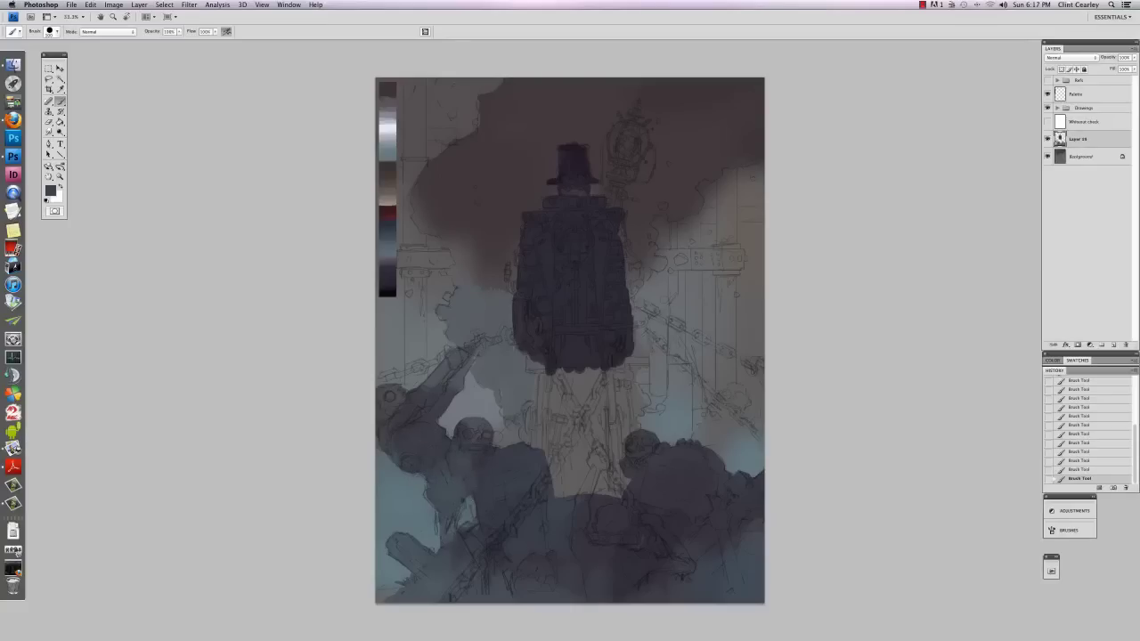
# Step: Toggle the Drawings group's visibility to check the silhouettes without linework, then restore it and reselect the paint layer
pyautogui.click(1047, 108)
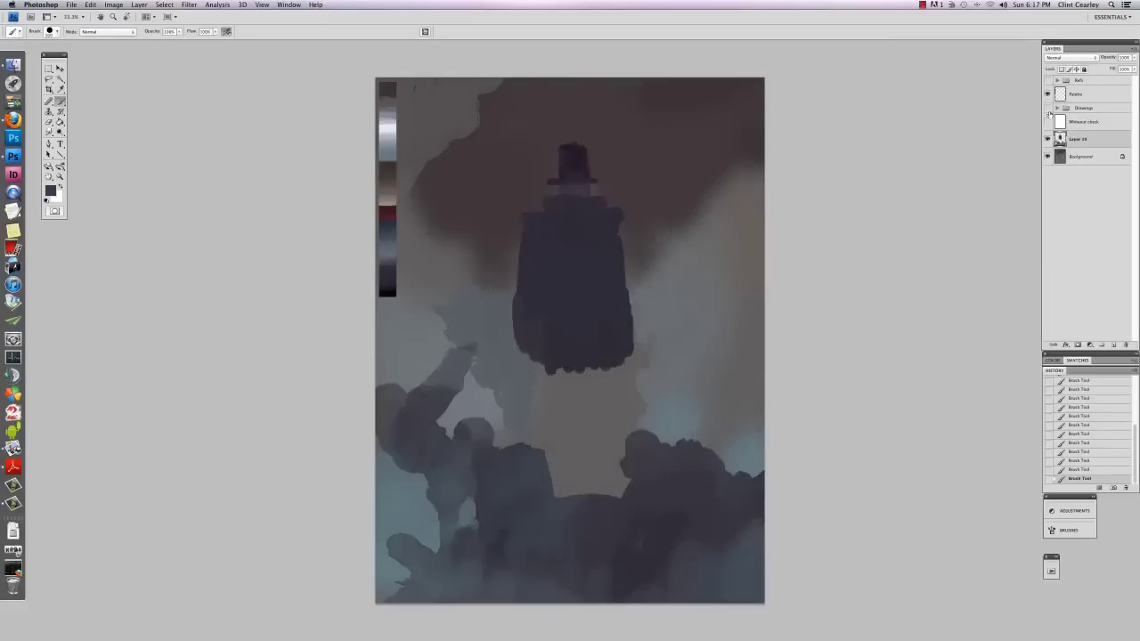
pyautogui.click(1049, 109)
pyautogui.click(1049, 109)
pyautogui.click(1054, 110)
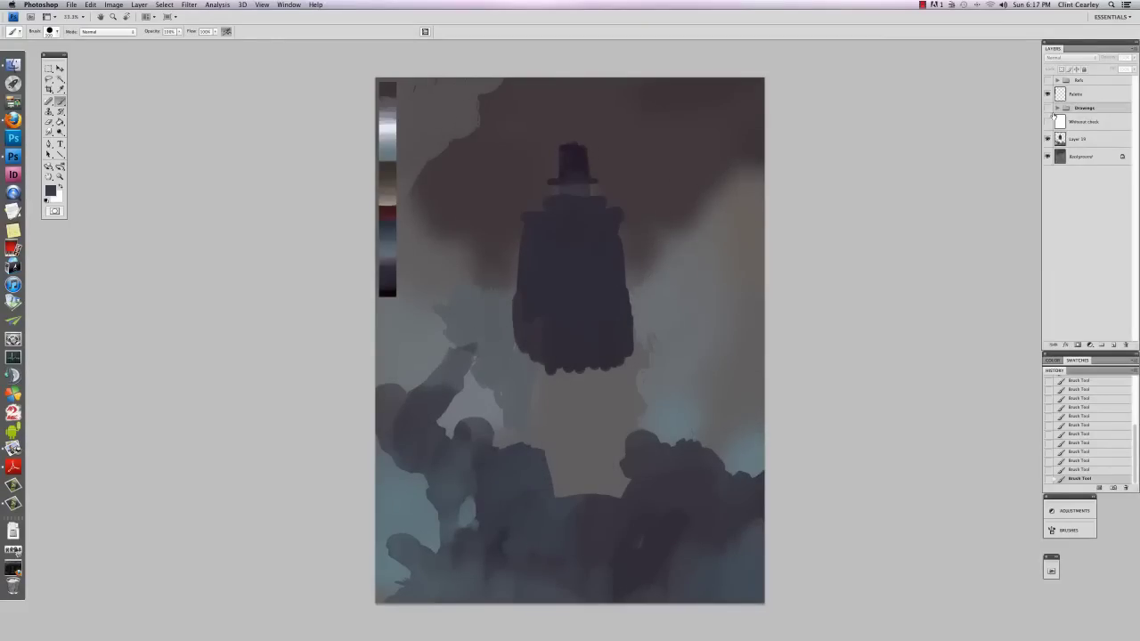
pyautogui.click(1047, 108)
pyautogui.click(1048, 108)
pyautogui.click(1047, 108)
pyautogui.click(1079, 139)
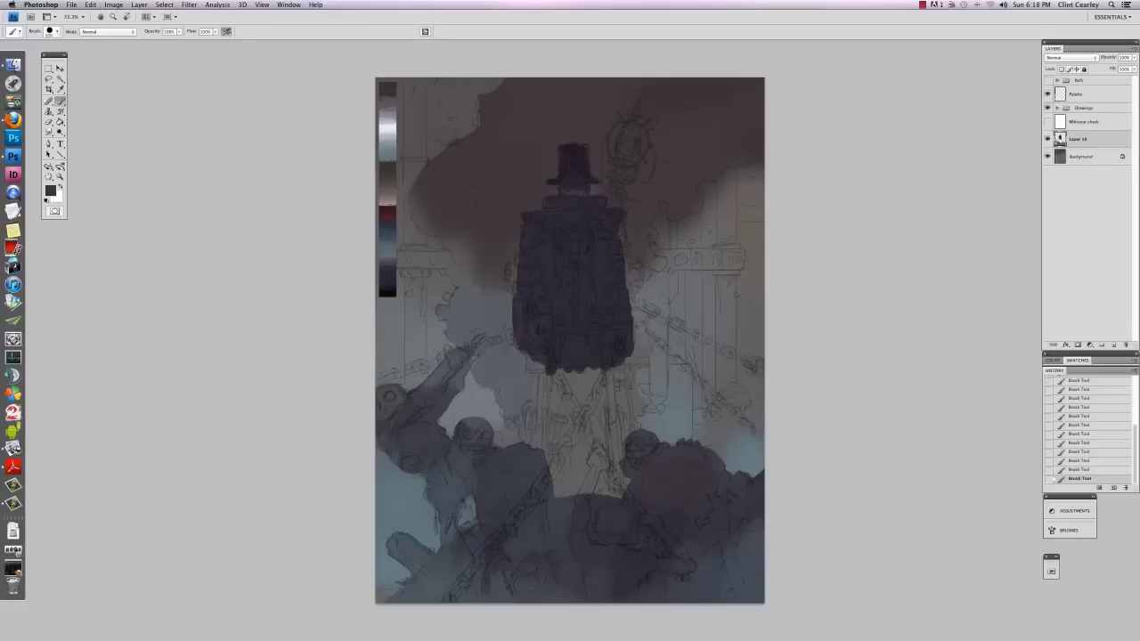
# Step: Clear the selection, reduce the brush, and paint the figure's two legs below the coat in the sampled dark violet
pyautogui.keyDown('alt'); pyautogui.click(392, 235); pyautogui.keyUp('alt')
pyautogui.hotkey('ctrl', 'd')
pyautogui.rightClick(657, 330)
pyautogui.moveTo(697, 345); pyautogui.dragTo(689, 346)
pyautogui.keyDown('alt'); pyautogui.click(551, 353); pyautogui.keyUp('alt')
pyautogui.moveTo(544, 377)
pyautogui.mouseDown()
pyautogui.moveTo(539, 442)
pyautogui.moveTo(546, 418)
pyautogui.moveTo(553, 485)
pyautogui.mouseUp()
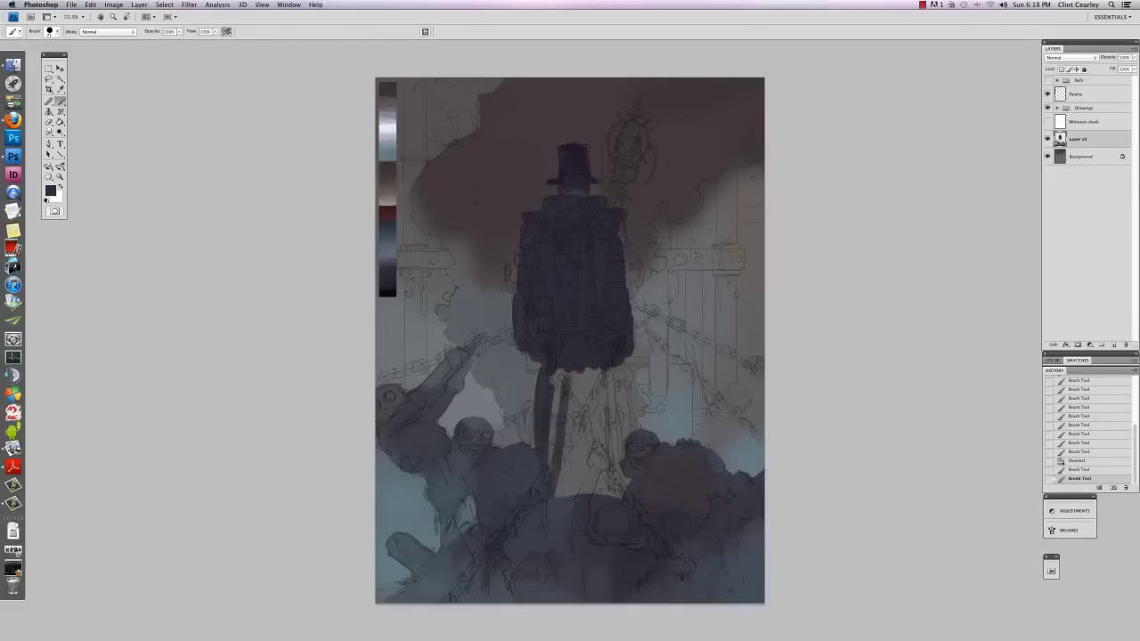
pyautogui.moveTo(613, 372); pyautogui.dragTo(612, 497)
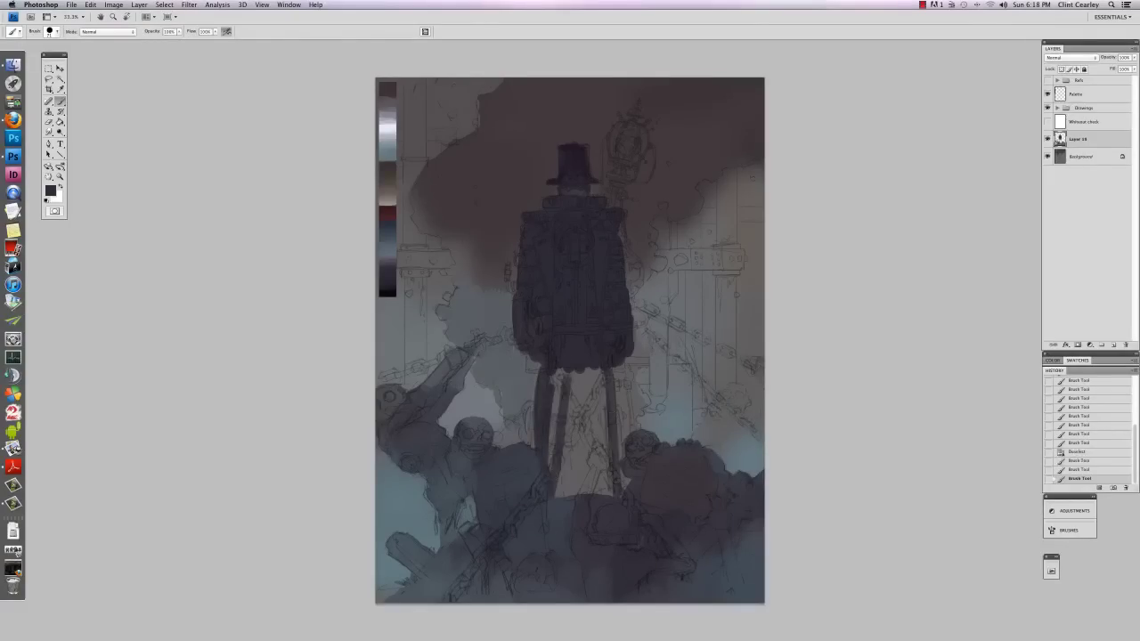
# Step: Sample blue-grey from the palette strip, resize the brush, and paint haze to the left of the figure's coat
pyautogui.keyDown('alt'); pyautogui.click(394, 148); pyautogui.keyUp('alt')
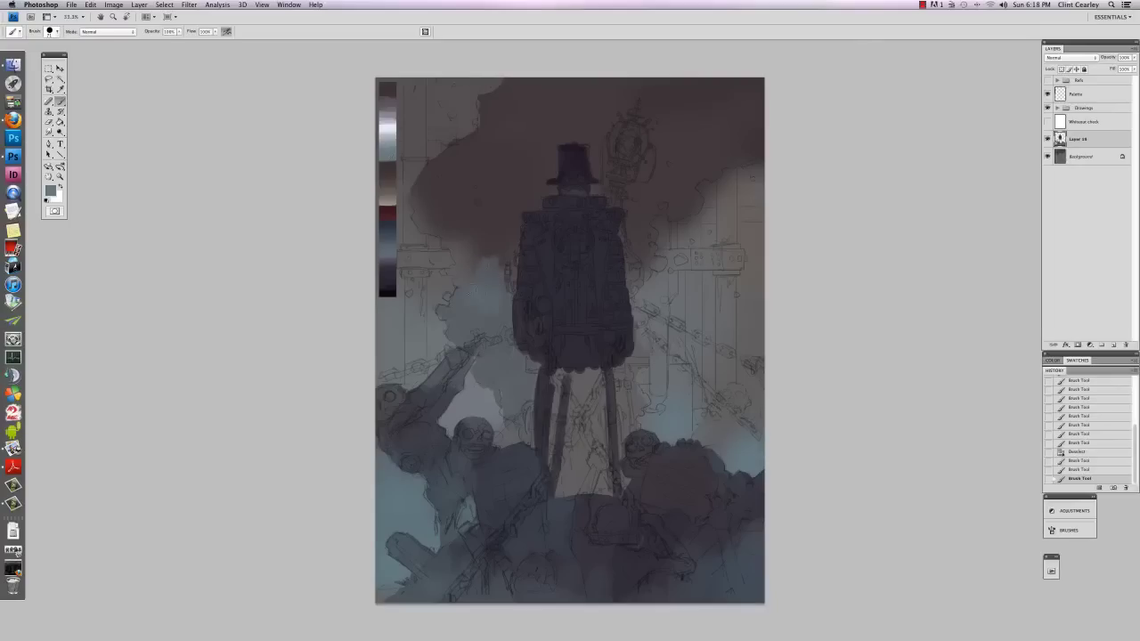
pyautogui.rightClick(518, 307)
pyautogui.moveTo(524, 310); pyautogui.dragTo(480, 308)
pyautogui.keyDown('alt'); pyautogui.click(488, 265); pyautogui.keyUp('alt')
# Step: Brush a lighter blue-grey into the background gaps around the left creature, resampling tones around its lower limb
pyautogui.keyDown('alt'); pyautogui.click(391, 140); pyautogui.keyUp('alt')
pyautogui.moveTo(403, 509)
pyautogui.mouseDown()
pyautogui.moveTo(430, 526)
pyautogui.moveTo(433, 544)
pyautogui.moveTo(374, 522)
pyautogui.moveTo(412, 499)
pyautogui.moveTo(383, 483)
pyautogui.moveTo(392, 463)
pyautogui.moveTo(424, 497)
pyautogui.mouseUp()
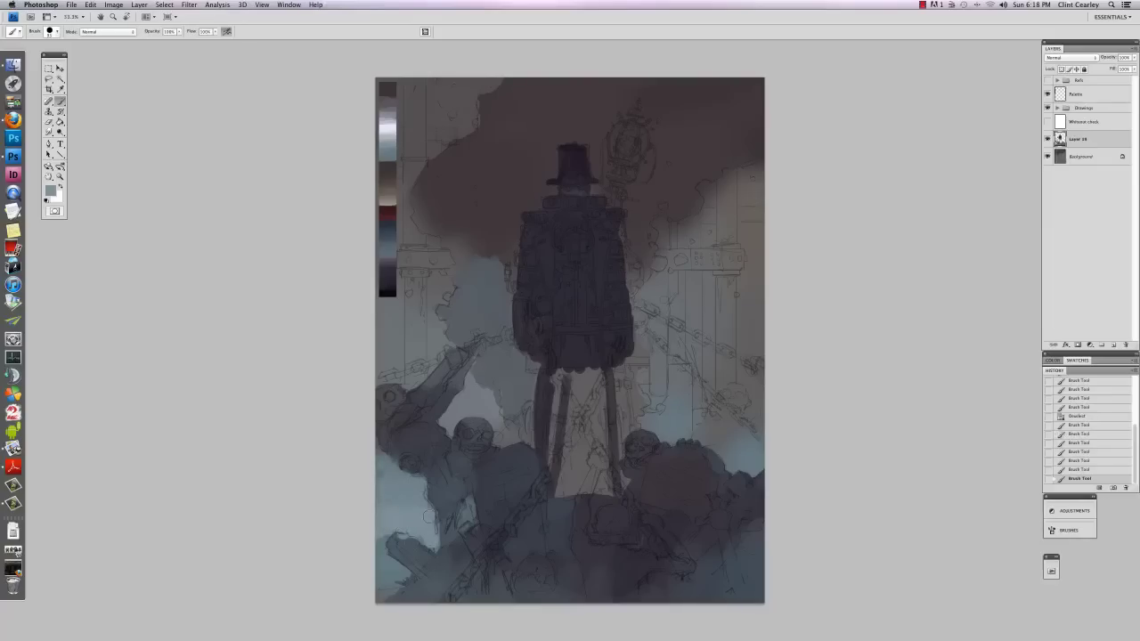
pyautogui.moveTo(394, 569); pyautogui.dragTo(383, 579)
pyautogui.keyDown('alt'); pyautogui.click(401, 545); pyautogui.keyUp('alt')
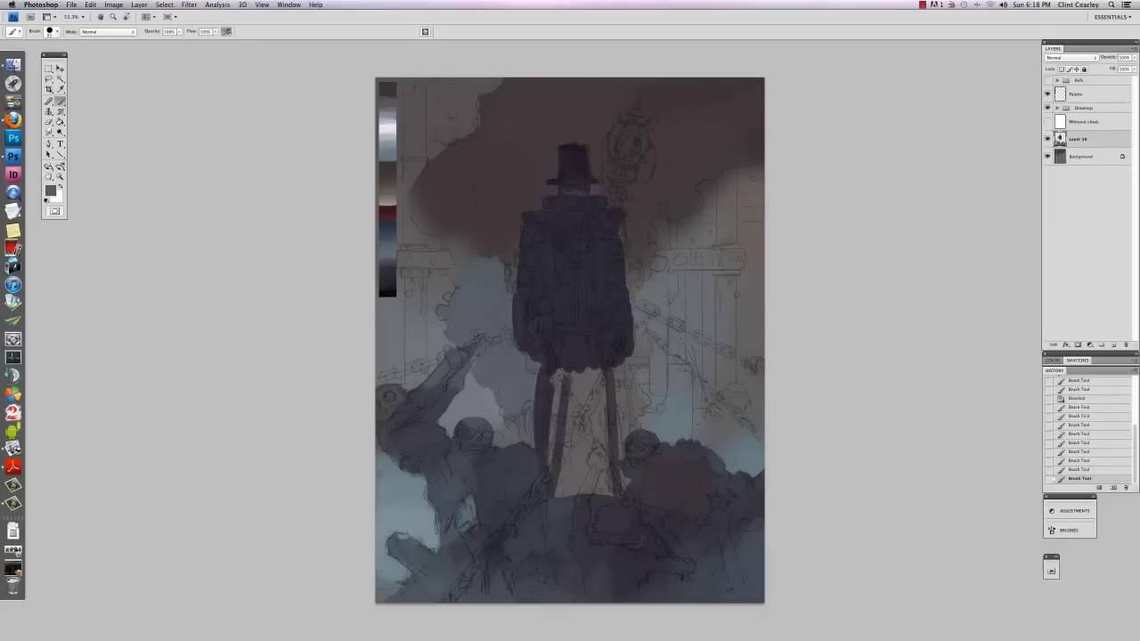
pyautogui.moveTo(399, 534); pyautogui.dragTo(409, 538)
pyautogui.keyDown('alt'); pyautogui.click(416, 521); pyautogui.keyUp('alt')
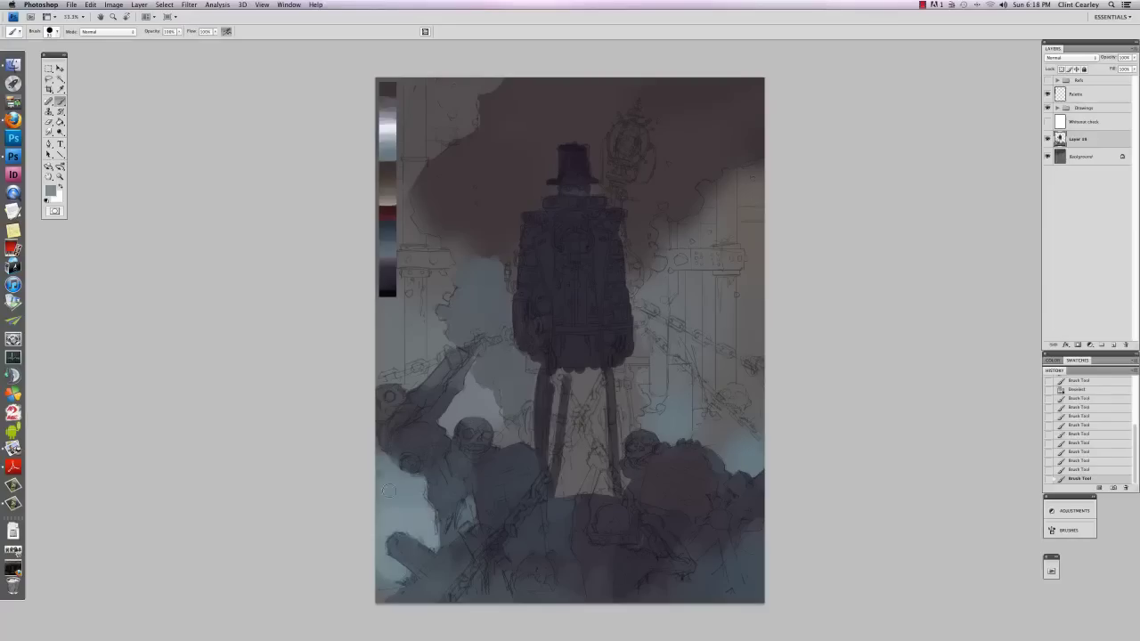
pyautogui.click(422, 520)
pyautogui.moveTo(471, 502); pyautogui.dragTo(465, 525)
# Step: Brush pale blue, brown and grey tones from the palette strip down the background along the canvas's right edge
pyautogui.moveTo(727, 461)
pyautogui.mouseDown()
pyautogui.moveTo(746, 467)
pyautogui.moveTo(721, 411)
pyautogui.moveTo(756, 394)
pyautogui.moveTo(750, 354)
pyautogui.mouseUp()
pyautogui.rightClick(722, 308)
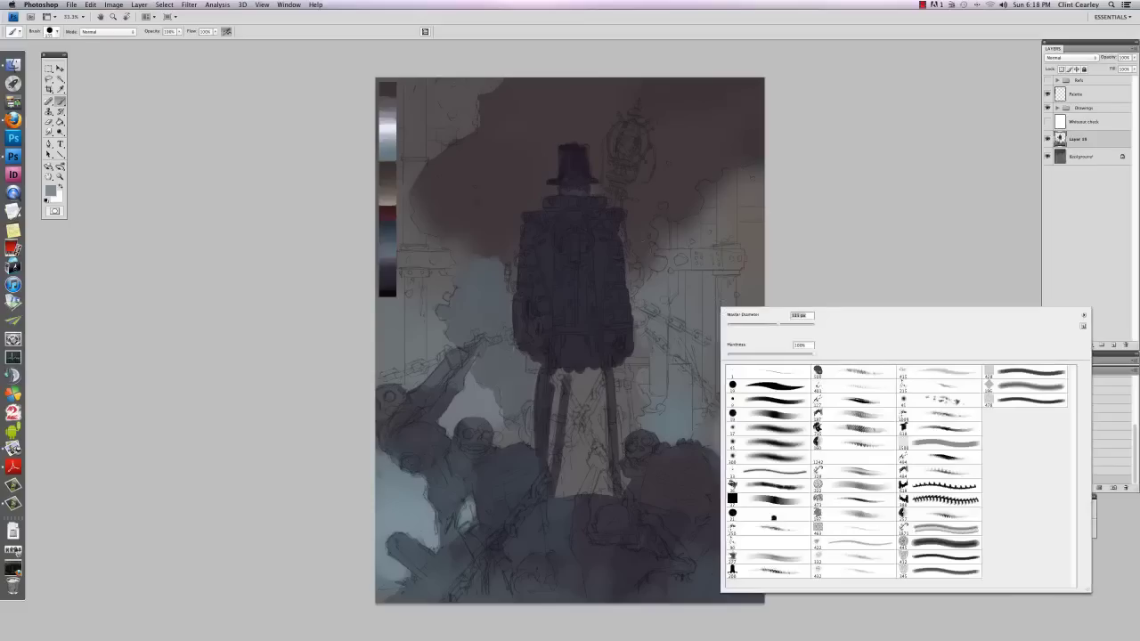
pyautogui.keyDown('alt'); pyautogui.click(388, 189); pyautogui.keyUp('alt')
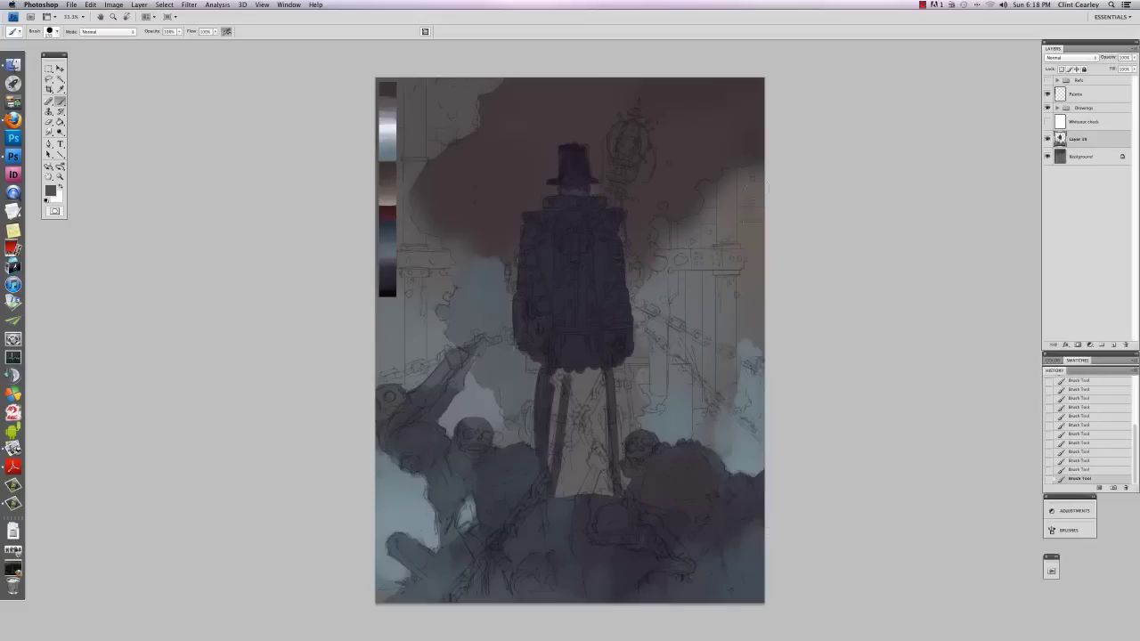
pyautogui.moveTo(737, 200); pyautogui.dragTo(750, 371)
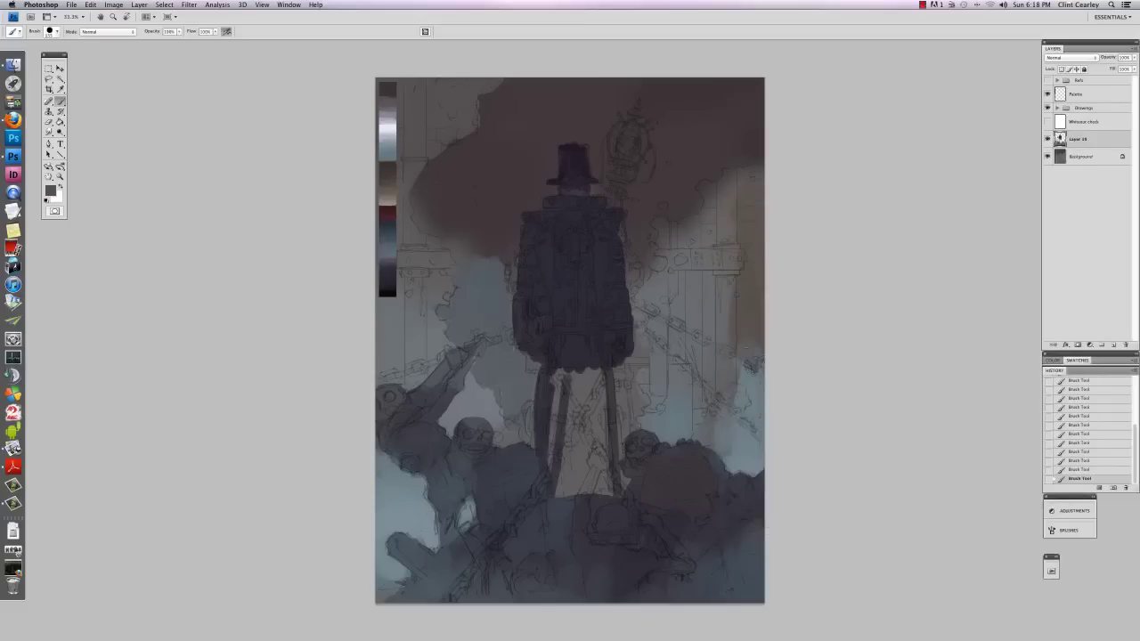
pyautogui.keyDown('alt'); pyautogui.click(391, 126); pyautogui.keyUp('alt')
pyautogui.moveTo(755, 294)
pyautogui.mouseDown()
pyautogui.moveTo(744, 366)
pyautogui.moveTo(758, 383)
pyautogui.mouseUp()
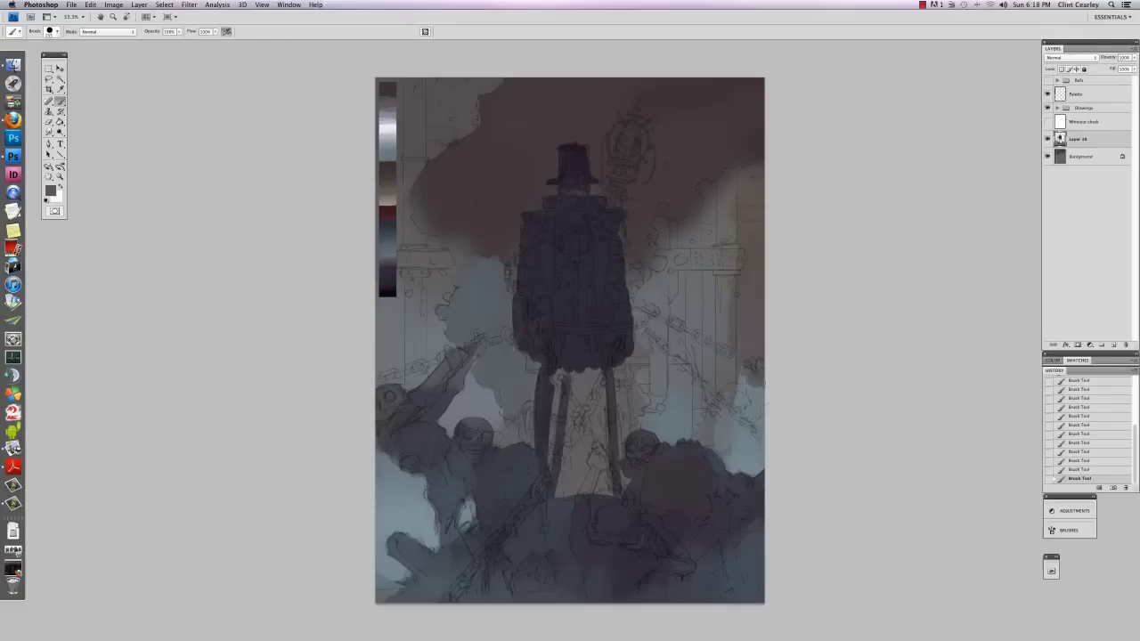
pyautogui.keyDown('alt'); pyautogui.click(392, 145); pyautogui.keyUp('alt')
pyautogui.moveTo(740, 332)
pyautogui.mouseDown()
pyautogui.moveTo(763, 365)
pyautogui.moveTo(753, 330)
pyautogui.moveTo(758, 400)
pyautogui.mouseUp()
# Step: Sample the pale blue-grey haze and paint it over the area between the figure's legs
pyautogui.keyDown('alt'); pyautogui.click(753, 392); pyautogui.keyUp('alt')
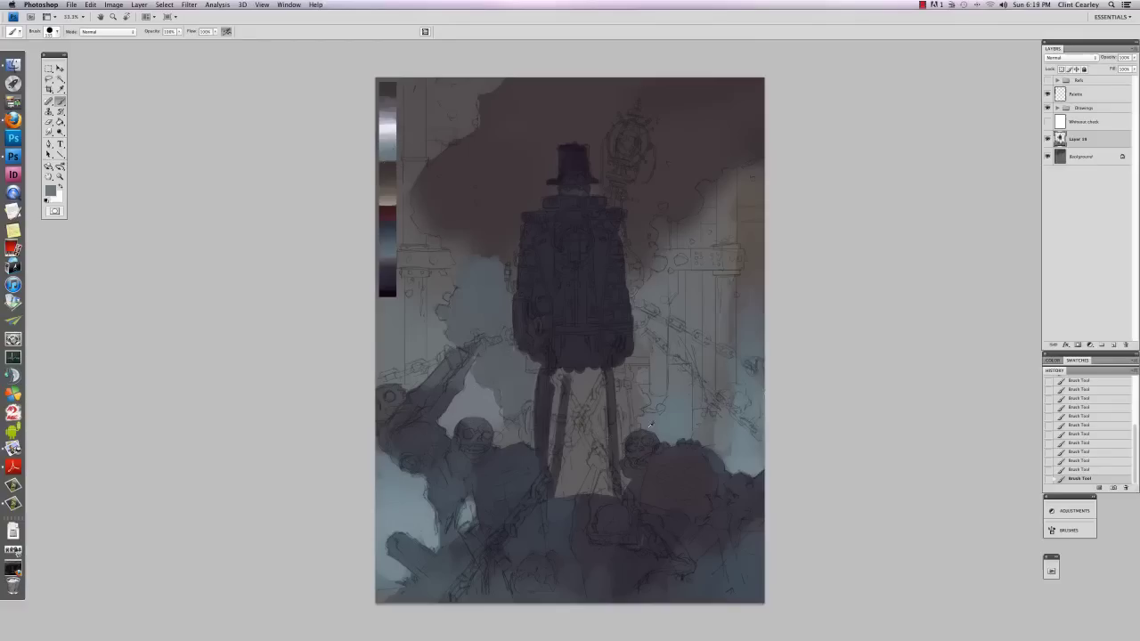
pyautogui.moveTo(591, 480)
pyautogui.mouseDown()
pyautogui.moveTo(565, 478)
pyautogui.moveTo(551, 433)
pyautogui.moveTo(565, 394)
pyautogui.mouseUp()
pyautogui.moveTo(589, 443)
pyautogui.mouseDown()
pyautogui.moveTo(563, 484)
pyautogui.moveTo(587, 465)
pyautogui.moveTo(588, 369)
pyautogui.moveTo(549, 408)
pyautogui.mouseUp()
# Step: Sample the haze left of the coat and brush it beside the figure's right leg and along the coat's right side
pyautogui.keyDown('alt'); pyautogui.click(497, 312); pyautogui.keyUp('alt')
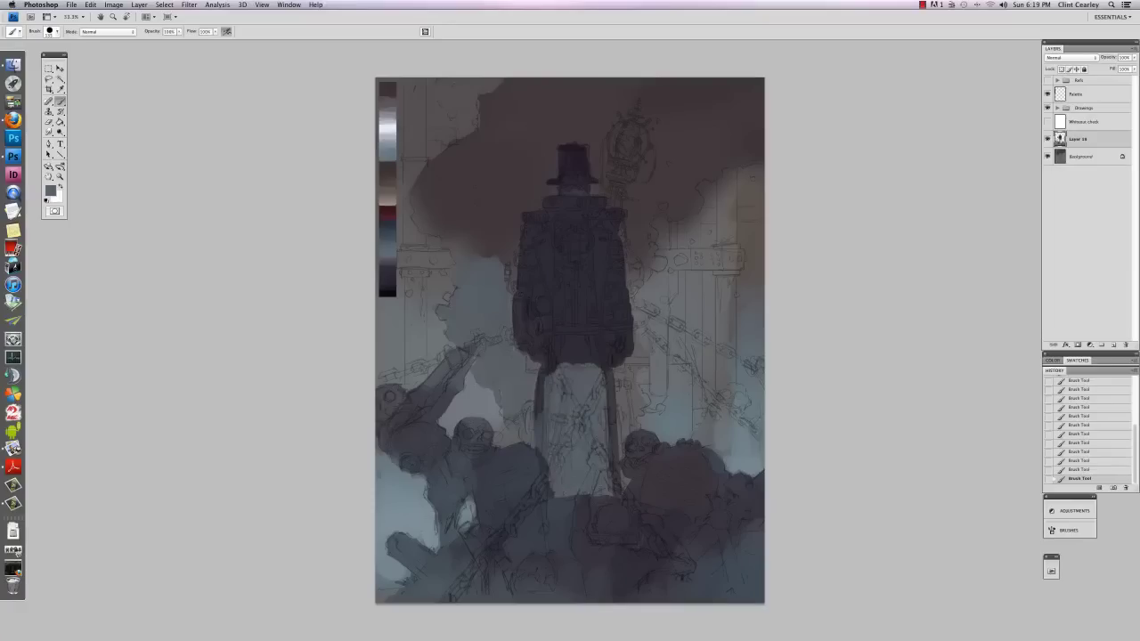
pyautogui.moveTo(645, 369); pyautogui.dragTo(652, 424)
pyautogui.moveTo(638, 331); pyautogui.dragTo(633, 353)
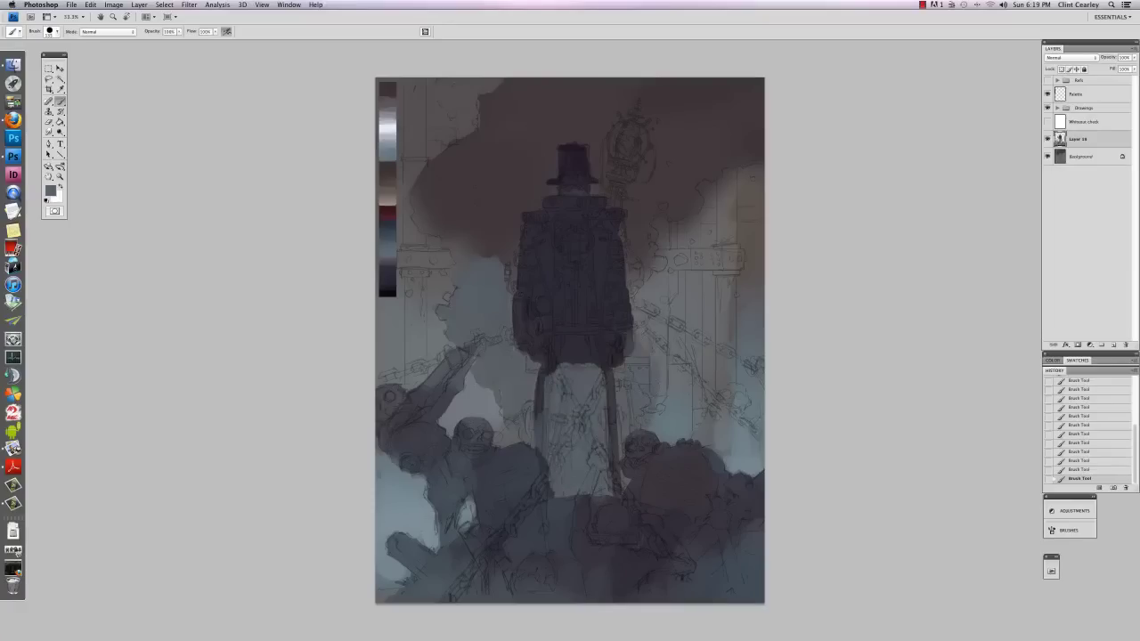
pyautogui.moveTo(636, 265); pyautogui.dragTo(641, 214)
# Step: Brush a soft grey halo around the top hat and shoulders, adjusting the brush size
pyautogui.moveTo(631, 132); pyautogui.dragTo(626, 229)
pyautogui.rightClick(609, 269)
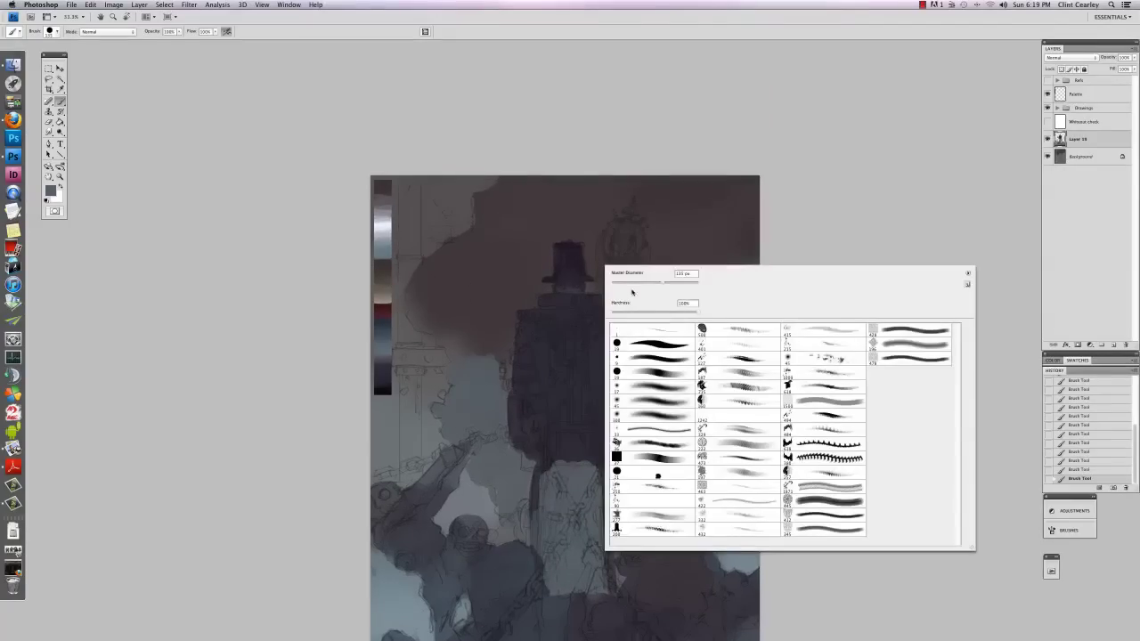
pyautogui.press('Escape')
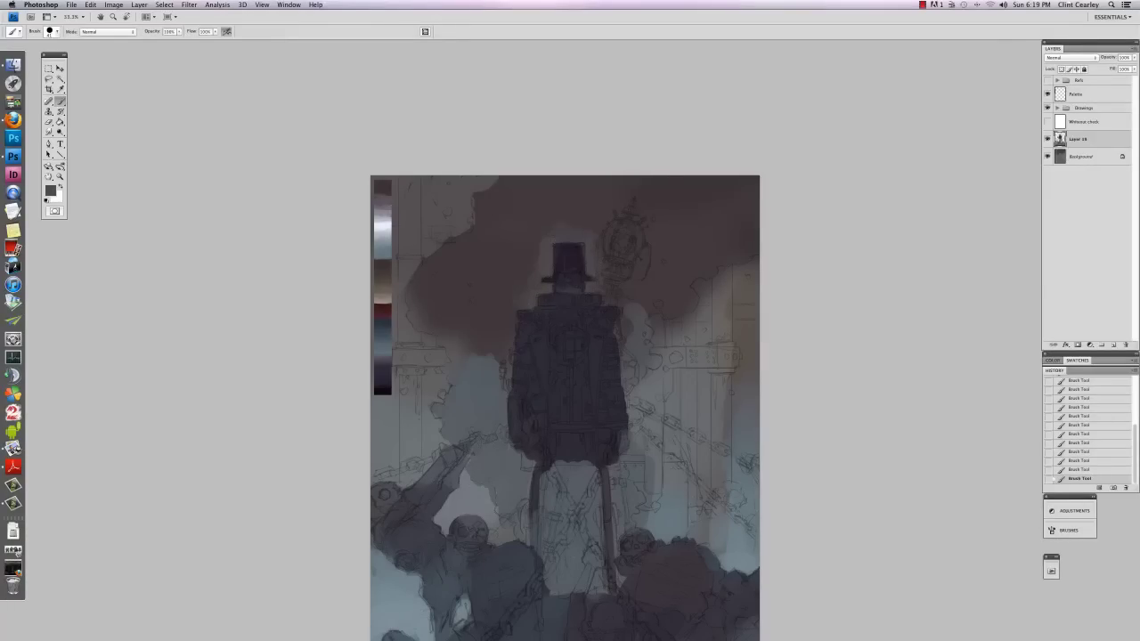
pyautogui.rightClick(568, 258)
pyautogui.moveTo(592, 277); pyautogui.dragTo(600, 278)
pyautogui.press('Return')
# Step: Enlarge the brush, sample the reddish-brown smoke, and extend the dark smoke down the figure's left side and around its upper edge
pyautogui.rightClick(494, 345)
pyautogui.moveTo(515, 359); pyautogui.dragTo(521, 359)
pyautogui.keyDown('alt'); pyautogui.click(482, 311); pyautogui.keyUp('alt')
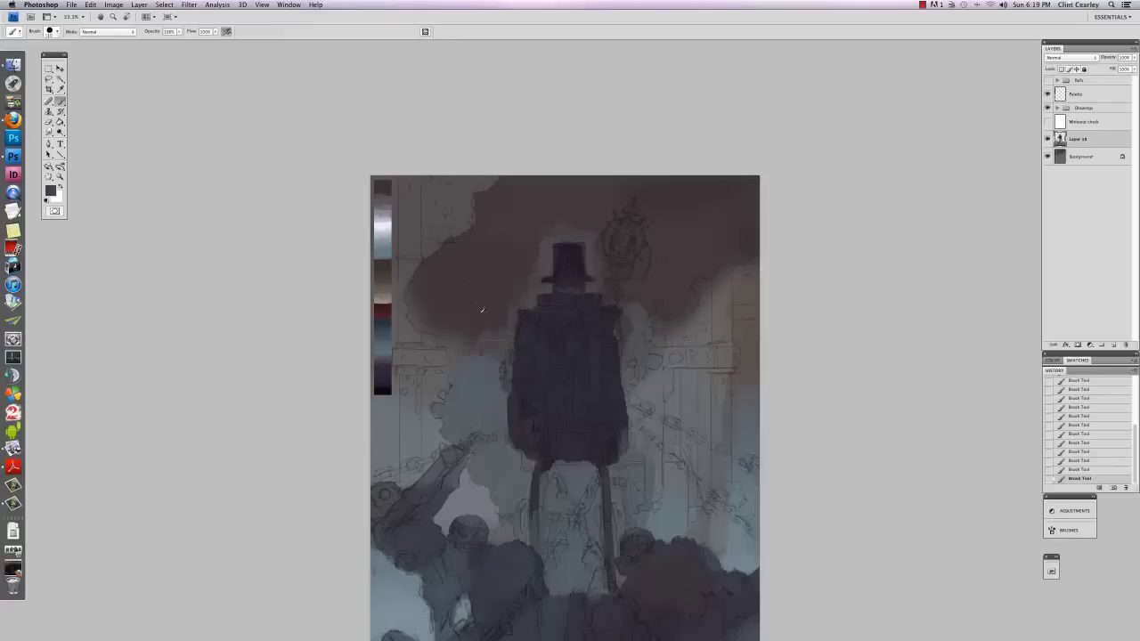
pyautogui.moveTo(489, 416)
pyautogui.mouseDown()
pyautogui.moveTo(471, 372)
pyautogui.moveTo(450, 373)
pyautogui.moveTo(442, 412)
pyautogui.mouseUp()
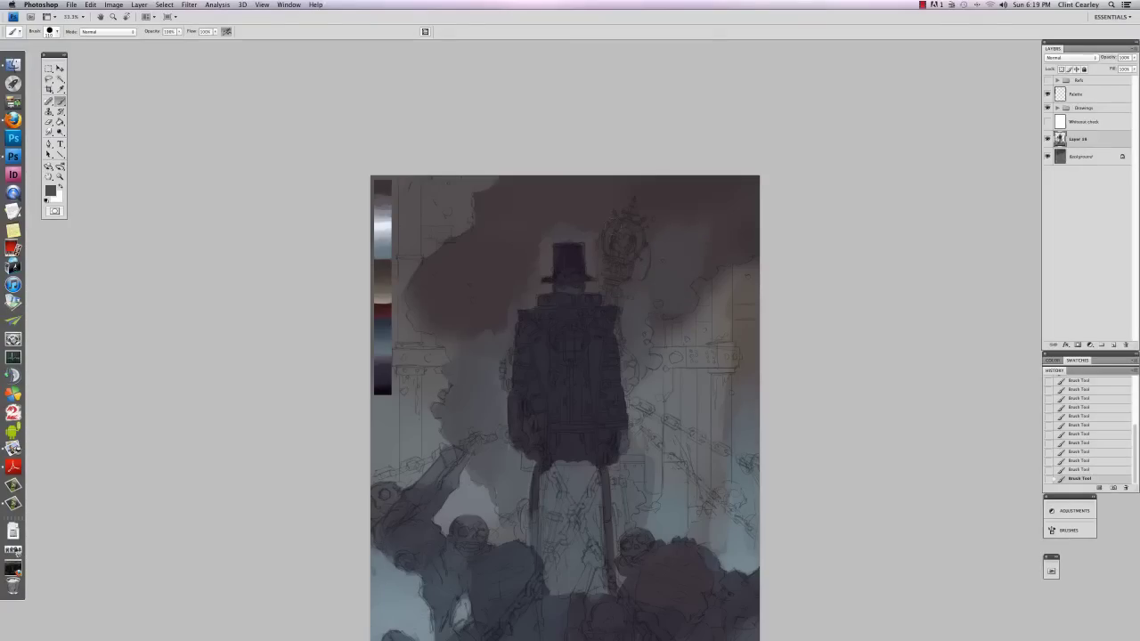
pyautogui.moveTo(456, 339)
pyautogui.mouseDown()
pyautogui.moveTo(445, 345)
pyautogui.moveTo(453, 358)
pyautogui.mouseUp()
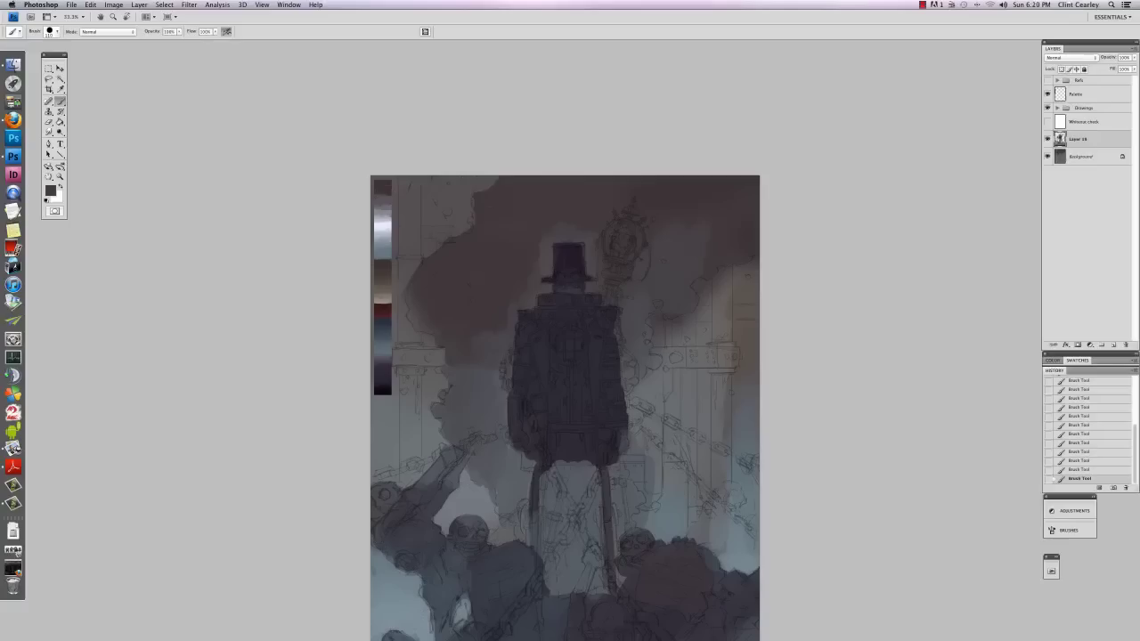
pyautogui.moveTo(489, 190); pyautogui.dragTo(482, 240)
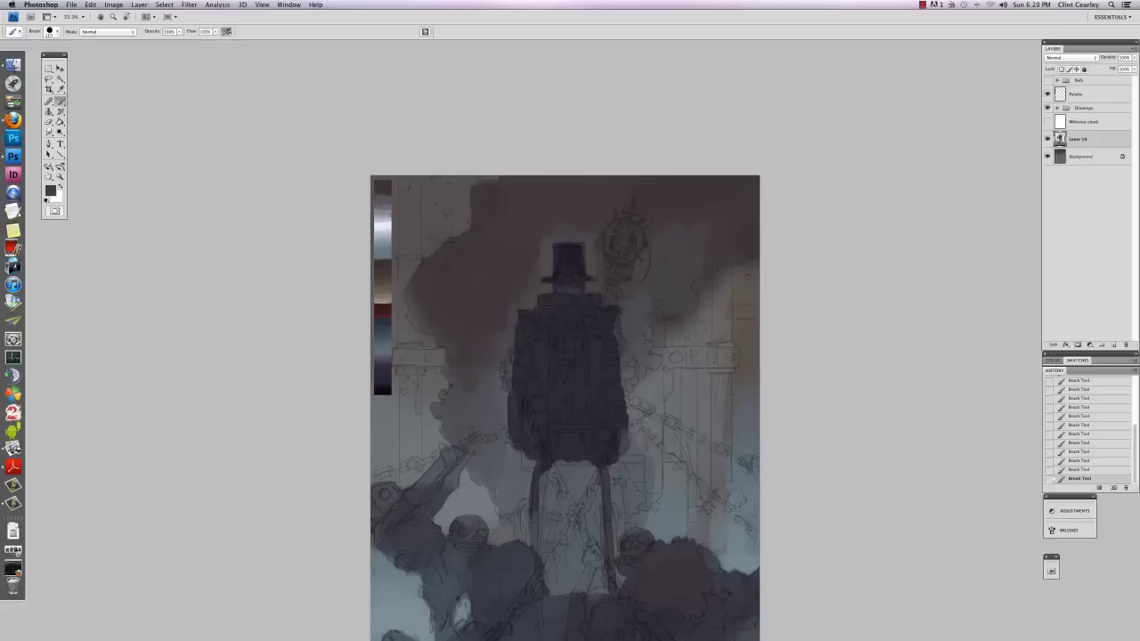
pyautogui.moveTo(478, 396); pyautogui.dragTo(469, 431)
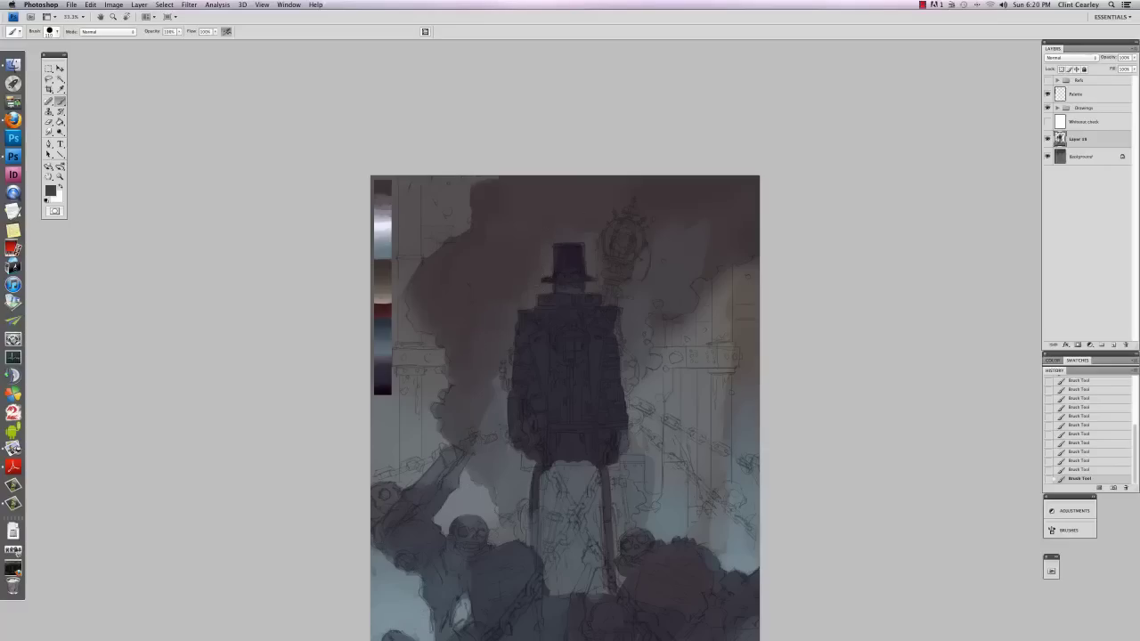
# Step: Reduce the brush size and expand the Drawings group to show its sketch layers
pyautogui.moveTo(602, 381); pyautogui.dragTo(609, 329)
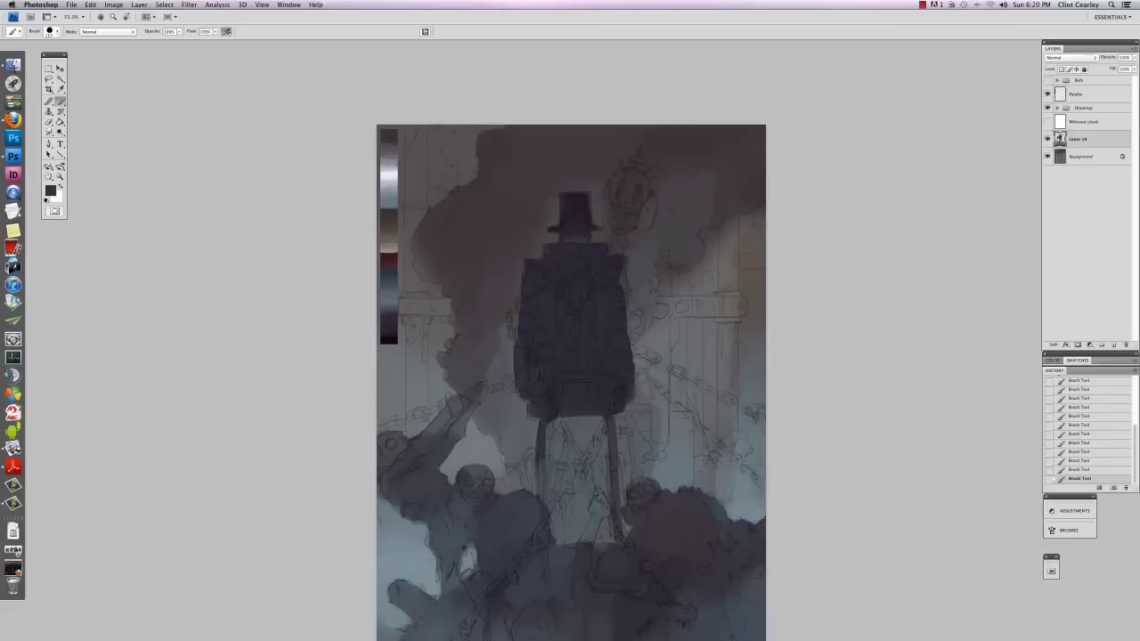
pyautogui.rightClick(688, 354)
pyautogui.moveTo(722, 373); pyautogui.dragTo(714, 374)
pyautogui.press('Return')
pyautogui.click(1065, 110)
pyautogui.click(1058, 109)
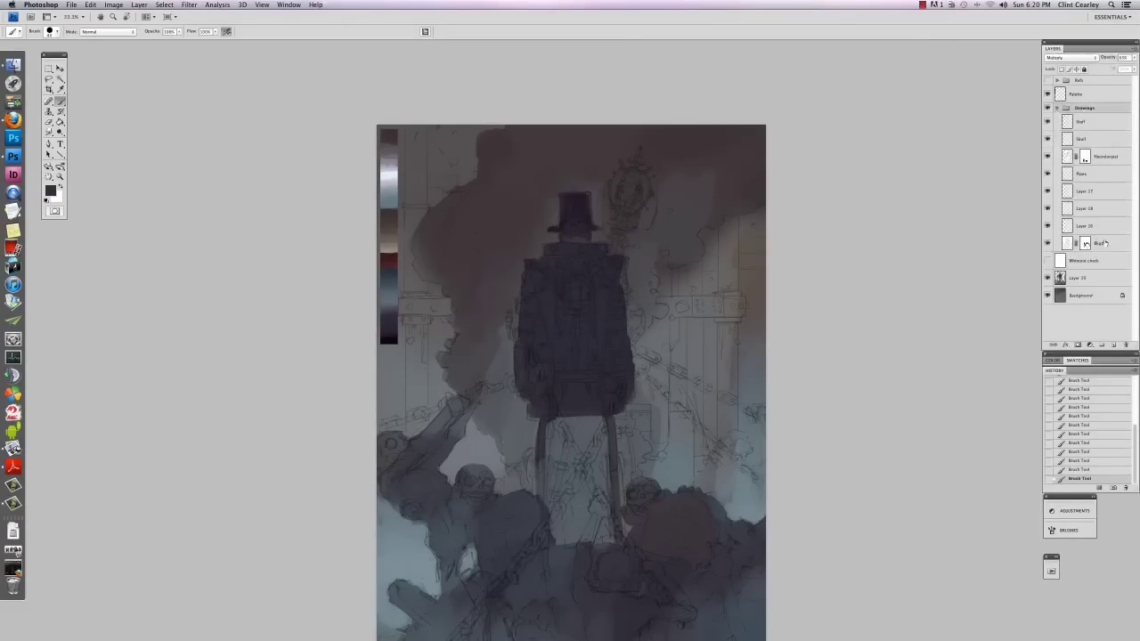
# Step: Lower the opacity of the Pipes layer in the Drawings group, collapse the group, and select the painting layer below it
pyautogui.click(1076, 226)
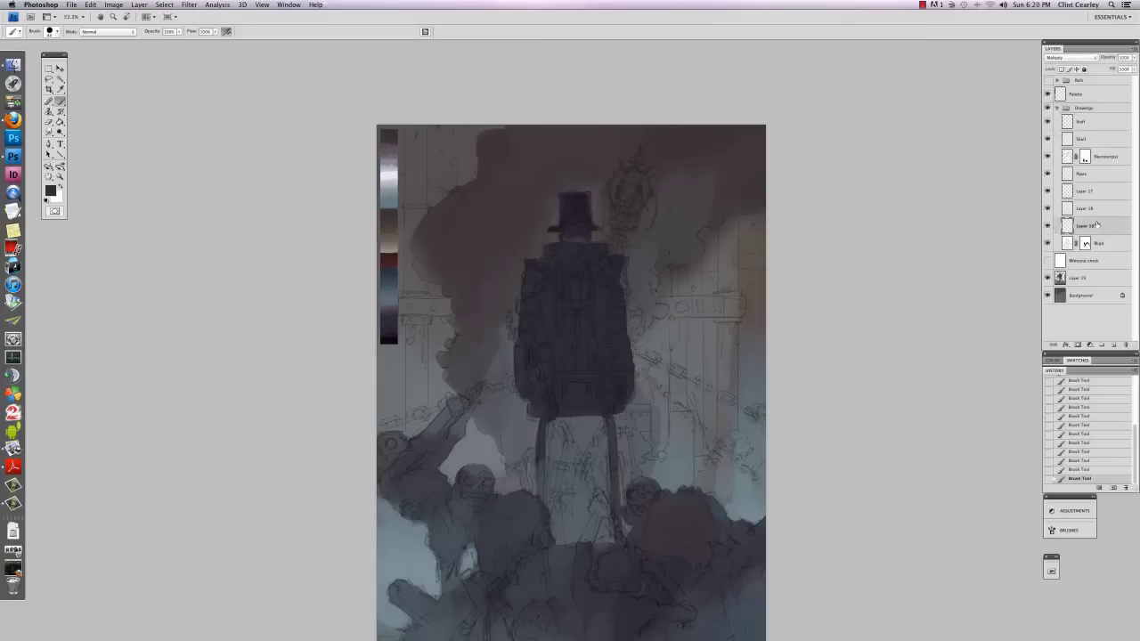
pyautogui.moveTo(1096, 225); pyautogui.dragTo(1073, 208)
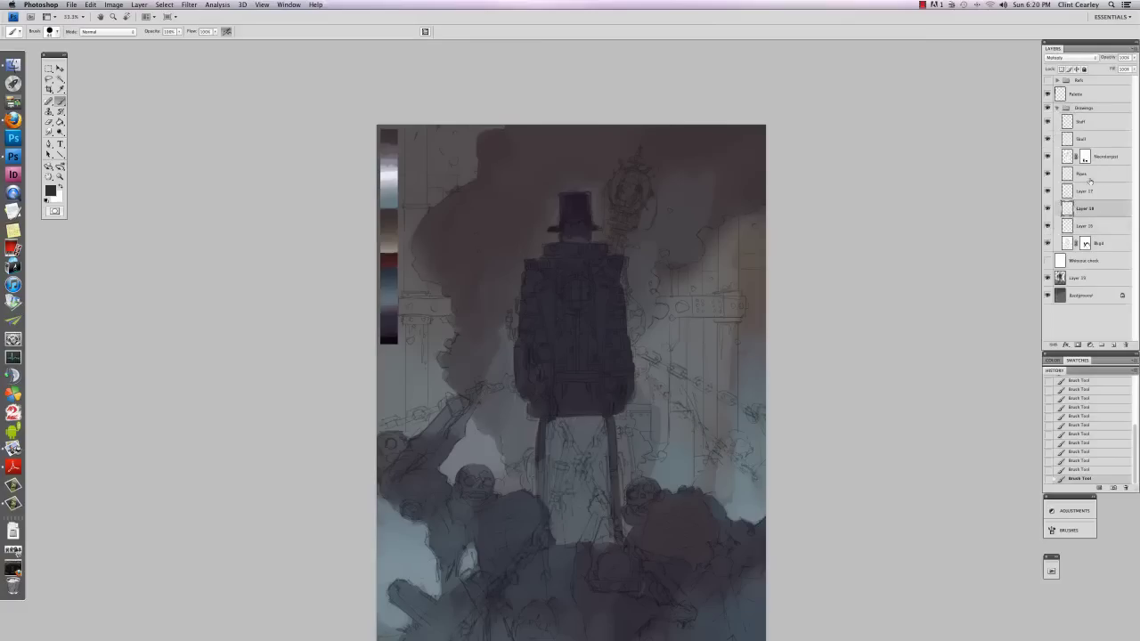
pyautogui.click(1088, 175)
pyautogui.click(1136, 57)
pyautogui.moveTo(1105, 68); pyautogui.dragTo(1101, 68)
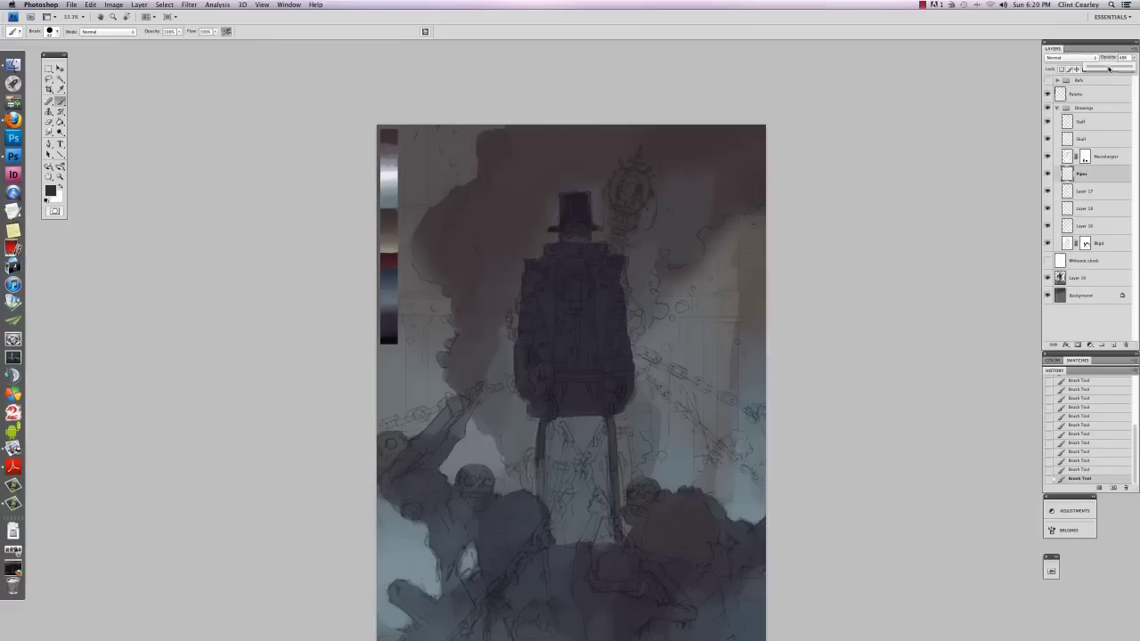
pyautogui.click(1057, 108)
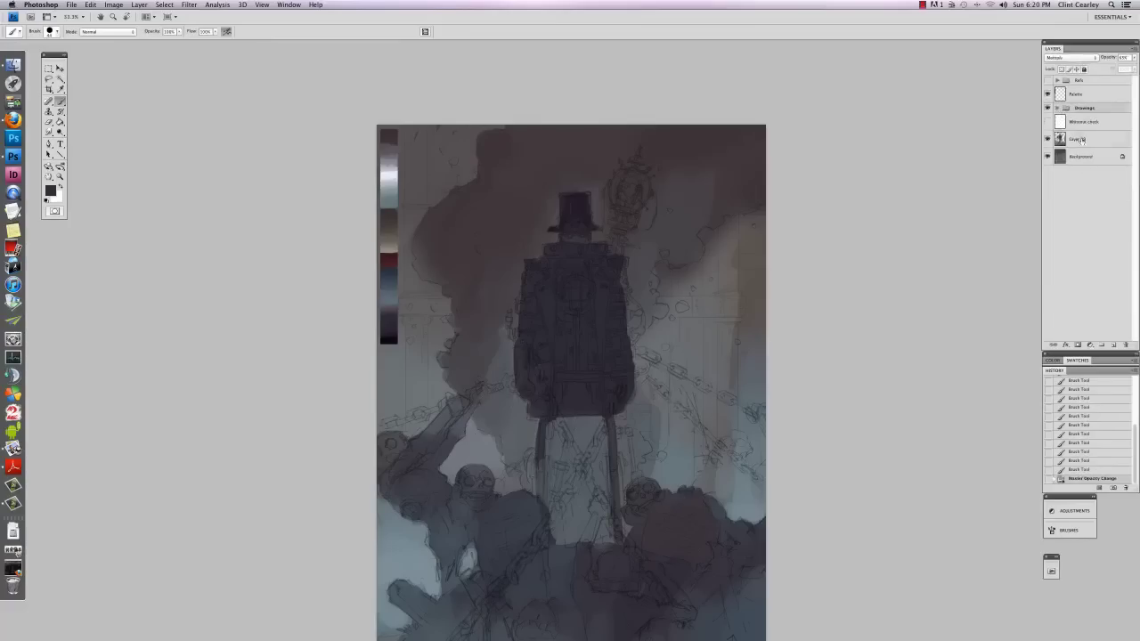
pyautogui.click(1080, 139)
# Step: Reduce the brush size, sample the palette's brown, and block in the waistcoat panel between the coat's lapels
pyautogui.scroll(-3, 621, 369)
pyautogui.hscroll(2, 621, 369)
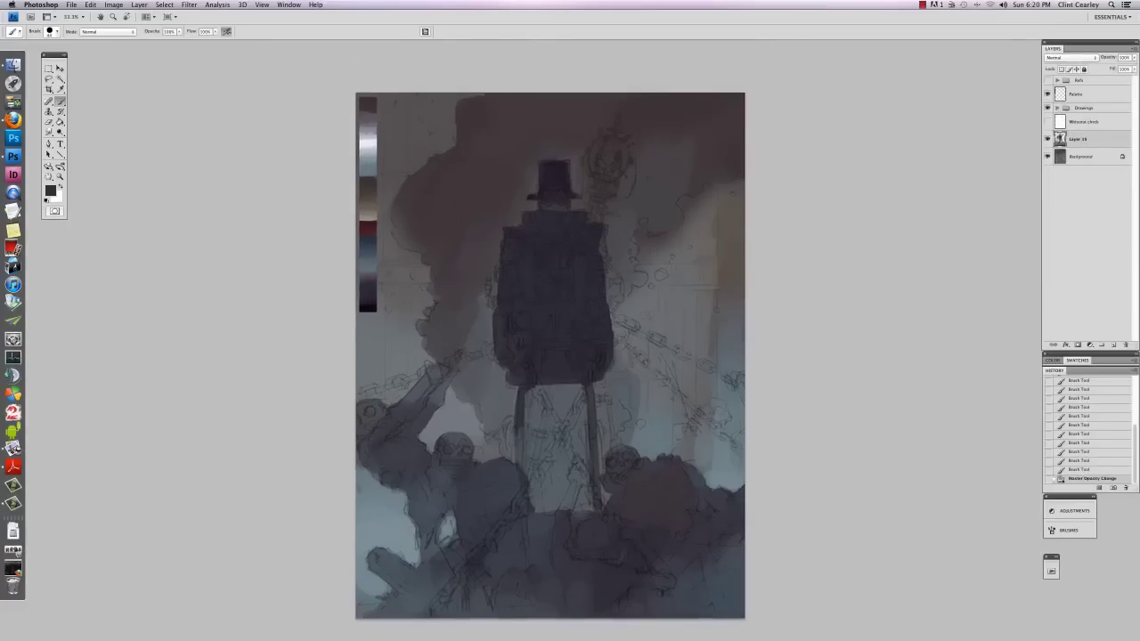
pyautogui.rightClick(562, 235)
pyautogui.moveTo(583, 252); pyautogui.dragTo(576, 252)
pyautogui.click(548, 245)
pyautogui.press('super+plus')
pyautogui.press('super+plus')
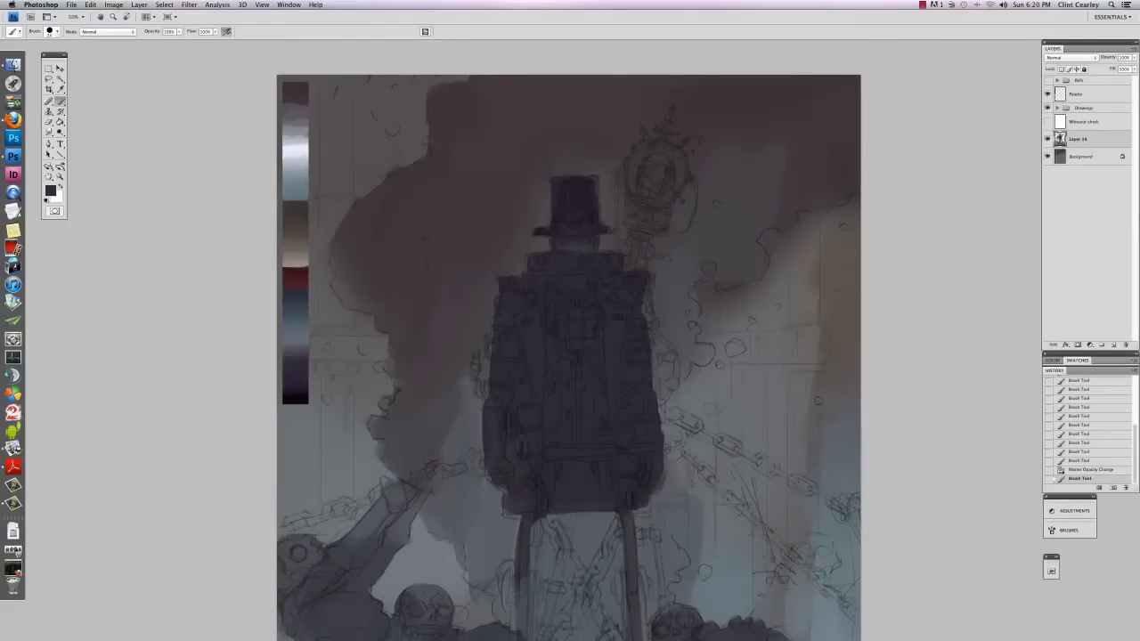
pyautogui.rightClick(313, 253)
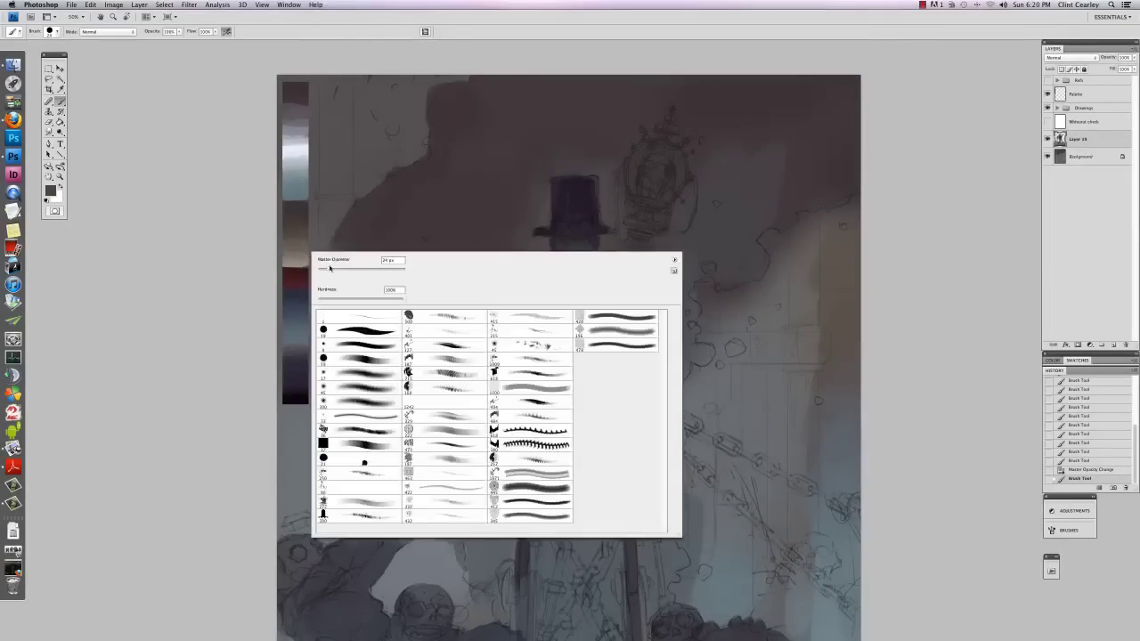
pyautogui.keyDown('alt'); pyautogui.click(297, 230); pyautogui.keyUp('alt')
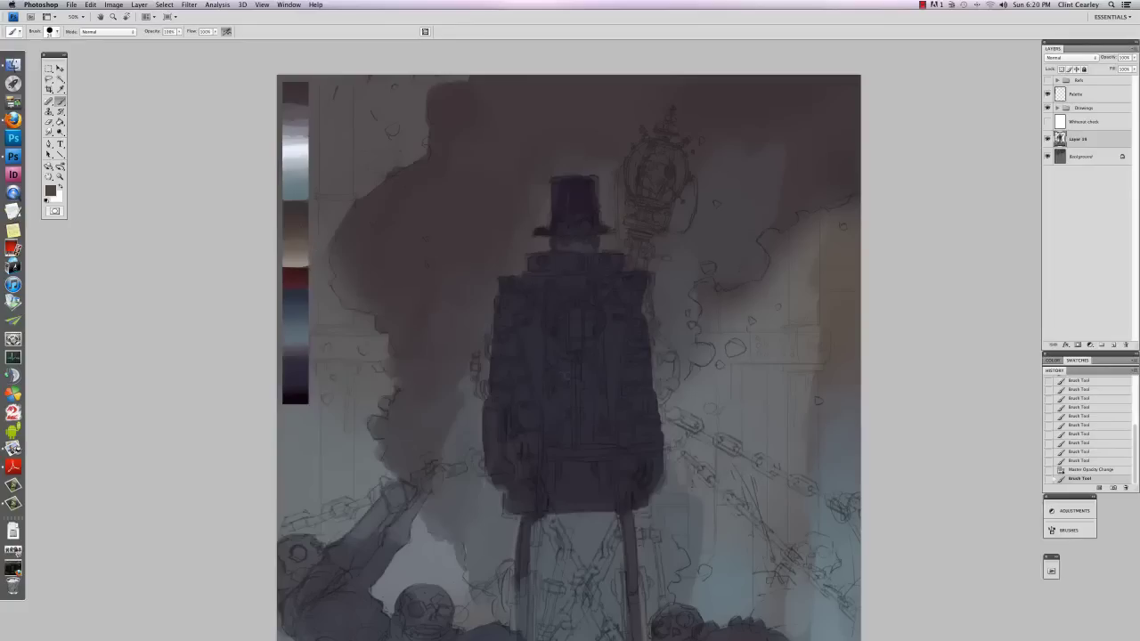
pyautogui.moveTo(577, 382); pyautogui.dragTo(577, 426)
pyautogui.moveTo(581, 372); pyautogui.dragTo(580, 422)
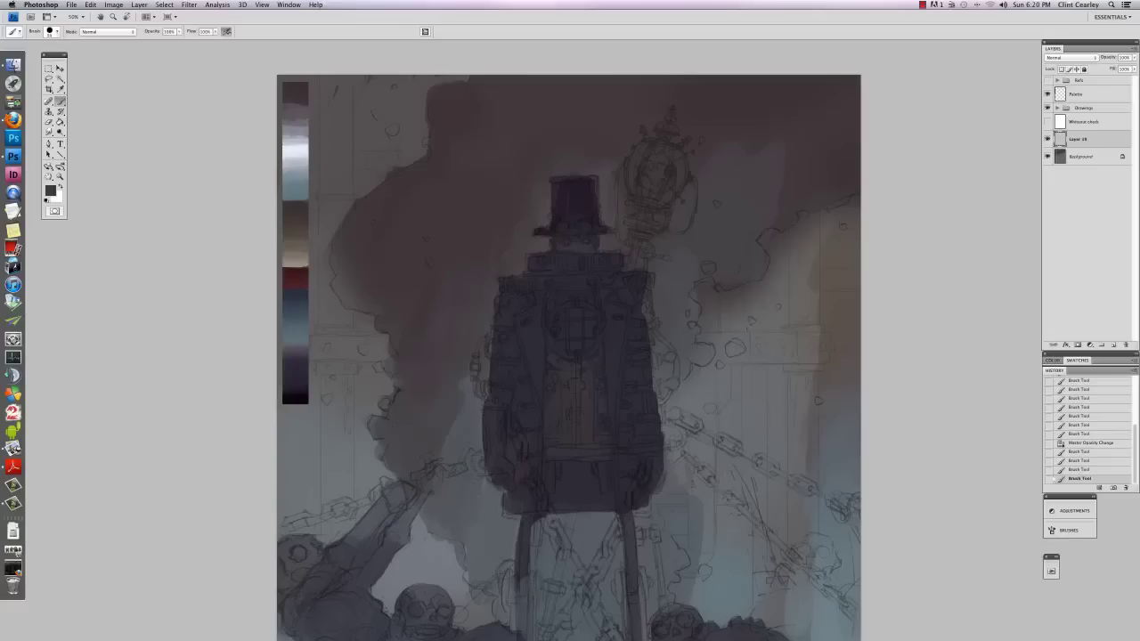
# Step: Extend the waistcoat's brown around the circular chest opening and up towards the collar
pyautogui.moveTo(560, 343); pyautogui.dragTo(565, 364)
pyautogui.moveTo(575, 343); pyautogui.dragTo(588, 367)
pyautogui.moveTo(559, 303); pyautogui.dragTo(564, 292)
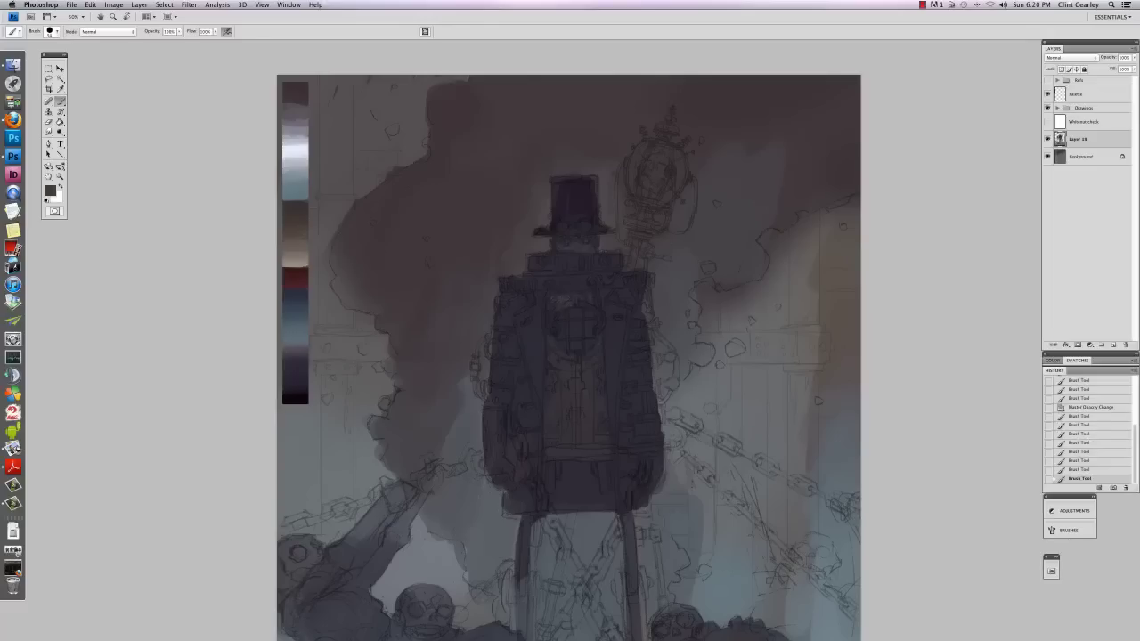
pyautogui.moveTo(570, 378); pyautogui.dragTo(575, 399)
pyautogui.keyDown('alt'); pyautogui.click(297, 179); pyautogui.keyUp('alt')
pyautogui.moveTo(547, 298); pyautogui.dragTo(558, 315)
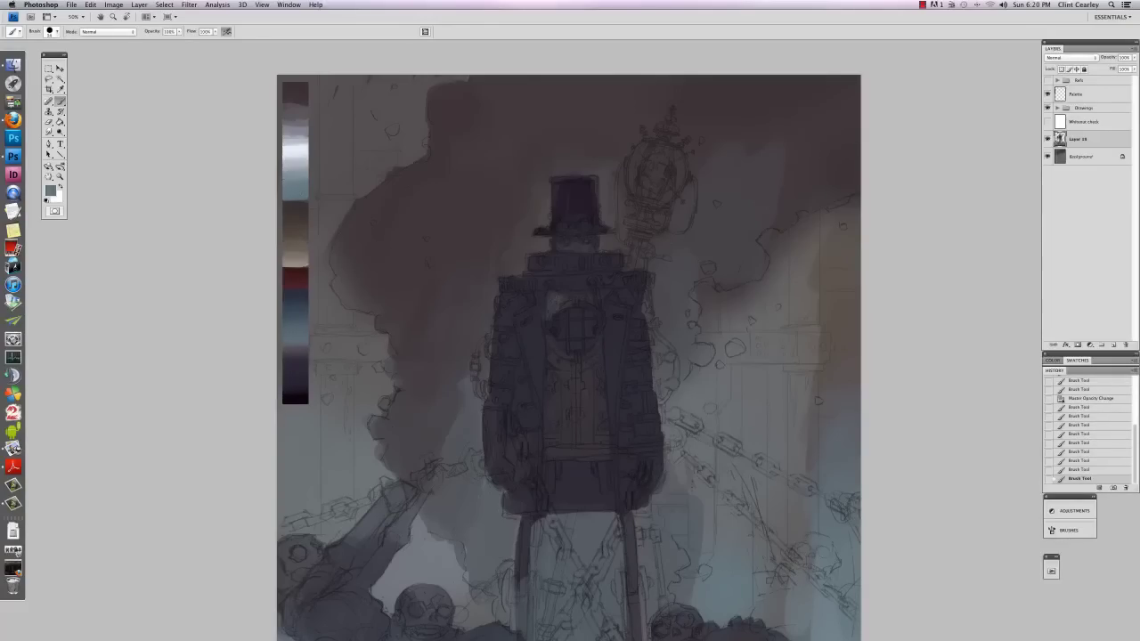
pyautogui.press('super+z')
# Step: Show the colour swatches, pick a muted swatch, brush it onto the chest above the circle, and sample the painted tones
pyautogui.click(1078, 360)
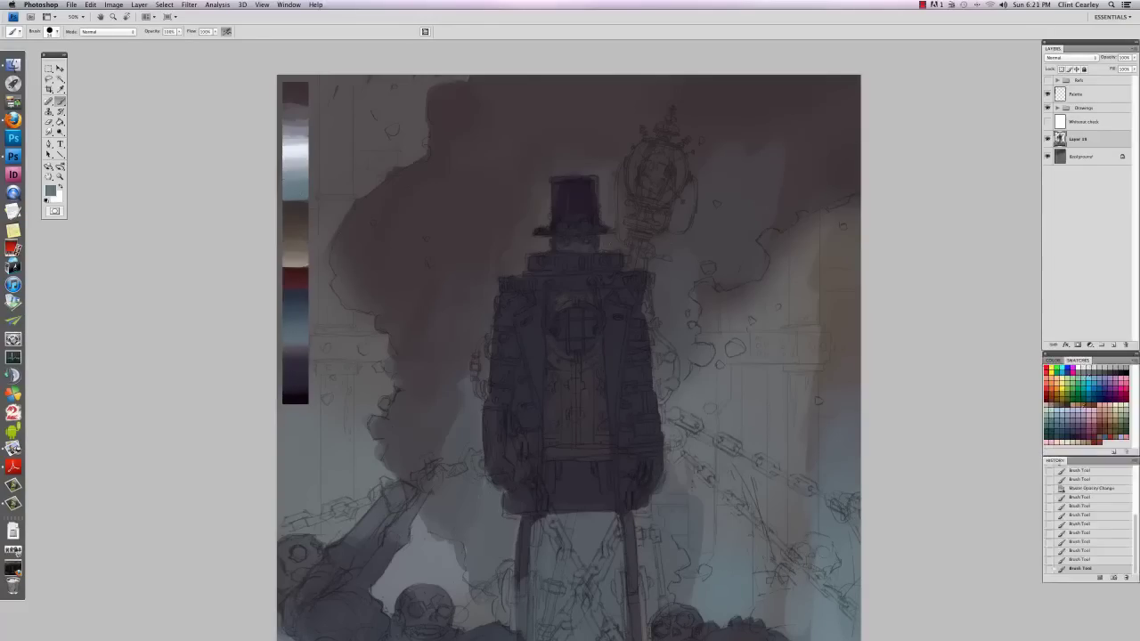
pyautogui.click(1090, 408)
pyautogui.moveTo(561, 307)
pyautogui.mouseDown()
pyautogui.moveTo(565, 331)
pyautogui.moveTo(561, 320)
pyautogui.mouseUp()
pyautogui.keyDown('alt'); pyautogui.click(558, 301); pyautogui.keyUp('alt')
pyautogui.keyDown('alt'); pyautogui.click(588, 308); pyautogui.keyUp('alt')
# Step: Reduce the brush size and paint pale tan bands across the collar beneath the hat
pyautogui.rightClick(593, 312)
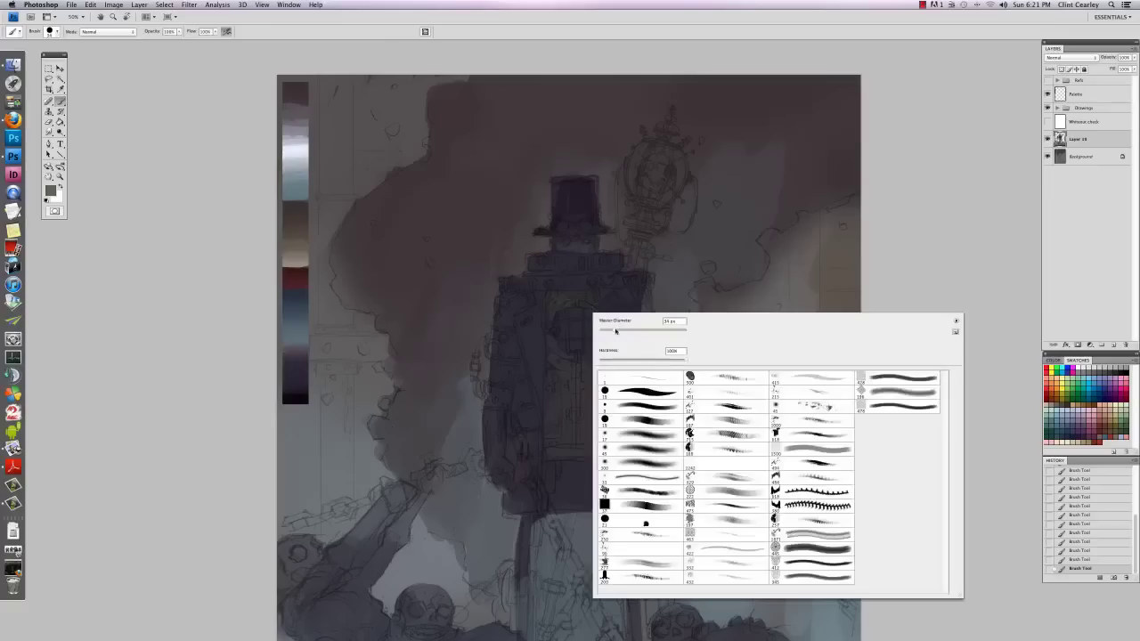
pyautogui.moveTo(615, 331); pyautogui.dragTo(610, 331)
pyautogui.moveTo(564, 285)
pyautogui.mouseDown()
pyautogui.moveTo(583, 280)
pyautogui.moveTo(560, 280)
pyautogui.moveTo(584, 307)
pyautogui.moveTo(541, 285)
pyautogui.moveTo(556, 282)
pyautogui.mouseUp()
pyautogui.rightClick(571, 287)
pyautogui.moveTo(587, 280)
pyautogui.mouseDown()
pyautogui.moveTo(619, 280)
pyautogui.moveTo(581, 256)
pyautogui.moveTo(567, 268)
pyautogui.moveTo(605, 263)
pyautogui.mouseUp()
# Step: Adjust the brush size and paint a pale ring around the circular chest opening
pyautogui.rightClick(614, 337)
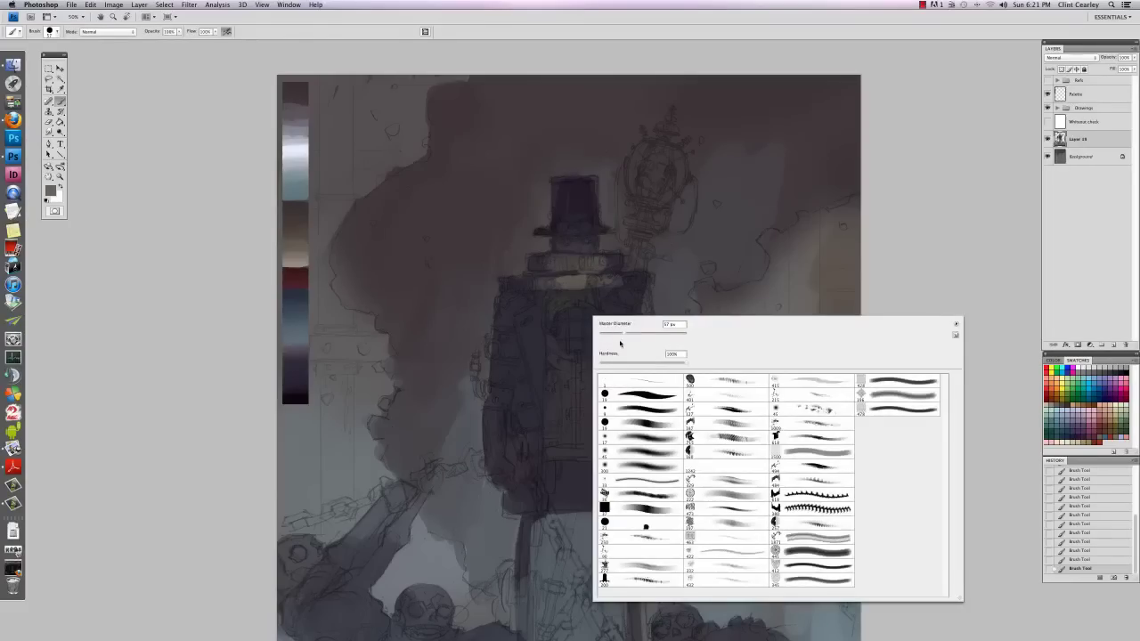
pyautogui.press('Return')
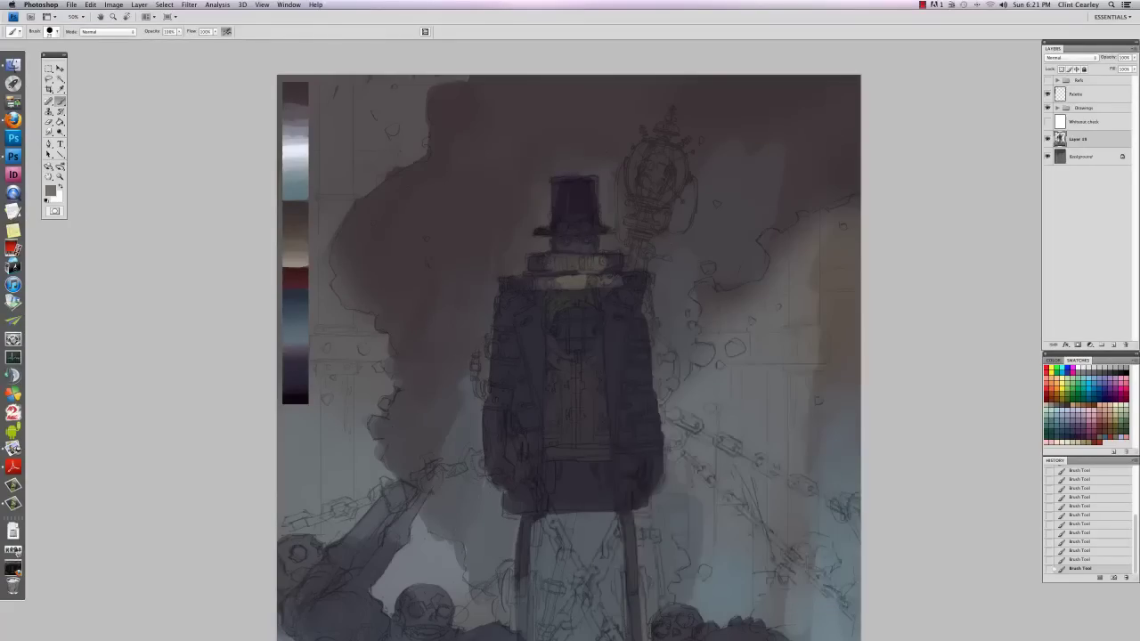
pyautogui.rightClick(589, 343)
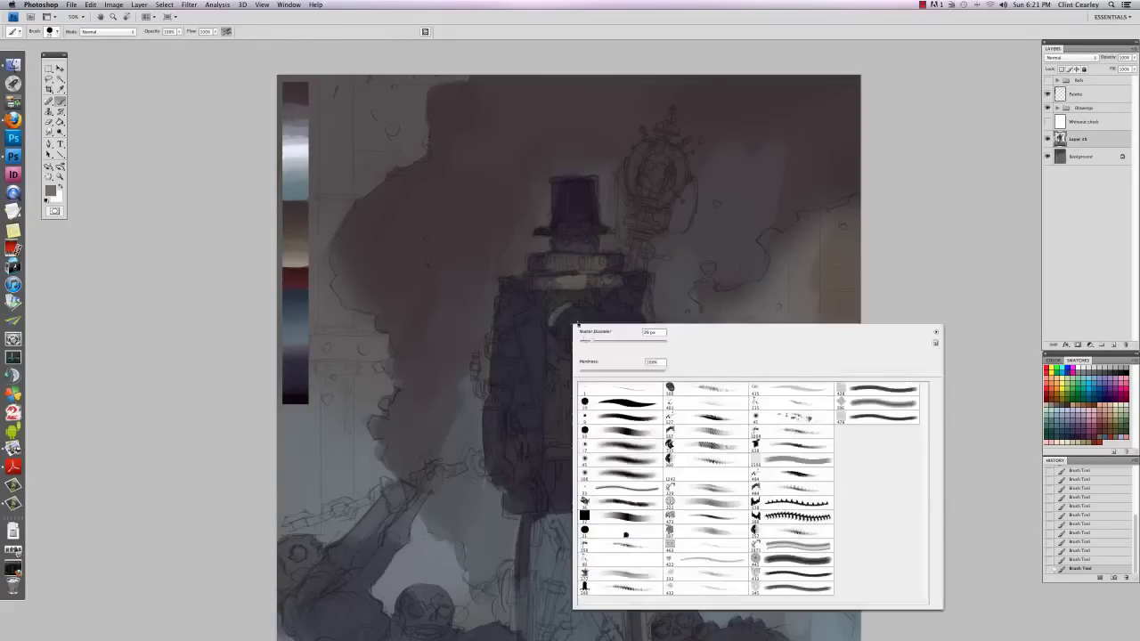
pyautogui.press('Return')
pyautogui.moveTo(574, 304); pyautogui.dragTo(596, 312)
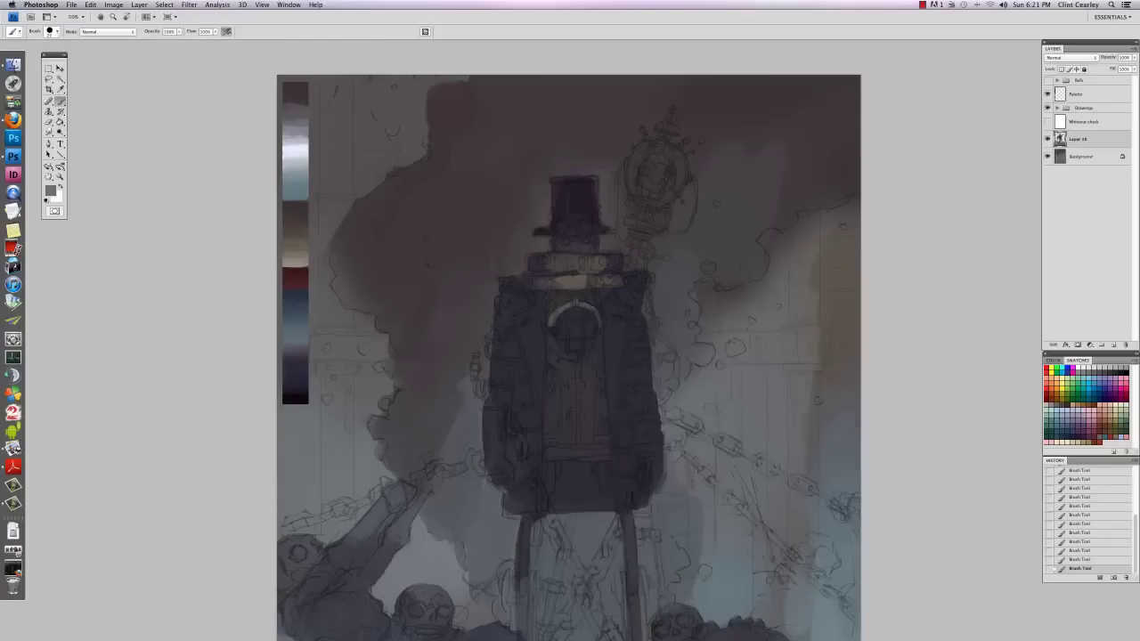
pyautogui.moveTo(598, 329); pyautogui.dragTo(602, 340)
# Step: Paint a pale vertical bar down the waistcoat and a horizontal band at its base, reducing the brush size for details
pyautogui.scroll(-2, 629, 341)
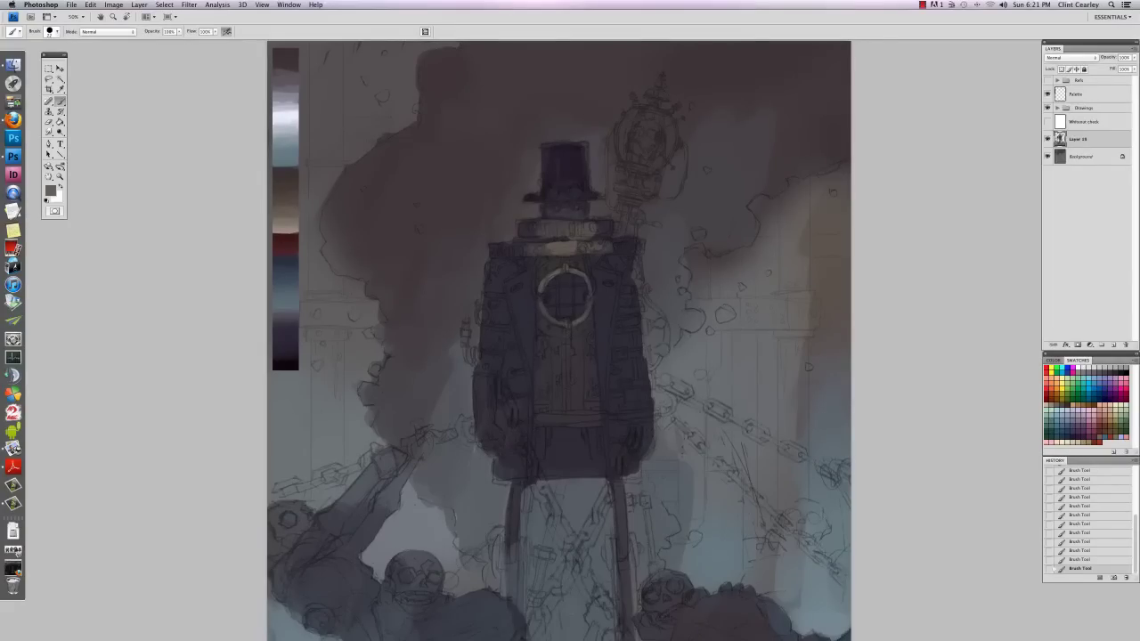
pyautogui.moveTo(568, 324); pyautogui.dragTo(566, 412)
pyautogui.moveTo(560, 421); pyautogui.dragTo(573, 421)
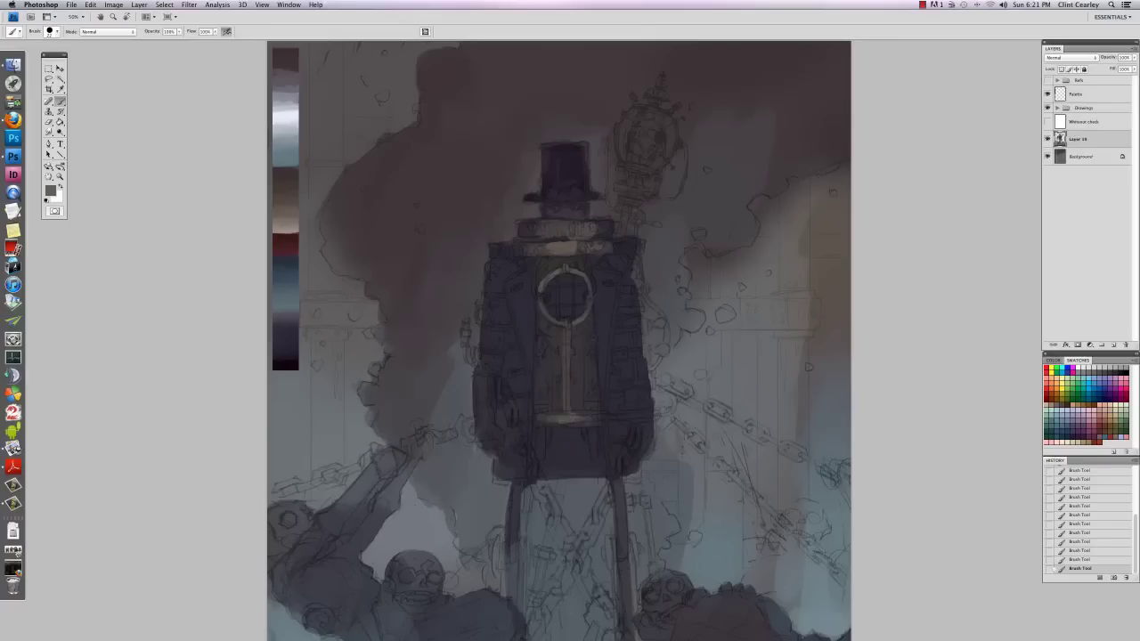
pyautogui.rightClick(595, 335)
pyautogui.moveTo(615, 358); pyautogui.dragTo(612, 358)
pyautogui.press('Return')
pyautogui.press('F5')
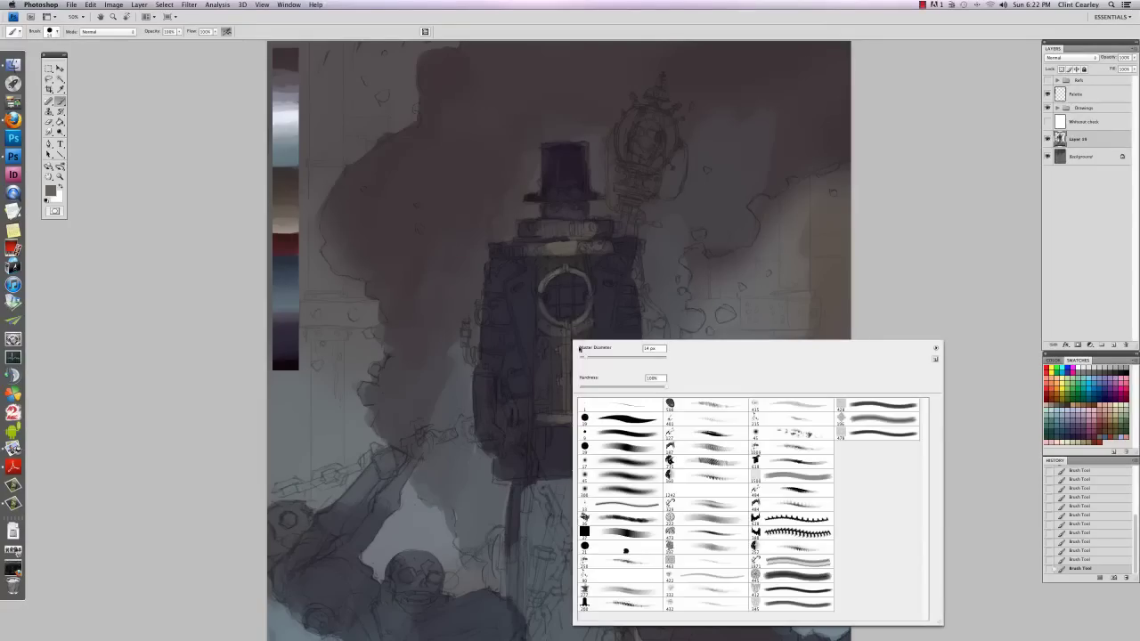
pyautogui.press('F5')
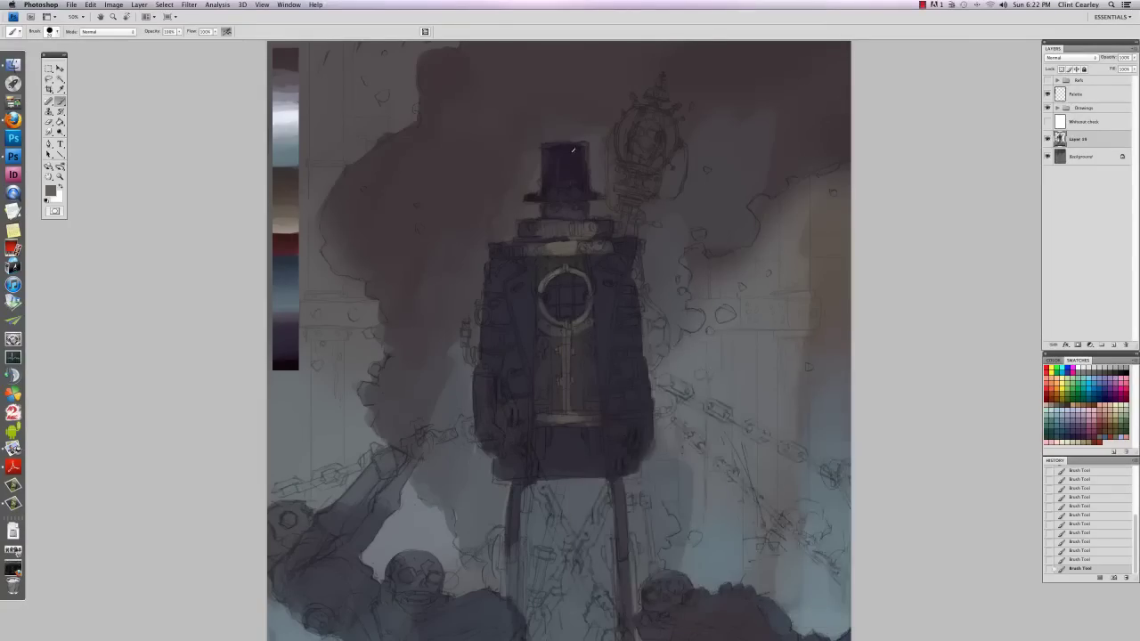
# Step: Sample the palette's darkest tone and fill the inside of the chest ring with it
pyautogui.keyDown('alt'); pyautogui.click(573, 150); pyautogui.keyUp('alt')
pyautogui.keyDown('alt'); pyautogui.click(294, 363); pyautogui.keyUp('alt')
pyautogui.moveTo(560, 283); pyautogui.dragTo(570, 305)
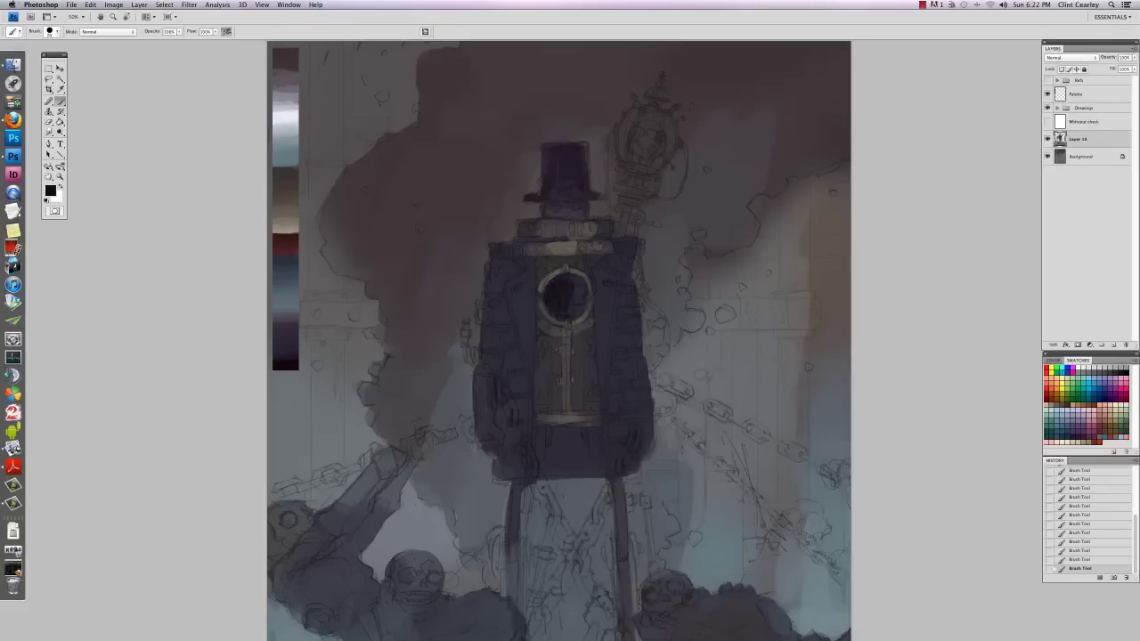
pyautogui.moveTo(583, 297)
pyautogui.mouseDown()
pyautogui.moveTo(575, 310)
pyautogui.moveTo(573, 289)
pyautogui.moveTo(581, 295)
pyautogui.mouseUp()
# Step: Sample the palette's brownish grey and paint thin crossing window bars over the dark chest opening
pyautogui.keyDown('alt'); pyautogui.click(295, 194); pyautogui.keyUp('alt')
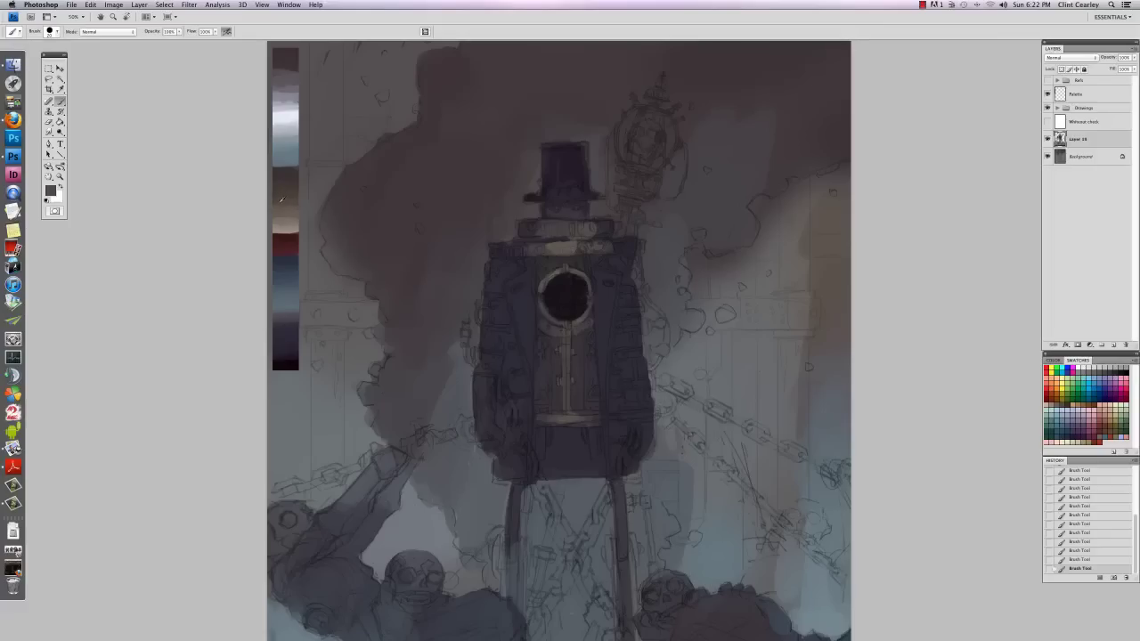
pyautogui.rightClick(603, 301)
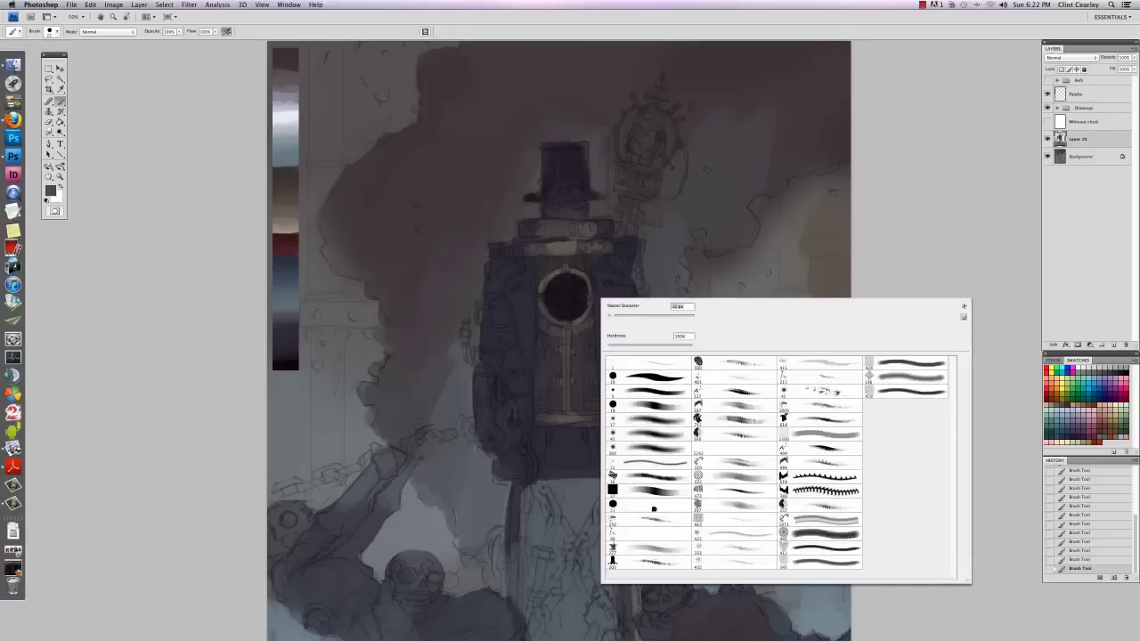
pyautogui.press('Escape')
pyautogui.moveTo(557, 277)
pyautogui.mouseDown()
pyautogui.moveTo(557, 308)
pyautogui.moveTo(574, 312)
pyautogui.moveTo(587, 285)
pyautogui.mouseUp()
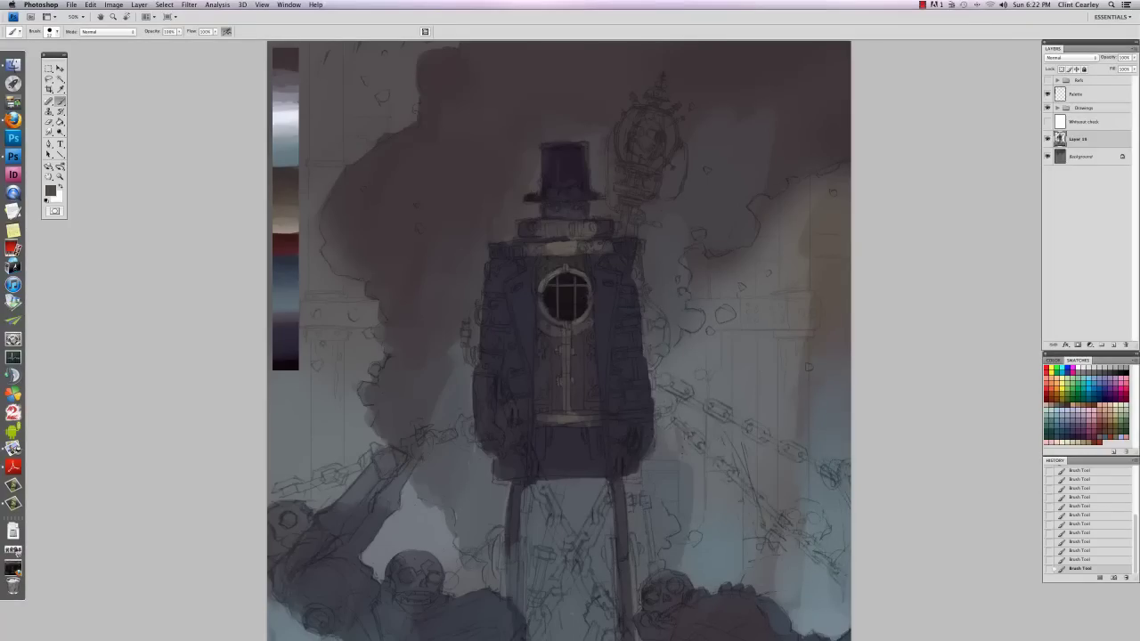
pyautogui.press('super+z')
# Step: Hide the Palette layer and review the whole painting at a reduced size
pyautogui.press('super+minus')
pyautogui.press('super+minus')
pyautogui.press('super+plus')
pyautogui.press('super+plus')
pyautogui.rightClick(583, 231)
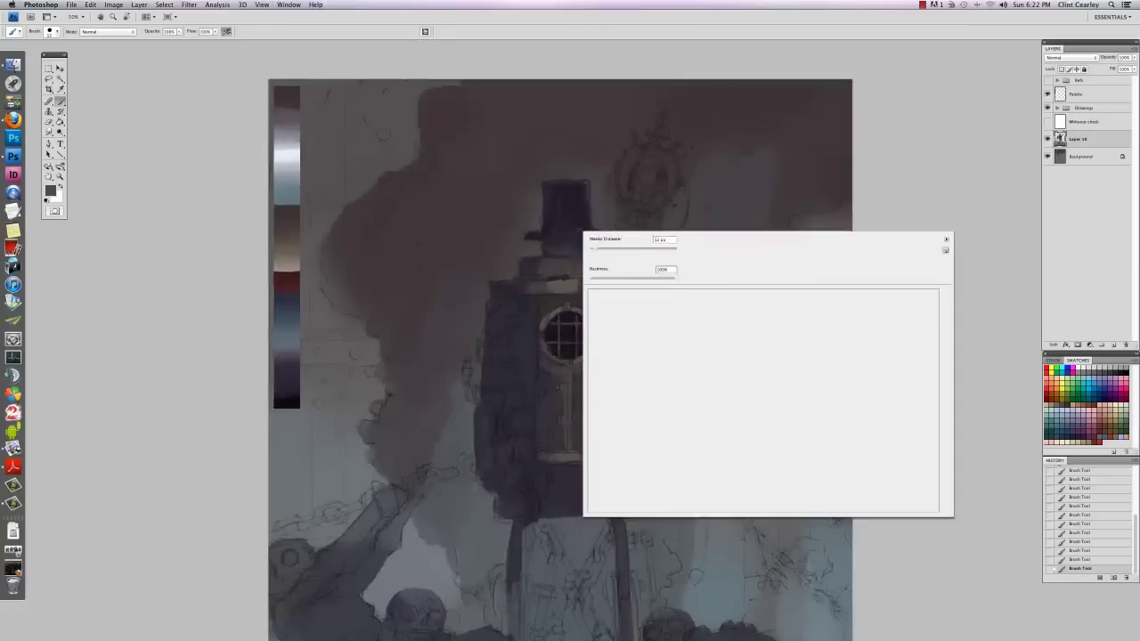
pyautogui.doubleClick(641, 321)
pyautogui.press('d')
pyautogui.click(1048, 93)
pyautogui.press('super+minus')
pyautogui.press('super+minus')
pyautogui.press('super+minus')
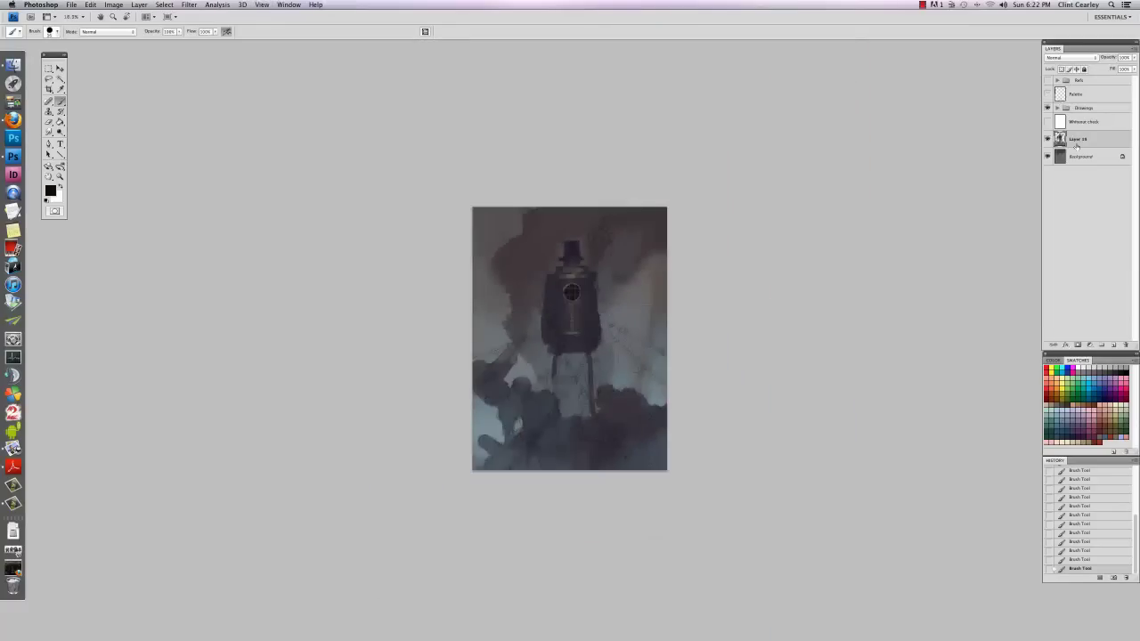
pyautogui.press('super+plus')
pyautogui.press('super+plus')
# Step: Adjust the brush, sample the light haze, and extend it between the left skull-headed figure and the coat
pyautogui.rightClick(514, 353)
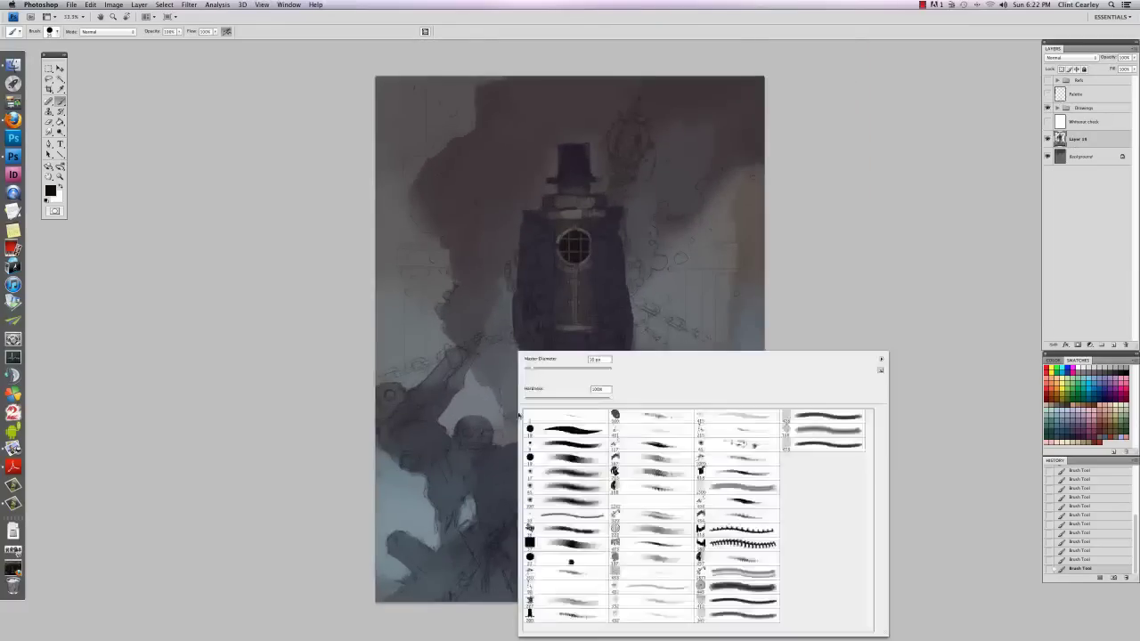
pyautogui.doubleClick(528, 421)
pyautogui.keyDown('alt'); pyautogui.click(482, 395); pyautogui.keyUp('alt')
pyautogui.moveTo(485, 386); pyautogui.dragTo(519, 445)
# Step: Sample the dark tones to repaint the main figure's leg on the picture's left and the crowd edge beside it
pyautogui.rightClick(571, 350)
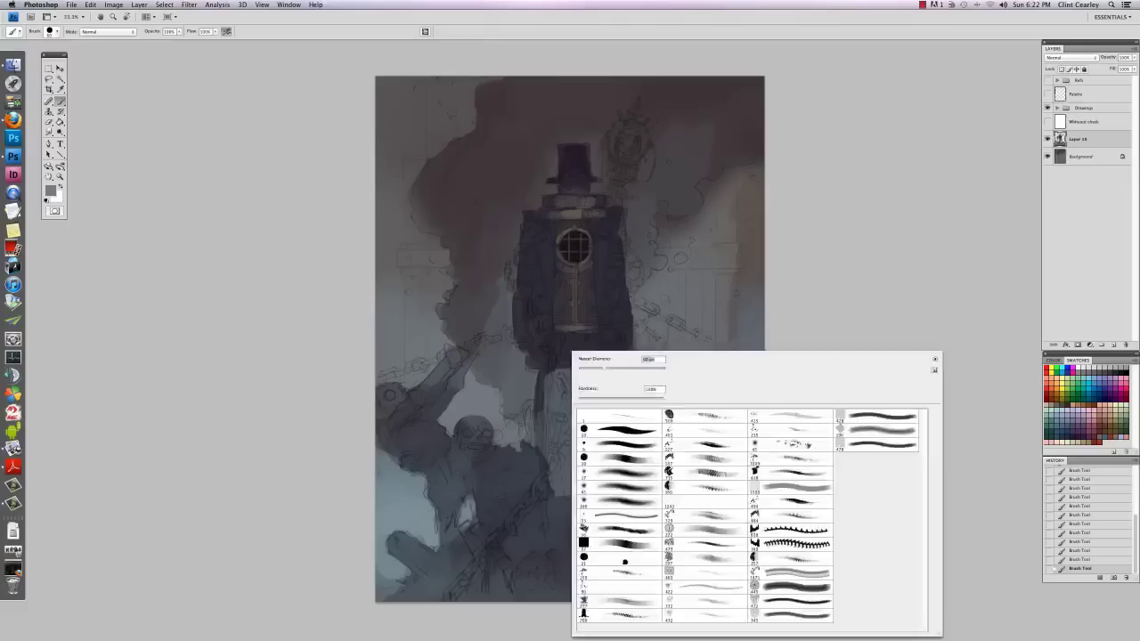
pyautogui.doubleClick(584, 419)
pyautogui.keyDown('alt'); pyautogui.click(544, 376); pyautogui.keyUp('alt')
pyautogui.moveTo(545, 379)
pyautogui.mouseDown()
pyautogui.moveTo(540, 443)
pyautogui.moveTo(532, 423)
pyautogui.mouseUp()
pyautogui.keyDown('alt'); pyautogui.click(527, 411); pyautogui.keyUp('alt')
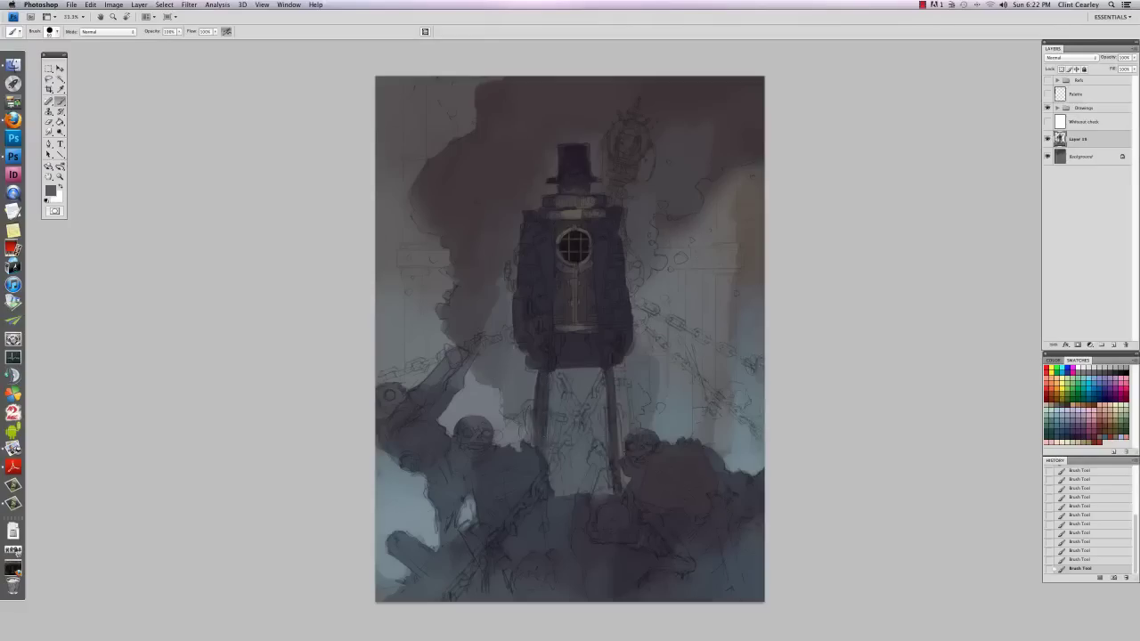
pyautogui.keyDown('alt'); pyautogui.click(518, 456); pyautogui.keyUp('alt')
pyautogui.moveTo(506, 471); pyautogui.dragTo(529, 488)
# Step: Show the Palette layer again, sample its dark slate tone, and define the dark crowd shapes with adjusted brush sizes
pyautogui.click(1047, 94)
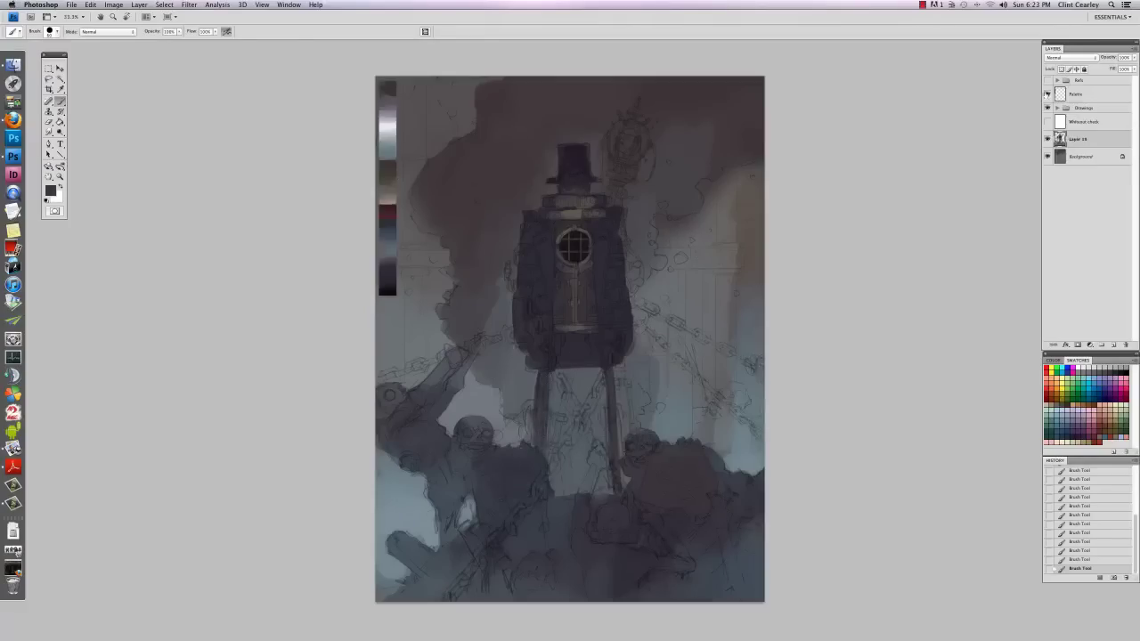
pyautogui.keyDown('alt'); pyautogui.click(388, 235); pyautogui.keyUp('alt')
pyautogui.rightClick(525, 446)
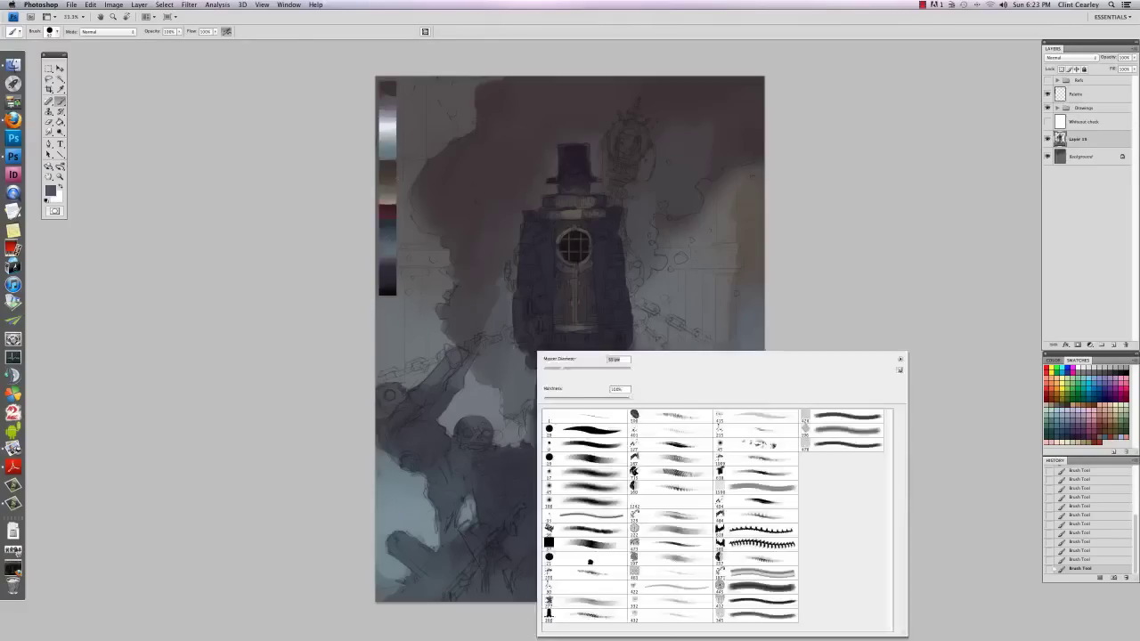
pyautogui.doubleClick(590, 562)
pyautogui.rightClick(670, 423)
pyautogui.doubleClick(735, 562)
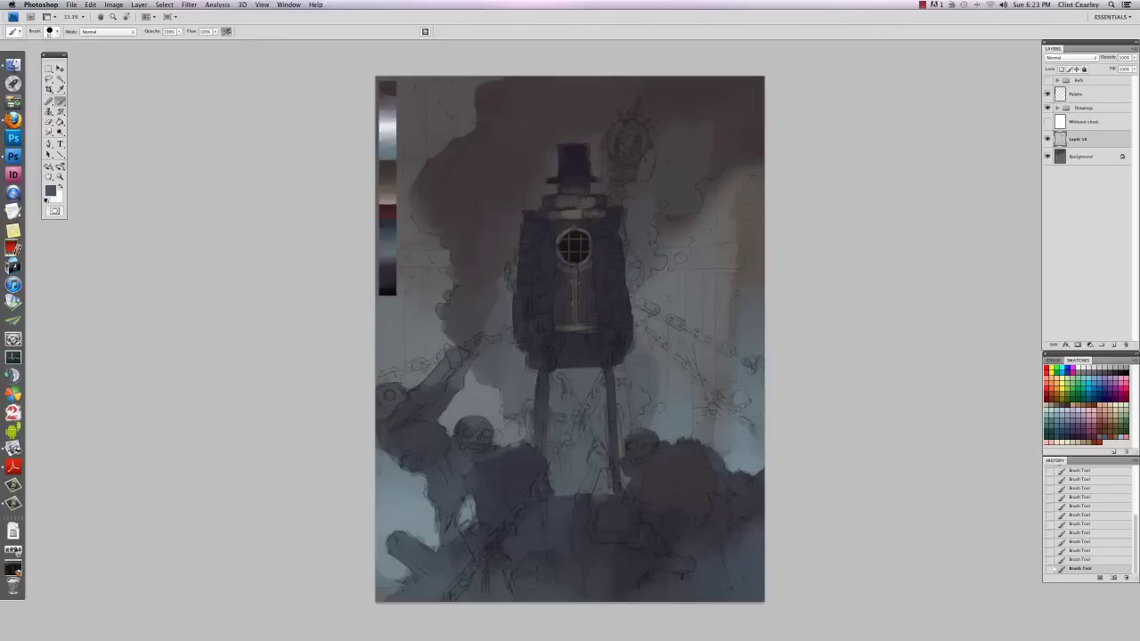
# Step: Sample the palette's pale blue and brush bright haze above the crowd's right skull and shoulder
pyautogui.keyDown('alt'); pyautogui.click(646, 420); pyautogui.keyUp('alt')
pyautogui.keyDown('alt'); pyautogui.click(387, 131); pyautogui.keyUp('alt')
pyautogui.moveTo(642, 420)
pyautogui.mouseDown()
pyautogui.moveTo(668, 431)
pyautogui.moveTo(655, 392)
pyautogui.moveTo(672, 390)
pyautogui.moveTo(687, 419)
pyautogui.moveTo(645, 423)
pyautogui.moveTo(700, 435)
pyautogui.mouseUp()
# Step: Sample the light haze and lighten the face of the left skull-headed figure
pyautogui.keyDown('alt'); pyautogui.click(658, 412); pyautogui.keyUp('alt')
pyautogui.rightClick(696, 427)
pyautogui.press('Escape')
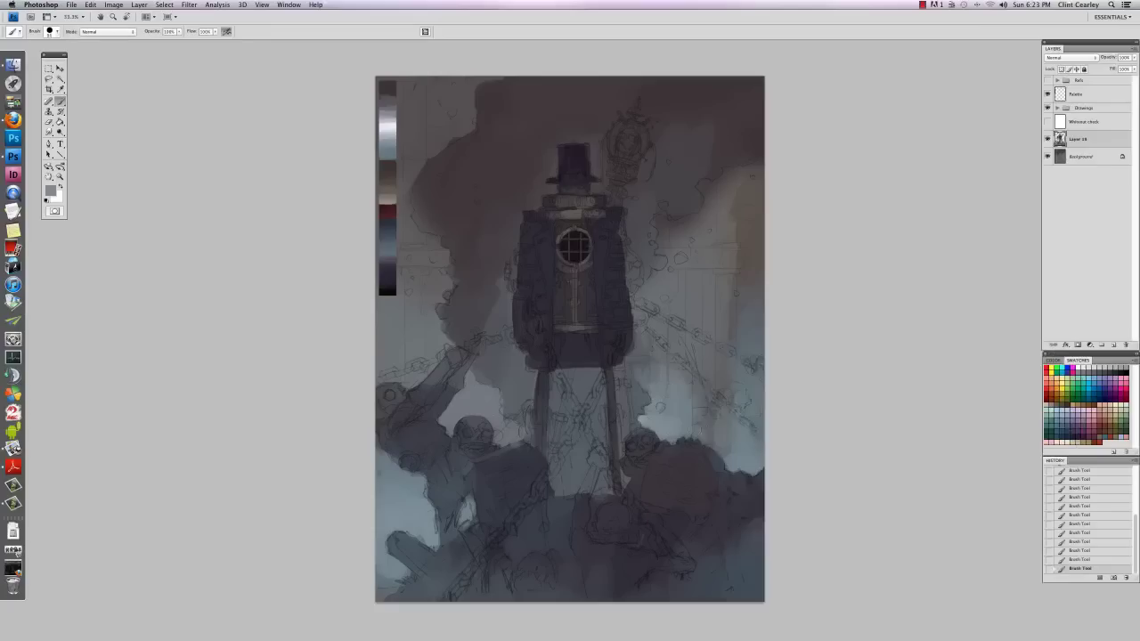
pyautogui.moveTo(482, 450); pyautogui.dragTo(472, 425)
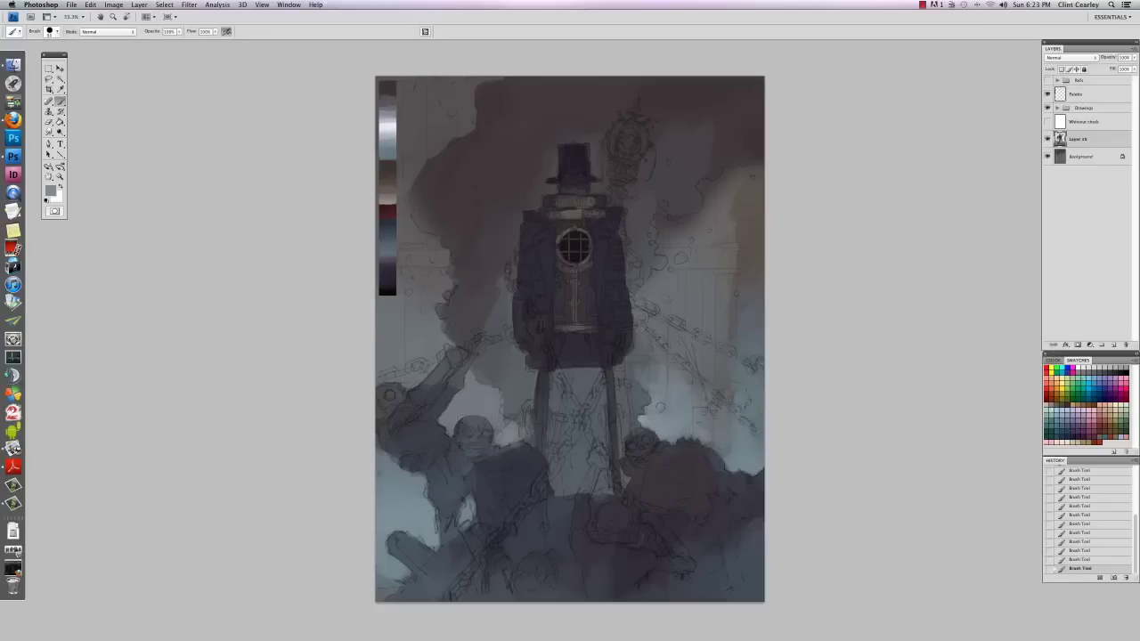
# Step: Sample the haze and dark tones to repaint the main figure's leg on the picture's right, including its knee
pyautogui.keyDown('alt'); pyautogui.click(666, 392); pyautogui.keyUp('alt')
pyautogui.rightClick(658, 394)
pyautogui.moveTo(613, 415); pyautogui.dragTo(621, 490)
pyautogui.keyDown('alt'); pyautogui.click(609, 438); pyautogui.keyUp('alt')
pyautogui.moveTo(613, 440); pyautogui.dragTo(614, 468)
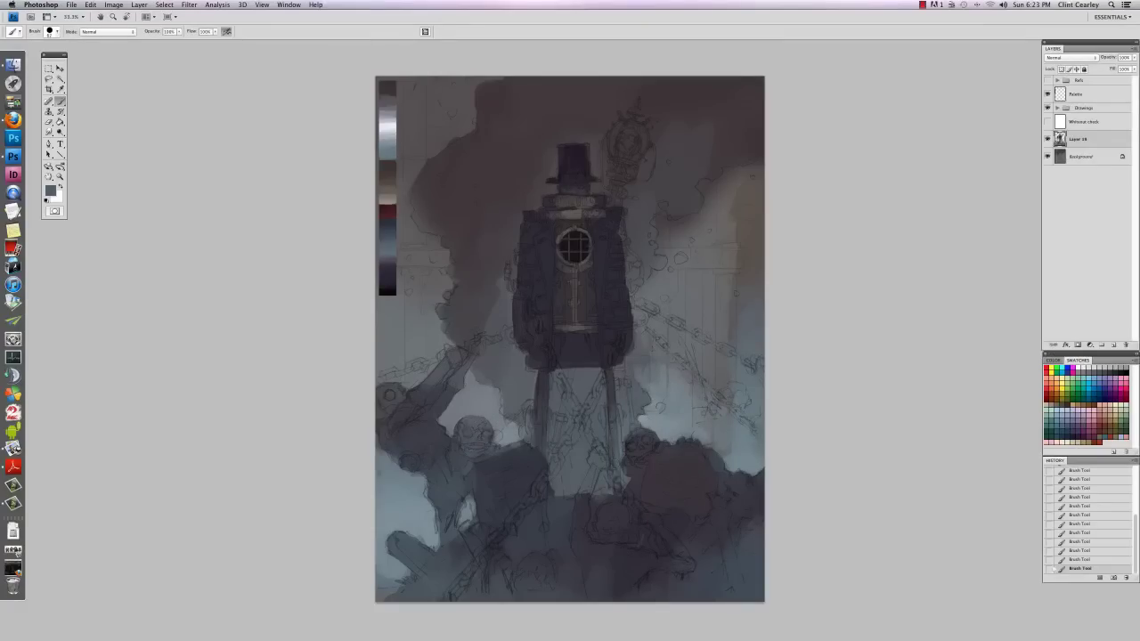
pyautogui.keyDown('alt'); pyautogui.click(611, 401); pyautogui.keyUp('alt')
pyautogui.moveTo(613, 414)
pyautogui.mouseDown()
pyautogui.moveTo(616, 486)
pyautogui.moveTo(605, 429)
pyautogui.mouseUp()
pyautogui.moveTo(616, 407); pyautogui.dragTo(619, 492)
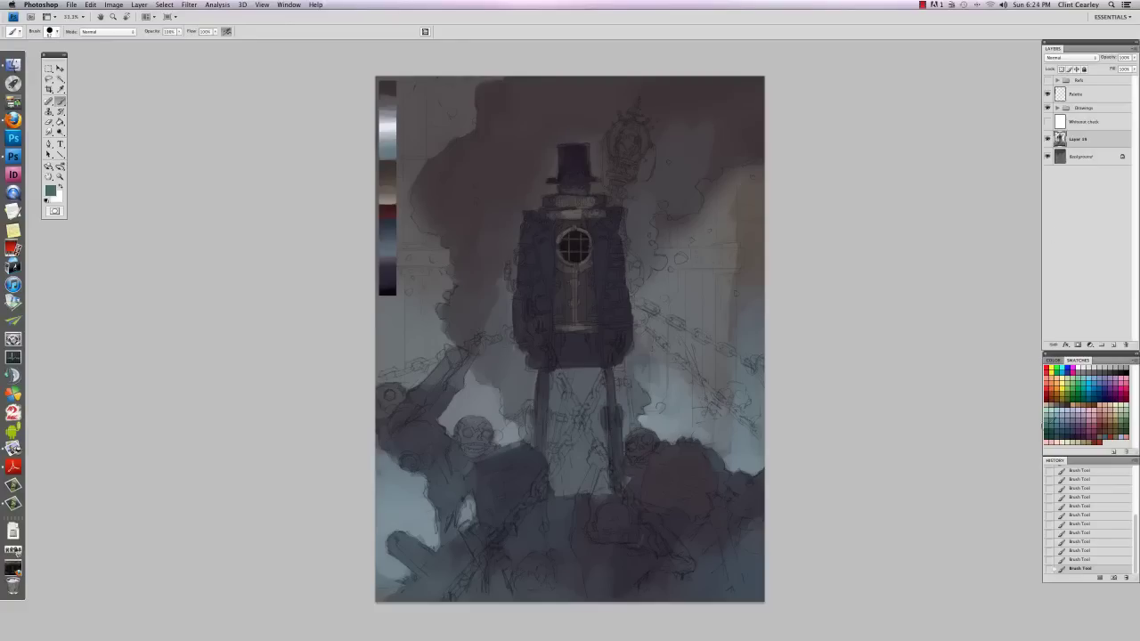
# Step: Adjust the brush size and repaint the brown crowd mass below the right skull with sampled tones
pyautogui.rightClick(597, 370)
pyautogui.click(597, 370)
pyautogui.press('Return')
pyautogui.keyDown('alt'); pyautogui.click(584, 436); pyautogui.keyUp('alt')
pyautogui.moveTo(655, 472); pyautogui.dragTo(700, 490)
pyautogui.keyDown('alt'); pyautogui.click(699, 508); pyautogui.keyUp('alt')
# Step: Sample the blue-grey haze and brush it over the crowd in the picture's lower-left corner, checking it without the drawing
pyautogui.keyDown('alt'); pyautogui.click(422, 532); pyautogui.keyUp('alt')
pyautogui.keyDown('alt'); pyautogui.click(404, 546); pyautogui.keyUp('alt')
pyautogui.moveTo(406, 543)
pyautogui.mouseDown()
pyautogui.moveTo(424, 556)
pyautogui.moveTo(394, 599)
pyautogui.mouseUp()
pyautogui.click(1047, 108)
pyautogui.click(1047, 108)
pyautogui.keyDown('alt'); pyautogui.click(408, 584); pyautogui.keyUp('alt')
pyautogui.rightClick(439, 584)
pyautogui.moveTo(504, 369); pyautogui.dragTo(509, 369)
pyautogui.click(434, 588)
pyautogui.moveTo(436, 589); pyautogui.dragTo(421, 570)
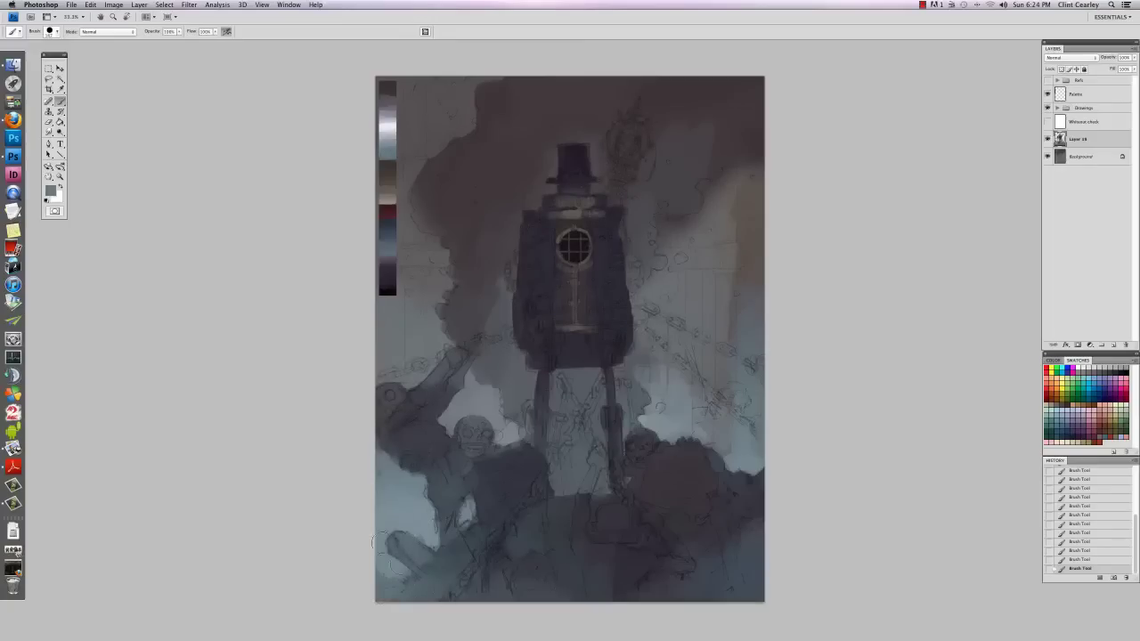
# Step: Sample haze and crowd tones and soften the picture's lower-right corner with them
pyautogui.keyDown('alt'); pyautogui.click(383, 554); pyautogui.keyUp('alt')
pyautogui.keyDown('alt'); pyautogui.click(410, 488); pyautogui.keyUp('alt')
pyautogui.keyDown('alt'); pyautogui.click(729, 447); pyautogui.keyUp('alt')
pyautogui.moveTo(757, 561)
pyautogui.mouseDown()
pyautogui.moveTo(757, 543)
pyautogui.moveTo(711, 560)
pyautogui.mouseUp()
# Step: Compare the painting with and without the Drawings group at normal and reduced zoom
pyautogui.click(1047, 108)
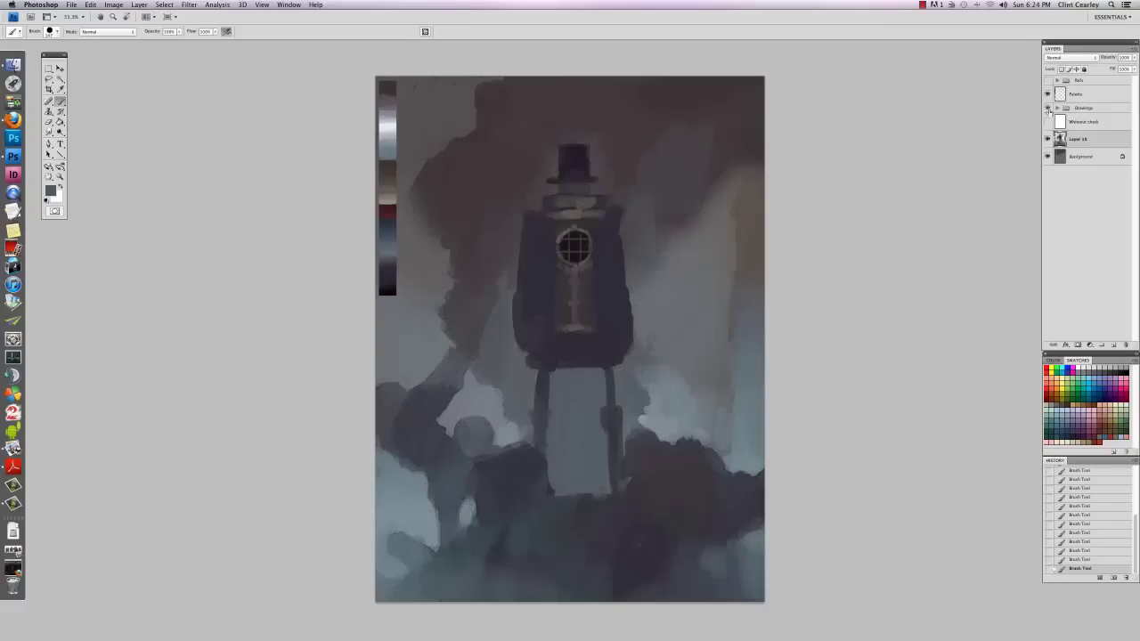
pyautogui.click(1047, 108)
pyautogui.click(1048, 108)
pyautogui.press('super+minus')
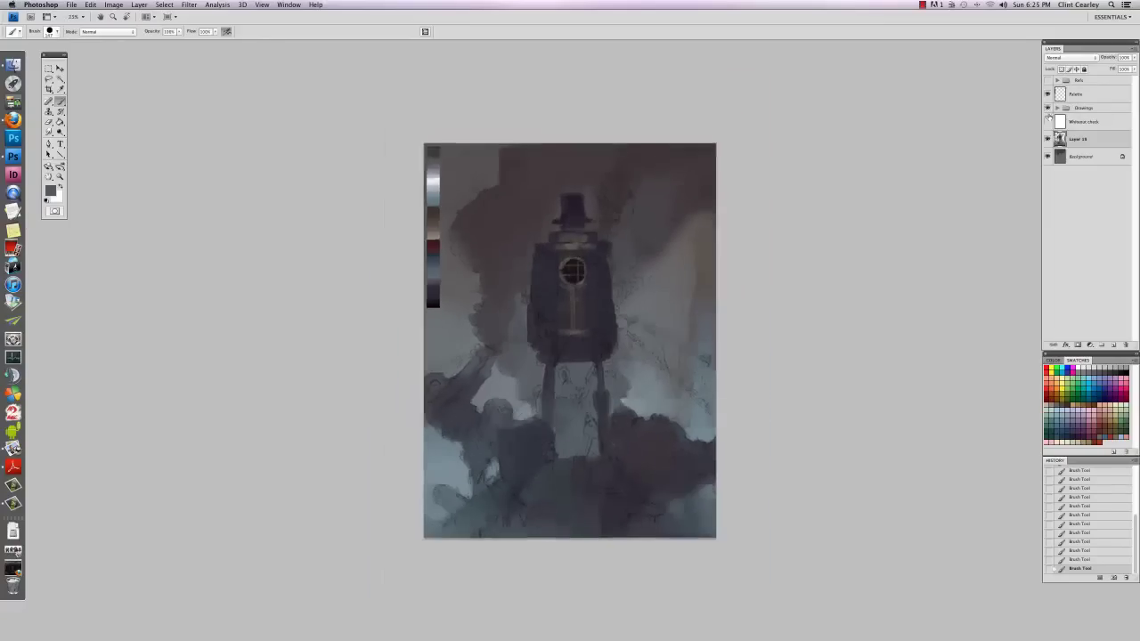
pyautogui.press('super+minus')
pyautogui.click(1047, 108)
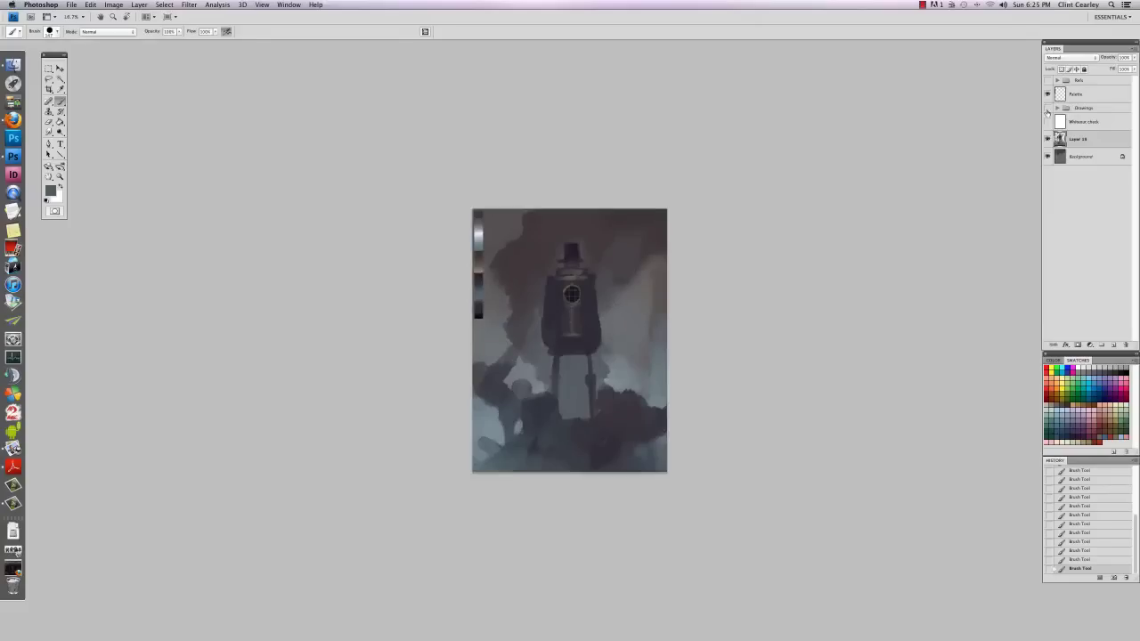
pyautogui.click(1048, 108)
pyautogui.click(1048, 108)
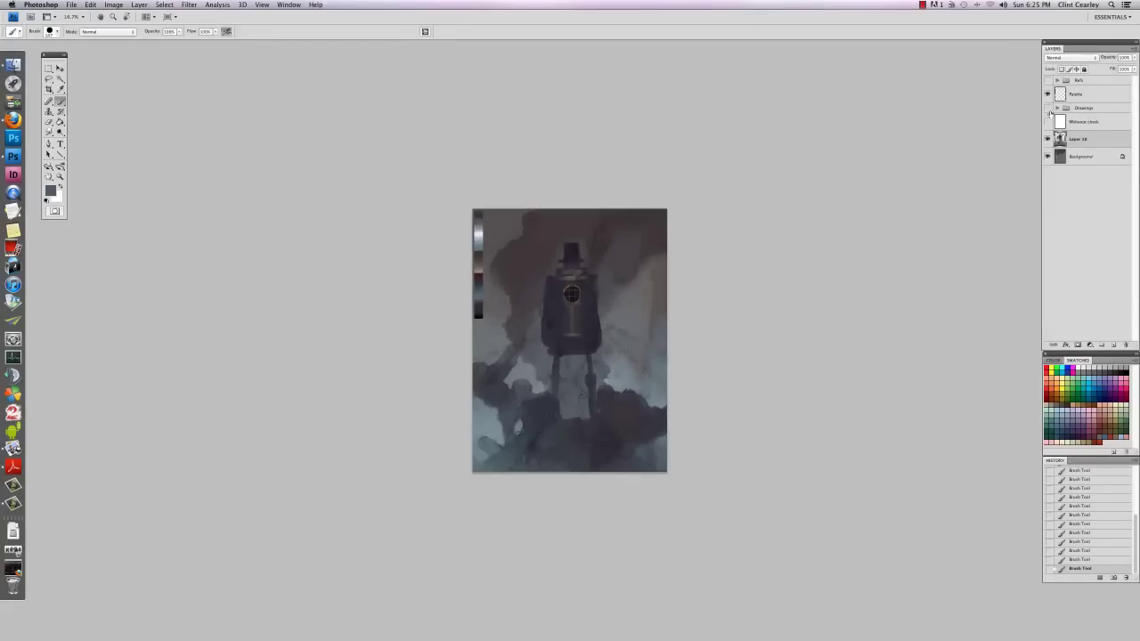
pyautogui.click(1047, 108)
pyautogui.press('super+equal')
pyautogui.press('super+equal')
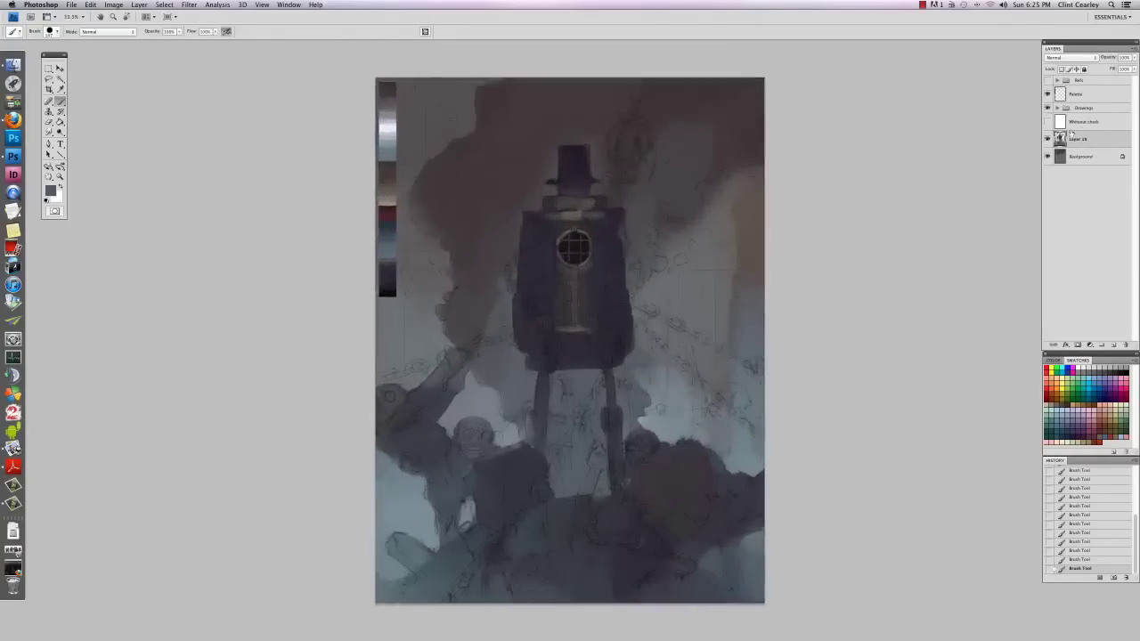
# Step: Shrink the brush and use sampled smoke and haze tones to define the raised arms at the picture's left
pyautogui.rightClick(479, 355)
pyautogui.moveTo(501, 372)
pyautogui.mouseDown()
pyautogui.moveTo(428, 404)
pyautogui.moveTo(444, 380)
pyautogui.moveTo(482, 372)
pyautogui.mouseUp()
pyautogui.keyDown('alt'); pyautogui.click(499, 335); pyautogui.keyUp('alt')
pyautogui.rightClick(458, 362)
pyautogui.press('Return')
pyautogui.moveTo(724, 336); pyautogui.dragTo(714, 333)
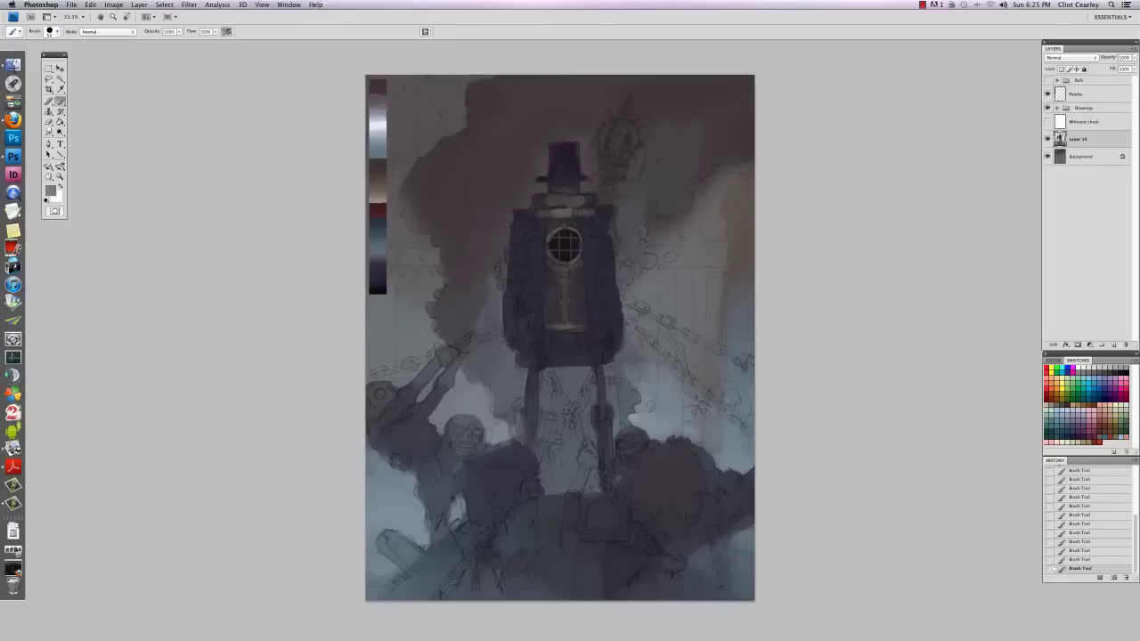
# Step: Sample smoke and background greys to shape the billowing smoke edge and repaint the background on the picture's right
pyautogui.keyDown('alt'); pyautogui.click(653, 193); pyautogui.keyUp('alt')
pyautogui.keyDown('alt'); pyautogui.click(654, 242); pyautogui.keyUp('alt')
pyautogui.keyDown('alt'); pyautogui.click(662, 185); pyautogui.keyUp('alt')
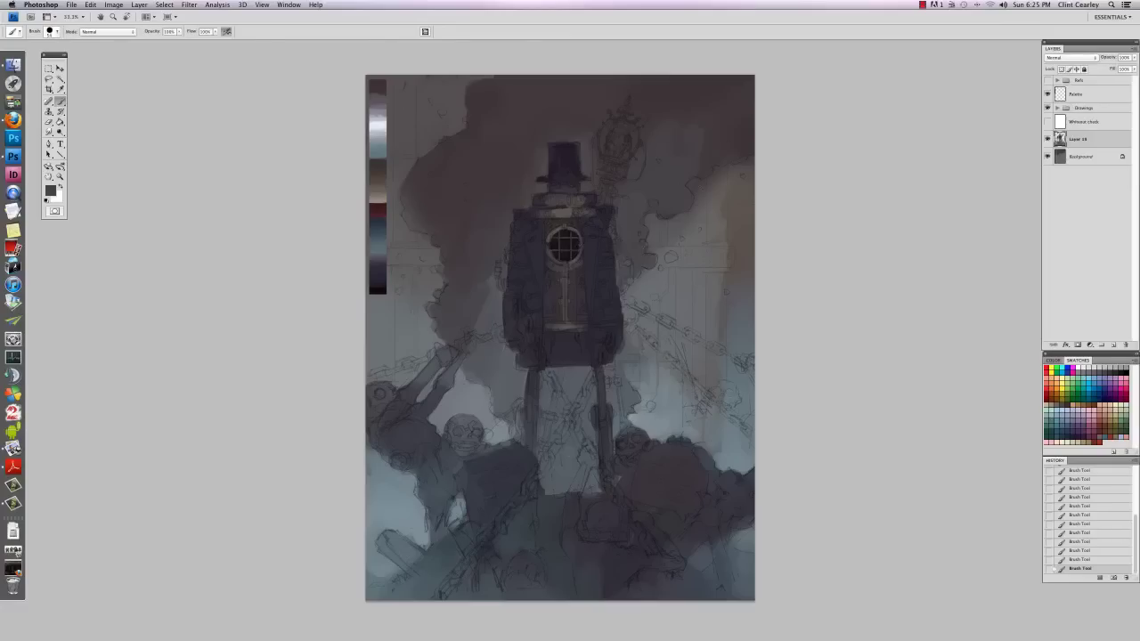
pyautogui.rightClick(683, 149)
pyautogui.moveTo(710, 170); pyautogui.dragTo(714, 170)
pyautogui.press('Return')
pyautogui.keyDown('alt'); pyautogui.click(682, 238); pyautogui.keyUp('alt')
pyautogui.moveTo(741, 172); pyautogui.dragTo(754, 228)
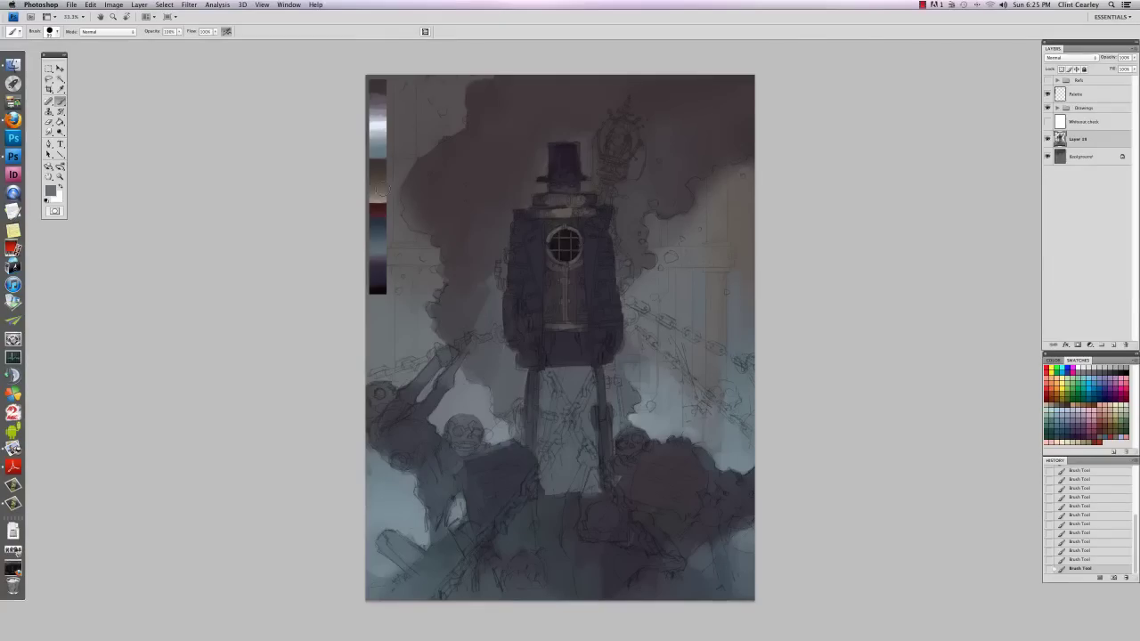
# Step: Sample the palette's dark and warm tones and start the vertical building shapes behind the chains on the right
pyautogui.keyDown('alt'); pyautogui.click(380, 289); pyautogui.keyUp('alt')
pyautogui.keyDown('alt'); pyautogui.click(382, 191); pyautogui.keyUp('alt')
pyautogui.moveTo(698, 275)
pyautogui.mouseDown()
pyautogui.moveTo(699, 326)
pyautogui.moveTo(735, 323)
pyautogui.mouseUp()
pyautogui.rightClick(706, 304)
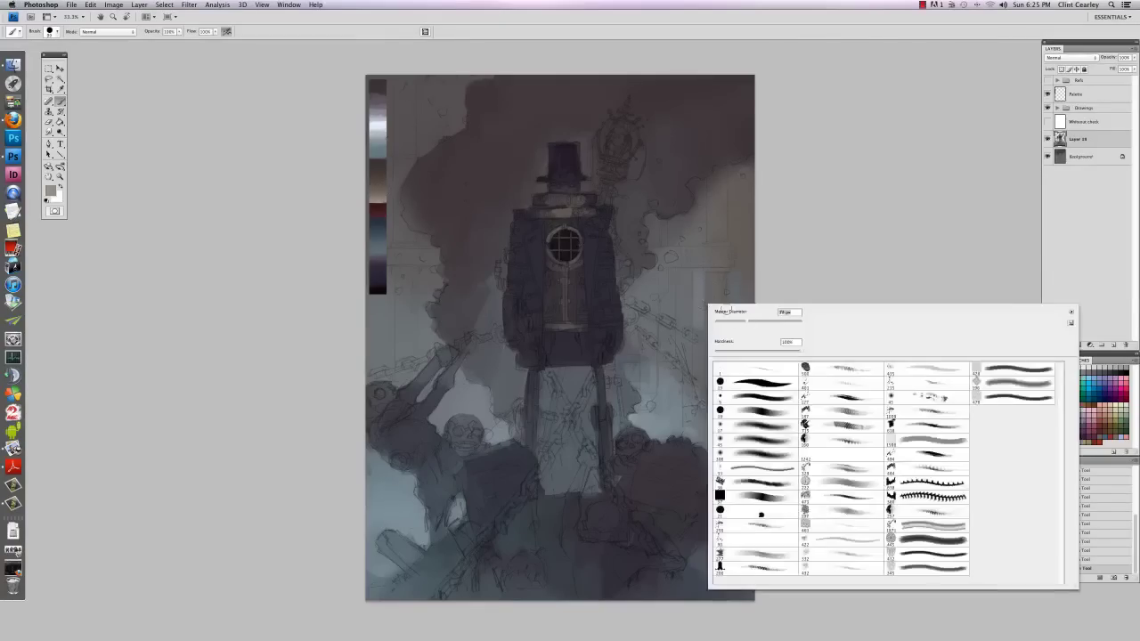
pyautogui.keyDown('alt'); pyautogui.click(699, 307); pyautogui.keyUp('alt')
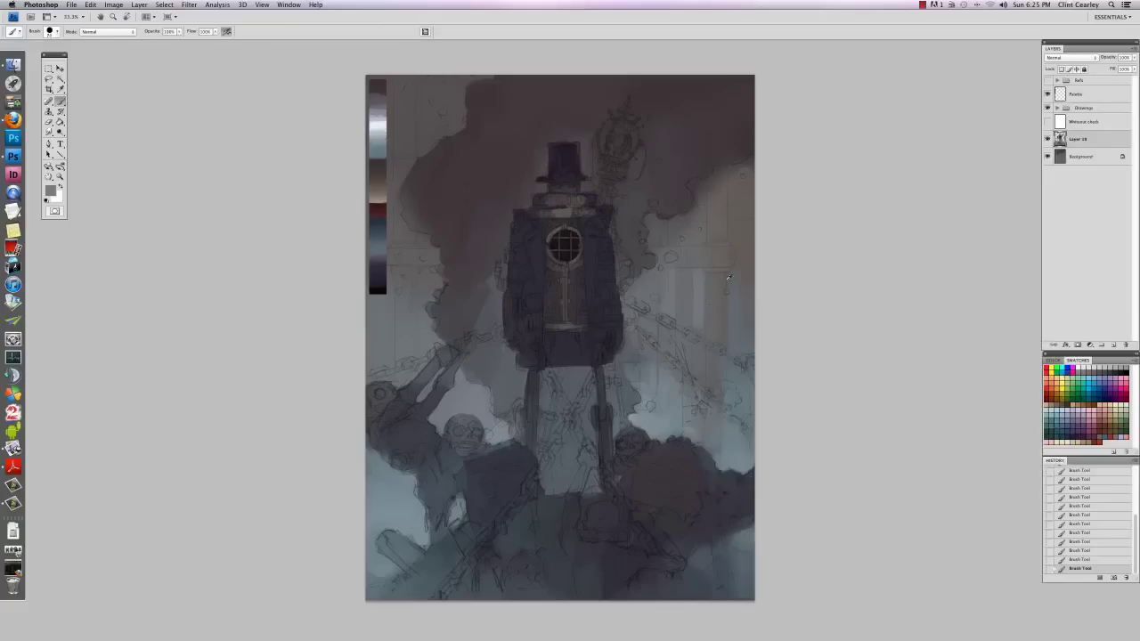
# Step: Sample neighbouring background tones and paint the light and dark pillar shafts on the picture's right
pyautogui.keyDown('alt'); pyautogui.click(740, 172); pyautogui.keyUp('alt')
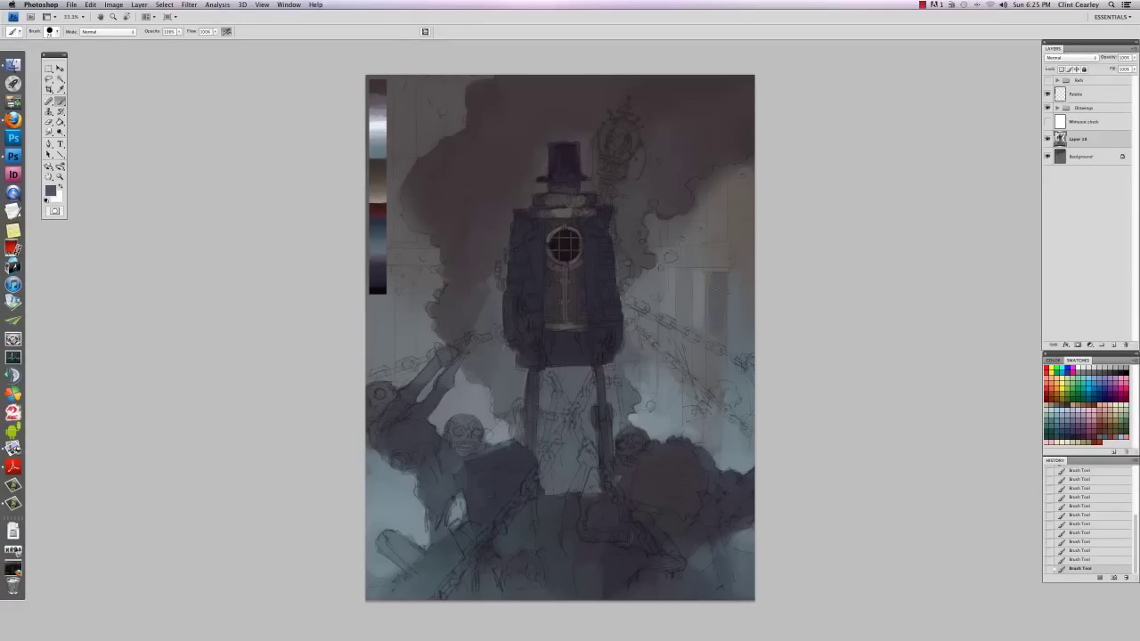
pyautogui.keyDown('alt'); pyautogui.click(728, 301); pyautogui.keyUp('alt')
pyautogui.keyDown('alt'); pyautogui.click(744, 284); pyautogui.keyUp('alt')
pyautogui.keyDown('alt'); pyautogui.click(719, 285); pyautogui.keyUp('alt')
pyautogui.keyDown('alt'); pyautogui.click(734, 286); pyautogui.keyUp('alt')
pyautogui.moveTo(717, 287); pyautogui.dragTo(719, 307)
pyautogui.keyDown('alt'); pyautogui.click(715, 318); pyautogui.keyUp('alt')
# Step: Paint the upper pillar and its horizontal beam on the picture's right with sampled greys
pyautogui.keyDown('alt'); pyautogui.click(514, 197); pyautogui.keyUp('alt')
pyautogui.moveTo(724, 200); pyautogui.dragTo(724, 213)
pyautogui.keyDown('alt'); pyautogui.click(713, 201); pyautogui.keyUp('alt')
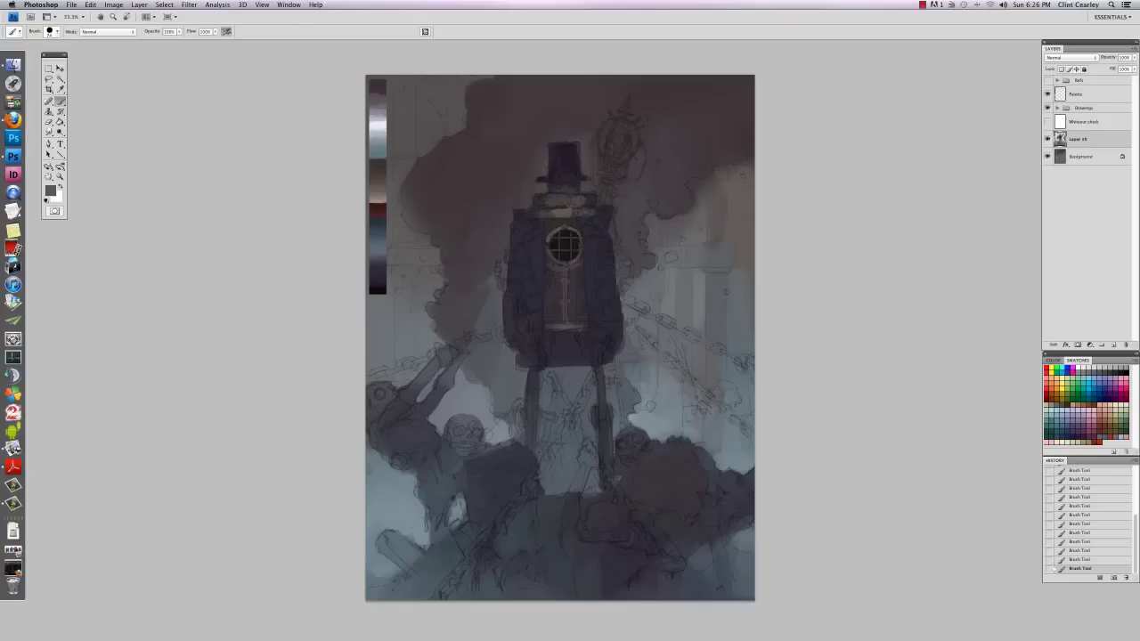
pyautogui.keyDown('alt'); pyautogui.click(699, 207); pyautogui.keyUp('alt')
pyautogui.keyDown('alt'); pyautogui.click(726, 269); pyautogui.keyUp('alt')
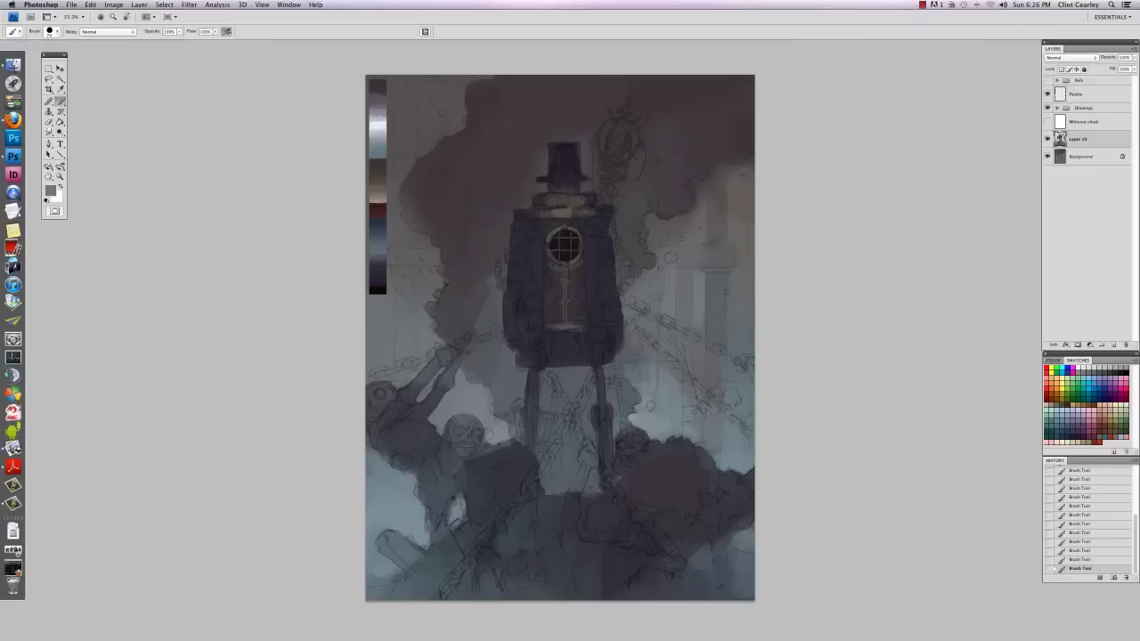
# Step: Lighten the gap beside the right pillar and block in a dark background figure above the right crowd edge
pyautogui.moveTo(672, 224); pyautogui.dragTo(674, 247)
pyautogui.moveTo(700, 372)
pyautogui.mouseDown()
pyautogui.moveTo(696, 426)
pyautogui.moveTo(719, 403)
pyautogui.moveTo(742, 430)
pyautogui.moveTo(752, 409)
pyautogui.mouseUp()
pyautogui.keyDown('alt'); pyautogui.click(719, 456); pyautogui.keyUp('alt')
pyautogui.moveTo(750, 364); pyautogui.dragTo(750, 392)
pyautogui.moveTo(706, 424)
pyautogui.mouseDown()
pyautogui.moveTo(698, 437)
pyautogui.moveTo(729, 459)
pyautogui.moveTo(730, 438)
pyautogui.moveTo(731, 459)
pyautogui.mouseUp()
pyautogui.moveTo(747, 437); pyautogui.dragTo(734, 467)
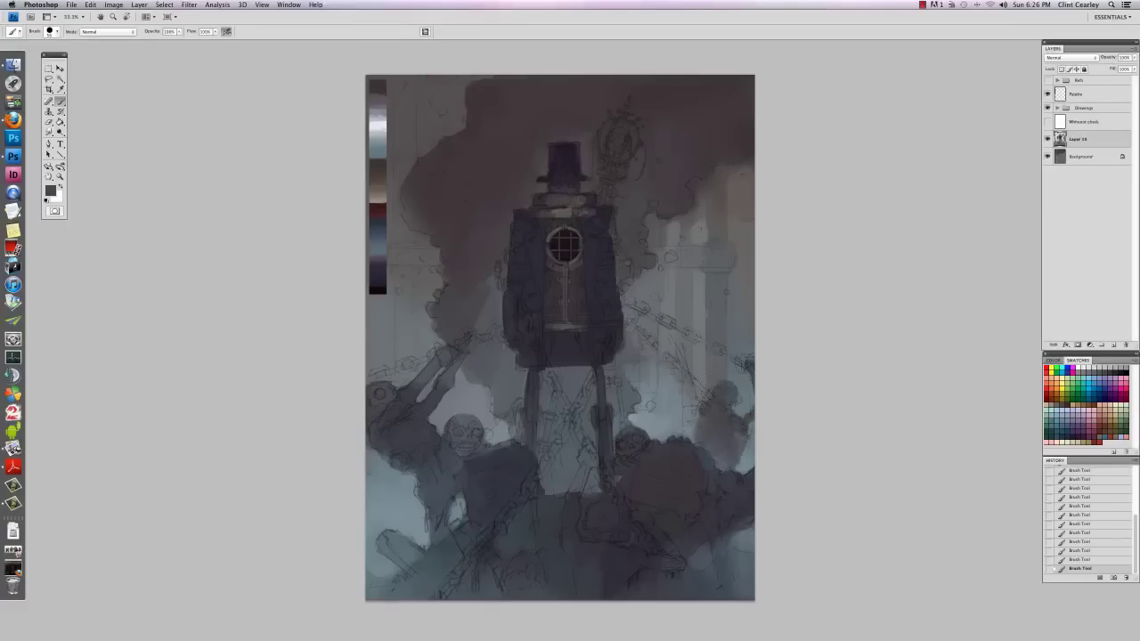
# Step: Repaint the upper-right beams and the end of the horizontal beam, and adjust the haze behind the right skull
pyautogui.keyDown('alt'); pyautogui.click(699, 212); pyautogui.keyUp('alt')
pyautogui.moveTo(693, 191)
pyautogui.mouseDown()
pyautogui.moveTo(698, 203)
pyautogui.moveTo(738, 167)
pyautogui.moveTo(764, 218)
pyautogui.mouseUp()
pyautogui.keyDown('alt'); pyautogui.click(747, 197); pyautogui.keyUp('alt')
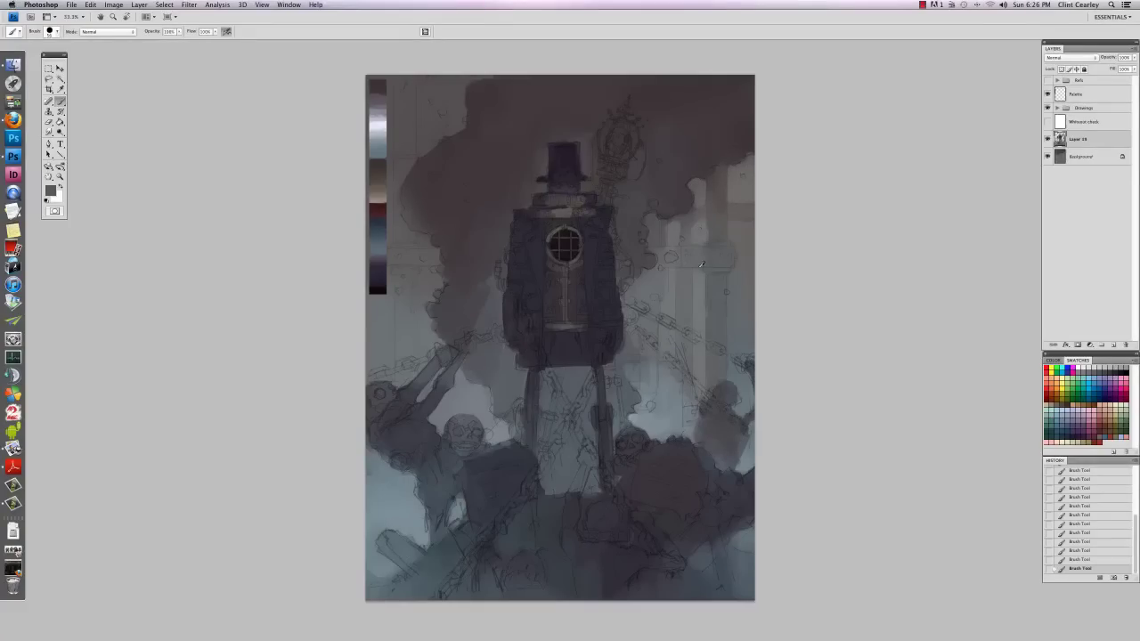
pyautogui.moveTo(667, 258)
pyautogui.mouseDown()
pyautogui.moveTo(702, 249)
pyautogui.moveTo(674, 266)
pyautogui.mouseUp()
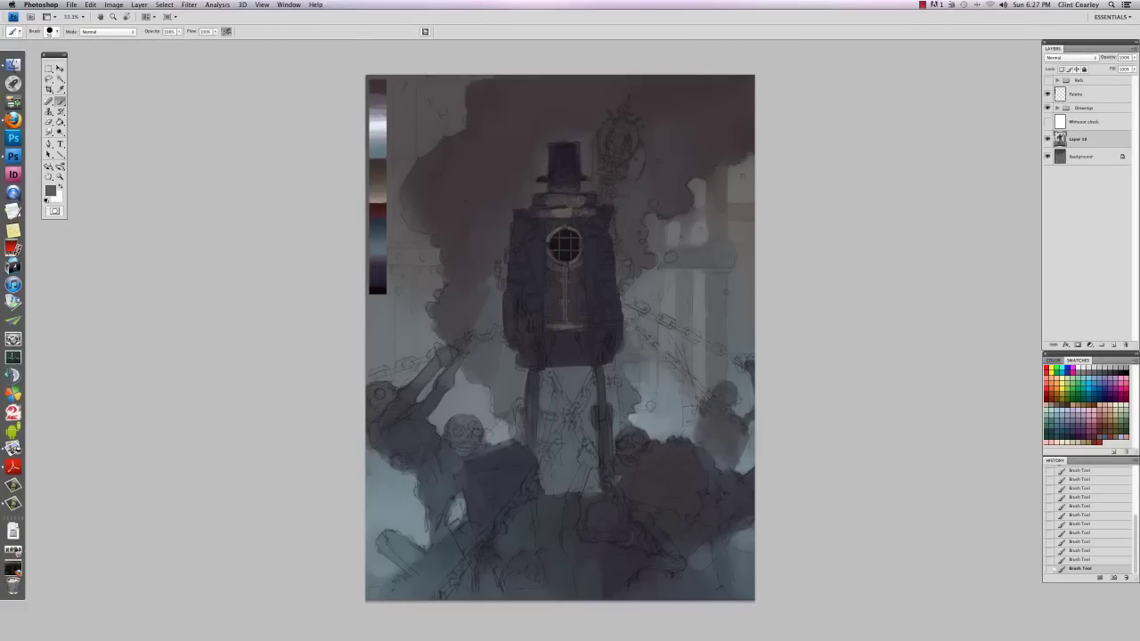
pyautogui.moveTo(673, 386)
pyautogui.mouseDown()
pyautogui.moveTo(666, 414)
pyautogui.moveTo(647, 399)
pyautogui.moveTo(675, 421)
pyautogui.mouseUp()
pyautogui.keyDown('alt'); pyautogui.click(661, 401); pyautogui.keyUp('alt')
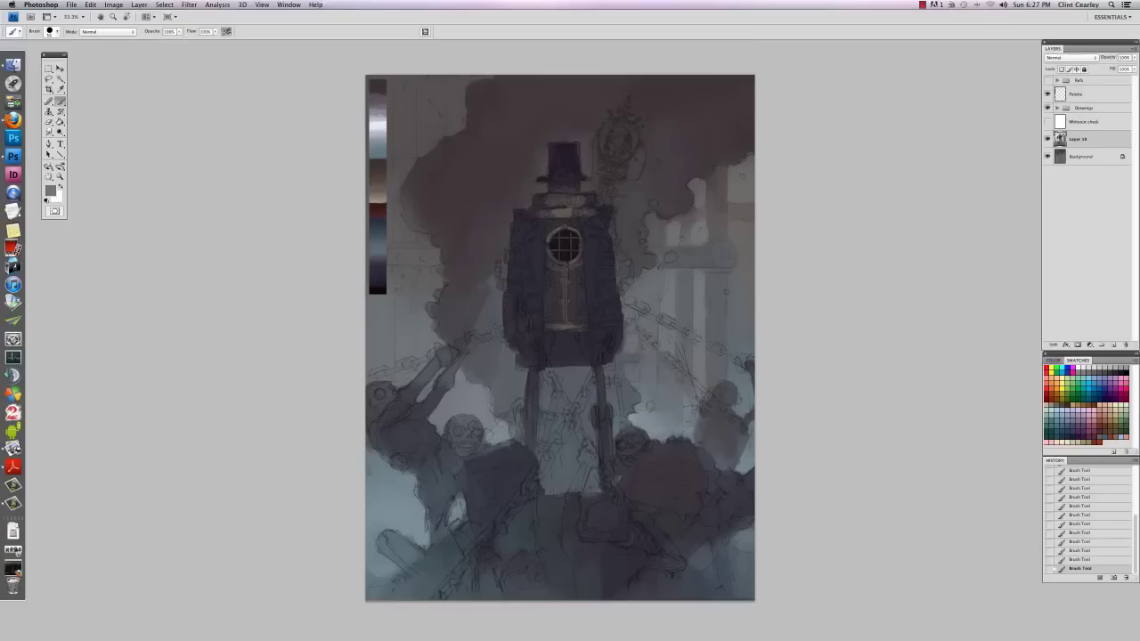
# Step: Hide the Palette layer, resize the brush, and block in the background pillar on the picture's left with sampled grey
pyautogui.keyDown('alt'); pyautogui.click(395, 334); pyautogui.keyUp('alt')
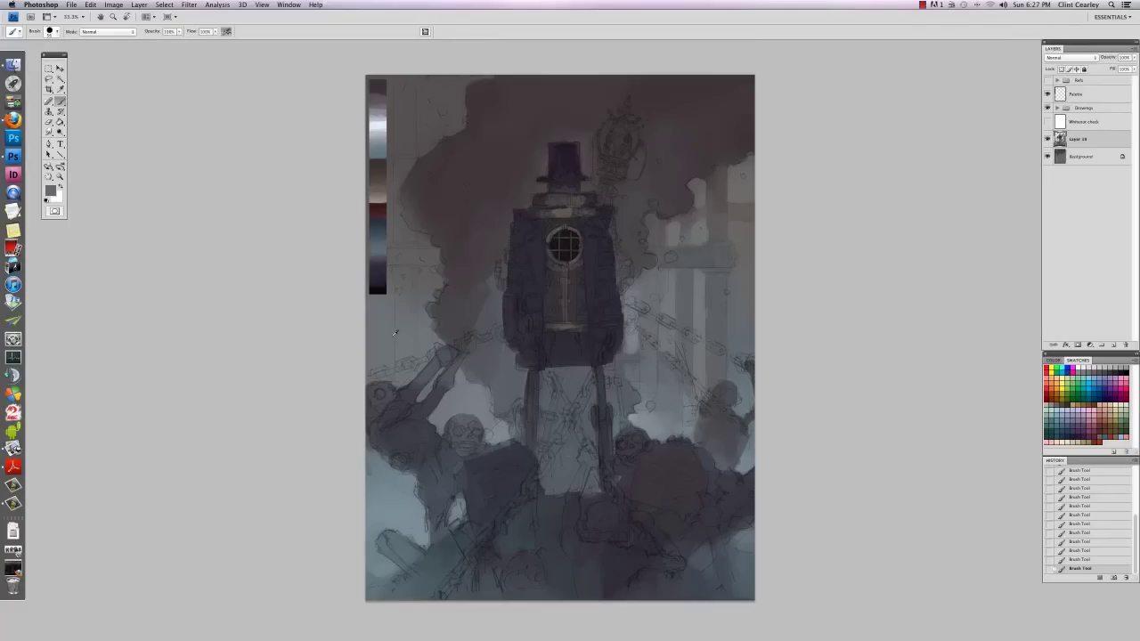
pyautogui.click(1049, 94)
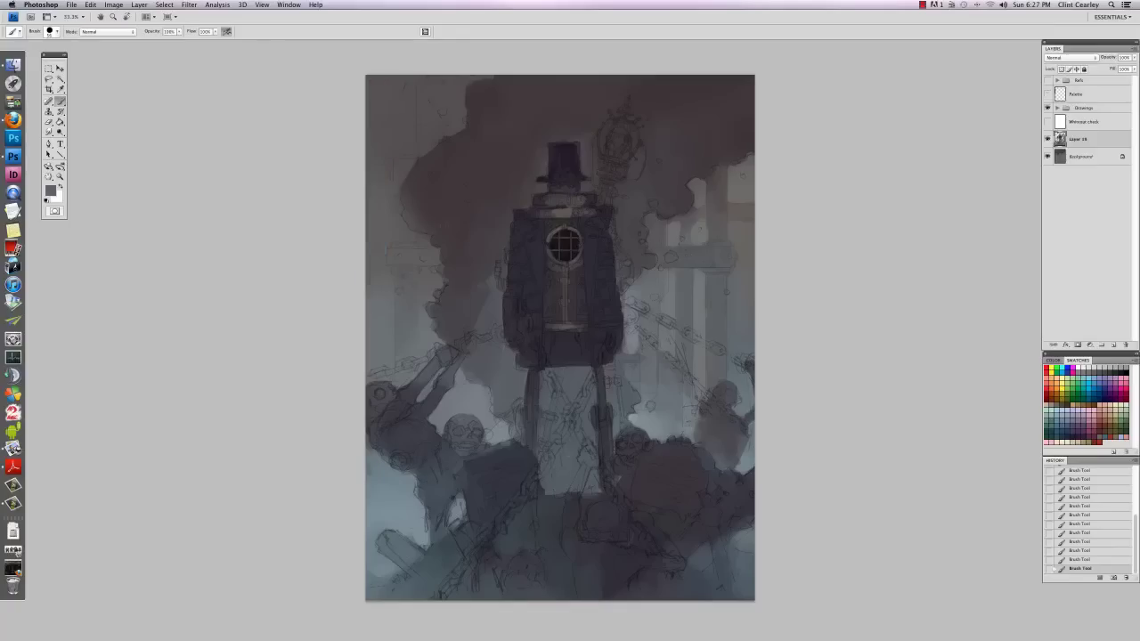
pyautogui.keyDown('alt'); pyautogui.click(501, 279); pyautogui.keyUp('alt')
pyautogui.rightClick(501, 278)
pyautogui.doubleClick(739, 374)
pyautogui.keyDown('alt'); pyautogui.click(407, 253); pyautogui.keyUp('alt')
pyautogui.keyDown('alt'); pyautogui.click(407, 253); pyautogui.keyUp('alt')
pyautogui.moveTo(393, 248)
pyautogui.mouseDown()
pyautogui.moveTo(398, 267)
pyautogui.moveTo(406, 253)
pyautogui.moveTo(408, 352)
pyautogui.mouseUp()
pyautogui.keyDown('alt'); pyautogui.click(413, 254); pyautogui.keyUp('alt')
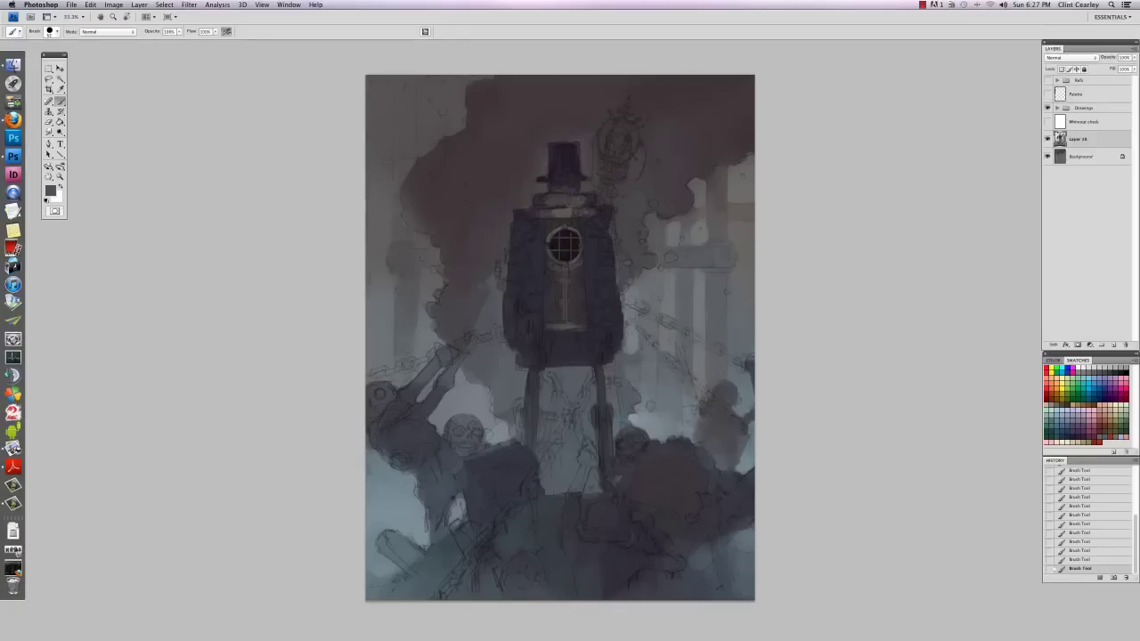
# Step: Extend the left pillar to the picture's top and add horizontal beams across it in a darker sampled grey
pyautogui.keyDown('alt'); pyautogui.click(406, 183); pyautogui.keyUp('alt')
pyautogui.moveTo(403, 159); pyautogui.dragTo(402, 91)
pyautogui.moveTo(367, 132); pyautogui.dragTo(441, 136)
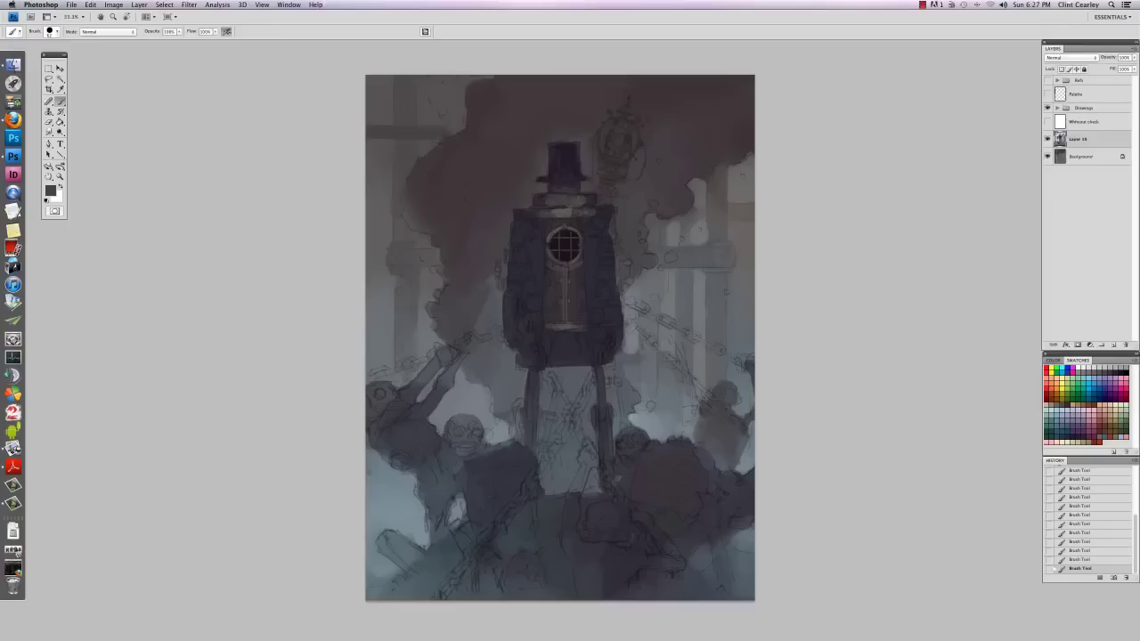
pyautogui.moveTo(367, 169); pyautogui.dragTo(415, 170)
pyautogui.moveTo(408, 234); pyautogui.dragTo(407, 250)
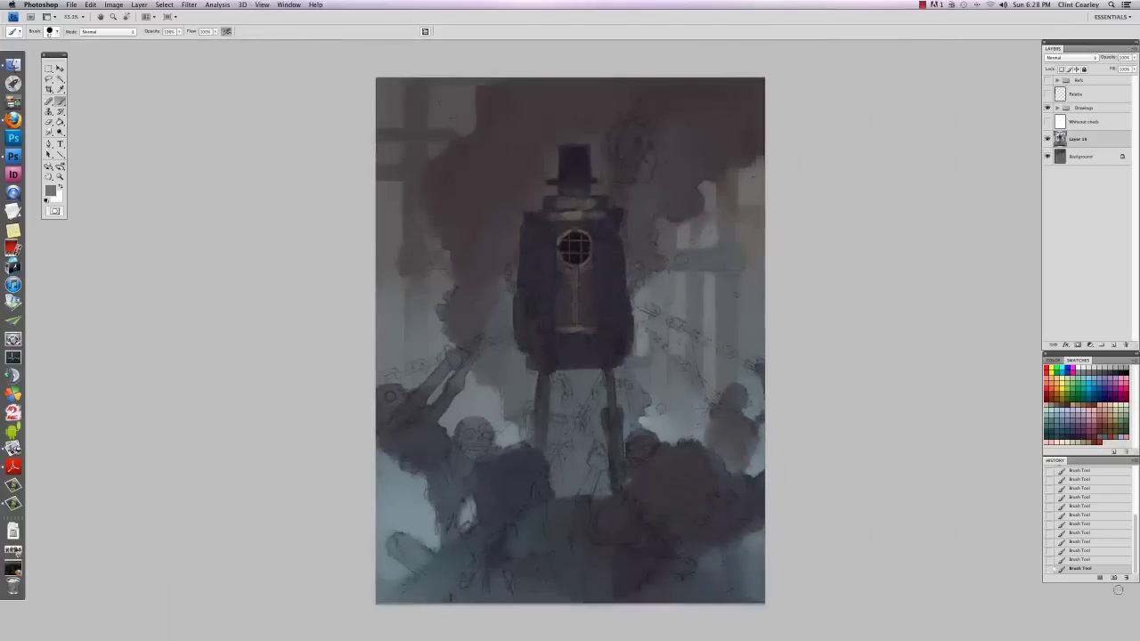
# Step: Check the reduced painting with the Drawings group hidden and the white check layer toggled
pyautogui.moveTo(1134, 559); pyautogui.dragTo(1136, 489)
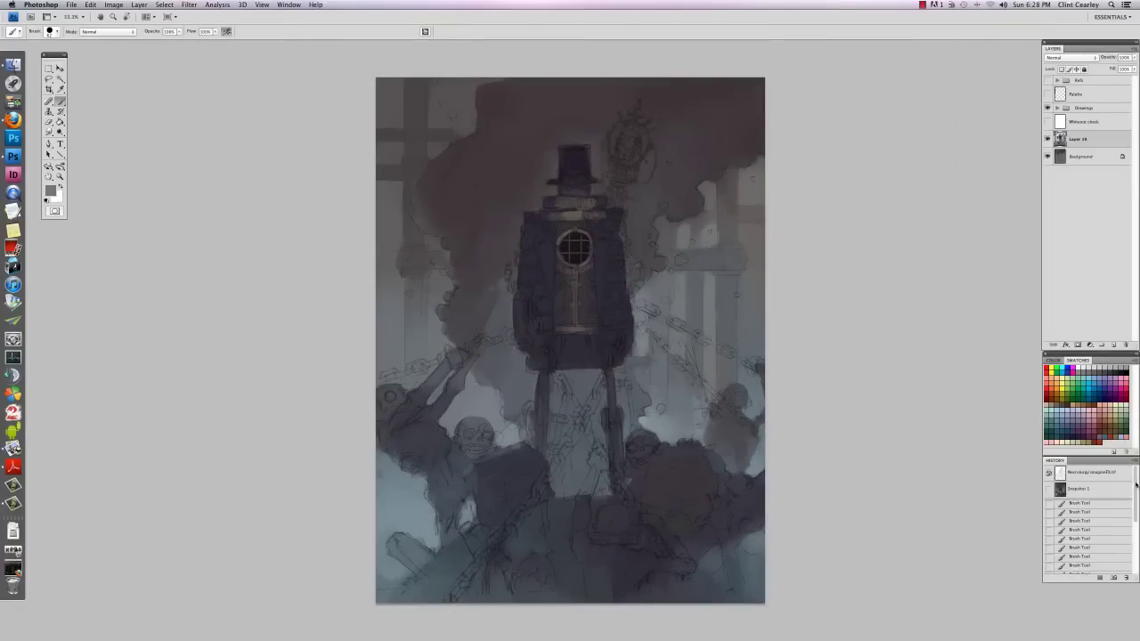
pyautogui.press('super+minus')
pyautogui.press('super+minus')
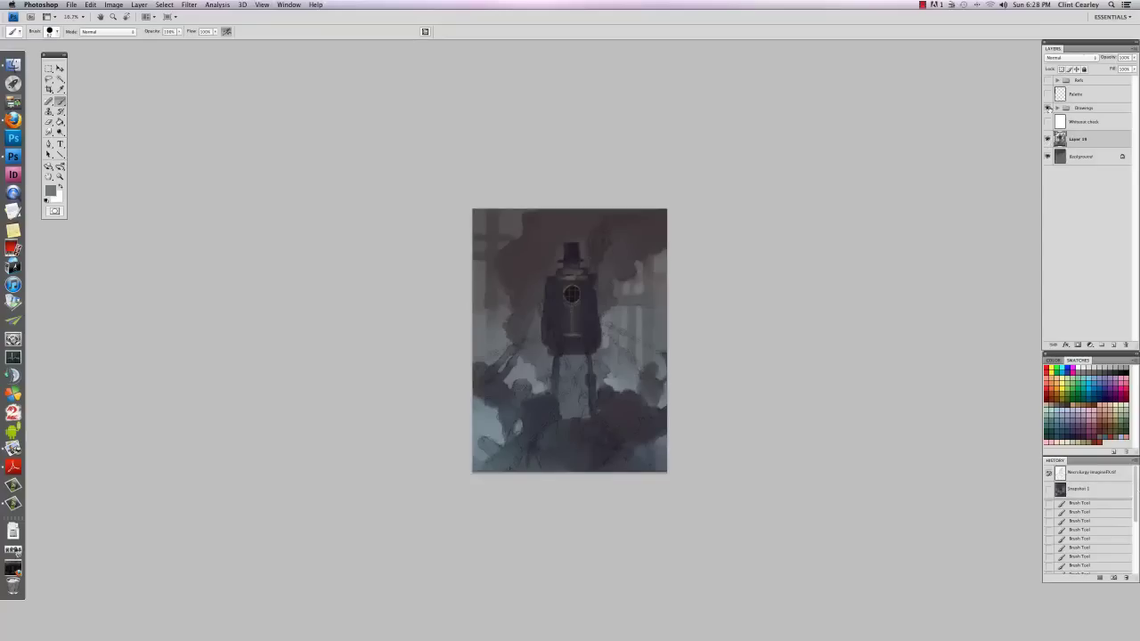
pyautogui.click(1048, 108)
pyautogui.click(1053, 109)
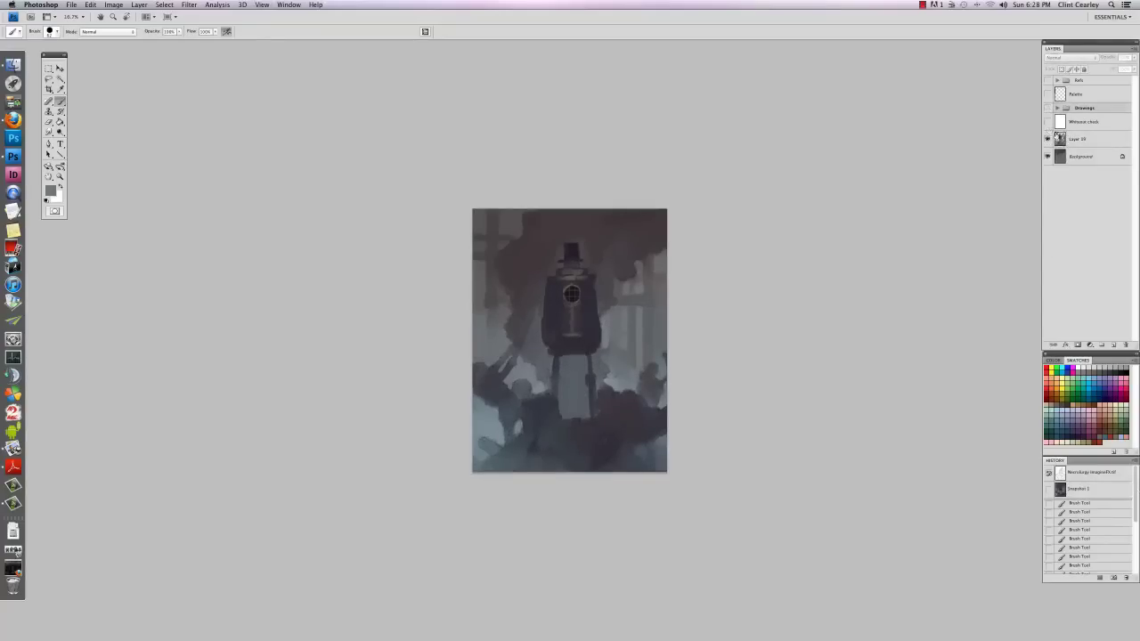
pyautogui.click(1048, 122)
pyautogui.click(1048, 123)
pyautogui.click(1049, 109)
# Step: Create a new empty layer directly above the painted colour layer
pyautogui.press('super+plus')
pyautogui.press('super+plus')
pyautogui.press('super+plus')
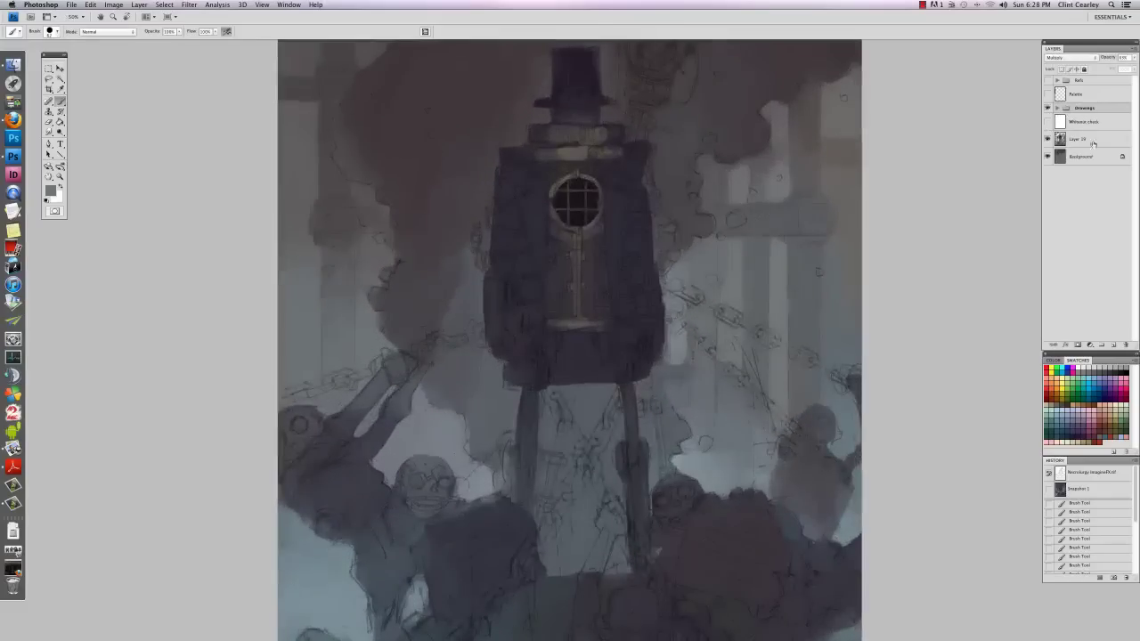
pyautogui.click(1092, 142)
pyautogui.click(1116, 346)
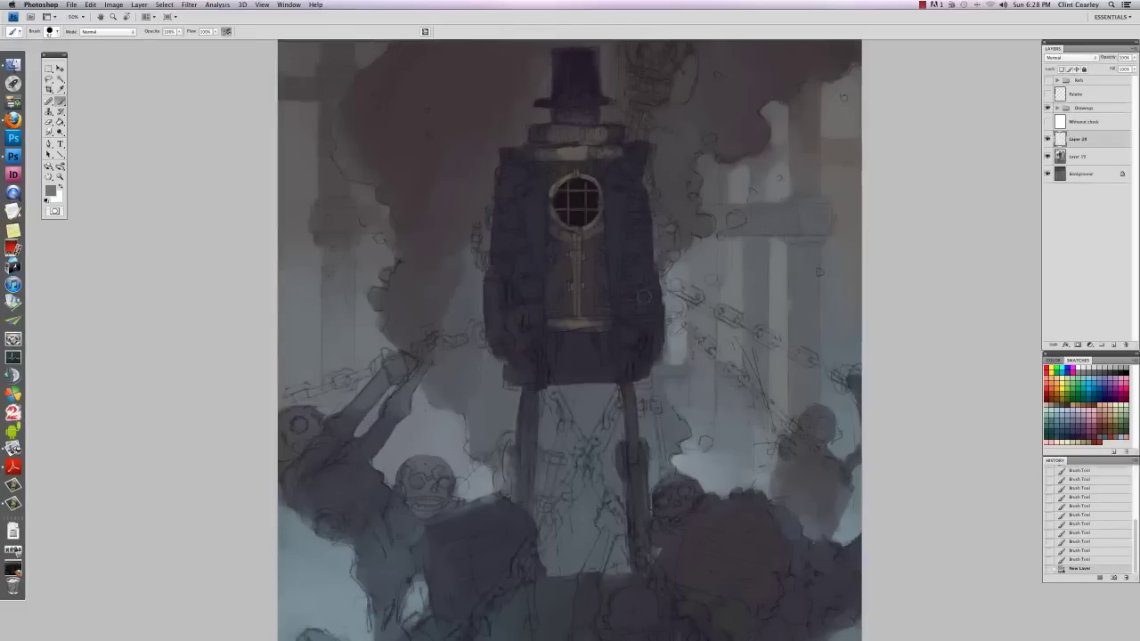
# Step: Reduce the brush size and paint finer grey detail around the main figure's collar and neck
pyautogui.press('super+plus')
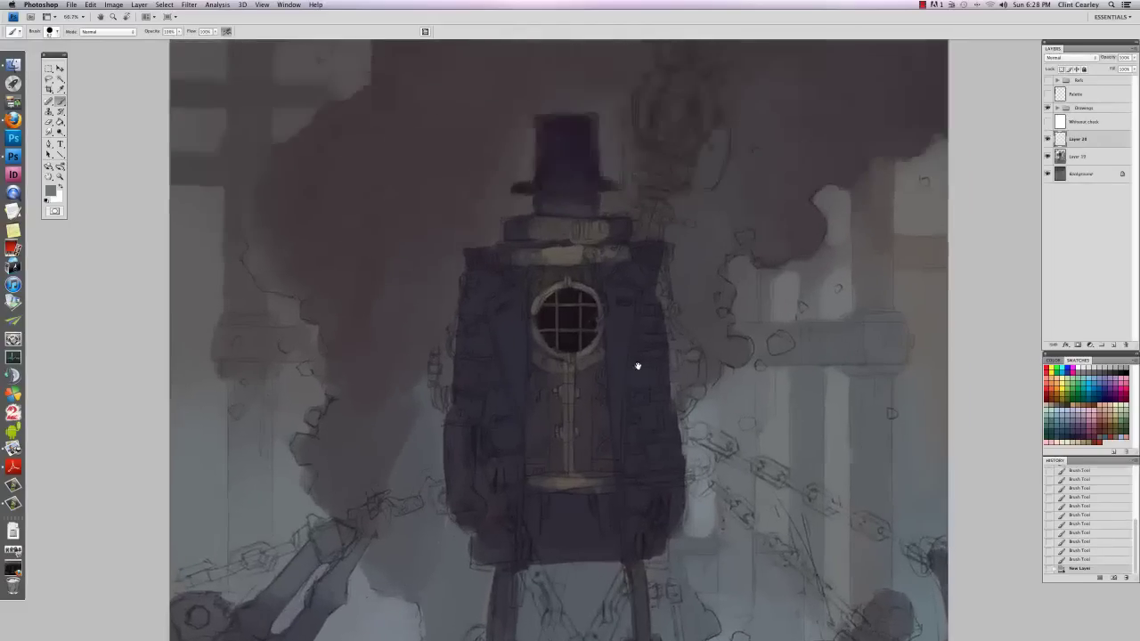
pyautogui.scroll(2, 654, 312)
pyautogui.rightClick(615, 228)
pyautogui.moveTo(639, 245); pyautogui.dragTo(634, 246)
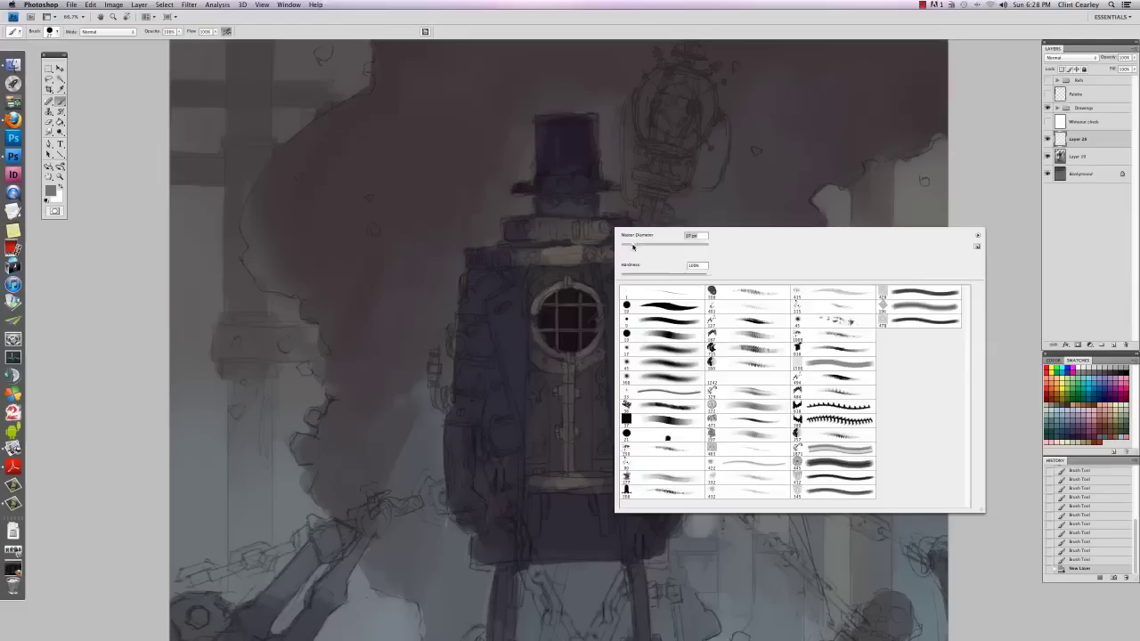
pyautogui.press('Return')
pyautogui.moveTo(579, 222); pyautogui.dragTo(599, 228)
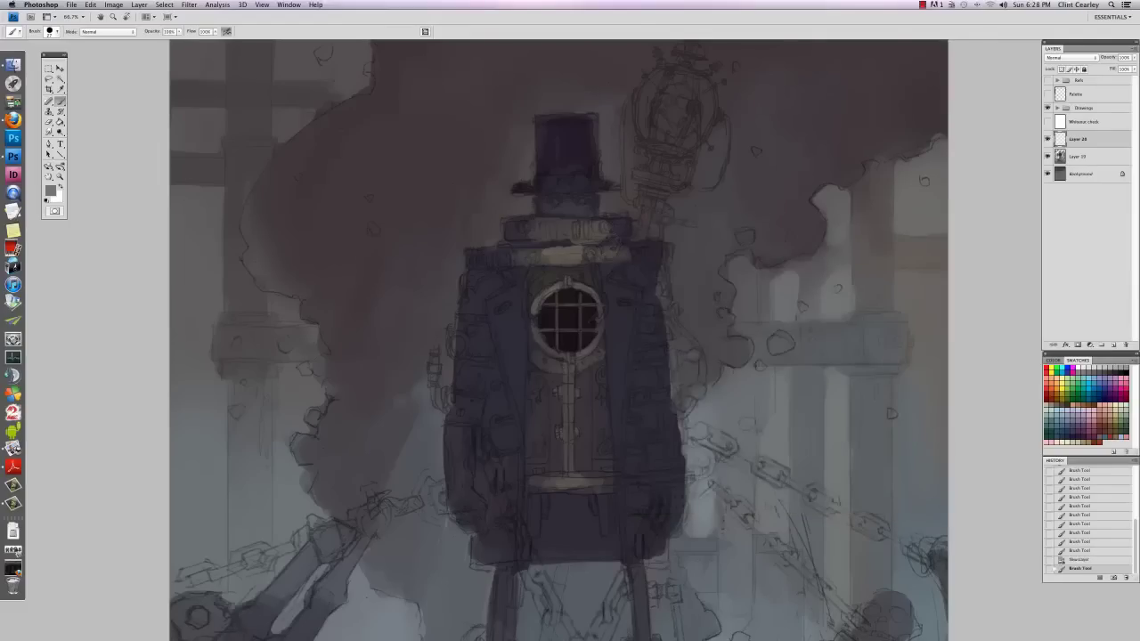
pyautogui.moveTo(567, 193)
pyautogui.mouseDown()
pyautogui.moveTo(579, 260)
pyautogui.moveTo(608, 276)
pyautogui.mouseUp()
pyautogui.rightClick(599, 263)
pyautogui.moveTo(583, 228)
pyautogui.mouseDown()
pyautogui.moveTo(591, 219)
pyautogui.moveTo(612, 262)
pyautogui.mouseUp()
# Step: Show the palette layer, sample its near-black, and paint darker tones over the crown of the top hat
pyautogui.click(1047, 93)
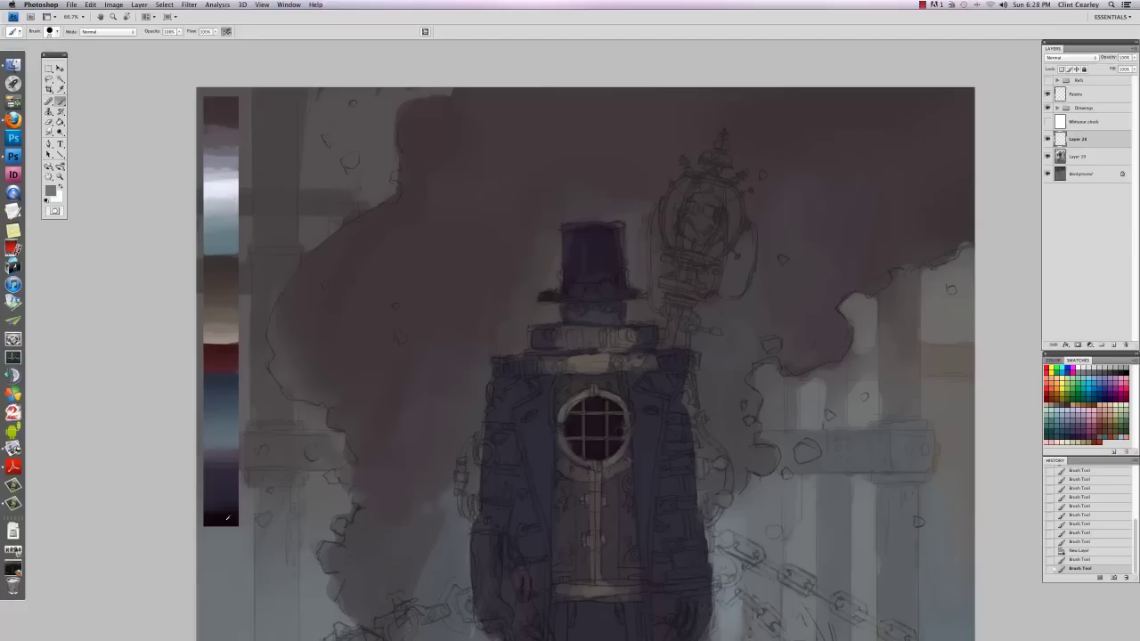
pyautogui.keyDown('alt'); pyautogui.click(226, 520); pyautogui.keyUp('alt')
pyautogui.moveTo(573, 269)
pyautogui.mouseDown()
pyautogui.moveTo(580, 250)
pyautogui.moveTo(588, 259)
pyautogui.mouseUp()
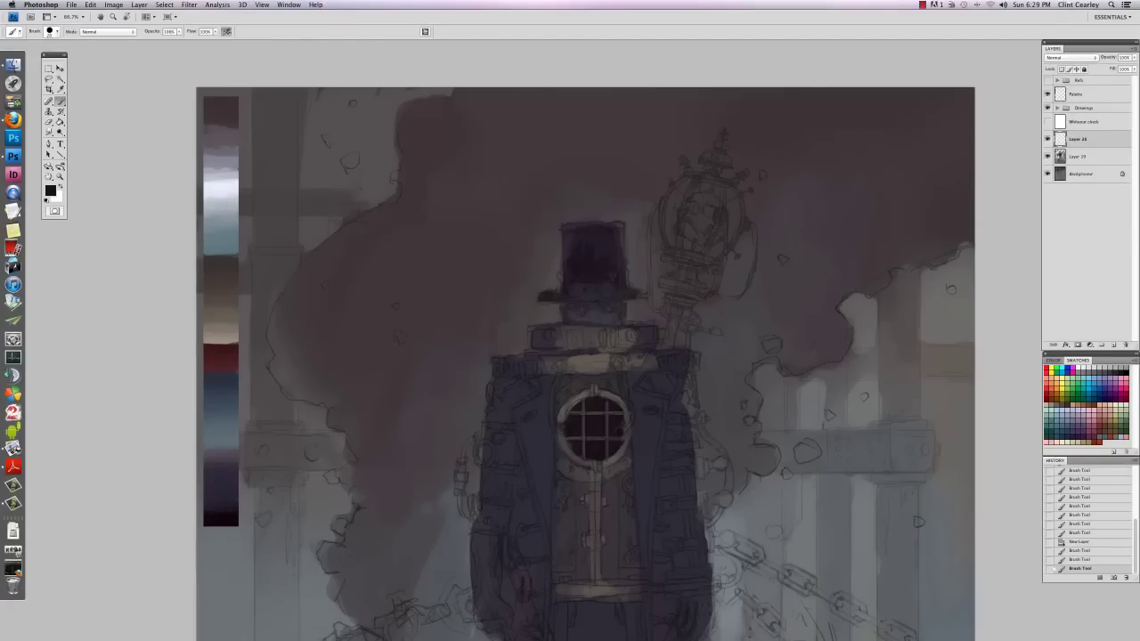
pyautogui.moveTo(618, 235); pyautogui.dragTo(621, 278)
pyautogui.moveTo(610, 235)
pyautogui.mouseDown()
pyautogui.moveTo(613, 247)
pyautogui.moveTo(620, 230)
pyautogui.mouseUp()
pyautogui.moveTo(596, 258)
pyautogui.mouseDown()
pyautogui.moveTo(581, 261)
pyautogui.moveTo(609, 295)
pyautogui.mouseUp()
pyautogui.click(598, 292)
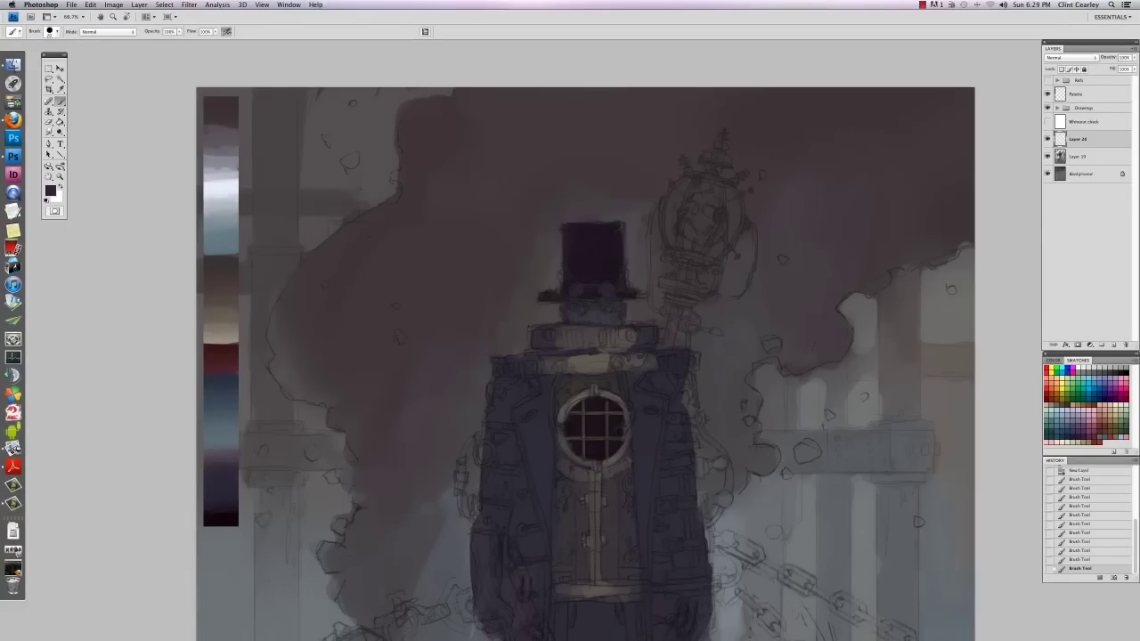
pyautogui.moveTo(578, 259); pyautogui.dragTo(578, 265)
# Step: Sample dark blue tones from the palette, shade the top hat's band, and check the values with the white check layer
pyautogui.keyDown('alt'); pyautogui.click(240, 419); pyautogui.keyUp('alt')
pyautogui.keyDown('alt'); pyautogui.click(231, 378); pyautogui.keyUp('alt')
pyautogui.rightClick(638, 273)
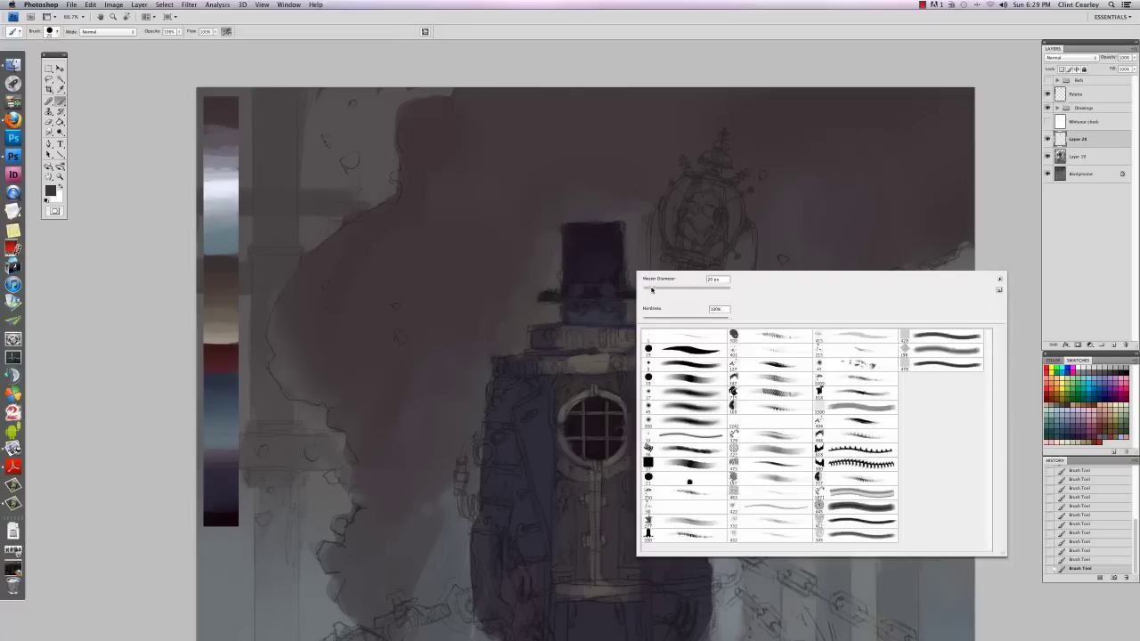
pyautogui.press('Escape')
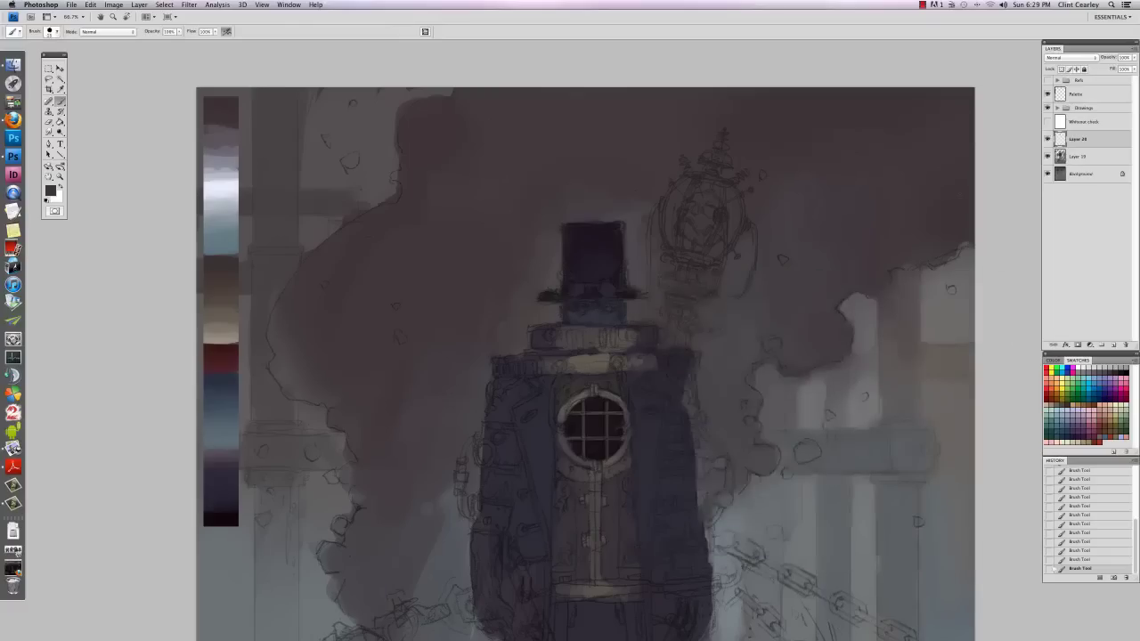
pyautogui.click(1047, 122)
pyautogui.click(1048, 122)
# Step: Reduce the brush size and paint small goggle-like details on both sides of the hat in sampled brown-grey and near-black
pyautogui.rightClick(616, 245)
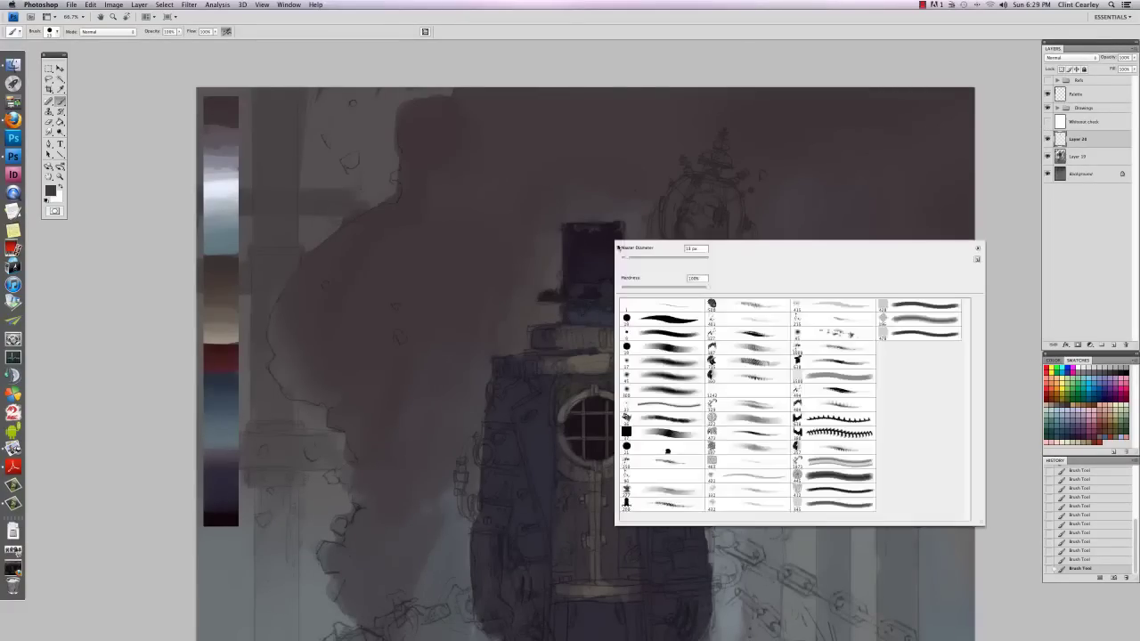
pyautogui.moveTo(628, 258); pyautogui.dragTo(625, 258)
pyautogui.press('Return')
pyautogui.keyDown('alt'); pyautogui.click(213, 271); pyautogui.keyUp('alt')
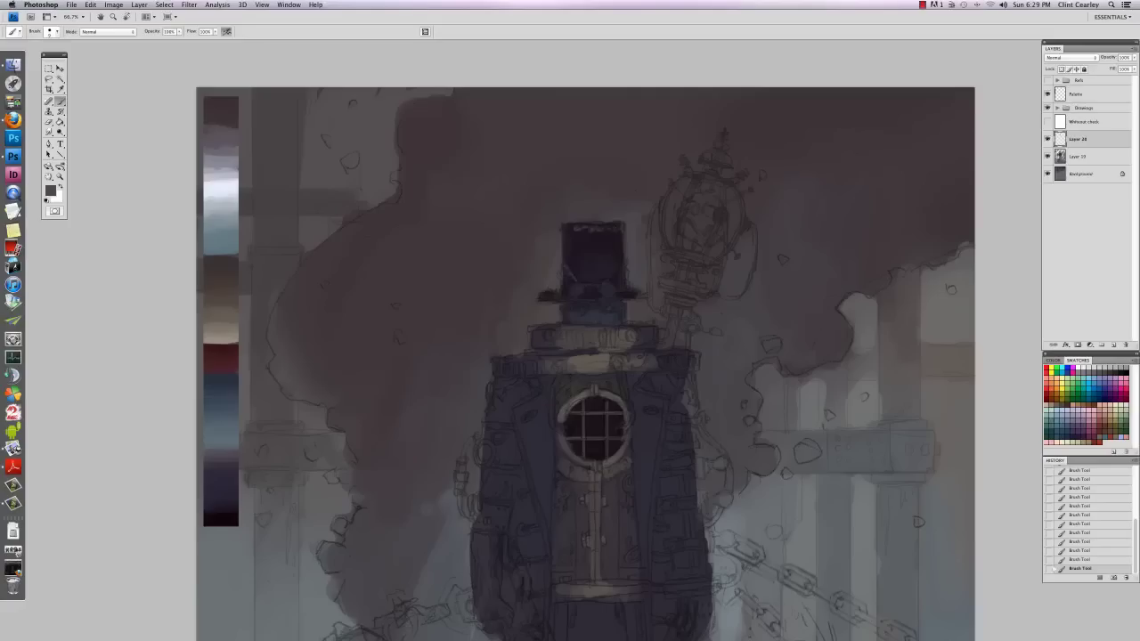
pyautogui.rightClick(609, 303)
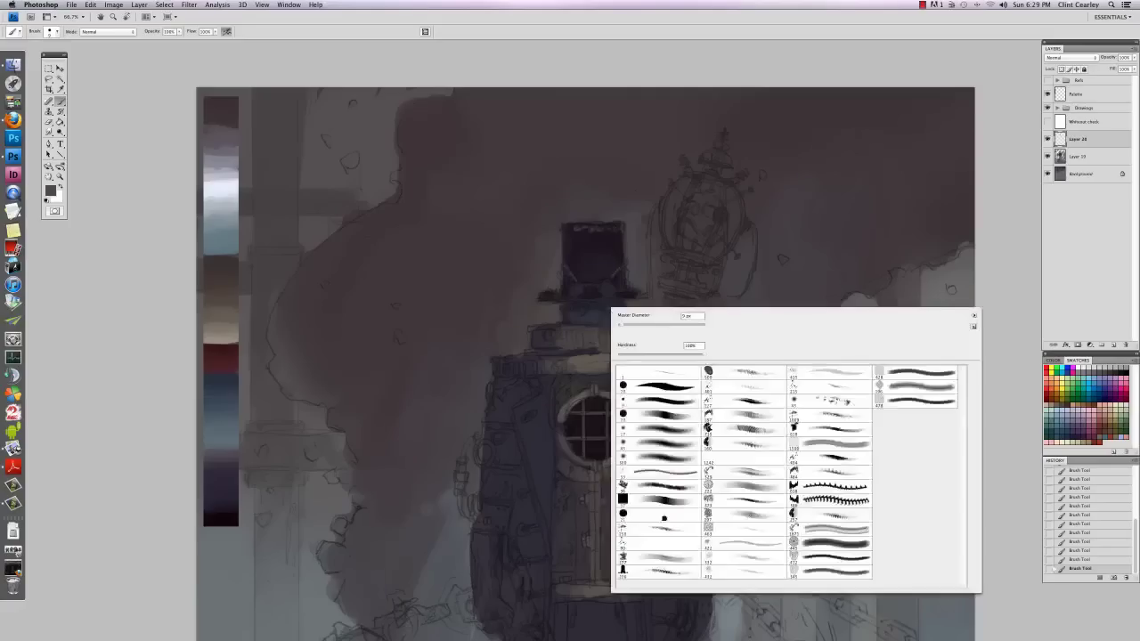
pyautogui.press('Escape')
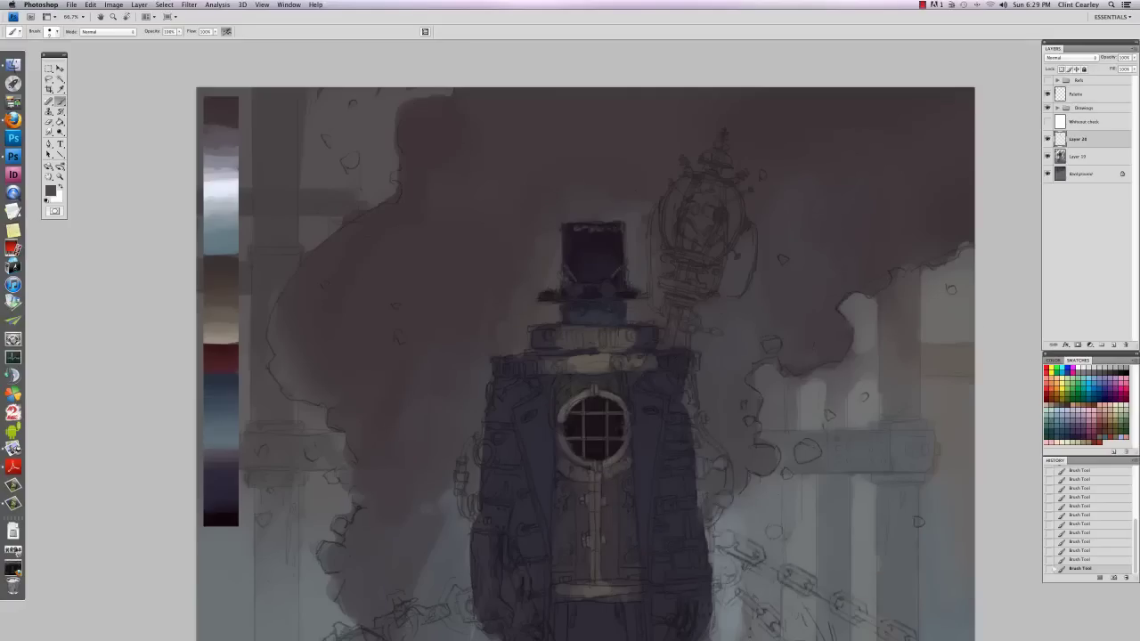
pyautogui.moveTo(626, 274); pyautogui.dragTo(620, 287)
pyautogui.keyDown('alt'); pyautogui.click(226, 512); pyautogui.keyUp('alt')
pyautogui.moveTo(621, 274); pyautogui.dragTo(614, 289)
# Step: Paint the face beneath the hat brim in blue with two pale glowing eyes, using swatch colours and adjusted brush sizes
pyautogui.rightClick(629, 464)
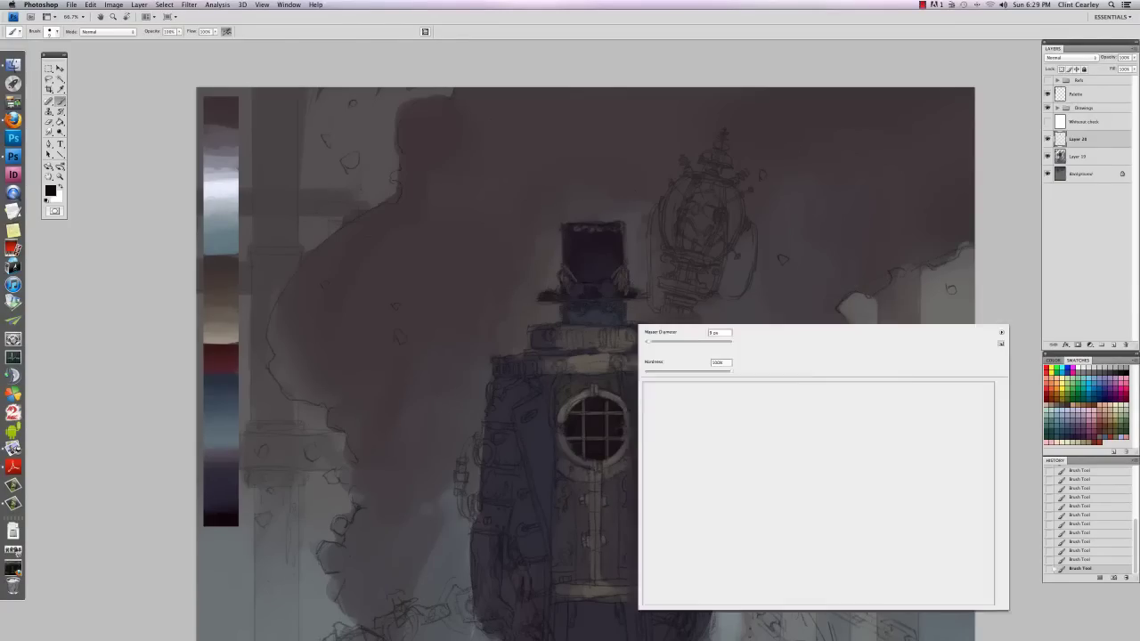
pyautogui.moveTo(648, 346); pyautogui.dragTo(576, 304)
pyautogui.click(623, 363)
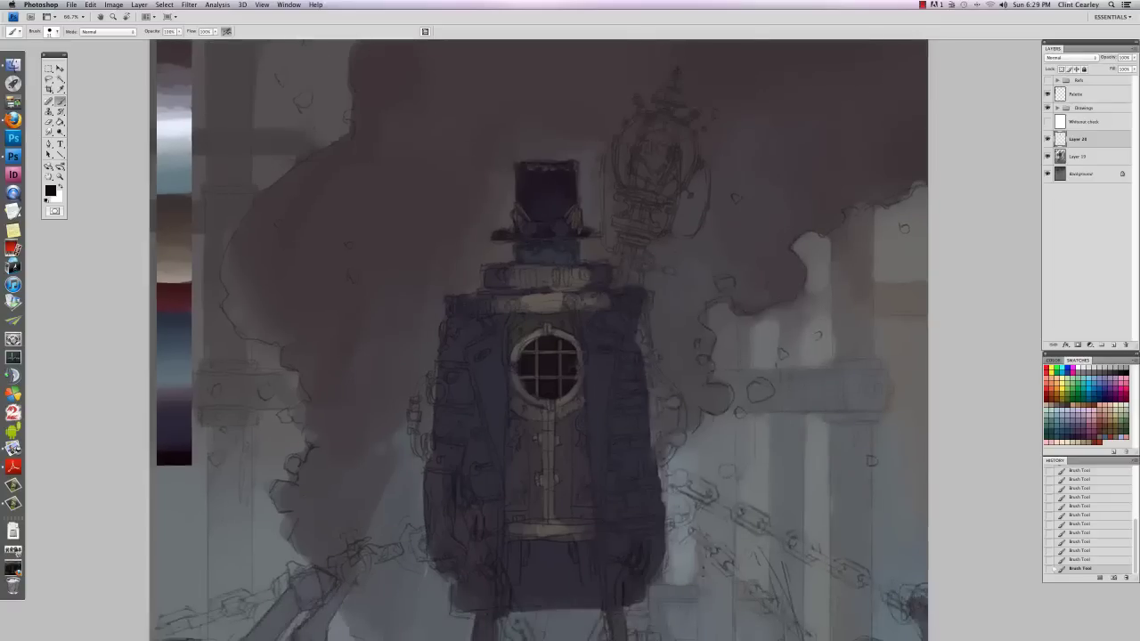
pyautogui.keyDown('alt'); pyautogui.click(163, 305); pyautogui.keyUp('alt')
pyautogui.click(1101, 380)
pyautogui.rightClick(541, 261)
pyautogui.moveTo(553, 284); pyautogui.dragTo(559, 284)
pyautogui.press('Return')
pyautogui.click(1094, 372)
pyautogui.rightClick(552, 268)
pyautogui.moveTo(569, 284); pyautogui.dragTo(565, 284)
pyautogui.press('Return')
# Step: Darken the edges of the face and the shadow beneath the hat brim with near-black sampled from the figure
pyautogui.keyDown('alt'); pyautogui.click(557, 343); pyautogui.keyUp('alt')
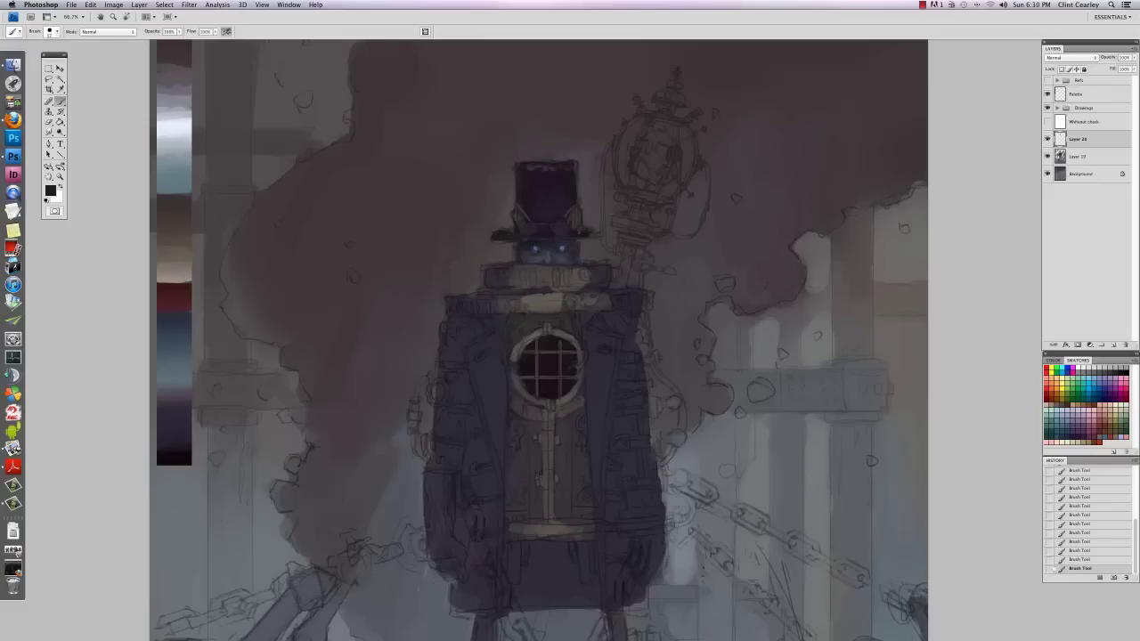
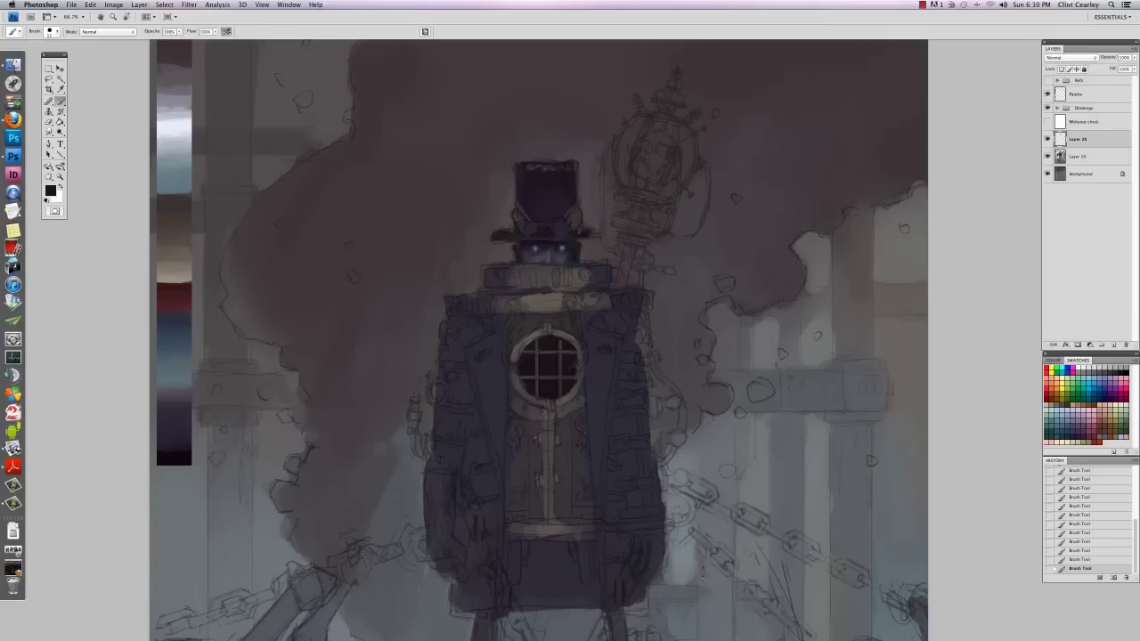
pyautogui.rightClick(575, 270)
pyautogui.keyDown('alt'); pyautogui.click(554, 253); pyautogui.keyUp('alt')
pyautogui.keyDown('alt'); pyautogui.click(553, 244); pyautogui.keyUp('alt')
# Step: Choose a dark grey-blue with hue 207 as the foreground colour and refine the hat's brim and band with a resized brush
pyautogui.click(1066, 436)
pyautogui.click(51, 189)
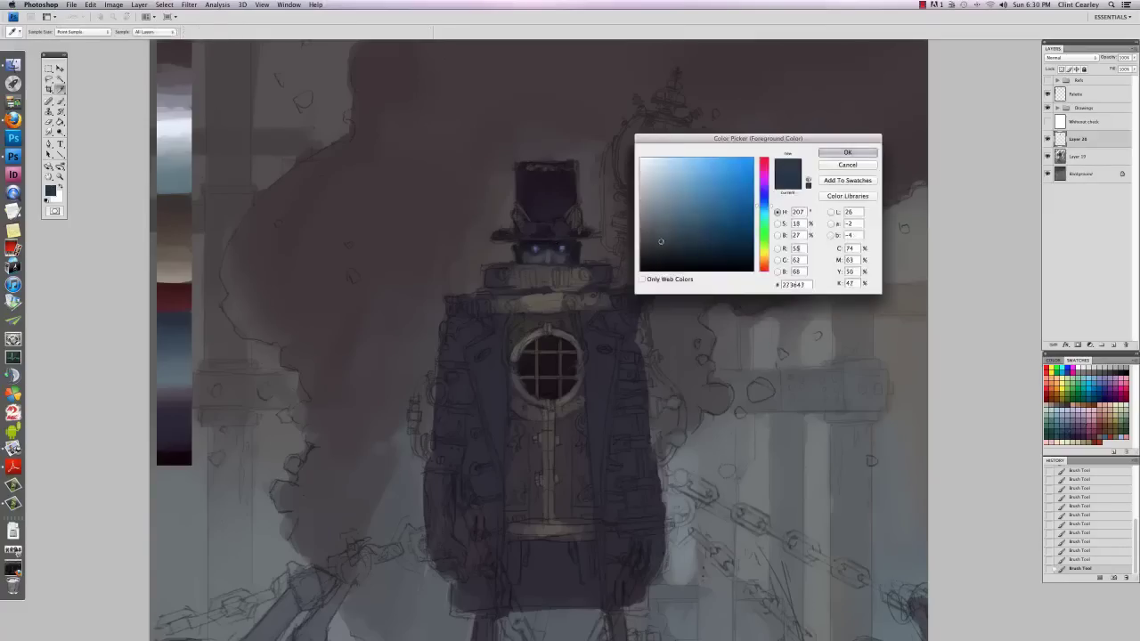
pyautogui.click(847, 152)
pyautogui.rightClick(515, 237)
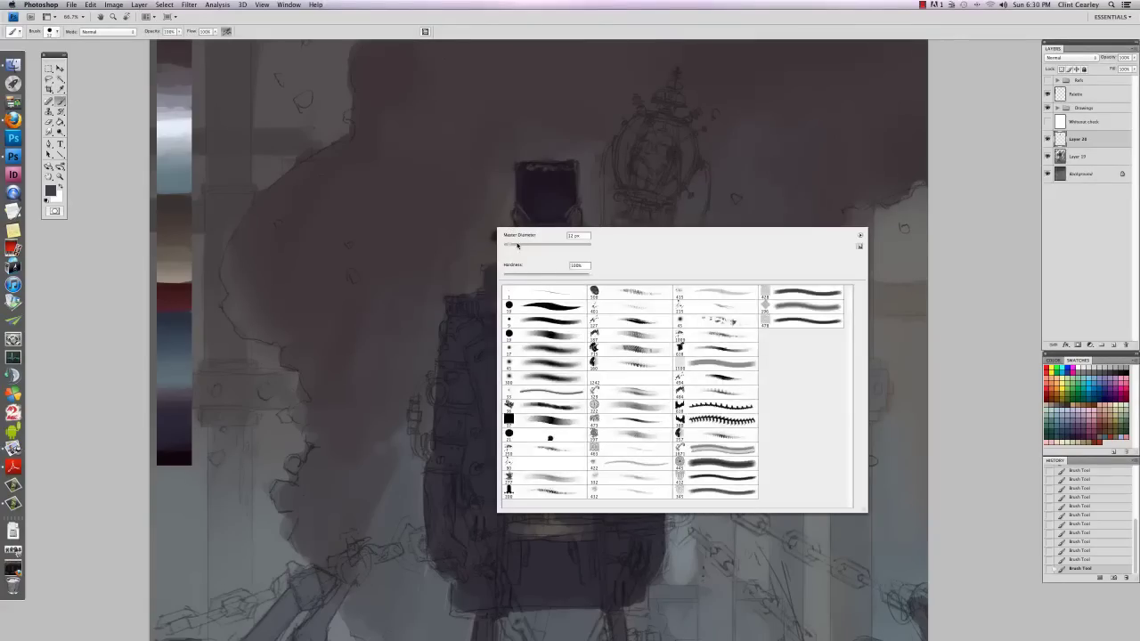
pyautogui.press('Escape')
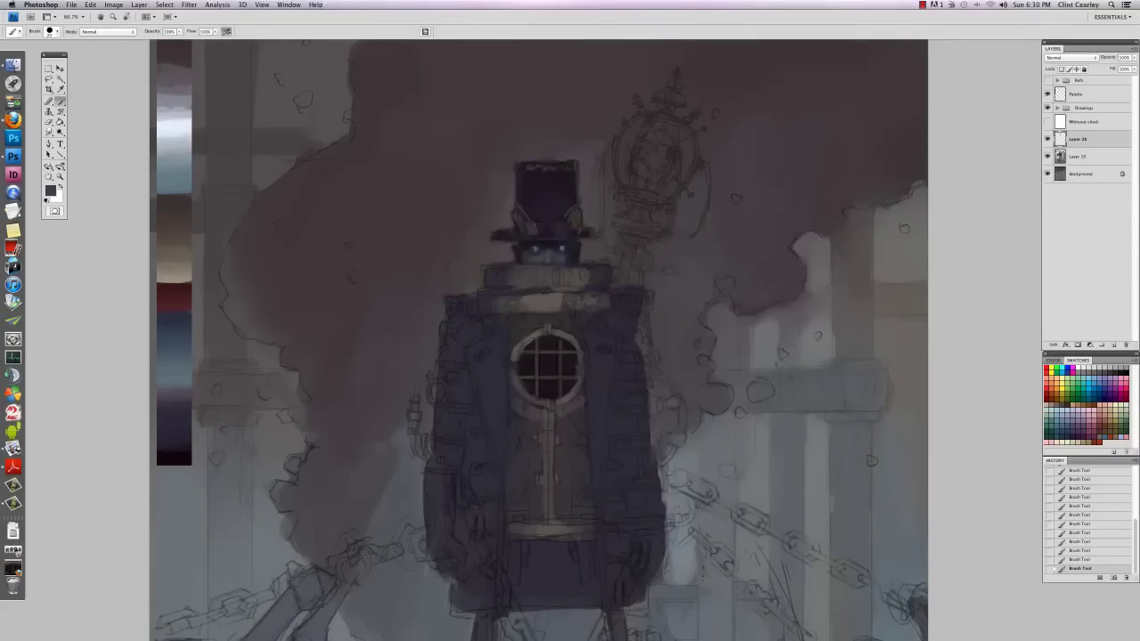
pyautogui.click(557, 230)
pyautogui.rightClick(592, 239)
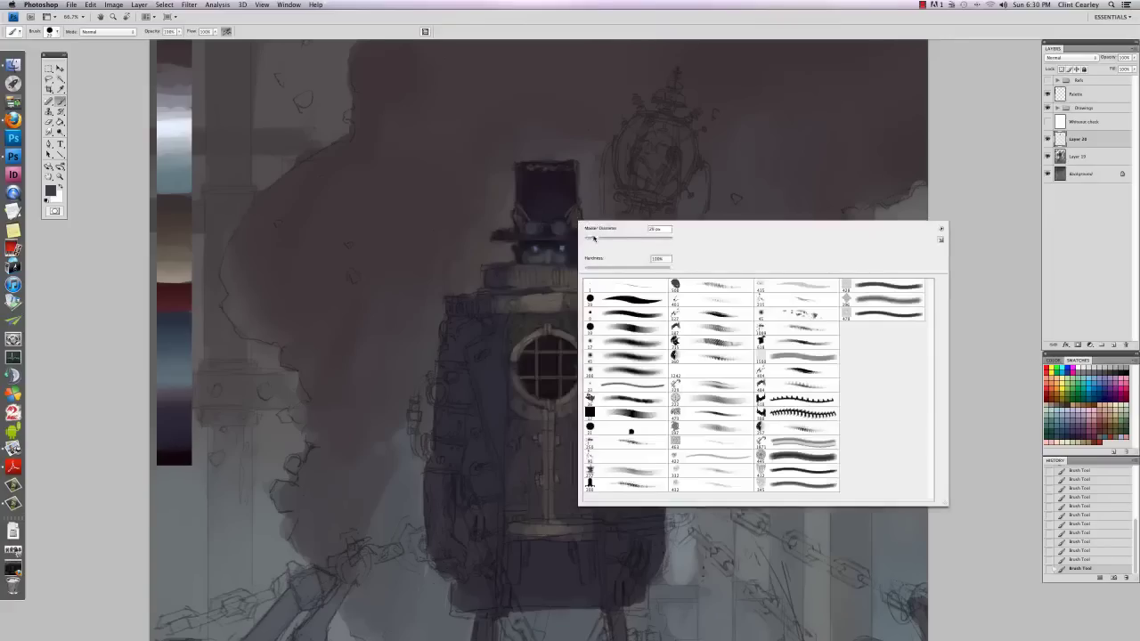
pyautogui.click(592, 239)
pyautogui.press('Return')
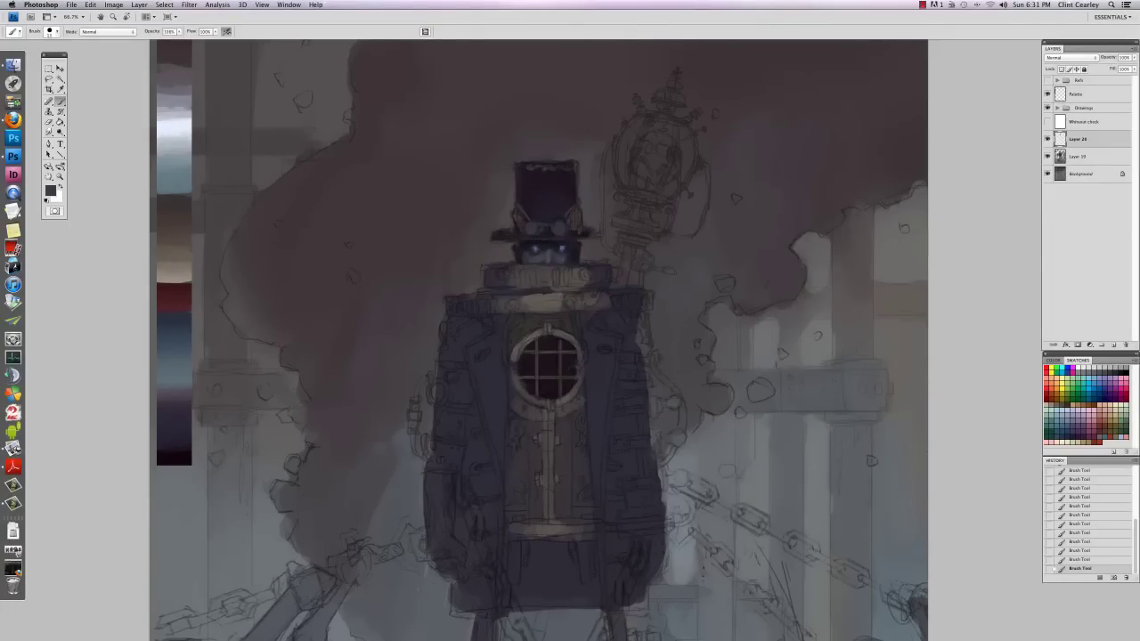
# Step: Paint dark shadow lines and sampled palette brown over the figure's collar rings, adjusting the brush size
pyautogui.keyDown('alt'); pyautogui.click(546, 189); pyautogui.keyUp('alt')
pyautogui.moveTo(494, 289); pyautogui.dragTo(526, 289)
pyautogui.keyDown('alt'); pyautogui.click(186, 202); pyautogui.keyUp('alt')
pyautogui.rightClick(583, 294)
pyautogui.press('Return')
pyautogui.moveTo(582, 275); pyautogui.dragTo(581, 286)
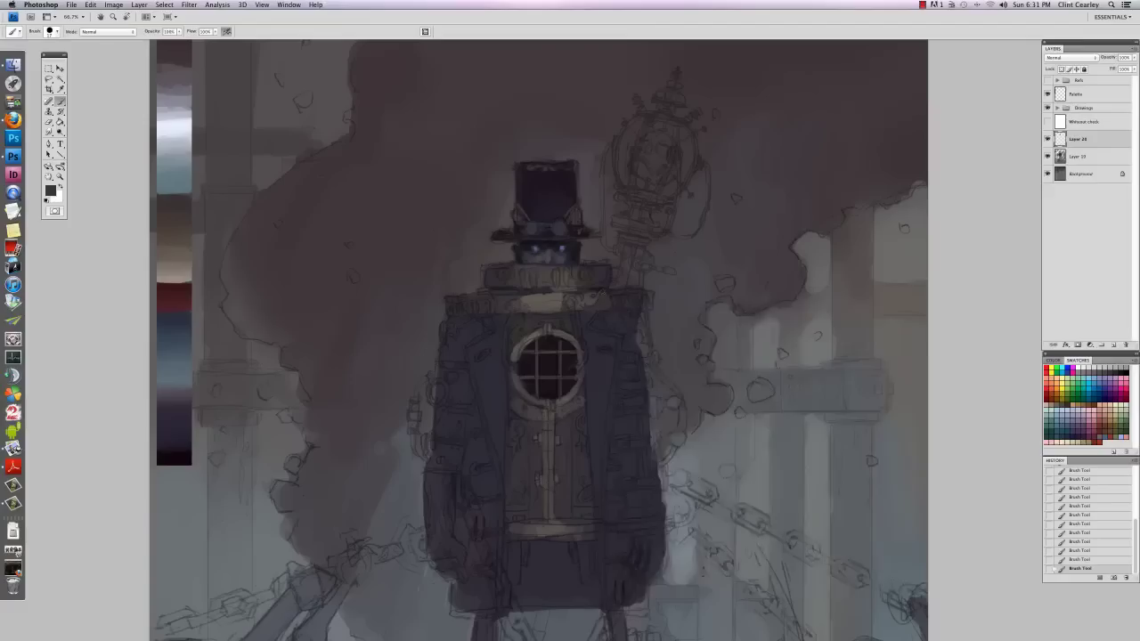
pyautogui.rightClick(604, 307)
pyautogui.moveTo(621, 325); pyautogui.dragTo(624, 325)
pyautogui.press('Return')
pyautogui.moveTo(636, 436); pyautogui.dragTo(585, 398)
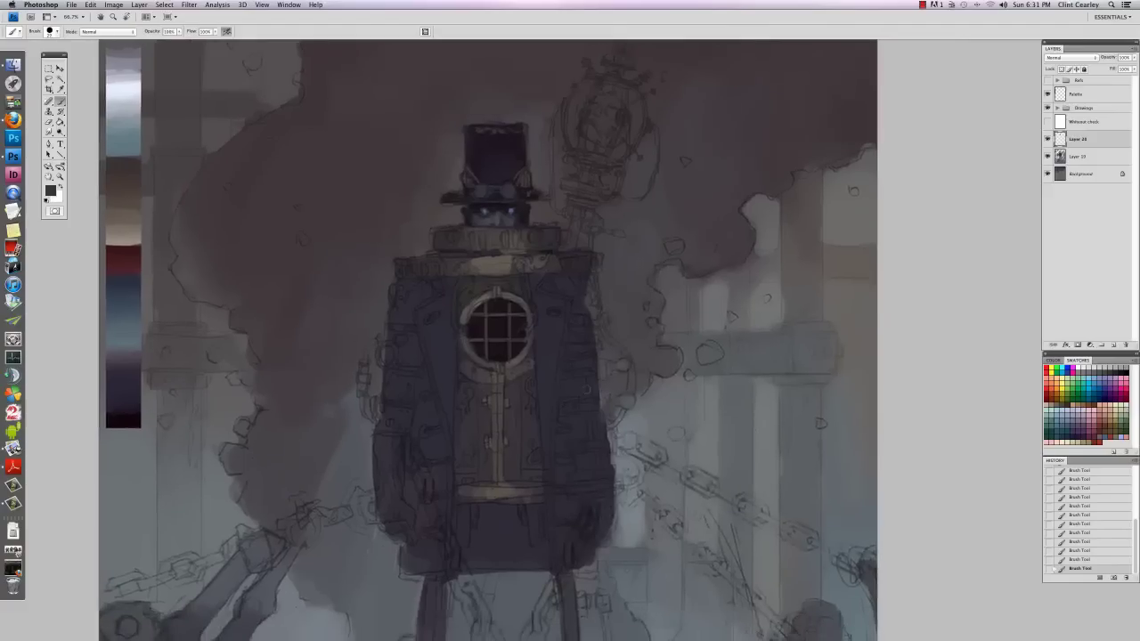
pyautogui.press('w')
pyautogui.click(565, 383)
pyautogui.press('b')
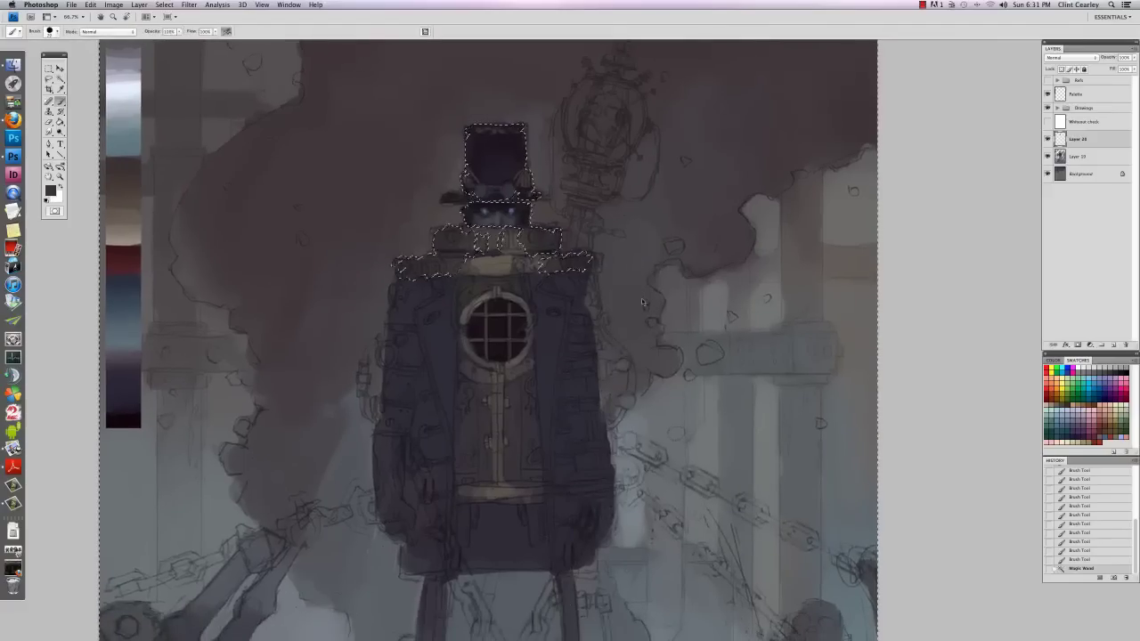
pyautogui.hotkey('ctrl', 'd')
# Step: Select the coat area on the painted colour layer with the Magic Wand and hide the selection outline
pyautogui.click(1077, 156)
pyautogui.click(561, 295)
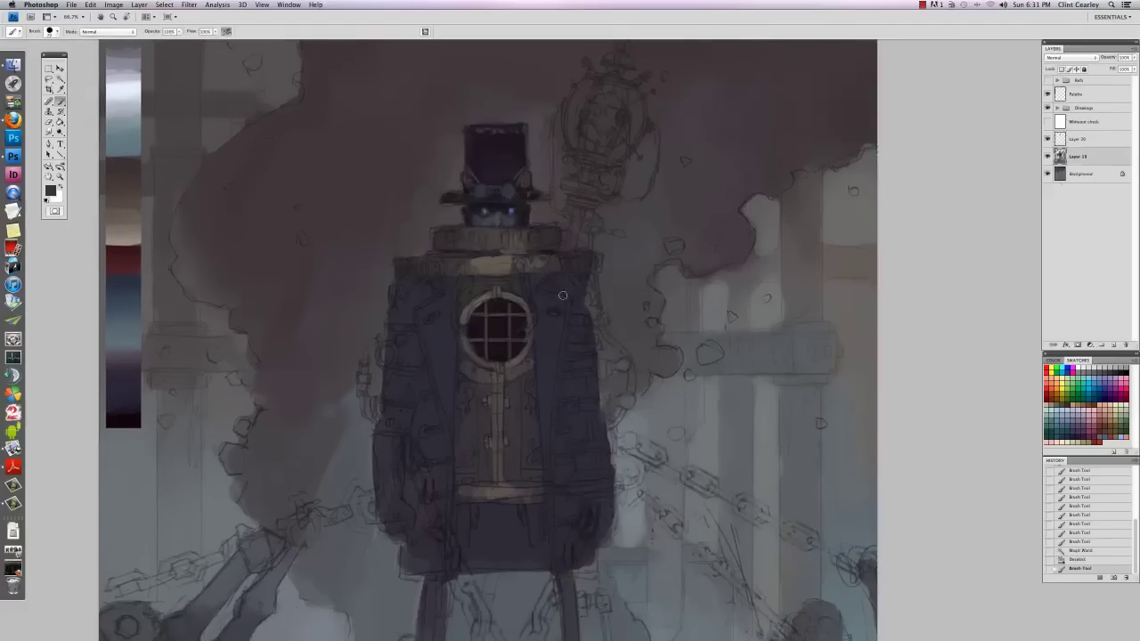
pyautogui.press('w')
pyautogui.click(561, 313)
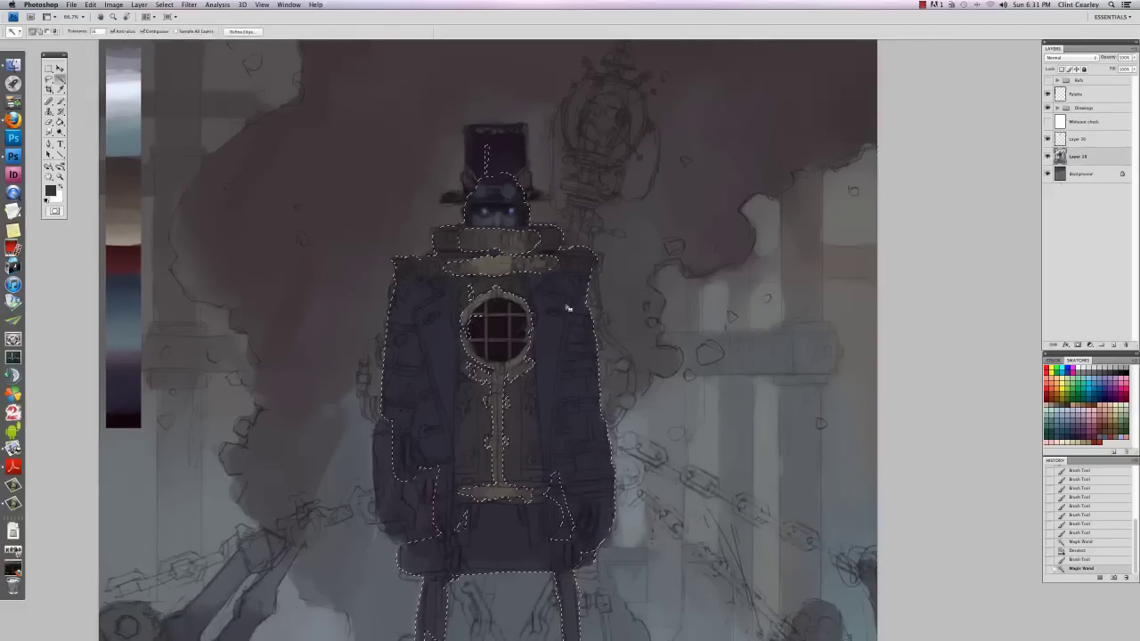
pyautogui.press('super+minus')
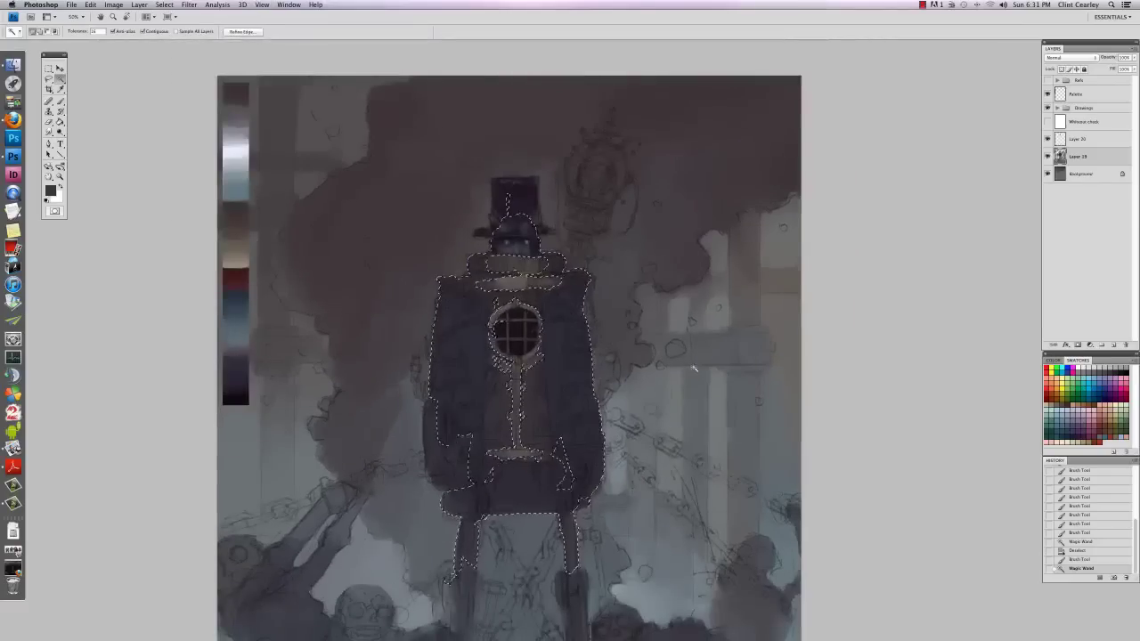
pyautogui.press('super+h')
pyautogui.press('v')
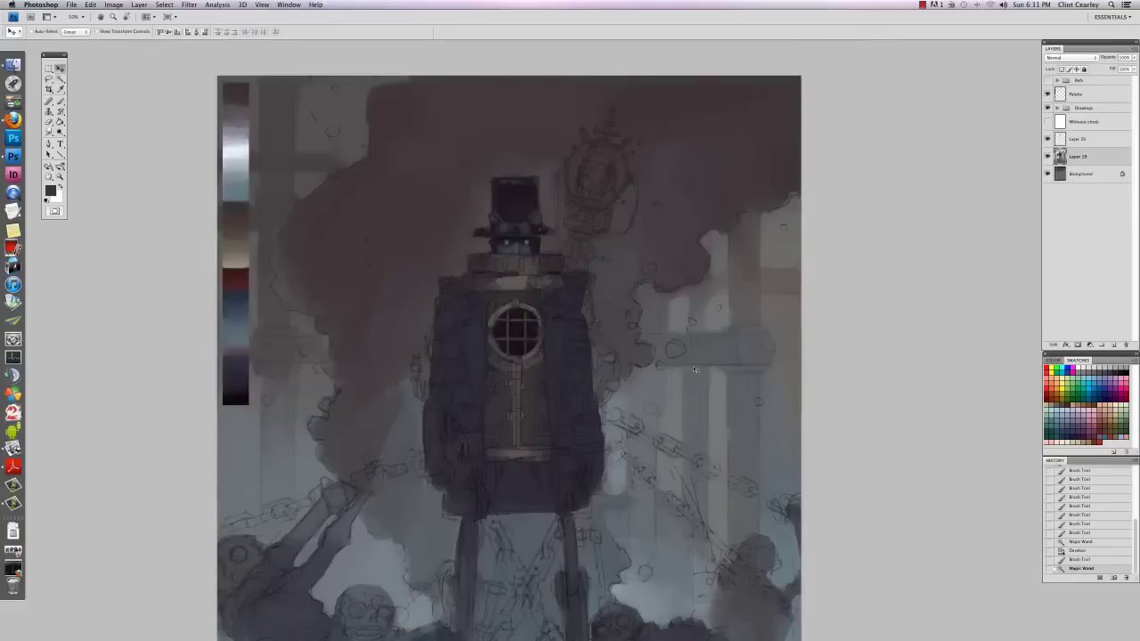
# Step: Apply Hue/Saturation to the selected coat with hue -17, saturation -58 and lightness -20, and clear the selection
pyautogui.press('super+u')
pyautogui.moveTo(843, 166); pyautogui.dragTo(835, 171)
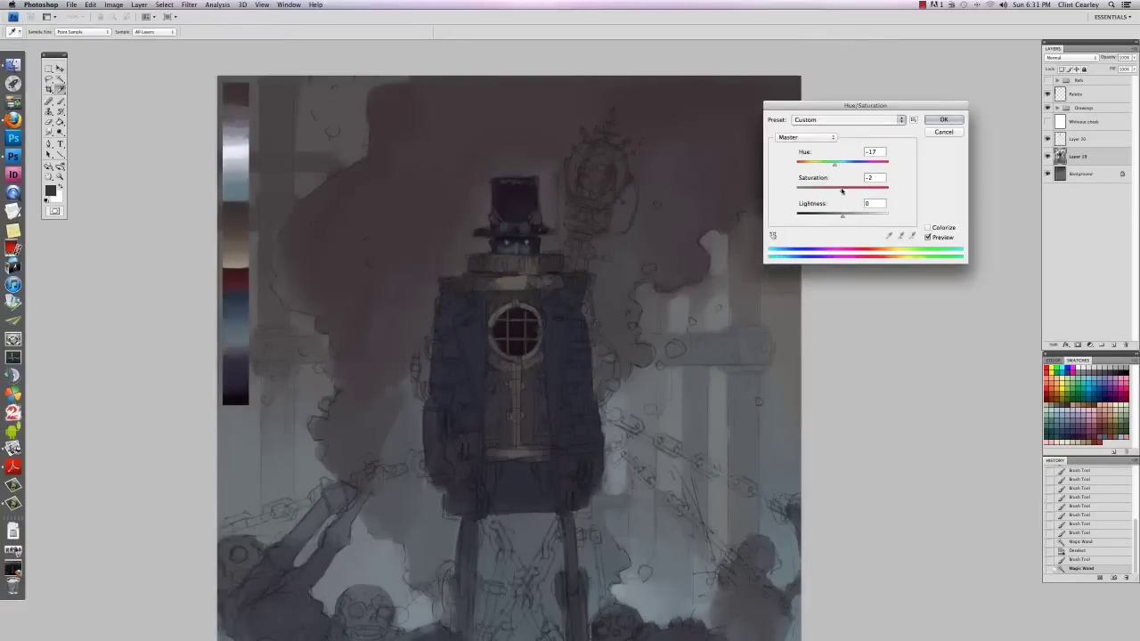
pyautogui.click(820, 190)
pyautogui.moveTo(842, 215); pyautogui.dragTo(817, 195)
pyautogui.click(820, 190)
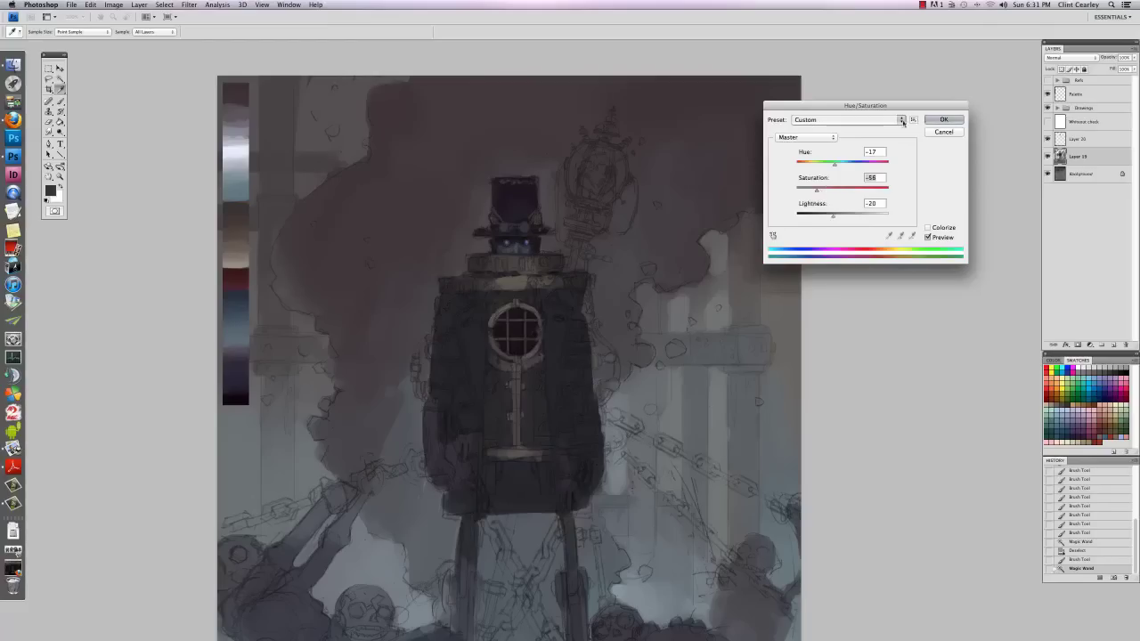
pyautogui.click(946, 121)
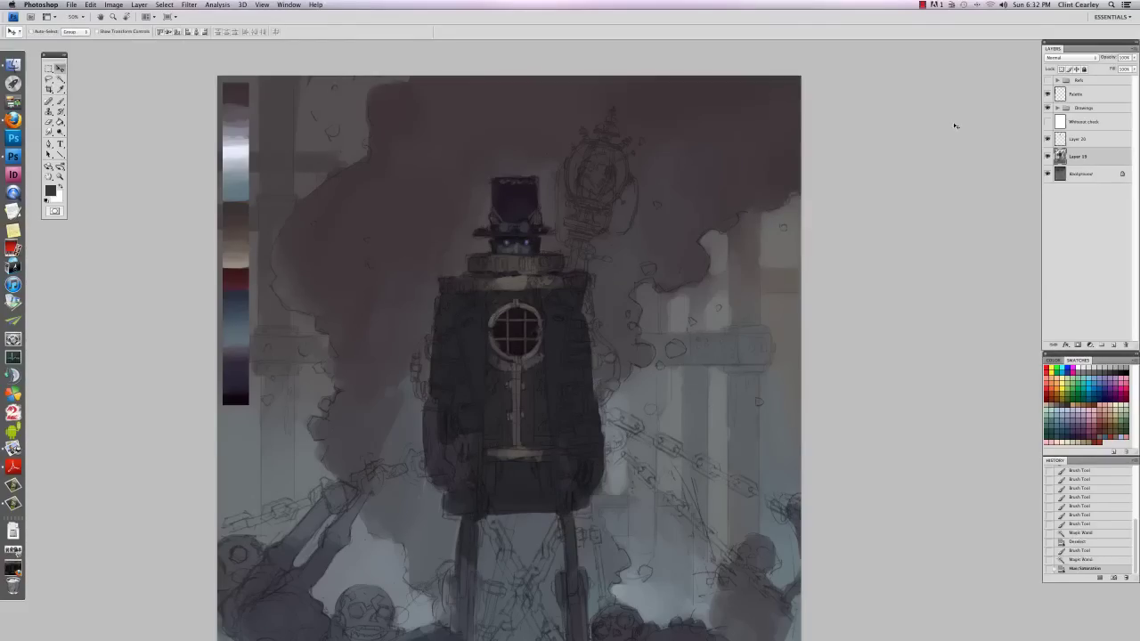
pyautogui.hotkey('ctrl', 'd')
# Step: Select the top hat's crown on the detail layer with the Magic Wand and shift its hue slightly toward negative
pyautogui.click(1080, 139)
pyautogui.press('w')
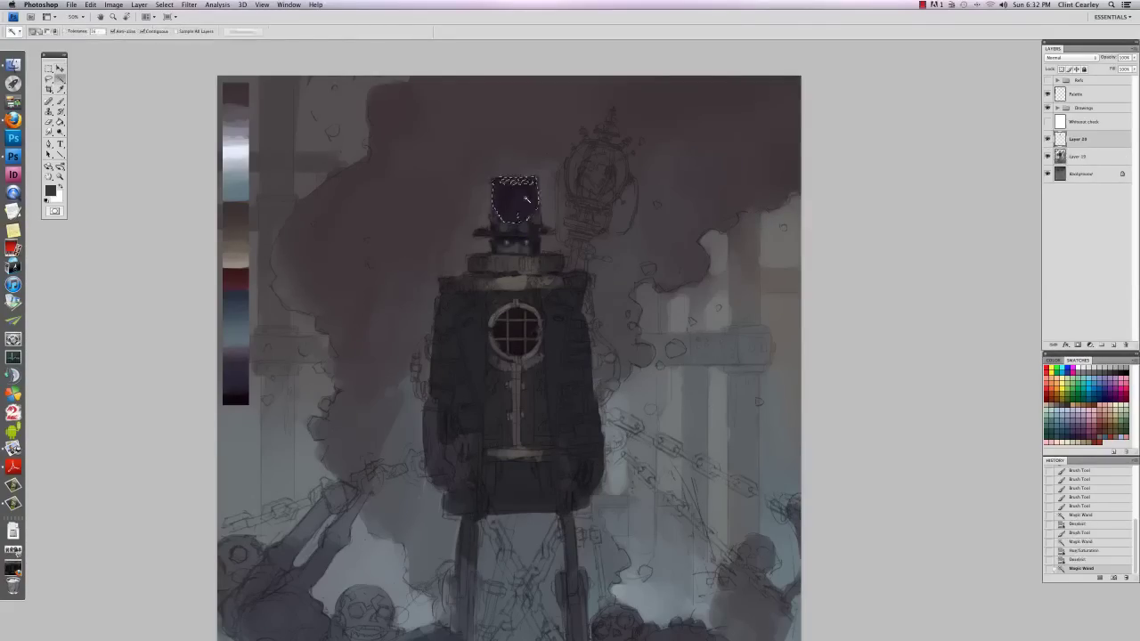
pyautogui.click(545, 220)
pyautogui.hotkey('ctrl', 'u')
pyautogui.moveTo(842, 163)
pyautogui.mouseDown()
pyautogui.moveTo(812, 163)
pyautogui.moveTo(836, 165)
pyautogui.mouseUp()
pyautogui.click(944, 119)
# Step: Reselect the coat on the painted colour layer, refine the selection with the Lasso, and apply a Hue/Saturation adjustment
pyautogui.click(1079, 157)
pyautogui.hotkey('ctrl', 'd')
pyautogui.click(570, 308)
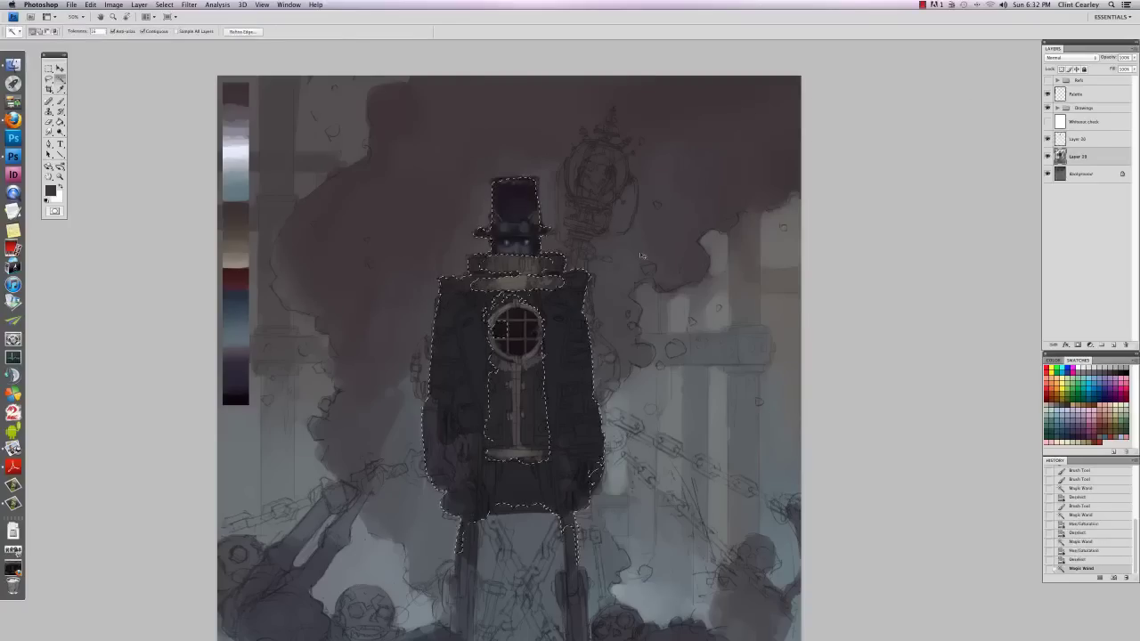
pyautogui.press('l')
pyautogui.hotkey('ctrl', 'u')
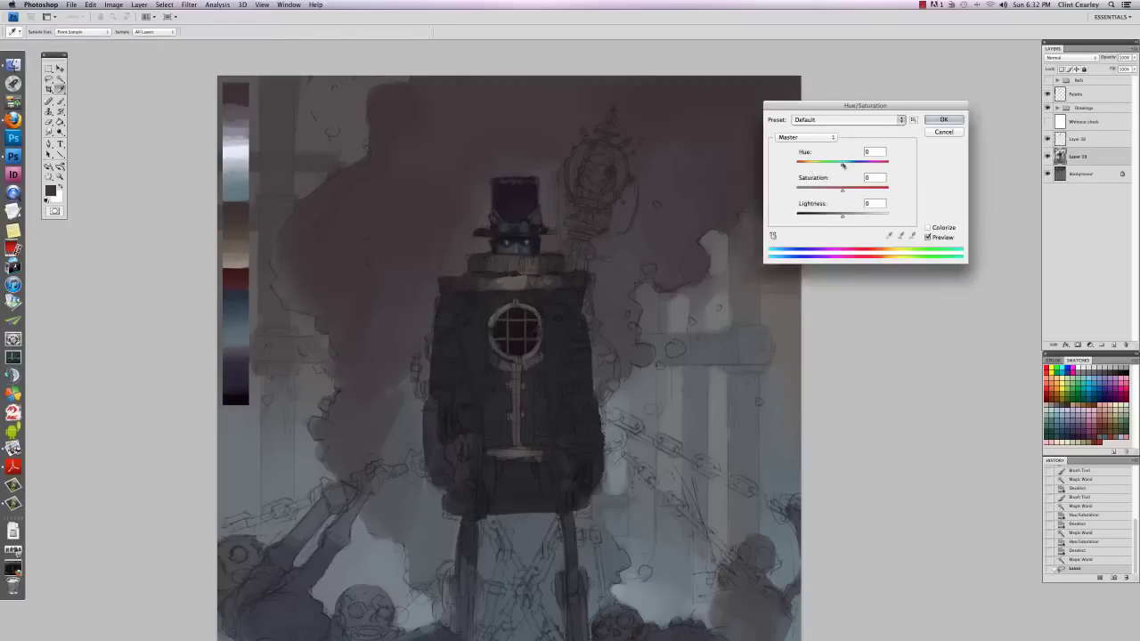
pyautogui.moveTo(842, 164); pyautogui.dragTo(842, 169)
pyautogui.press('Return')
pyautogui.hotkey('ctrl', 'd')
# Step: On the detail layer, paint the figure's vest brown and the panel below it dark blue with sampled colours
pyautogui.hotkey('ctrl', '-')
pyautogui.hotkey('ctrl', '-')
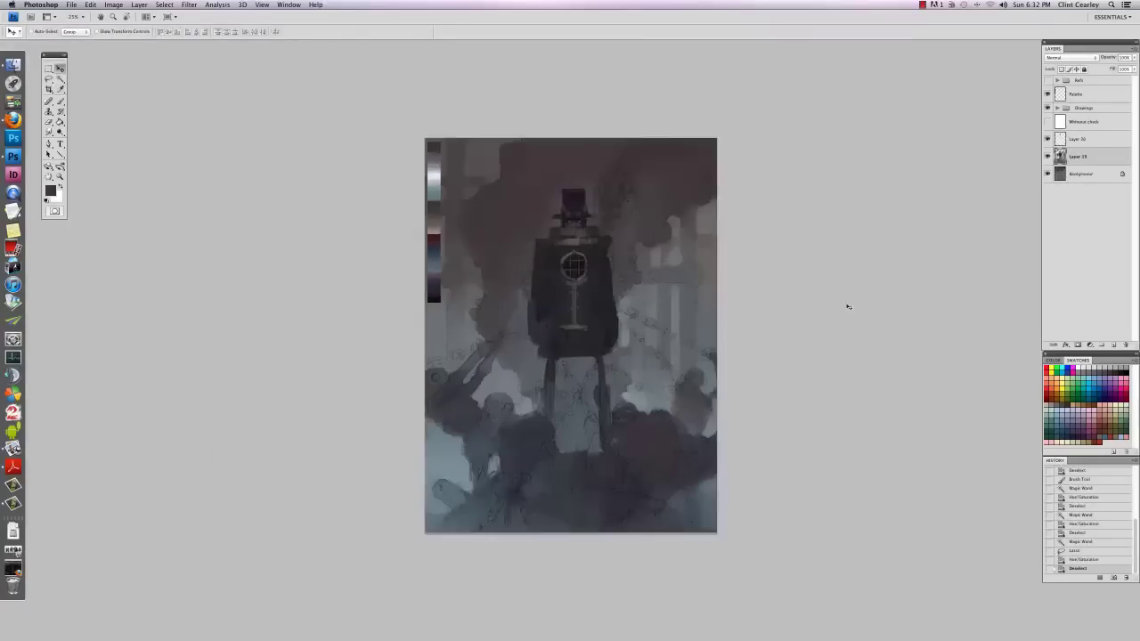
pyautogui.hotkey('ctrl', '+')
pyautogui.hotkey('ctrl', '+')
pyautogui.moveTo(616, 221); pyautogui.dragTo(570, 280)
pyautogui.press('b')
pyautogui.click(1077, 141)
pyautogui.press('super+plus')
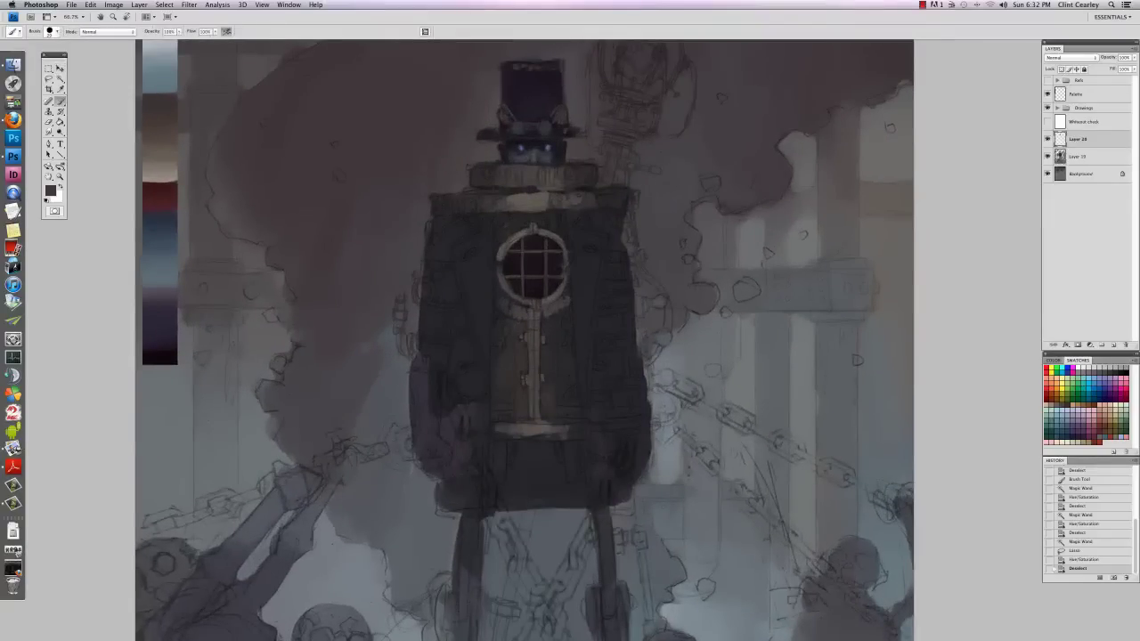
pyautogui.moveTo(520, 446)
pyautogui.mouseDown()
pyautogui.moveTo(518, 478)
pyautogui.moveTo(520, 433)
pyautogui.moveTo(545, 438)
pyautogui.mouseUp()
pyautogui.keyDown('alt'); pyautogui.click(520, 463); pyautogui.keyUp('alt')
pyautogui.keyDown('alt'); pyautogui.click(523, 423); pyautogui.keyUp('alt')
pyautogui.moveTo(542, 280); pyautogui.dragTo(532, 327)
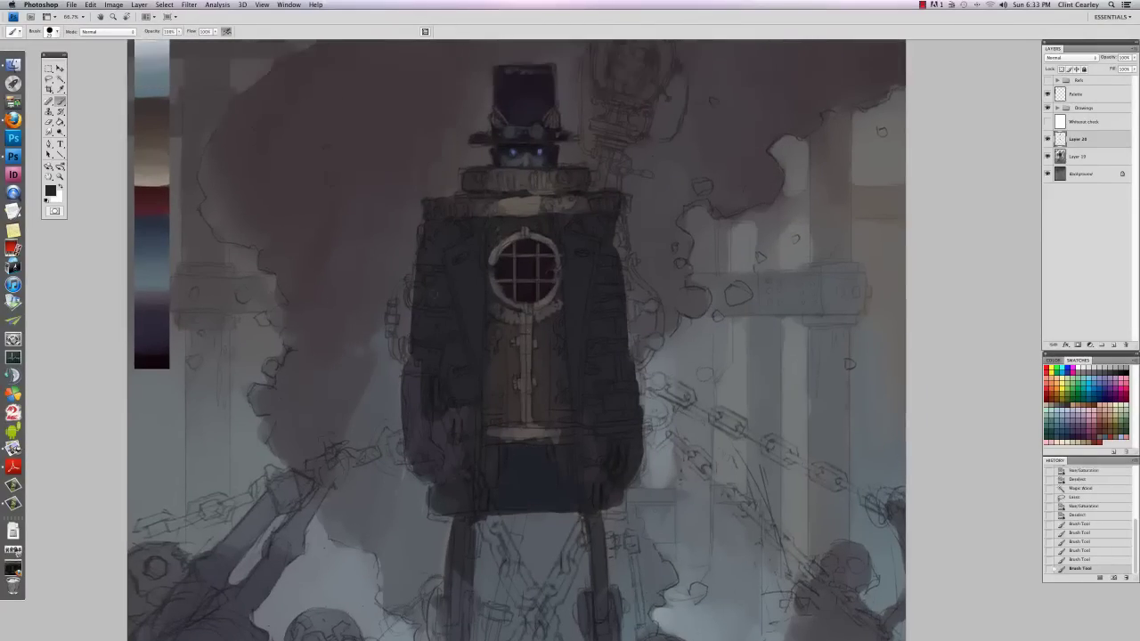
# Step: Paint the coat lapel beside the round chest grille in a lighter grey sampled from the coat
pyautogui.keyDown('alt'); pyautogui.click(467, 263); pyautogui.keyUp('alt')
pyautogui.moveTo(462, 260); pyautogui.dragTo(458, 287)
pyautogui.keyDown('alt'); pyautogui.click(456, 271); pyautogui.keyUp('alt')
pyautogui.moveTo(458, 272); pyautogui.dragTo(462, 294)
pyautogui.moveTo(461, 278); pyautogui.dragTo(466, 301)
pyautogui.moveTo(465, 283); pyautogui.dragTo(470, 308)
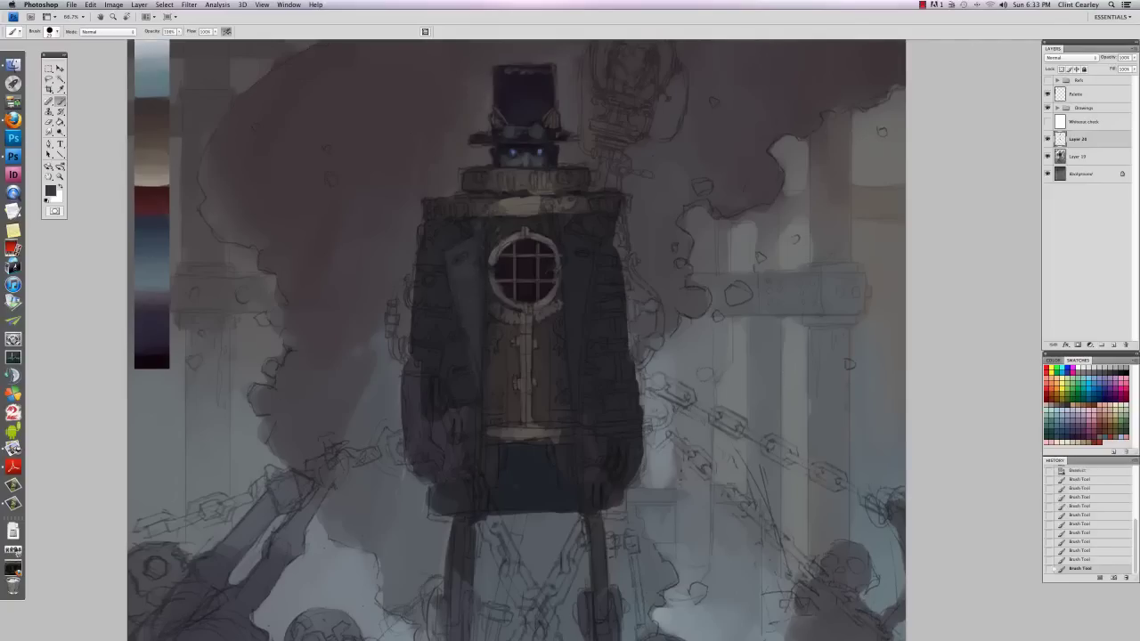
# Step: Paint the opposite coat lapel, across the chest grille, in the same lighter grey
pyautogui.moveTo(590, 240); pyautogui.dragTo(575, 392)
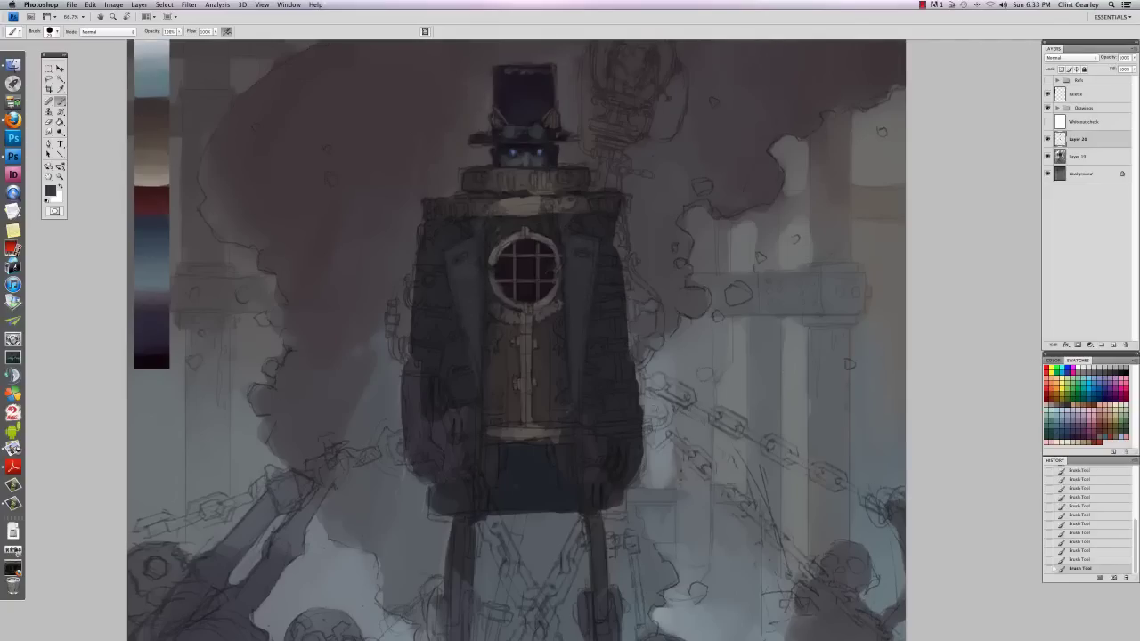
pyautogui.rightClick(668, 365)
pyautogui.moveTo(768, 375); pyautogui.dragTo(764, 375)
pyautogui.press('Return')
pyautogui.moveTo(722, 206); pyautogui.dragTo(662, 264)
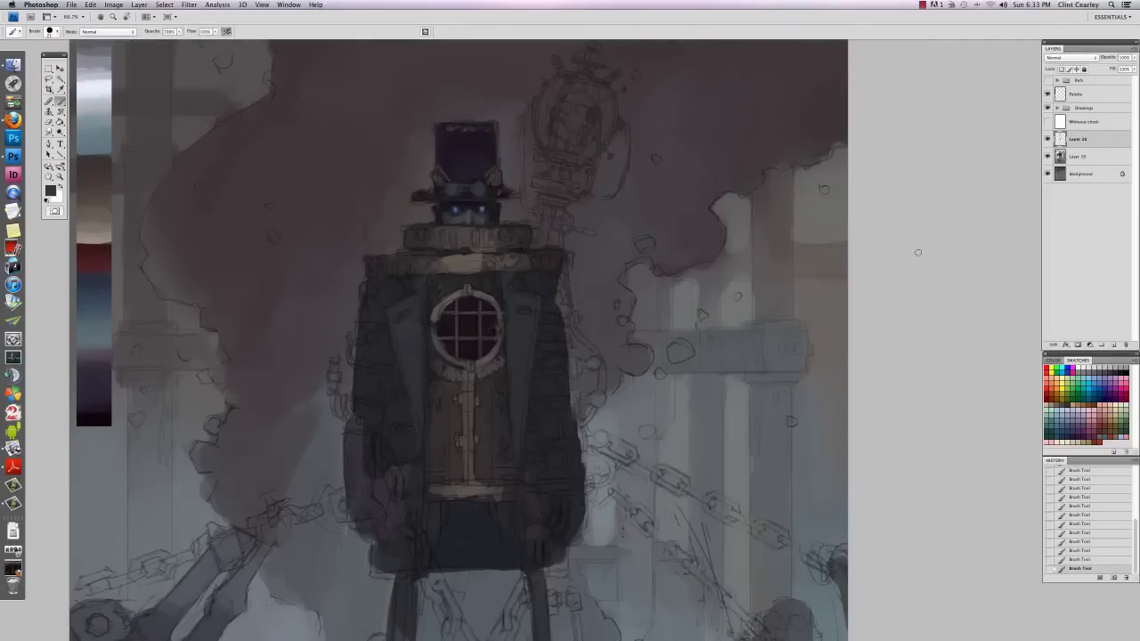
# Step: Select the dark openings of the round chest grille with the Magic Wand on the painted colour layer and hide the selection edges
pyautogui.press('w')
pyautogui.click(487, 338)
pyautogui.press('super+d')
pyautogui.click(1078, 157)
pyautogui.click(468, 327)
pyautogui.keyDown('shift'); pyautogui.click(469, 350); pyautogui.keyUp('shift')
pyautogui.keyDown('shift'); pyautogui.click(491, 333); pyautogui.keyUp('shift')
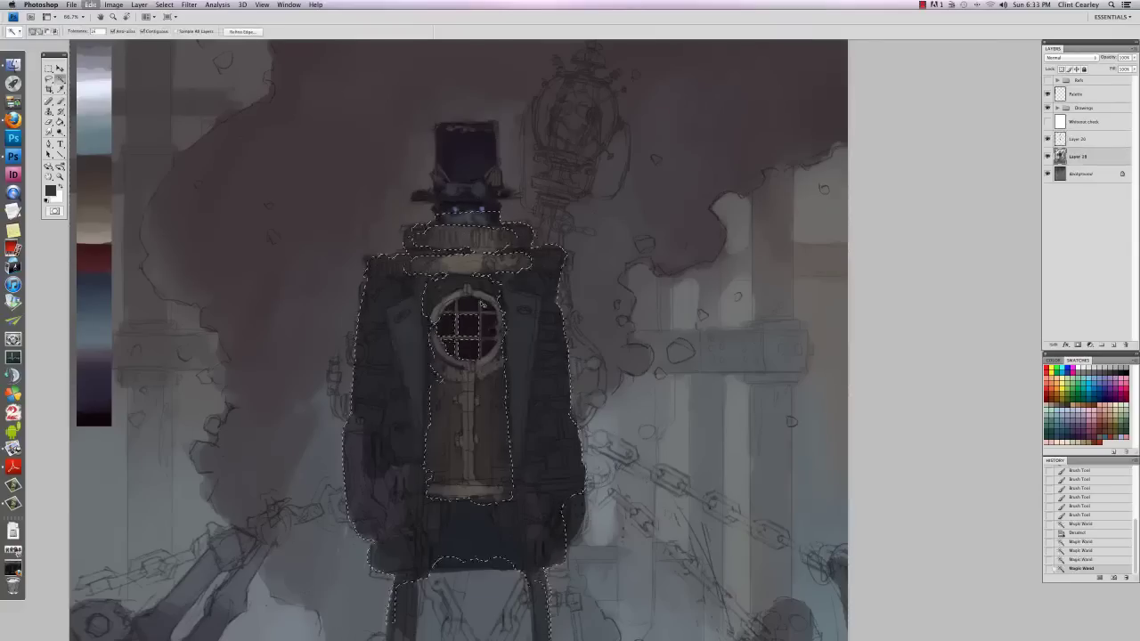
pyautogui.keyDown('shift'); pyautogui.click(450, 312); pyautogui.keyUp('shift')
pyautogui.keyDown('shift'); pyautogui.click(447, 328); pyautogui.keyUp('shift')
pyautogui.keyDown('shift'); pyautogui.click(468, 305); pyautogui.keyUp('shift')
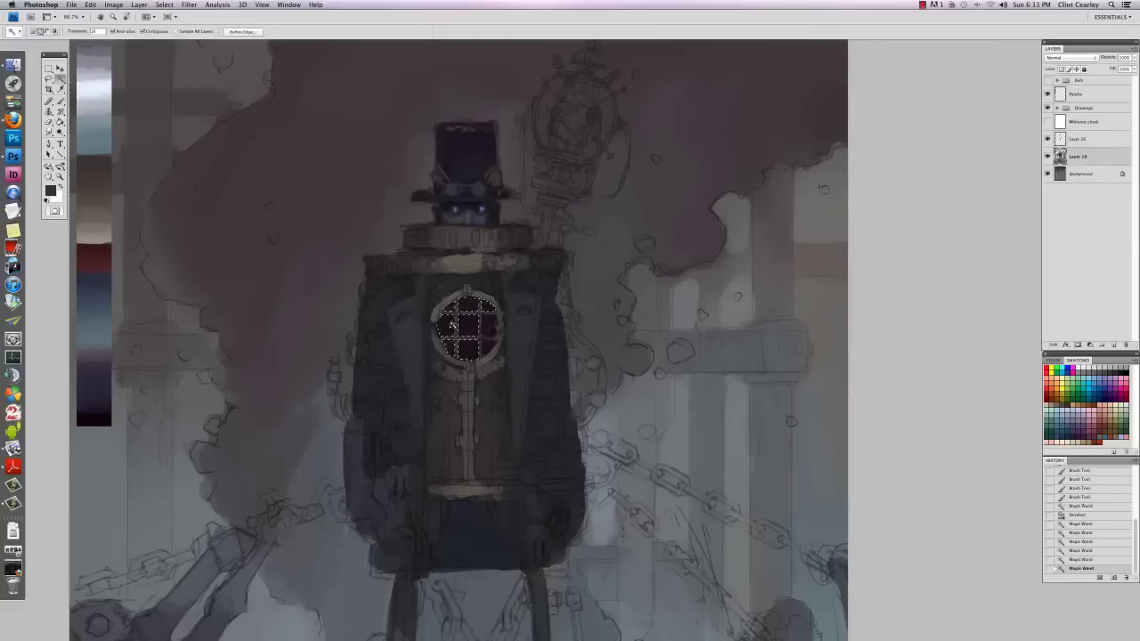
pyautogui.keyDown('shift'); pyautogui.click(487, 307); pyautogui.keyUp('shift')
pyautogui.keyDown('shift'); pyautogui.click(488, 327); pyautogui.keyUp('shift')
pyautogui.press('super+h')
# Step: On the detail layer, paint a blue glow in the lower grille openings with blue sampled from the face
pyautogui.press('b')
pyautogui.click(1078, 139)
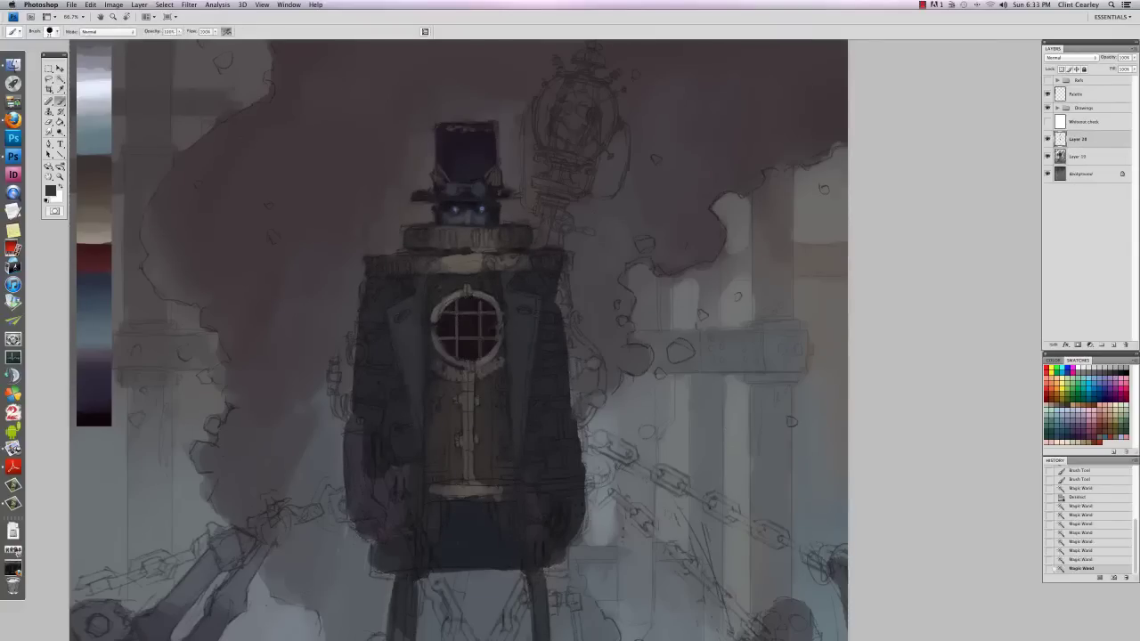
pyautogui.keyDown('alt'); pyautogui.click(482, 207); pyautogui.keyUp('alt')
pyautogui.rightClick(470, 343)
pyautogui.moveTo(492, 357)
pyautogui.mouseDown()
pyautogui.moveTo(504, 354)
pyautogui.moveTo(462, 354)
pyautogui.mouseUp()
pyautogui.moveTo(469, 343)
pyautogui.mouseDown()
pyautogui.moveTo(470, 355)
pyautogui.moveTo(453, 355)
pyautogui.mouseUp()
pyautogui.moveTo(455, 344)
pyautogui.mouseDown()
pyautogui.moveTo(456, 354)
pyautogui.moveTo(501, 363)
pyautogui.moveTo(474, 359)
pyautogui.mouseUp()
pyautogui.rightClick(486, 346)
pyautogui.rightClick(499, 340)
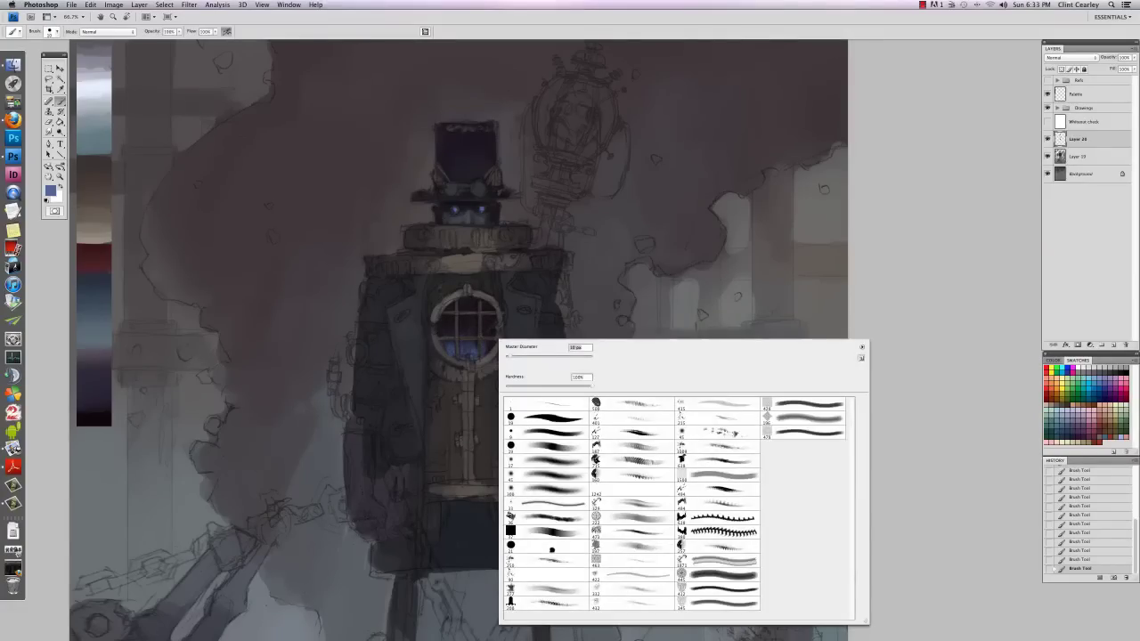
pyautogui.press('Return')
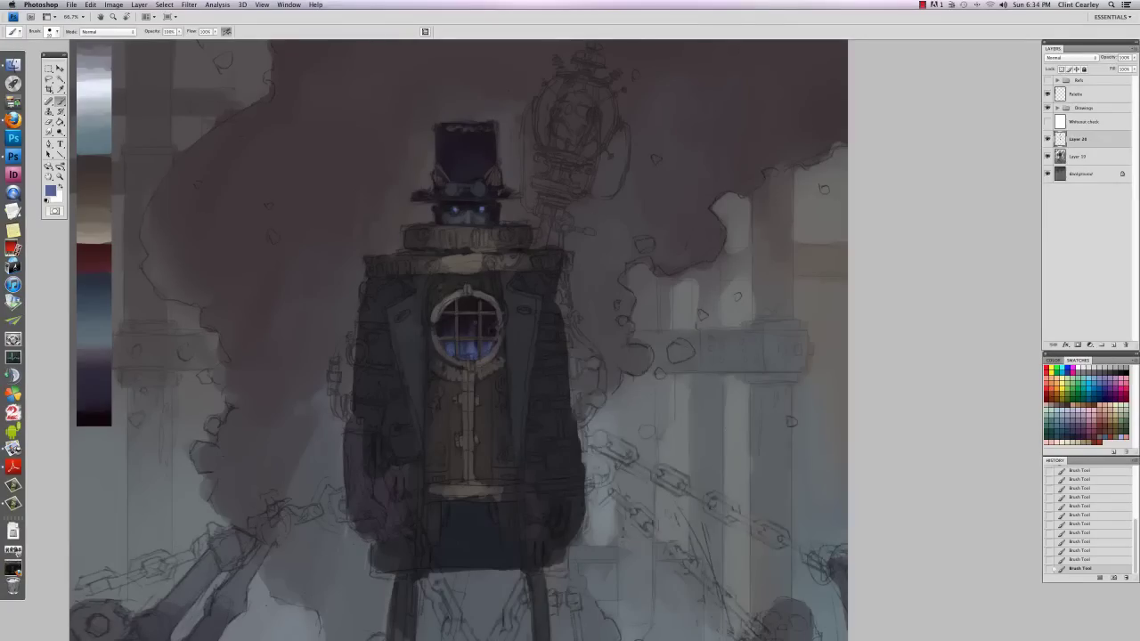
# Step: Spread the blue glow upward inside the chest grille with a large soft brush and drop the selection
pyautogui.rightClick(493, 347)
pyautogui.moveTo(505, 365); pyautogui.dragTo(510, 365)
pyautogui.click(492, 336)
pyautogui.rightClick(493, 335)
pyautogui.click(540, 488)
pyautogui.click(489, 344)
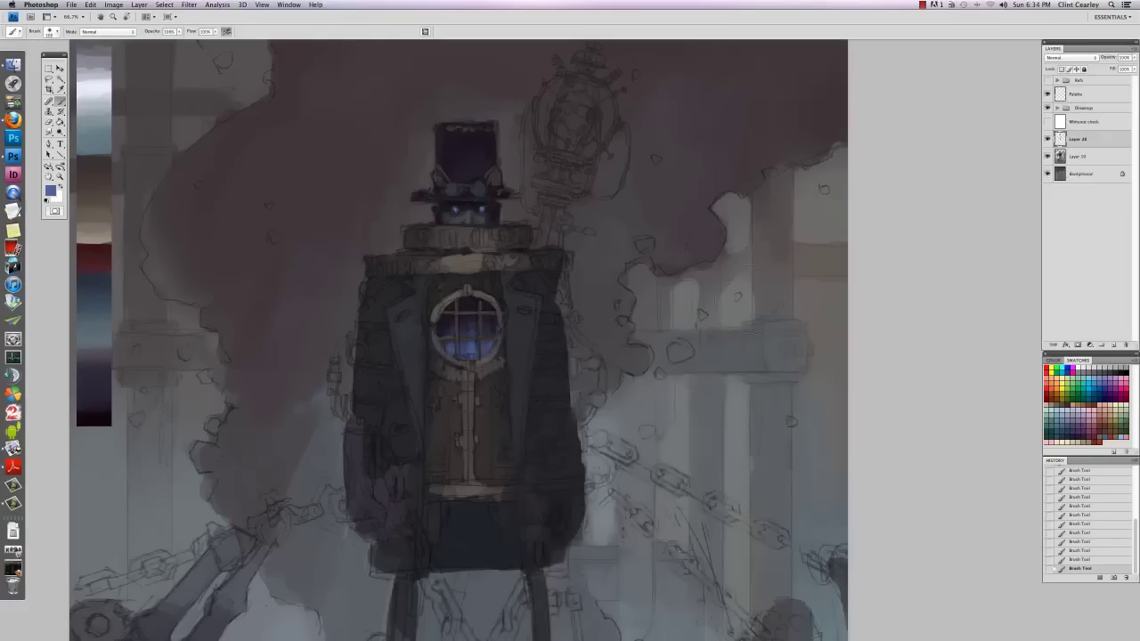
pyautogui.press('super+minus')
pyautogui.press('super+minus')
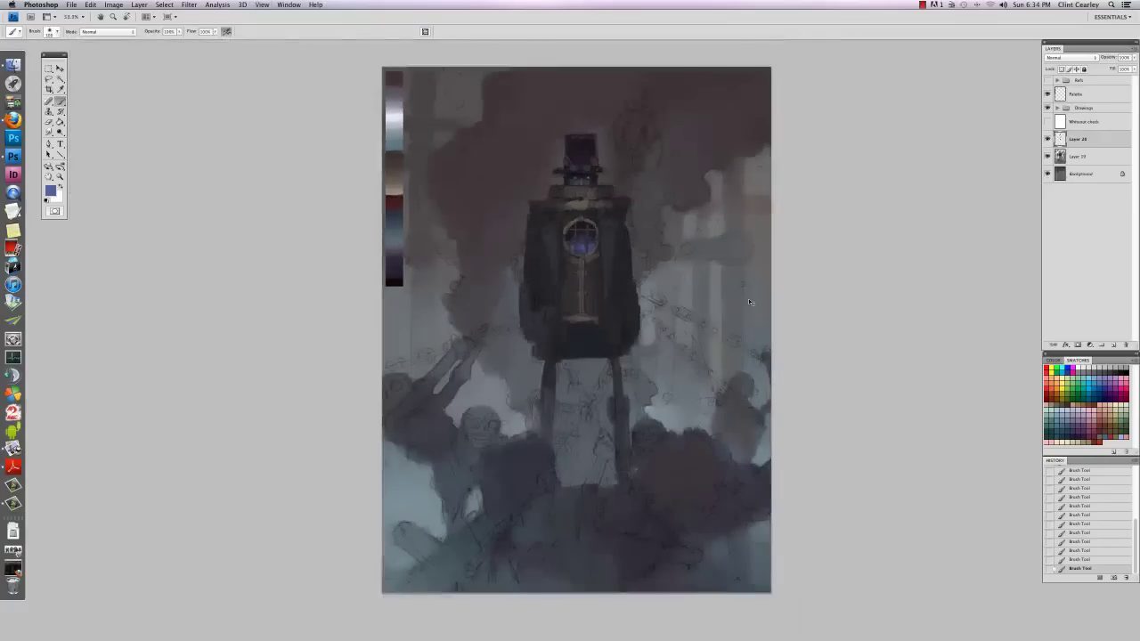
pyautogui.press('super+plus')
pyautogui.press('super+plus')
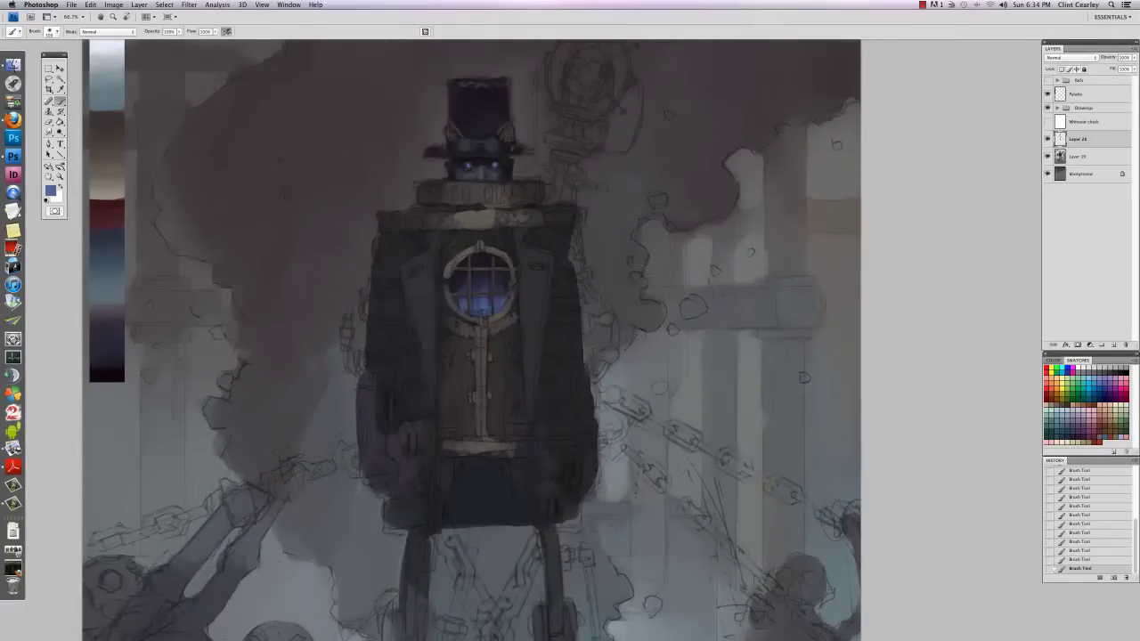
pyautogui.press('super+d')
# Step: Pick a brighter blue and paint three soft glowing orbs beside the coat sleeve, above the chains
pyautogui.rightClick(637, 360)
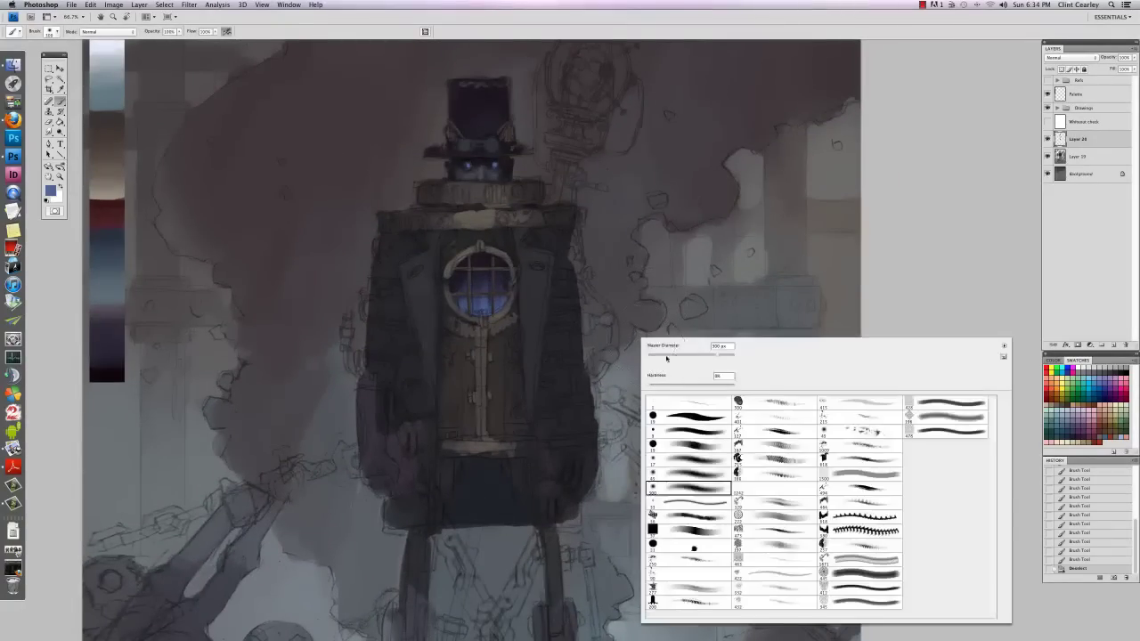
pyautogui.press('Escape')
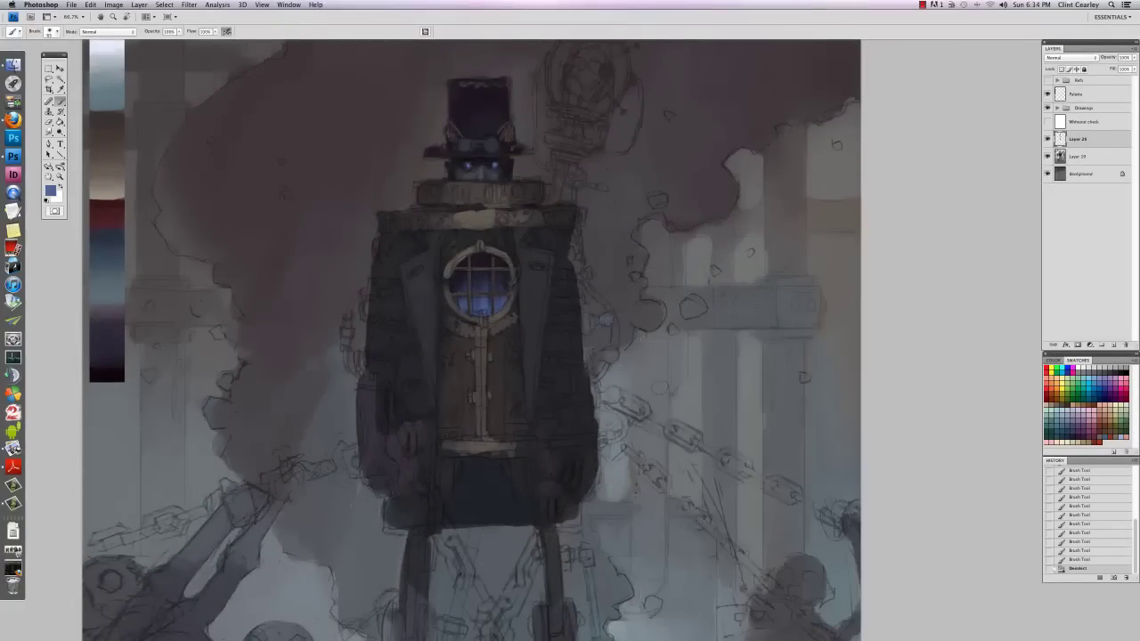
pyautogui.click(606, 318)
pyautogui.press('super+z')
pyautogui.click(51, 190)
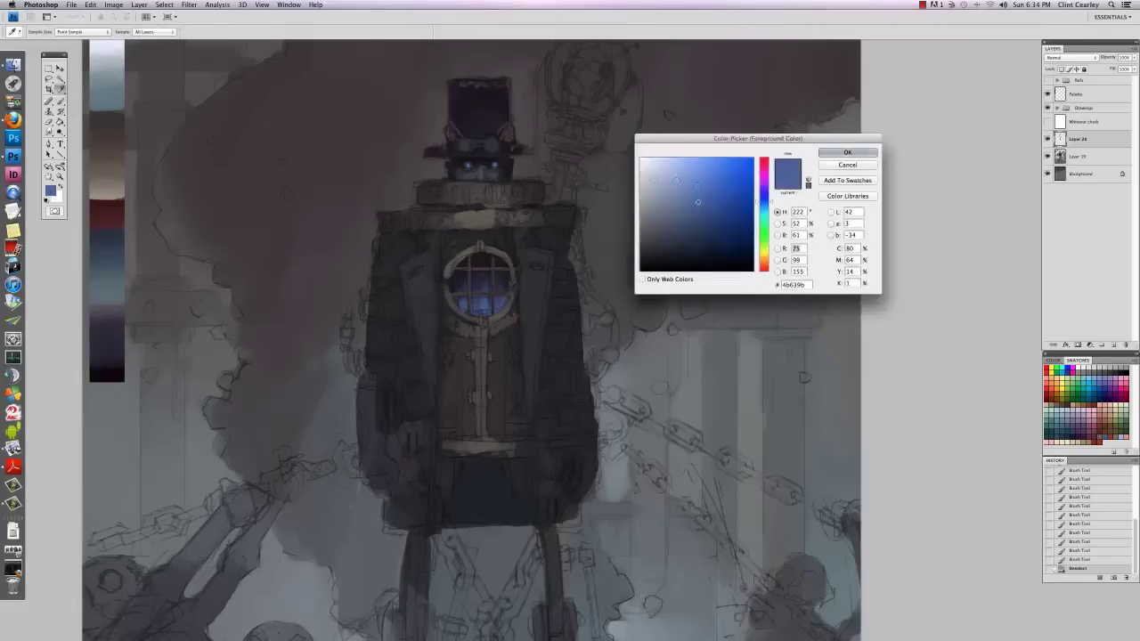
pyautogui.click(847, 153)
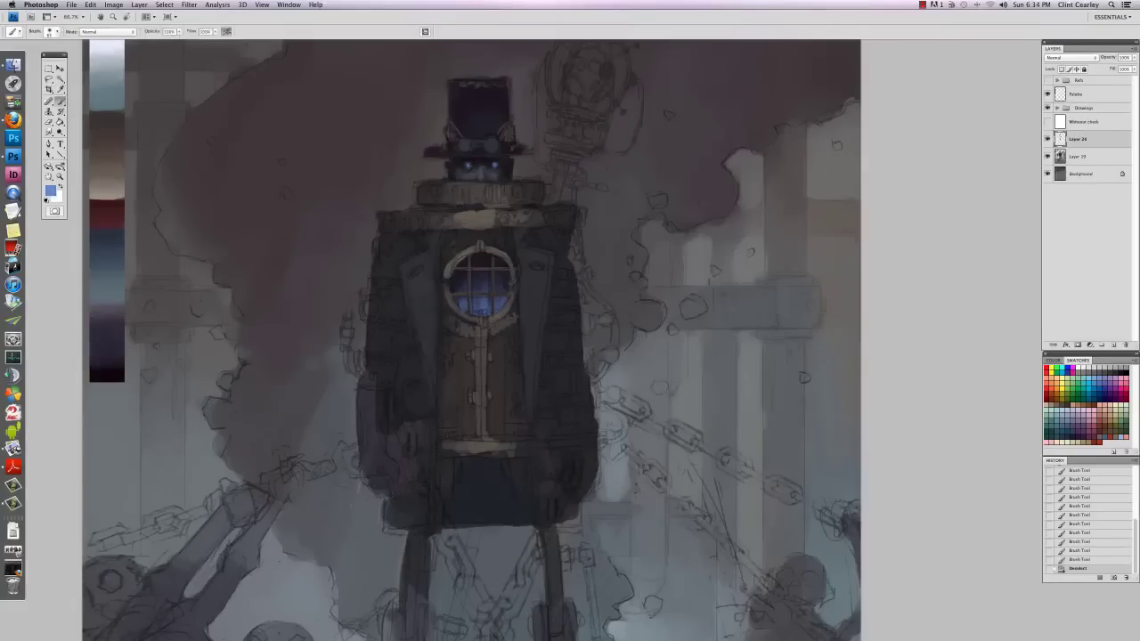
pyautogui.click(606, 318)
pyautogui.click(610, 354)
pyautogui.click(613, 394)
pyautogui.click(613, 395)
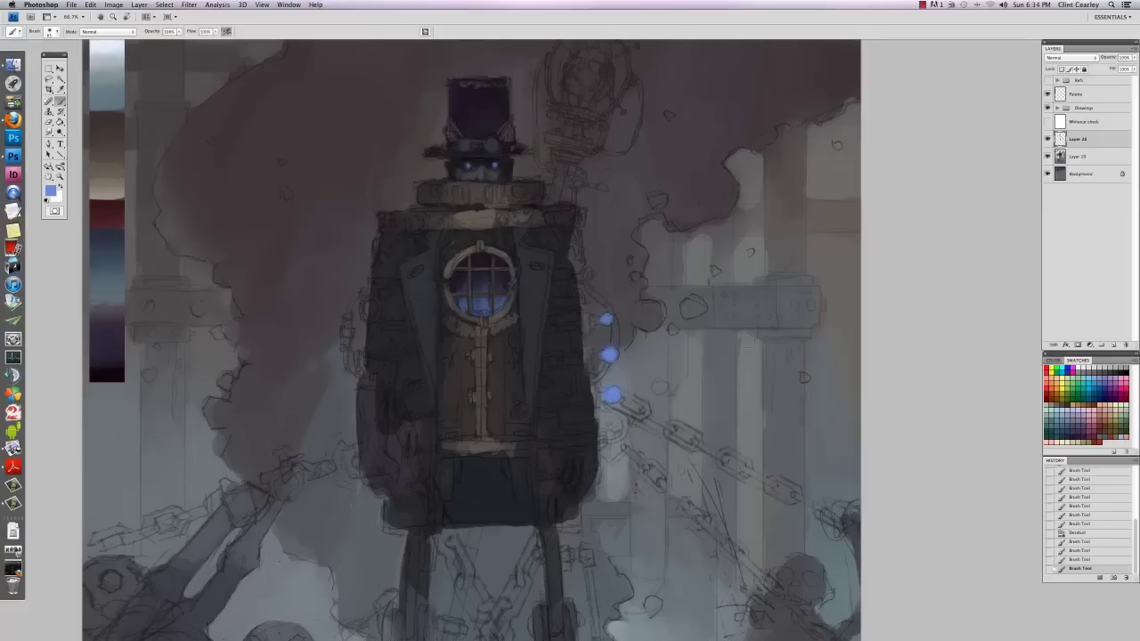
# Step: Fill the lantern's globe beside the top hat with blue using a hard round brush, and shade it with a sampled darker blue
pyautogui.moveTo(664, 210); pyautogui.dragTo(617, 363)
pyautogui.rightClick(579, 287)
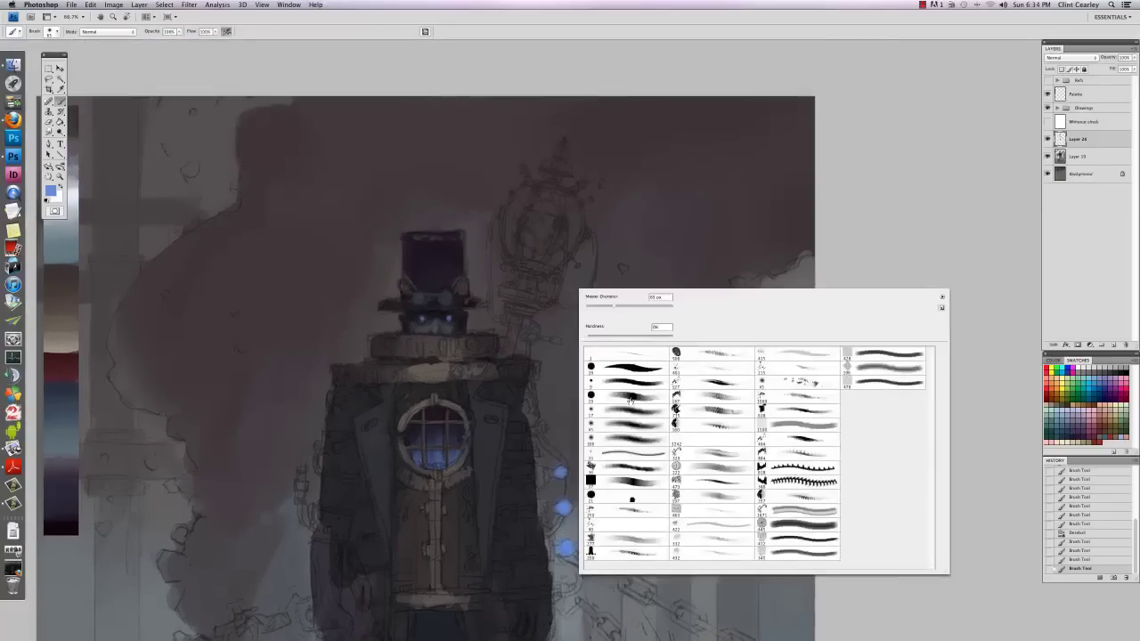
pyautogui.click(630, 398)
pyautogui.moveTo(597, 307); pyautogui.dragTo(601, 307)
pyautogui.click(563, 507)
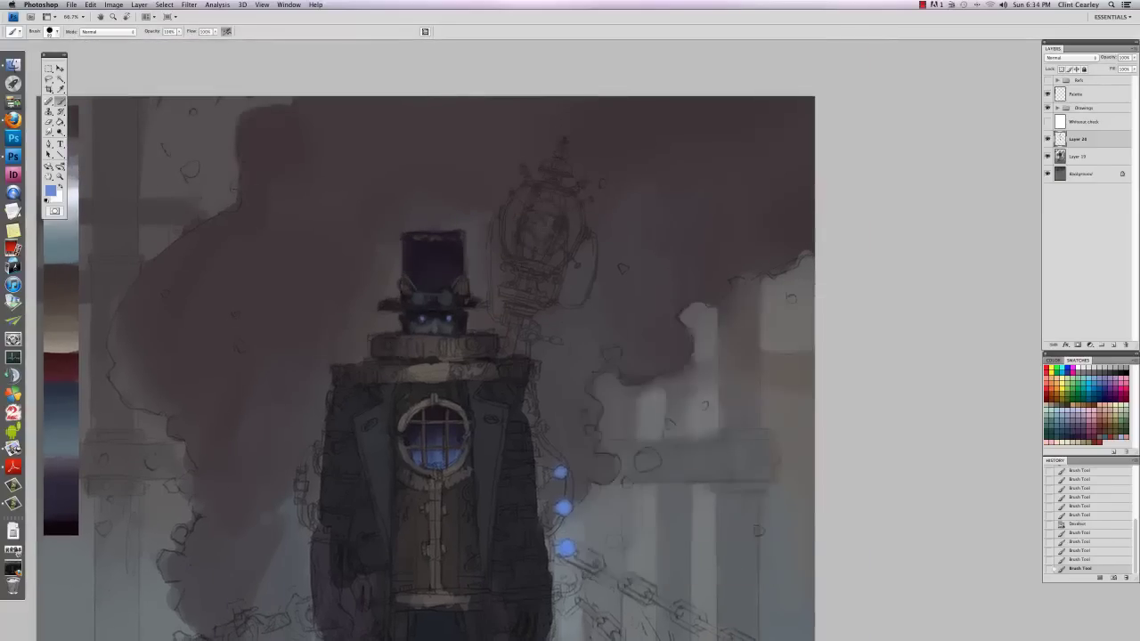
pyautogui.moveTo(511, 203)
pyautogui.mouseDown()
pyautogui.moveTo(513, 226)
pyautogui.moveTo(560, 233)
pyautogui.moveTo(538, 193)
pyautogui.moveTo(558, 198)
pyautogui.moveTo(514, 249)
pyautogui.moveTo(554, 260)
pyautogui.mouseUp()
pyautogui.keyDown('alt'); pyautogui.click(513, 217); pyautogui.keyUp('alt')
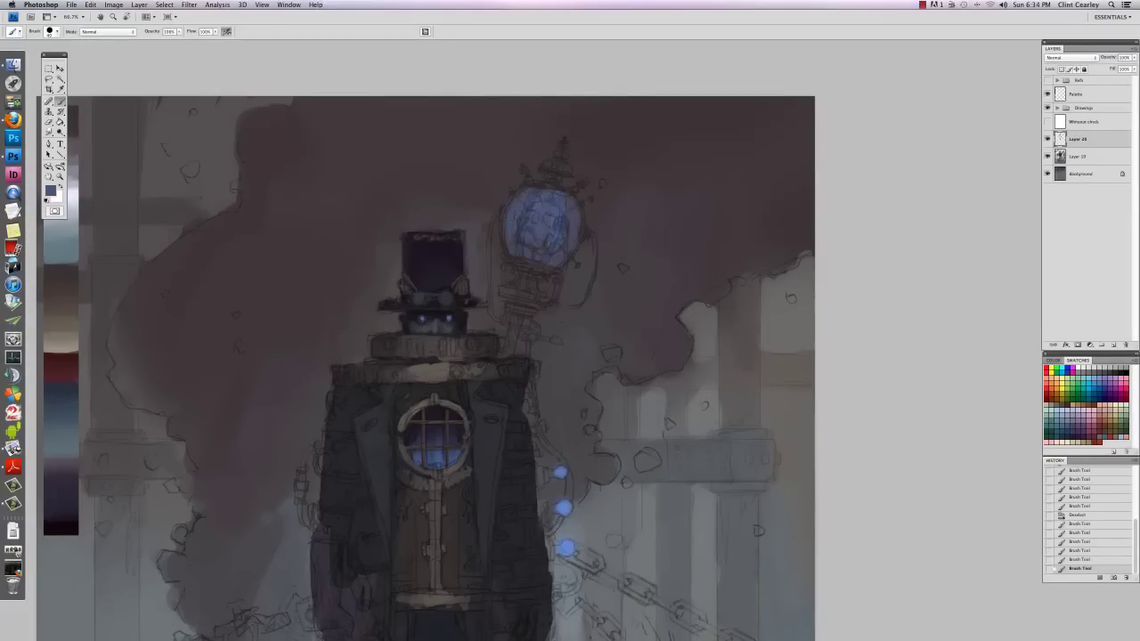
pyautogui.moveTo(527, 203); pyautogui.dragTo(524, 223)
# Step: Paint bright facial highlights inside the lantern globe with a smaller brush and blue sampled from a glowing orb
pyautogui.keyDown('alt'); pyautogui.click(567, 507); pyautogui.keyUp('alt')
pyautogui.rightClick(569, 236)
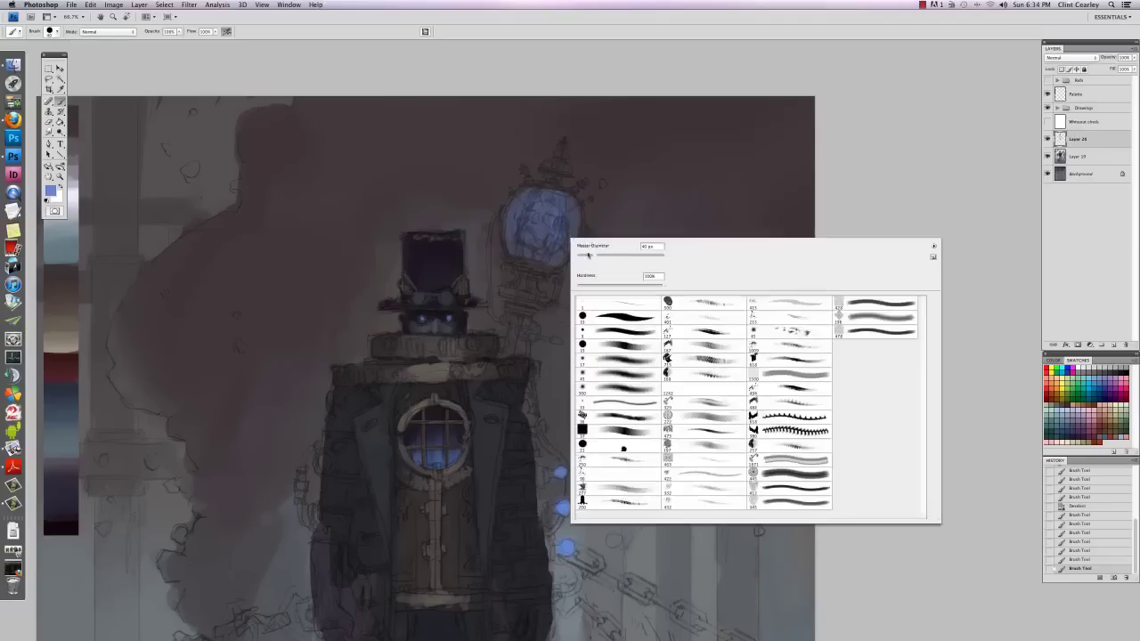
pyautogui.moveTo(590, 259); pyautogui.dragTo(584, 260)
pyautogui.click(549, 219)
pyautogui.moveTo(547, 217); pyautogui.dragTo(552, 223)
pyautogui.moveTo(552, 216)
pyautogui.mouseDown()
pyautogui.moveTo(536, 218)
pyautogui.moveTo(542, 250)
pyautogui.moveTo(551, 240)
pyautogui.mouseUp()
pyautogui.click(549, 219)
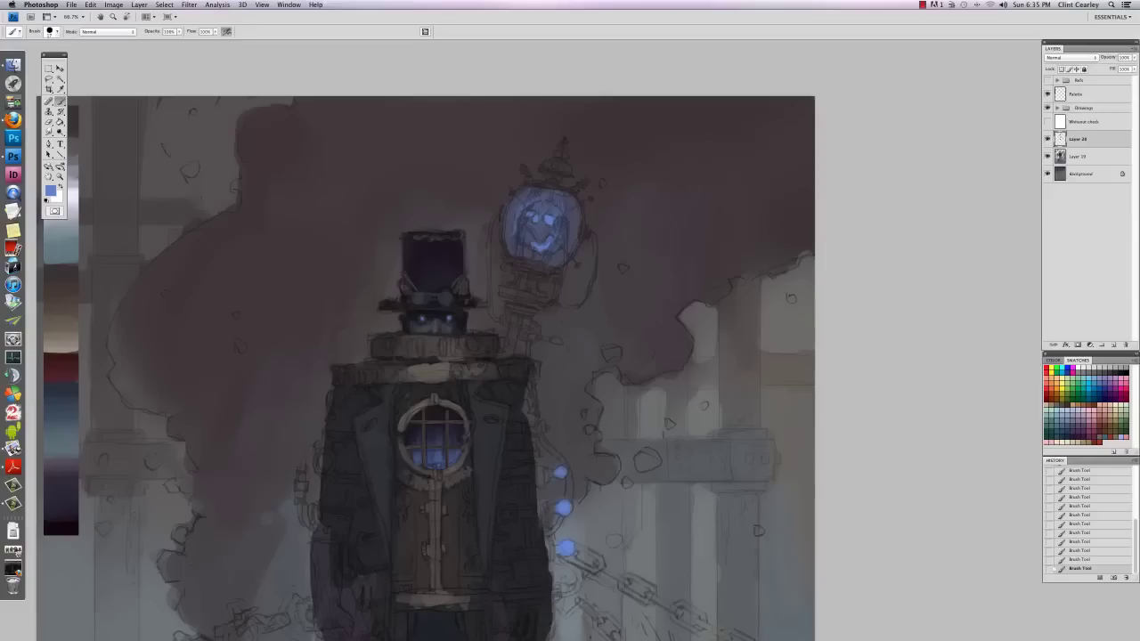
# Step: Refine the ghostly face inside the lantern globe with lighter and darker blues sampled from the globe
pyautogui.keyDown('alt'); pyautogui.click(571, 194); pyautogui.keyUp('alt')
pyautogui.keyDown('alt'); pyautogui.click(547, 255); pyautogui.keyUp('alt')
pyautogui.keyDown('alt'); pyautogui.click(550, 259); pyautogui.keyUp('alt')
pyautogui.keyDown('alt'); pyautogui.click(534, 251); pyautogui.keyUp('alt')
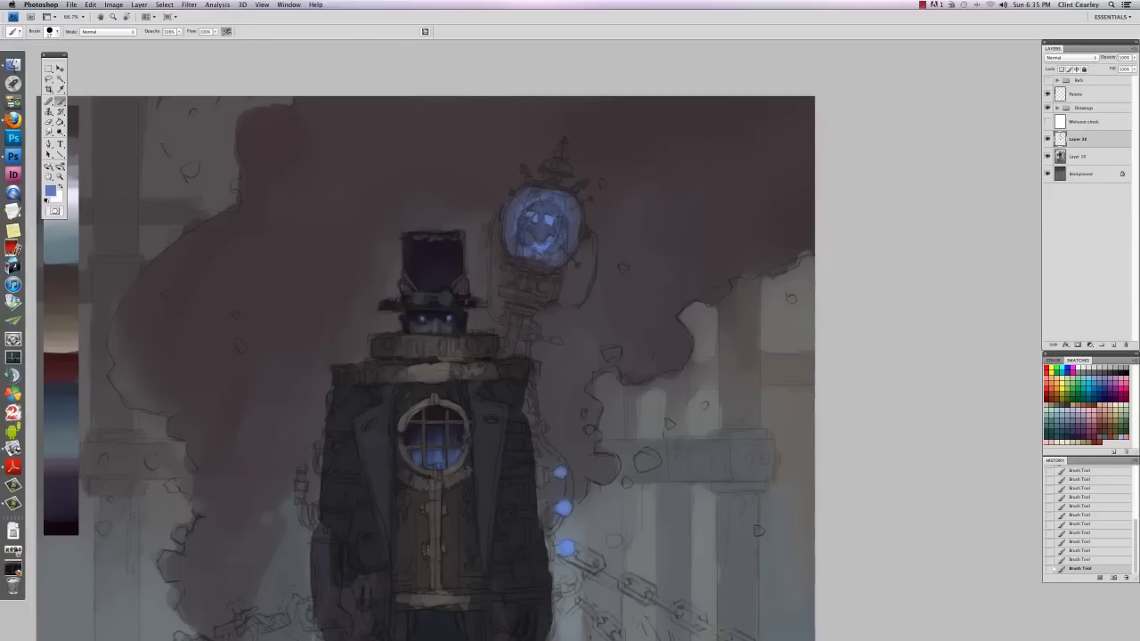
pyautogui.keyDown('alt'); pyautogui.click(527, 258); pyautogui.keyUp('alt')
pyautogui.rightClick(527, 253)
pyautogui.click(541, 273)
pyautogui.press('Return')
pyautogui.keyDown('alt'); pyautogui.click(527, 262); pyautogui.keyUp('alt')
pyautogui.moveTo(564, 224); pyautogui.dragTo(560, 241)
pyautogui.keyDown('alt'); pyautogui.click(554, 249); pyautogui.keyUp('alt')
pyautogui.press('super+minus')
pyautogui.press('super+minus')
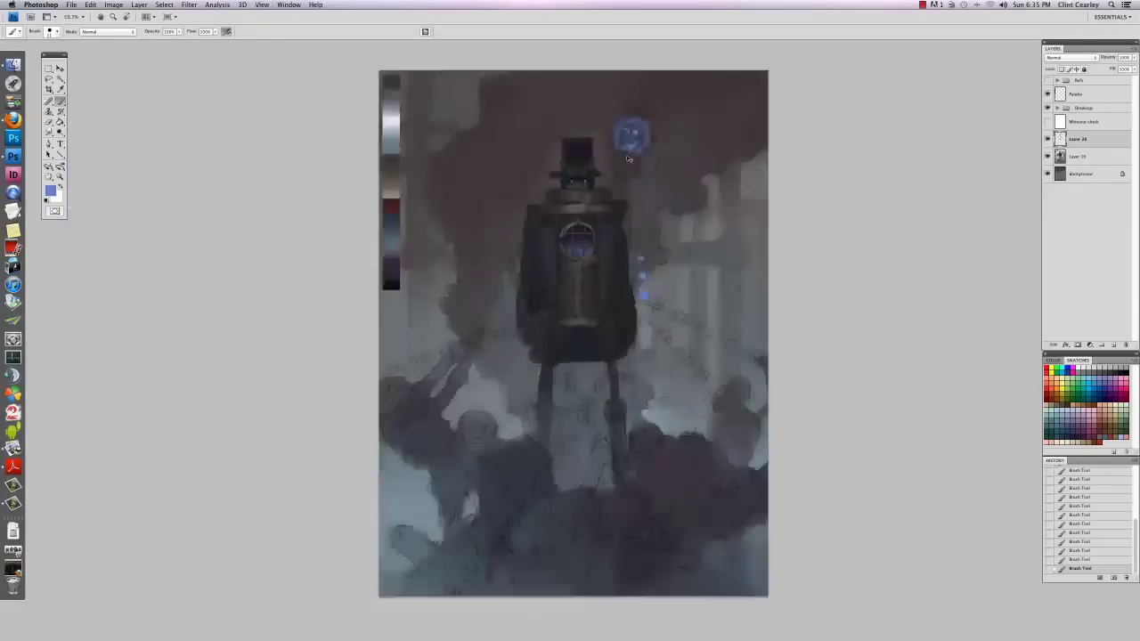
pyautogui.press('super+plus')
pyautogui.press('super+plus')
pyautogui.moveTo(723, 189); pyautogui.dragTo(514, 509)
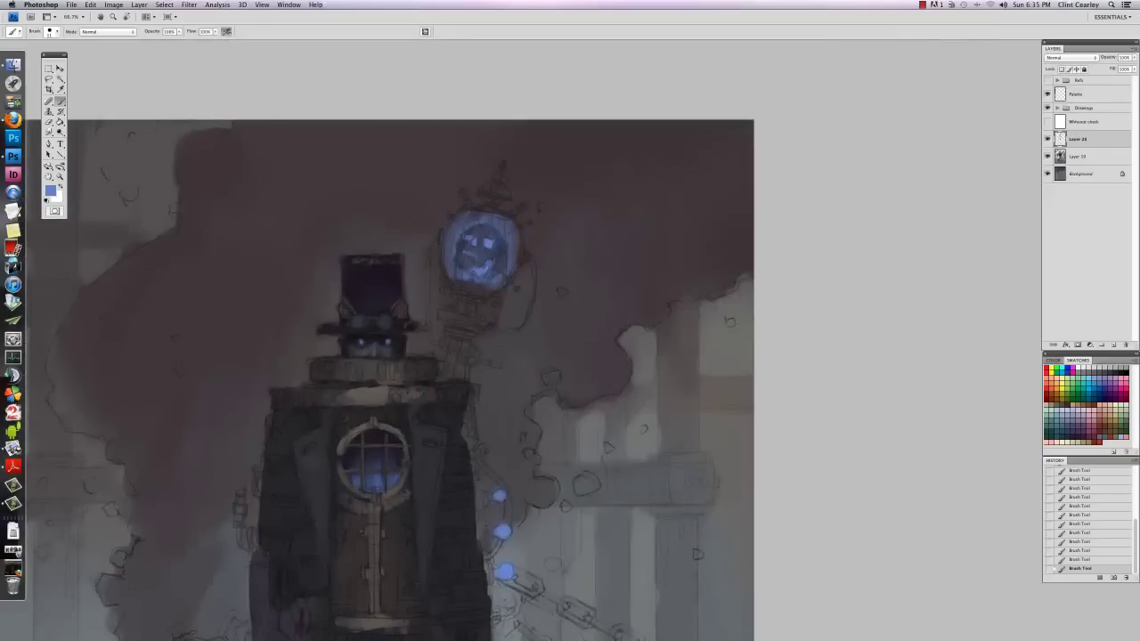
# Step: Rework the ghostly face's mouth and cheeks, and paint dark curved bars over the lantern globe
pyautogui.moveTo(465, 263); pyautogui.dragTo(474, 271)
pyautogui.keyDown('alt'); pyautogui.click(472, 259); pyautogui.keyUp('alt')
pyautogui.rightClick(488, 249)
pyautogui.press('Return')
pyautogui.moveTo(503, 270); pyautogui.dragTo(460, 278)
pyautogui.keyDown('alt'); pyautogui.click(468, 266); pyautogui.keyUp('alt')
pyautogui.moveTo(473, 216)
pyautogui.mouseDown()
pyautogui.moveTo(464, 239)
pyautogui.moveTo(483, 284)
pyautogui.mouseUp()
pyautogui.moveTo(501, 221); pyautogui.dragTo(504, 239)
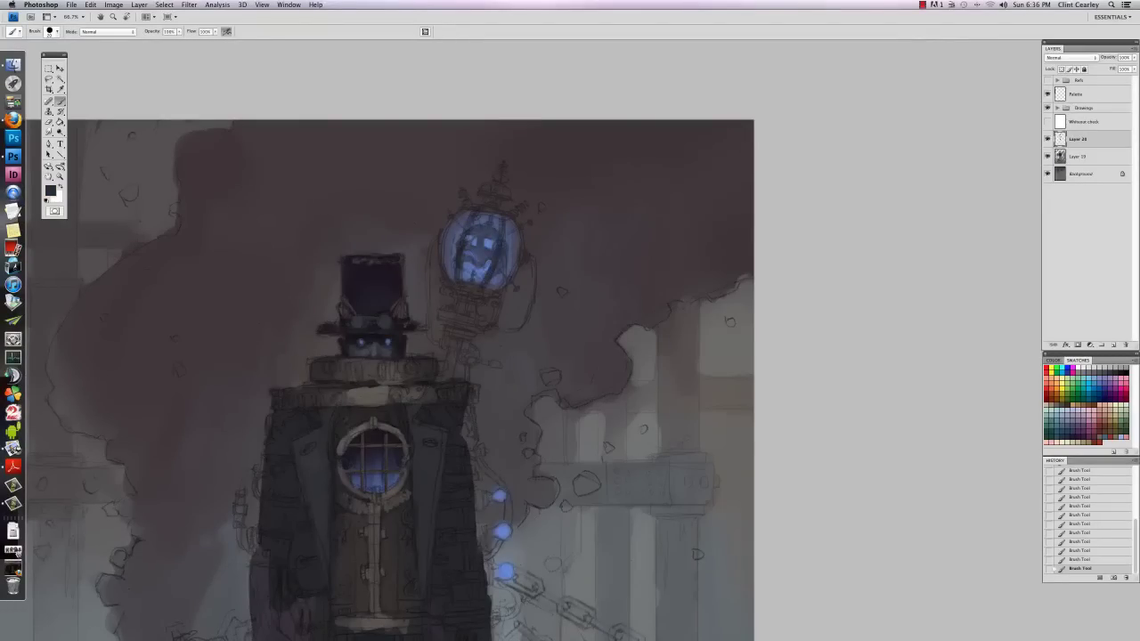
# Step: Paint the lantern's cap with a colour sampled from the collar and block in its pole with a sampled dark grey
pyautogui.rightClick(549, 237)
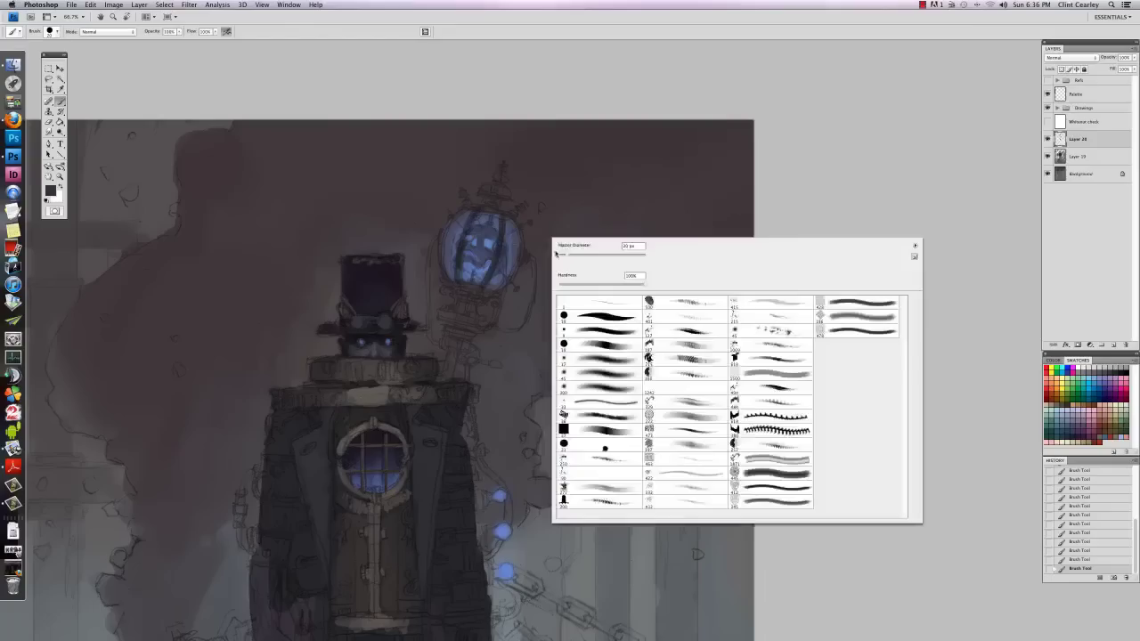
pyautogui.press('Return')
pyautogui.keyDown('alt'); pyautogui.click(383, 382); pyautogui.keyUp('alt')
pyautogui.moveTo(462, 193); pyautogui.dragTo(468, 203)
pyautogui.moveTo(480, 193); pyautogui.dragTo(506, 198)
pyautogui.keyDown('alt'); pyautogui.click(486, 351); pyautogui.keyUp('alt')
pyautogui.moveTo(472, 329)
pyautogui.mouseDown()
pyautogui.moveTo(510, 294)
pyautogui.moveTo(486, 339)
pyautogui.mouseUp()
# Step: Paint the lantern's base, pole knob and two curved side loops in dark grey
pyautogui.rightClick(522, 300)
pyautogui.click(525, 301)
pyautogui.moveTo(490, 248)
pyautogui.mouseDown()
pyautogui.moveTo(526, 259)
pyautogui.moveTo(496, 292)
pyautogui.moveTo(490, 284)
pyautogui.mouseUp()
pyautogui.rightClick(510, 283)
pyautogui.click(526, 359)
pyautogui.rightClick(516, 270)
pyautogui.moveTo(513, 282)
pyautogui.mouseDown()
pyautogui.moveTo(519, 291)
pyautogui.moveTo(529, 269)
pyautogui.moveTo(481, 273)
pyautogui.moveTo(540, 285)
pyautogui.mouseUp()
pyautogui.moveTo(568, 222); pyautogui.dragTo(573, 234)
pyautogui.moveTo(535, 294)
pyautogui.mouseDown()
pyautogui.moveTo(559, 291)
pyautogui.moveTo(575, 236)
pyautogui.mouseUp()
pyautogui.moveTo(475, 199)
pyautogui.mouseDown()
pyautogui.moveTo(466, 287)
pyautogui.moveTo(478, 311)
pyautogui.mouseUp()
pyautogui.moveTo(486, 291)
pyautogui.mouseDown()
pyautogui.moveTo(517, 311)
pyautogui.moveTo(506, 344)
pyautogui.moveTo(537, 328)
pyautogui.mouseUp()
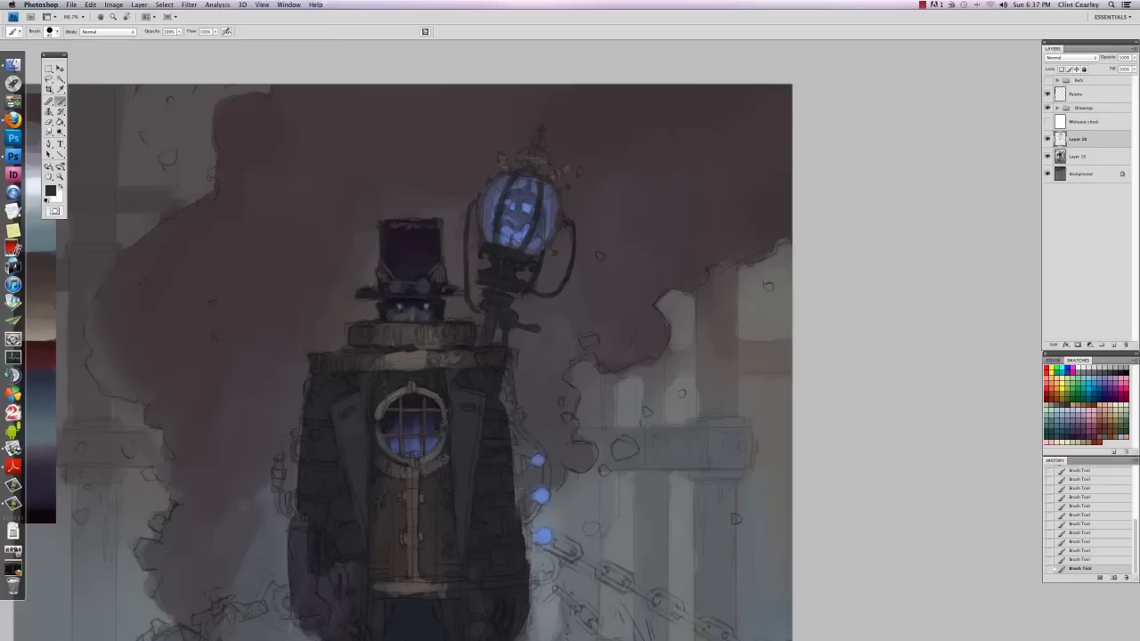
# Step: Thicken the dark frame around both outer edges of the lantern globe
pyautogui.moveTo(487, 190)
pyautogui.mouseDown()
pyautogui.moveTo(498, 178)
pyautogui.moveTo(480, 215)
pyautogui.mouseUp()
pyautogui.moveTo(551, 229); pyautogui.dragTo(551, 240)
pyautogui.moveTo(560, 202); pyautogui.dragTo(561, 211)
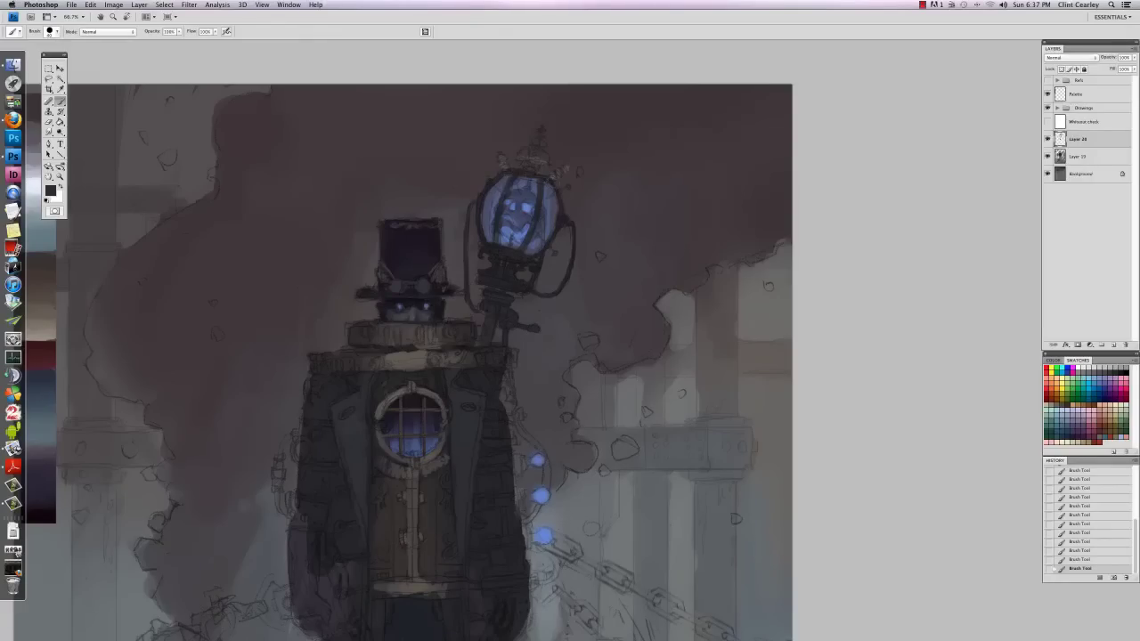
# Step: Paint the spiked ornament and finial on top of the lantern in a lighter sampled grey with a small brush
pyautogui.moveTo(532, 157); pyautogui.dragTo(535, 158)
pyautogui.rightClick(570, 273)
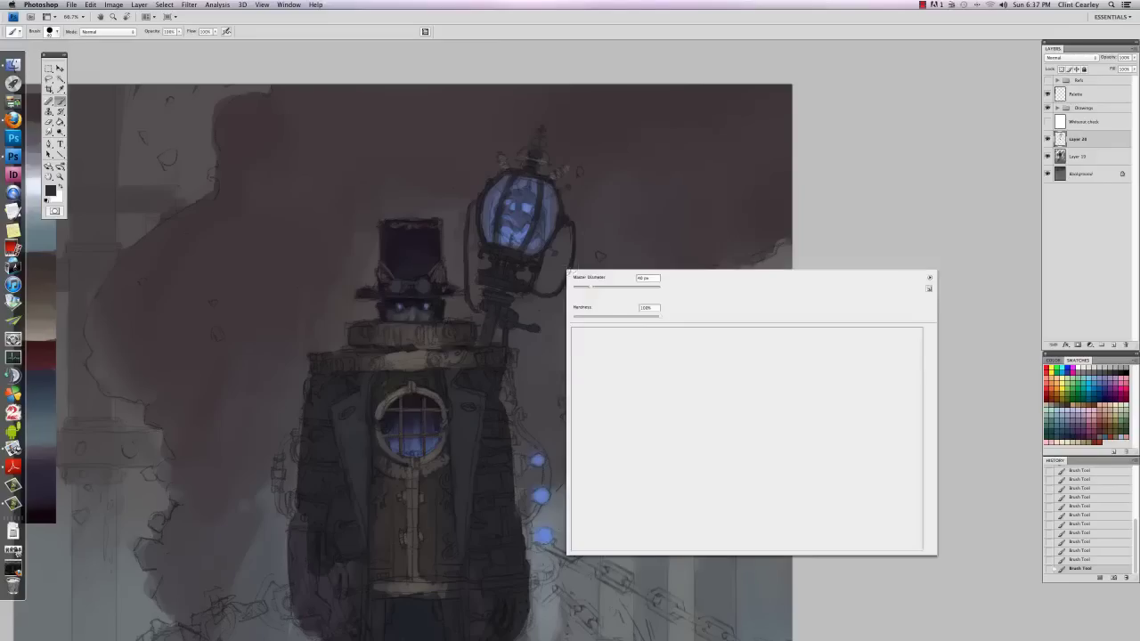
pyautogui.keyDown('alt'); pyautogui.click(442, 332); pyautogui.keyUp('alt')
pyautogui.keyDown('alt'); pyautogui.click(455, 353); pyautogui.keyUp('alt')
pyautogui.moveTo(530, 164); pyautogui.dragTo(536, 159)
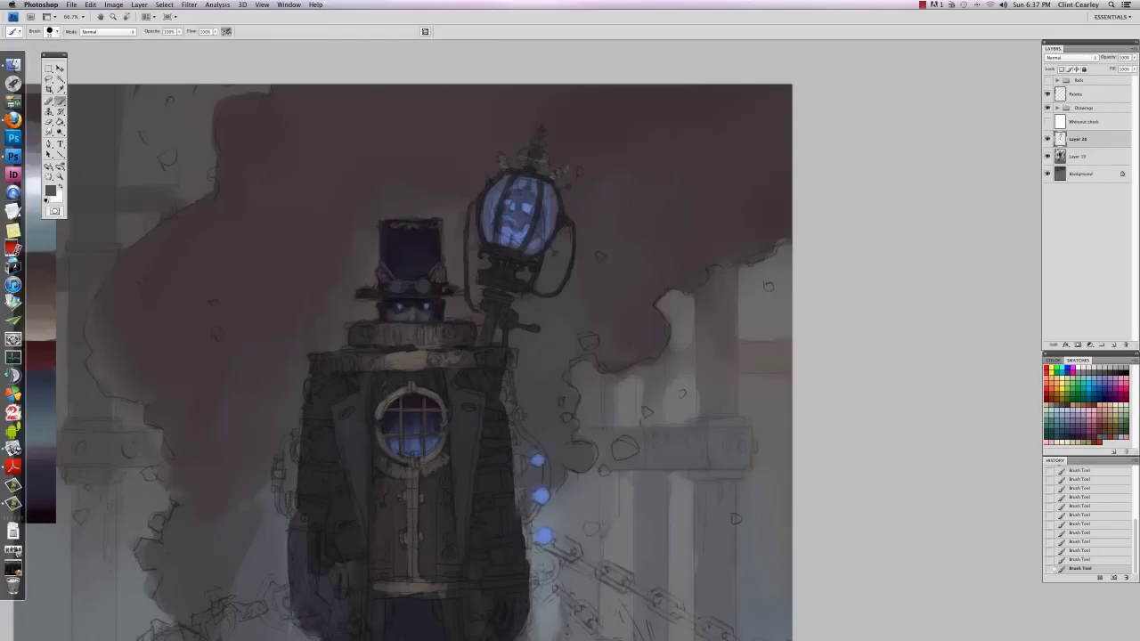
pyautogui.keyDown('alt'); pyautogui.click(531, 167); pyautogui.keyUp('alt')
pyautogui.keyDown('alt'); pyautogui.click(86, 578); pyautogui.keyUp('alt')
pyautogui.rightClick(535, 164)
pyautogui.click(552, 186)
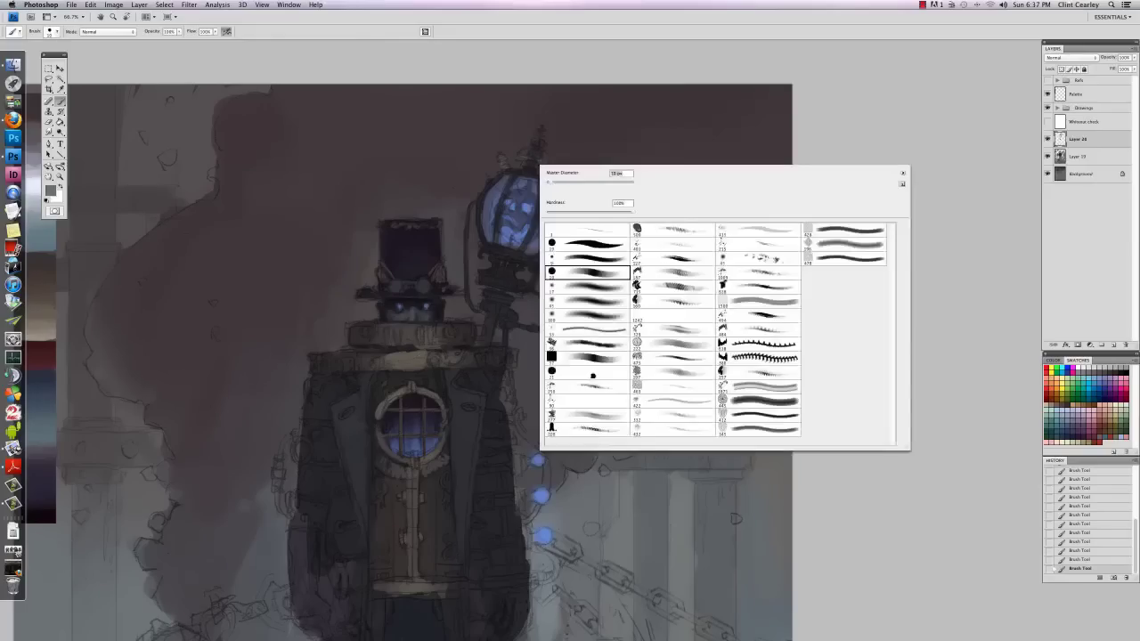
pyautogui.click(533, 160)
pyautogui.moveTo(532, 157); pyautogui.dragTo(545, 143)
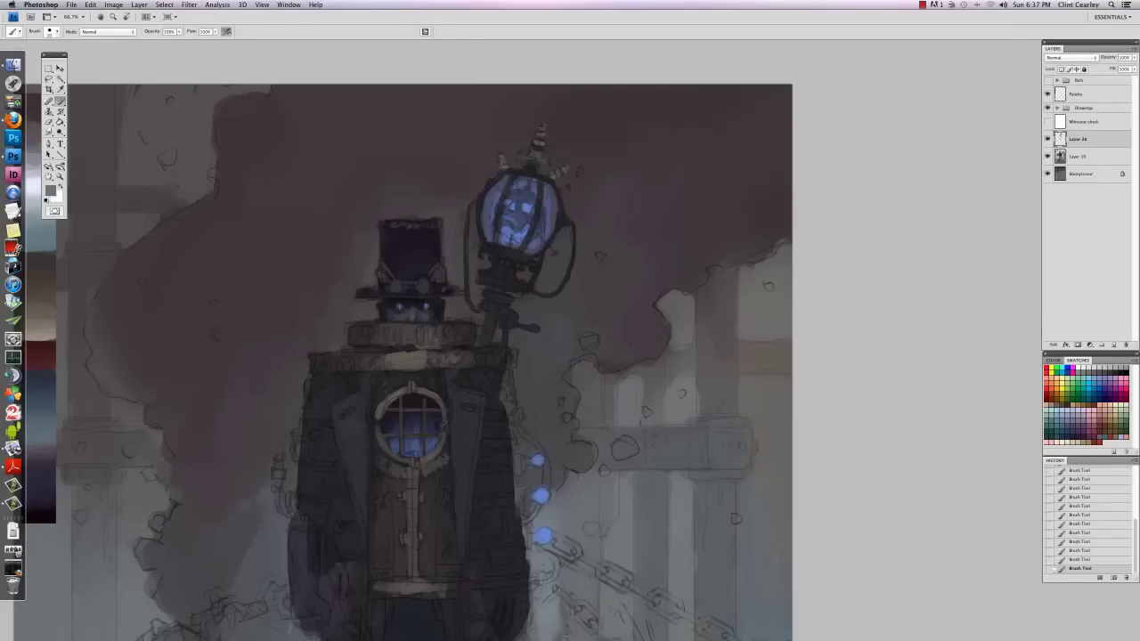
pyautogui.press('super+minus')
pyautogui.press('super+minus')
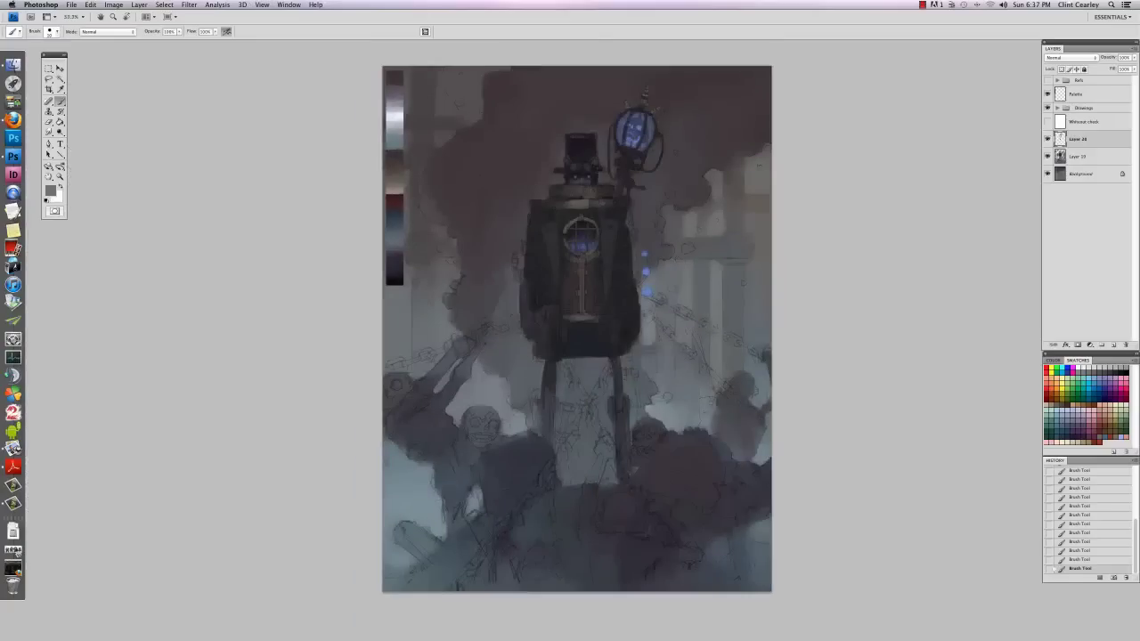
# Step: Add small blue lights to the lantern's dark base below the globe and review the whole painting
pyautogui.press('super+equal')
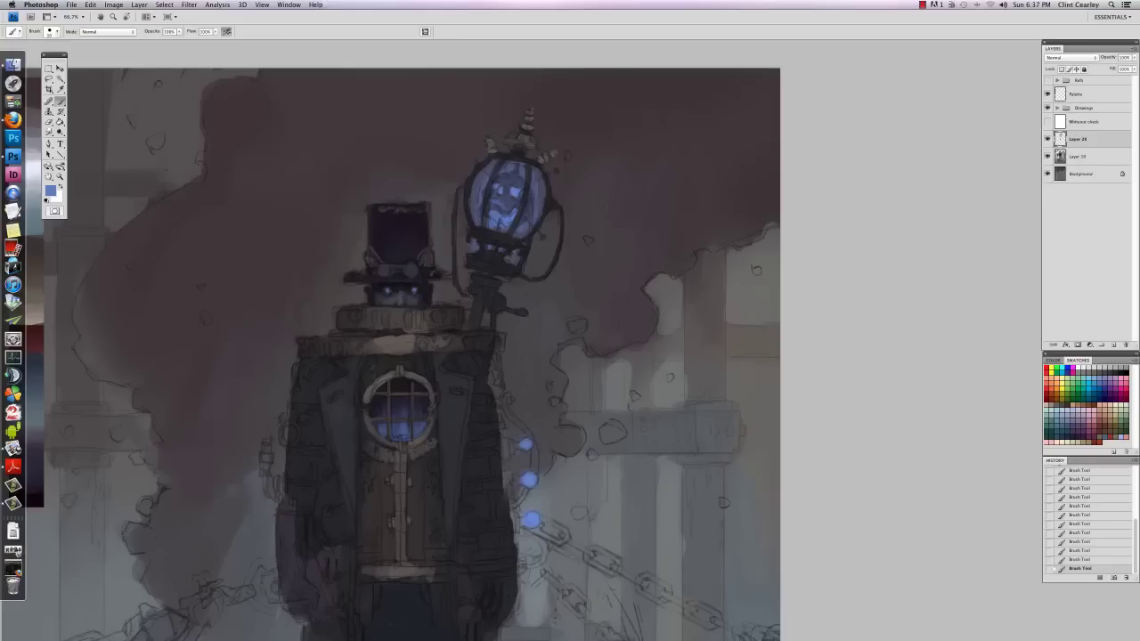
pyautogui.moveTo(627, 154); pyautogui.dragTo(616, 168)
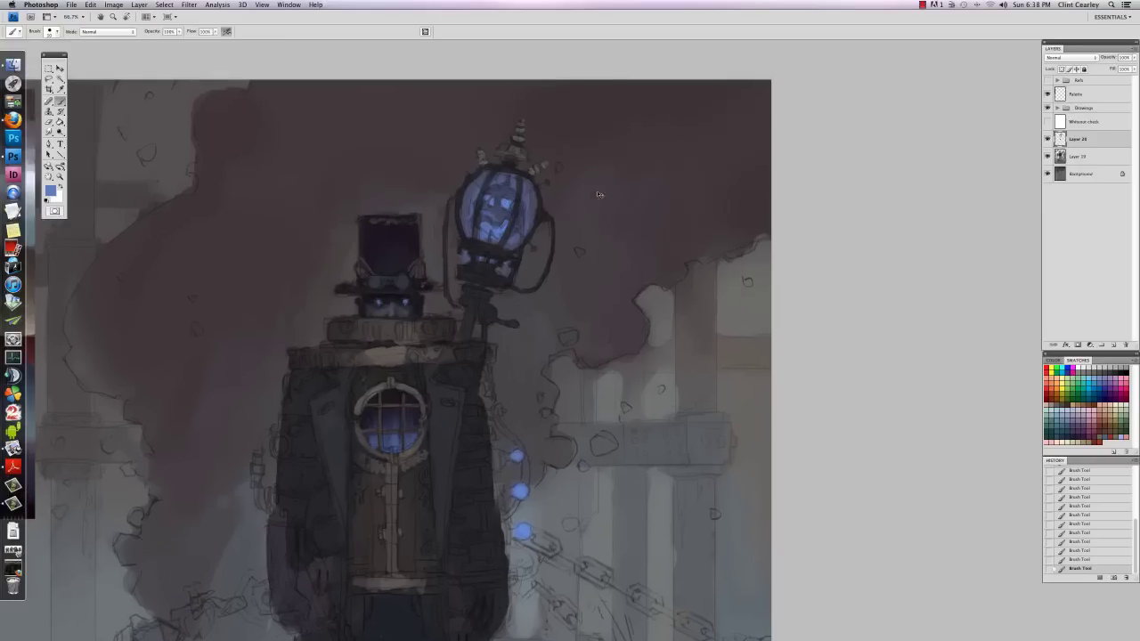
pyautogui.press('super+minus')
pyautogui.press('super+minus')
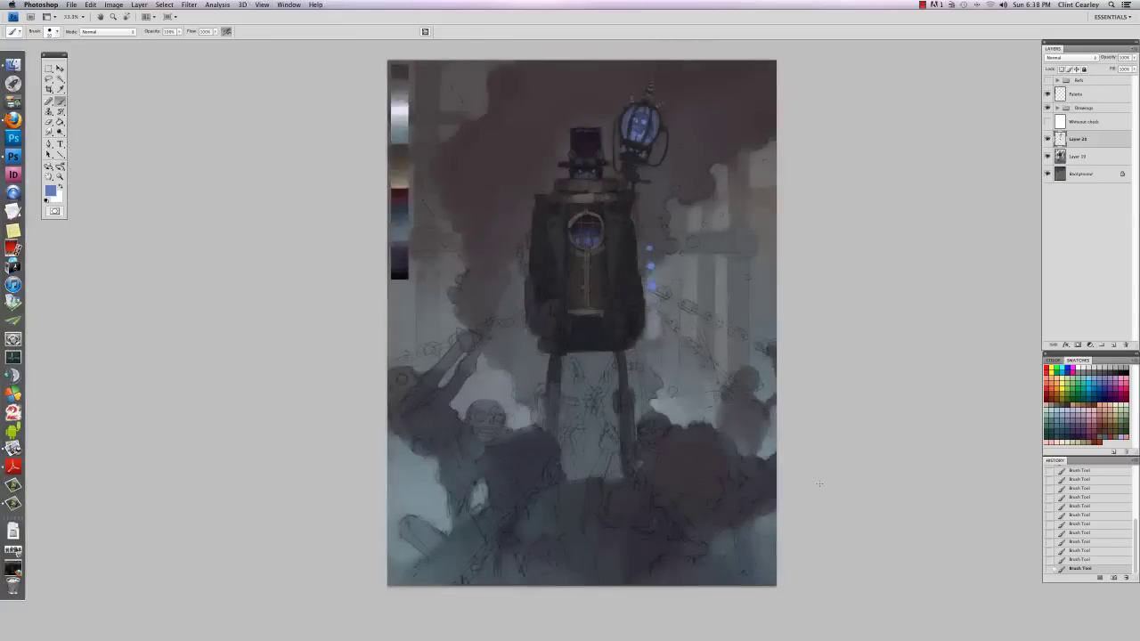
# Step: Paint horizontal bands across the figure's sleeve beside the blue orbs, using a larger brush and a colour sampled from the collar
pyautogui.press('super+plus')
pyautogui.moveTo(720, 285); pyautogui.dragTo(651, 318)
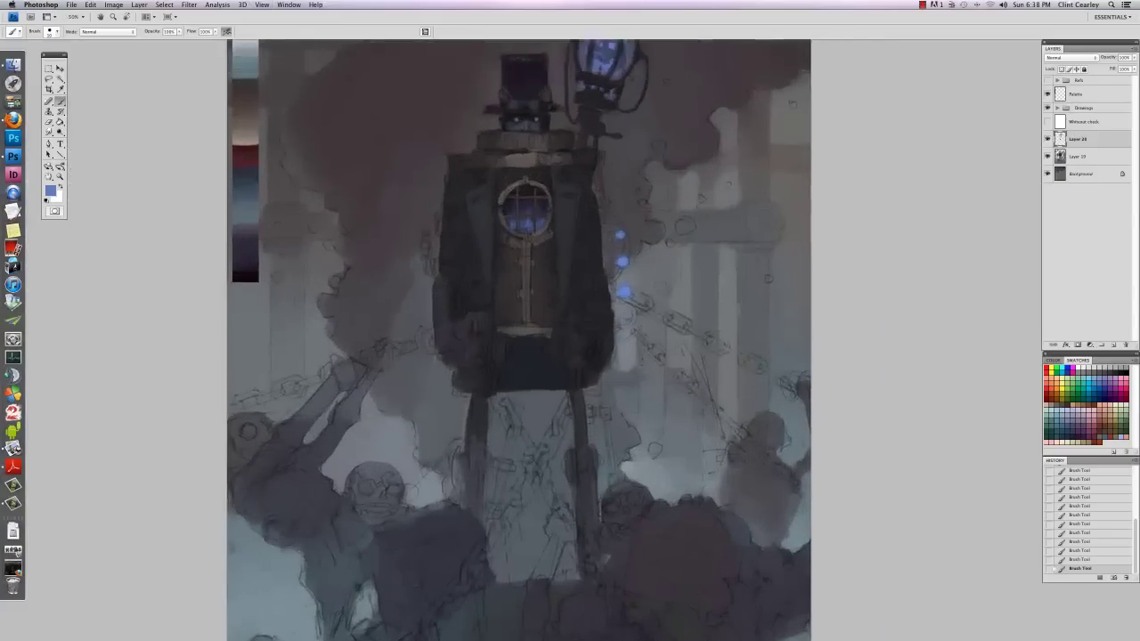
pyautogui.press('super+plus')
pyautogui.moveTo(696, 263); pyautogui.dragTo(653, 321)
pyautogui.rightClick(568, 294)
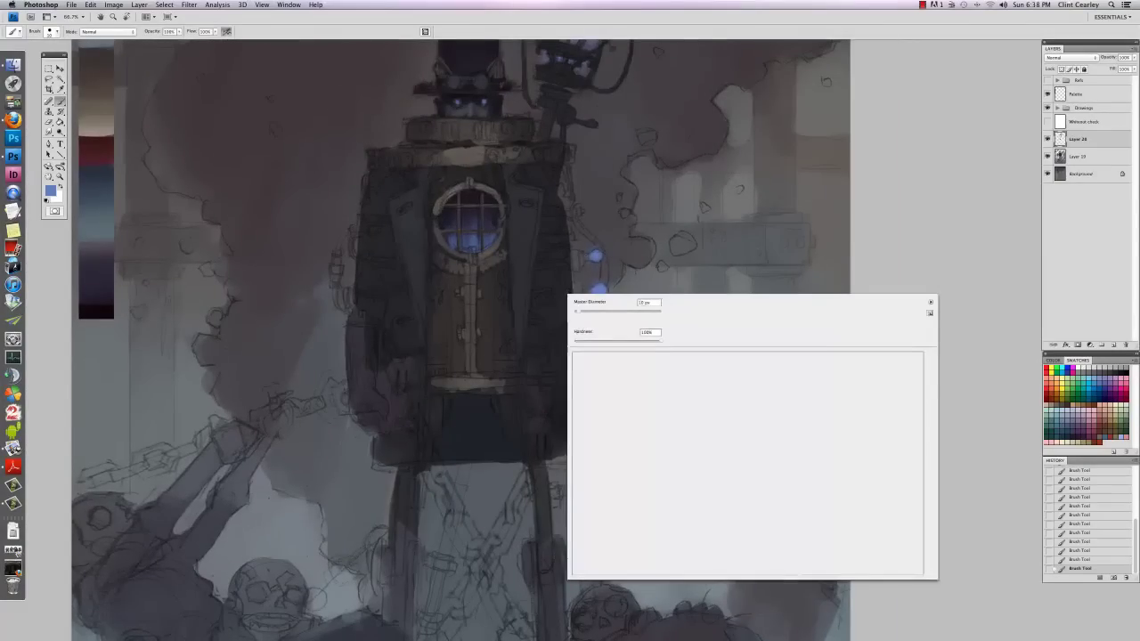
pyautogui.moveTo(578, 313); pyautogui.dragTo(581, 312)
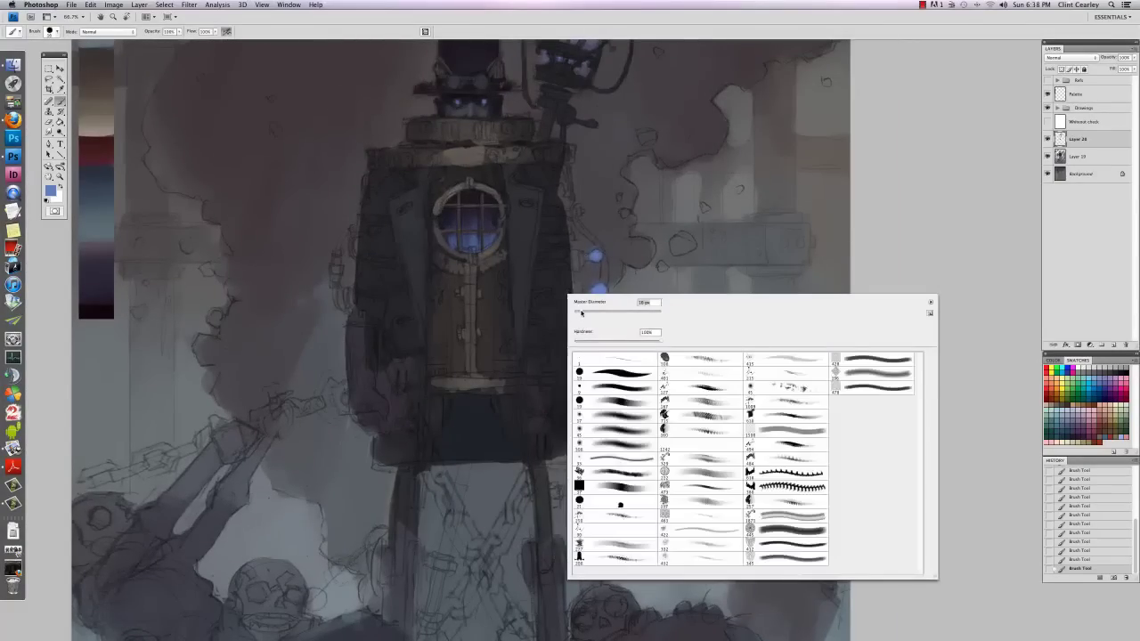
pyautogui.keyDown('alt'); pyautogui.click(499, 127); pyautogui.keyUp('alt')
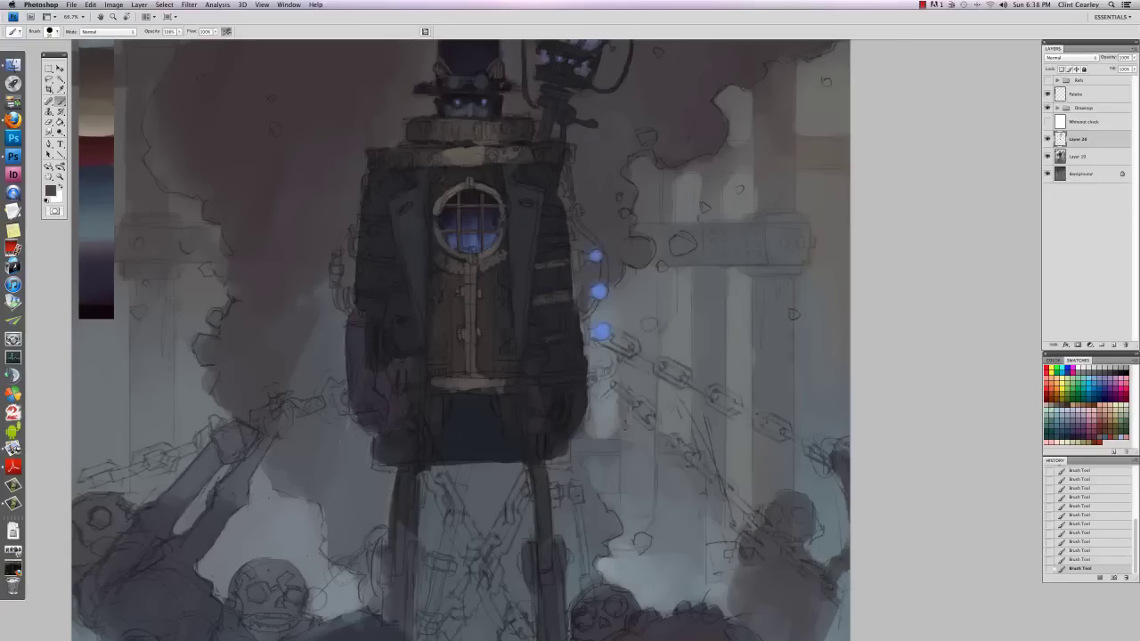
pyautogui.moveTo(540, 340); pyautogui.dragTo(575, 339)
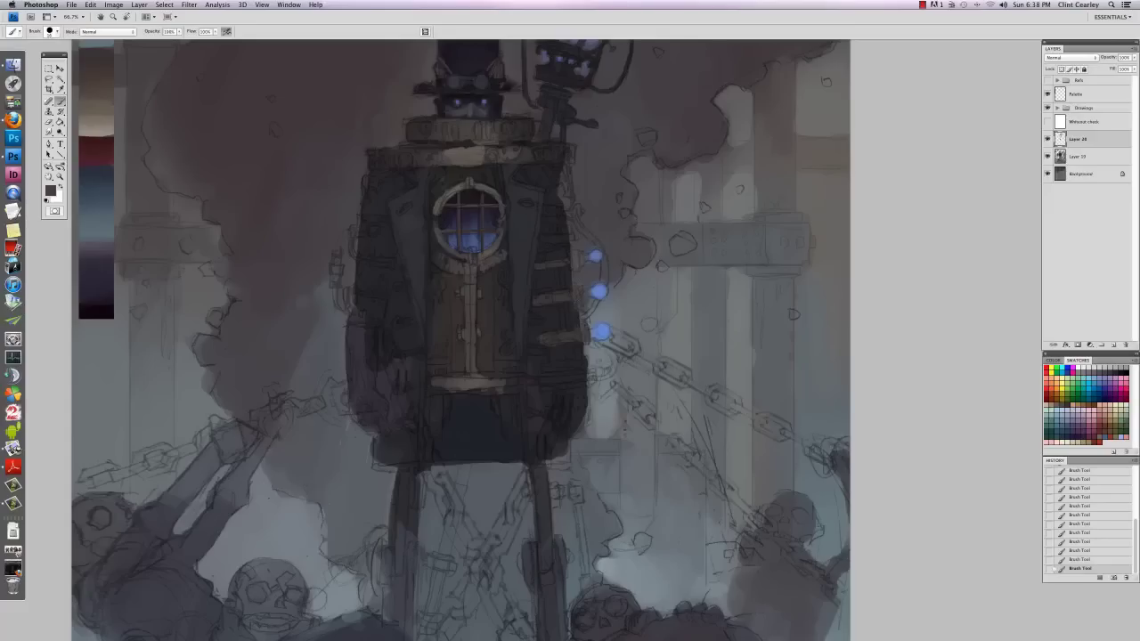
# Step: Darken the gaps and edges between the sleeve bands with sampled dark colours
pyautogui.keyDown('alt'); pyautogui.click(563, 143); pyautogui.keyUp('alt')
pyautogui.keyDown('alt'); pyautogui.click(97, 310); pyautogui.keyUp('alt')
pyautogui.keyDown('alt'); pyautogui.click(574, 294); pyautogui.keyUp('alt')
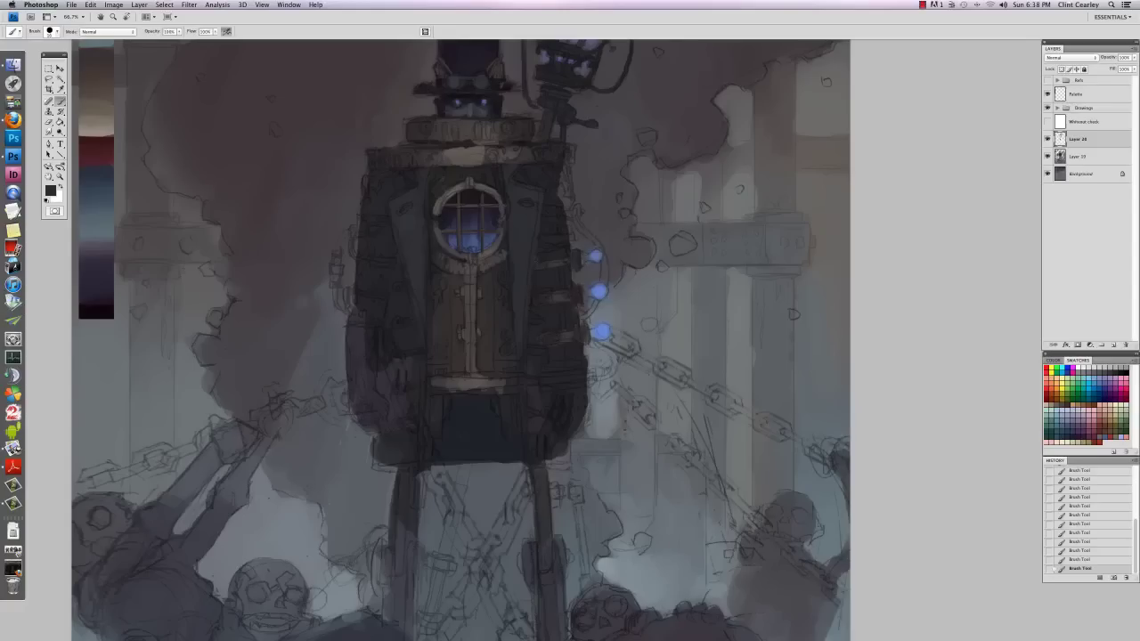
# Step: Add light highlights to the sleeve bands with a sampled warm grey and review the whole painting
pyautogui.keyDown('alt'); pyautogui.click(98, 119); pyautogui.keyUp('alt')
pyautogui.rightClick(554, 285)
pyautogui.press('Escape')
pyautogui.press('super+minus')
pyautogui.press('super+minus')
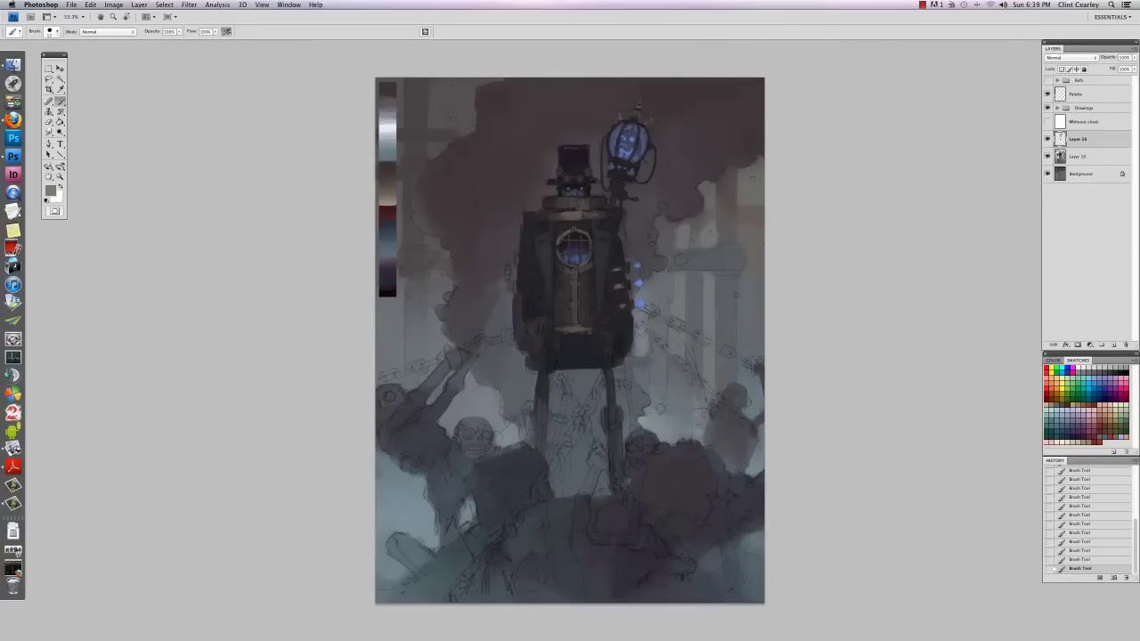
pyautogui.press('super+plus')
pyautogui.press('super+plus')
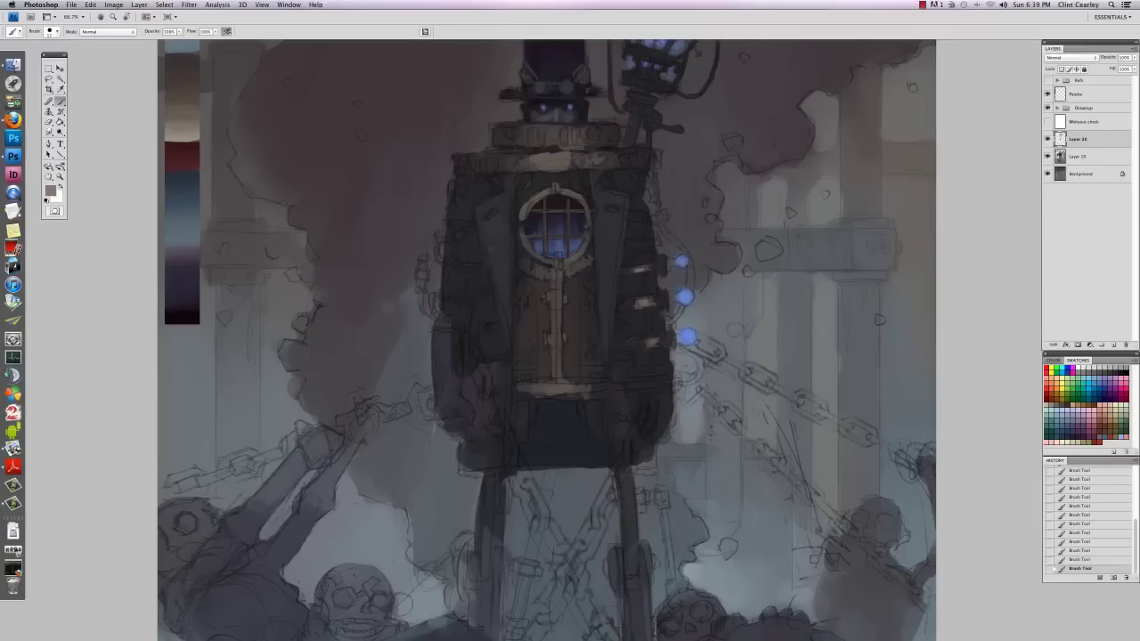
pyautogui.press('super+minus')
pyautogui.press('super+minus')
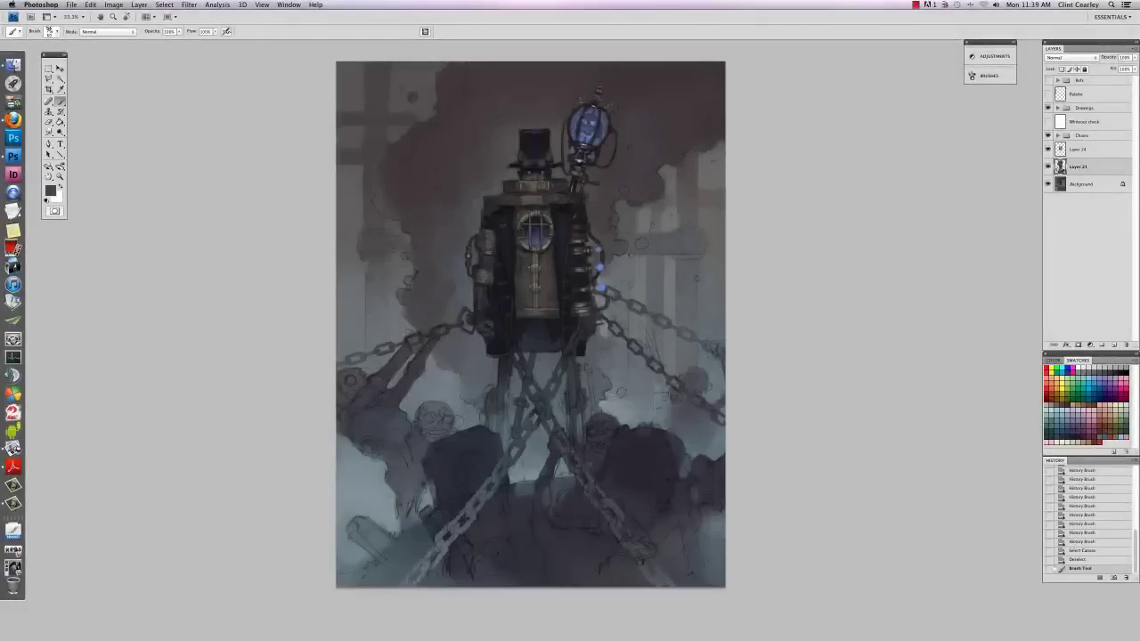
# Step: Examine the chains by hiding and reshowing each layer in the Chains group
pyautogui.scroll(1, 579, 312)
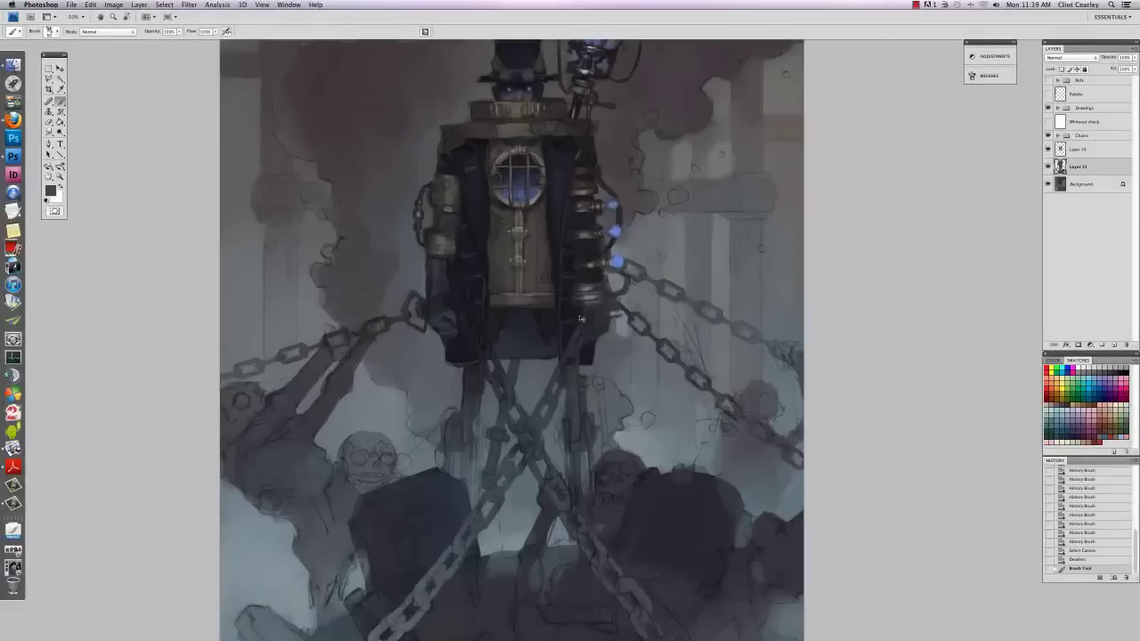
pyautogui.scroll(1, 581, 317)
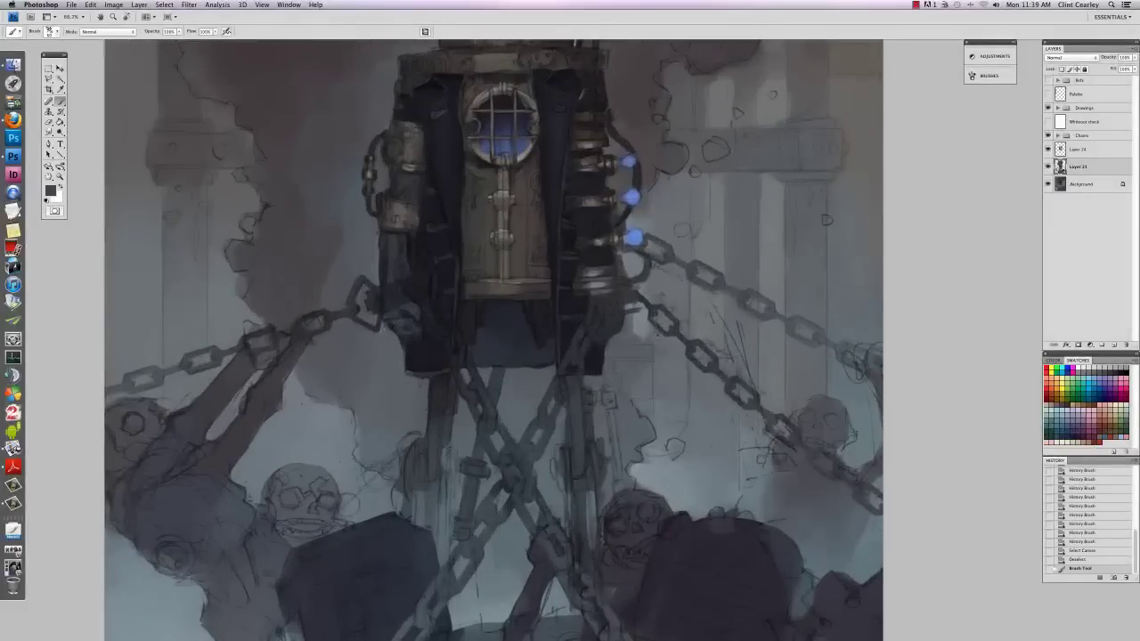
pyautogui.scroll(-3, 416, 356)
pyautogui.hscroll(-1, 415, 357)
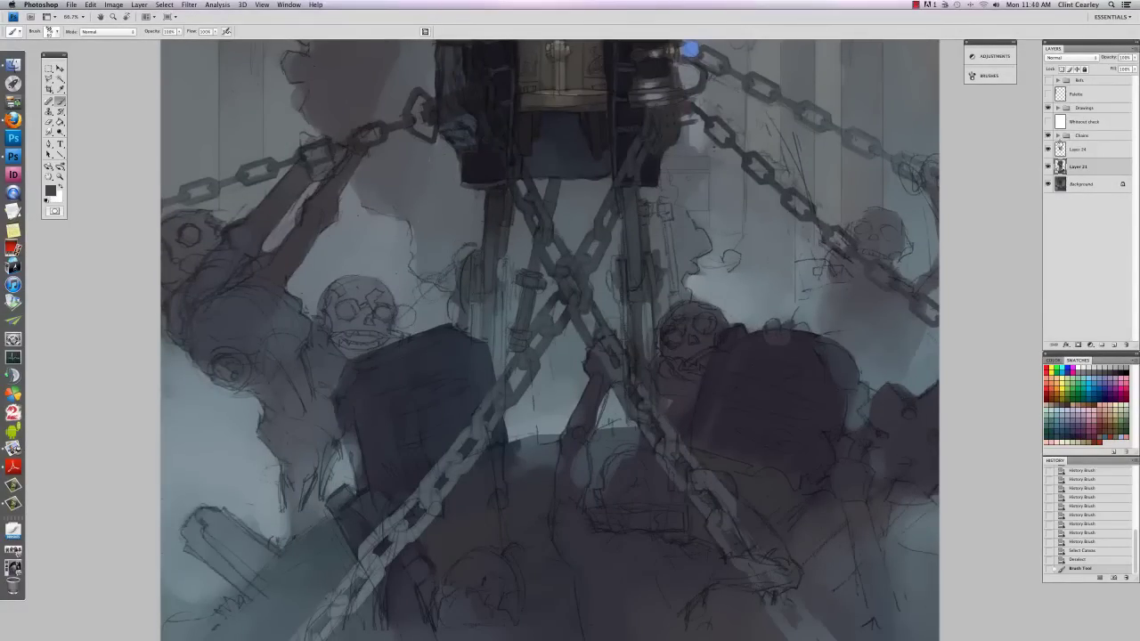
pyautogui.click(1057, 136)
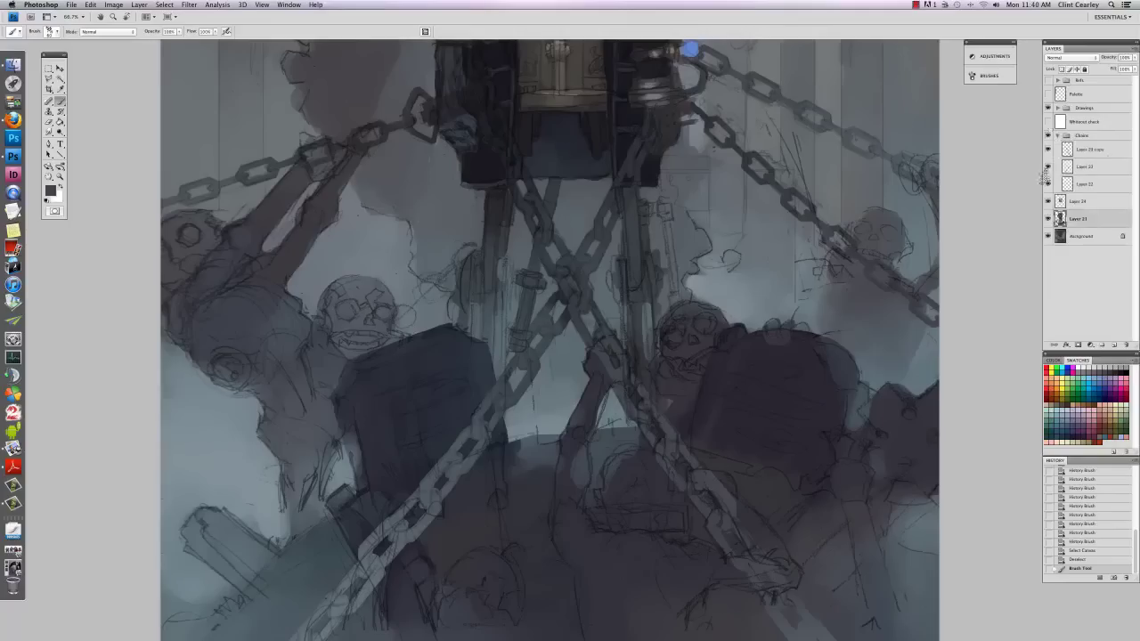
pyautogui.click(1081, 151)
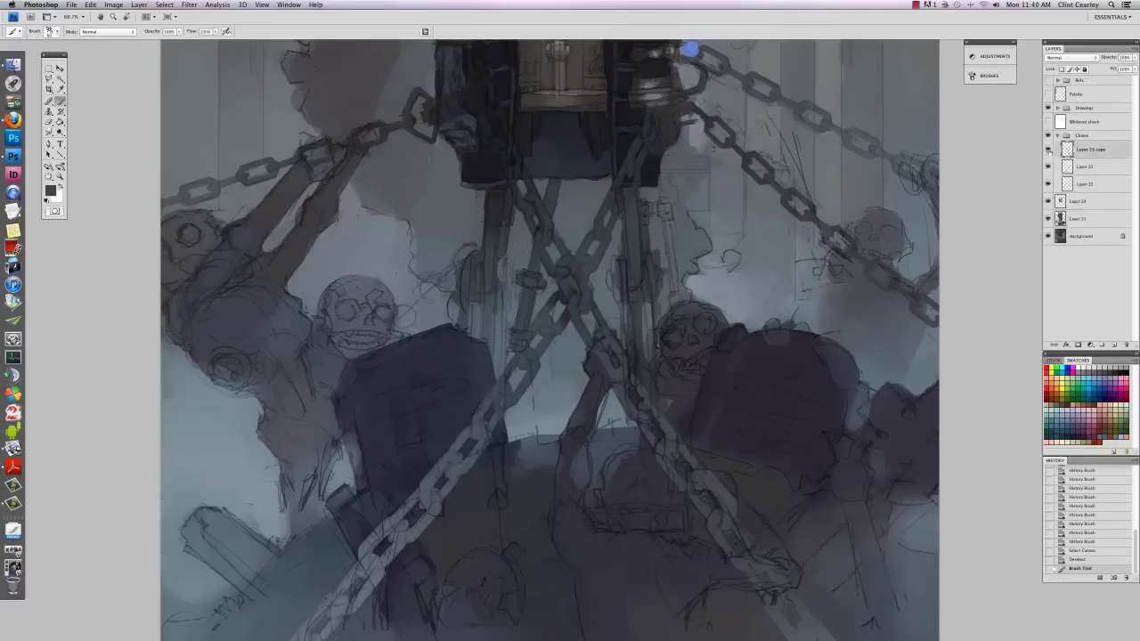
pyautogui.click(1048, 150)
pyautogui.click(1049, 150)
pyautogui.click(1048, 167)
pyautogui.click(1048, 166)
pyautogui.click(1048, 184)
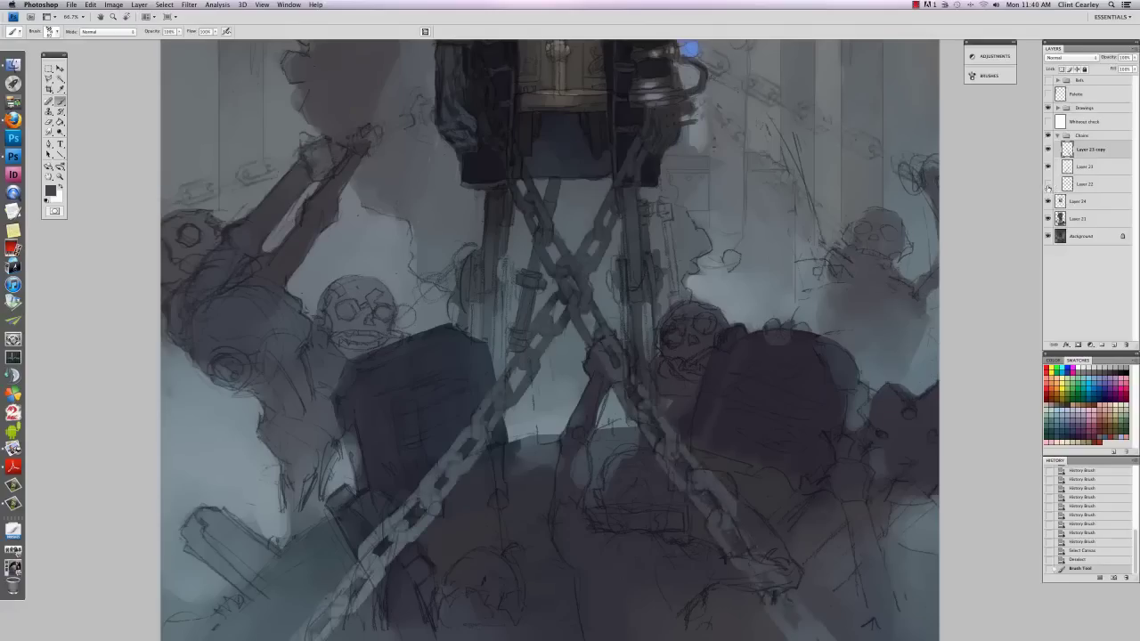
pyautogui.click(1048, 183)
pyautogui.moveTo(734, 164); pyautogui.dragTo(830, 376)
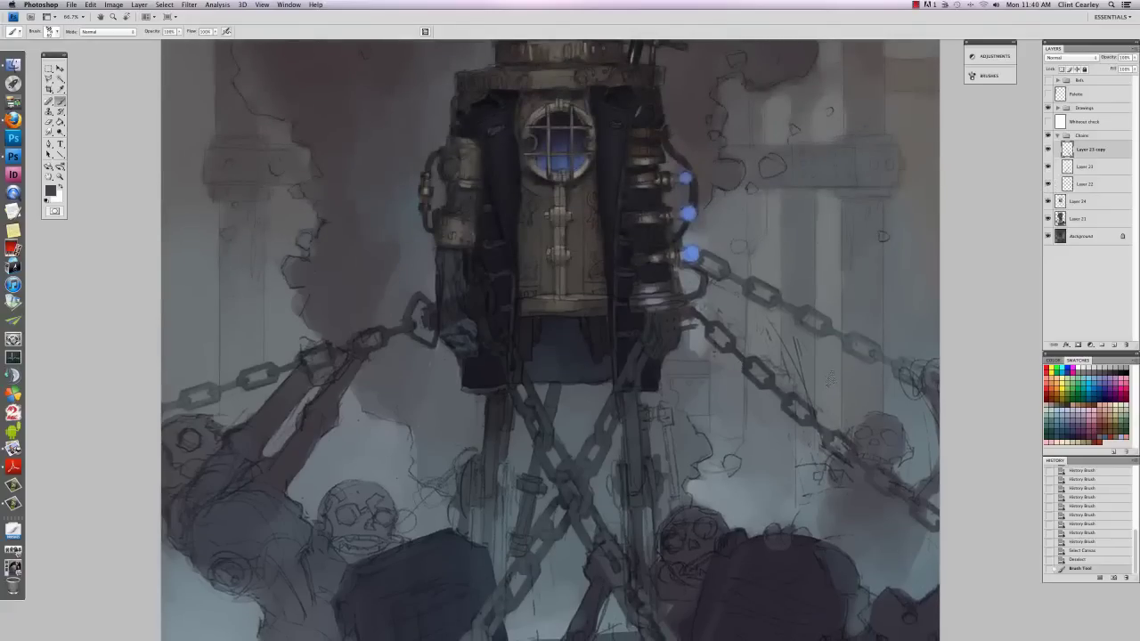
pyautogui.click(1057, 136)
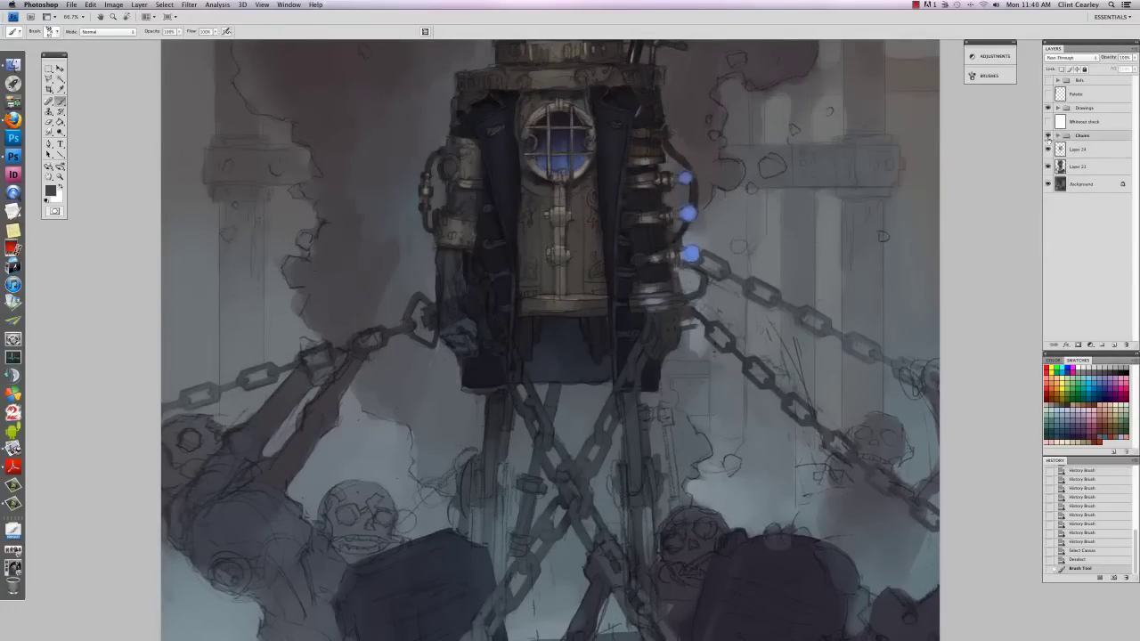
# Step: Make Layer 24 the active layer and look over the painting from the lantern down to the crossed chains
pyautogui.moveTo(704, 182); pyautogui.dragTo(722, 383)
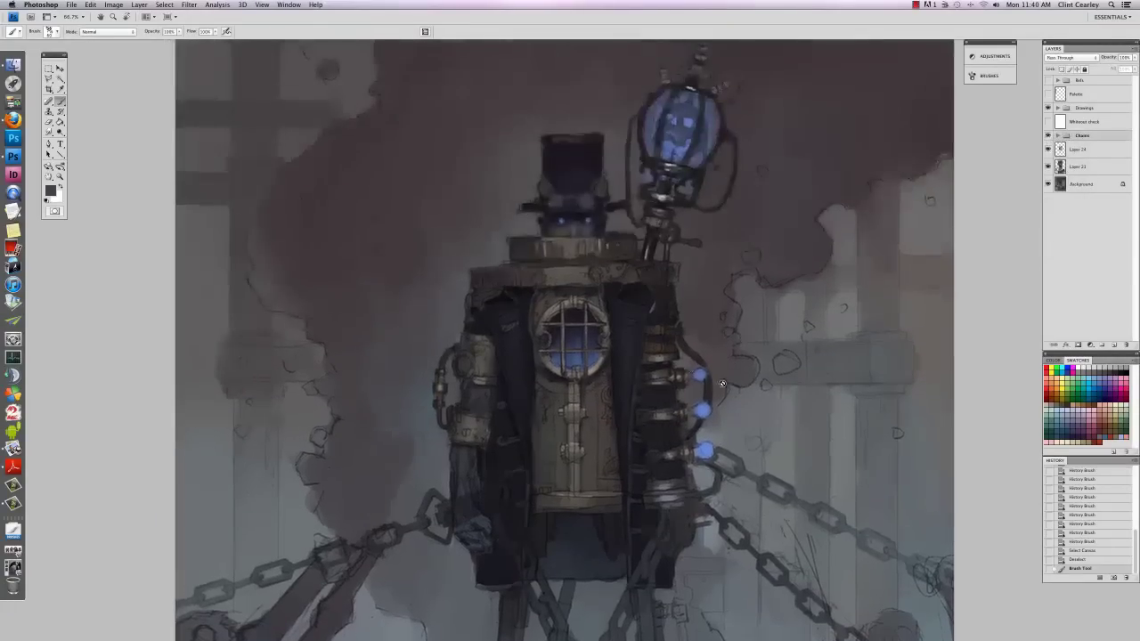
pyautogui.click(1087, 151)
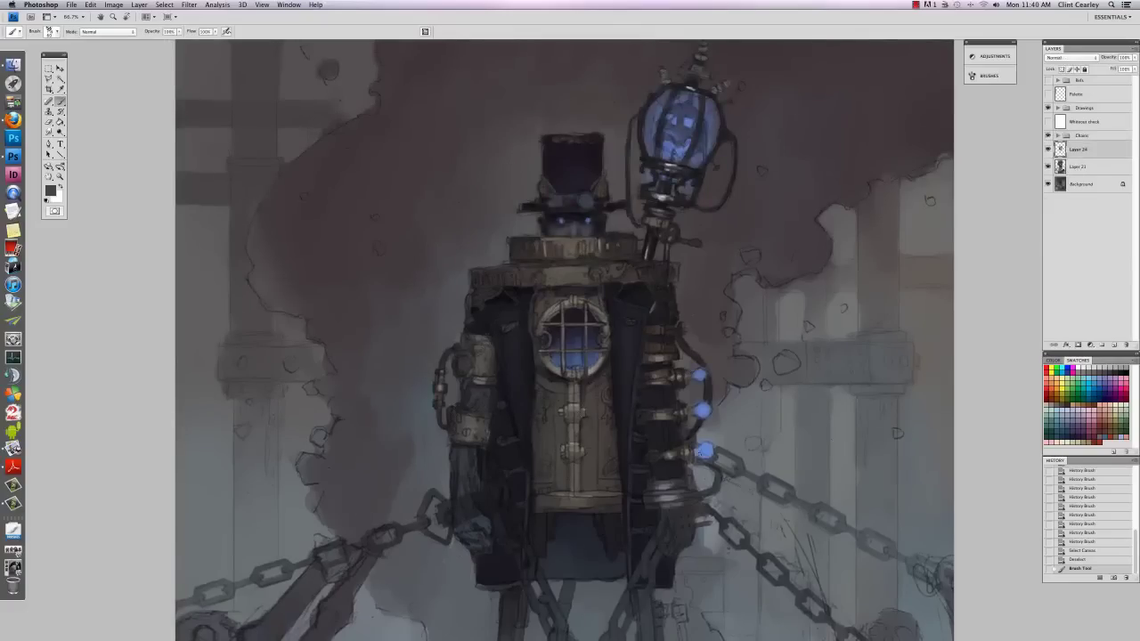
pyautogui.moveTo(717, 229); pyautogui.dragTo(674, 348)
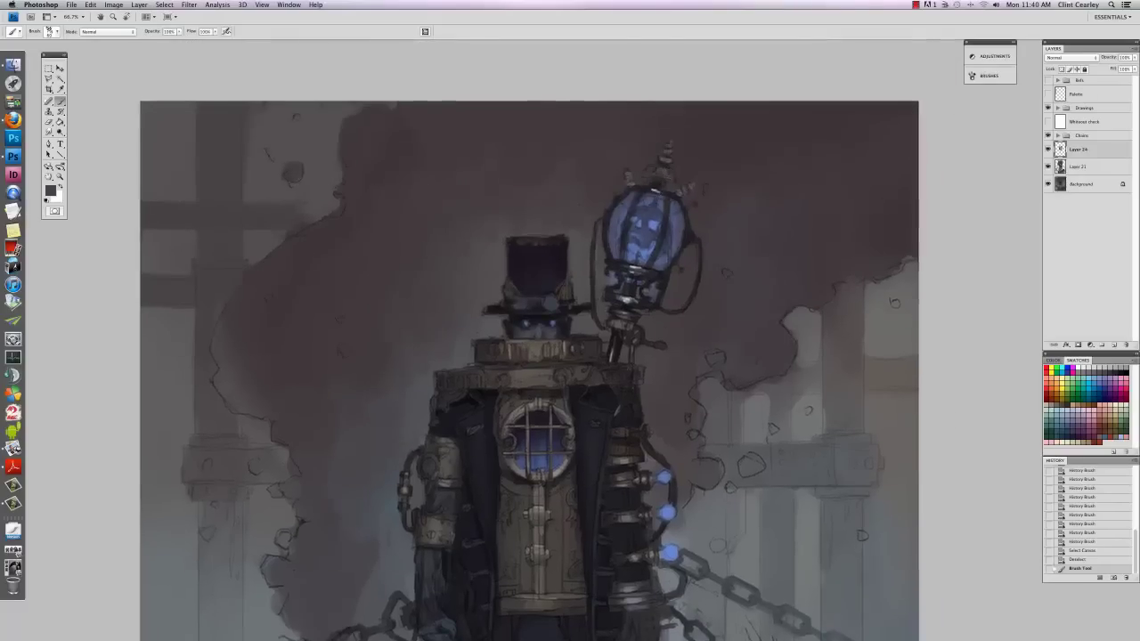
pyautogui.moveTo(638, 486); pyautogui.dragTo(664, 319)
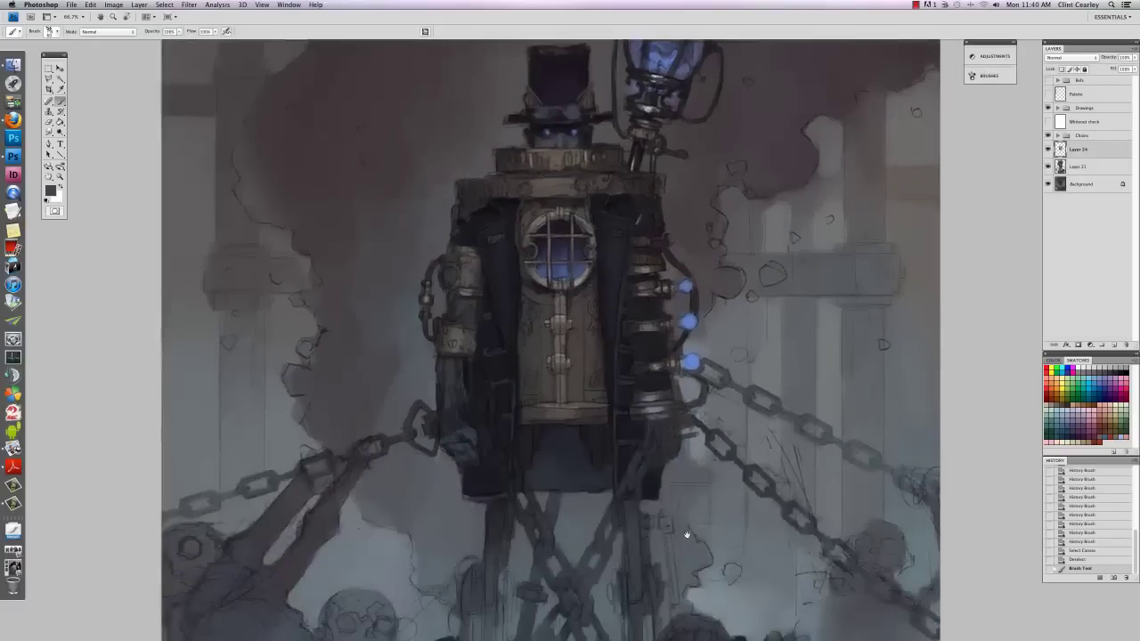
pyautogui.moveTo(687, 534); pyautogui.dragTo(683, 326)
pyautogui.moveTo(695, 461)
pyautogui.mouseDown()
pyautogui.moveTo(700, 387)
pyautogui.moveTo(720, 345)
pyautogui.moveTo(703, 448)
pyautogui.mouseUp()
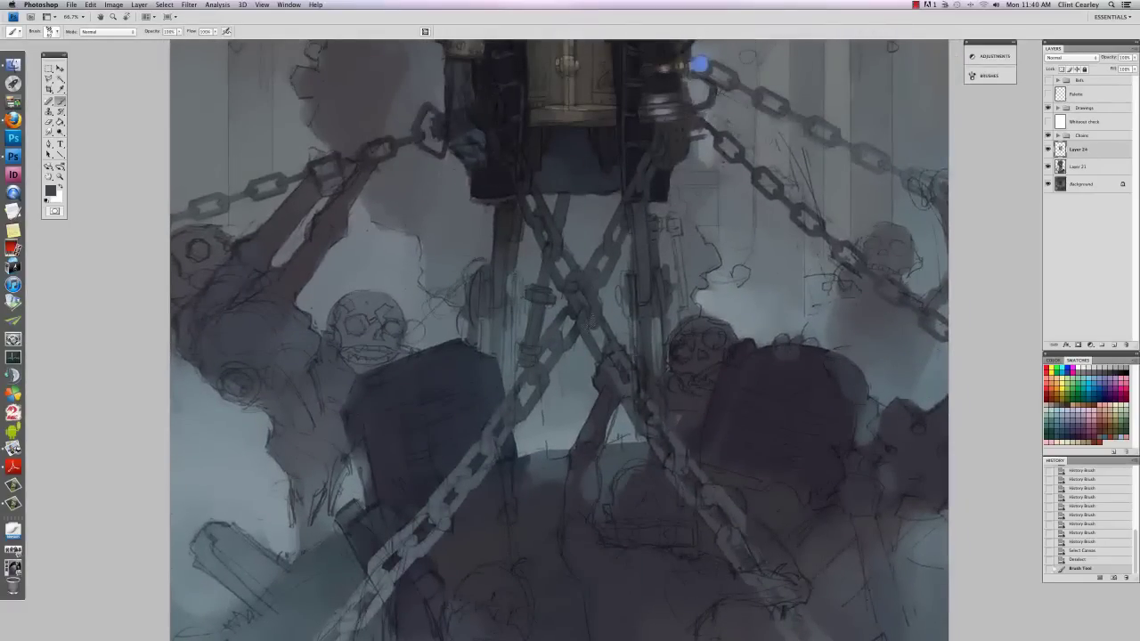
# Step: Refine the edge between the dark wall opening and the pale fog above the left skull with a smaller textured brush and sampled greys
pyautogui.moveTo(378, 252); pyautogui.dragTo(462, 419)
pyautogui.rightClick(524, 422)
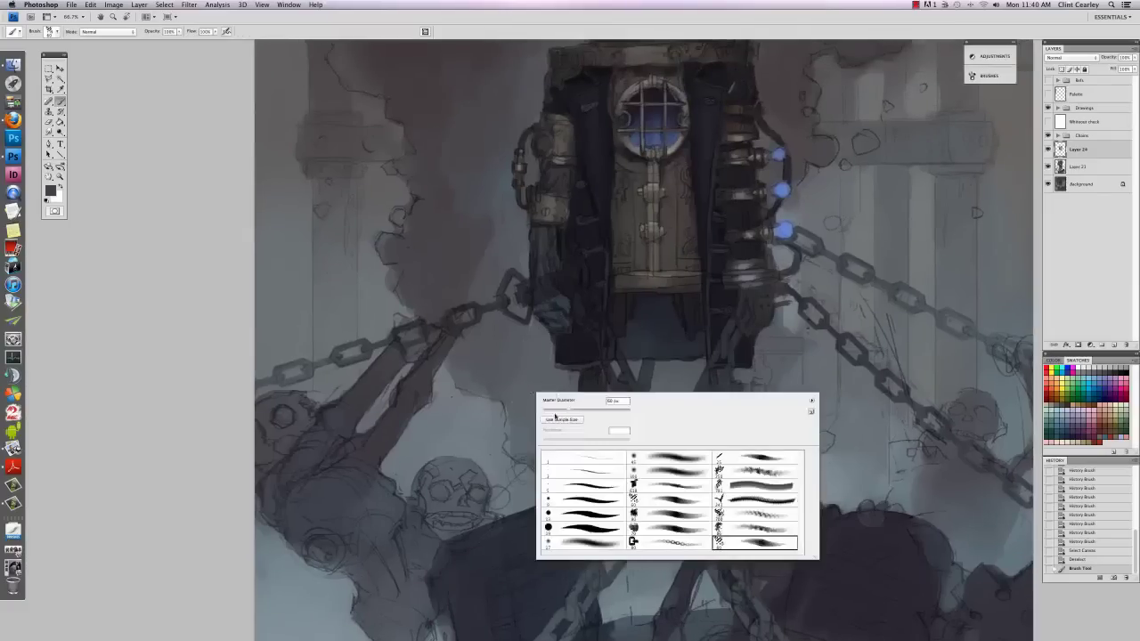
pyautogui.moveTo(568, 411); pyautogui.dragTo(565, 412)
pyautogui.click(523, 422)
pyautogui.keyDown('alt'); pyautogui.click(514, 409); pyautogui.keyUp('alt')
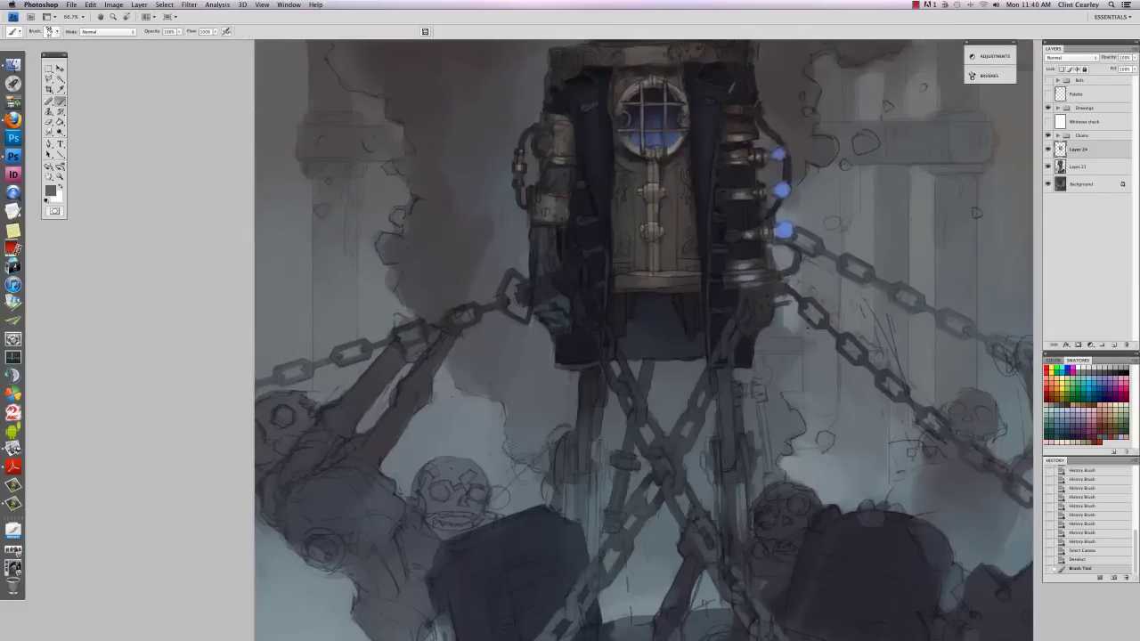
pyautogui.moveTo(517, 450)
pyautogui.mouseDown()
pyautogui.moveTo(515, 426)
pyautogui.moveTo(480, 415)
pyautogui.mouseUp()
pyautogui.keyDown('alt'); pyautogui.click(468, 414); pyautogui.keyUp('alt')
pyautogui.moveTo(481, 425)
pyautogui.mouseDown()
pyautogui.moveTo(452, 387)
pyautogui.moveTo(467, 405)
pyautogui.moveTo(443, 392)
pyautogui.moveTo(474, 378)
pyautogui.moveTo(455, 373)
pyautogui.moveTo(489, 401)
pyautogui.mouseUp()
pyautogui.click(458, 383)
# Step: Paint the jagged rubble edge of the wall opening to the left of the figure with sampled greys
pyautogui.moveTo(406, 254); pyautogui.dragTo(466, 312)
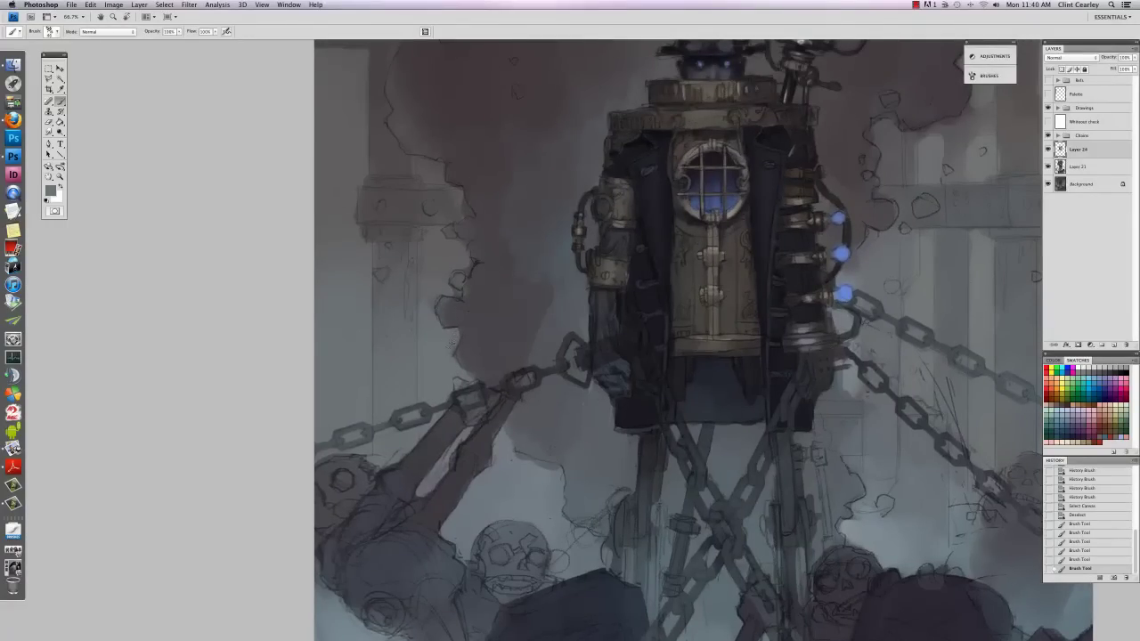
pyautogui.moveTo(449, 347); pyautogui.dragTo(472, 381)
pyautogui.keyDown('alt'); pyautogui.click(469, 385); pyautogui.keyUp('alt')
pyautogui.keyDown('alt'); pyautogui.click(429, 307); pyautogui.keyUp('alt')
pyautogui.moveTo(430, 310)
pyautogui.mouseDown()
pyautogui.moveTo(425, 333)
pyautogui.moveTo(438, 312)
pyautogui.mouseUp()
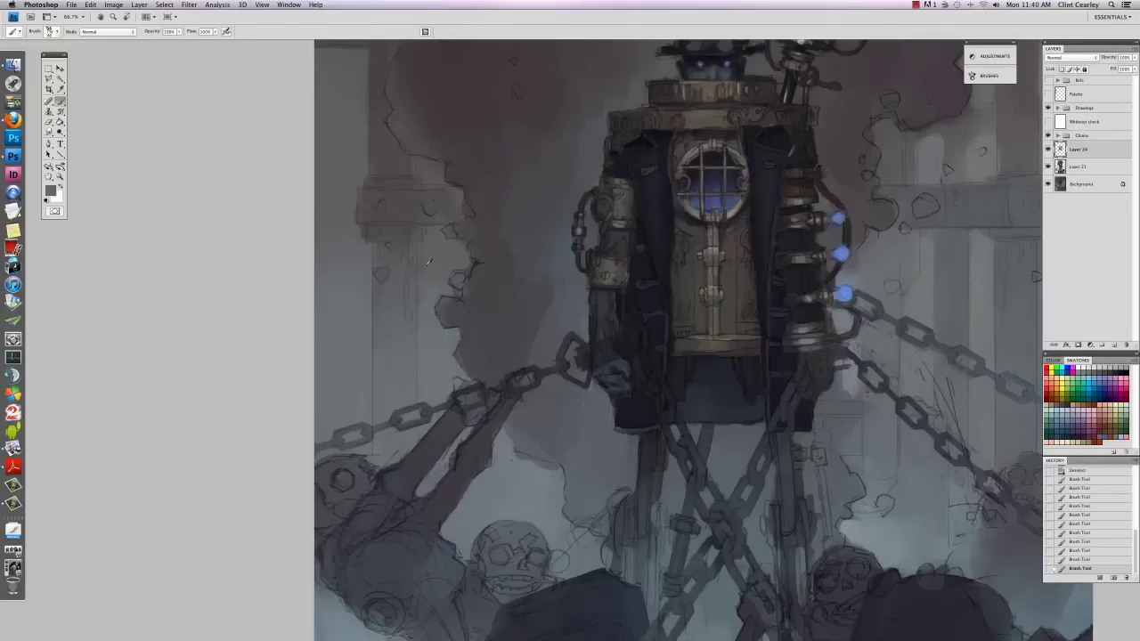
pyautogui.moveTo(464, 267); pyautogui.dragTo(470, 261)
pyautogui.keyDown('alt'); pyautogui.click(447, 311); pyautogui.keyUp('alt')
pyautogui.moveTo(454, 282)
pyautogui.mouseDown()
pyautogui.moveTo(464, 287)
pyautogui.moveTo(461, 273)
pyautogui.mouseUp()
# Step: Define the broken end of the left wooden crosspiece with resampled greys and an adjusted brush size
pyautogui.moveTo(444, 202); pyautogui.dragTo(473, 283)
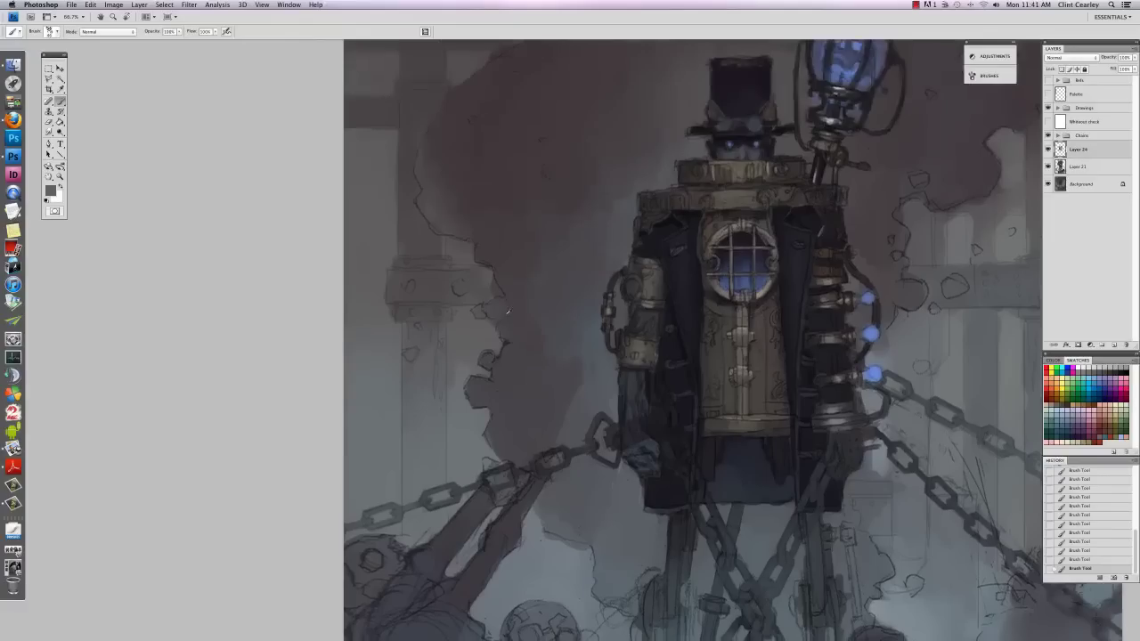
pyautogui.keyDown('alt'); pyautogui.click(502, 301); pyautogui.keyUp('alt')
pyautogui.keyDown('alt'); pyautogui.click(479, 329); pyautogui.keyUp('alt')
pyautogui.keyDown('alt'); pyautogui.click(498, 312); pyautogui.keyUp('alt')
pyautogui.keyDown('alt'); pyautogui.click(489, 326); pyautogui.keyUp('alt')
pyautogui.rightClick(516, 307)
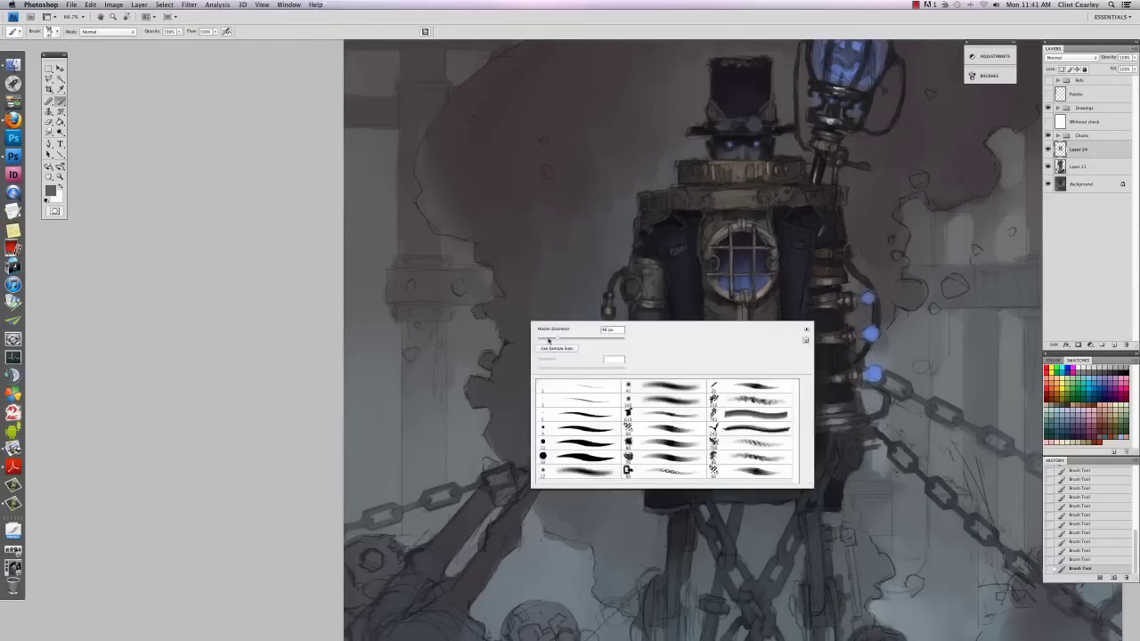
pyautogui.moveTo(549, 342); pyautogui.dragTo(554, 342)
pyautogui.click(503, 330)
pyautogui.keyDown('alt'); pyautogui.click(505, 334); pyautogui.keyUp('alt')
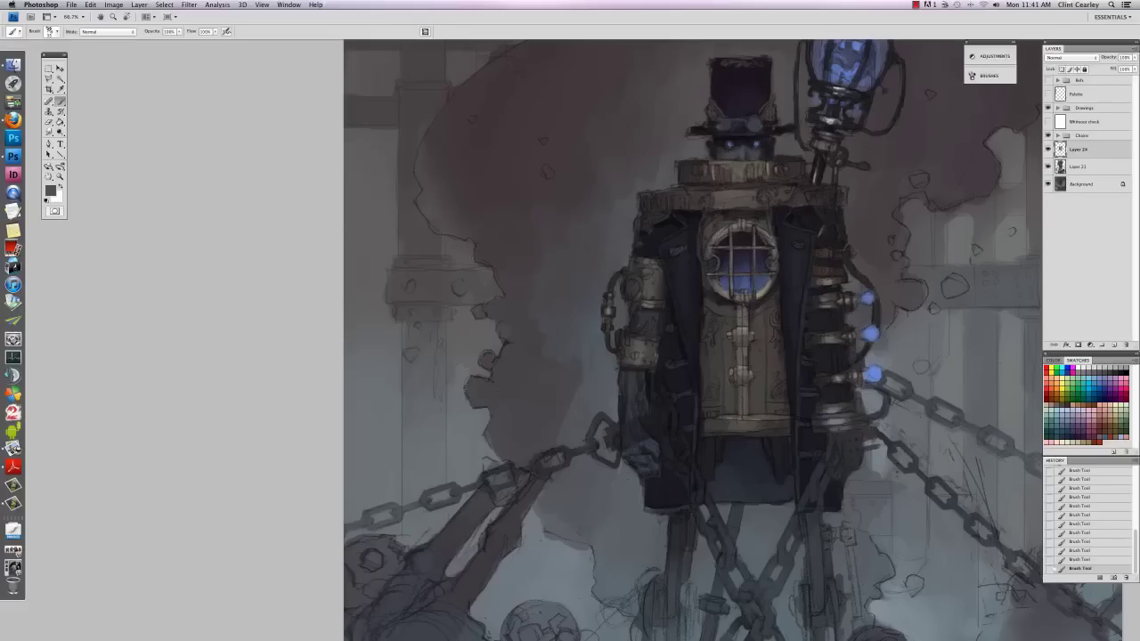
# Step: Paint the edge of the wall opening just above the left crosspiece with a sampled darker grey
pyautogui.keyDown('alt'); pyautogui.click(438, 223); pyautogui.keyUp('alt')
pyautogui.rightClick(515, 219)
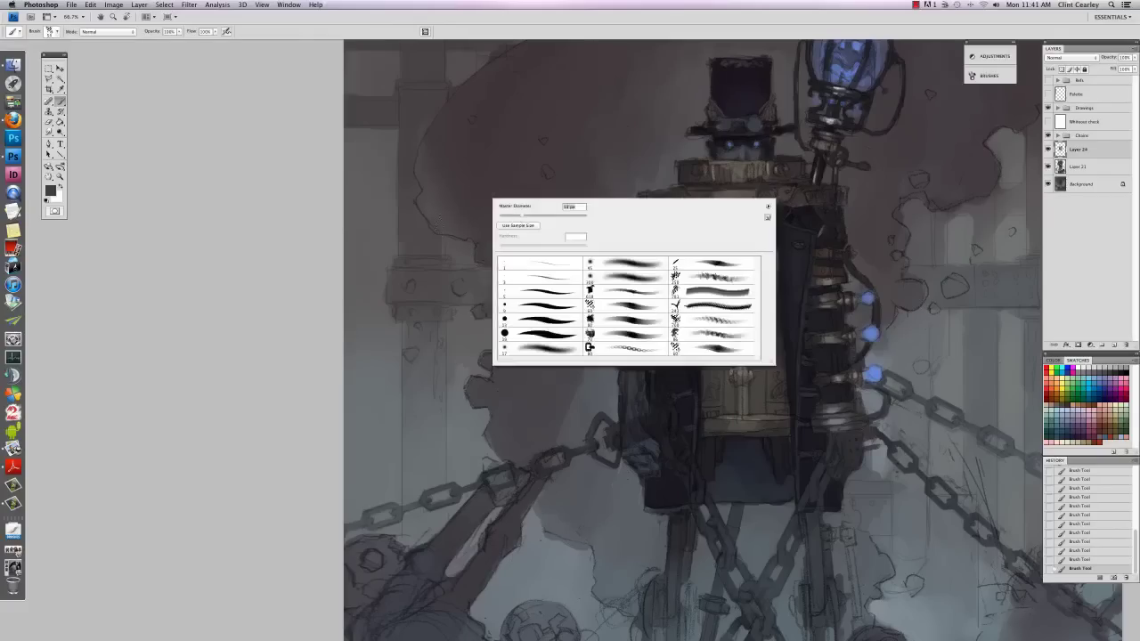
pyautogui.moveTo(429, 195)
pyautogui.mouseDown()
pyautogui.moveTo(421, 212)
pyautogui.moveTo(460, 227)
pyautogui.mouseUp()
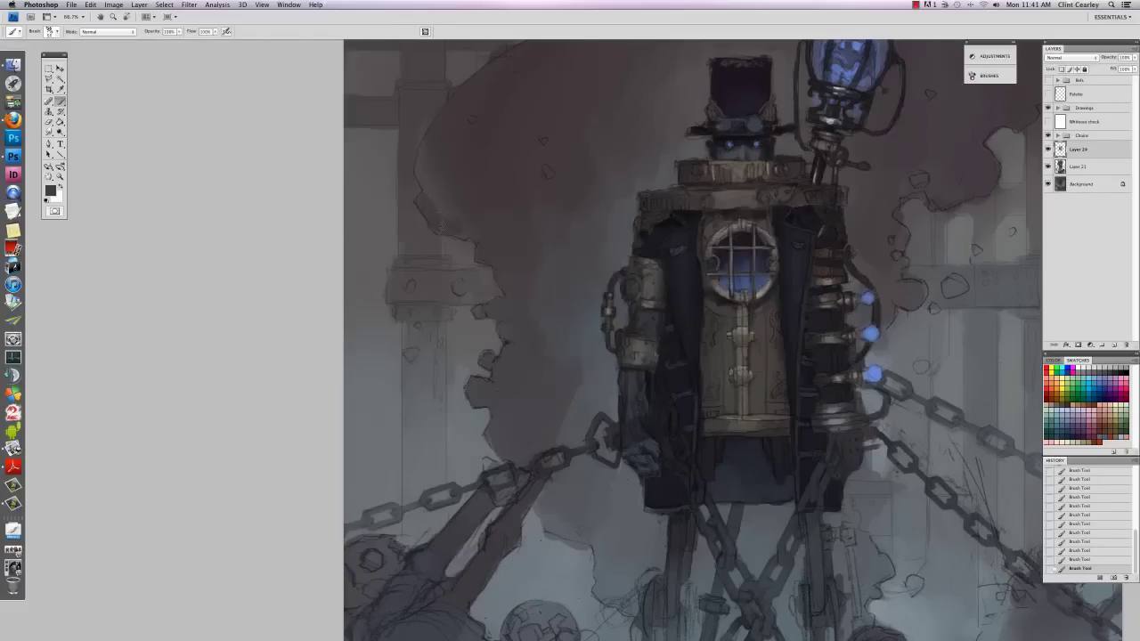
# Step: Sample dark greys and paint the smoke and floating debris in the upper-left background of the illustration
pyautogui.moveTo(443, 174); pyautogui.dragTo(427, 194)
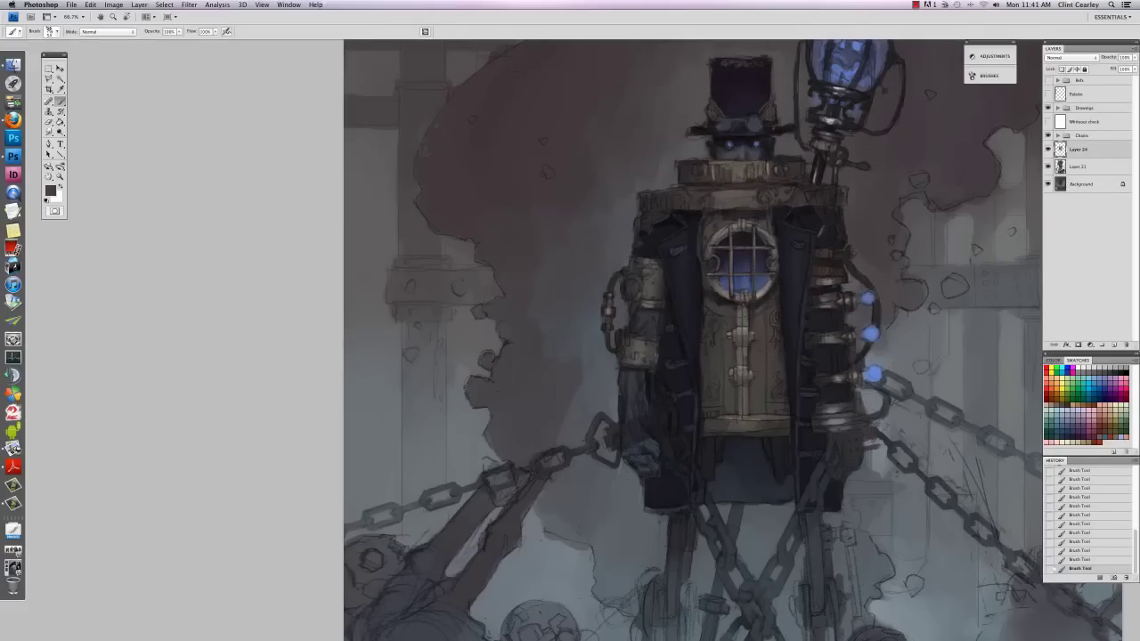
pyautogui.moveTo(514, 159); pyautogui.dragTo(512, 221)
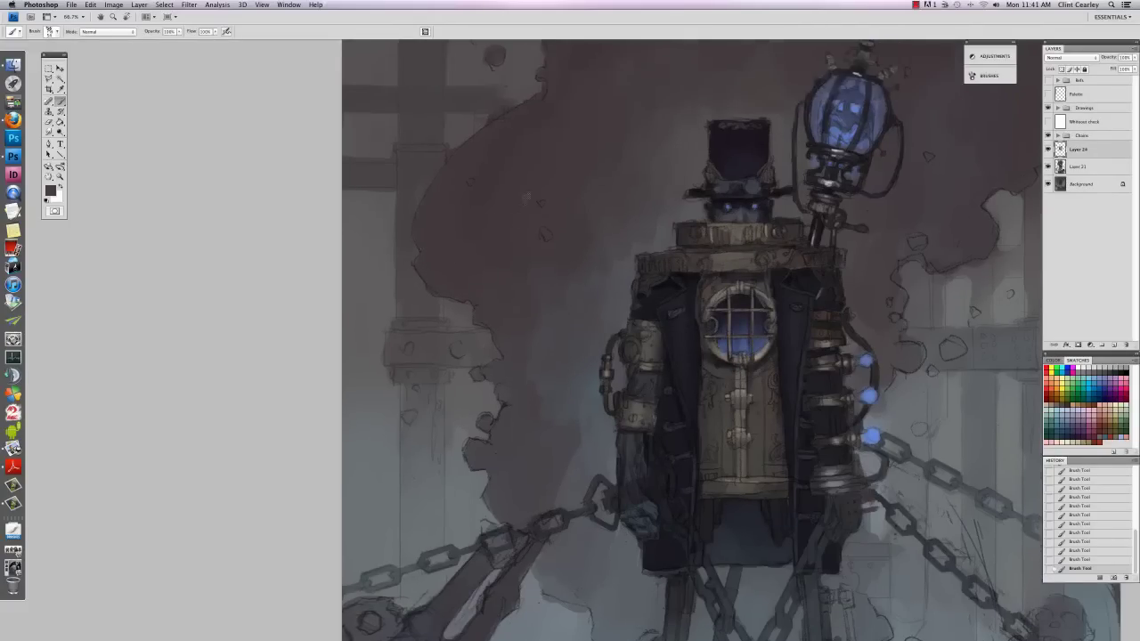
pyautogui.keyDown('alt'); pyautogui.click(469, 123); pyautogui.keyUp('alt')
pyautogui.scroll(3, 496, 107)
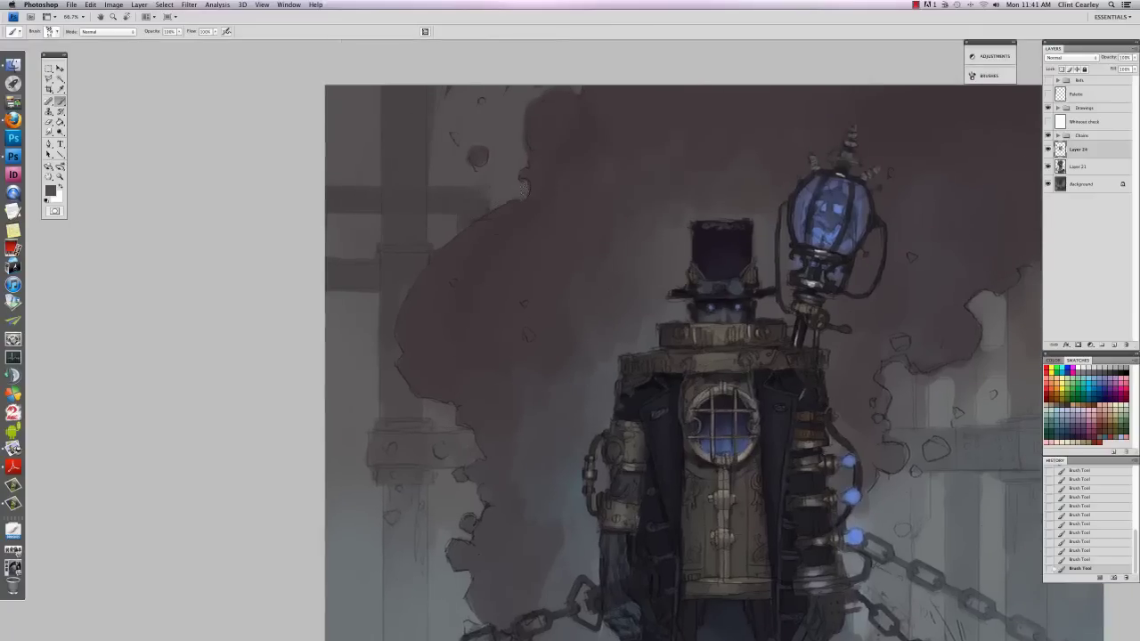
pyautogui.rightClick(532, 164)
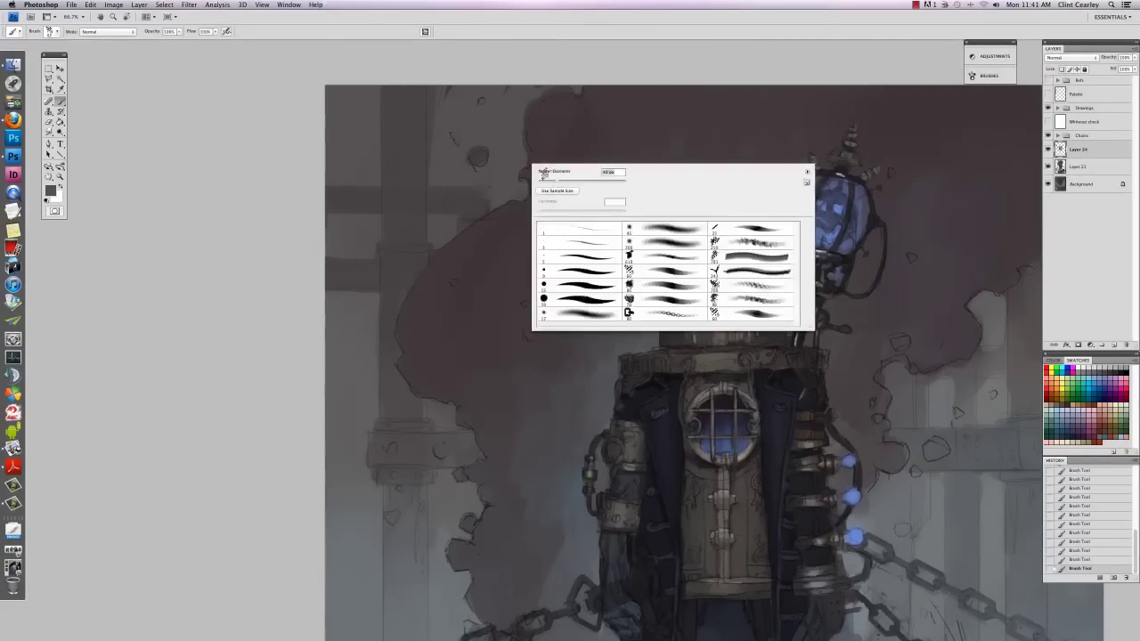
pyautogui.keyDown('alt'); pyautogui.click(481, 143); pyautogui.keyUp('alt')
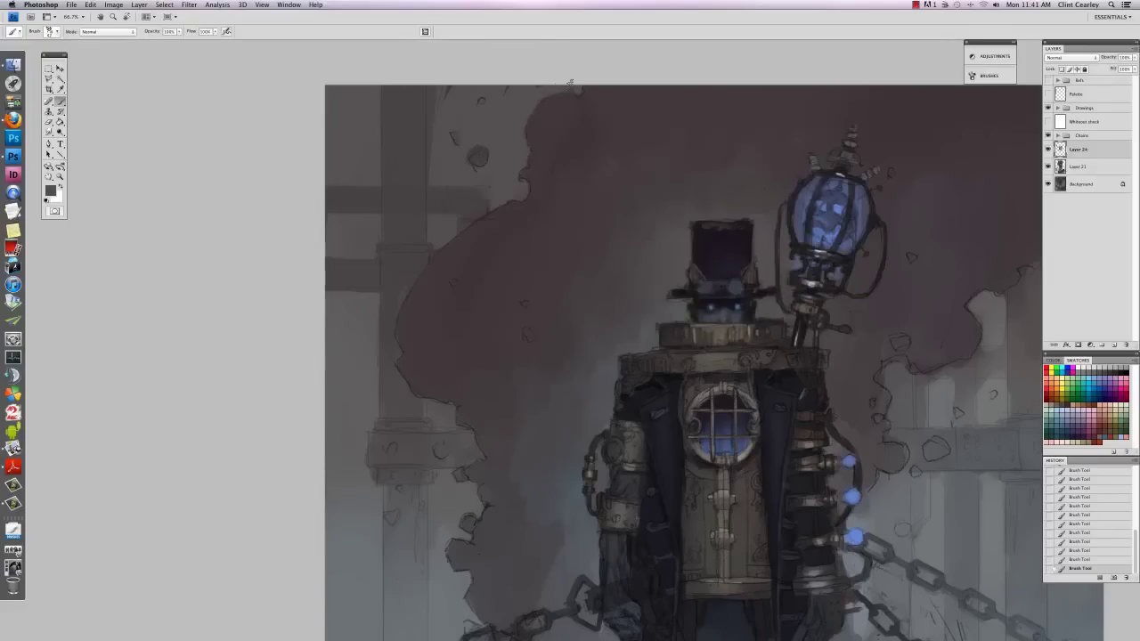
# Step: Sample nearby greys and fill in the floating debris around the ruined pillar in the right background
pyautogui.hscroll(10, 557, 79)
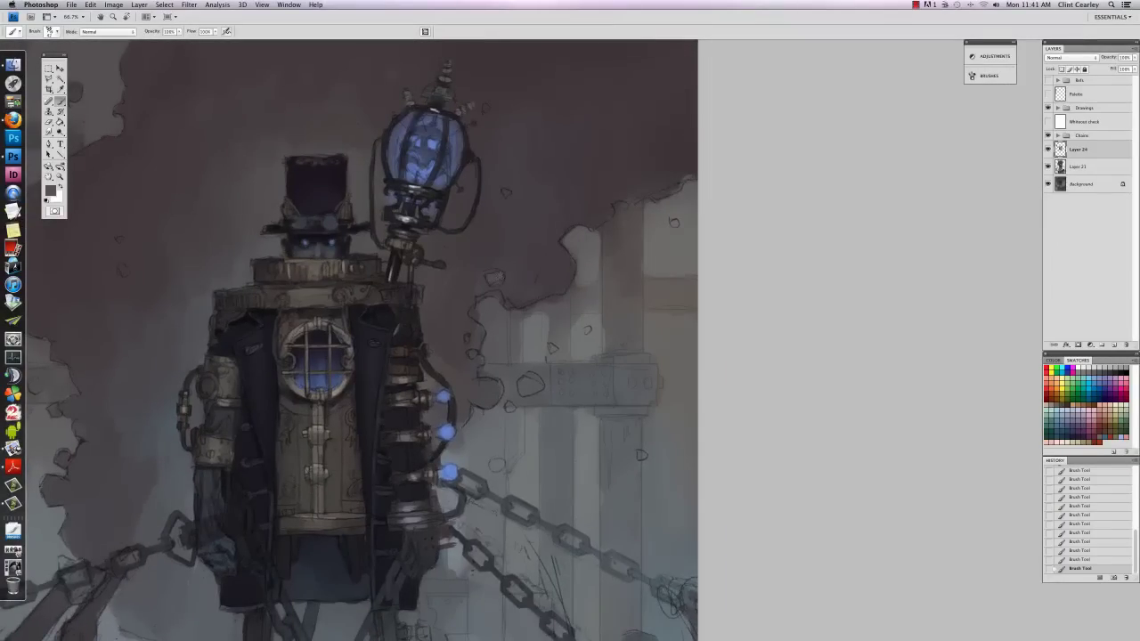
pyautogui.keyDown('alt'); pyautogui.click(504, 269); pyautogui.keyUp('alt')
pyautogui.keyDown('alt'); pyautogui.click(597, 258); pyautogui.keyUp('alt')
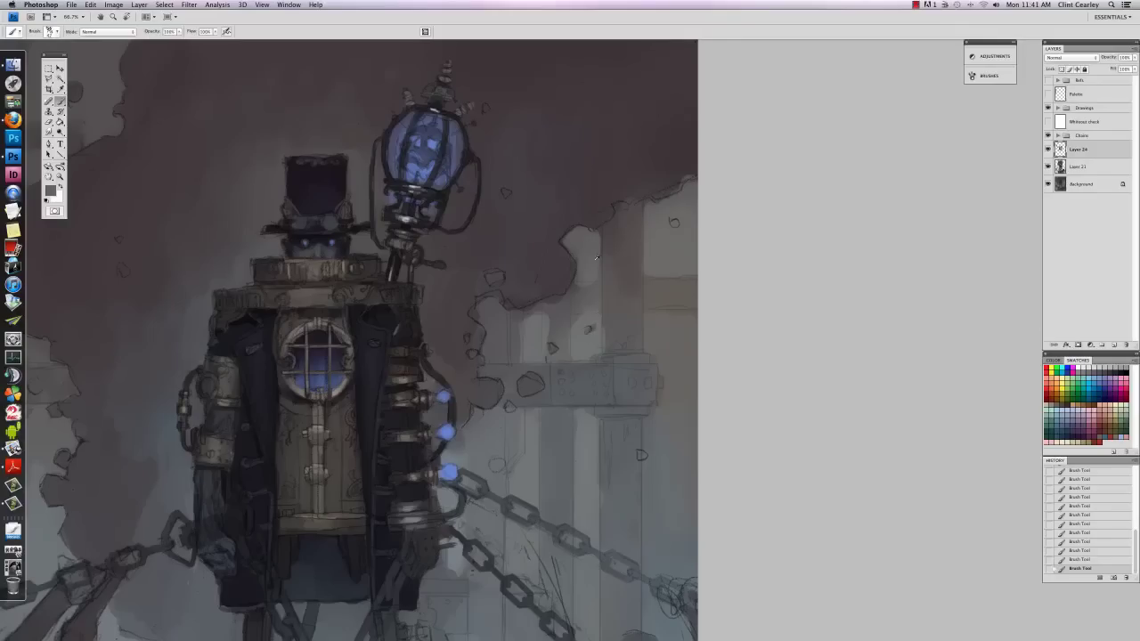
pyautogui.keyDown('alt'); pyautogui.click(568, 296); pyautogui.keyUp('alt')
pyautogui.scroll(-4, 631, 351)
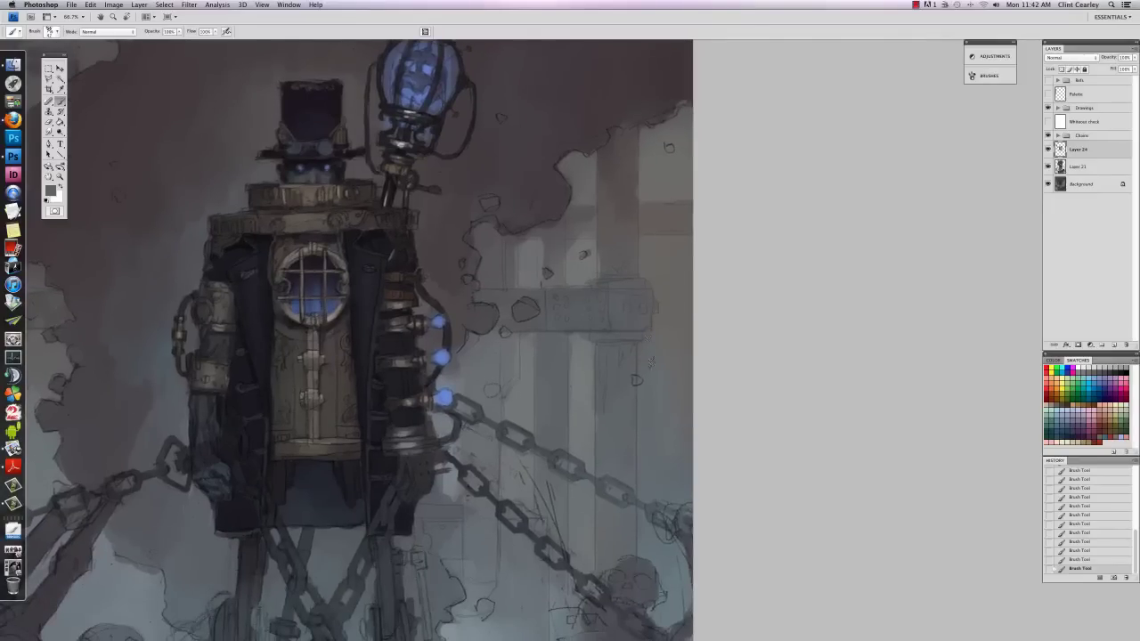
pyautogui.keyDown('alt'); pyautogui.click(565, 341); pyautogui.keyUp('alt')
# Step: Block in the figure's leg on the image's right side below the coat with sampled dark and mid greys
pyautogui.press('super+minus')
pyautogui.press('super+minus')
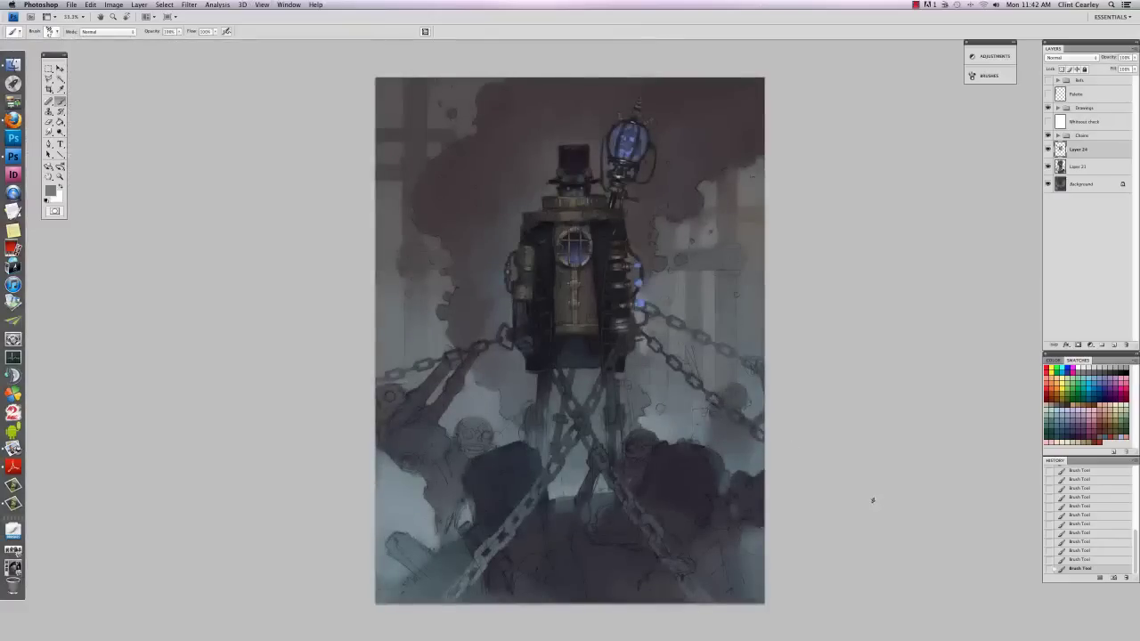
pyautogui.press('super+plus')
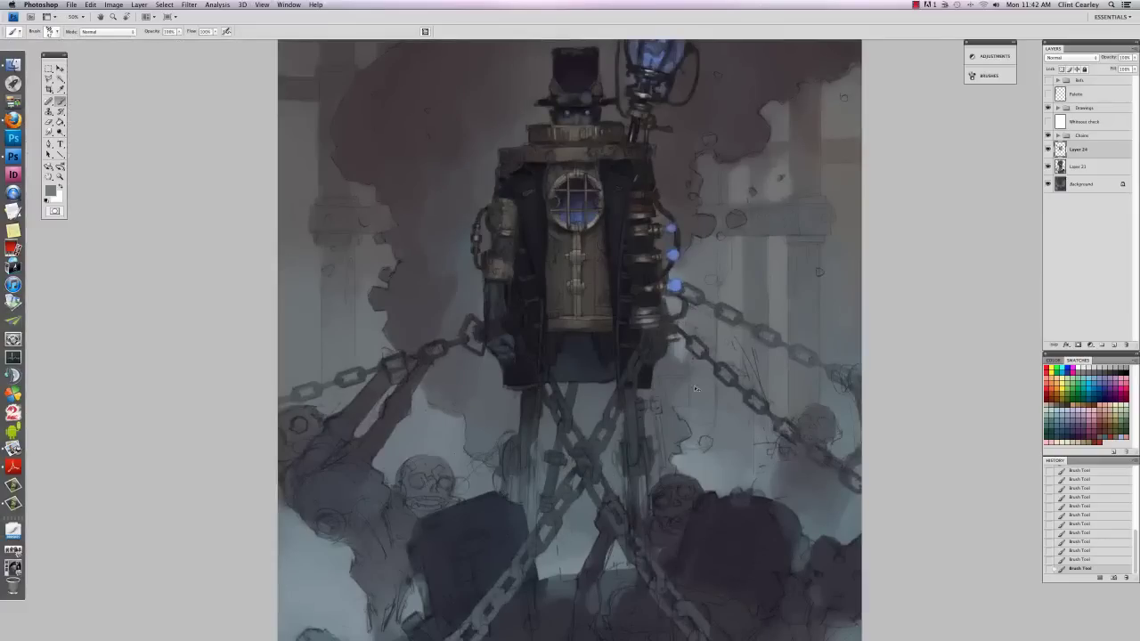
pyautogui.moveTo(587, 463); pyautogui.dragTo(560, 398)
pyautogui.keyDown('alt'); pyautogui.click(609, 374); pyautogui.keyUp('alt')
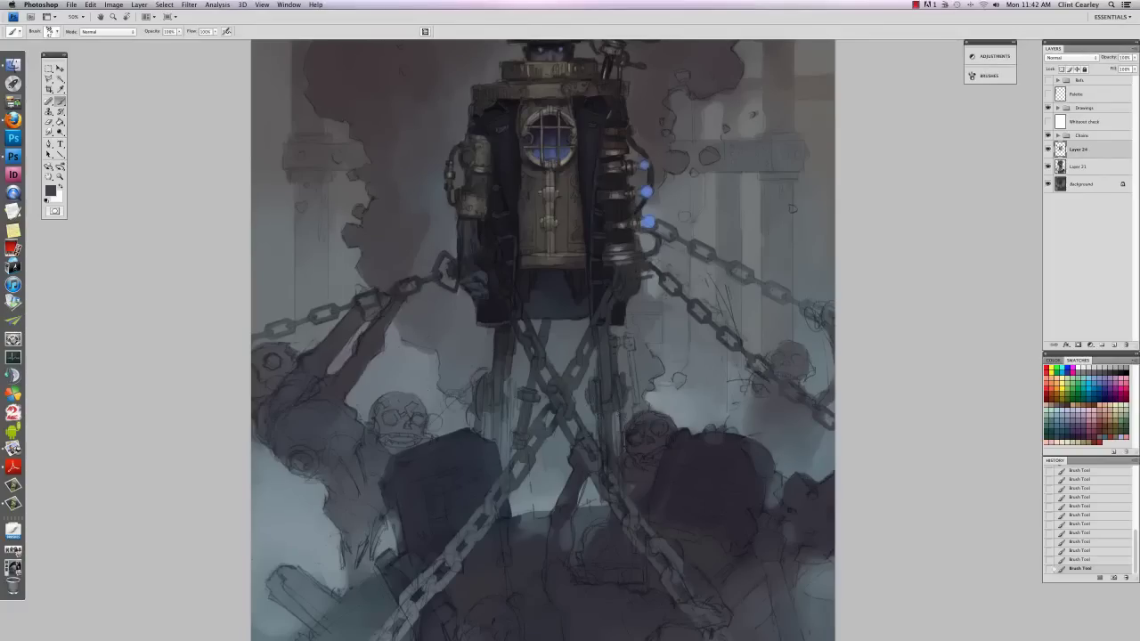
pyautogui.moveTo(617, 414); pyautogui.dragTo(613, 470)
pyautogui.keyDown('alt'); pyautogui.click(593, 413); pyautogui.keyUp('alt')
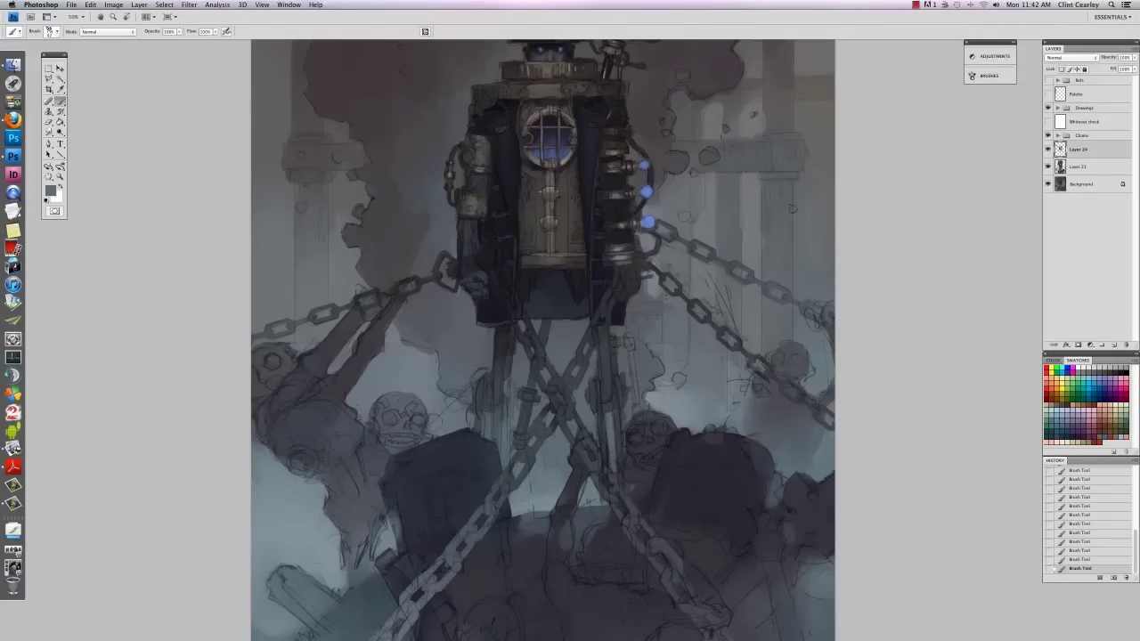
# Step: Resize the brush and refine the upper part and knee of the right-hand leg with sampled tones
pyautogui.rightClick(618, 415)
pyautogui.moveTo(636, 437); pyautogui.dragTo(610, 413)
pyautogui.press('Return')
pyautogui.keyDown('alt'); pyautogui.click(599, 383); pyautogui.keyUp('alt')
pyautogui.keyDown('alt'); pyautogui.click(622, 355); pyautogui.keyUp('alt')
pyautogui.moveTo(614, 357); pyautogui.dragTo(617, 373)
pyautogui.moveTo(621, 409); pyautogui.dragTo(624, 427)
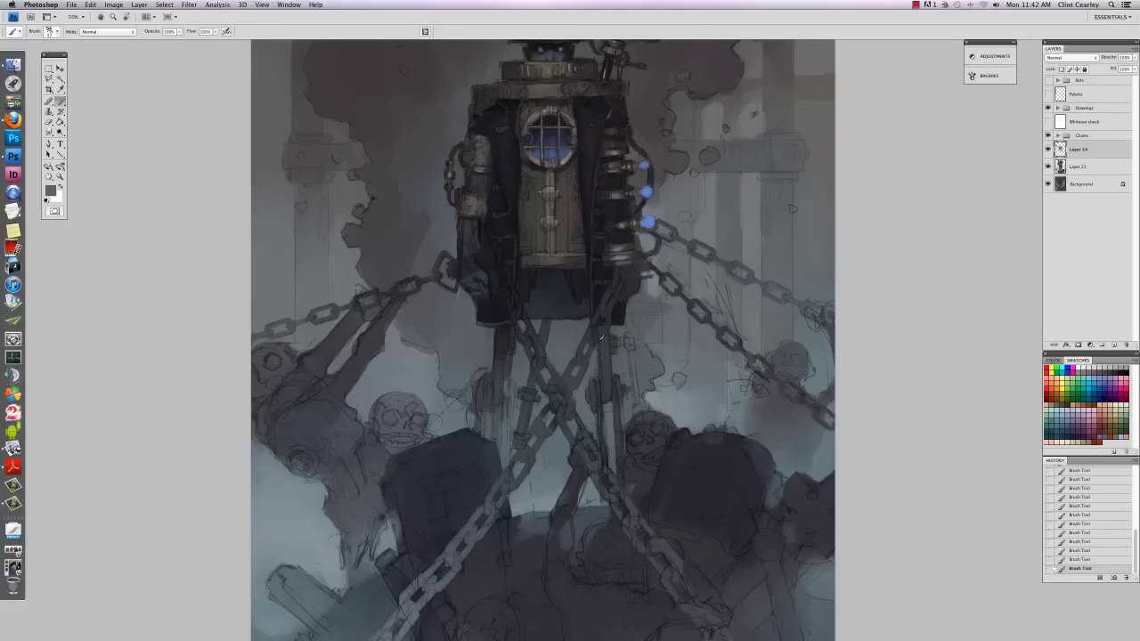
pyautogui.keyDown('alt'); pyautogui.click(598, 292); pyautogui.keyUp('alt')
# Step: Paint the figure's left-hand leg and knee joint behind the crossed chains, resampling greys from the surrounding area
pyautogui.keyDown('alt'); pyautogui.click(501, 381); pyautogui.keyUp('alt')
pyautogui.moveTo(506, 409); pyautogui.dragTo(505, 463)
pyautogui.moveTo(487, 413); pyautogui.dragTo(489, 443)
pyautogui.keyDown('alt'); pyautogui.click(467, 414); pyautogui.keyUp('alt')
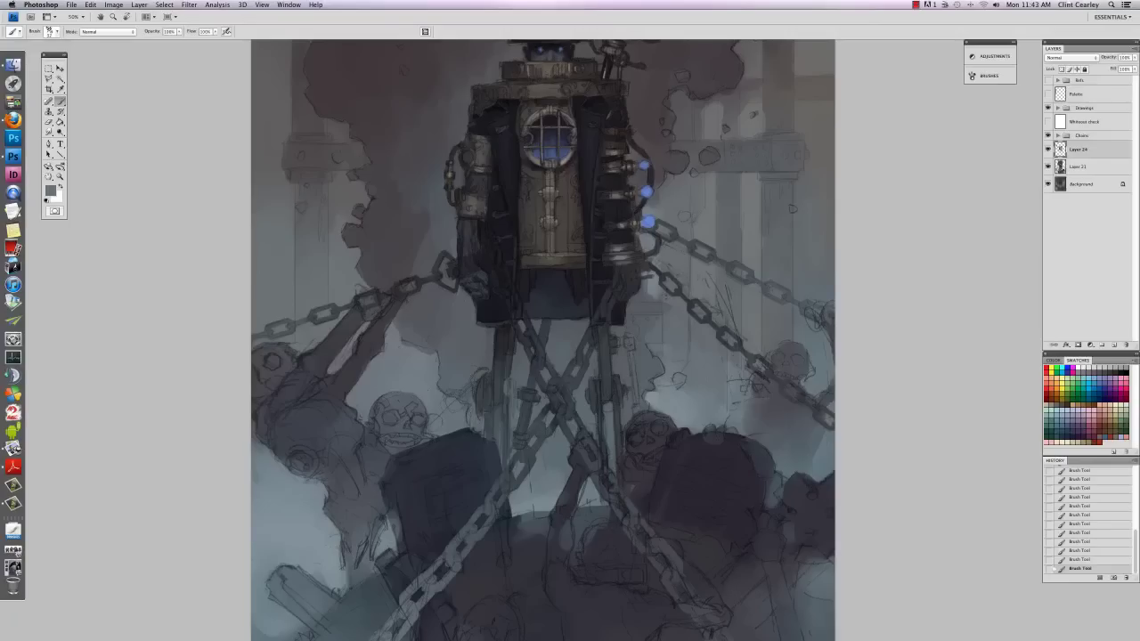
pyautogui.moveTo(486, 422); pyautogui.dragTo(486, 439)
pyautogui.keyDown('alt'); pyautogui.click(502, 376); pyautogui.keyUp('alt')
pyautogui.moveTo(505, 381)
pyautogui.mouseDown()
pyautogui.moveTo(511, 413)
pyautogui.moveTo(513, 398)
pyautogui.mouseUp()
pyautogui.keyDown('alt'); pyautogui.click(514, 422); pyautogui.keyUp('alt')
pyautogui.moveTo(498, 411); pyautogui.dragTo(497, 437)
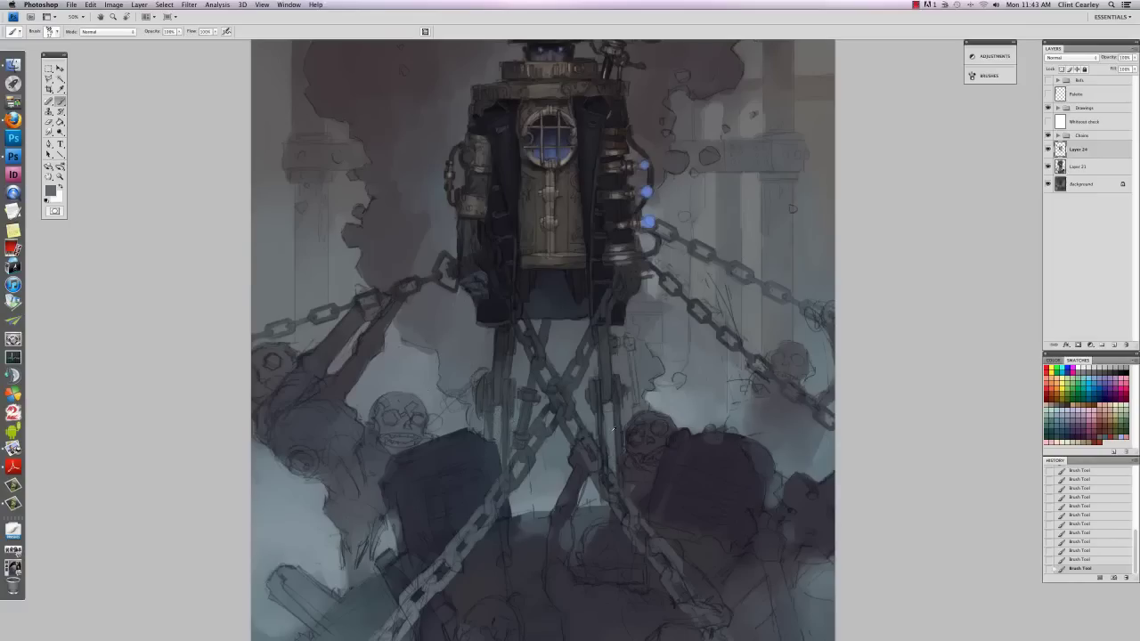
# Step: Compare the painting with and without Layer 24, and add a new empty layer above it
pyautogui.moveTo(735, 524); pyautogui.dragTo(668, 341)
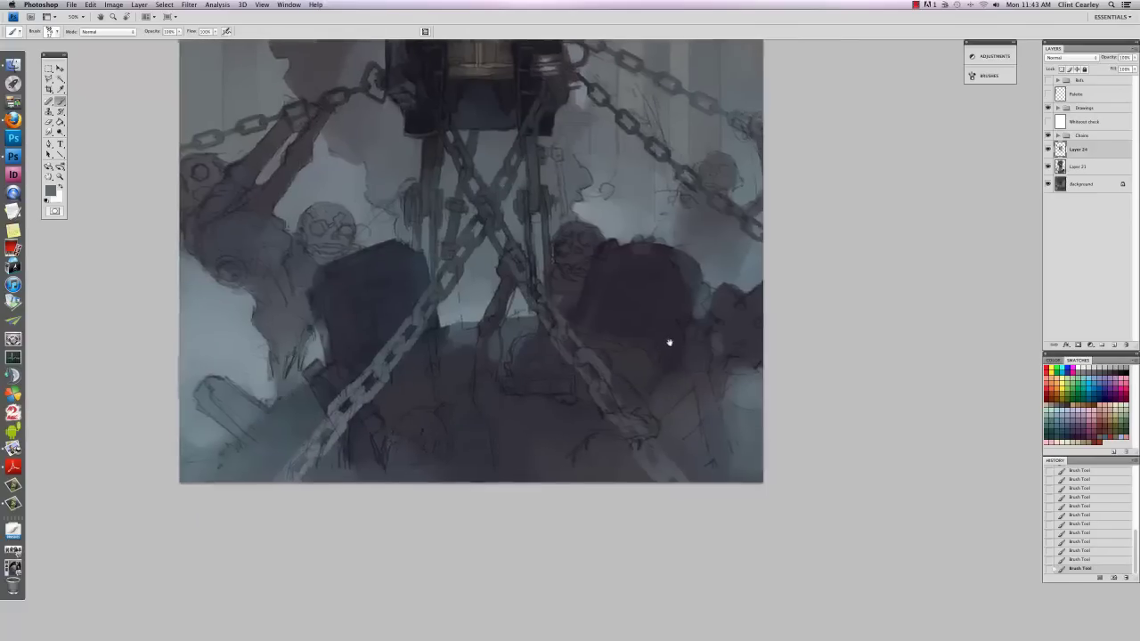
pyautogui.press('super+minus')
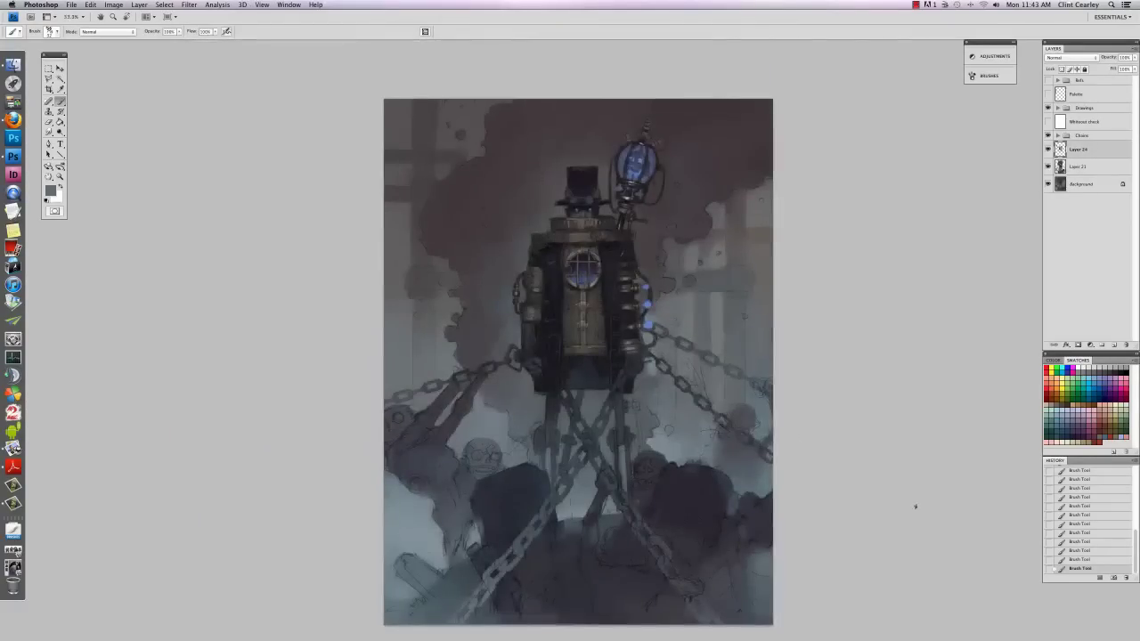
pyautogui.press('super+equal')
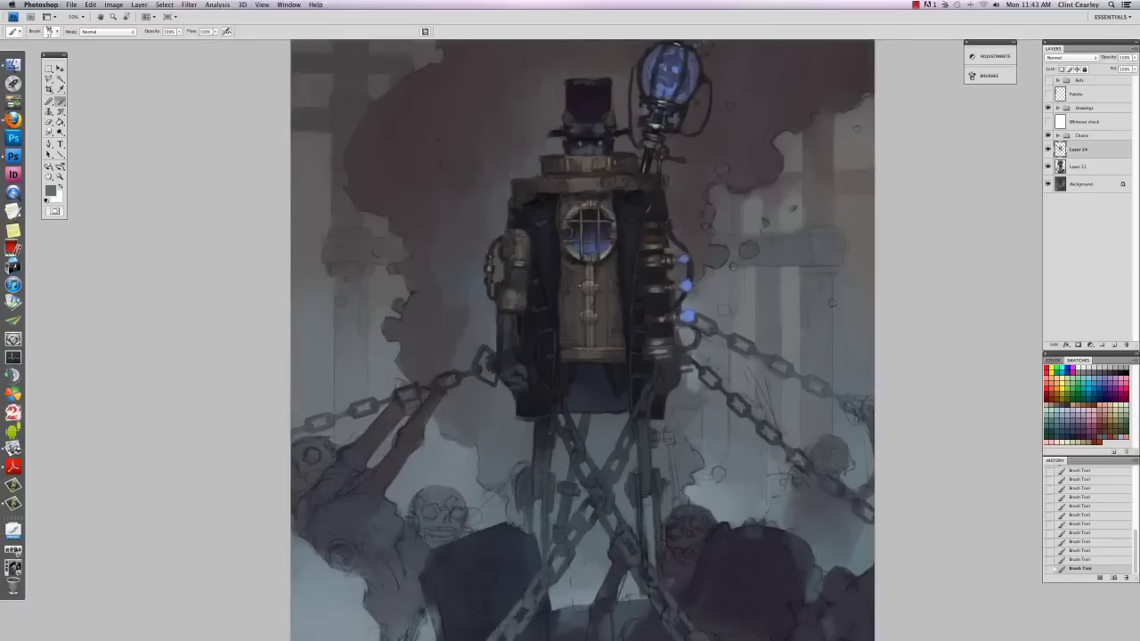
pyautogui.moveTo(470, 435); pyautogui.dragTo(663, 326)
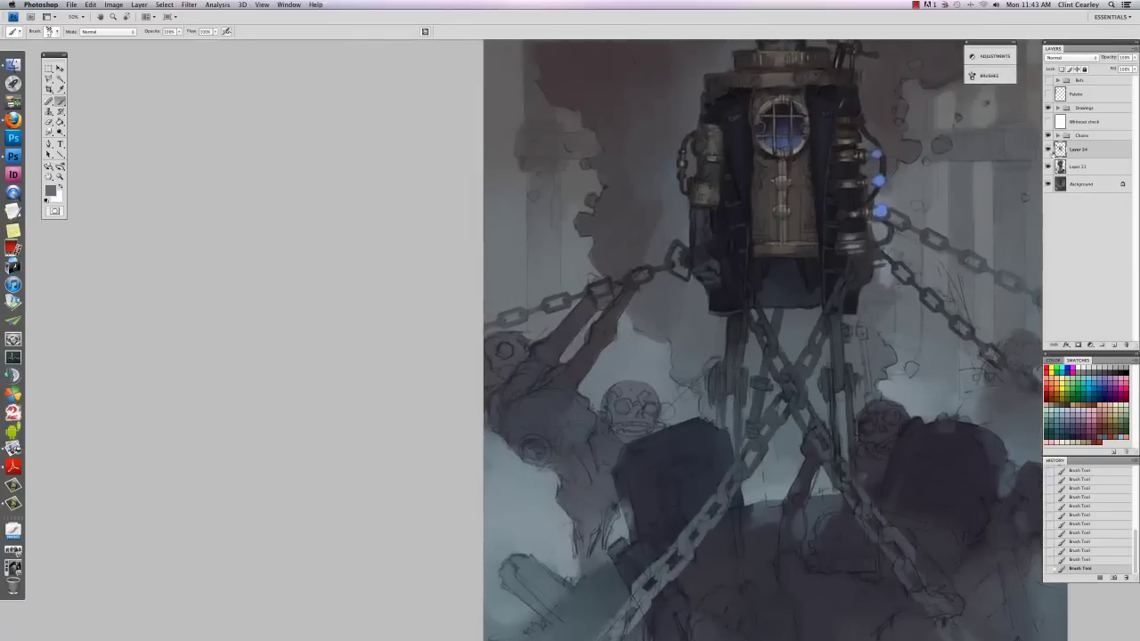
pyautogui.click(1047, 148)
pyautogui.click(1048, 149)
pyautogui.click(1047, 149)
pyautogui.click(1047, 149)
pyautogui.click(1114, 345)
# Step: Enlarge the brush and dab muted grey haze over the background around the left creature's raised arm
pyautogui.moveTo(650, 439); pyautogui.dragTo(402, 347)
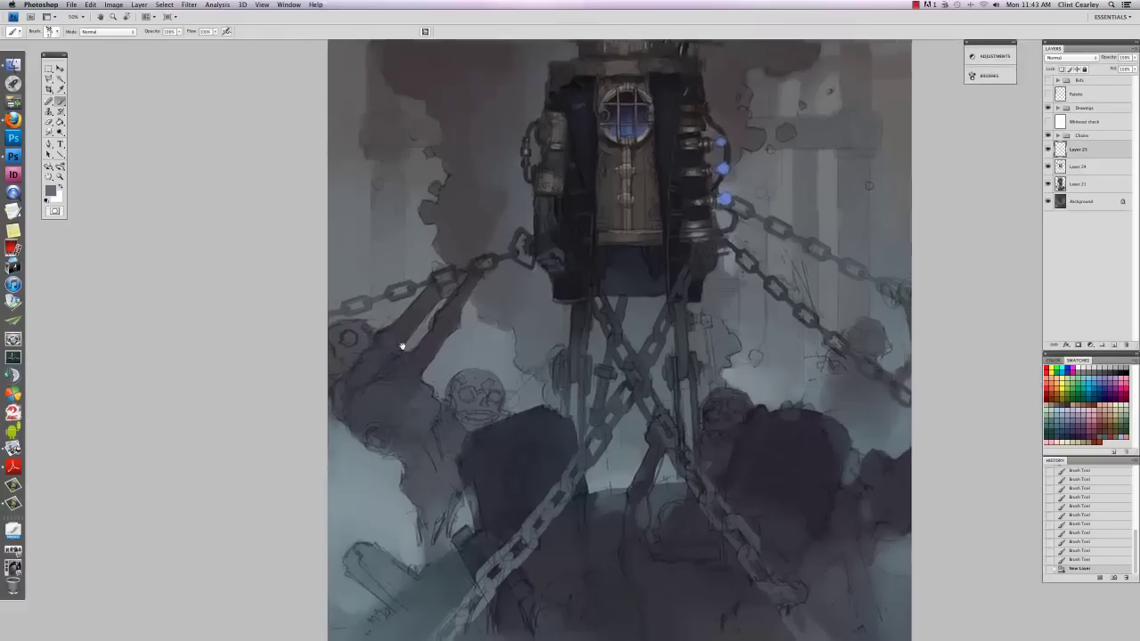
pyautogui.rightClick(641, 383)
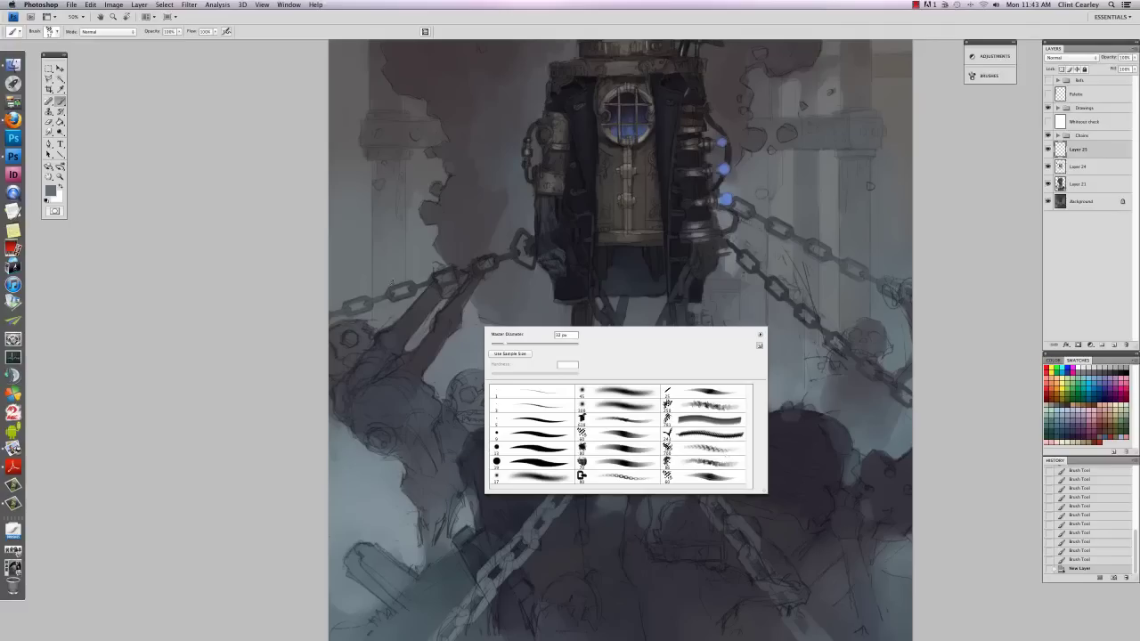
pyautogui.rightClick(399, 285)
pyautogui.moveTo(421, 302); pyautogui.dragTo(426, 302)
pyautogui.click(449, 240)
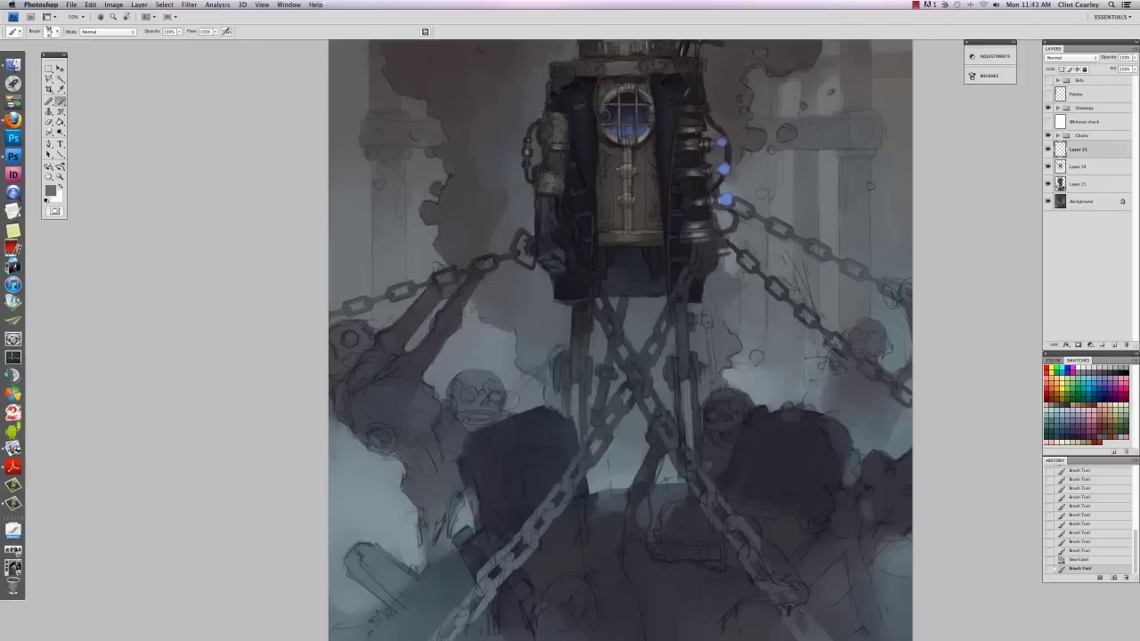
pyautogui.rightClick(470, 322)
pyautogui.moveTo(498, 340); pyautogui.dragTo(496, 340)
pyautogui.click(464, 308)
pyautogui.rightClick(464, 262)
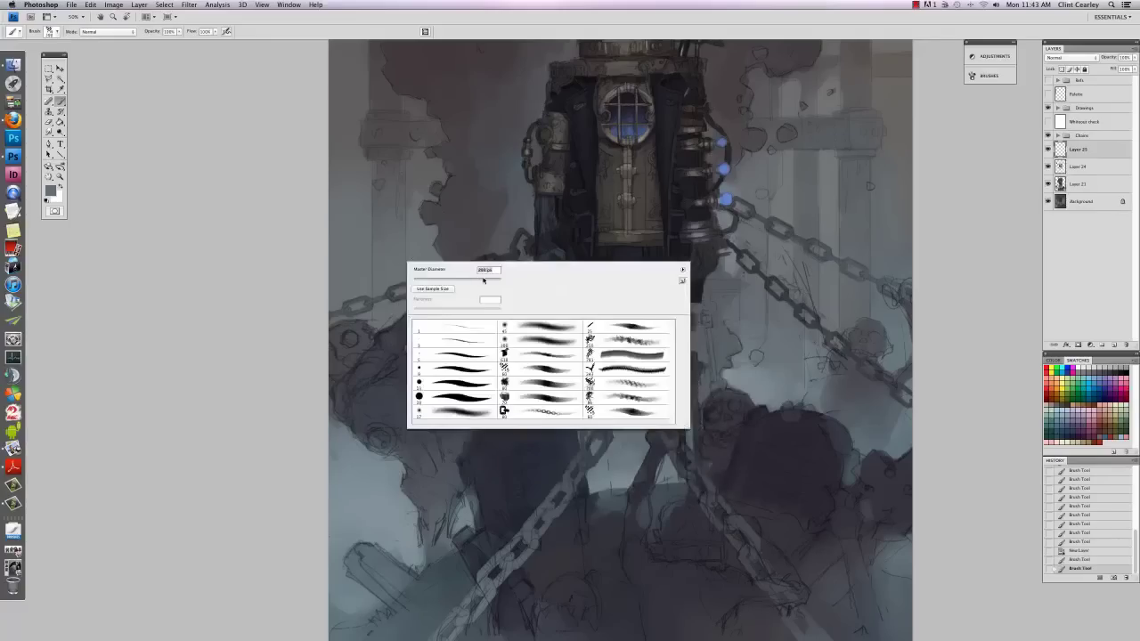
pyautogui.moveTo(361, 227)
pyautogui.mouseDown()
pyautogui.moveTo(519, 392)
pyautogui.moveTo(401, 295)
pyautogui.moveTo(423, 365)
pyautogui.mouseUp()
pyautogui.press('super+z')
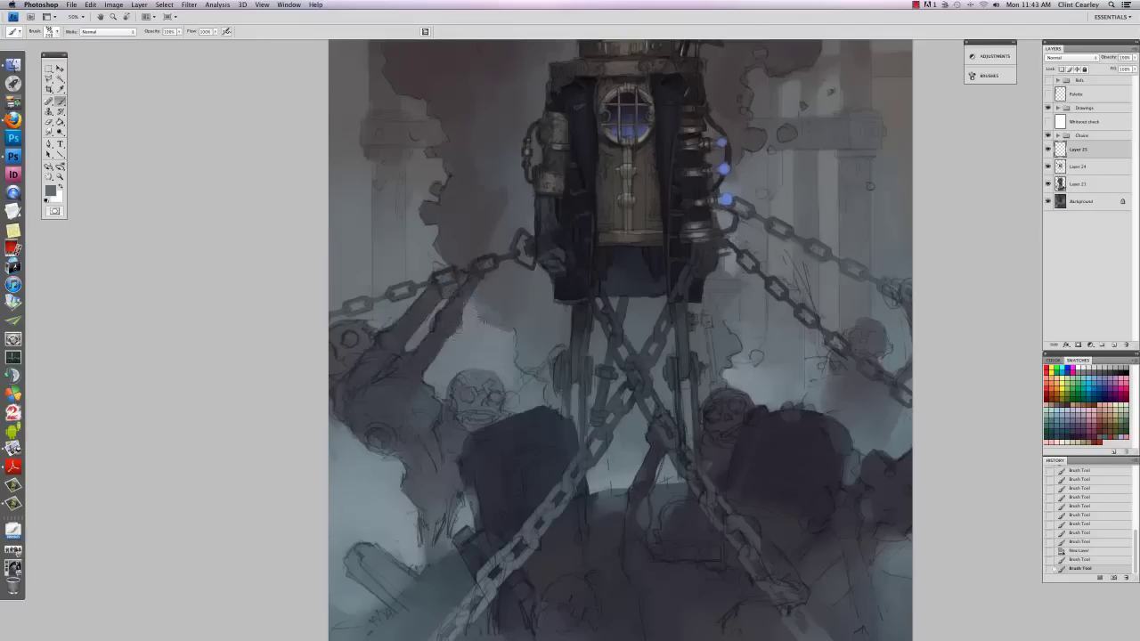
# Step: Reduce the brush size, sample a dark tone and darken the eye socket of the left creature's head
pyautogui.rightClick(457, 299)
pyautogui.moveTo(493, 319); pyautogui.dragTo(486, 319)
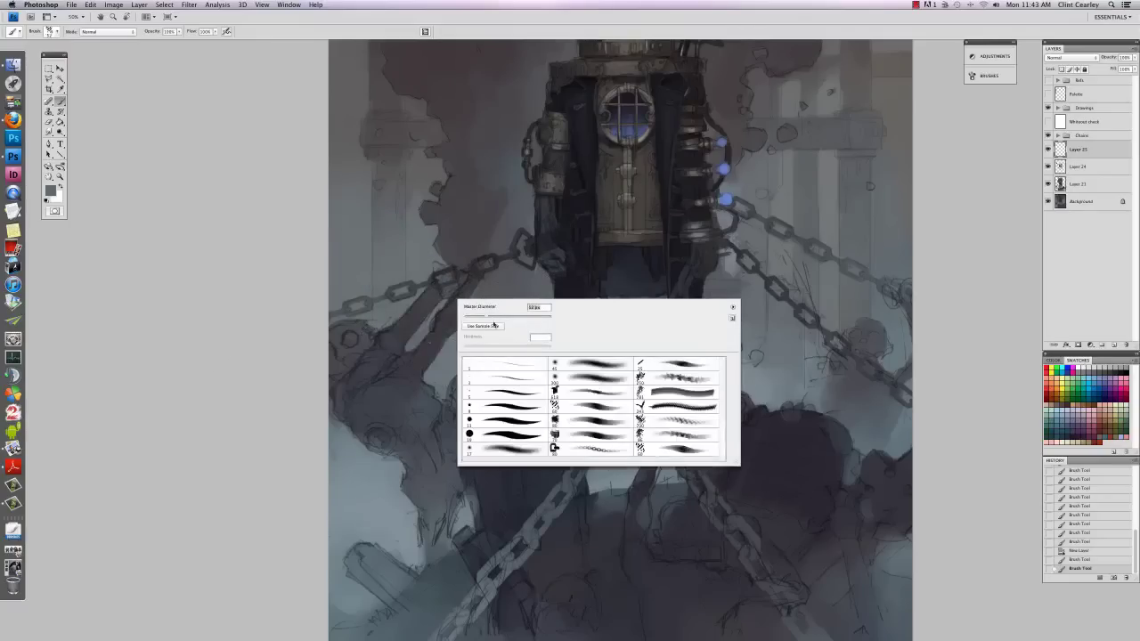
pyautogui.click(246, 379)
pyautogui.keyDown('alt'); pyautogui.click(521, 438); pyautogui.keyUp('alt')
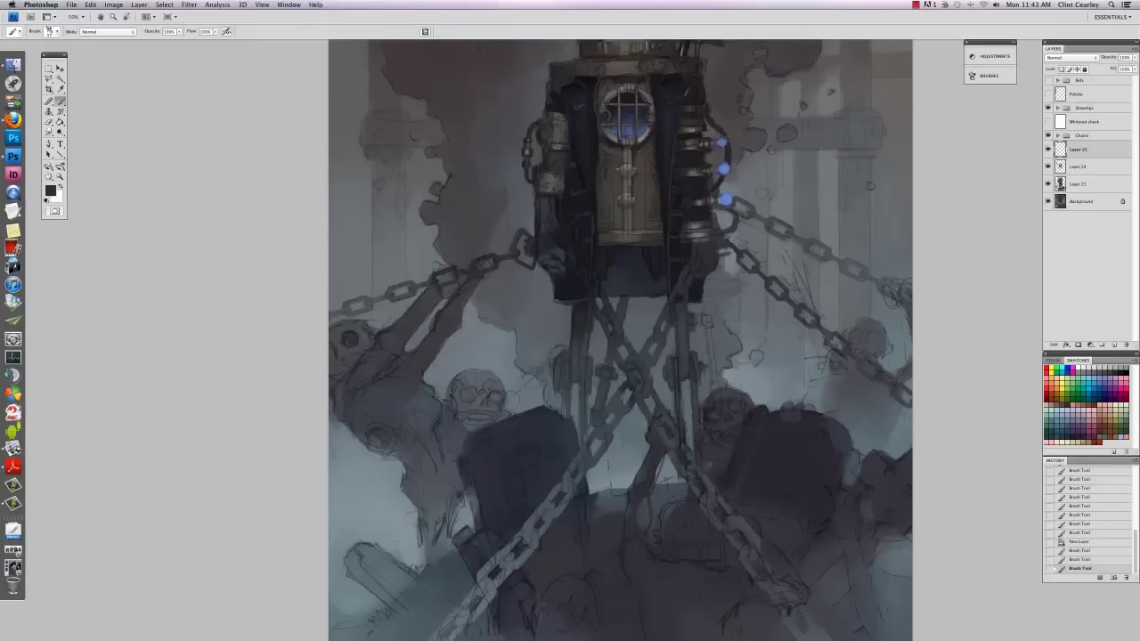
# Step: Paint a few short strokes beside the right edge of the figure's coat hem
pyautogui.moveTo(350, 338); pyautogui.dragTo(423, 373)
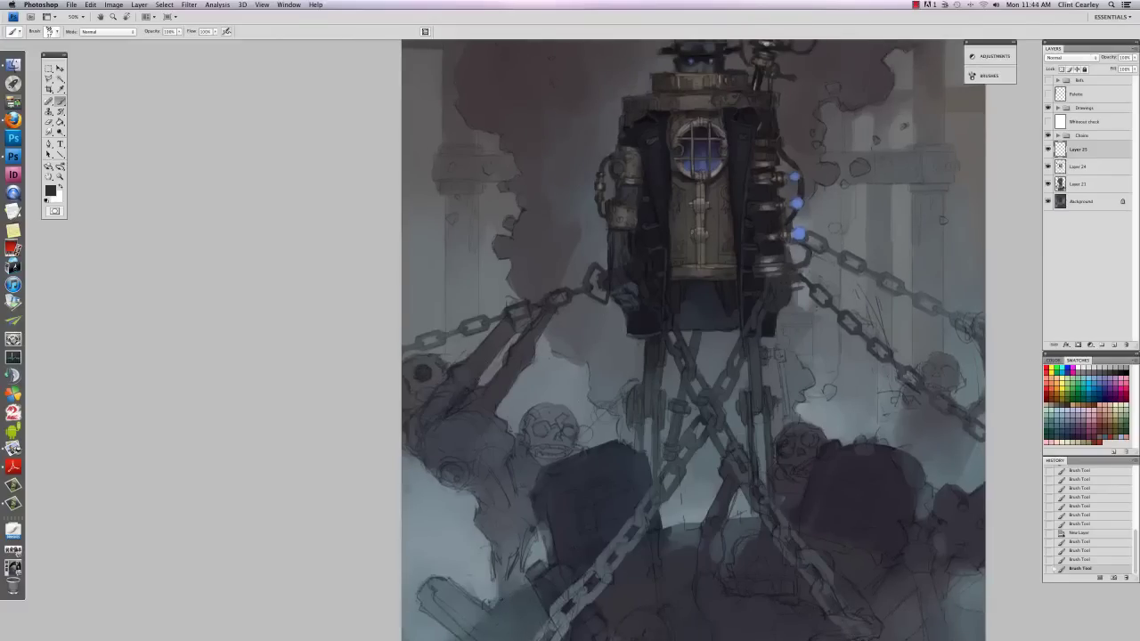
pyautogui.moveTo(784, 314); pyautogui.dragTo(813, 315)
pyautogui.moveTo(788, 321)
pyautogui.mouseDown()
pyautogui.moveTo(810, 321)
pyautogui.moveTo(808, 343)
pyautogui.mouseUp()
# Step: Shade the left creature's jaw, neck, shoulder and the underside of its body with the dark tone
pyautogui.moveTo(502, 425); pyautogui.dragTo(451, 383)
pyautogui.rightClick(437, 374)
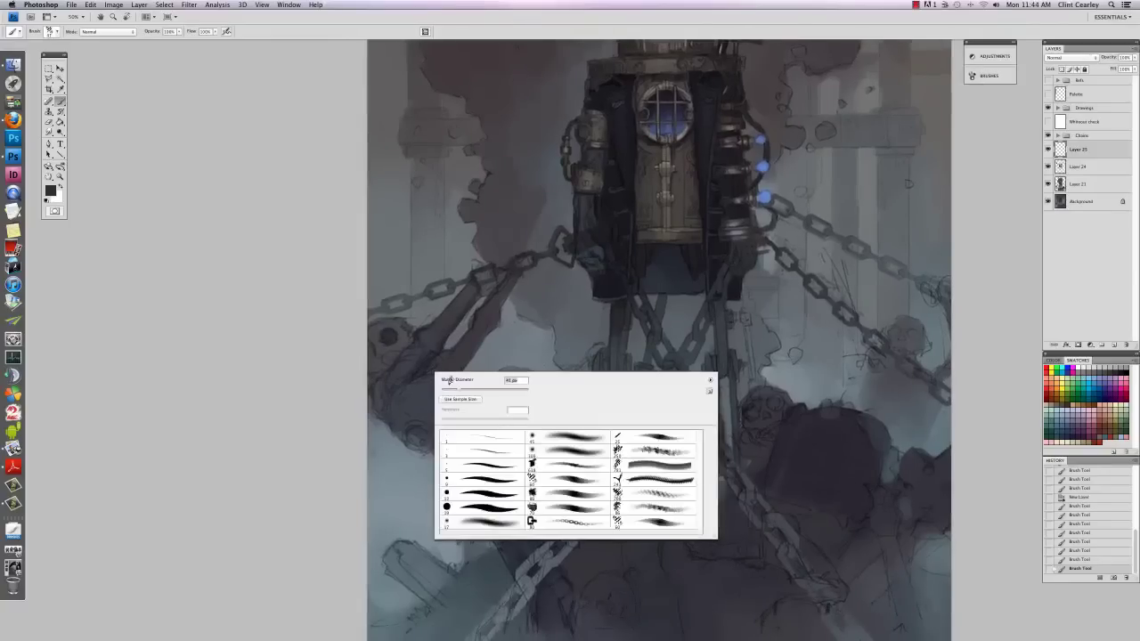
pyautogui.press('Return')
pyautogui.moveTo(374, 374); pyautogui.dragTo(386, 358)
pyautogui.moveTo(381, 368); pyautogui.dragTo(411, 320)
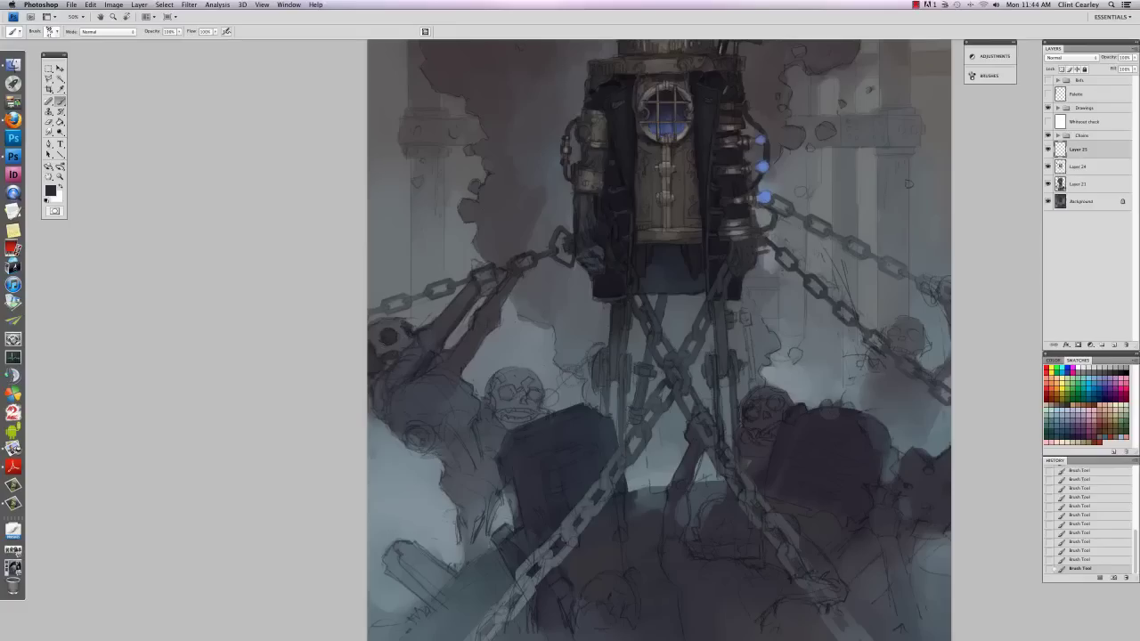
pyautogui.moveTo(377, 379)
pyautogui.mouseDown()
pyautogui.moveTo(373, 398)
pyautogui.moveTo(392, 400)
pyautogui.moveTo(402, 379)
pyautogui.mouseUp()
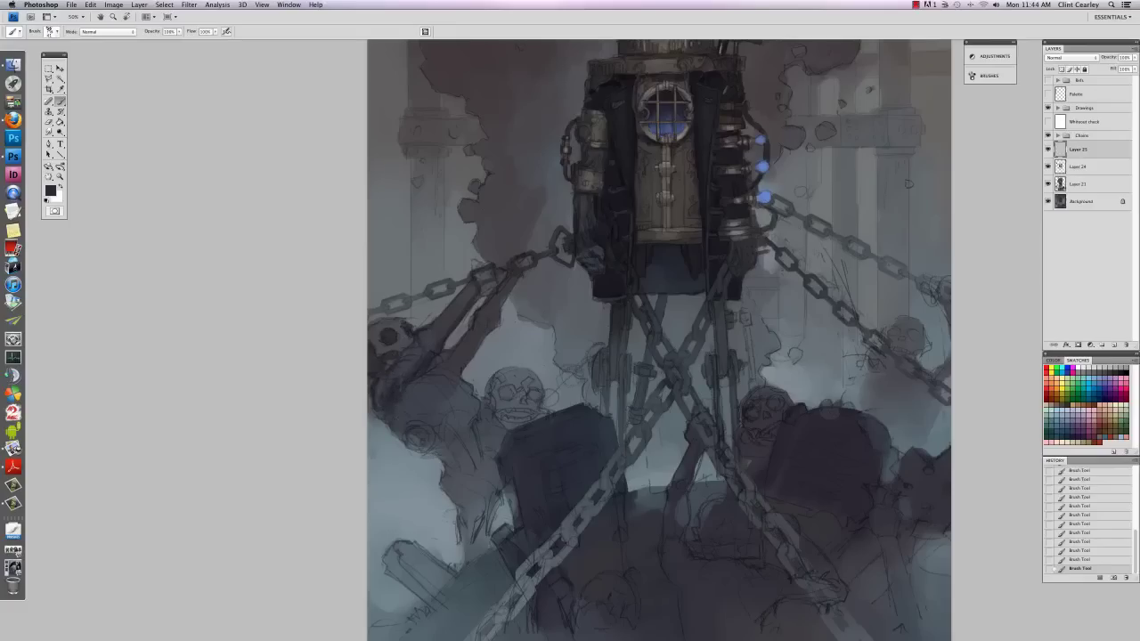
pyautogui.moveTo(397, 418)
pyautogui.mouseDown()
pyautogui.moveTo(419, 443)
pyautogui.moveTo(466, 419)
pyautogui.moveTo(457, 429)
pyautogui.mouseUp()
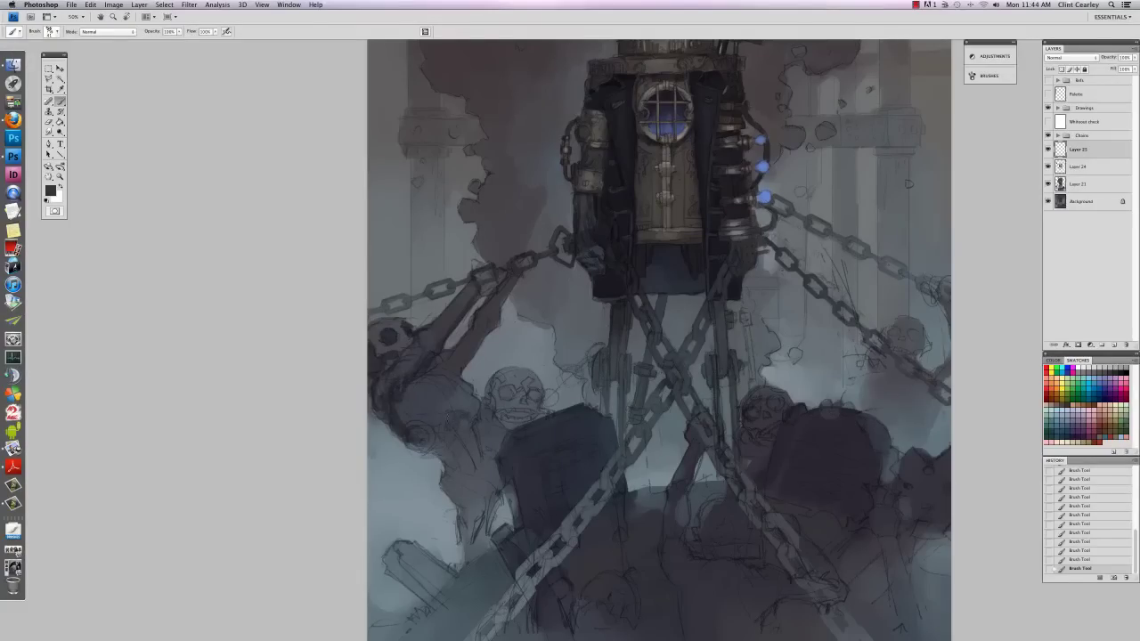
# Step: Sample further dark tones and adjust the brush size to deepen the shadows on the left creature's shoulder and torso
pyautogui.keyDown('alt'); pyautogui.click(488, 387); pyautogui.keyUp('alt')
pyautogui.keyDown('alt'); pyautogui.click(398, 417); pyautogui.keyUp('alt')
pyautogui.rightClick(417, 404)
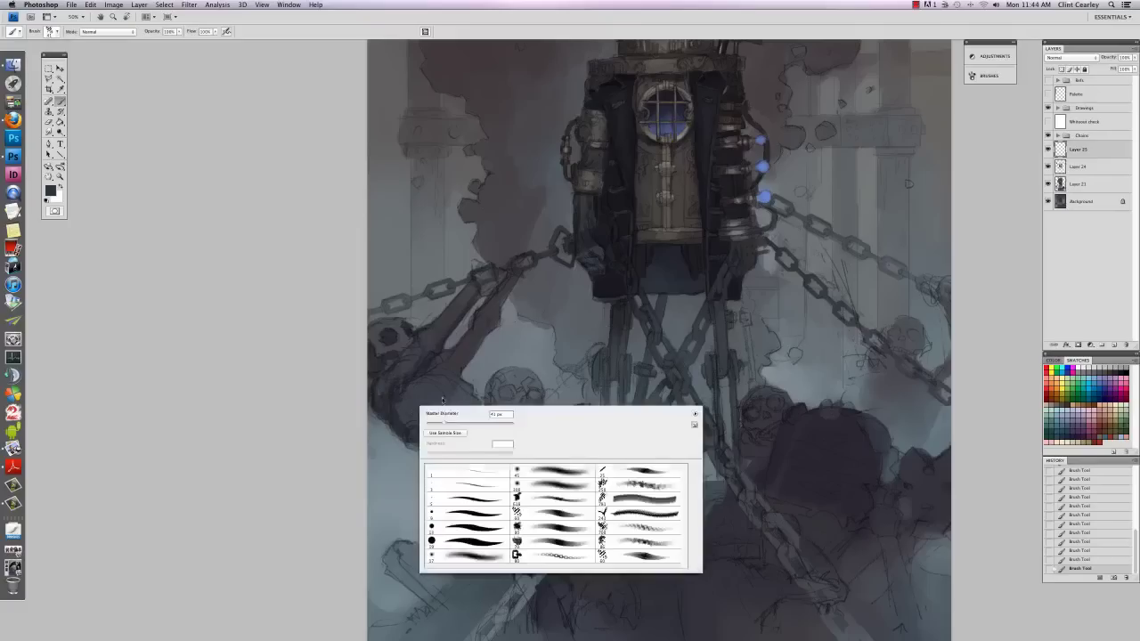
pyautogui.moveTo(444, 425)
pyautogui.mouseDown()
pyautogui.moveTo(414, 433)
pyautogui.moveTo(451, 415)
pyautogui.moveTo(487, 432)
pyautogui.mouseUp()
pyautogui.click(392, 409)
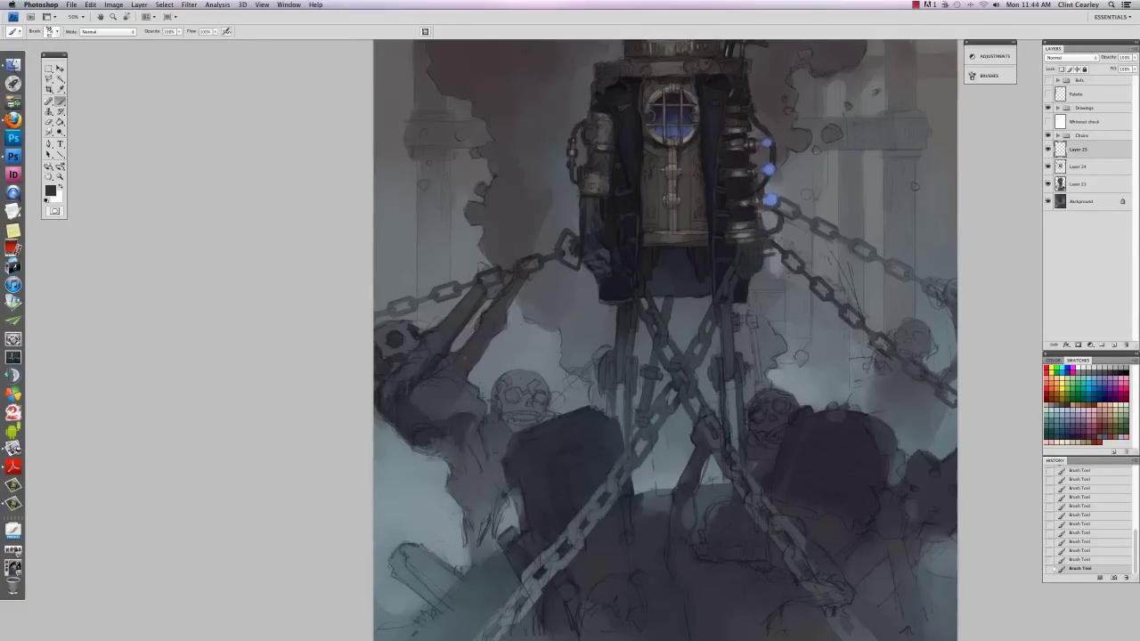
pyautogui.rightClick(488, 354)
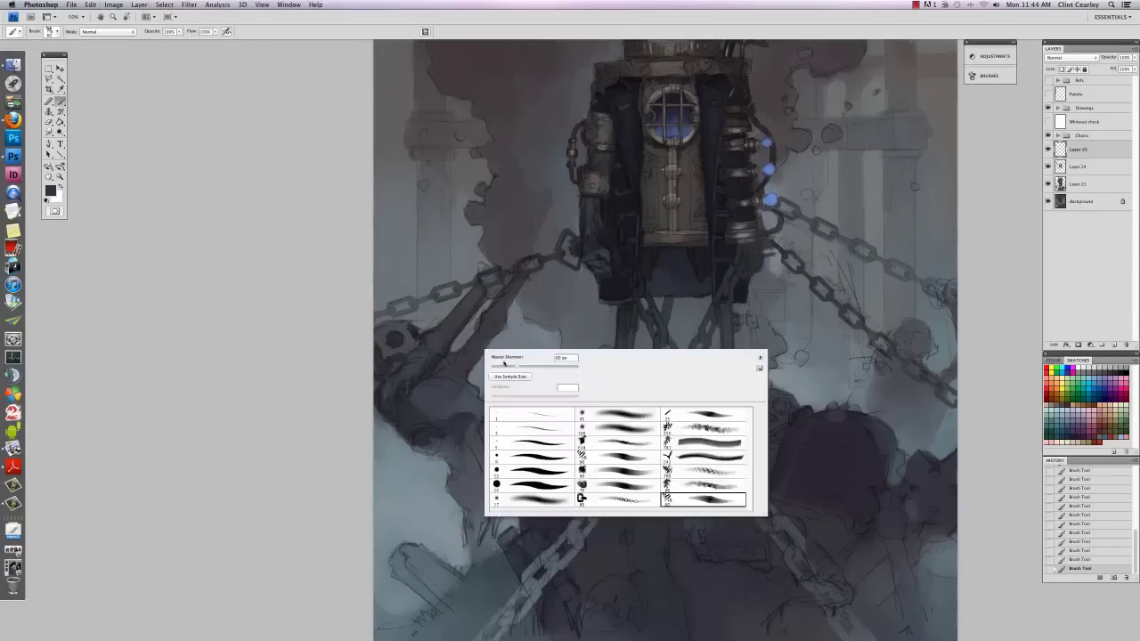
pyautogui.click(502, 366)
pyautogui.press('Return')
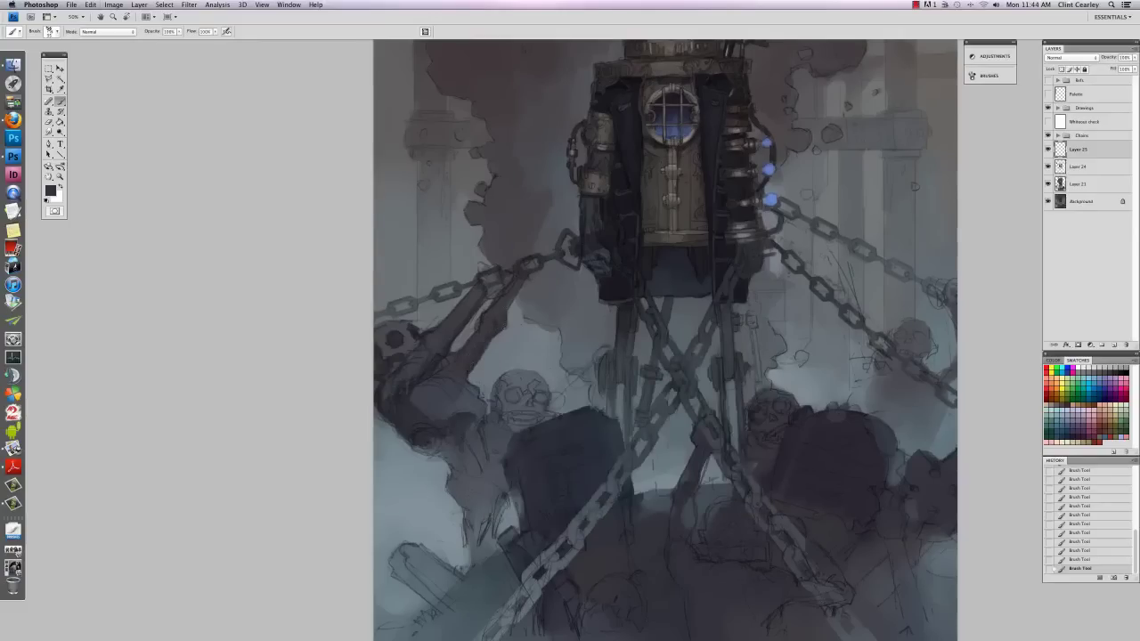
# Step: Adjust the brush size and paint the left creature's flank and lower torso with tones sampled from it
pyautogui.scroll(-3, 496, 326)
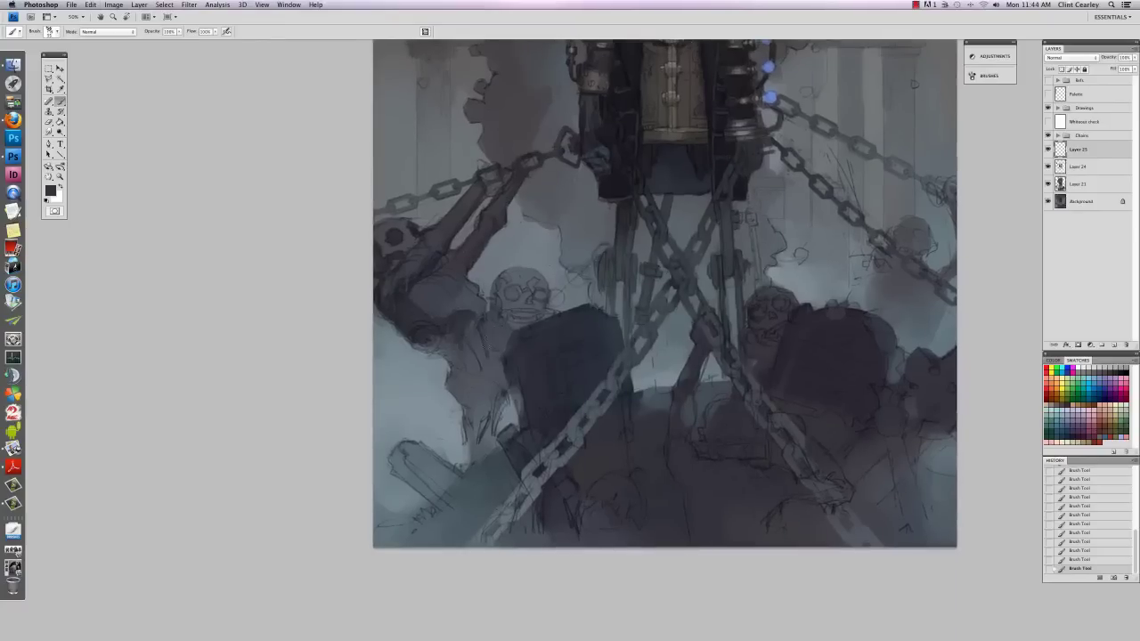
pyautogui.rightClick(497, 355)
pyautogui.click(523, 378)
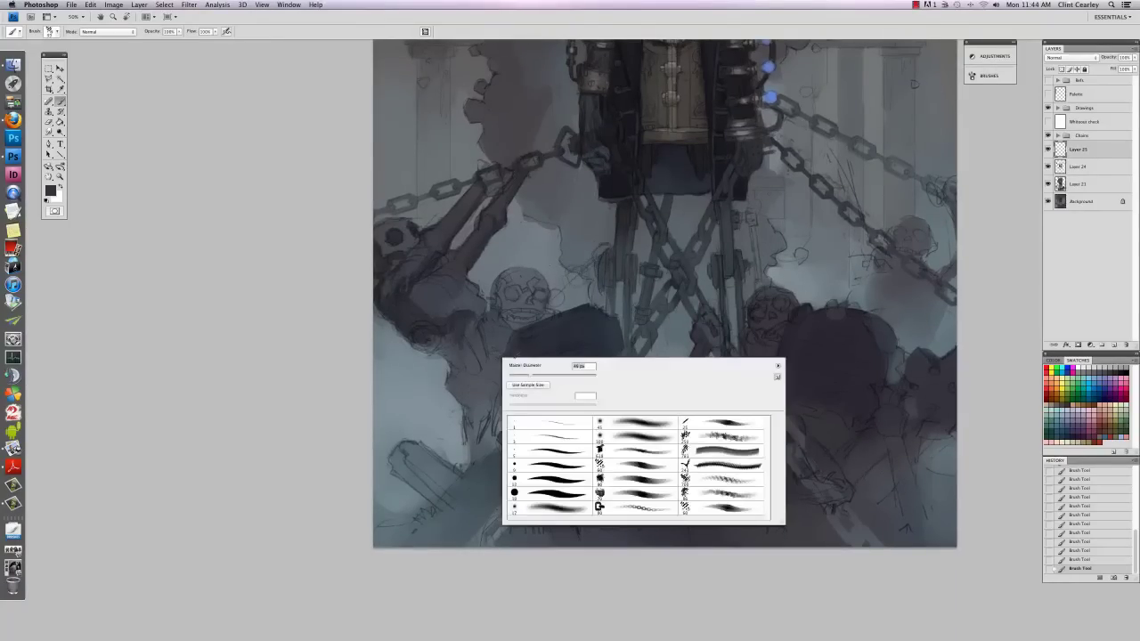
pyautogui.press('Return')
pyautogui.moveTo(452, 341)
pyautogui.mouseDown()
pyautogui.moveTo(430, 353)
pyautogui.moveTo(466, 369)
pyautogui.moveTo(454, 390)
pyautogui.moveTo(470, 411)
pyautogui.moveTo(467, 390)
pyautogui.moveTo(473, 415)
pyautogui.mouseUp()
pyautogui.keyDown('alt'); pyautogui.click(459, 372); pyautogui.keyUp('alt')
pyautogui.moveTo(456, 368)
pyautogui.mouseDown()
pyautogui.moveTo(468, 401)
pyautogui.moveTo(457, 401)
pyautogui.mouseUp()
pyautogui.keyDown('alt'); pyautogui.click(459, 390); pyautogui.keyUp('alt')
pyautogui.moveTo(454, 397); pyautogui.dragTo(466, 415)
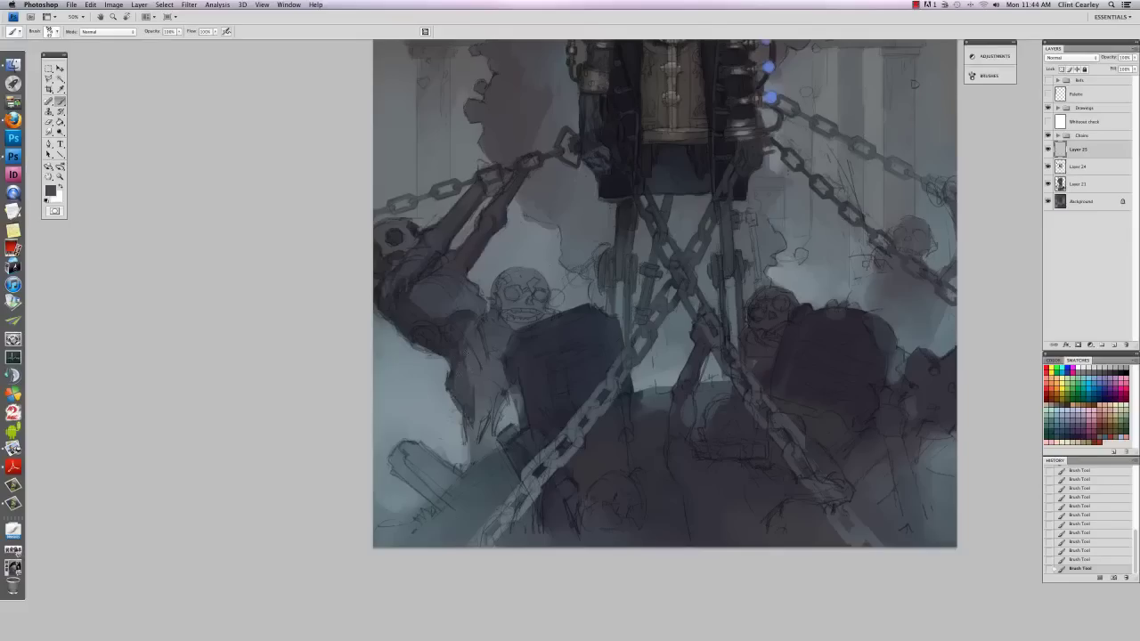
# Step: Shade the left creature's waist and lower body, and paint the background gap beside it with a sampled pale tone
pyautogui.keyDown('alt'); pyautogui.click(456, 346); pyautogui.keyUp('alt')
pyautogui.moveTo(451, 349); pyautogui.dragTo(459, 360)
pyautogui.moveTo(467, 427); pyautogui.dragTo(464, 465)
pyautogui.moveTo(478, 401); pyautogui.dragTo(468, 469)
pyautogui.keyDown('alt'); pyautogui.click(507, 417); pyautogui.keyUp('alt')
pyautogui.moveTo(502, 386)
pyautogui.mouseDown()
pyautogui.moveTo(497, 417)
pyautogui.moveTo(501, 399)
pyautogui.mouseUp()
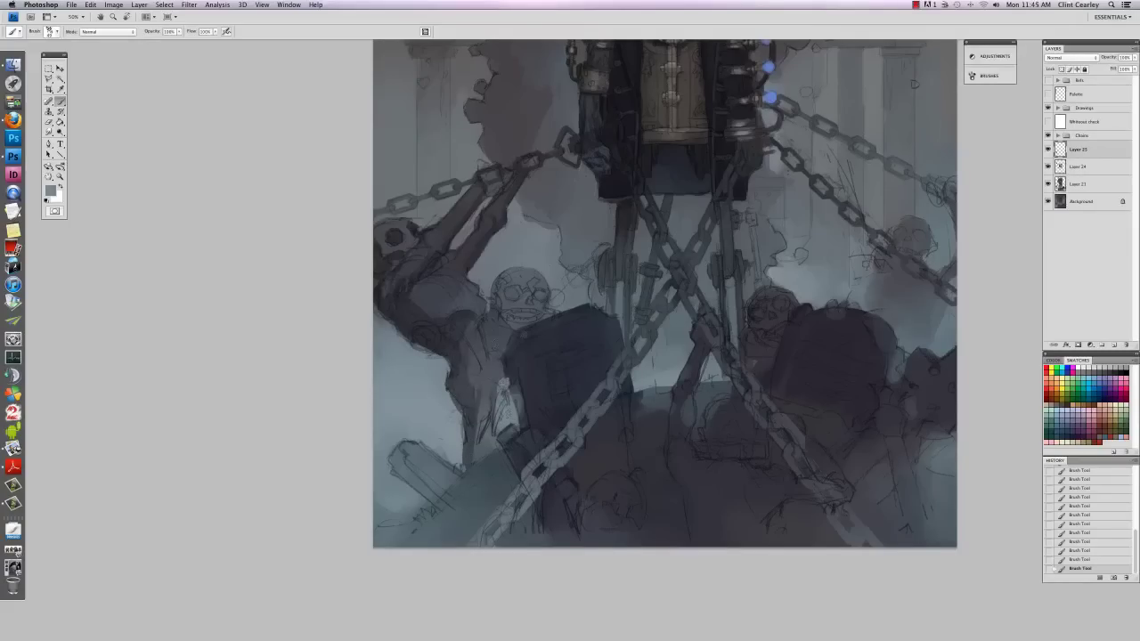
# Step: Sample neighbouring tones and refine the edge and shading of the left creature's lower body
pyautogui.keyDown('alt'); pyautogui.click(470, 402); pyautogui.keyUp('alt')
pyautogui.keyDown('alt'); pyautogui.click(467, 431); pyautogui.keyUp('alt')
pyautogui.keyDown('alt'); pyautogui.click(472, 421); pyautogui.keyUp('alt')
pyautogui.moveTo(475, 416); pyautogui.dragTo(472, 427)
pyautogui.keyDown('alt'); pyautogui.click(454, 441); pyautogui.keyUp('alt')
pyautogui.keyDown('alt'); pyautogui.click(473, 398); pyautogui.keyUp('alt')
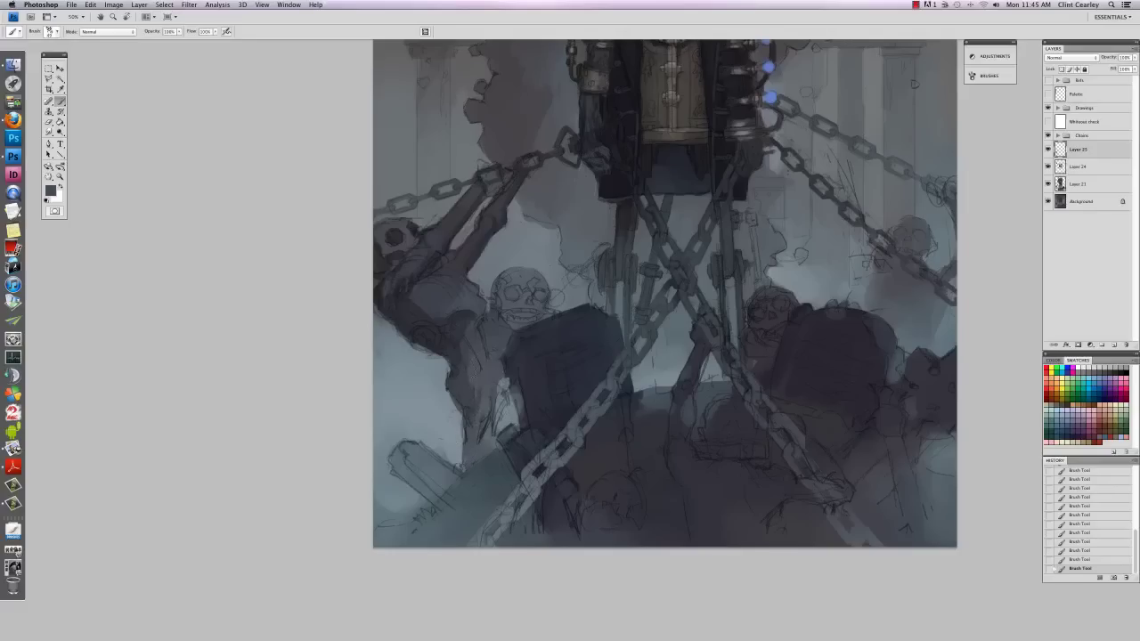
# Step: Adjust the brush diameter and shade the left creature's shoulder and chest with sampled dark tones
pyautogui.rightClick(472, 333)
pyautogui.moveTo(493, 349); pyautogui.dragTo(489, 355)
pyautogui.press('Return')
pyautogui.keyDown('alt'); pyautogui.click(432, 309); pyautogui.keyUp('alt')
pyautogui.keyDown('alt'); pyautogui.click(418, 299); pyautogui.keyUp('alt')
pyautogui.rightClick(463, 278)
pyautogui.click(481, 298)
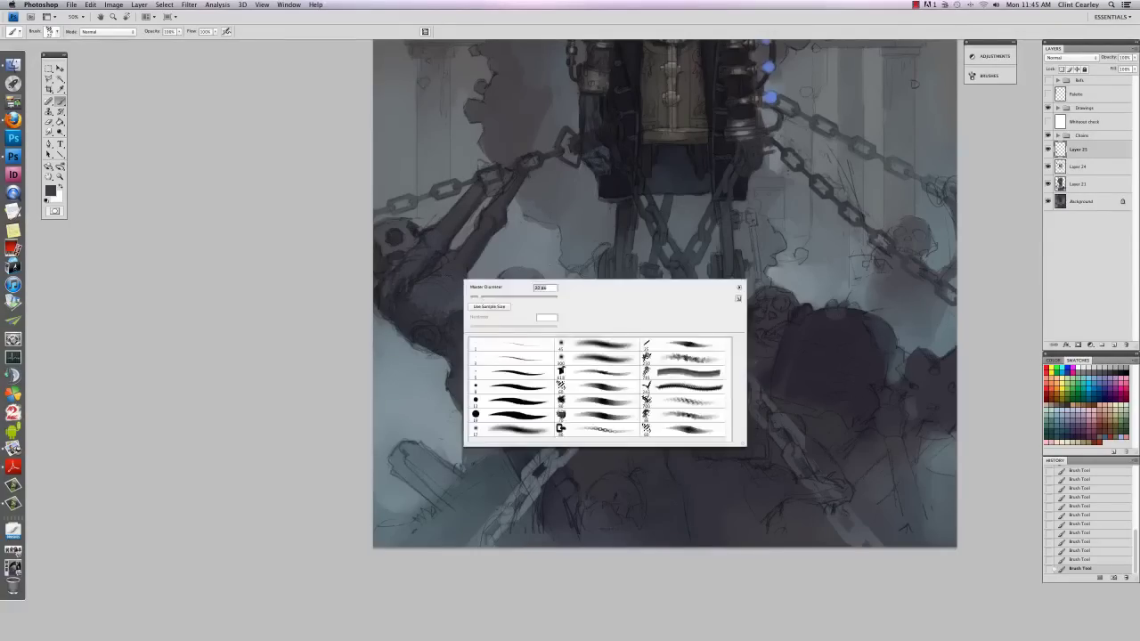
pyautogui.press('Return')
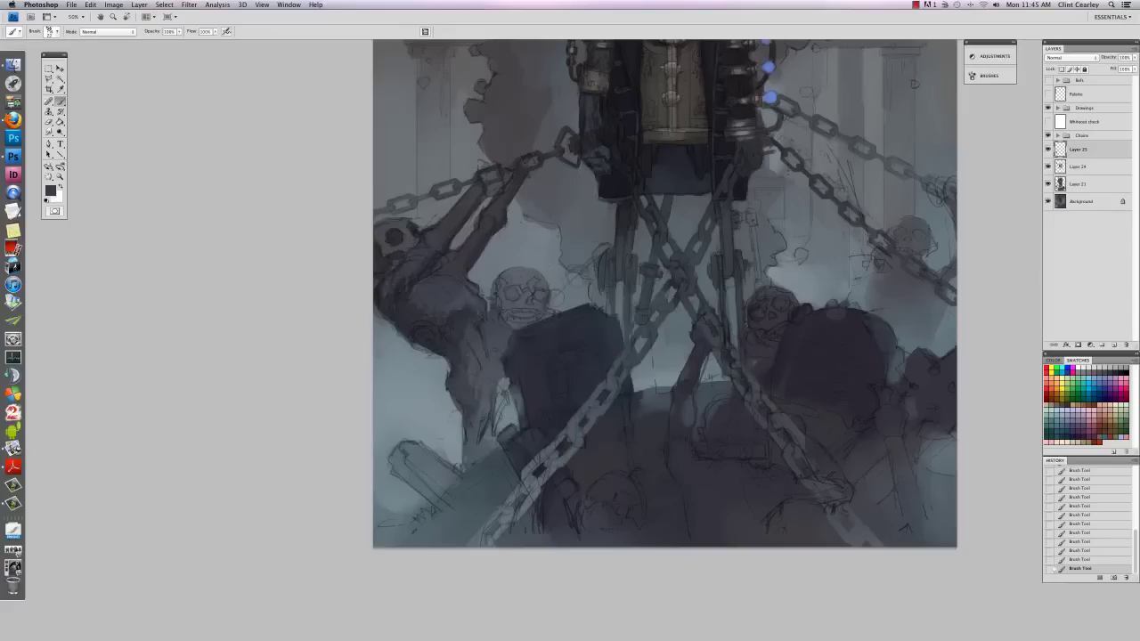
# Step: Lower the opacity of the background sketch layer inside the Drawings group
pyautogui.click(1078, 137)
pyautogui.click(1058, 135)
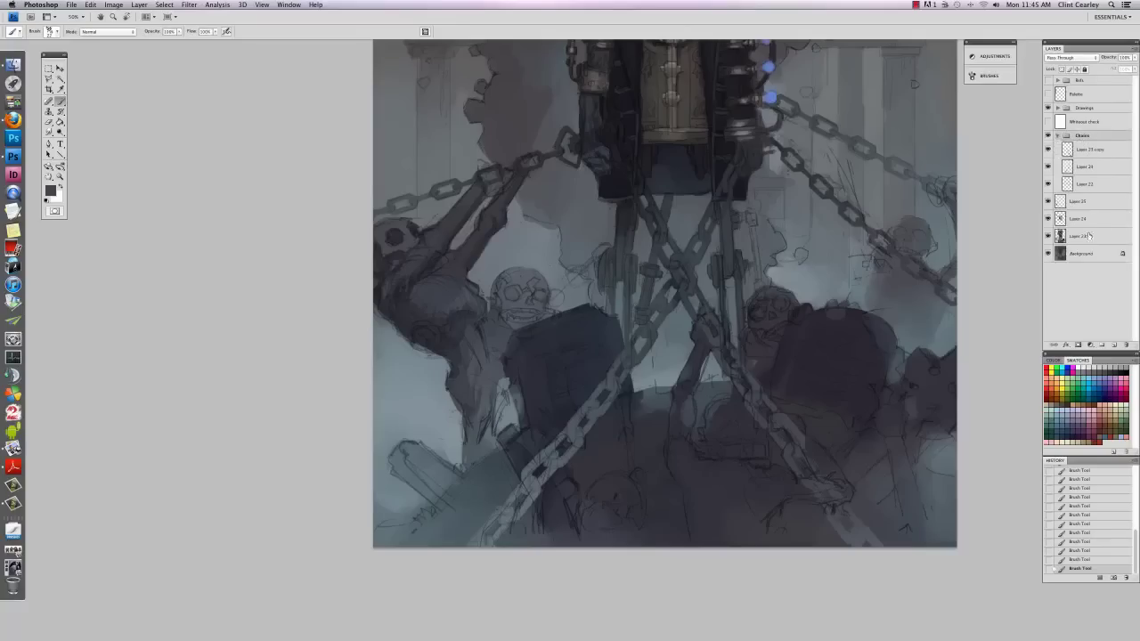
pyautogui.click(1058, 135)
pyautogui.click(1084, 108)
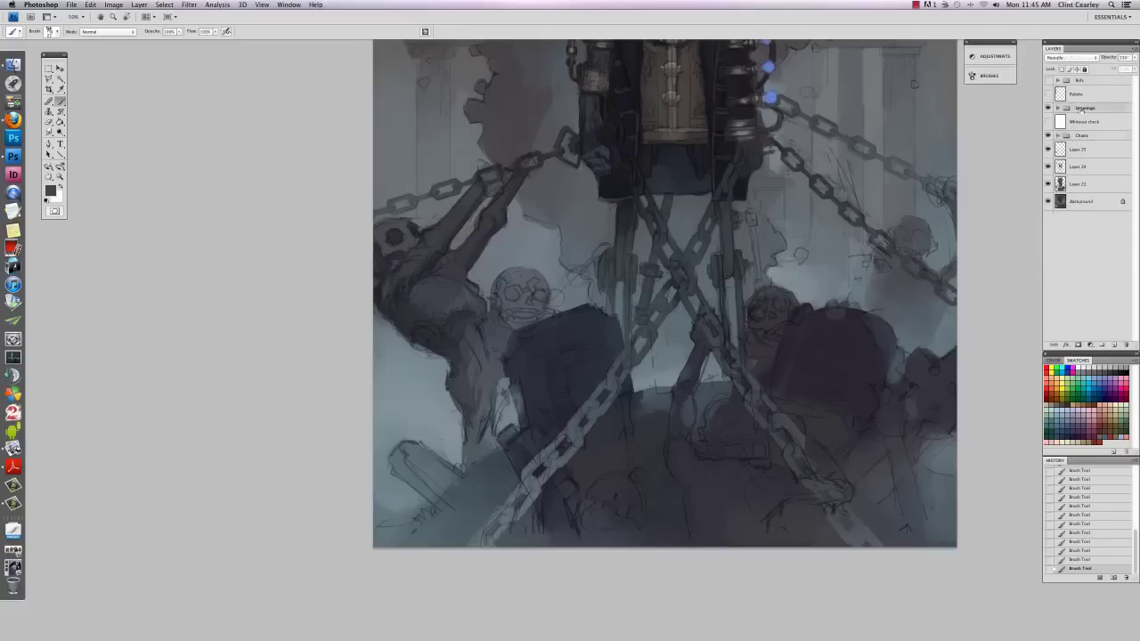
pyautogui.click(1058, 108)
pyautogui.click(1111, 257)
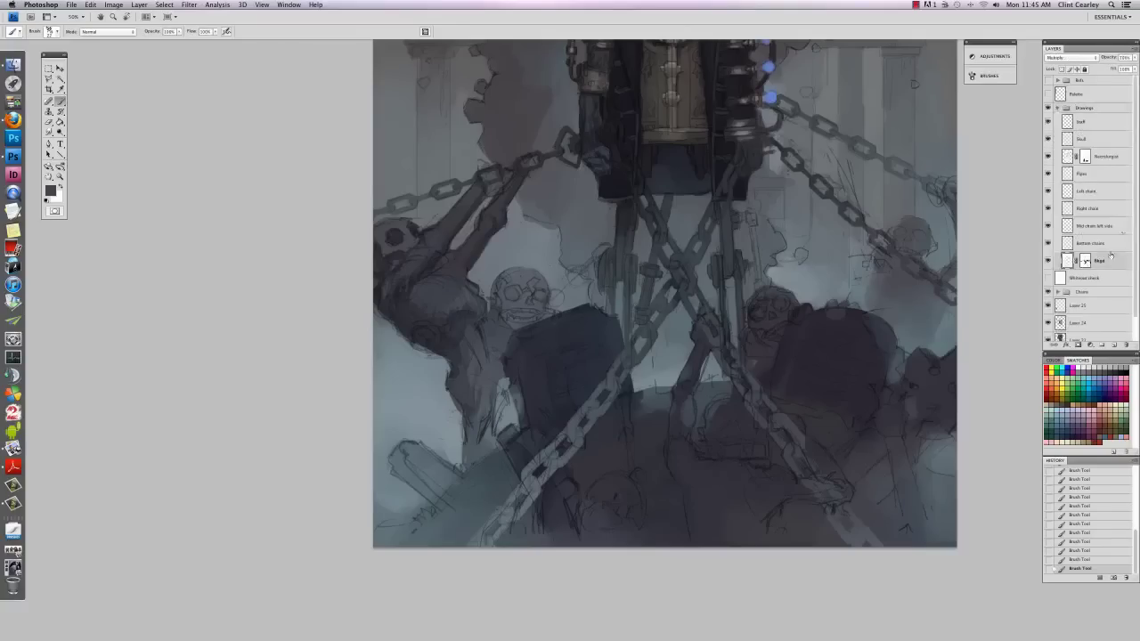
pyautogui.click(1133, 57)
pyautogui.moveTo(1116, 67); pyautogui.dragTo(1110, 68)
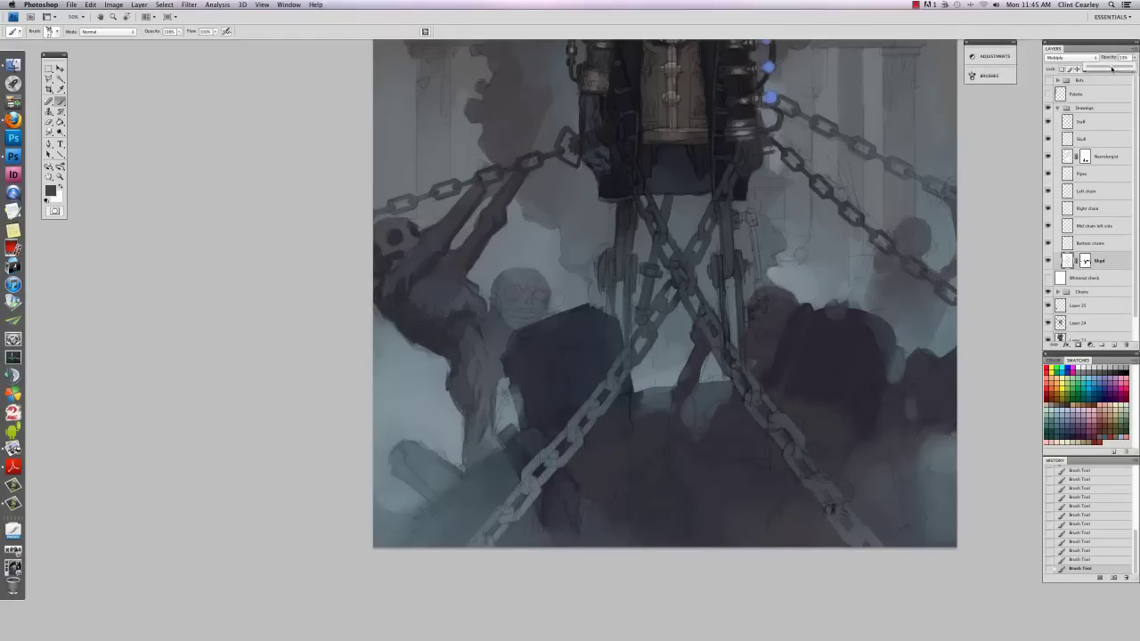
pyautogui.click(1082, 107)
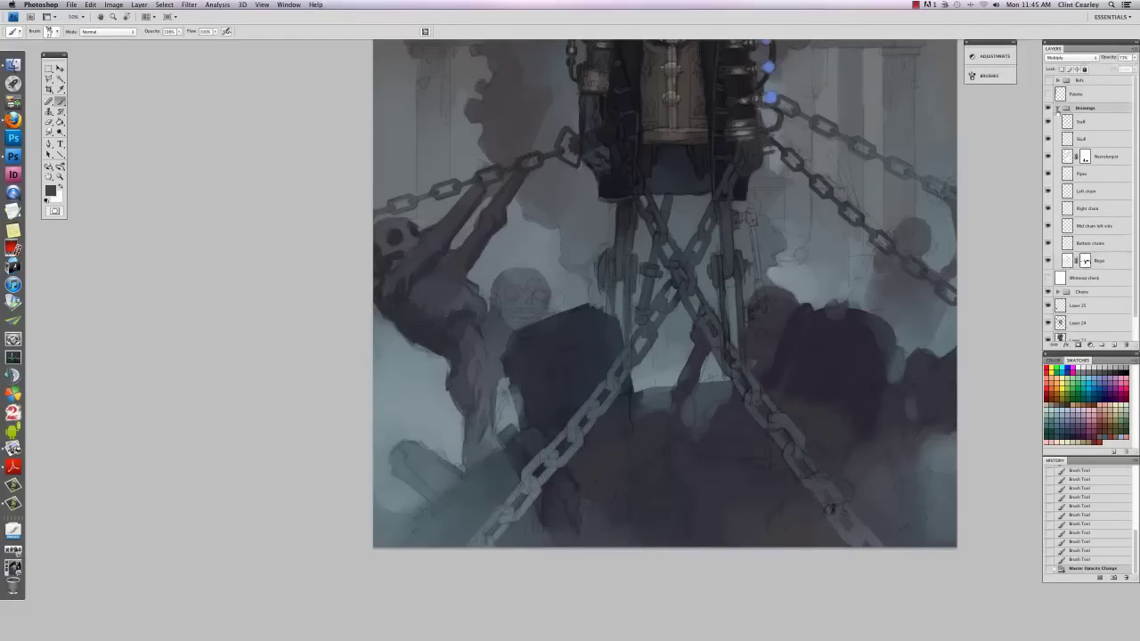
pyautogui.click(1057, 108)
# Step: On Layer 25, sample a tone from the left creature's head and paint short strokes around its eye socket and face
pyautogui.click(1077, 149)
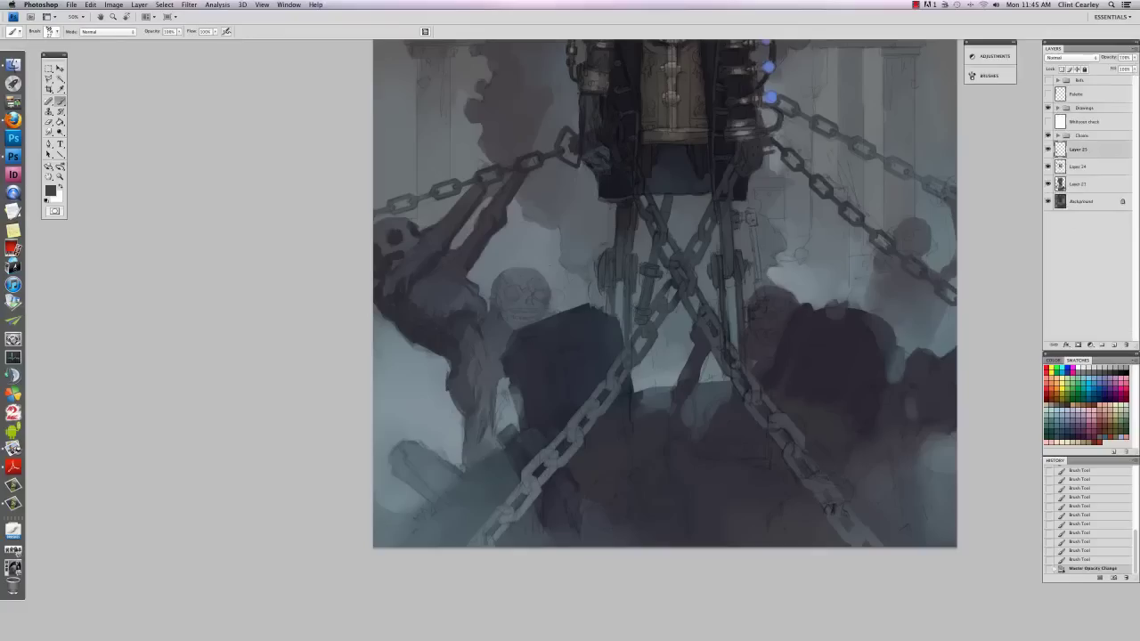
pyautogui.keyDown('alt'); pyautogui.click(398, 233); pyautogui.keyUp('alt')
pyautogui.moveTo(392, 234); pyautogui.dragTo(399, 247)
pyautogui.moveTo(392, 241); pyautogui.dragTo(397, 248)
pyautogui.moveTo(393, 240); pyautogui.dragTo(398, 245)
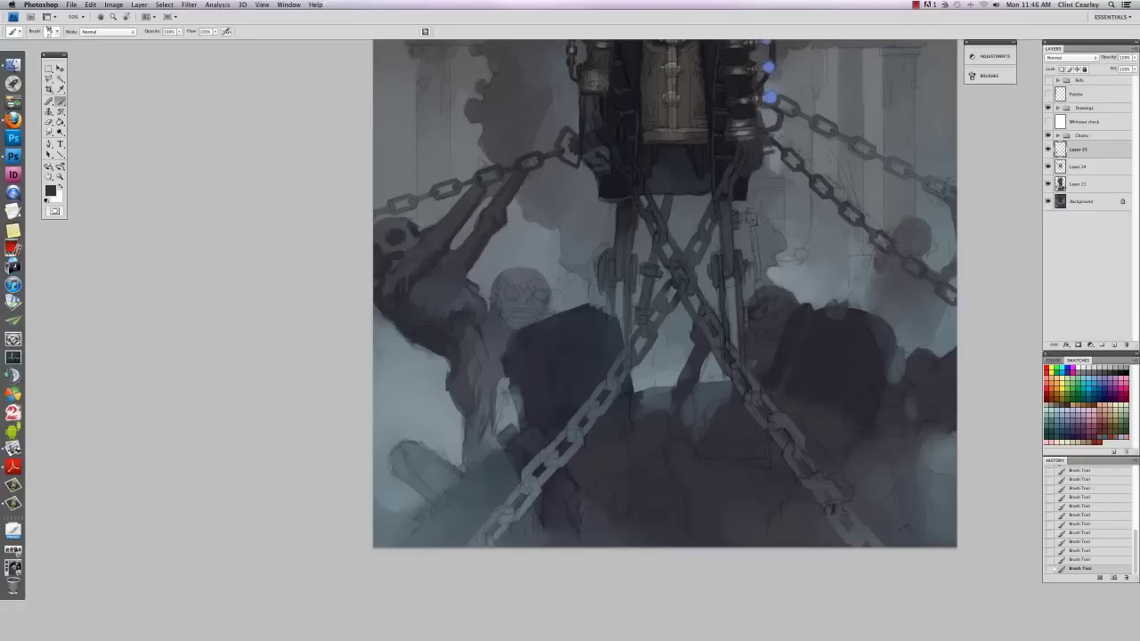
# Step: Refine the left creature's head, arms and shoulder with sampled tones, checking the full composition
pyautogui.moveTo(660, 252); pyautogui.dragTo(605, 307)
pyautogui.moveTo(536, 328); pyautogui.dragTo(553, 316)
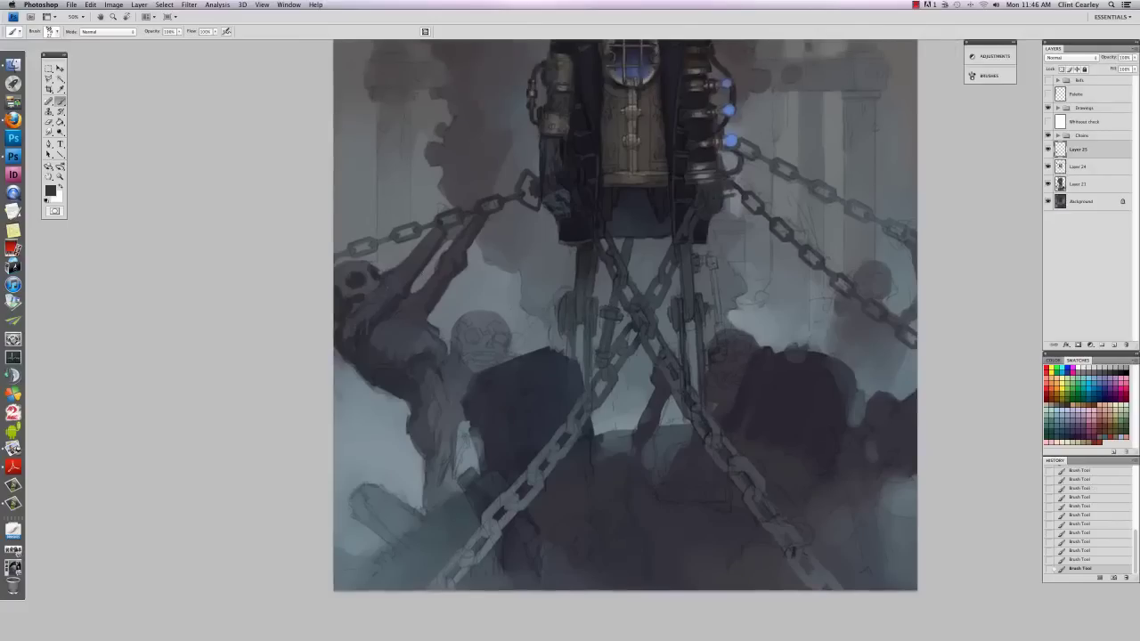
pyautogui.keyDown('alt'); pyautogui.click(370, 279); pyautogui.keyUp('alt')
pyautogui.keyDown('alt'); pyautogui.click(411, 294); pyautogui.keyUp('alt')
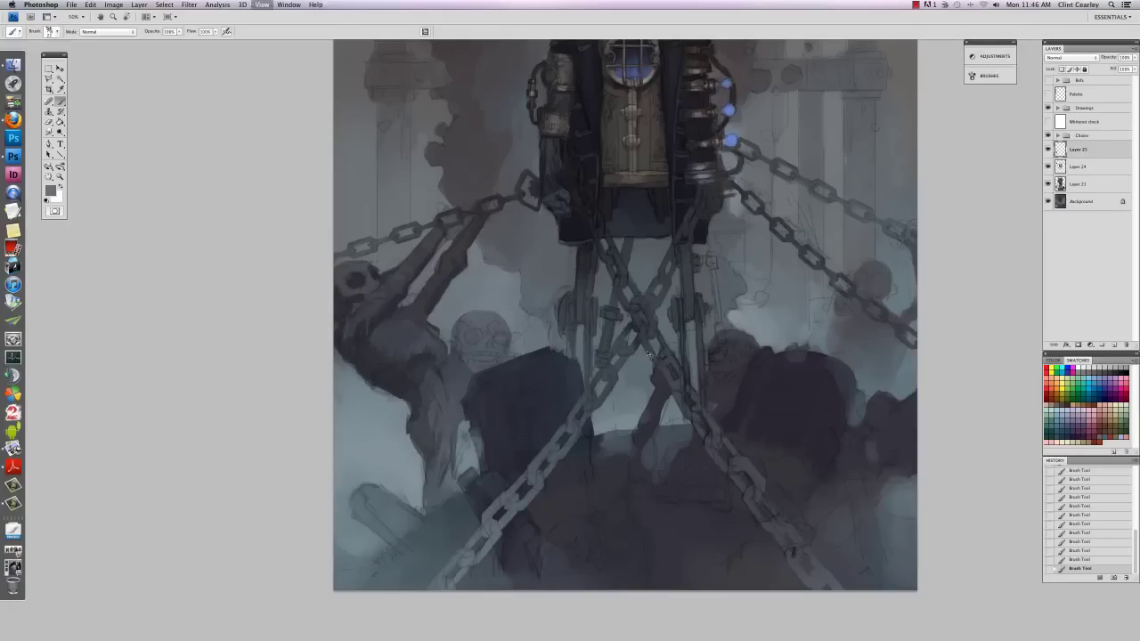
pyautogui.press('super+minus')
pyautogui.press('super+plus')
pyautogui.press('super+plus')
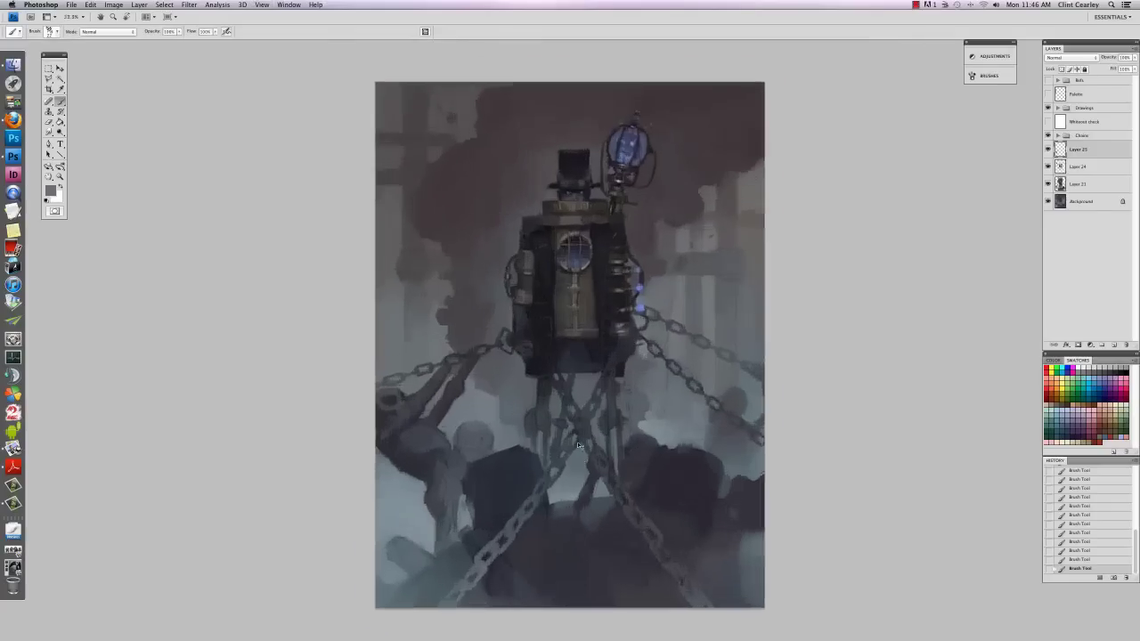
pyautogui.moveTo(403, 350); pyautogui.dragTo(419, 325)
pyautogui.scroll(-5, 420, 324)
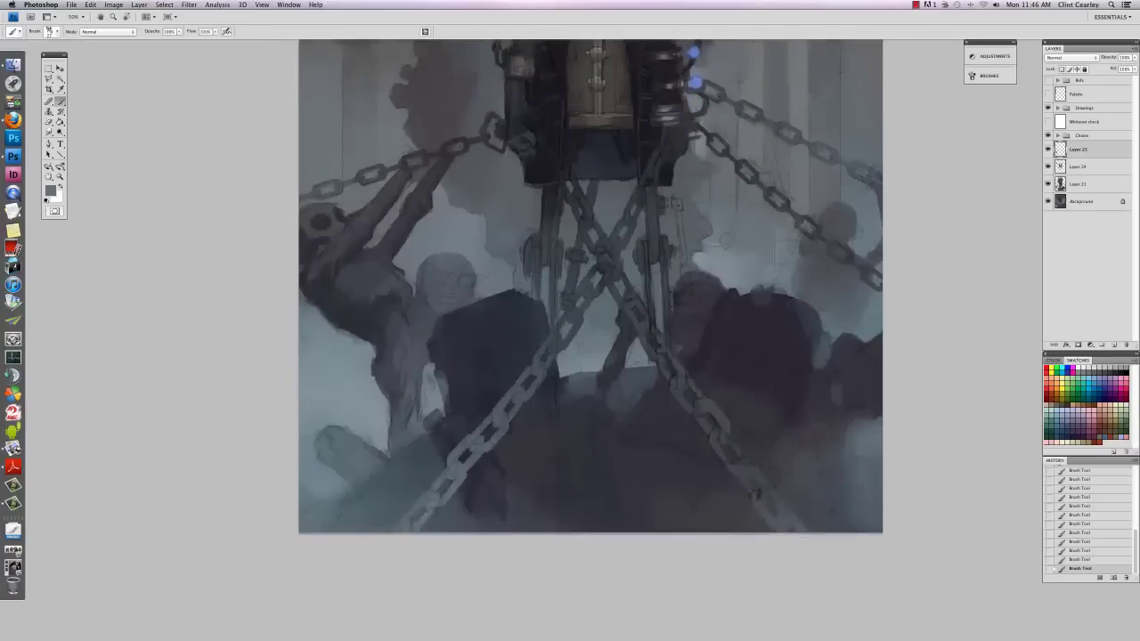
pyautogui.rightClick(437, 297)
pyautogui.keyDown('alt'); pyautogui.click(383, 296); pyautogui.keyUp('alt')
# Step: Lighten the darks of Layer 25 by raising the output black level in Levels, comparing the painting with the layer hidden
pyautogui.click(1047, 150)
pyautogui.click(1047, 150)
pyautogui.click(1048, 150)
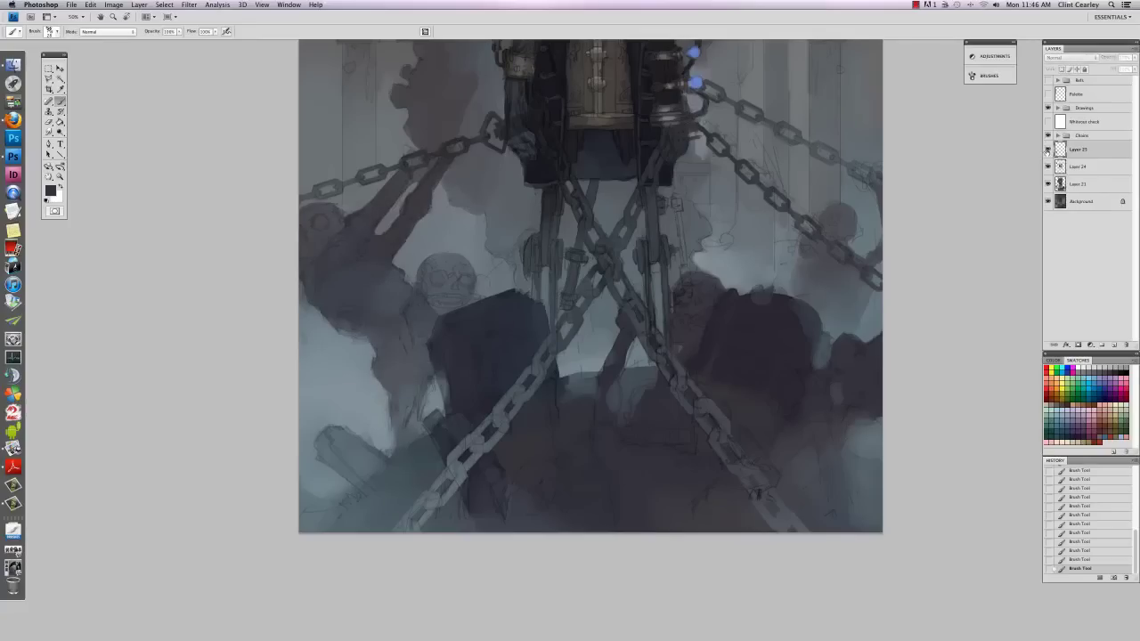
pyautogui.click(1047, 149)
pyautogui.press('super+l')
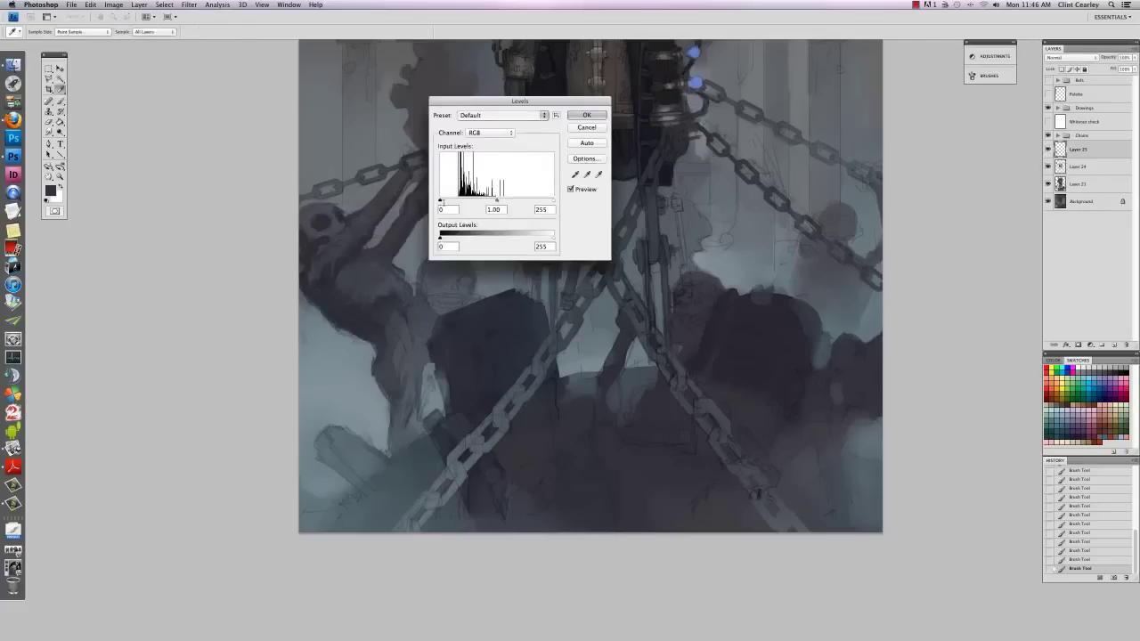
pyautogui.moveTo(440, 238); pyautogui.dragTo(449, 236)
pyautogui.click(587, 115)
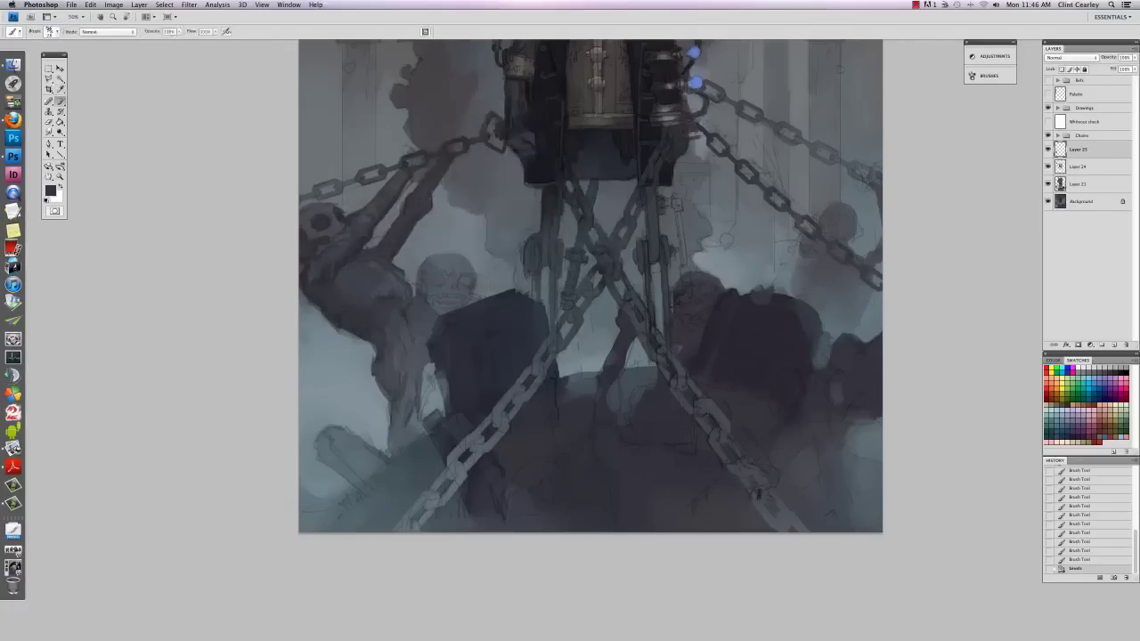
pyautogui.click(1047, 148)
pyautogui.click(1048, 148)
pyautogui.click(1047, 149)
pyautogui.click(1047, 149)
# Step: Lasso the left creature's rounded shoulder and hide the selection outline
pyautogui.rightClick(423, 285)
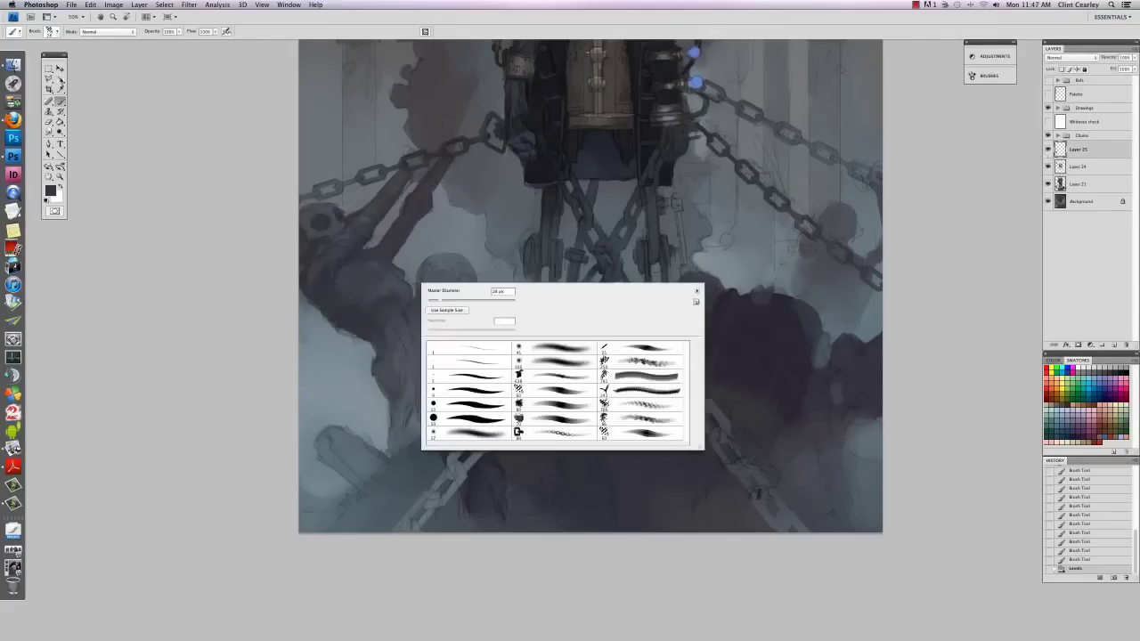
pyautogui.click(49, 79)
pyautogui.click(50, 79)
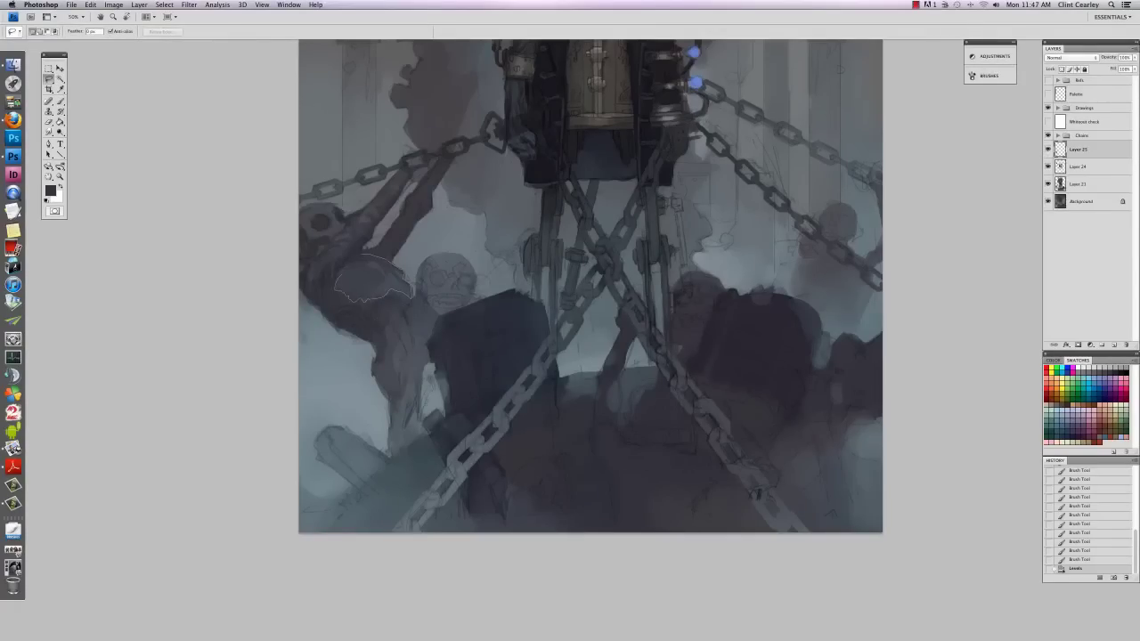
pyautogui.moveTo(412, 297); pyautogui.dragTo(410, 292)
pyautogui.press('super+h')
# Step: Paint soft highlights on the selected shoulder with a large soft round brush and sampled tones, and clear the selection
pyautogui.press('b')
pyautogui.rightClick(450, 252)
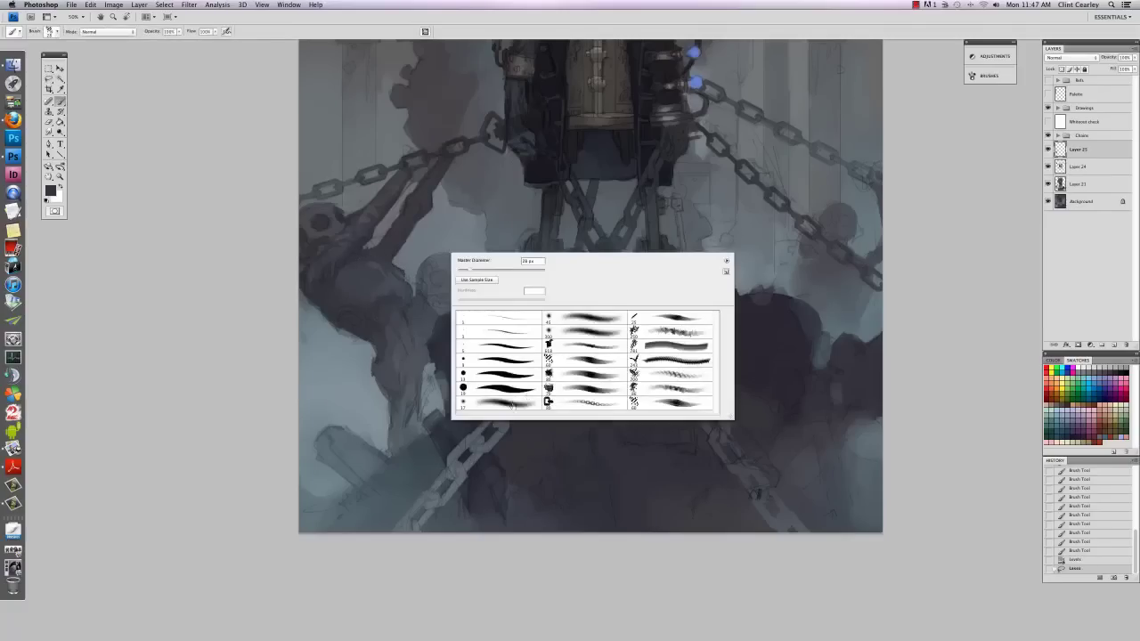
pyautogui.click(575, 337)
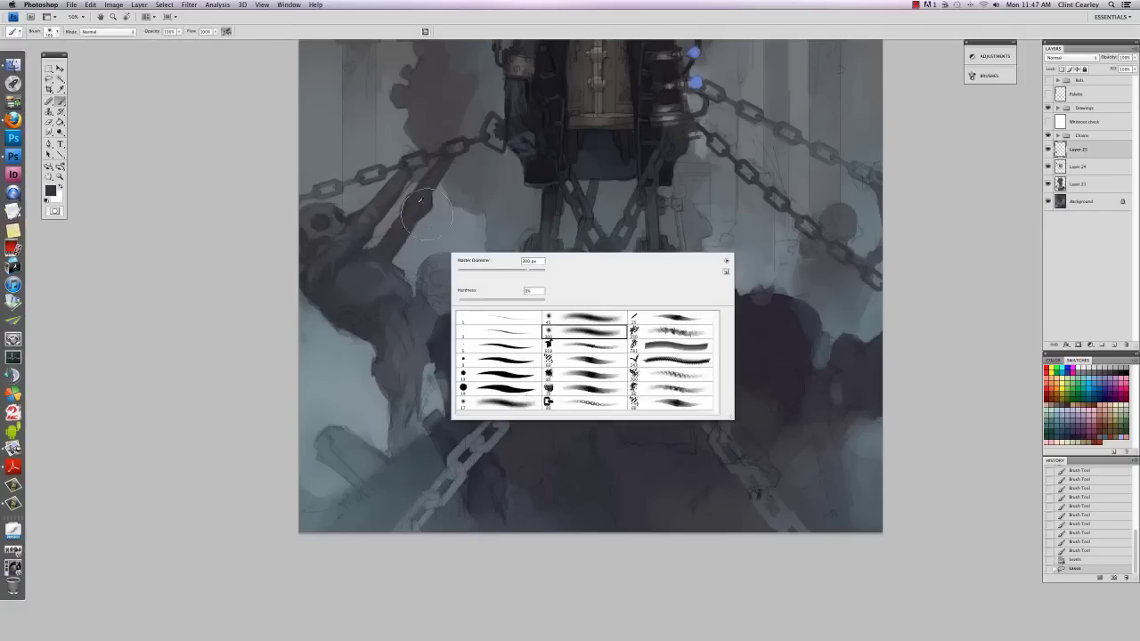
pyautogui.press('Return')
pyautogui.keyDown('alt'); pyautogui.click(384, 313); pyautogui.keyUp('alt')
pyautogui.moveTo(400, 261)
pyautogui.mouseDown()
pyautogui.moveTo(354, 294)
pyautogui.moveTo(408, 247)
pyautogui.moveTo(368, 276)
pyautogui.moveTo(395, 242)
pyautogui.moveTo(370, 272)
pyautogui.mouseUp()
pyautogui.keyDown('alt'); pyautogui.click(392, 253); pyautogui.keyUp('alt')
pyautogui.moveTo(370, 272)
pyautogui.mouseDown()
pyautogui.moveTo(389, 241)
pyautogui.moveTo(379, 281)
pyautogui.mouseUp()
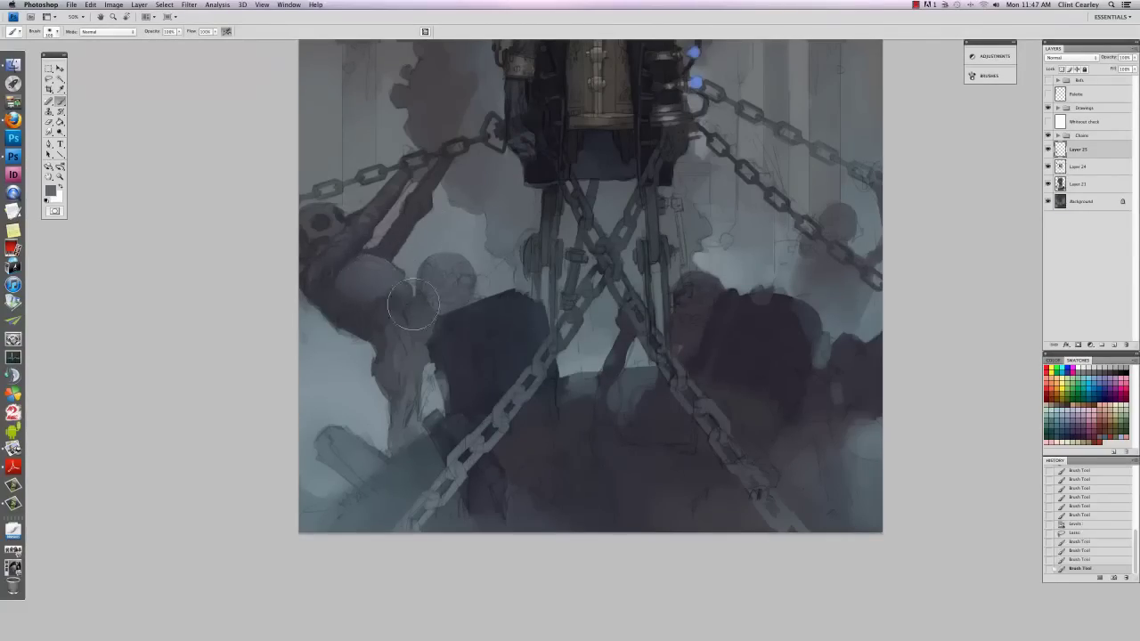
pyautogui.moveTo(355, 265); pyautogui.dragTo(373, 220)
pyautogui.press('super+d')
# Step: Lasso the side of the left creature's torso, softly lighten it with the soft round brush and deselect
pyautogui.press('l')
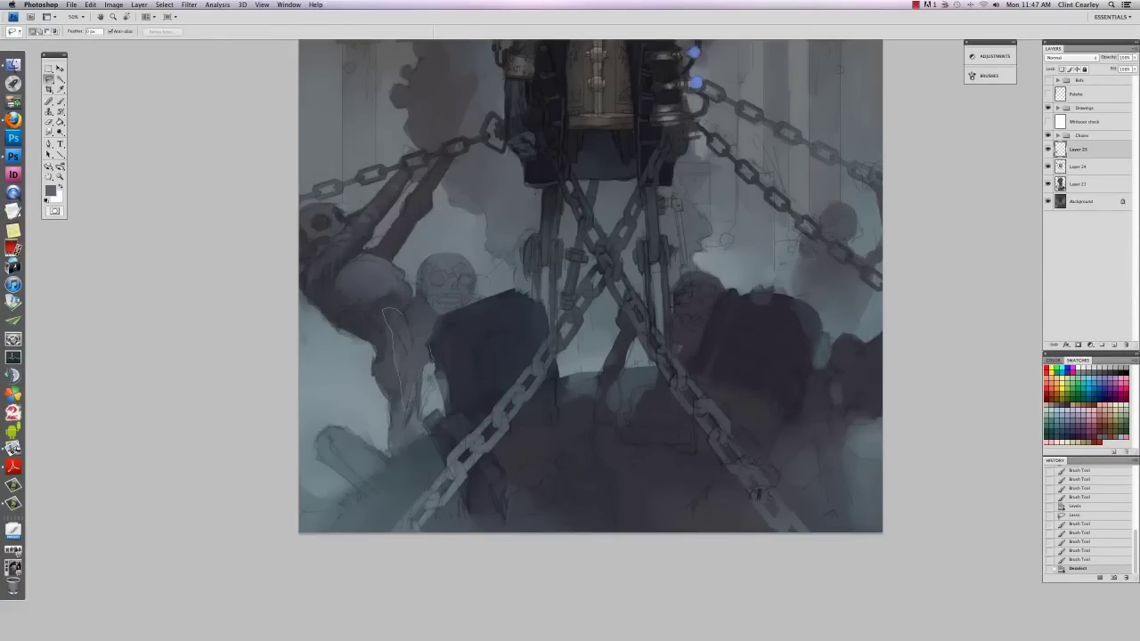
pyautogui.moveTo(405, 323)
pyautogui.mouseDown()
pyautogui.moveTo(387, 310)
pyautogui.moveTo(414, 336)
pyautogui.mouseUp()
pyautogui.press('b')
pyautogui.moveTo(416, 333); pyautogui.dragTo(431, 309)
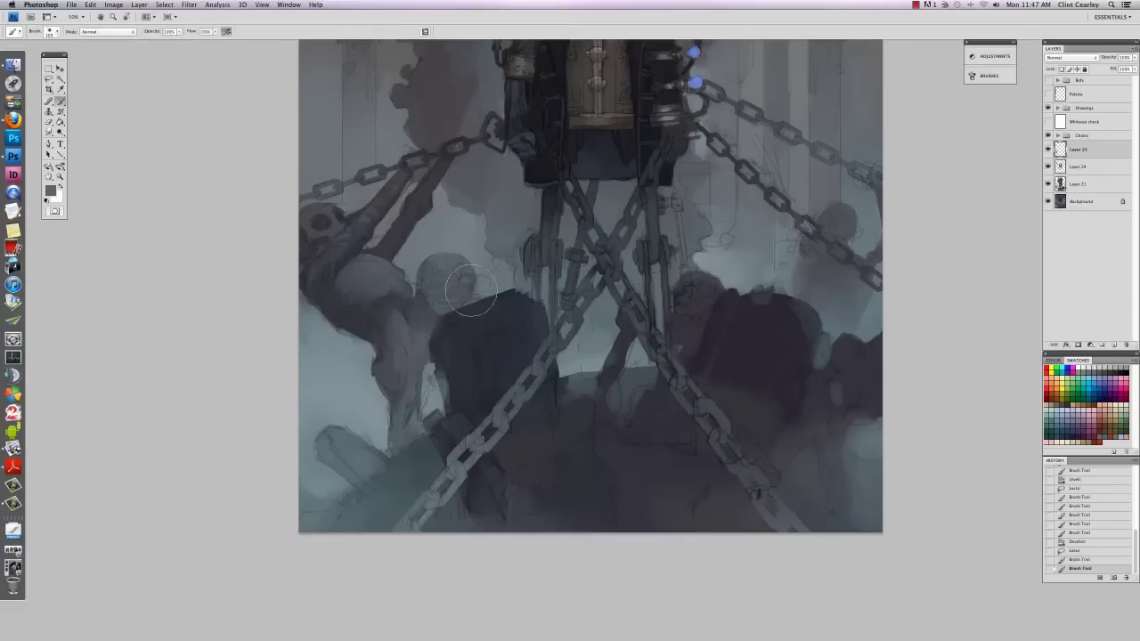
pyautogui.rightClick(448, 305)
pyautogui.moveTo(527, 324); pyautogui.dragTo(530, 324)
pyautogui.moveTo(421, 337); pyautogui.dragTo(418, 321)
pyautogui.hotkey('ctrl', 'd')
# Step: Lasso the area between the left creature's head and upper arm, softly lighten it and deselect
pyautogui.press('l')
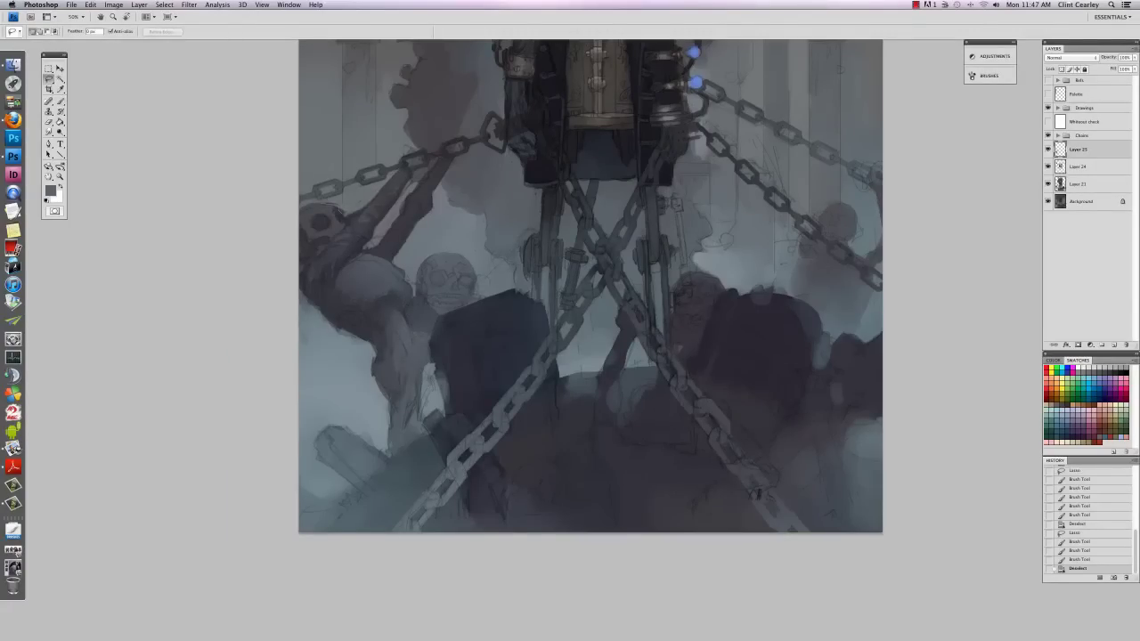
pyautogui.moveTo(342, 210)
pyautogui.mouseDown()
pyautogui.moveTo(350, 188)
pyautogui.moveTo(334, 218)
pyautogui.moveTo(356, 206)
pyautogui.mouseUp()
pyautogui.press('b')
pyautogui.hotkey('ctrl', 'd')
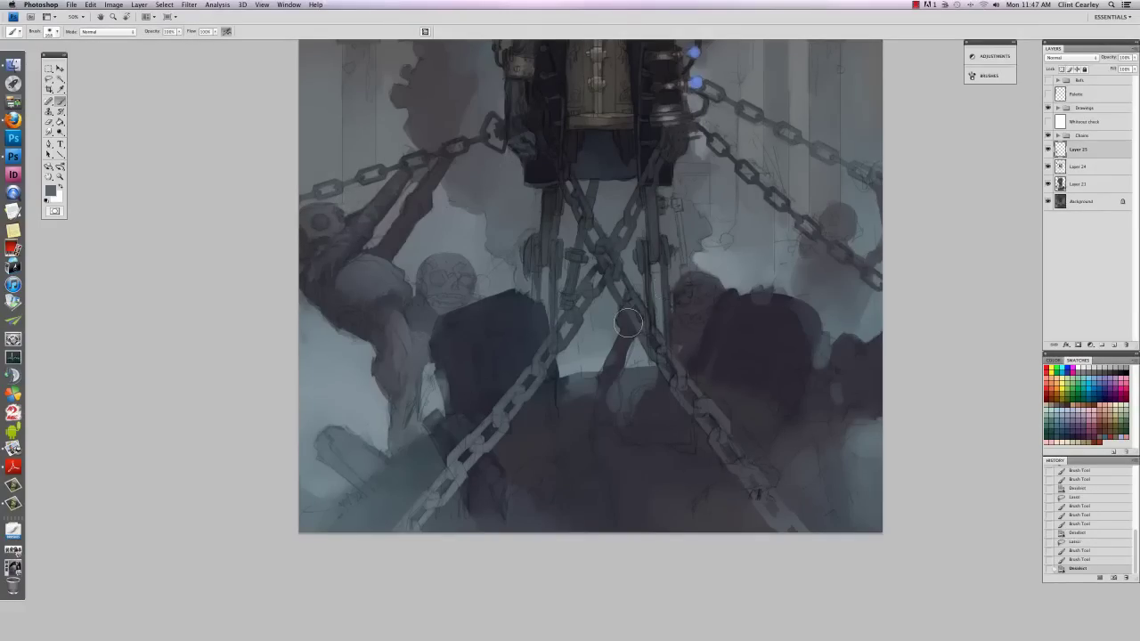
# Step: Switch from the soft round brush to the textured brush, adjust its diameter and check the whole composition
pyautogui.rightClick(465, 243)
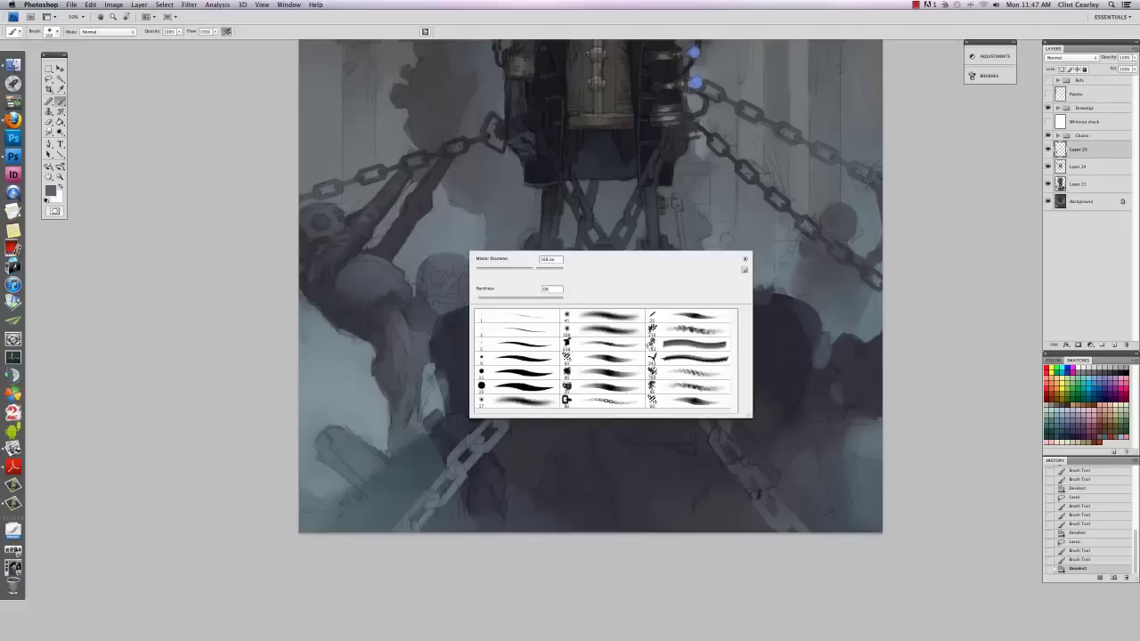
pyautogui.click(692, 402)
pyautogui.click(236, 324)
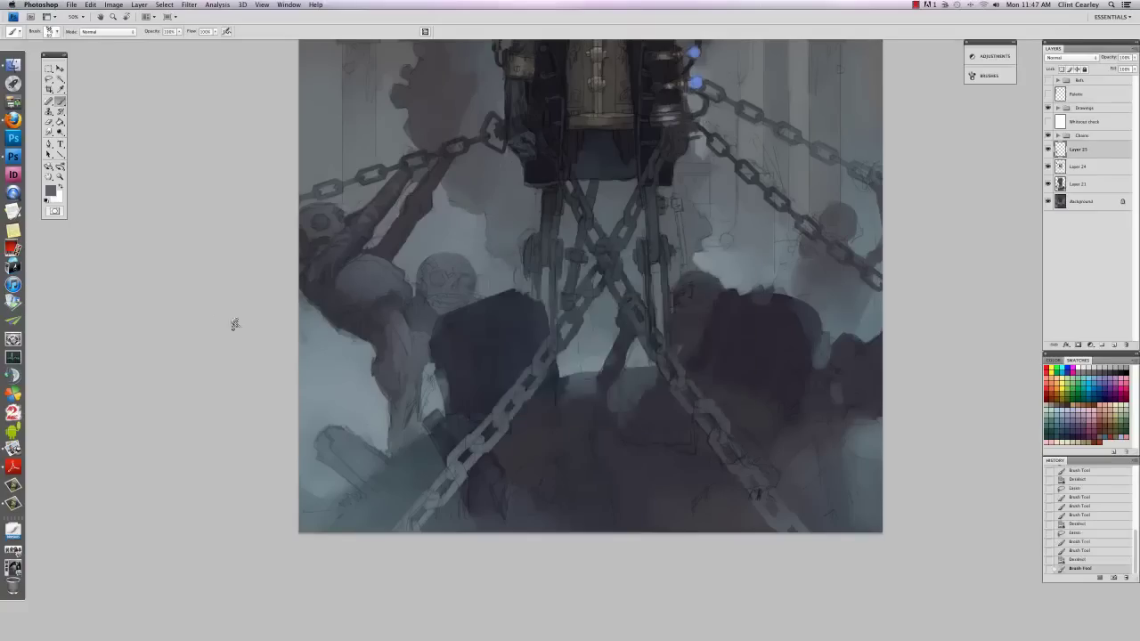
pyautogui.rightClick(502, 330)
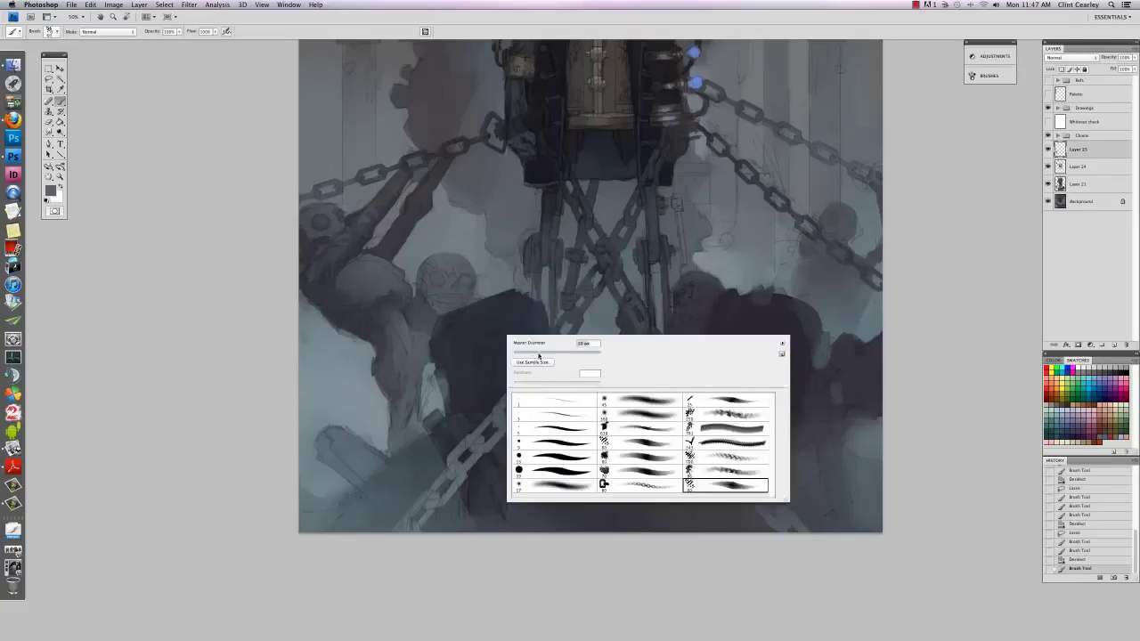
pyautogui.click(246, 409)
pyautogui.press('super+minus')
pyautogui.press('super+minus')
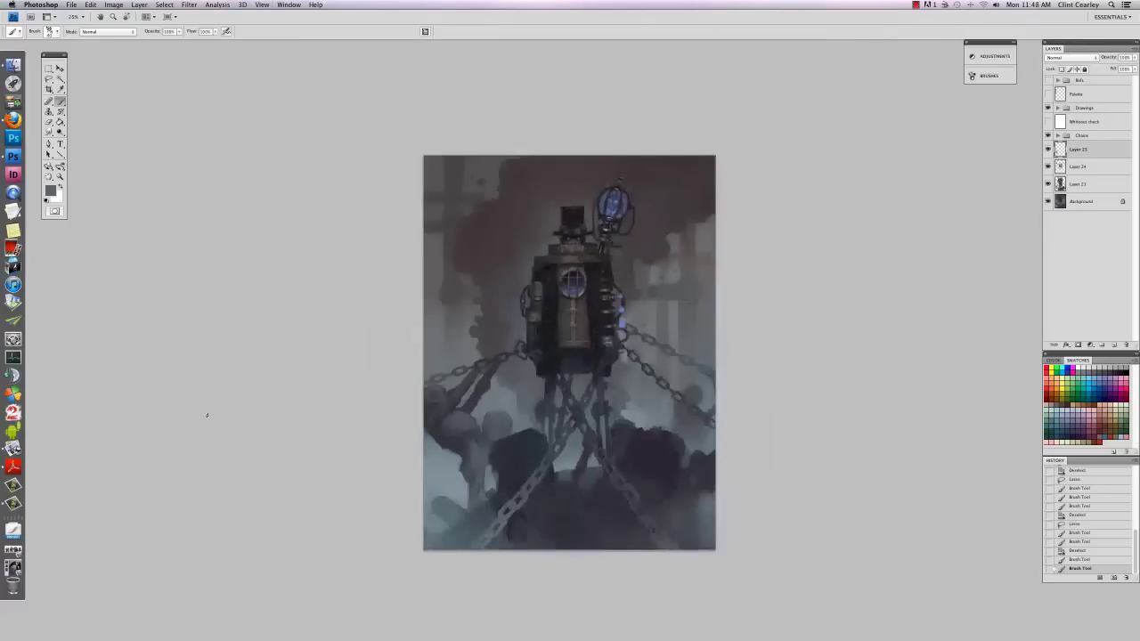
pyautogui.press('super+plus')
pyautogui.press('super+plus')
pyautogui.moveTo(428, 422); pyautogui.dragTo(408, 326)
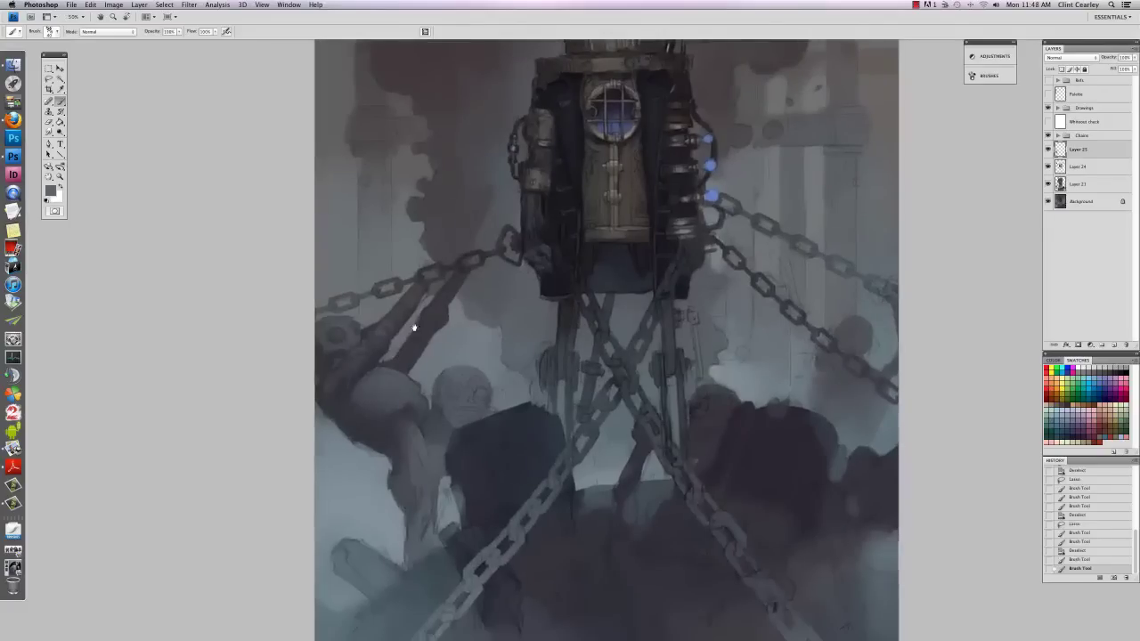
# Step: Refine the light and shadow on the left creature's raised arms with the textured brush, resampling nearby tones
pyautogui.keyDown('alt'); pyautogui.click(444, 350); pyautogui.keyUp('alt')
pyautogui.moveTo(402, 369); pyautogui.dragTo(434, 324)
pyautogui.keyDown('alt'); pyautogui.click(427, 324); pyautogui.keyUp('alt')
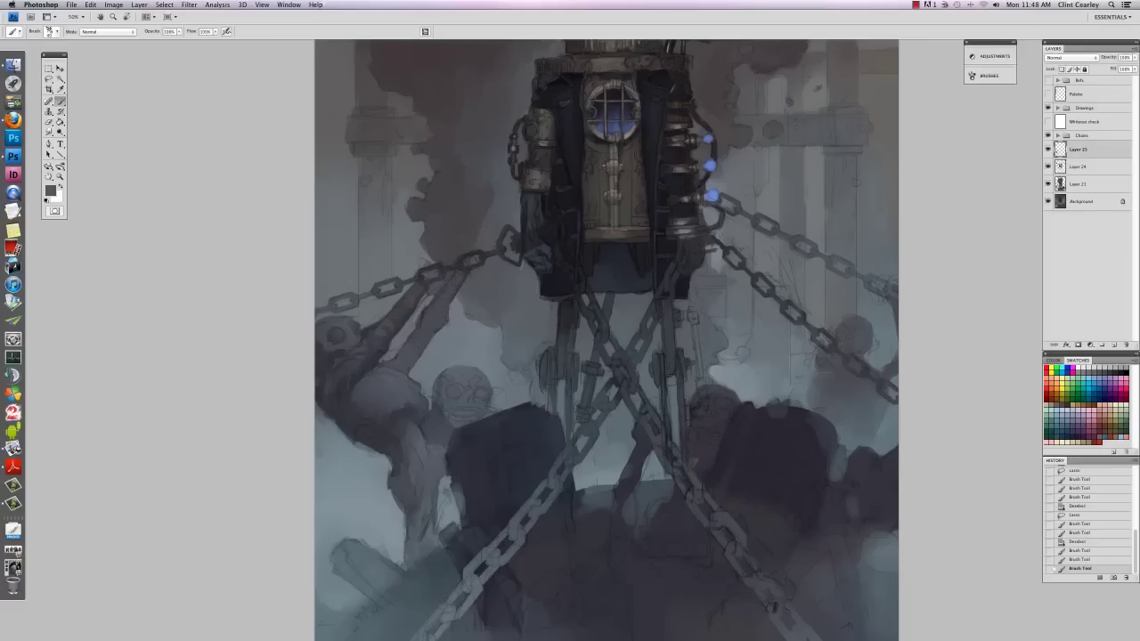
pyautogui.moveTo(448, 318); pyautogui.dragTo(460, 283)
pyautogui.keyDown('alt'); pyautogui.click(450, 301); pyautogui.keyUp('alt')
pyautogui.keyDown('alt'); pyautogui.click(459, 280); pyautogui.keyUp('alt')
pyautogui.click(429, 310)
pyautogui.click(418, 317)
pyautogui.click(418, 319)
# Step: Start painting an eye socket on the face beside the left creature using a sampled tone and an adjusted brush diameter
pyautogui.click(488, 382)
pyautogui.keyDown('alt'); pyautogui.click(379, 344); pyautogui.keyUp('alt')
pyautogui.moveTo(470, 390); pyautogui.dragTo(439, 303)
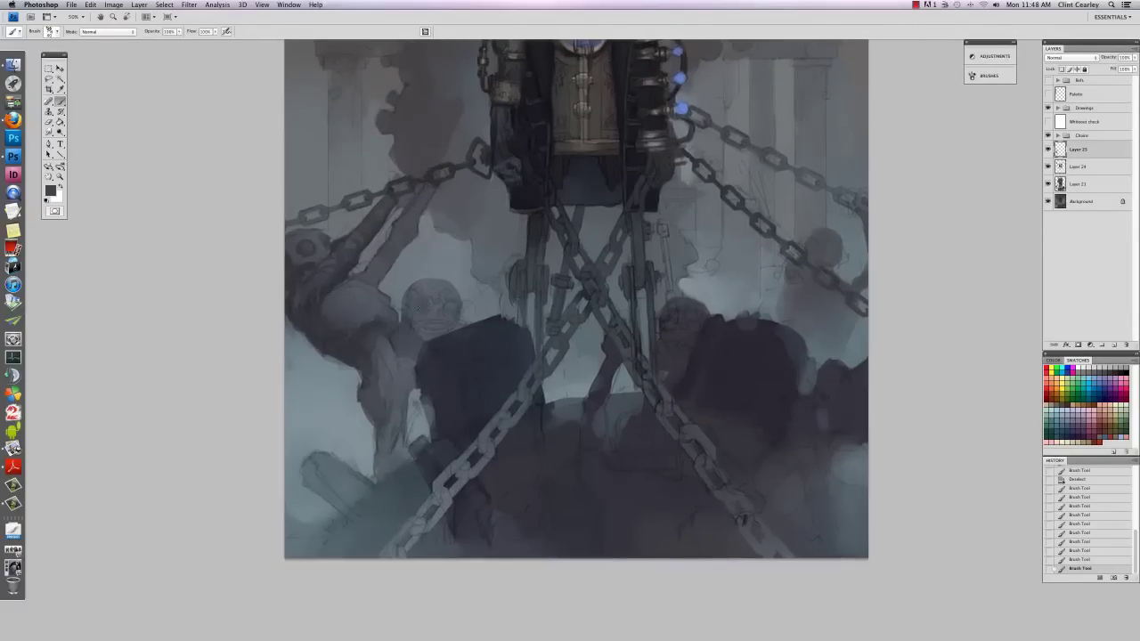
pyautogui.moveTo(425, 304); pyautogui.dragTo(422, 306)
pyautogui.rightClick(453, 306)
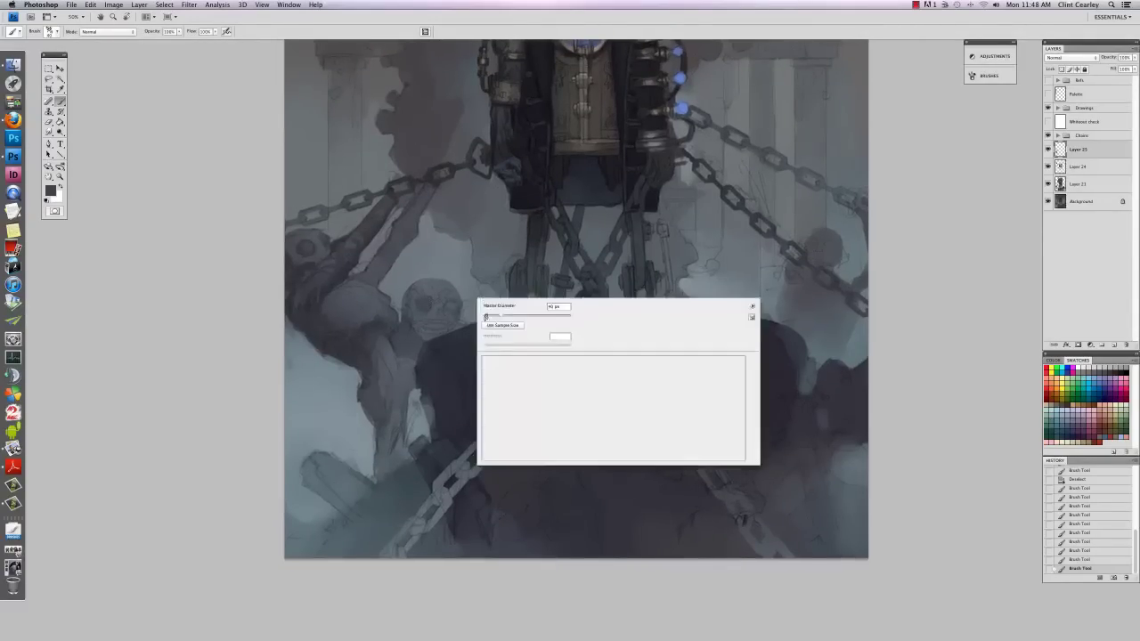
pyautogui.click(497, 319)
pyautogui.click(452, 309)
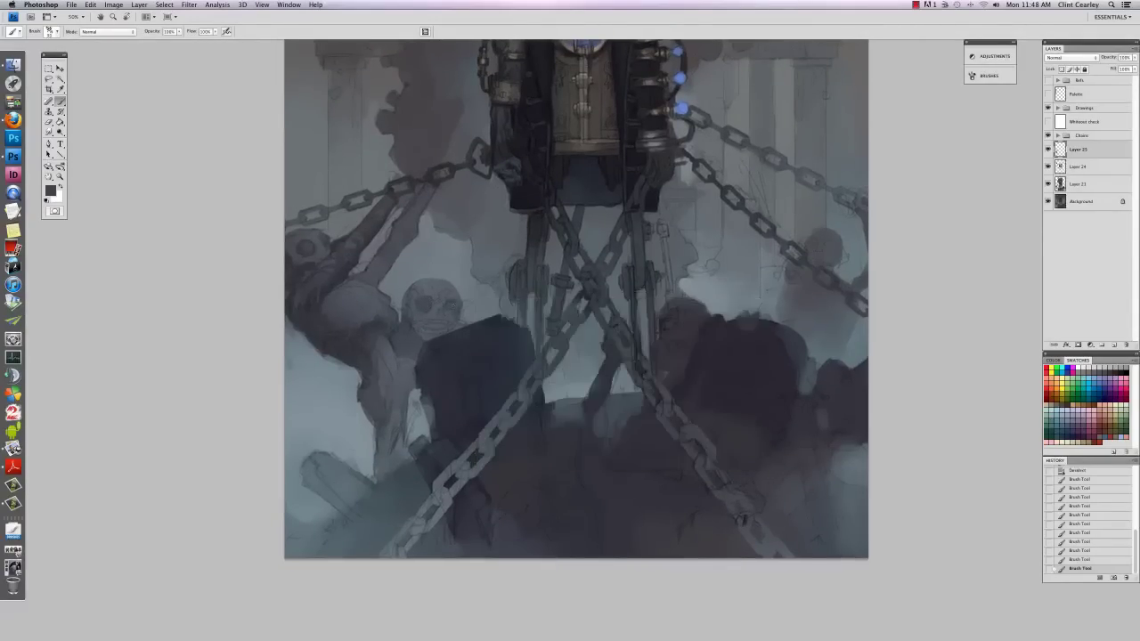
# Step: Develop that face into a skull with dark eye sockets, nose and mouth, adjusting the brush diameter for the details
pyautogui.moveTo(452, 310); pyautogui.dragTo(437, 325)
pyautogui.rightClick(452, 330)
pyautogui.click(472, 349)
pyautogui.click(447, 324)
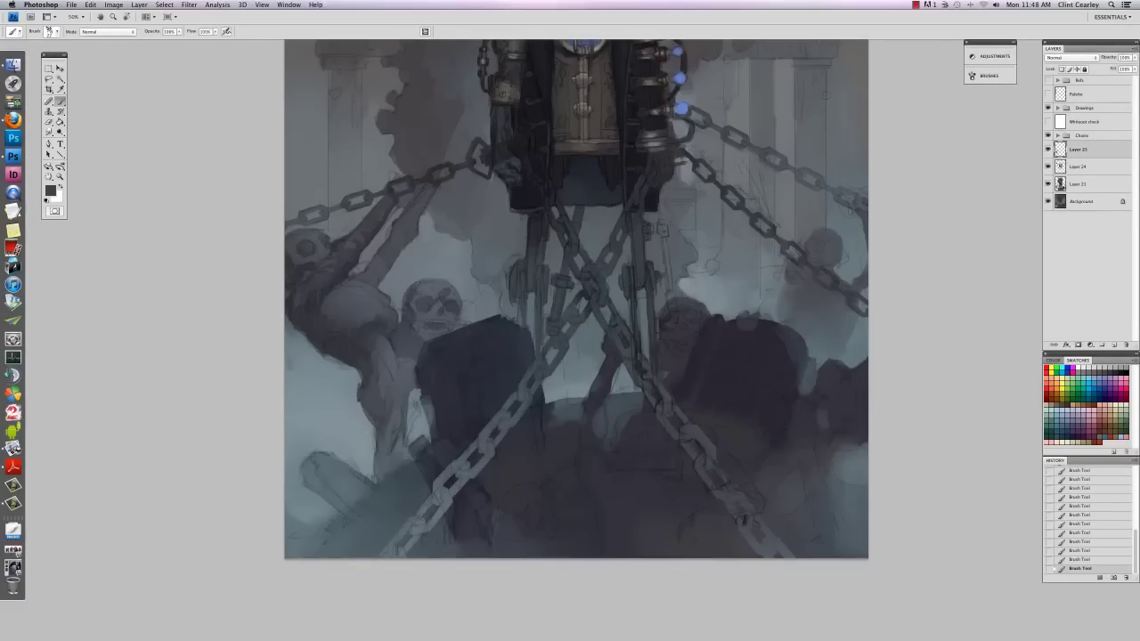
pyautogui.rightClick(450, 303)
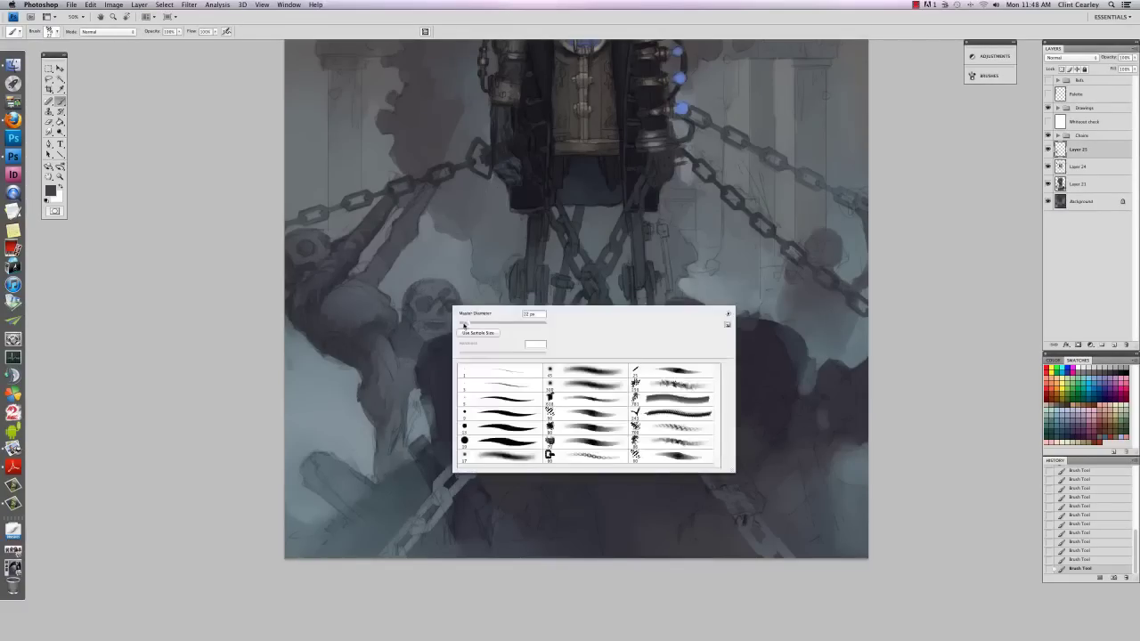
pyautogui.moveTo(464, 326); pyautogui.dragTo(470, 326)
pyautogui.press('Return')
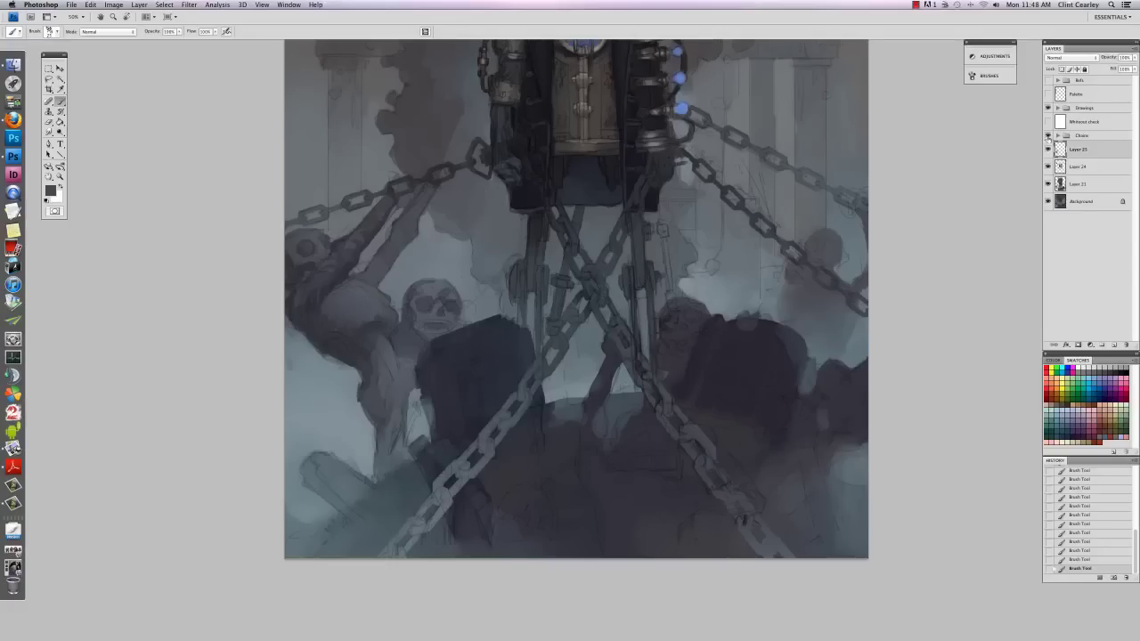
# Step: Check the whole composition and compare it with the Chains group and the current paint layer hidden and shown
pyautogui.click(1048, 135)
pyautogui.click(1048, 136)
pyautogui.moveTo(474, 317); pyautogui.dragTo(479, 347)
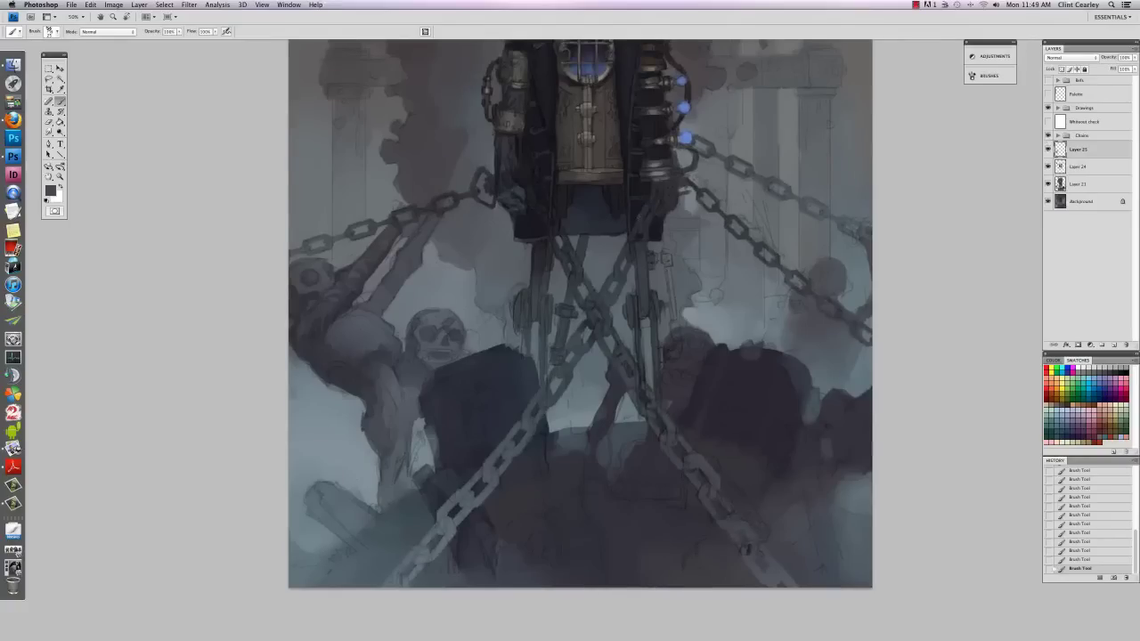
pyautogui.moveTo(609, 169); pyautogui.dragTo(615, 333)
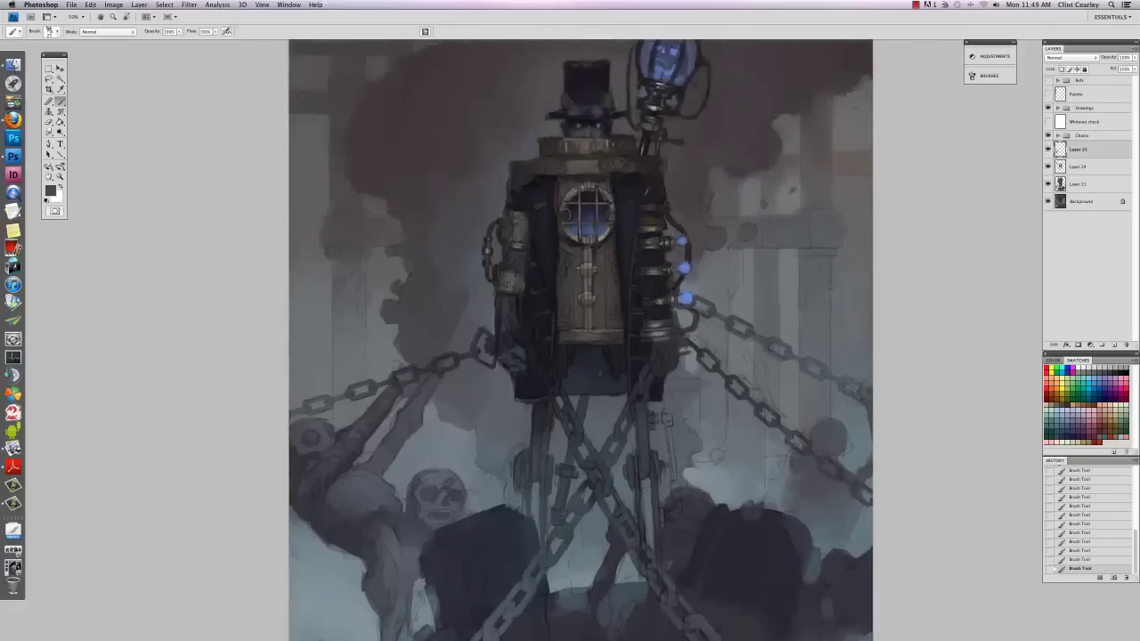
pyautogui.moveTo(557, 420); pyautogui.dragTo(540, 262)
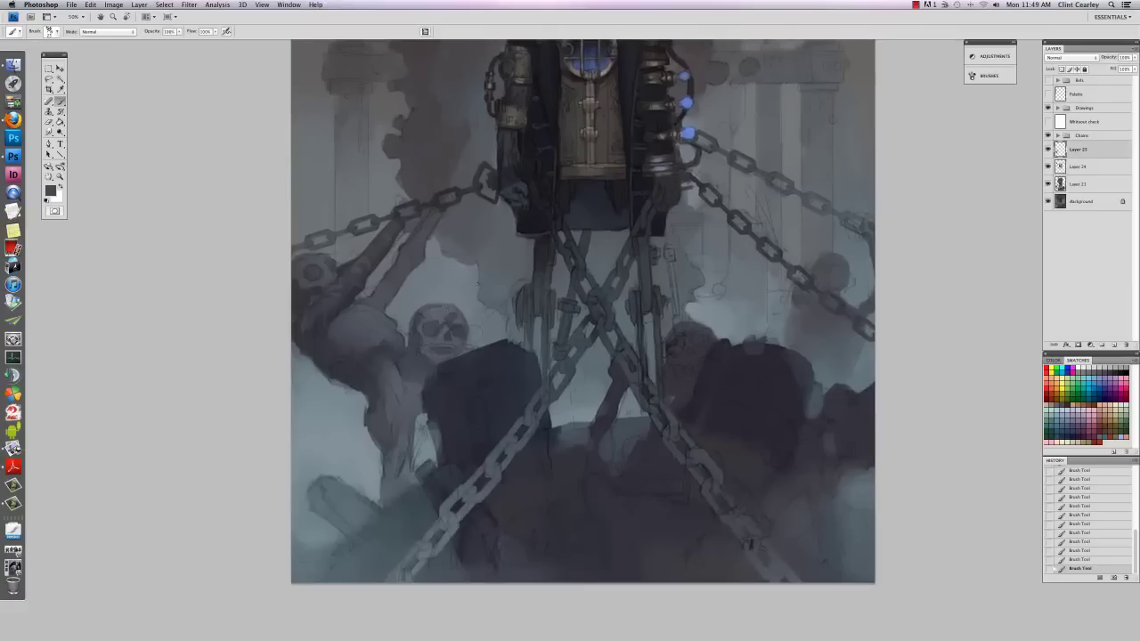
pyautogui.click(1049, 150)
pyautogui.click(1049, 150)
pyautogui.click(1048, 149)
pyautogui.click(1049, 150)
pyautogui.click(1049, 150)
pyautogui.click(1049, 149)
pyautogui.click(1048, 150)
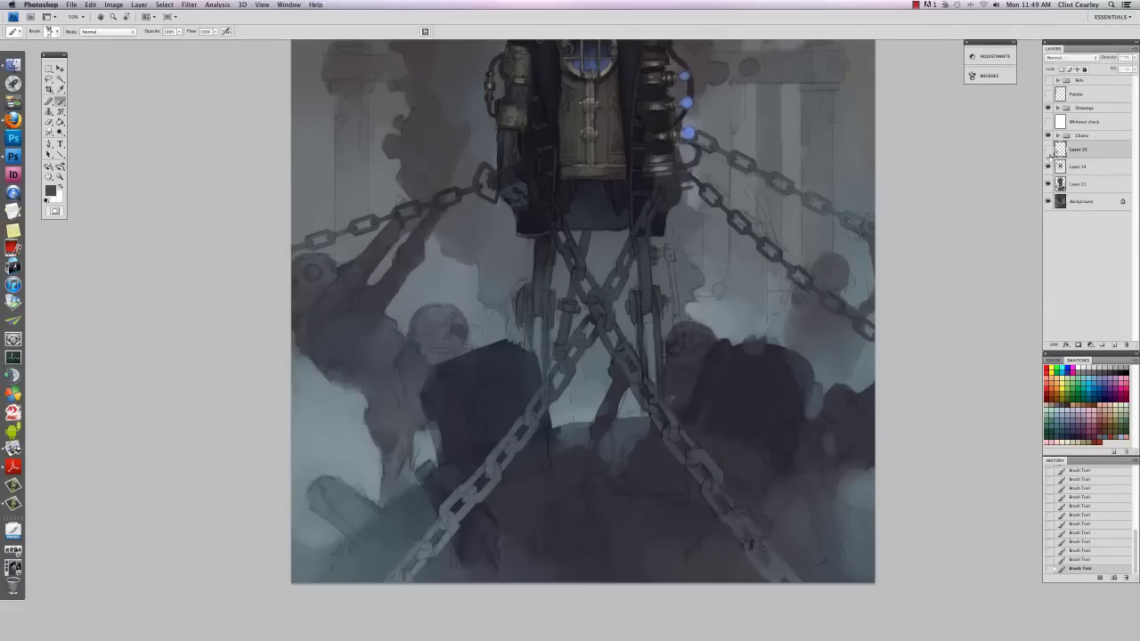
pyautogui.click(1048, 149)
pyautogui.click(1048, 150)
pyautogui.click(1048, 150)
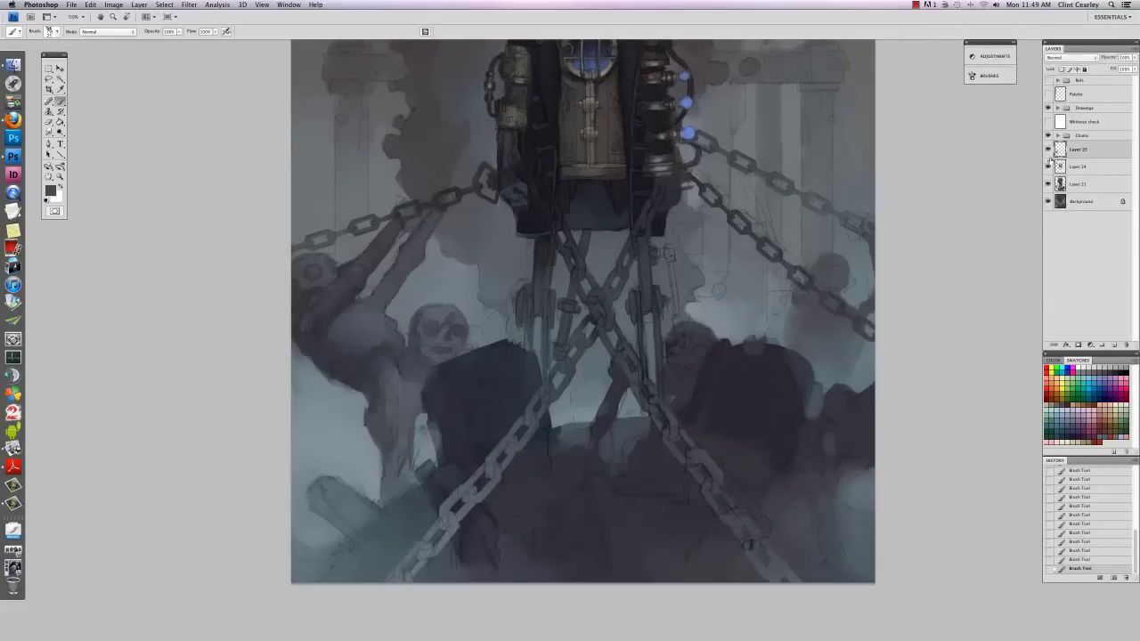
# Step: Softly erase part of the paint around the left creature's head and shoulder using a large soft round eraser
pyautogui.press('e')
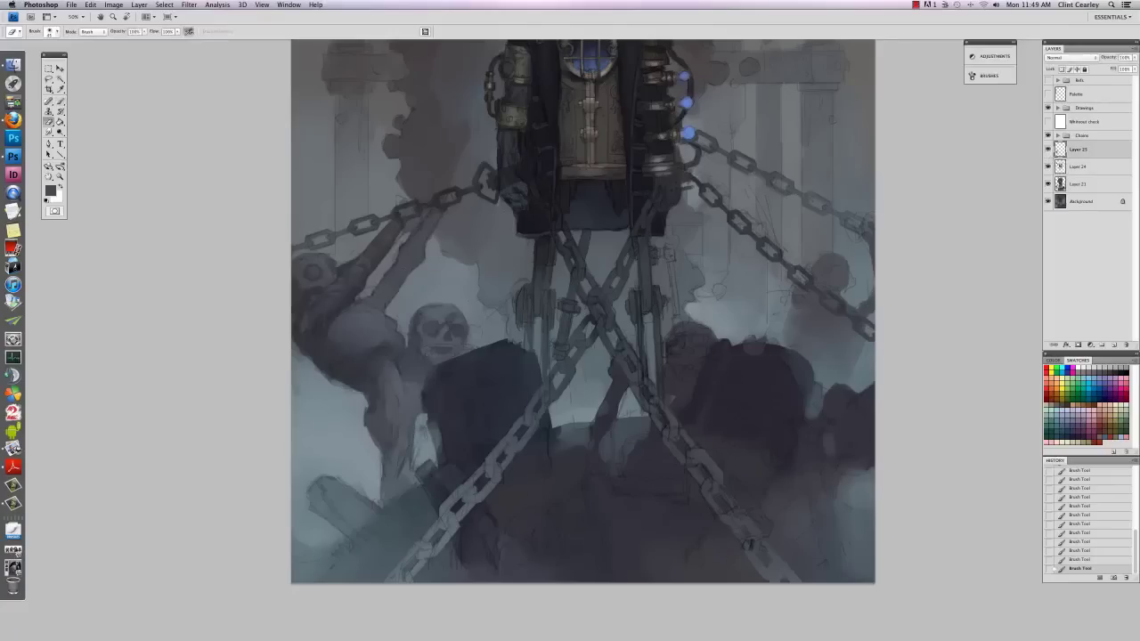
pyautogui.rightClick(399, 310)
pyautogui.click(406, 425)
pyautogui.click(482, 349)
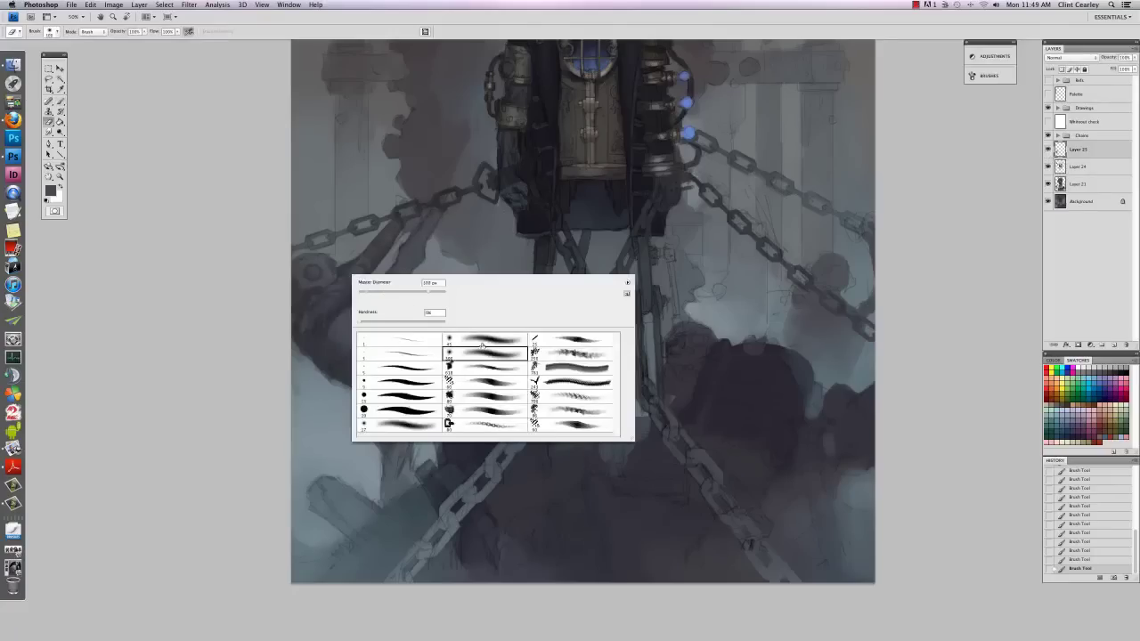
pyautogui.moveTo(360, 268); pyautogui.dragTo(343, 312)
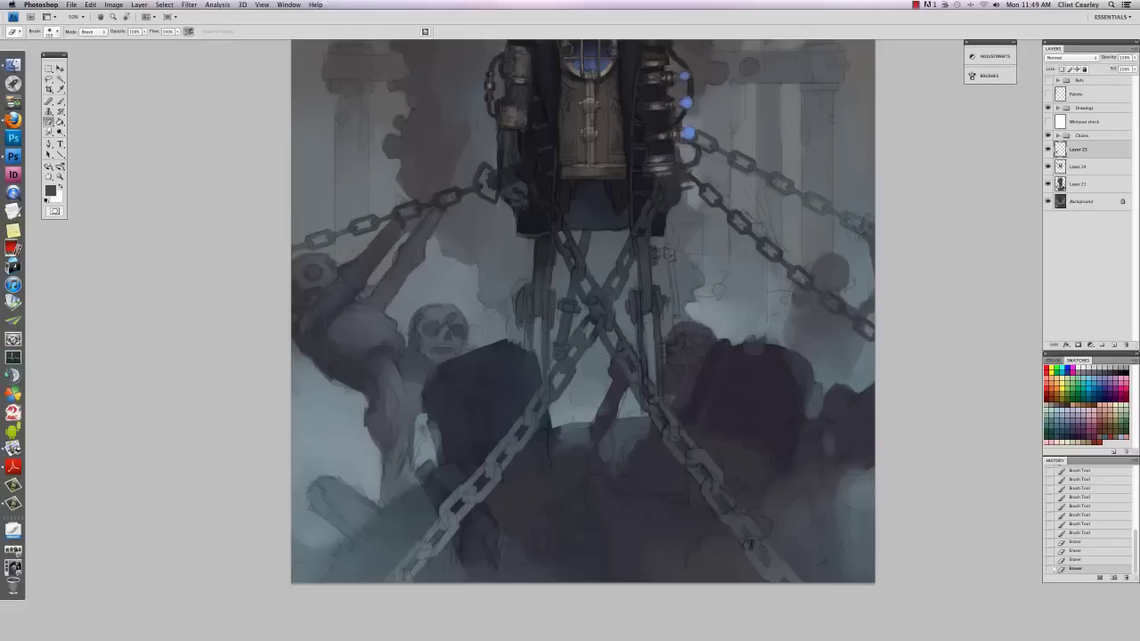
# Step: Return to the textured brush and deepen the left skull's eye sockets and facial shadows with a sampled dark tone
pyautogui.press('b')
pyautogui.moveTo(574, 328); pyautogui.dragTo(499, 342)
pyautogui.moveTo(761, 285); pyautogui.dragTo(663, 287)
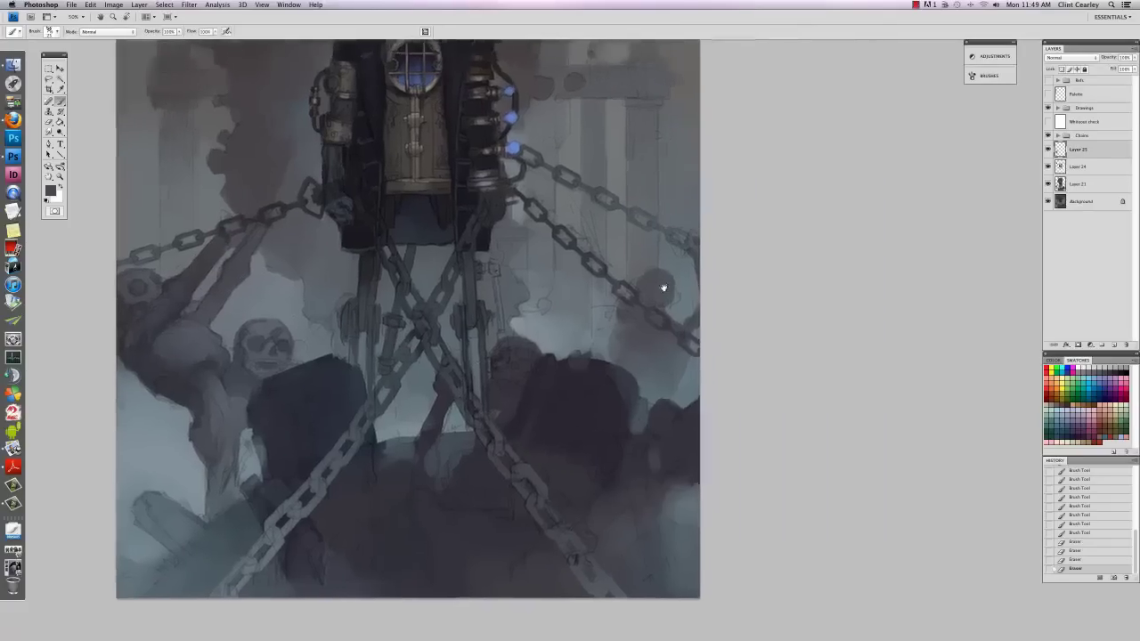
pyautogui.keyDown('alt'); pyautogui.click(274, 387); pyautogui.keyUp('alt')
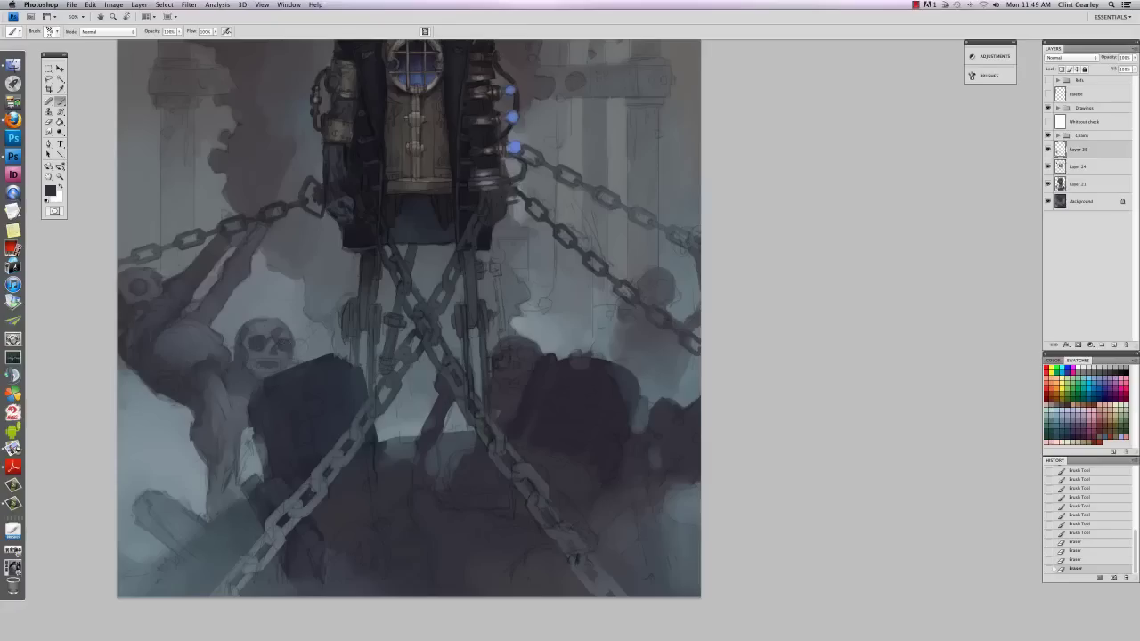
pyautogui.moveTo(310, 367); pyautogui.dragTo(335, 358)
pyautogui.moveTo(322, 364); pyautogui.dragTo(347, 362)
pyautogui.moveTo(488, 510); pyautogui.dragTo(515, 511)
pyautogui.moveTo(253, 360); pyautogui.dragTo(276, 368)
pyautogui.moveTo(262, 370); pyautogui.dragTo(284, 369)
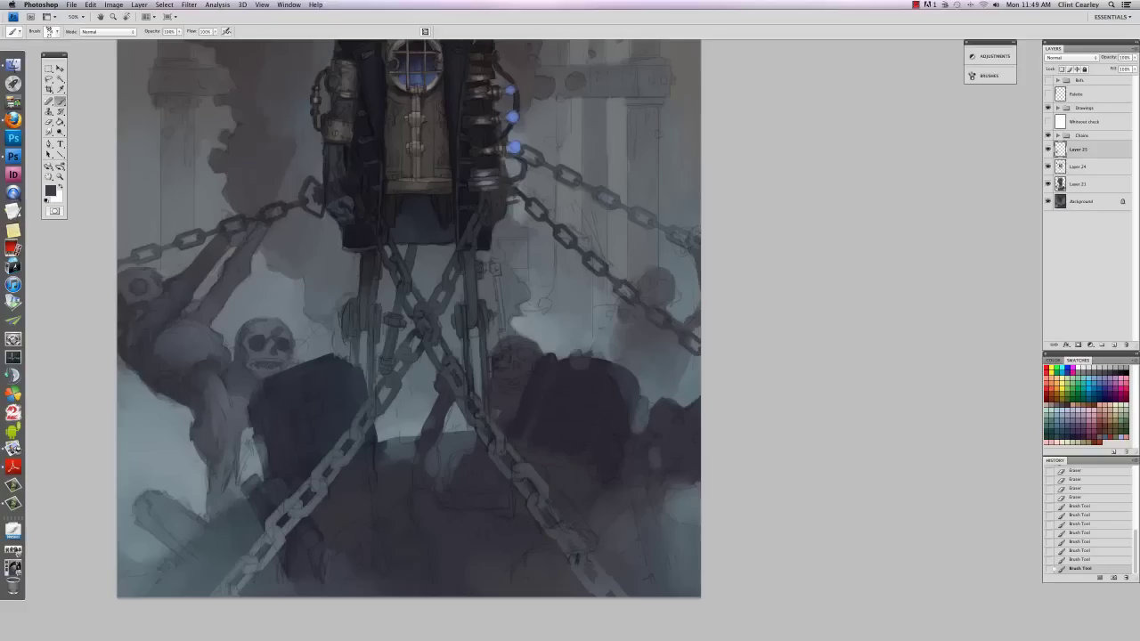
# Step: Adjust the brush diameter and darken the eye sockets of the face beside the right mechanical leg
pyautogui.rightClick(344, 346)
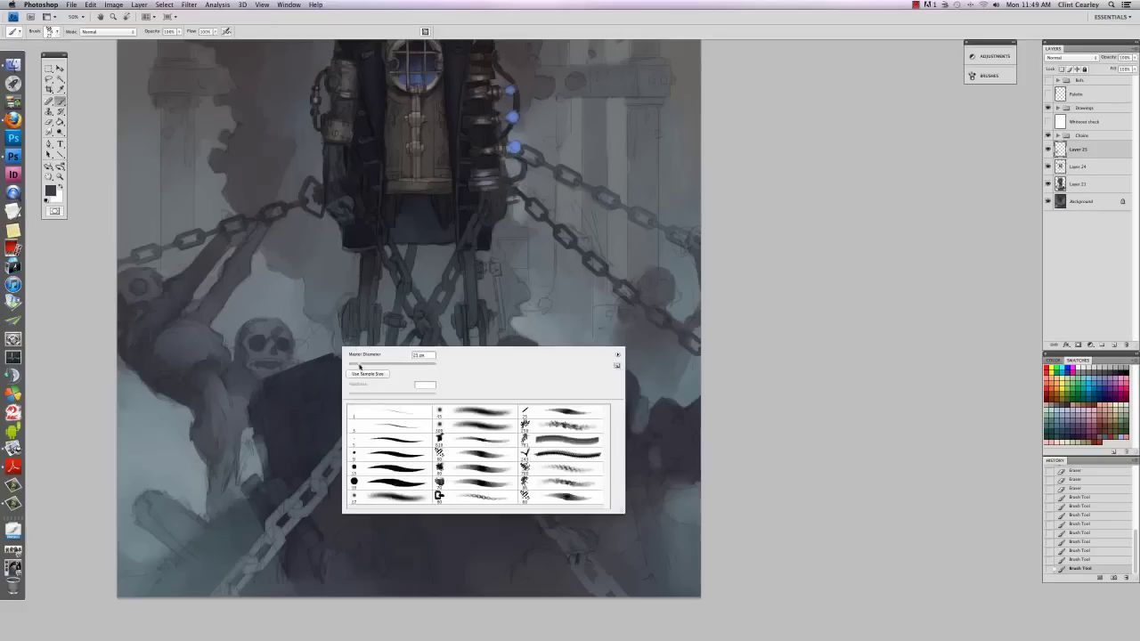
pyautogui.click(359, 368)
pyautogui.press('Return')
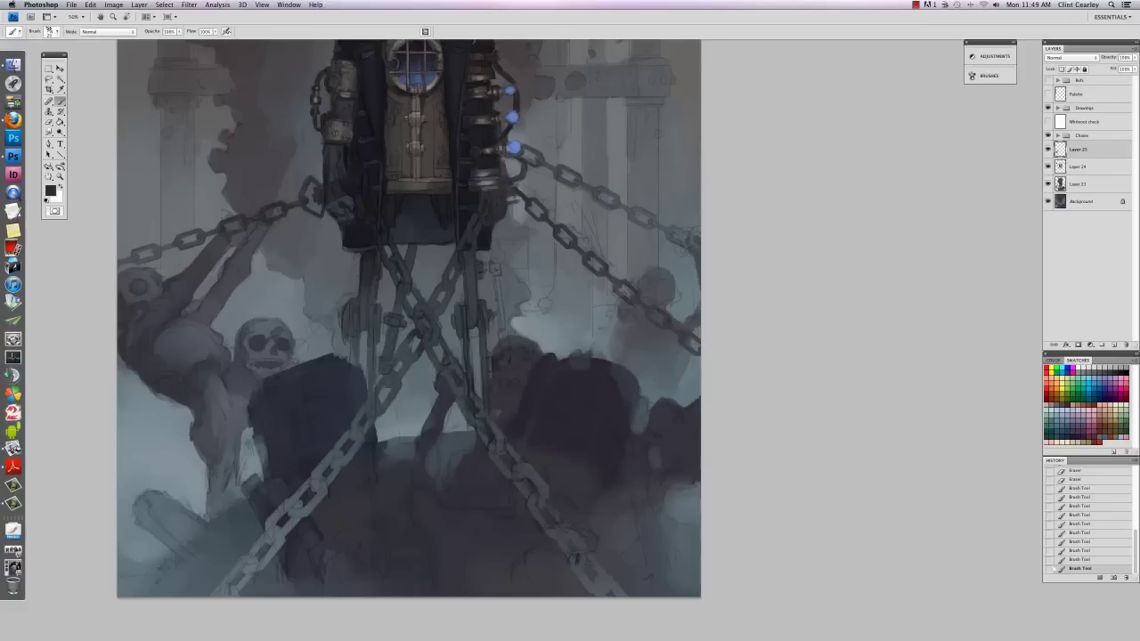
# Step: Expand the Drawings group, compare the figure's line-drawing layer hidden and shown, select its mask and check the whole image
pyautogui.click(1057, 108)
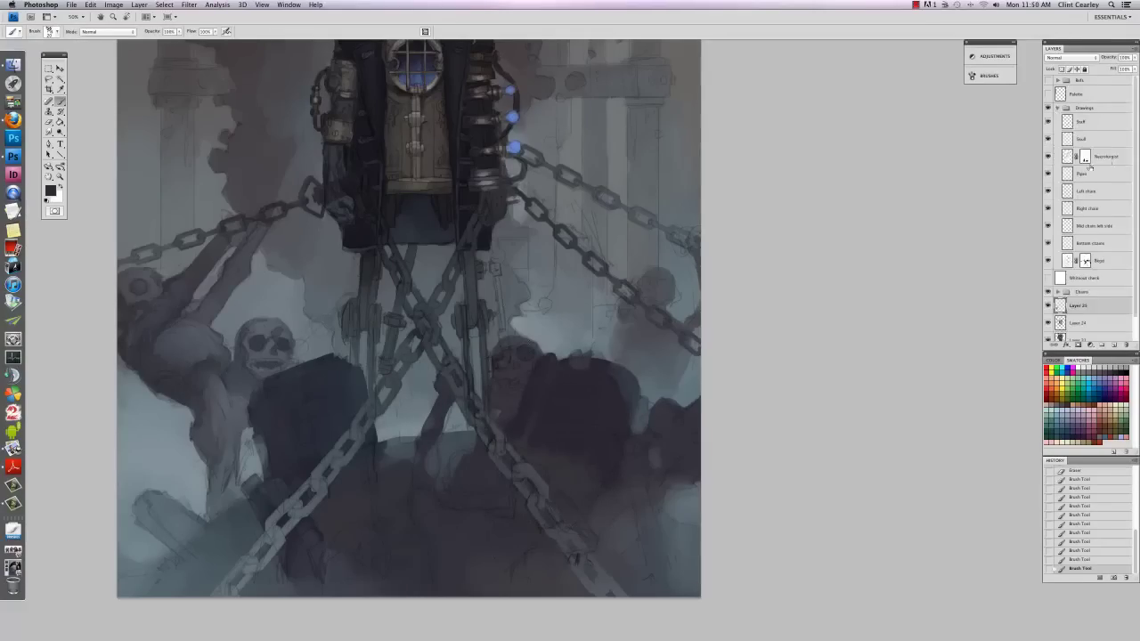
pyautogui.click(1112, 159)
pyautogui.click(1049, 157)
pyautogui.click(1048, 158)
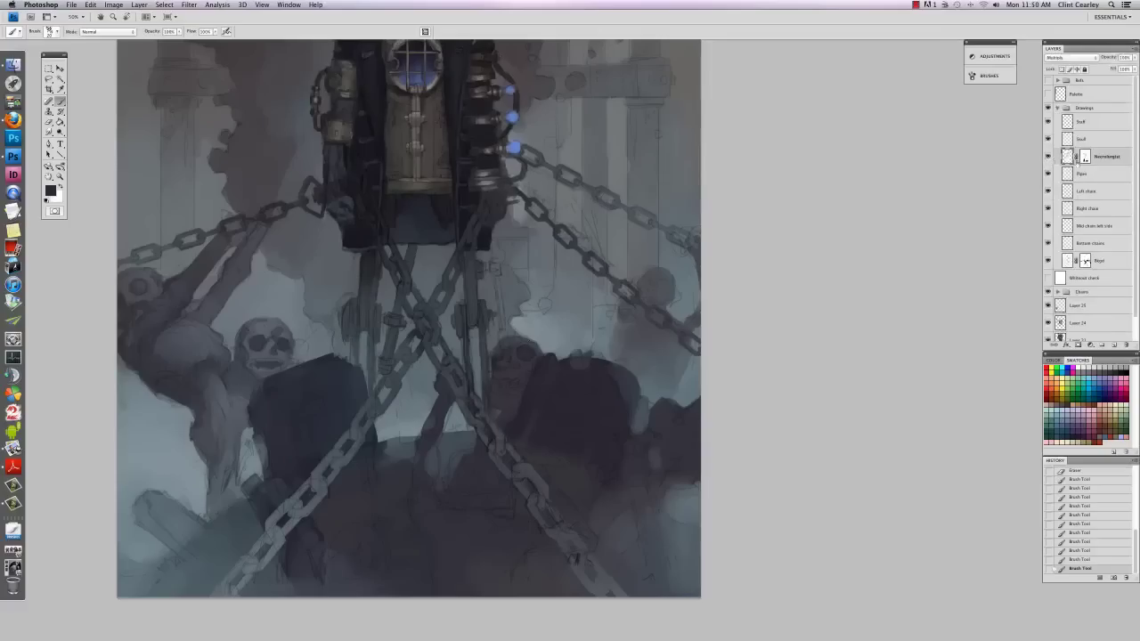
pyautogui.click(1084, 158)
pyautogui.press('super+minus')
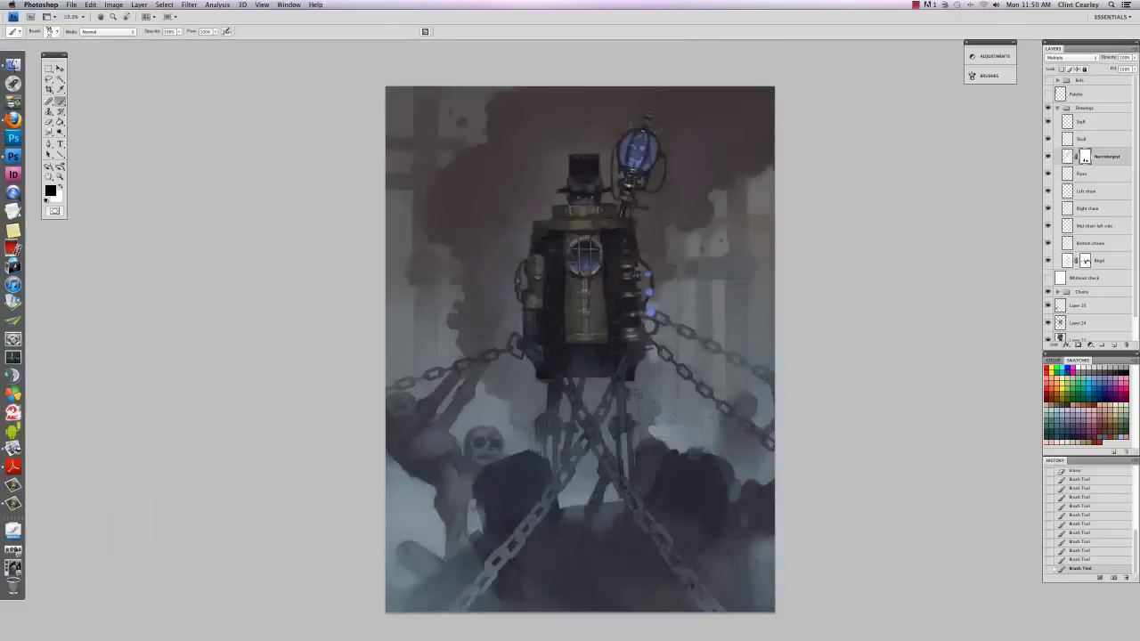
pyautogui.press('super+plus')
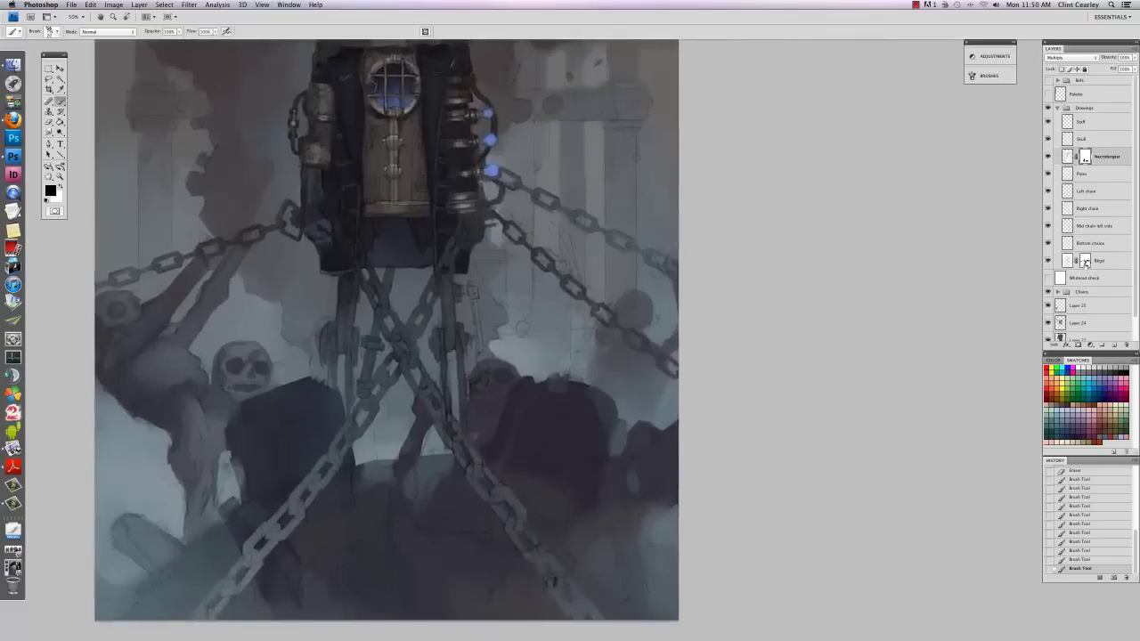
# Step: Select the lowest drawing layer's mask, compare both masked drawing layers hidden and shown, and paint the mask in black
pyautogui.click(1086, 261)
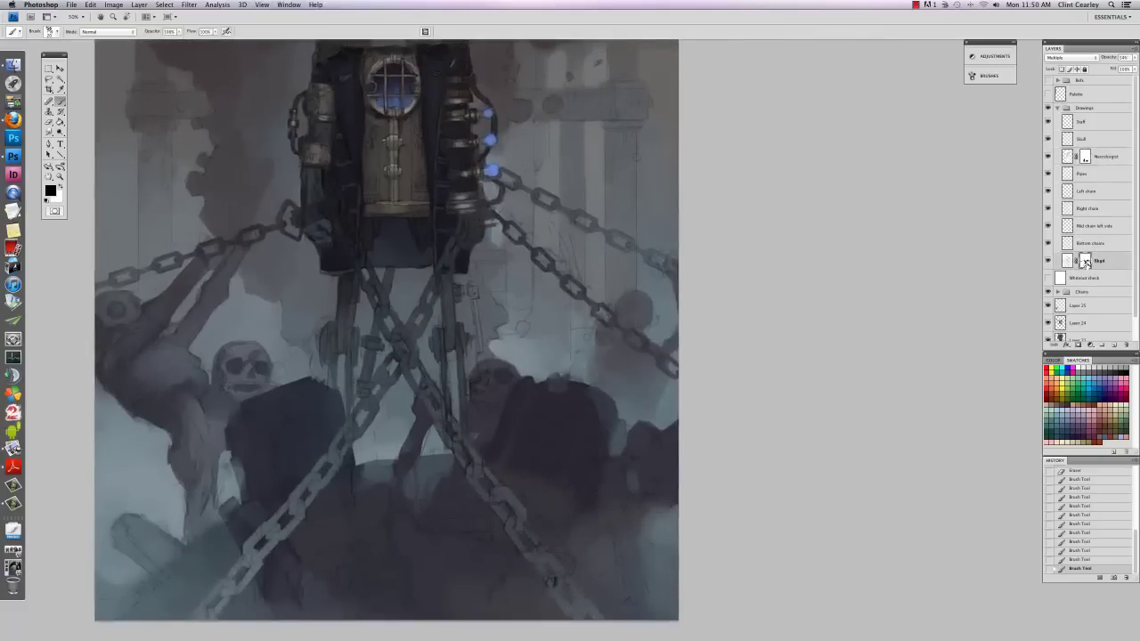
pyautogui.click(1048, 158)
pyautogui.click(1048, 158)
pyautogui.click(1049, 157)
pyautogui.click(1049, 157)
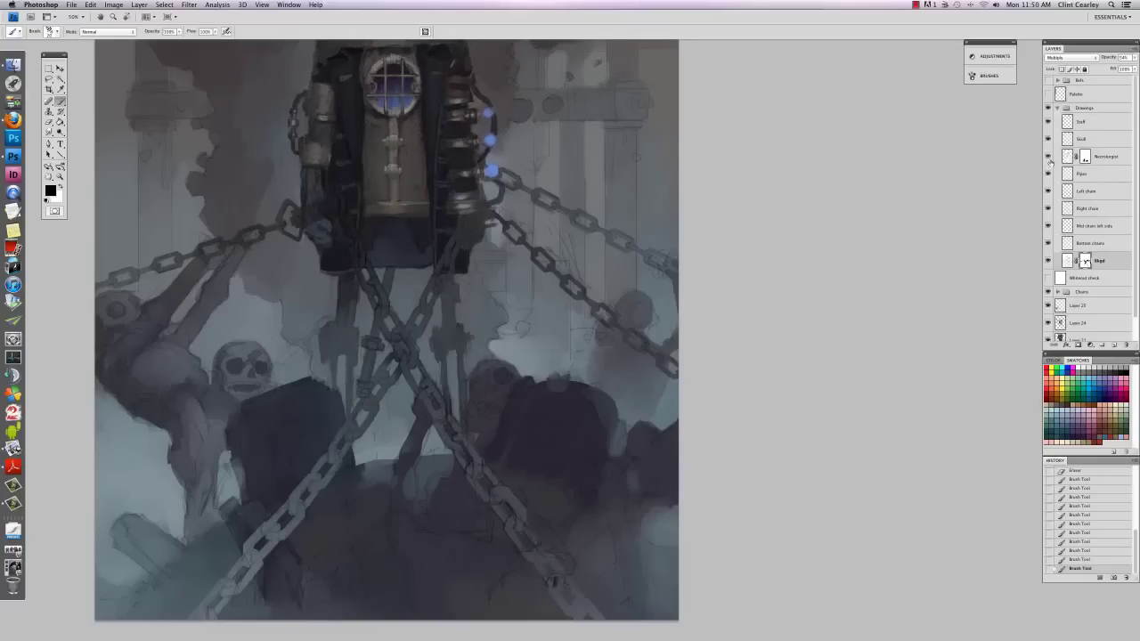
pyautogui.click(1049, 261)
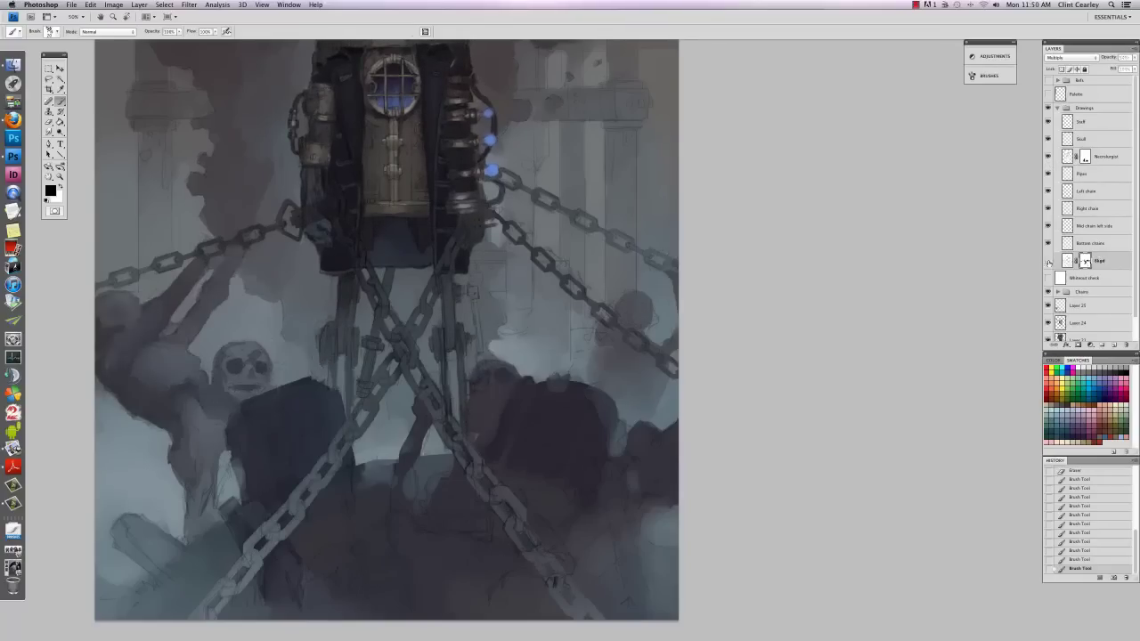
pyautogui.click(1049, 261)
pyautogui.click(1049, 261)
pyautogui.click(1048, 261)
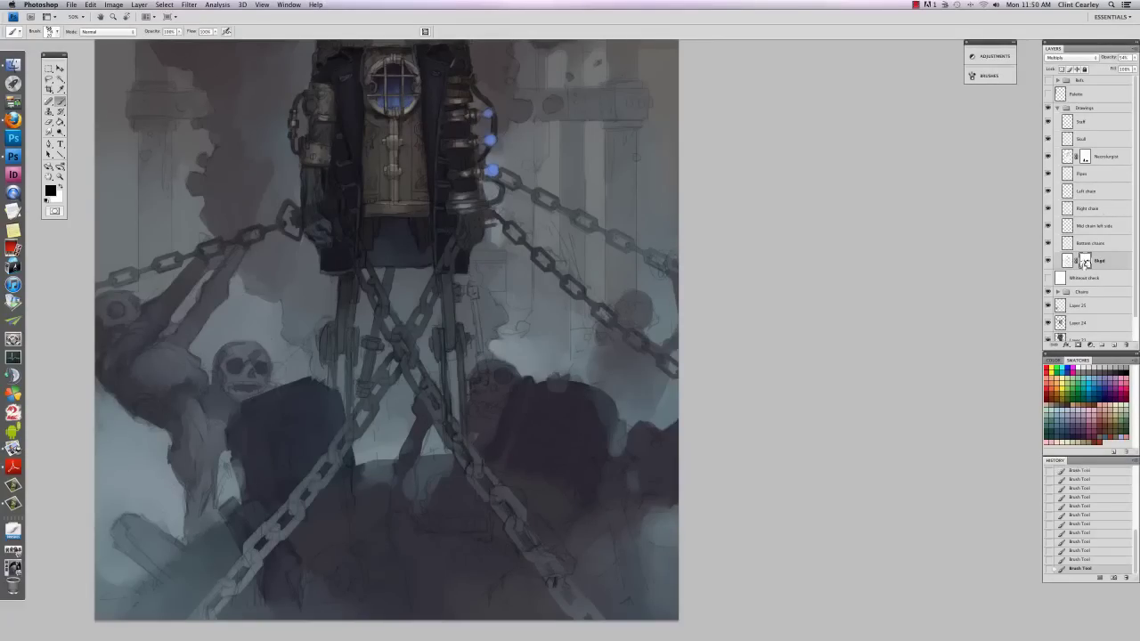
# Step: Collapse the Drawings group, reselect Layer 25 and paint the thin piston rod beside the right mechanical leg
pyautogui.click(1057, 109)
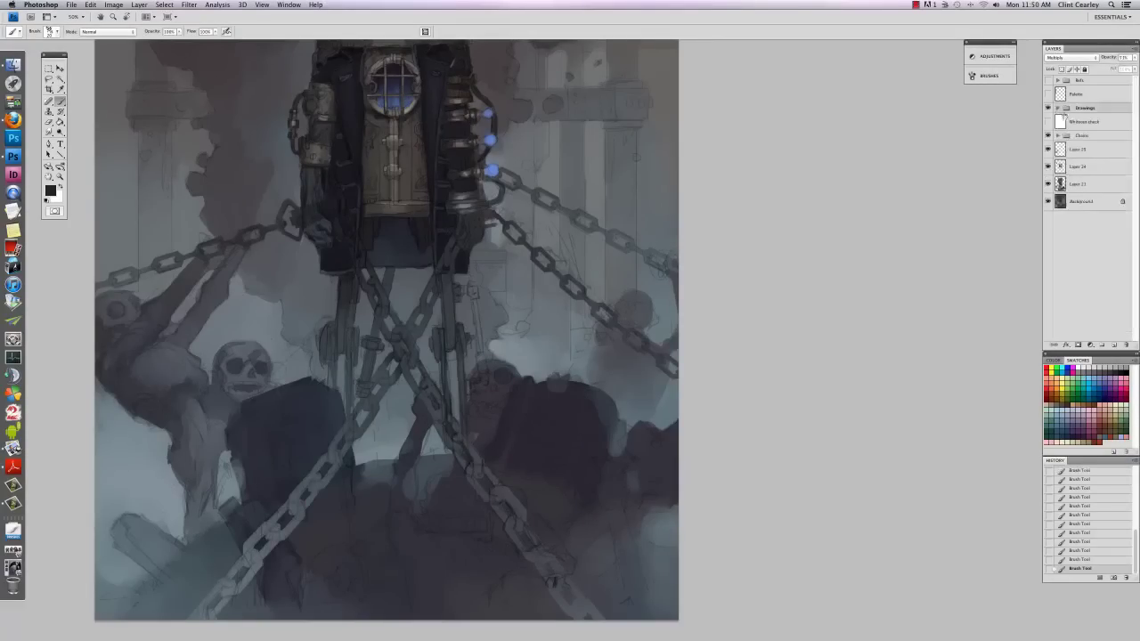
pyautogui.click(1088, 151)
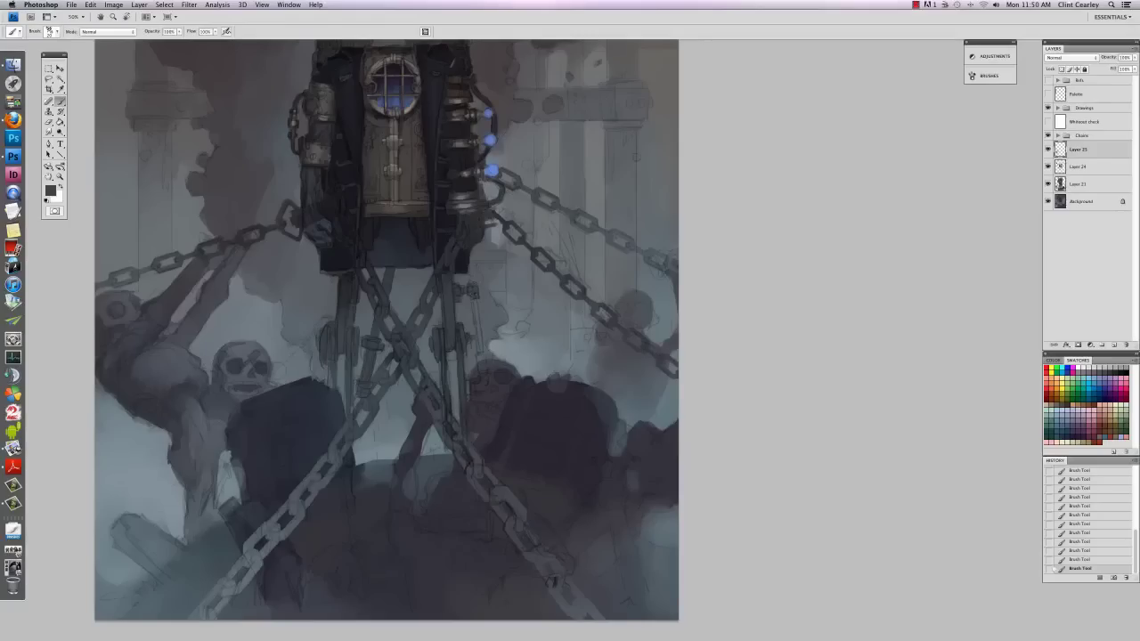
pyautogui.moveTo(475, 300); pyautogui.dragTo(483, 360)
pyautogui.moveTo(503, 449); pyautogui.dragTo(495, 441)
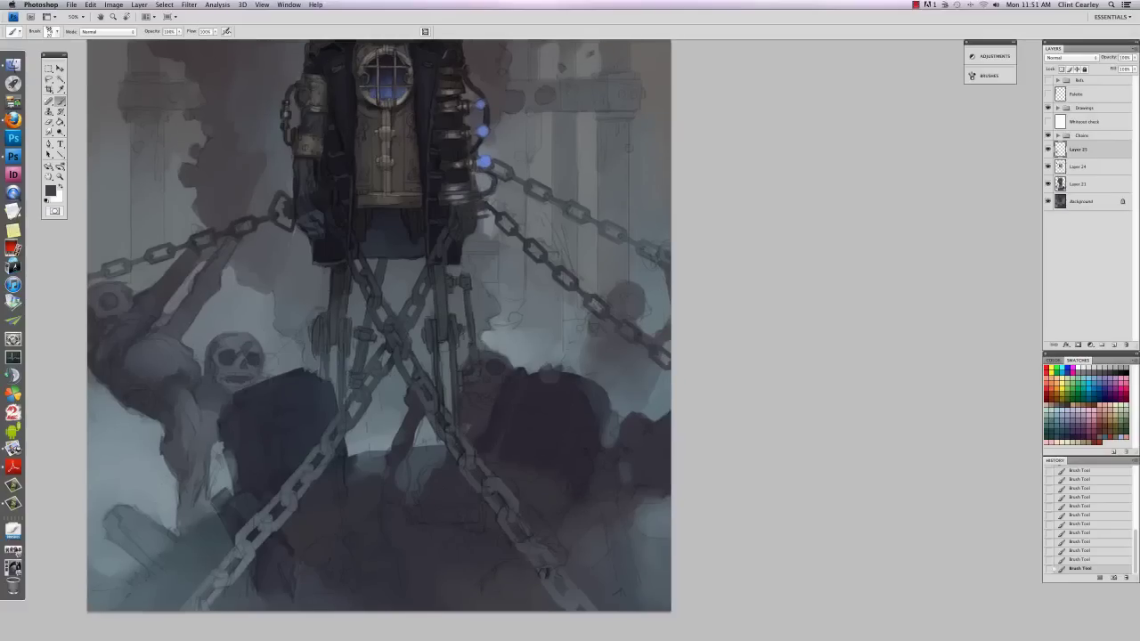
# Step: Adjust the brush diameter, compare Layer 25 hidden and shown, and refine the area around the rod and right skull with sampled tones
pyautogui.rightClick(470, 379)
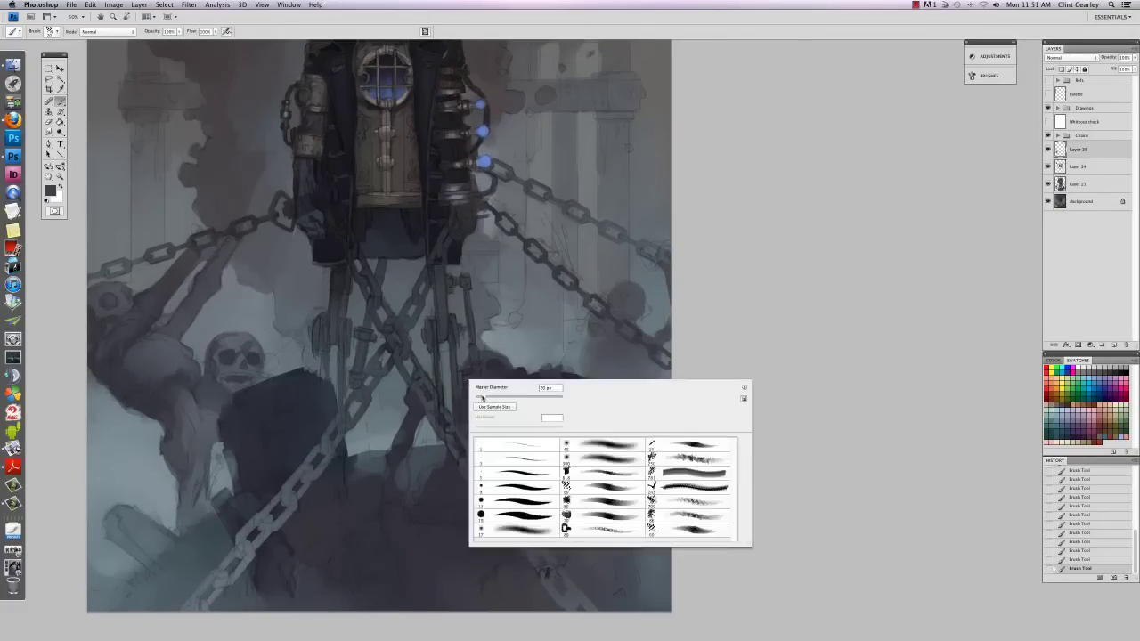
pyautogui.moveTo(481, 398); pyautogui.dragTo(484, 398)
pyautogui.press('Return')
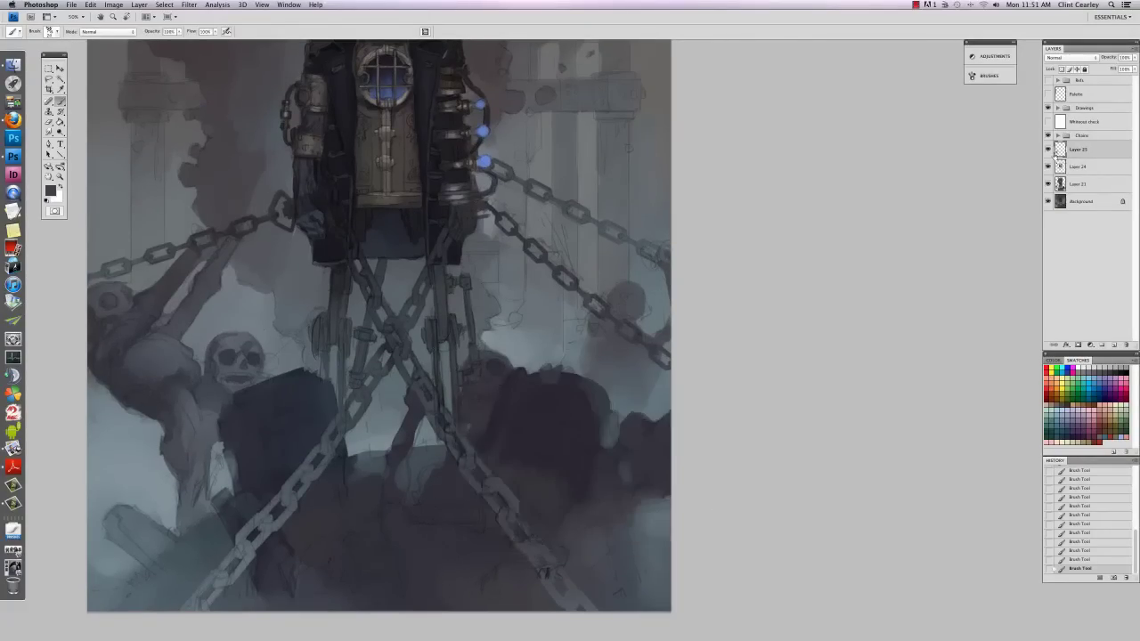
pyautogui.click(1048, 149)
pyautogui.click(1048, 150)
pyautogui.moveTo(484, 314)
pyautogui.mouseDown()
pyautogui.moveTo(479, 376)
pyautogui.moveTo(484, 336)
pyautogui.mouseUp()
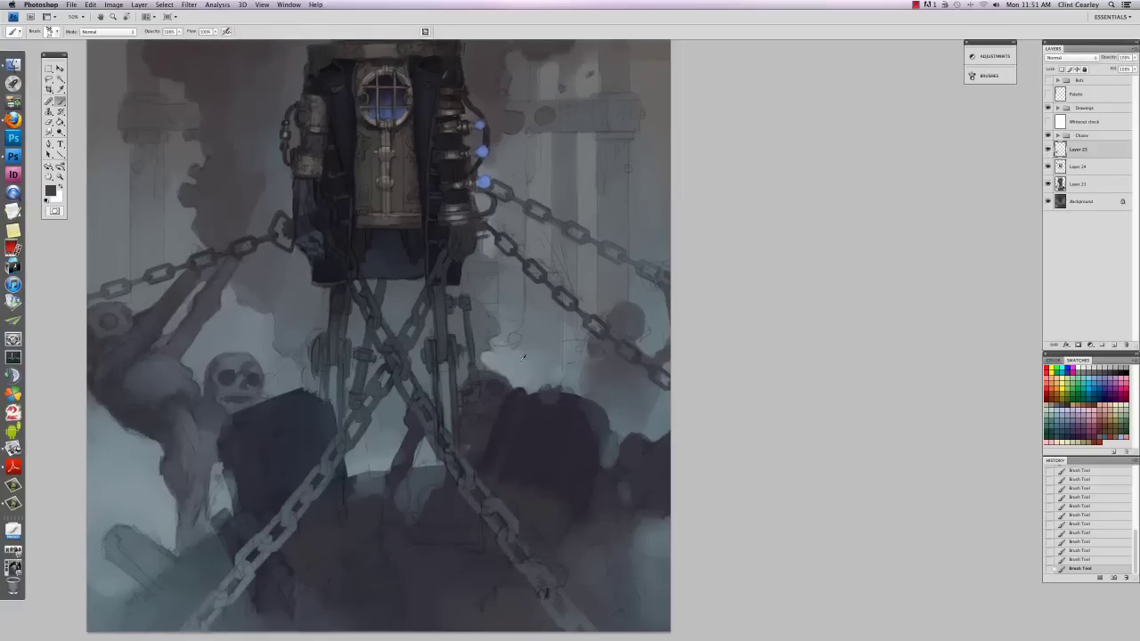
pyautogui.keyDown('alt'); pyautogui.click(522, 358); pyautogui.keyUp('alt')
pyautogui.keyDown('alt'); pyautogui.click(628, 169); pyautogui.keyUp('alt')
pyautogui.keyDown('alt'); pyautogui.click(477, 374); pyautogui.keyUp('alt')
pyautogui.keyDown('alt'); pyautogui.click(498, 383); pyautogui.keyUp('alt')
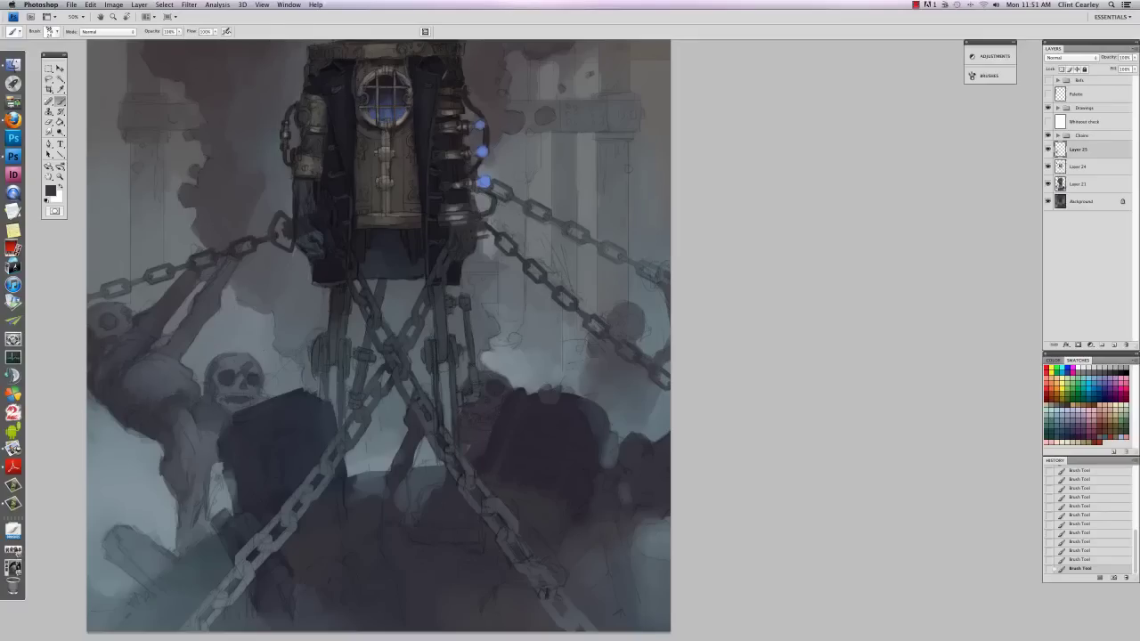
# Step: Sample nearby tones and refine the pale mist and dark edge beside the right skull on Layer 25
pyautogui.moveTo(502, 479); pyautogui.dragTo(473, 445)
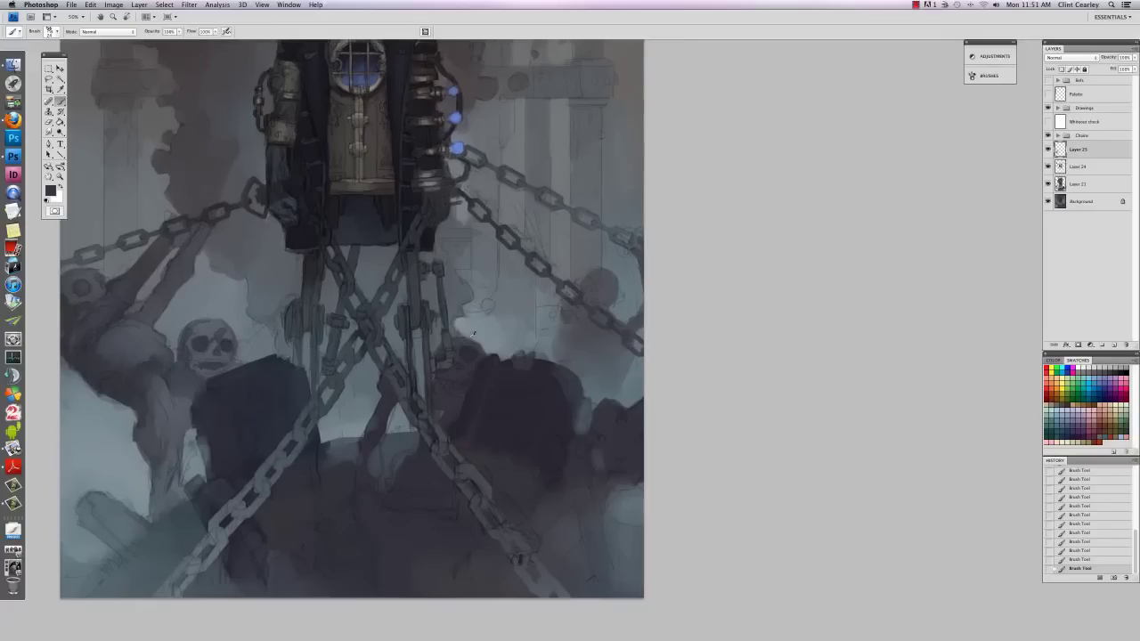
pyautogui.keyDown('alt'); pyautogui.click(493, 331); pyautogui.keyUp('alt')
pyautogui.keyDown('alt'); pyautogui.click(424, 377); pyautogui.keyUp('alt')
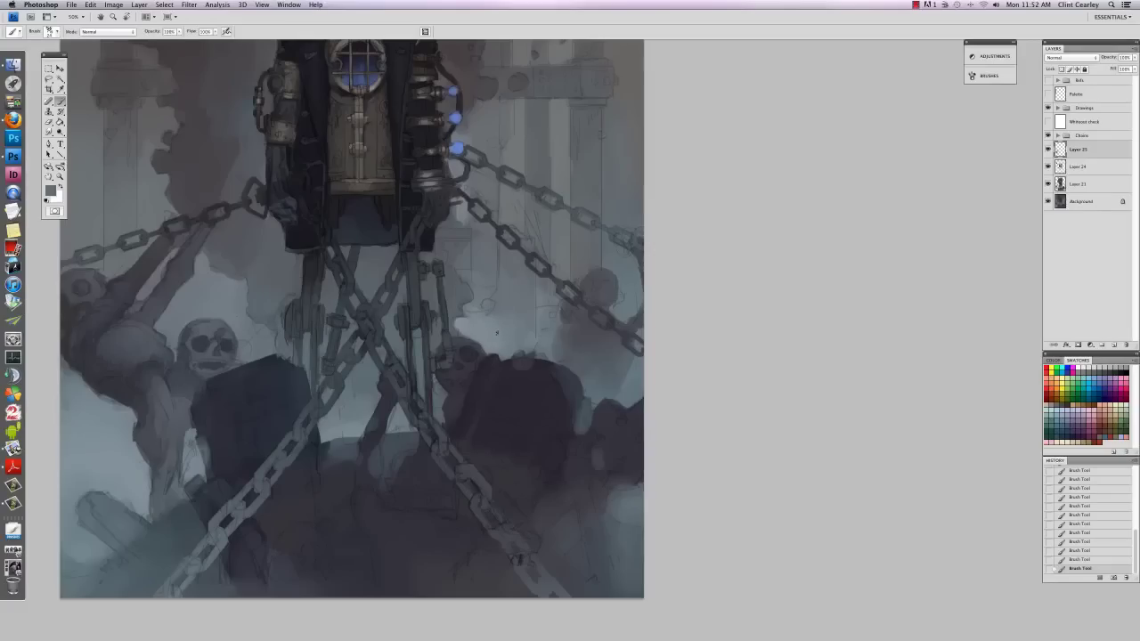
pyautogui.keyDown('alt'); pyautogui.click(500, 356); pyautogui.keyUp('alt')
pyautogui.moveTo(490, 354); pyautogui.dragTo(494, 360)
# Step: Sample tones along the dark hump beside the right skull, adjust the brush diameter and paint the hump's upper edge
pyautogui.keyDown('alt'); pyautogui.click(528, 368); pyautogui.keyUp('alt')
pyautogui.keyDown('alt'); pyautogui.click(532, 355); pyautogui.keyUp('alt')
pyautogui.keyDown('alt'); pyautogui.click(589, 399); pyautogui.keyUp('alt')
pyautogui.rightClick(577, 384)
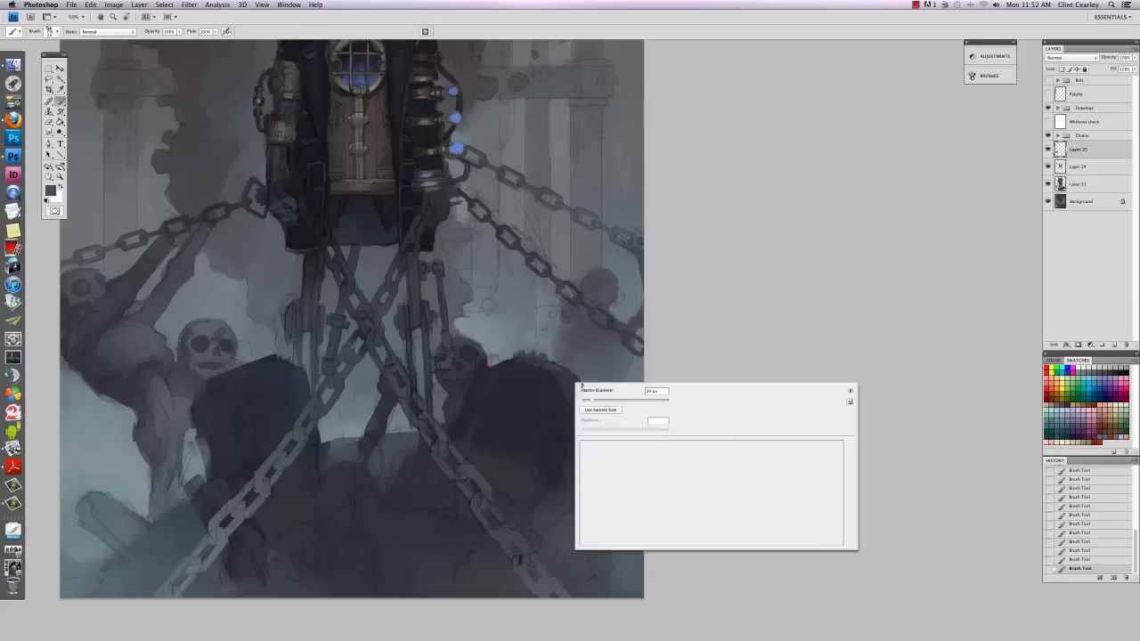
pyautogui.click(600, 402)
pyautogui.moveTo(550, 359); pyautogui.dragTo(575, 370)
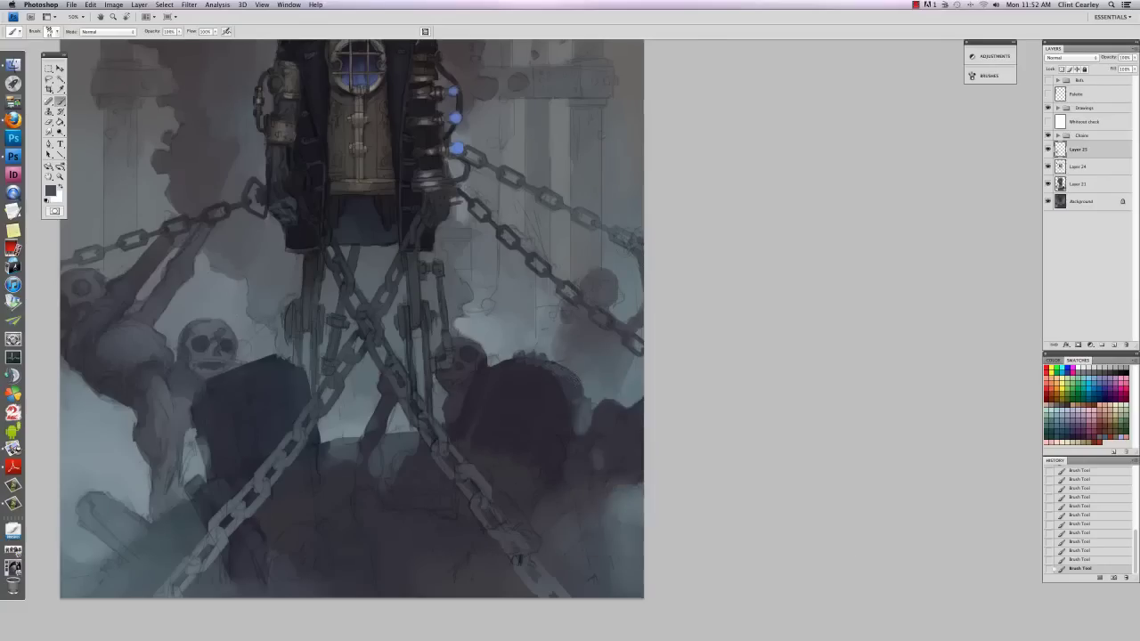
# Step: Readjust the brush diameter and shape the right side of the dark hump with newly sampled tones
pyautogui.keyDown('alt'); pyautogui.click(576, 420); pyautogui.keyUp('alt')
pyautogui.keyDown('alt'); pyautogui.click(578, 410); pyautogui.keyUp('alt')
pyautogui.rightClick(595, 412)
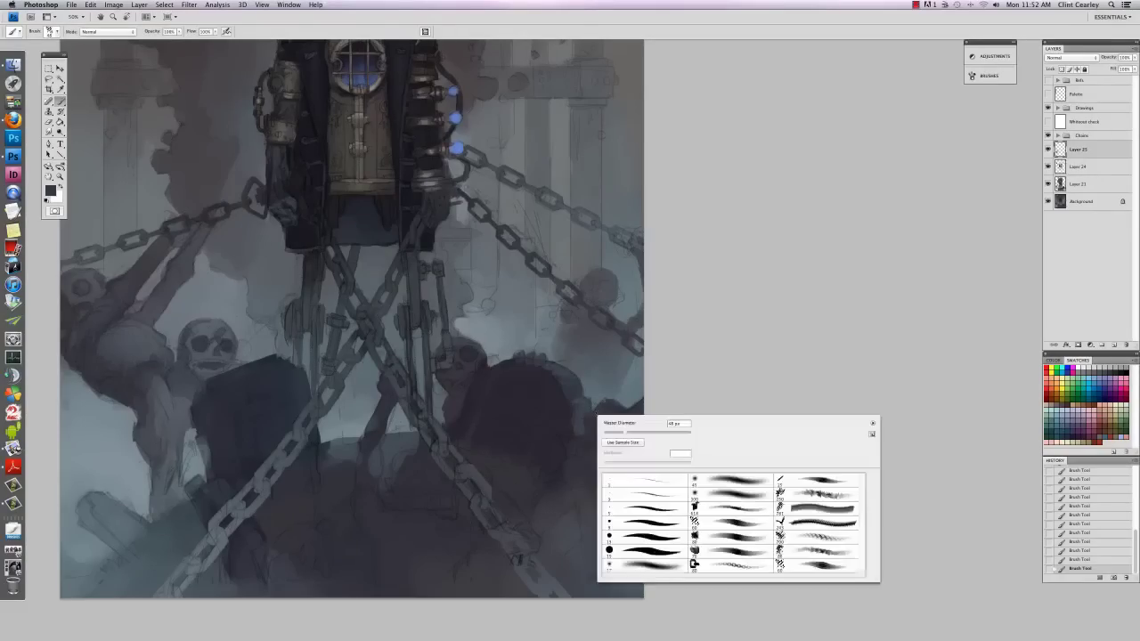
pyautogui.click(612, 431)
pyautogui.click(584, 398)
pyautogui.keyDown('alt'); pyautogui.click(583, 399); pyautogui.keyUp('alt')
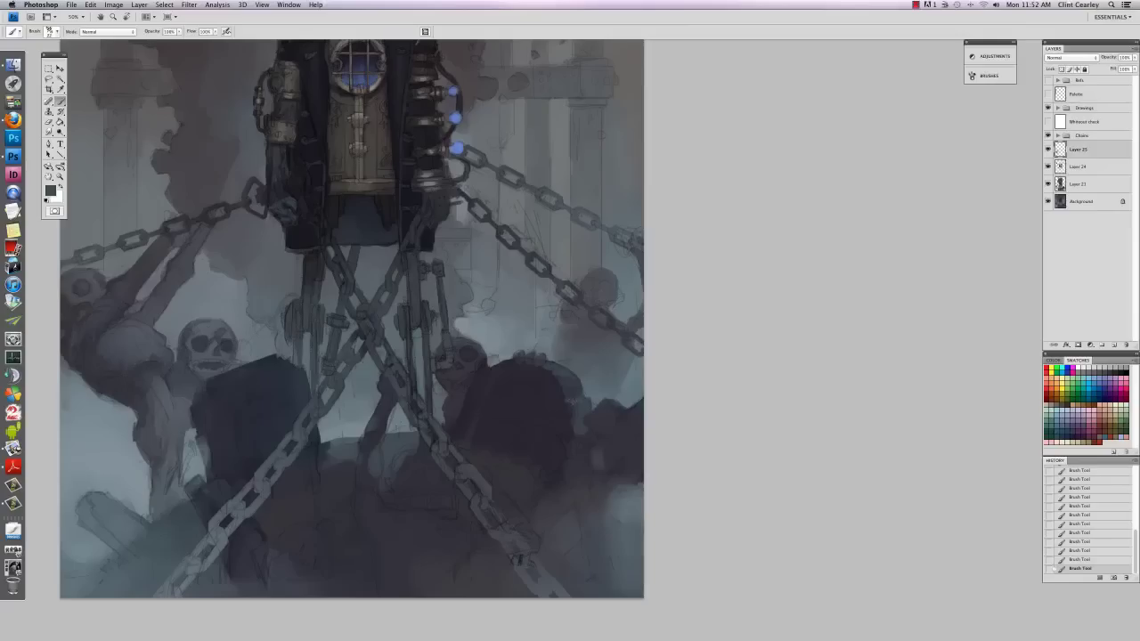
pyautogui.keyDown('alt'); pyautogui.click(598, 386); pyautogui.keyUp('alt')
pyautogui.keyDown('alt'); pyautogui.click(559, 410); pyautogui.keyUp('alt')
pyautogui.moveTo(299, 461); pyautogui.dragTo(415, 374)
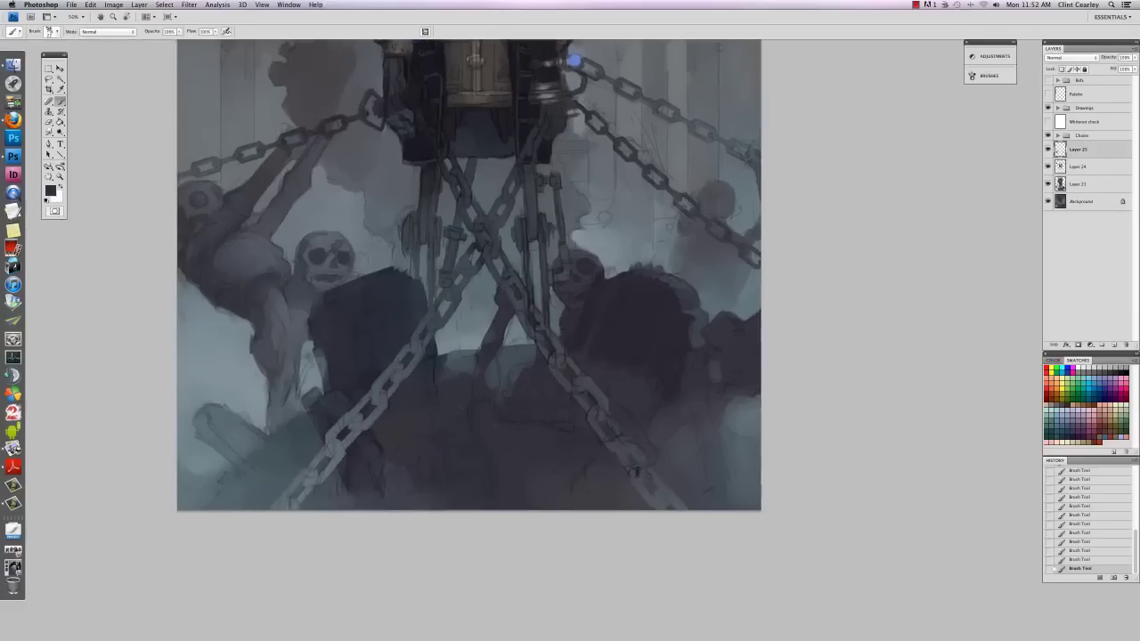
# Step: Paint the face of the far-right skull behind the lower chain with sampled background tones
pyautogui.moveTo(657, 342); pyautogui.dragTo(478, 440)
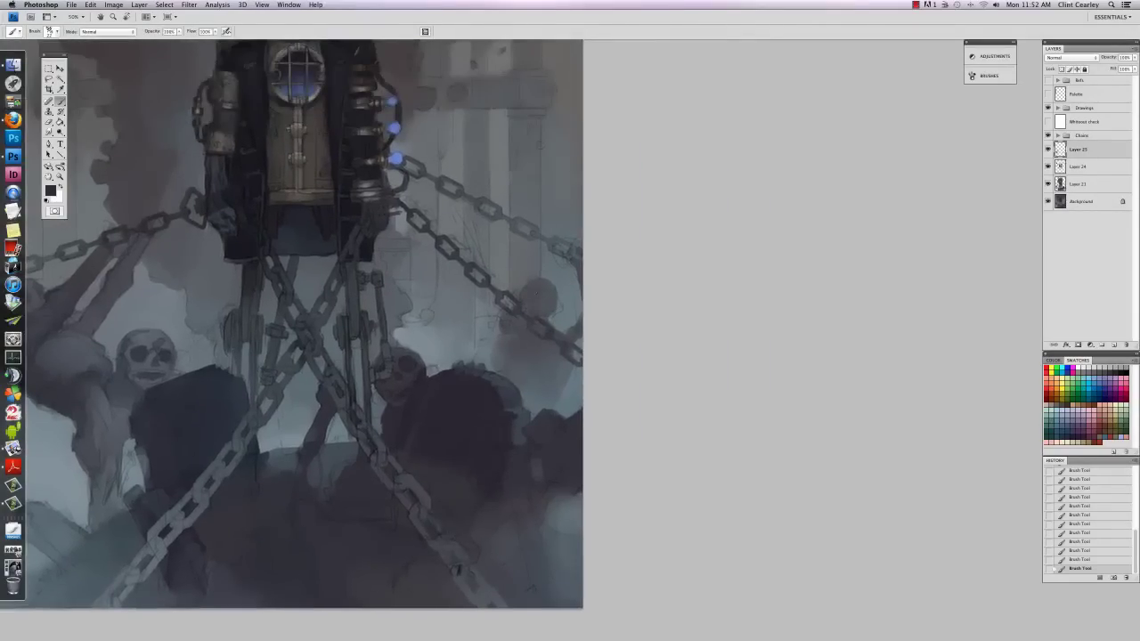
pyautogui.keyDown('alt'); pyautogui.click(540, 294); pyautogui.keyUp('alt')
pyautogui.moveTo(557, 309); pyautogui.dragTo(550, 319)
pyautogui.keyDown('alt'); pyautogui.click(575, 379); pyautogui.keyUp('alt')
pyautogui.rightClick(575, 379)
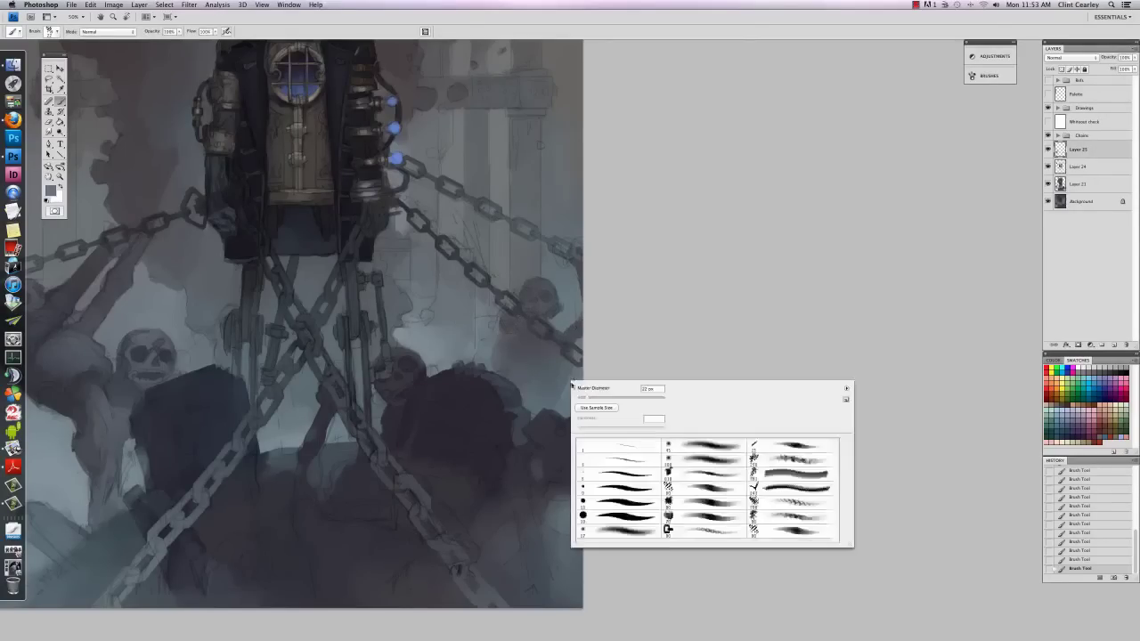
pyautogui.press('Escape')
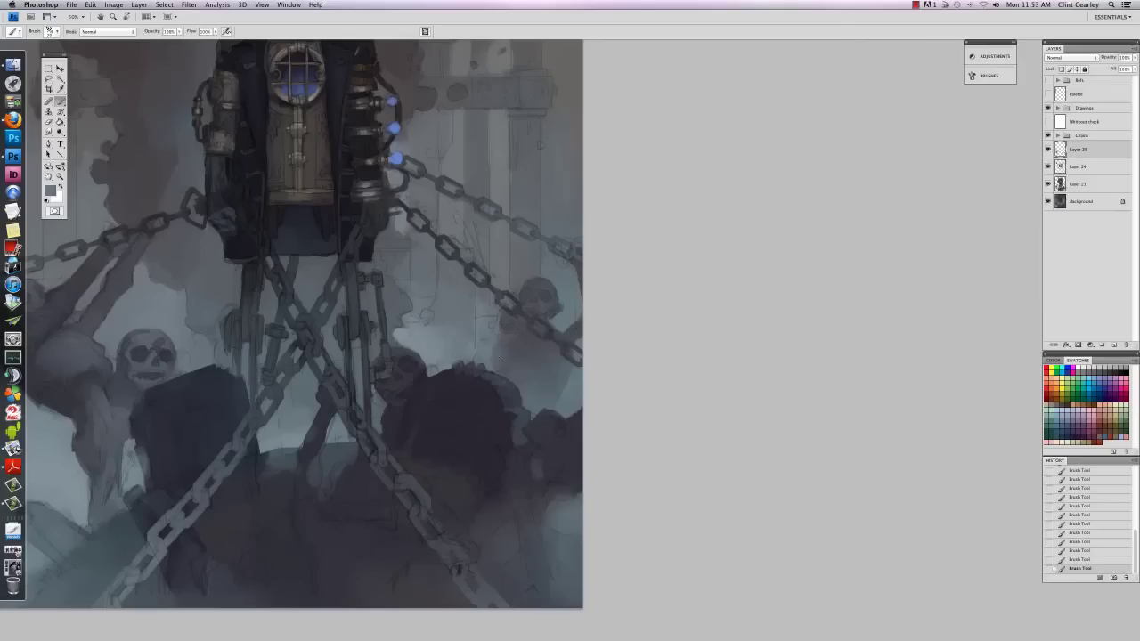
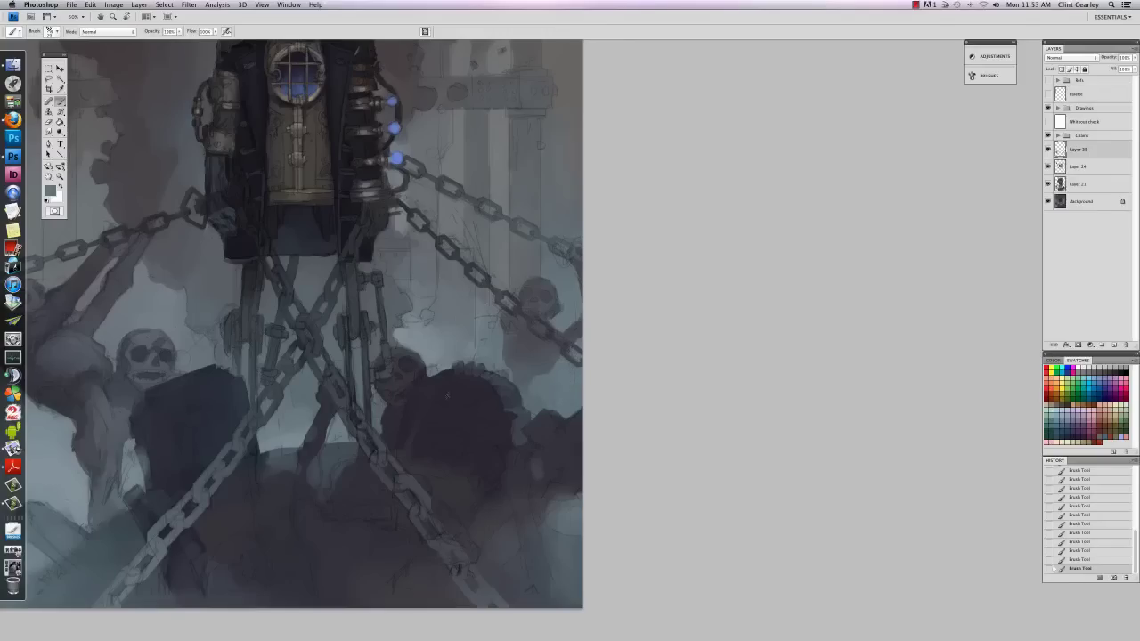
# Step: Adjust the brush diameter and paint a raised hand below the right side of the dark hump
pyautogui.scroll(-3, 566, 459)
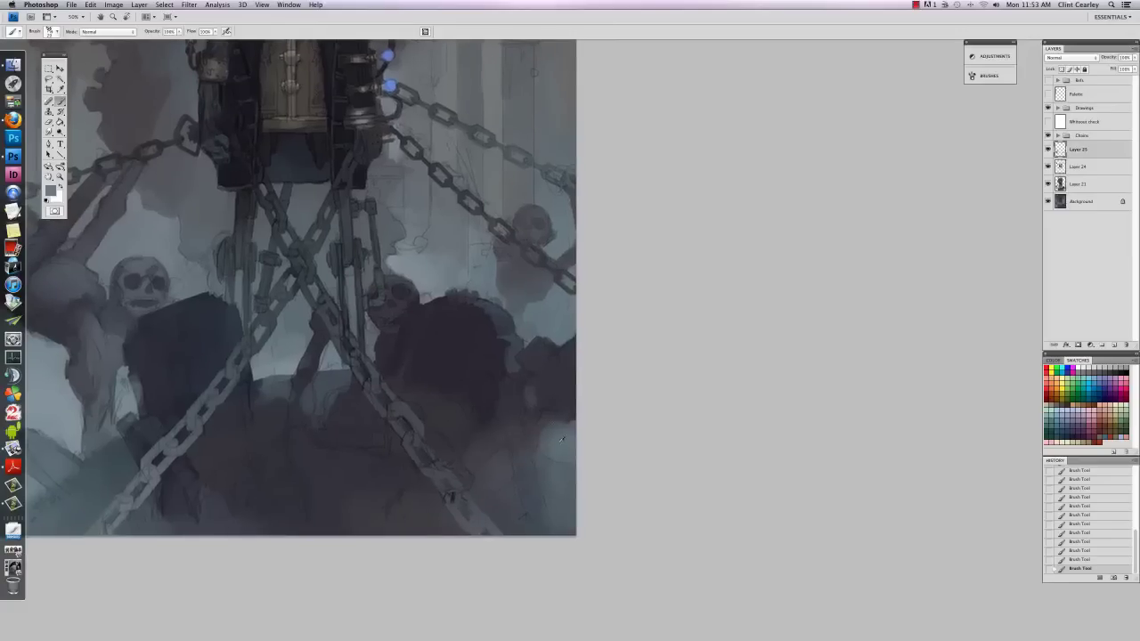
pyautogui.rightClick(563, 420)
pyautogui.click(580, 435)
pyautogui.click(476, 409)
pyautogui.keyDown('alt'); pyautogui.click(395, 276); pyautogui.keyUp('alt')
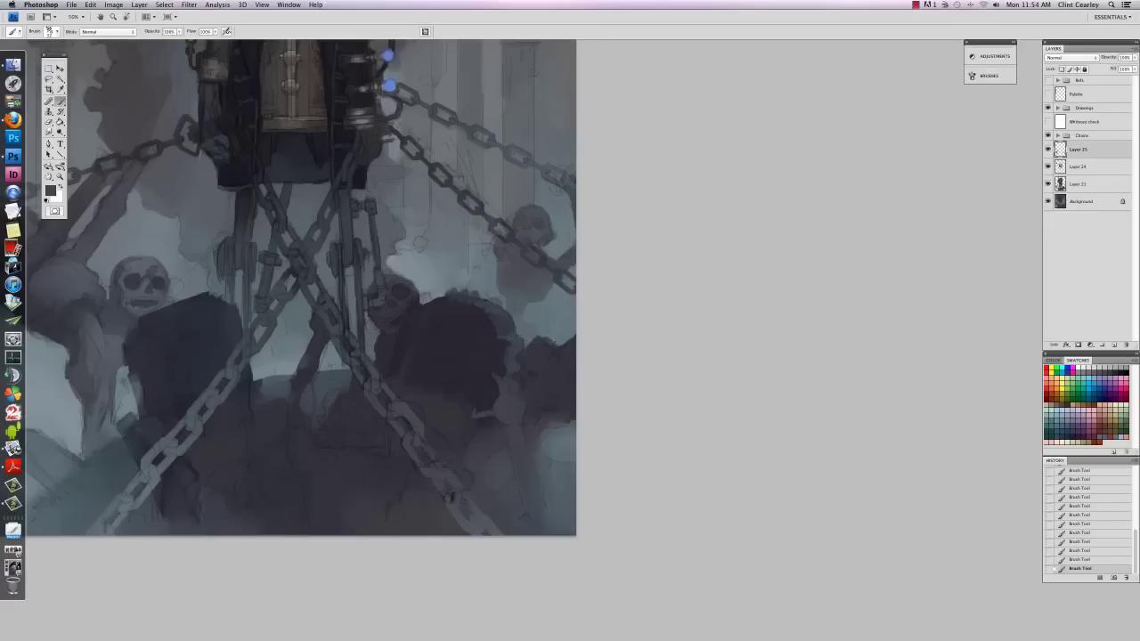
# Step: Vary the brush diameter and refine the fingers and forearm of the raised hand at the lower right
pyautogui.rightClick(560, 375)
pyautogui.click(590, 400)
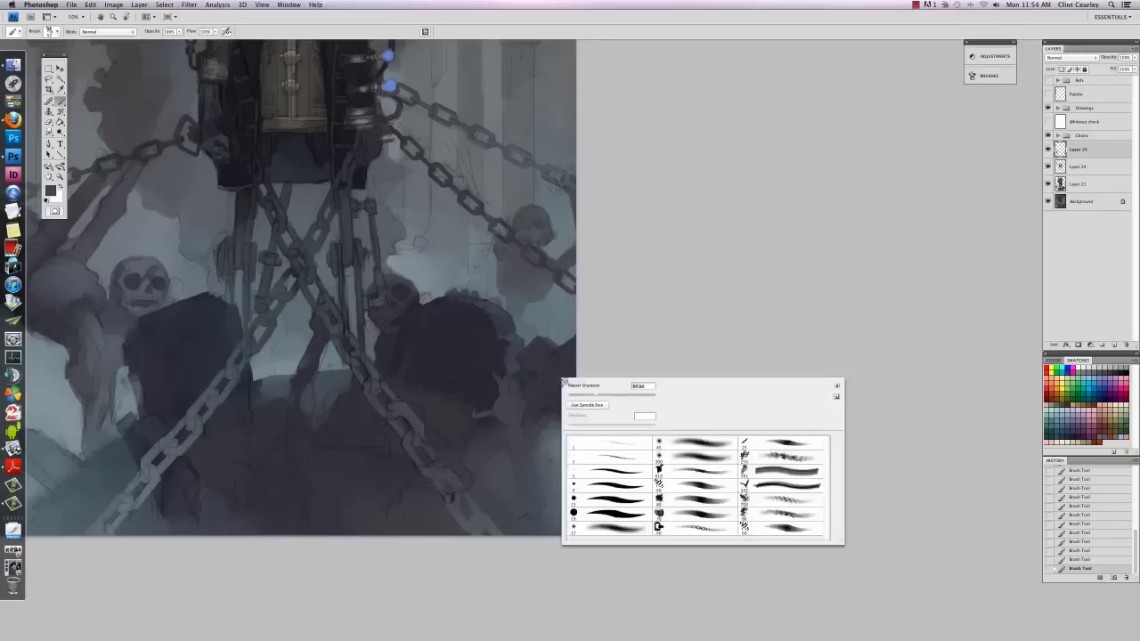
pyautogui.click(550, 390)
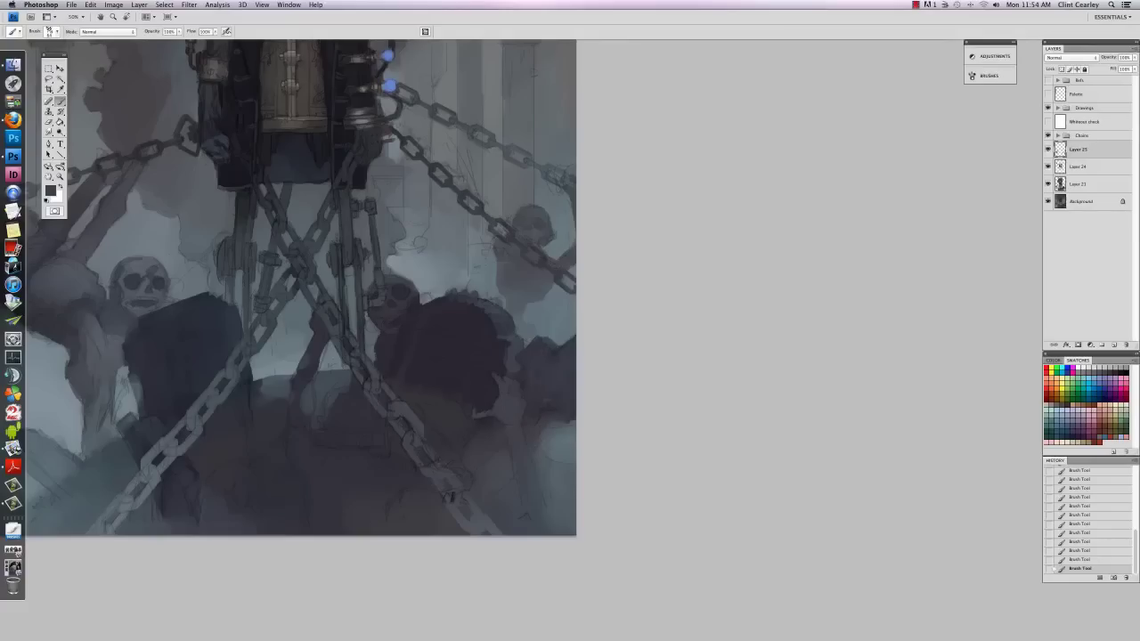
pyautogui.moveTo(361, 436); pyautogui.dragTo(478, 431)
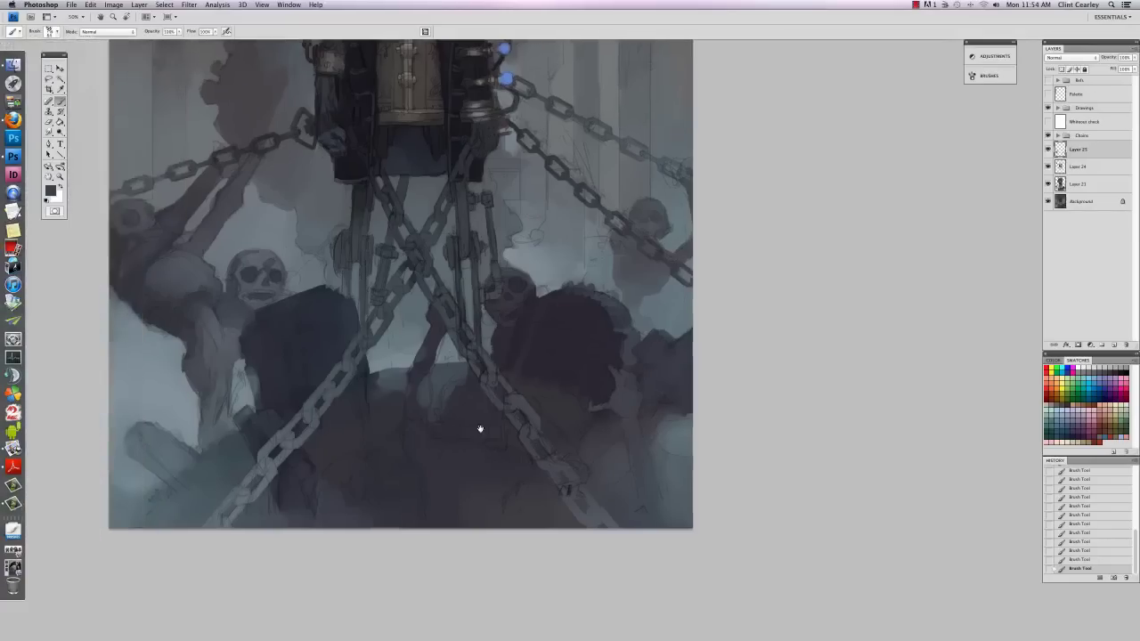
pyautogui.rightClick(547, 399)
pyautogui.click(577, 419)
pyautogui.click(492, 462)
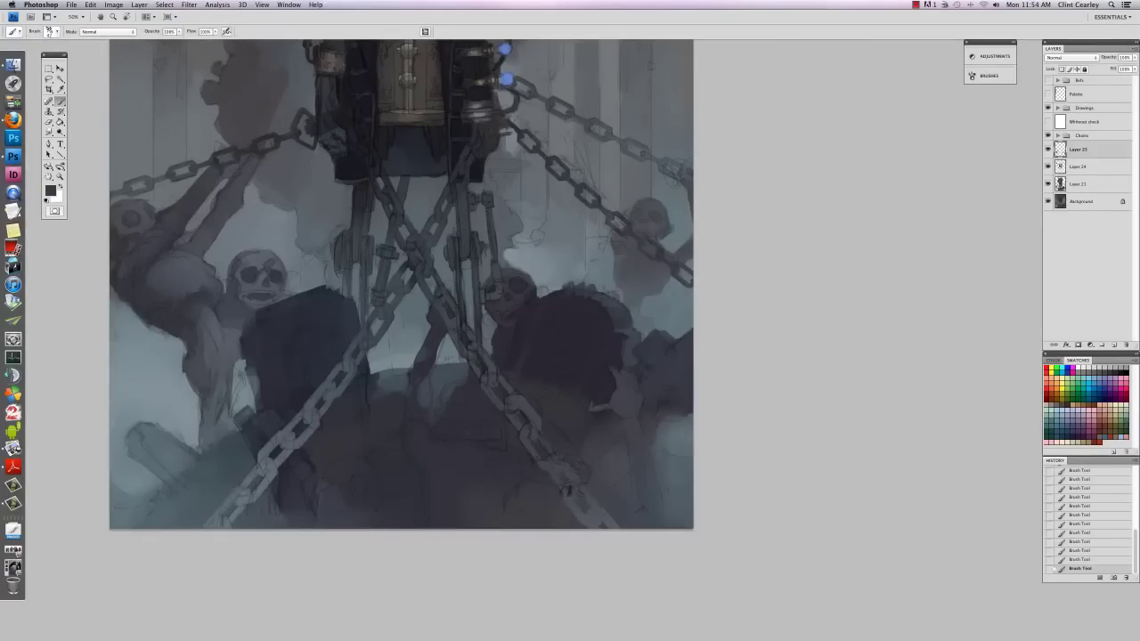
# Step: Block in a dark foreground mass behind the right crossing chain at the bottom centre, adjusting the brush diameter
pyautogui.moveTo(423, 380)
pyautogui.mouseDown()
pyautogui.moveTo(415, 466)
pyautogui.moveTo(429, 410)
pyautogui.moveTo(433, 432)
pyautogui.moveTo(560, 373)
pyautogui.moveTo(433, 450)
pyautogui.moveTo(443, 411)
pyautogui.mouseUp()
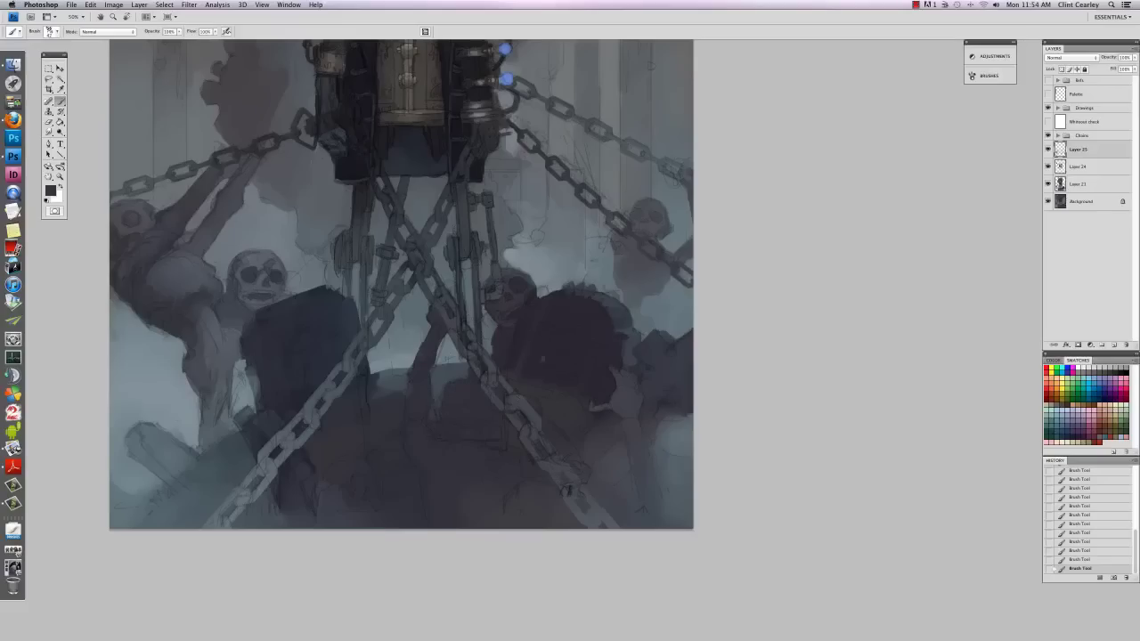
pyautogui.rightClick(516, 415)
pyautogui.click(552, 434)
pyautogui.click(465, 396)
pyautogui.moveTo(448, 423)
pyautogui.mouseDown()
pyautogui.moveTo(453, 431)
pyautogui.moveTo(474, 420)
pyautogui.mouseUp()
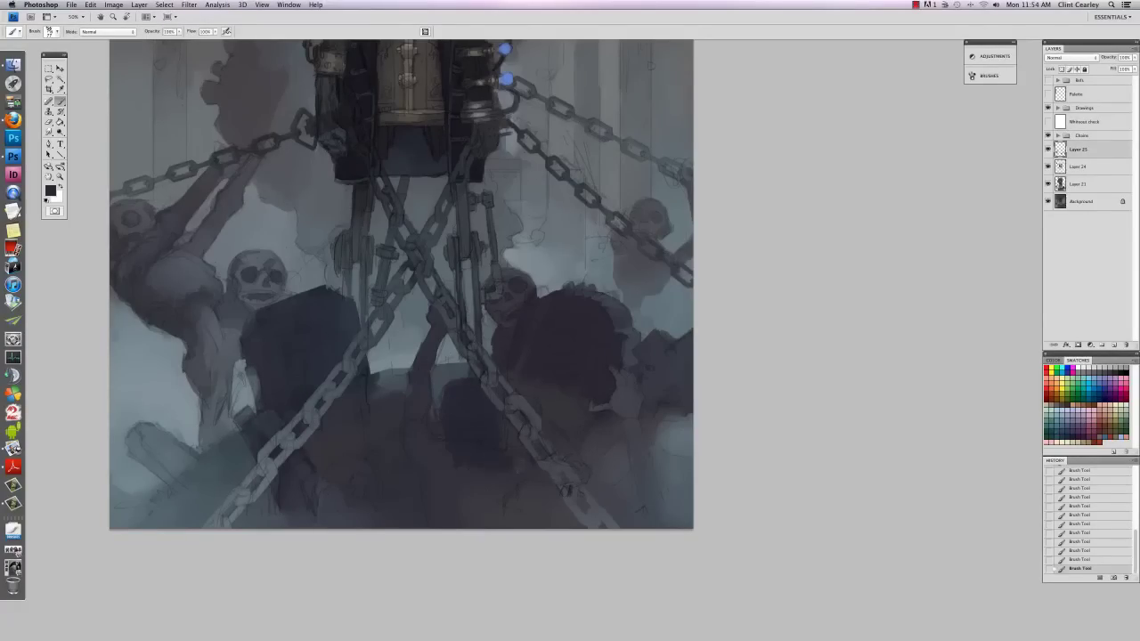
pyautogui.moveTo(495, 486); pyautogui.dragTo(467, 511)
pyautogui.moveTo(455, 458)
pyautogui.mouseDown()
pyautogui.moveTo(429, 473)
pyautogui.moveTo(441, 513)
pyautogui.moveTo(450, 519)
pyautogui.moveTo(467, 482)
pyautogui.moveTo(478, 484)
pyautogui.moveTo(495, 524)
pyautogui.mouseUp()
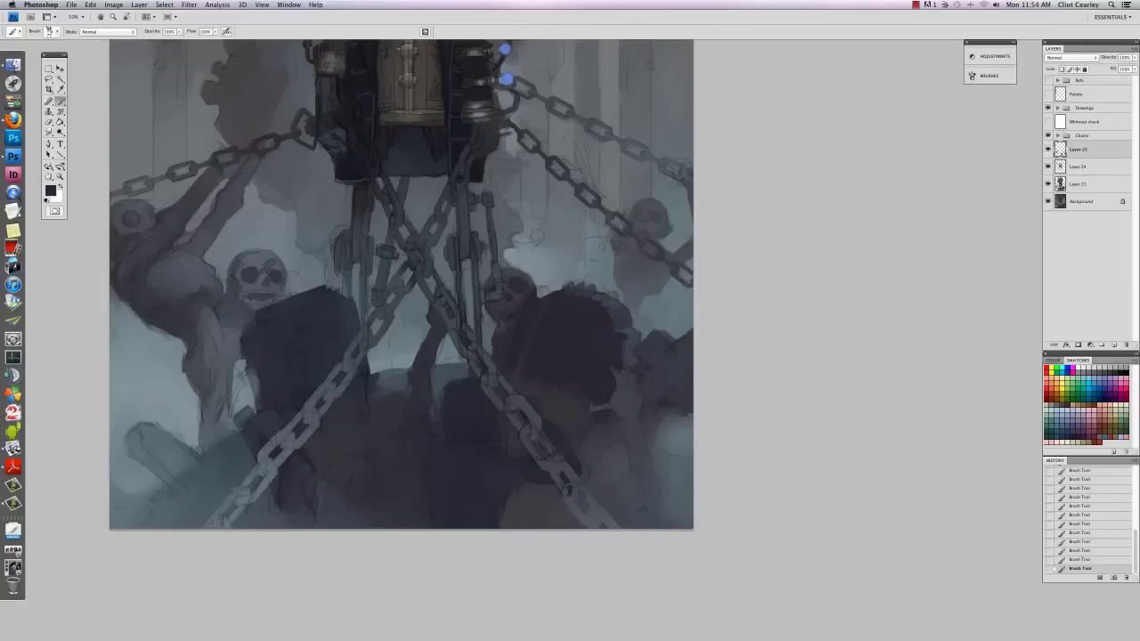
# Step: Adjust the brush diameter and enlarge the brush preset picker to show more presets at once
pyautogui.moveTo(496, 268); pyautogui.dragTo(520, 434)
pyautogui.rightClick(502, 433)
pyautogui.click(523, 450)
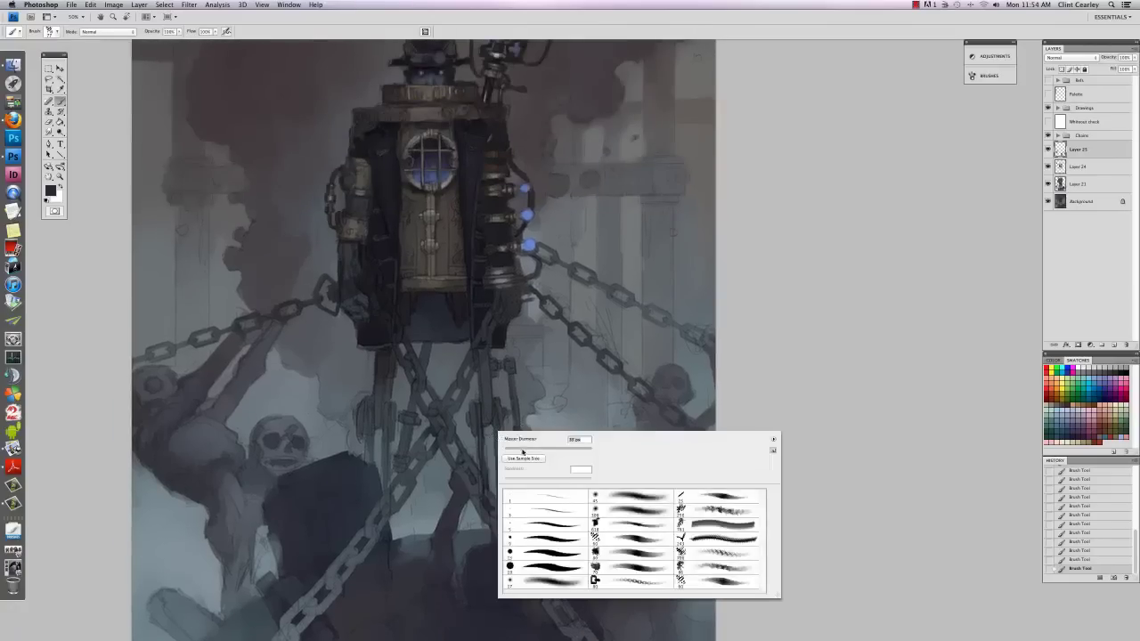
pyautogui.click(464, 571)
pyautogui.moveTo(464, 571); pyautogui.dragTo(559, 457)
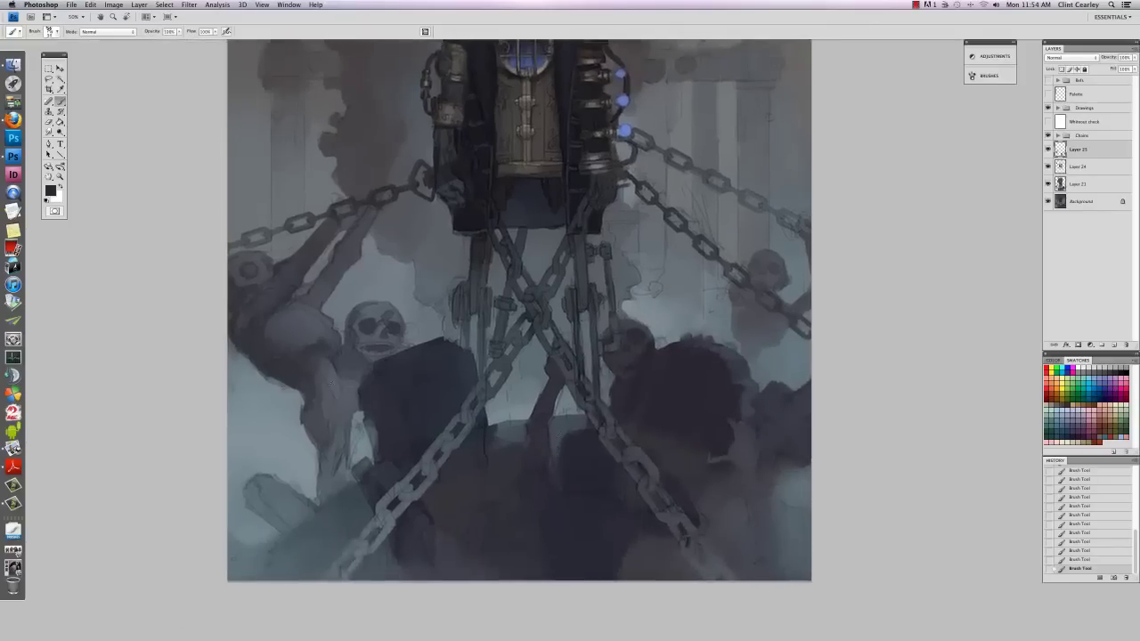
pyautogui.rightClick(355, 367)
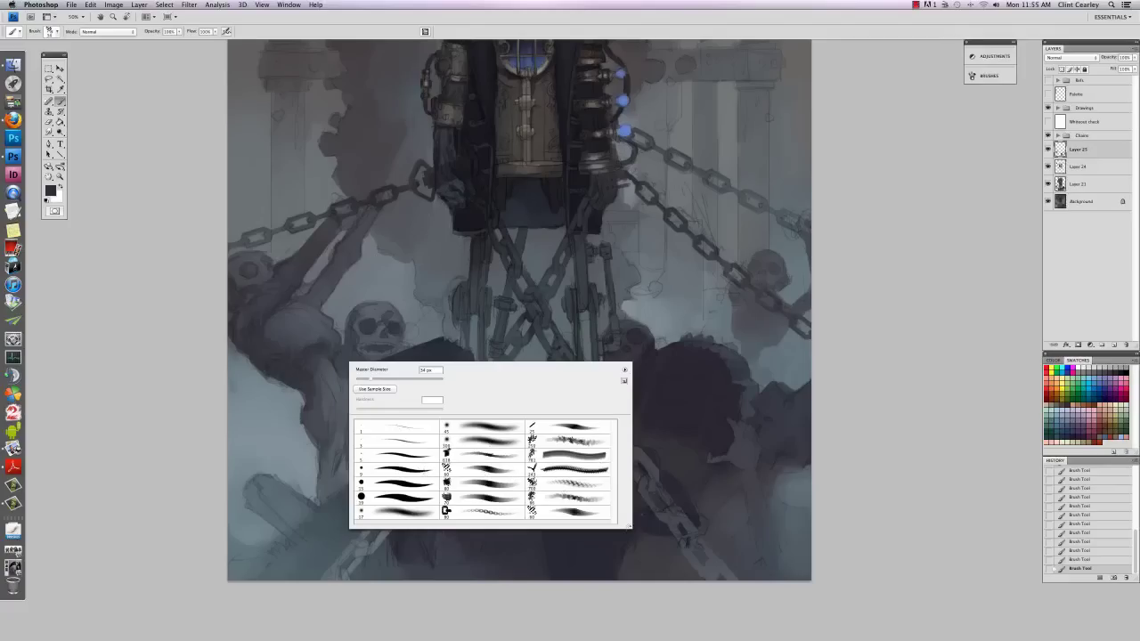
pyautogui.moveTo(630, 528); pyautogui.dragTo(652, 538)
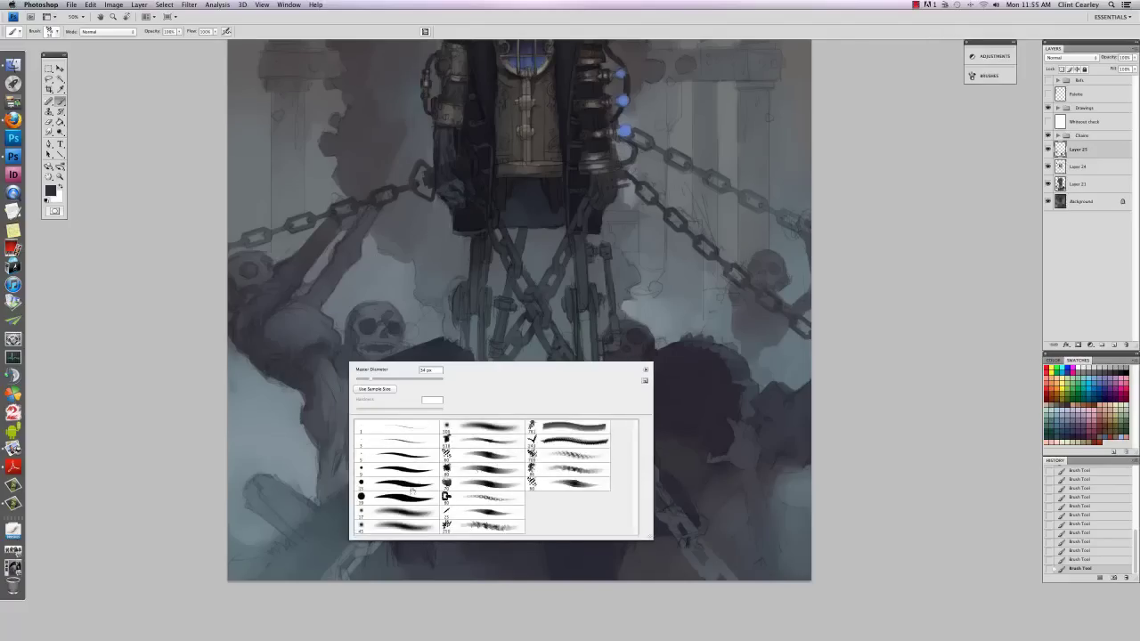
# Step: Resize the brush and model the crouching left figure and the stump at the lower left with sampled tones
pyautogui.rightClick(330, 356)
pyautogui.click(365, 376)
pyautogui.click(283, 342)
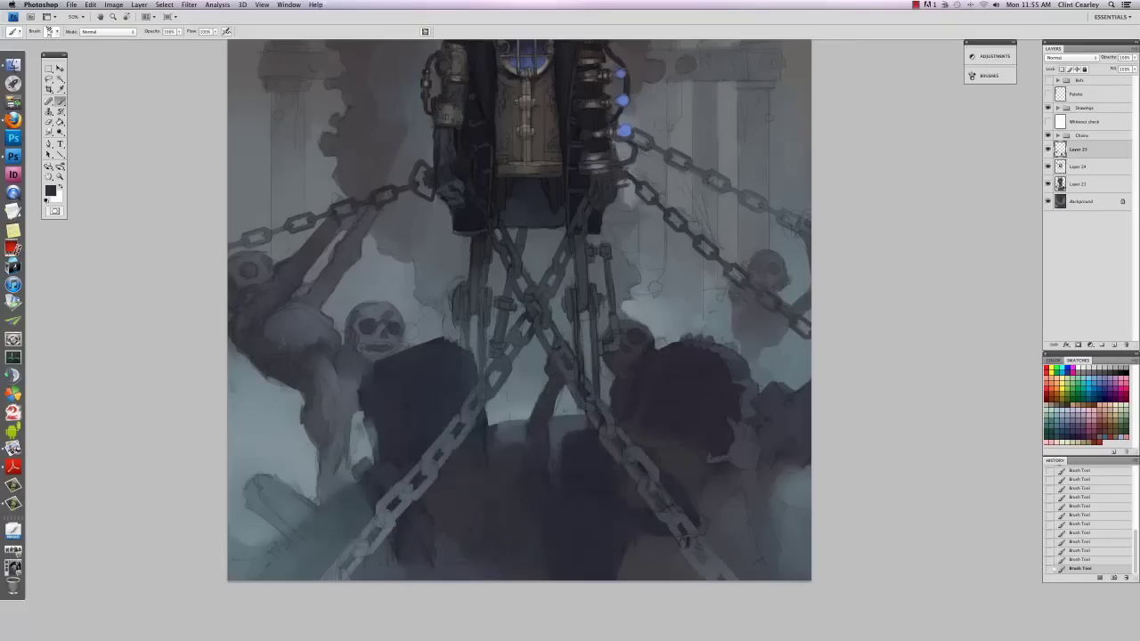
pyautogui.keyDown('alt'); pyautogui.click(297, 339); pyautogui.keyUp('alt')
pyautogui.moveTo(532, 478); pyautogui.dragTo(493, 424)
pyautogui.keyDown('alt'); pyautogui.click(247, 452); pyautogui.keyUp('alt')
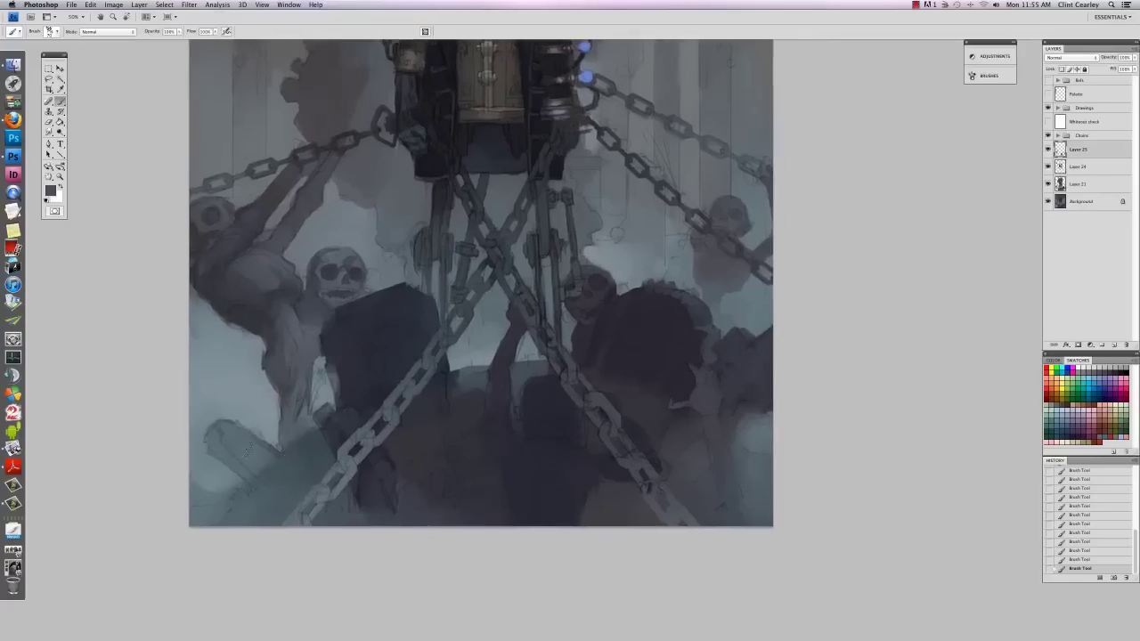
pyautogui.moveTo(214, 431); pyautogui.dragTo(219, 450)
# Step: Adjust the brush diameter, check the whole image and show the palette layer
pyautogui.scroll(10, 681, 324)
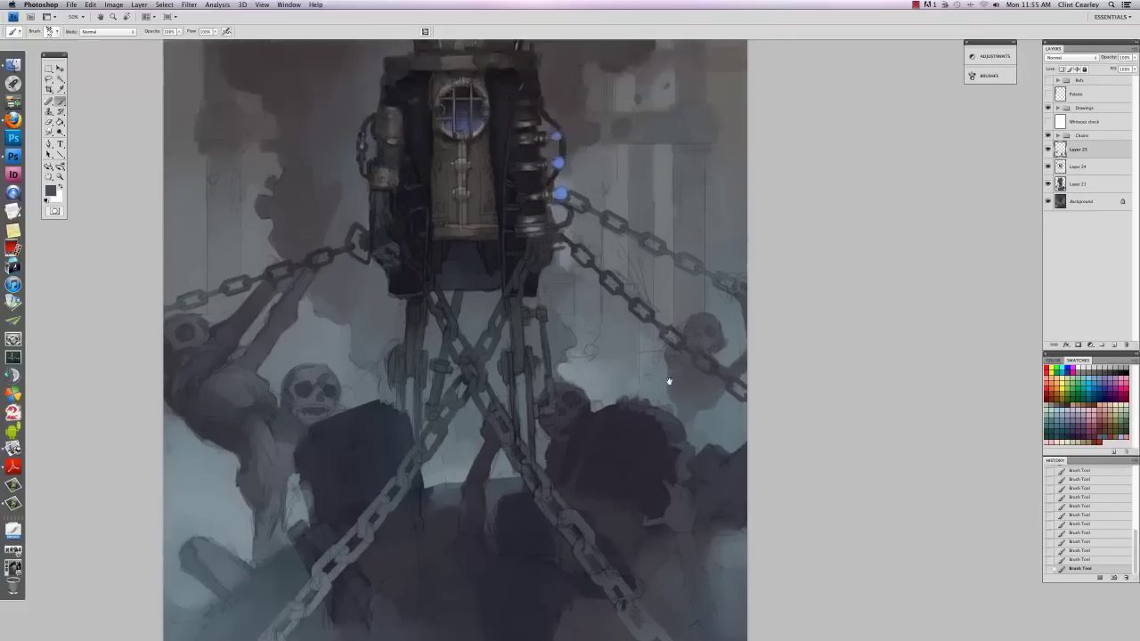
pyautogui.rightClick(664, 360)
pyautogui.click(687, 366)
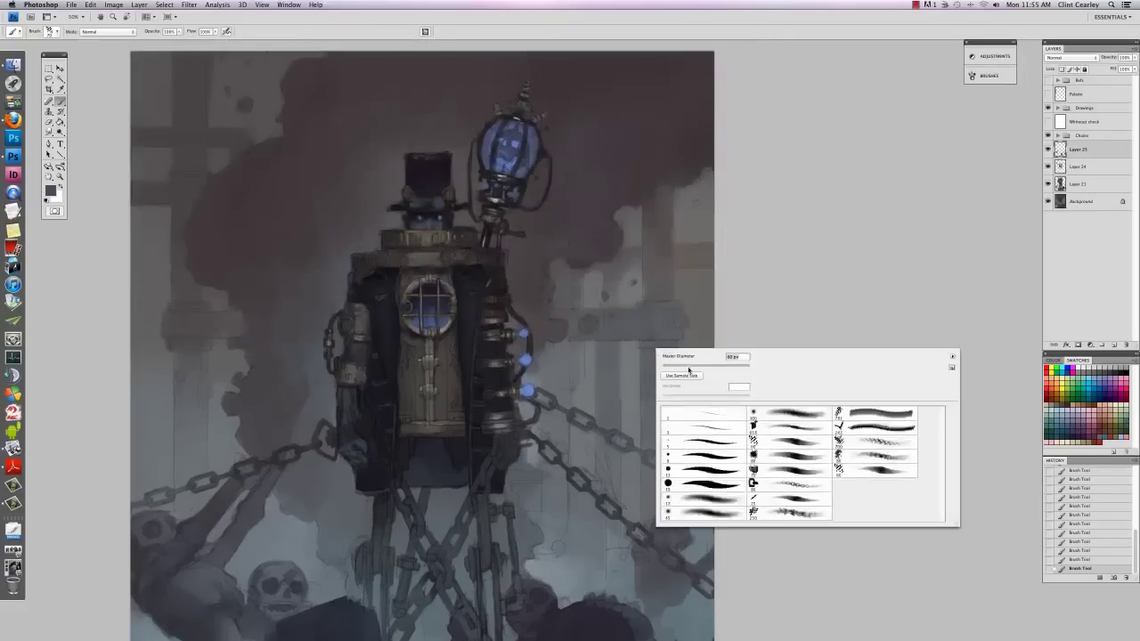
pyautogui.click(639, 430)
pyautogui.press('super+minus')
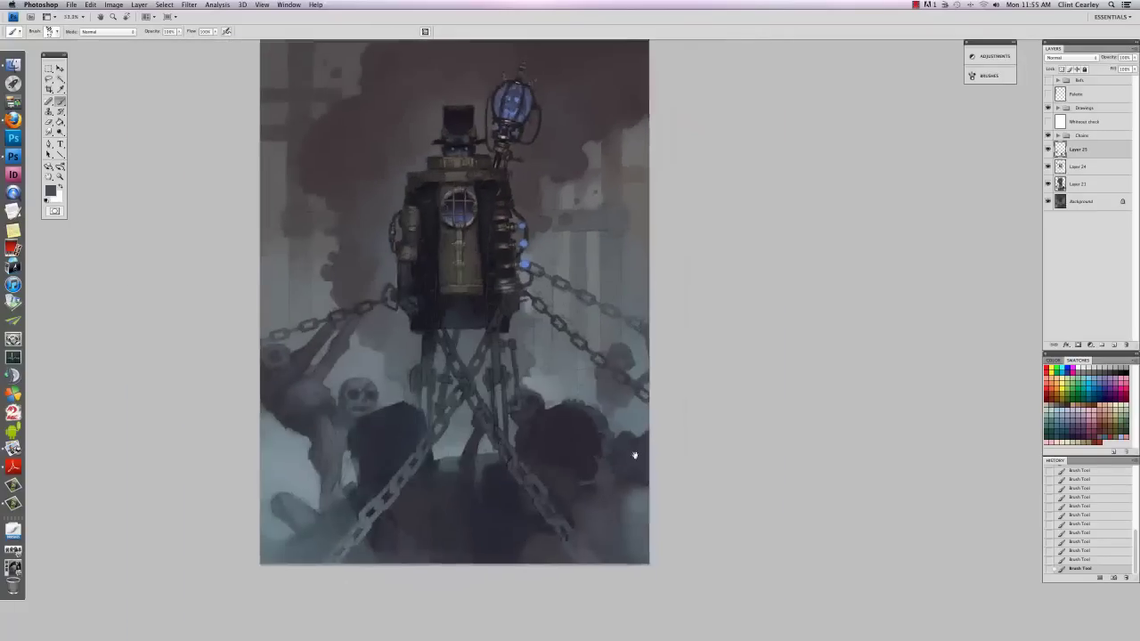
pyautogui.press('super+minus')
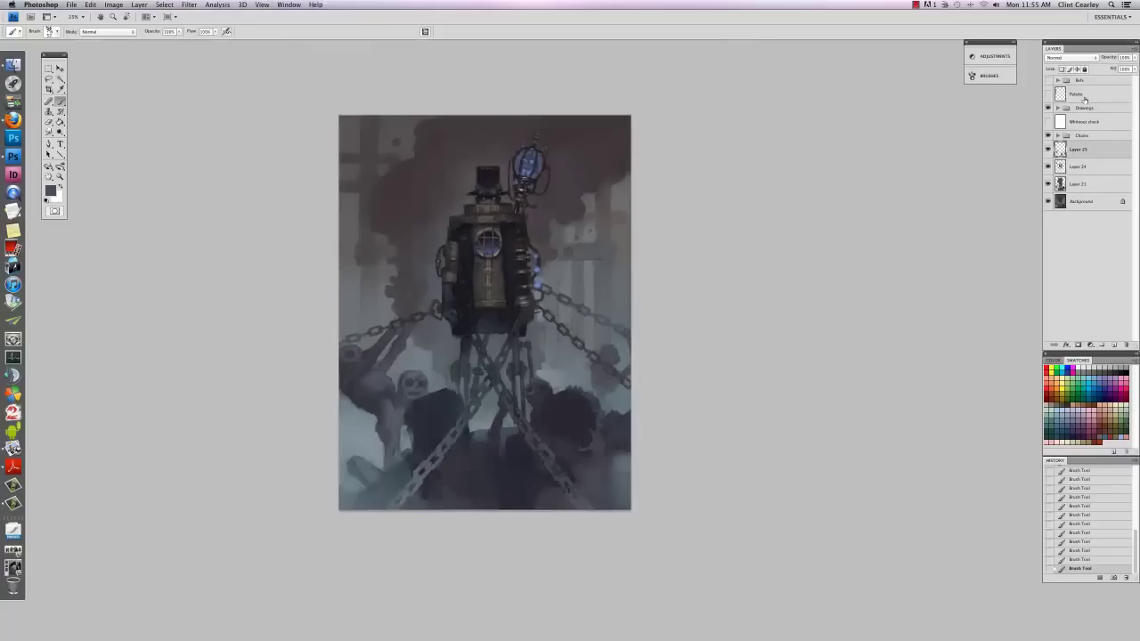
pyautogui.click(1048, 93)
pyautogui.press('super+plus')
pyautogui.press('super+plus')
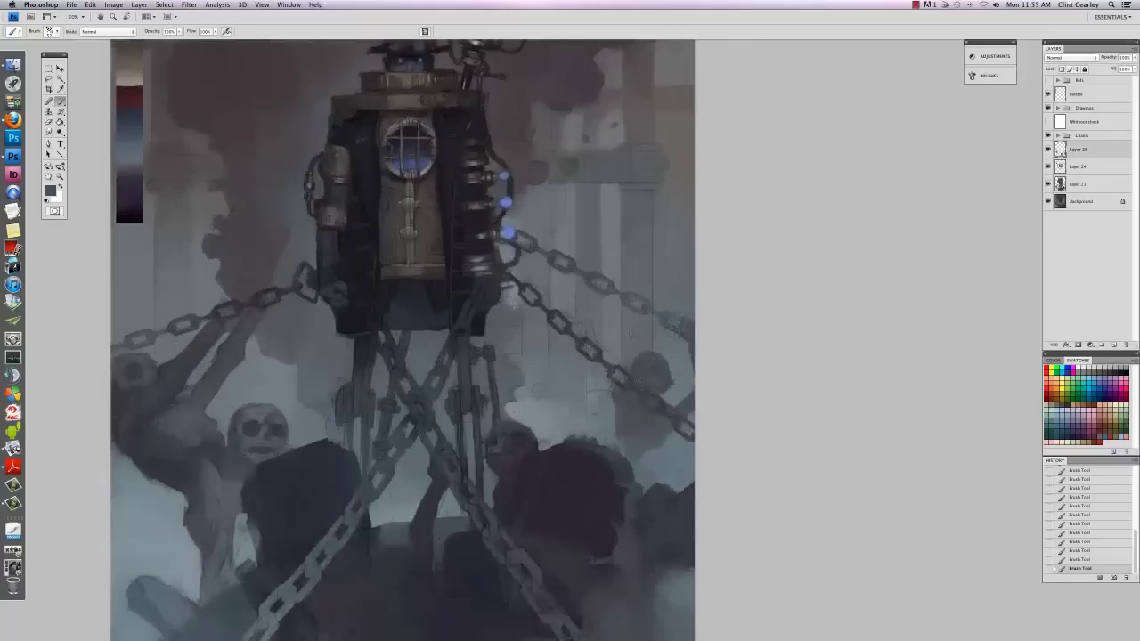
# Step: Sample pale greys from the palette strip and paint light between the background columns above the right chain
pyautogui.scroll(5, 191, 127)
pyautogui.keyDown('alt'); pyautogui.click(161, 89); pyautogui.keyUp('alt')
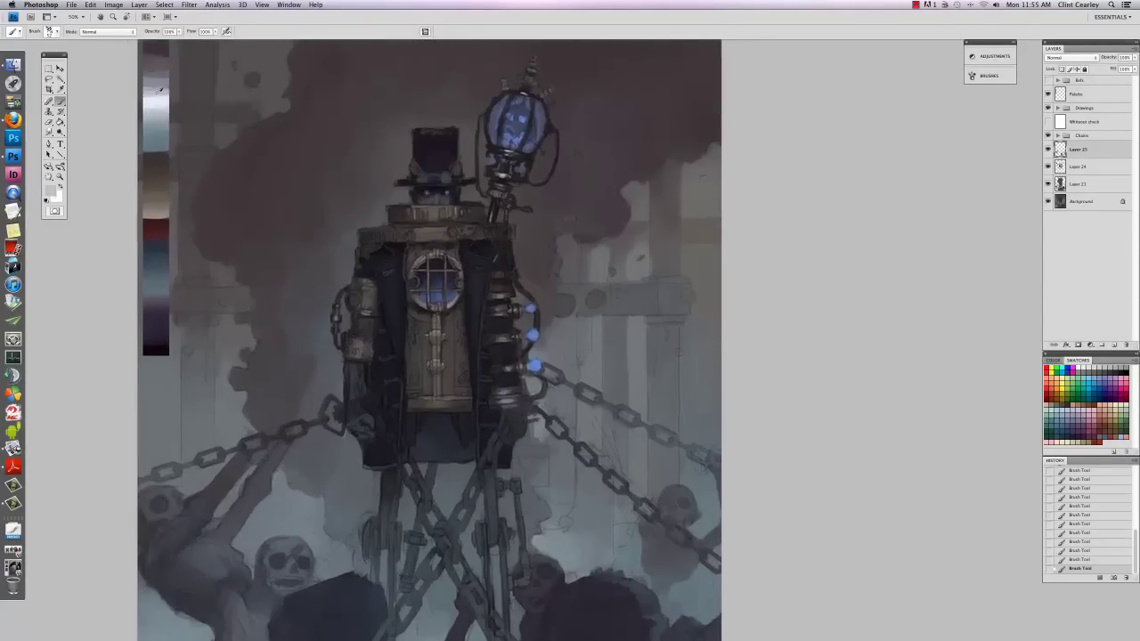
pyautogui.moveTo(594, 444); pyautogui.dragTo(540, 316)
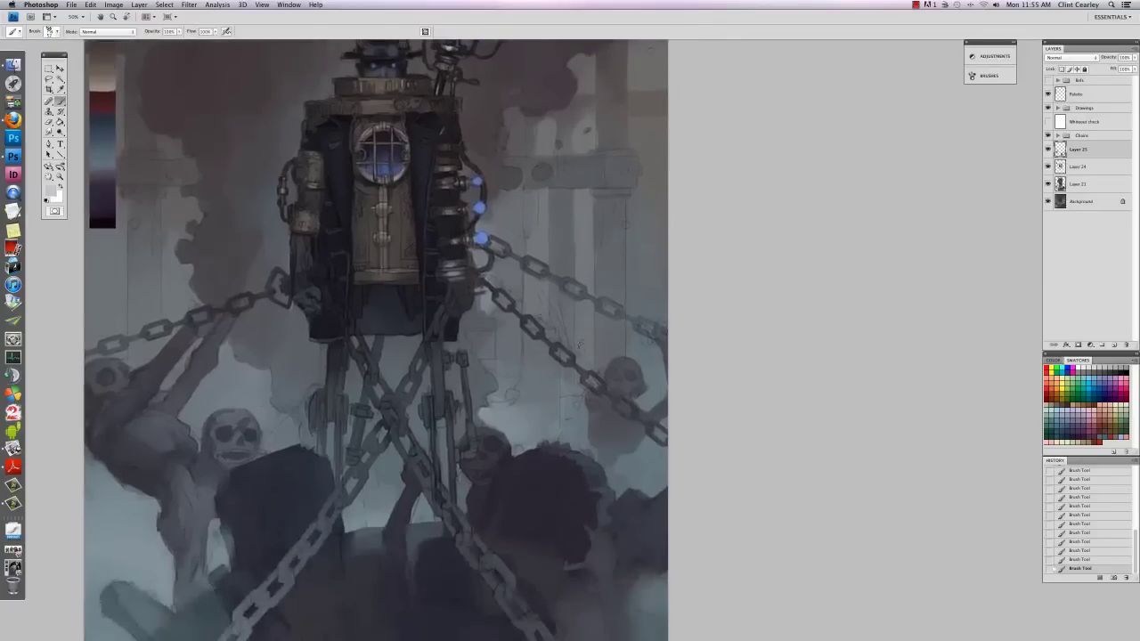
pyautogui.moveTo(576, 353)
pyautogui.mouseDown()
pyautogui.moveTo(584, 338)
pyautogui.moveTo(581, 348)
pyautogui.mouseUp()
pyautogui.moveTo(602, 221); pyautogui.dragTo(593, 311)
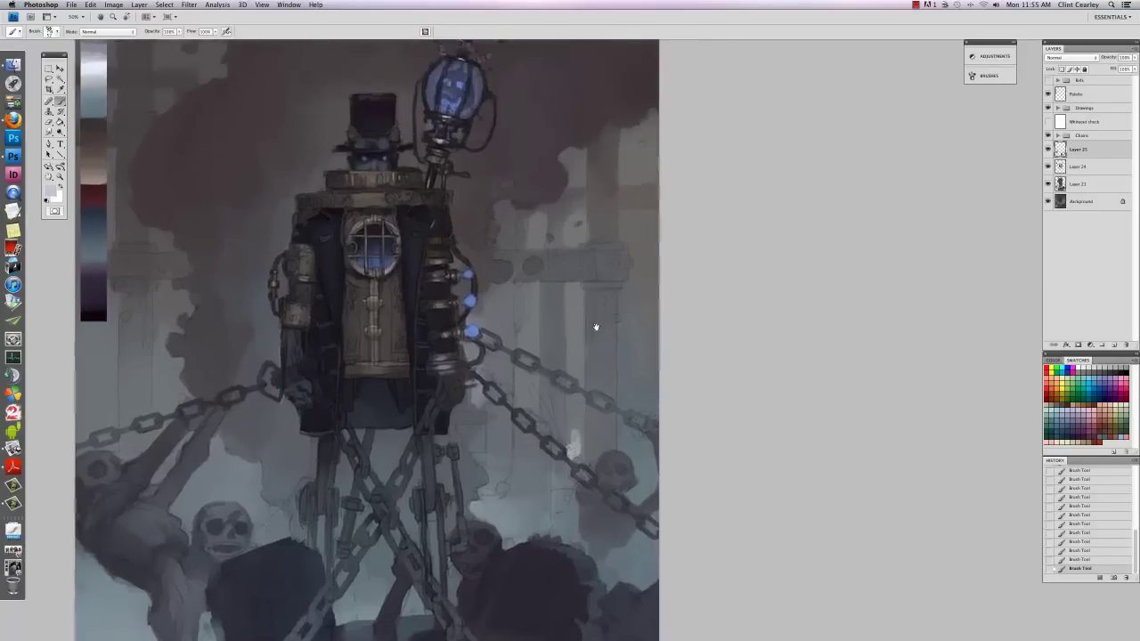
pyautogui.keyDown('alt'); pyautogui.click(99, 54); pyautogui.keyUp('alt')
pyautogui.moveTo(573, 438); pyautogui.dragTo(578, 444)
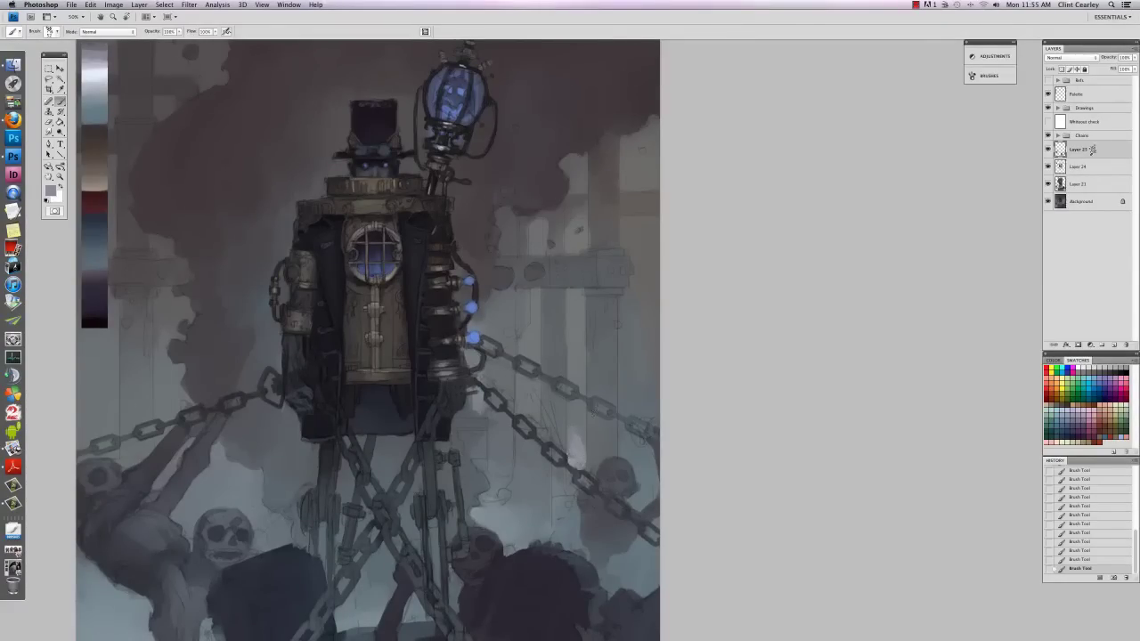
# Step: Step back through the last brush strokes, switch to Layer 24 and repaint the light between the background columns above the right chain
pyautogui.click(1075, 560)
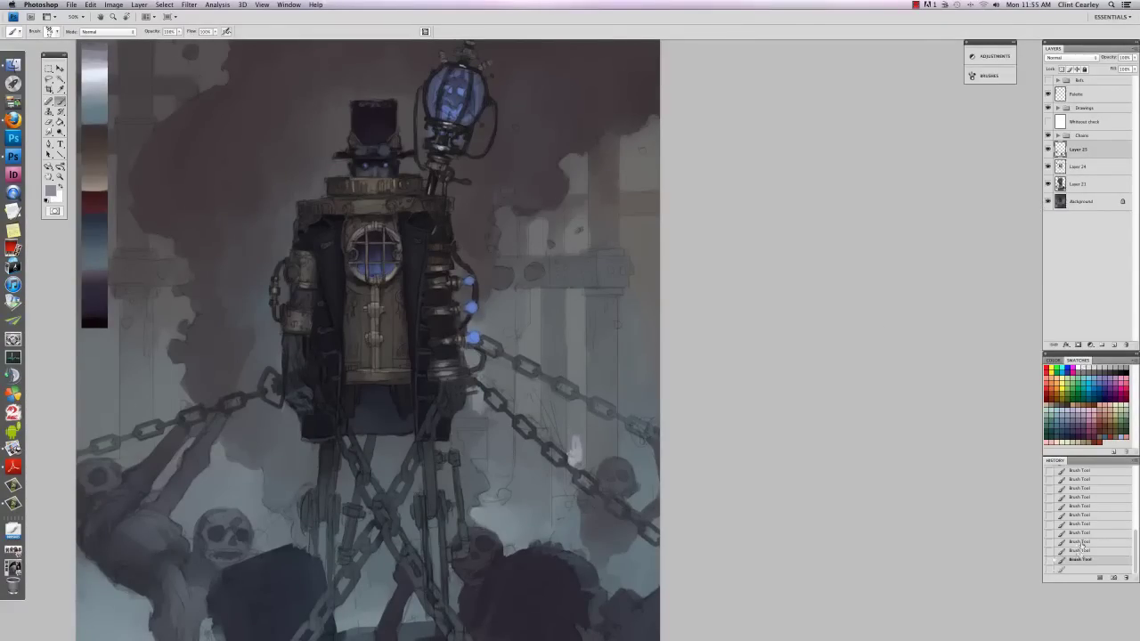
pyautogui.click(1077, 551)
pyautogui.click(1086, 167)
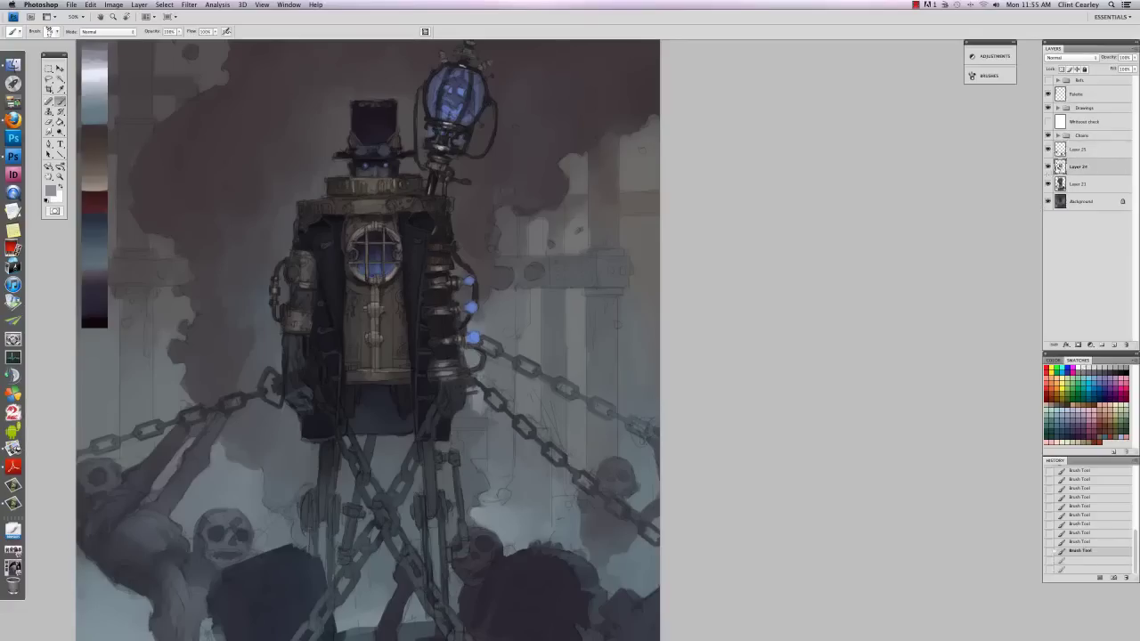
pyautogui.click(1049, 167)
pyautogui.click(1049, 167)
pyautogui.moveTo(573, 432)
pyautogui.mouseDown()
pyautogui.moveTo(579, 424)
pyautogui.moveTo(581, 437)
pyautogui.mouseUp()
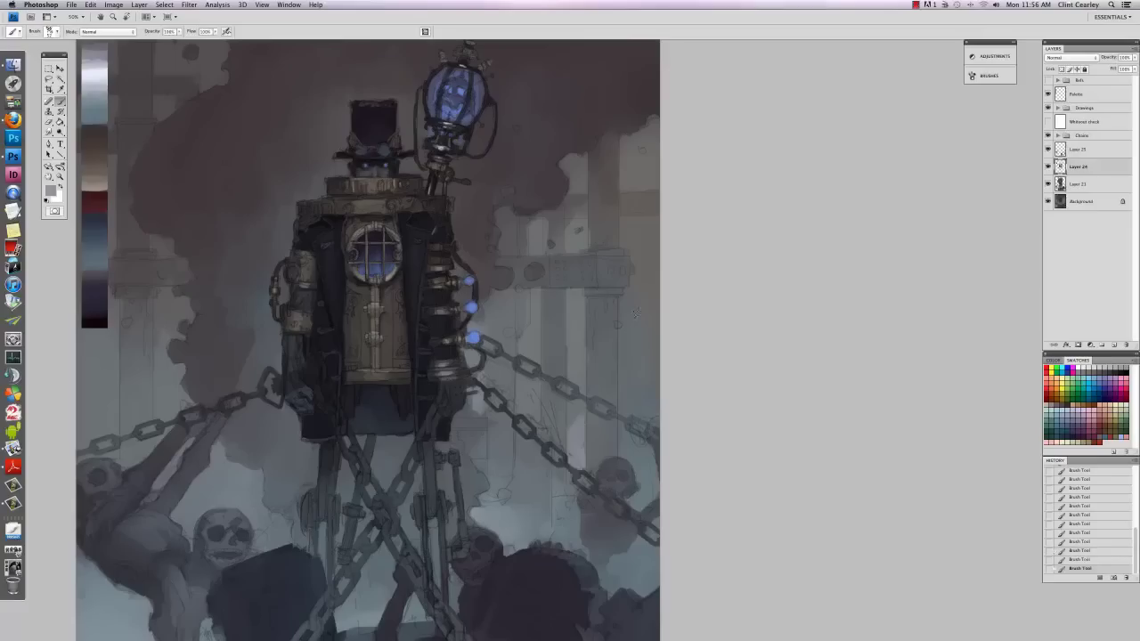
# Step: Resize the brush and paint pale grey light along the image's right edge beside the background column
pyautogui.rightClick(623, 374)
pyautogui.moveTo(654, 393); pyautogui.dragTo(660, 393)
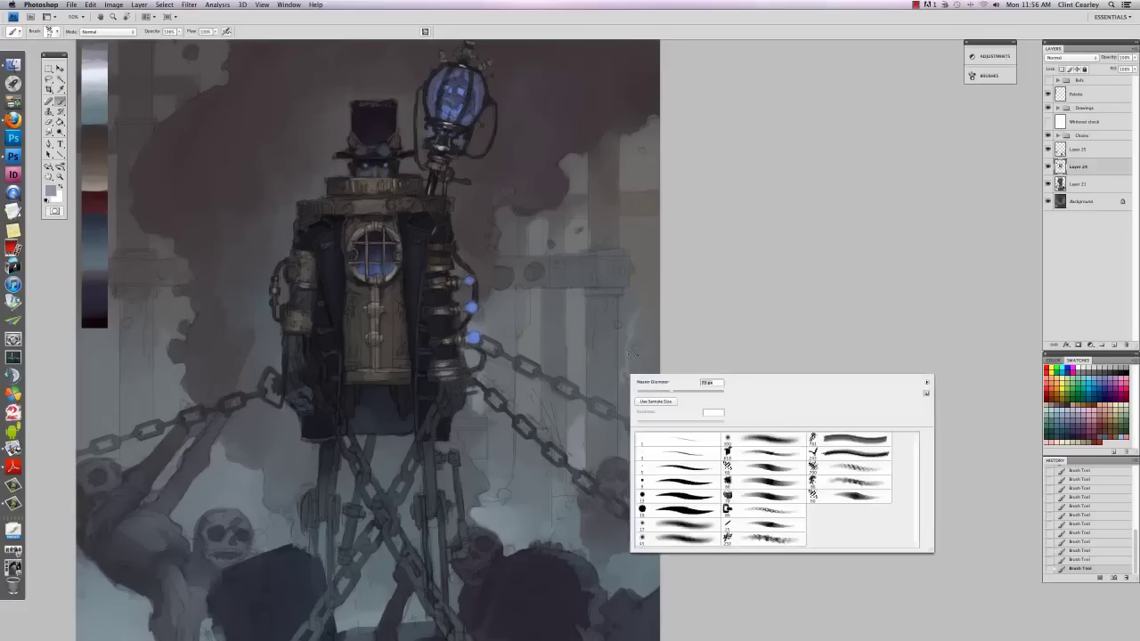
pyautogui.moveTo(633, 346)
pyautogui.mouseDown()
pyautogui.moveTo(658, 363)
pyautogui.moveTo(652, 292)
pyautogui.mouseUp()
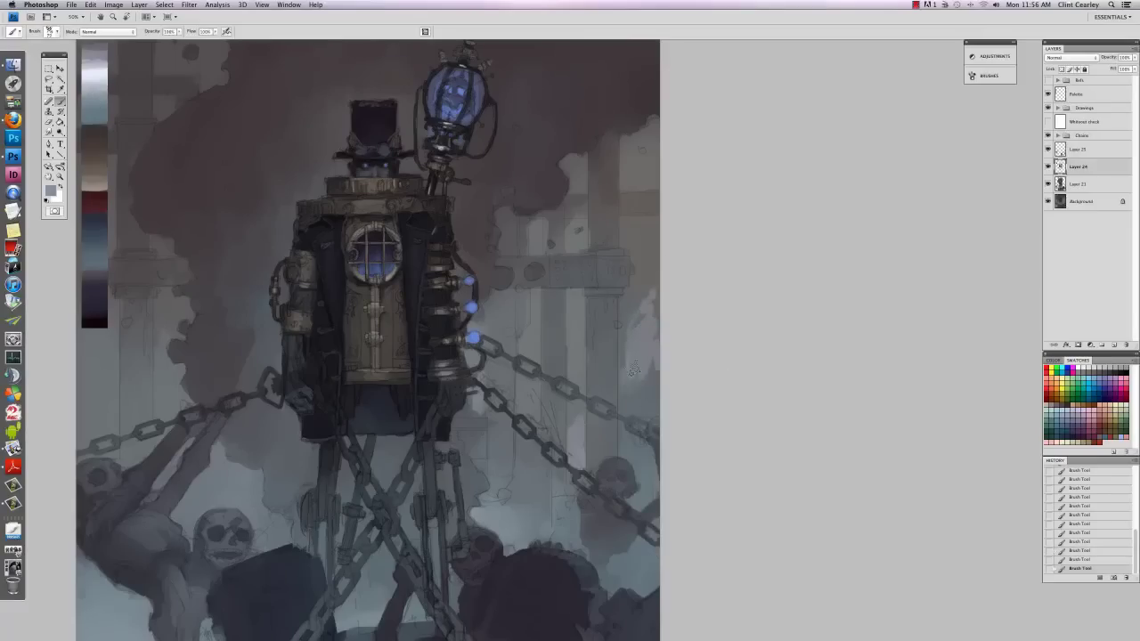
pyautogui.moveTo(644, 331)
pyautogui.mouseDown()
pyautogui.moveTo(652, 347)
pyautogui.moveTo(658, 311)
pyautogui.mouseUp()
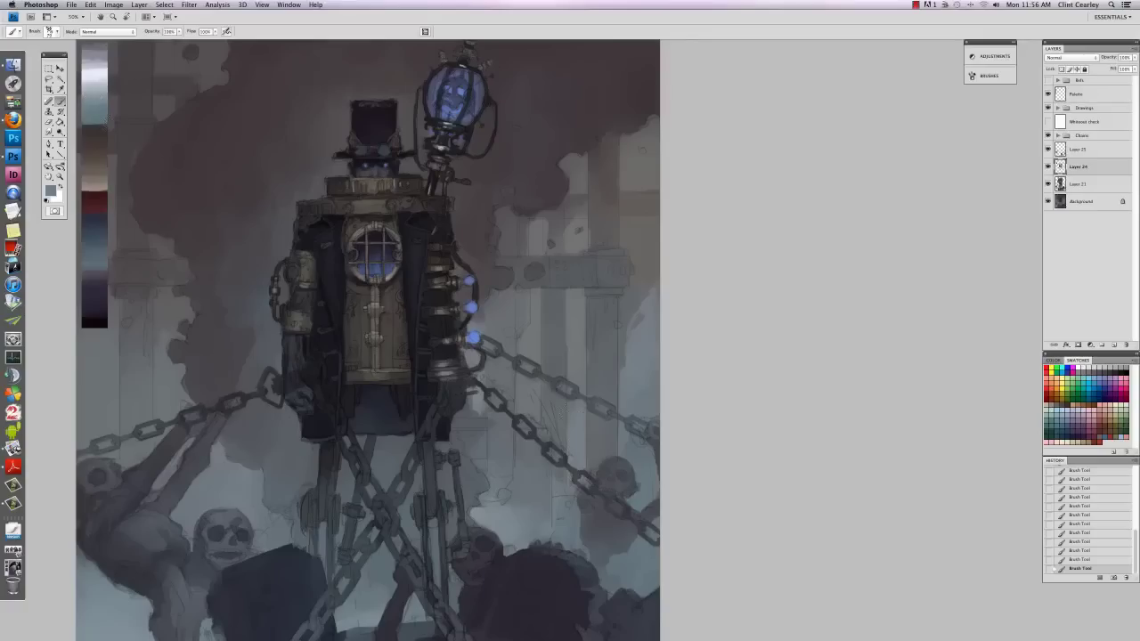
# Step: Resize the brush and refine the gaps between the right background columns with sampled pale greys
pyautogui.rightClick(622, 451)
pyautogui.click(538, 405)
pyautogui.scroll(3, 103, 128)
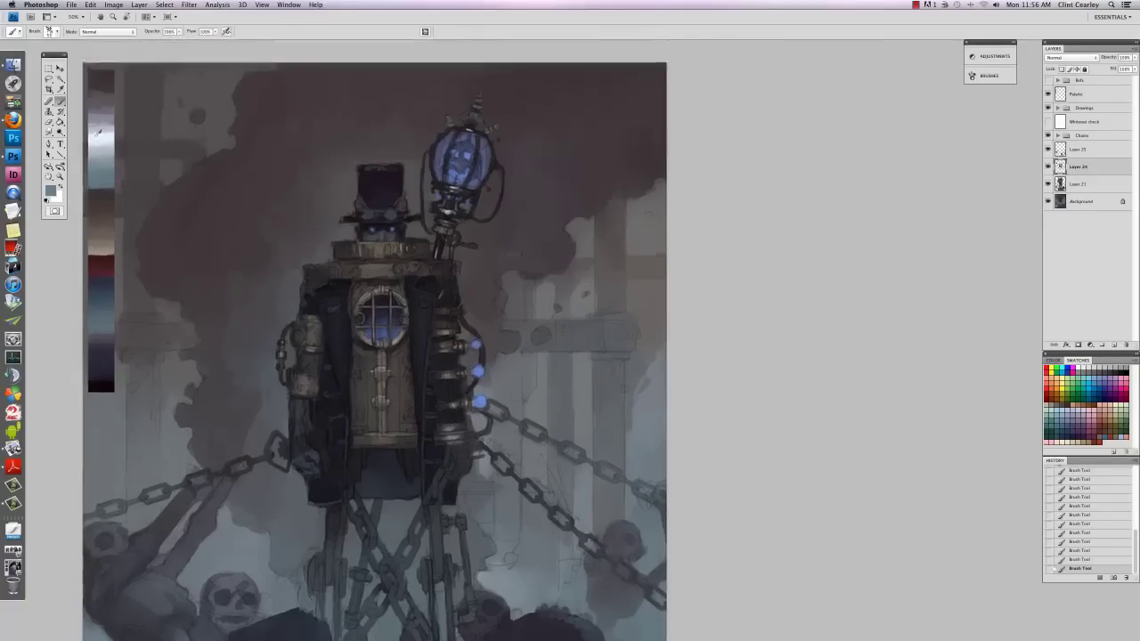
pyautogui.keyDown('alt'); pyautogui.click(538, 360); pyautogui.keyUp('alt')
pyautogui.keyDown('alt'); pyautogui.click(540, 358); pyautogui.keyUp('alt')
pyautogui.moveTo(540, 356); pyautogui.dragTo(537, 395)
pyautogui.press('super+minus')
pyautogui.press('super+minus')
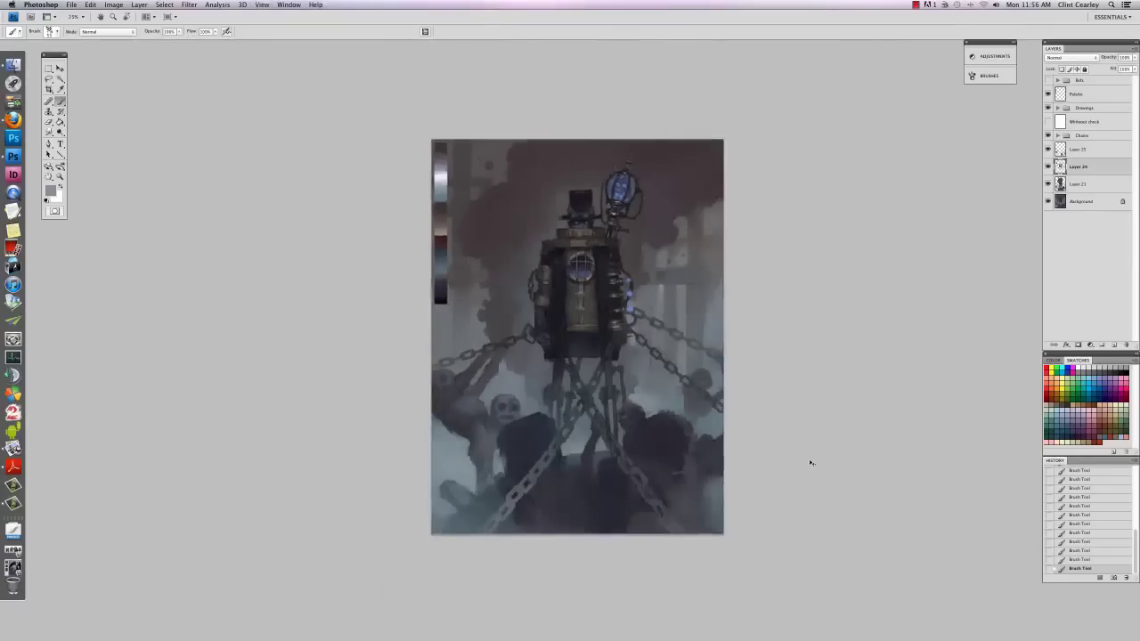
# Step: Sample misty greys beside the figure's legs and touch up the background below the right chains
pyautogui.press('super+plus')
pyautogui.press('super+plus')
pyautogui.moveTo(790, 404); pyautogui.dragTo(616, 384)
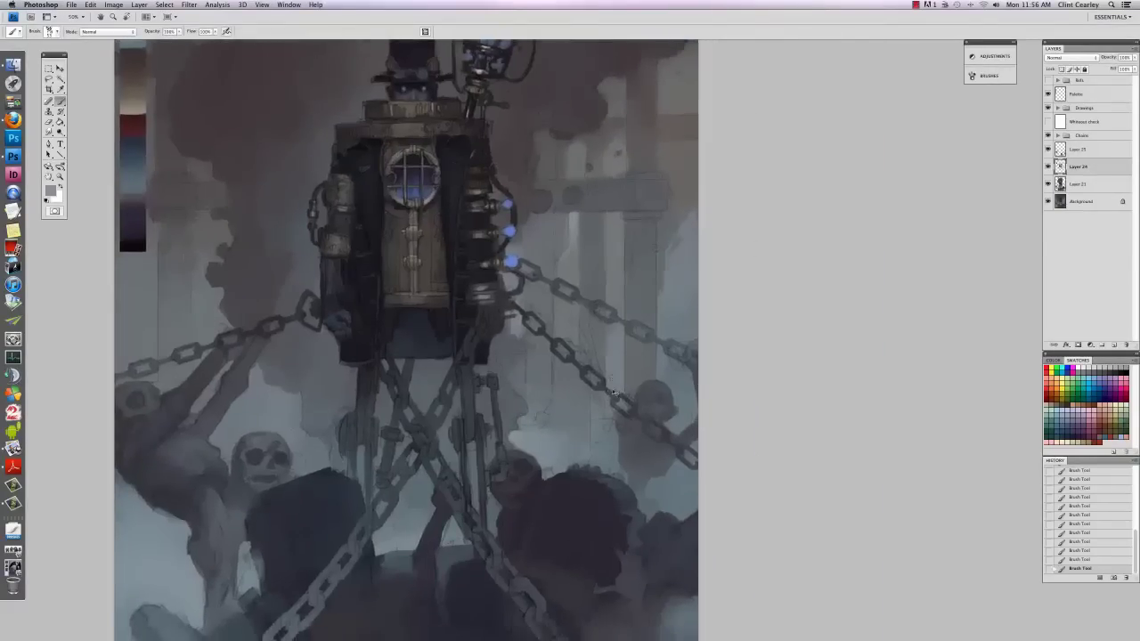
pyautogui.press('super+minus')
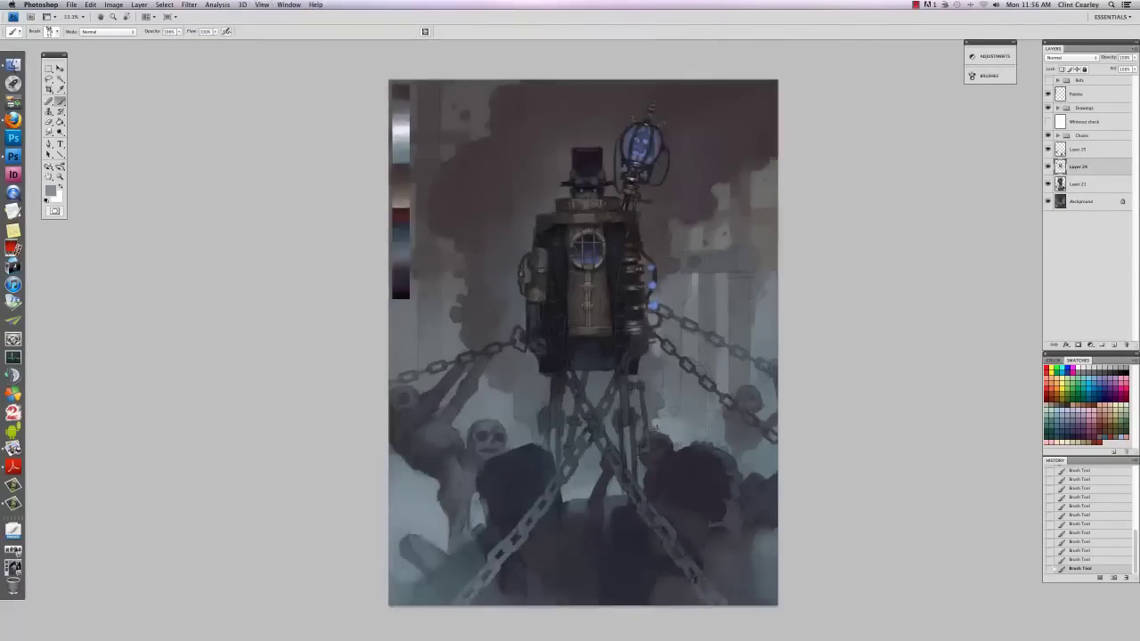
pyautogui.keyDown('alt'); pyautogui.click(653, 411); pyautogui.keyUp('alt')
pyautogui.keyDown('alt'); pyautogui.click(663, 420); pyautogui.keyUp('alt')
pyautogui.hscroll(5, 737, 280)
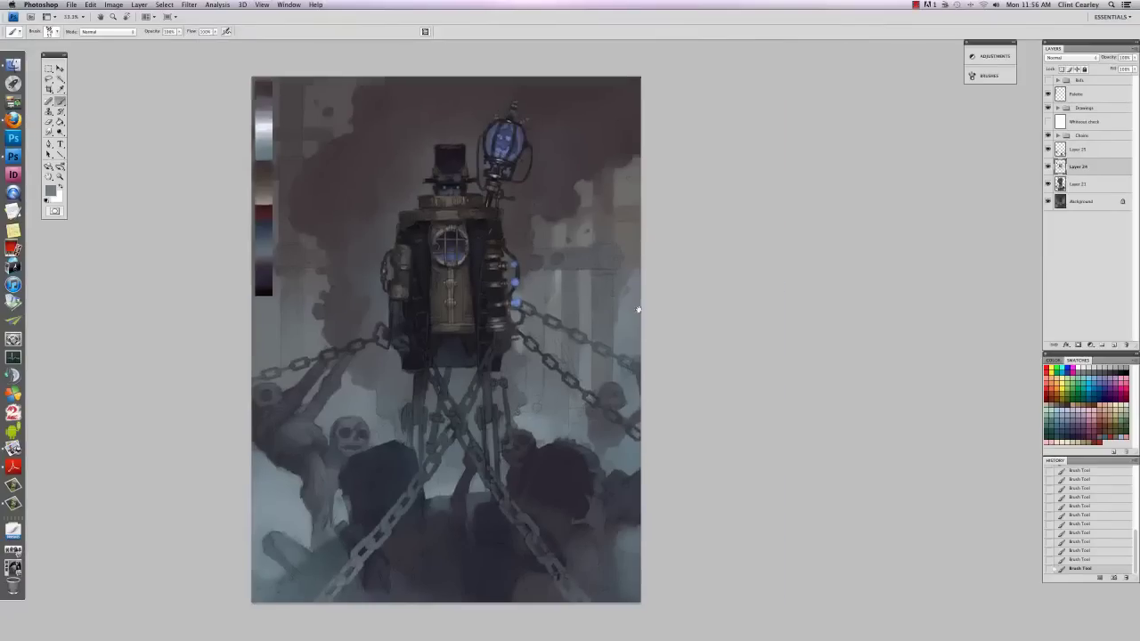
pyautogui.scroll(2, 674, 192)
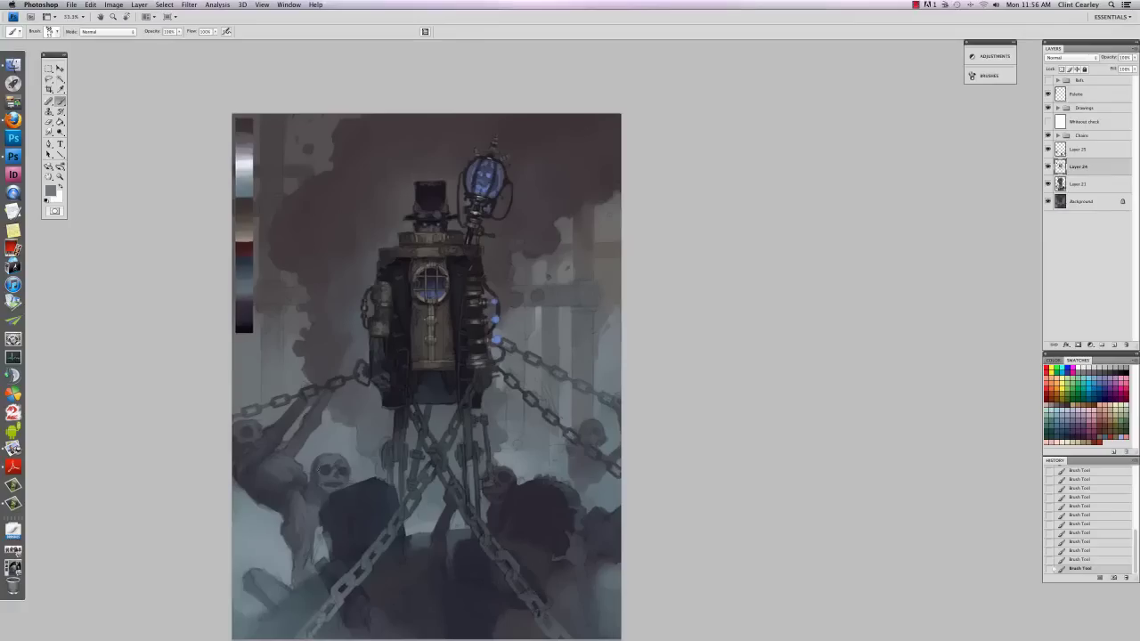
pyautogui.scroll(-3, 364, 523)
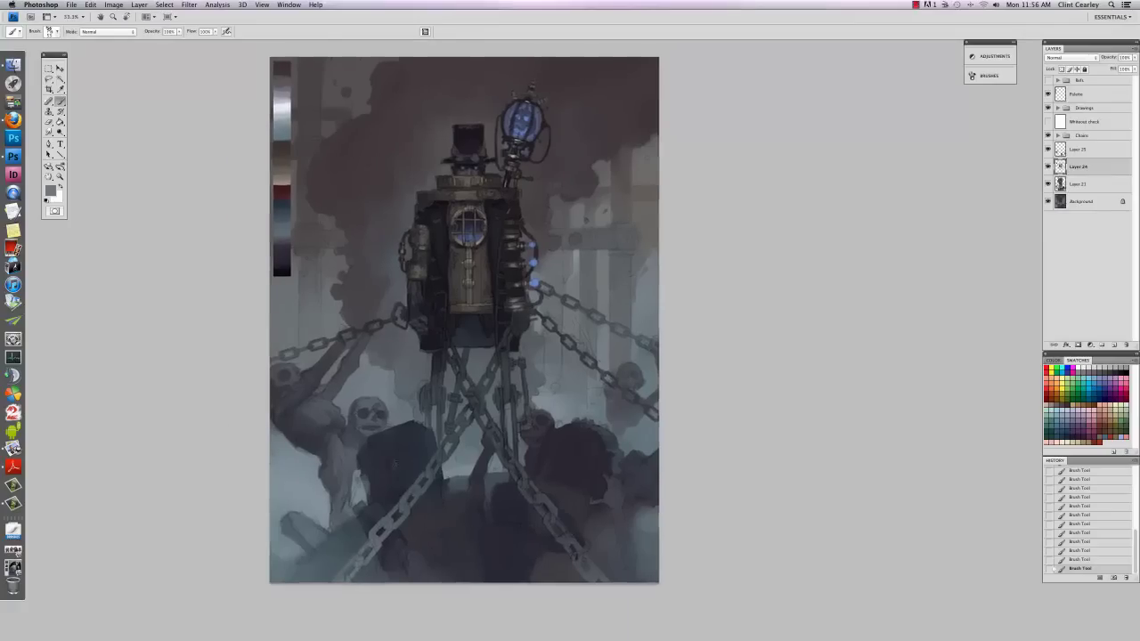
# Step: Sample pale blue-greys from the palette strip, resize the brush and paint a bright glow beside the lower-left crouching figure
pyautogui.keyDown('alt'); pyautogui.click(286, 98); pyautogui.keyUp('alt')
pyautogui.moveTo(272, 491)
pyautogui.mouseDown()
pyautogui.moveTo(301, 497)
pyautogui.moveTo(279, 504)
pyautogui.moveTo(293, 501)
pyautogui.mouseUp()
pyautogui.keyDown('alt'); pyautogui.click(281, 132); pyautogui.keyUp('alt')
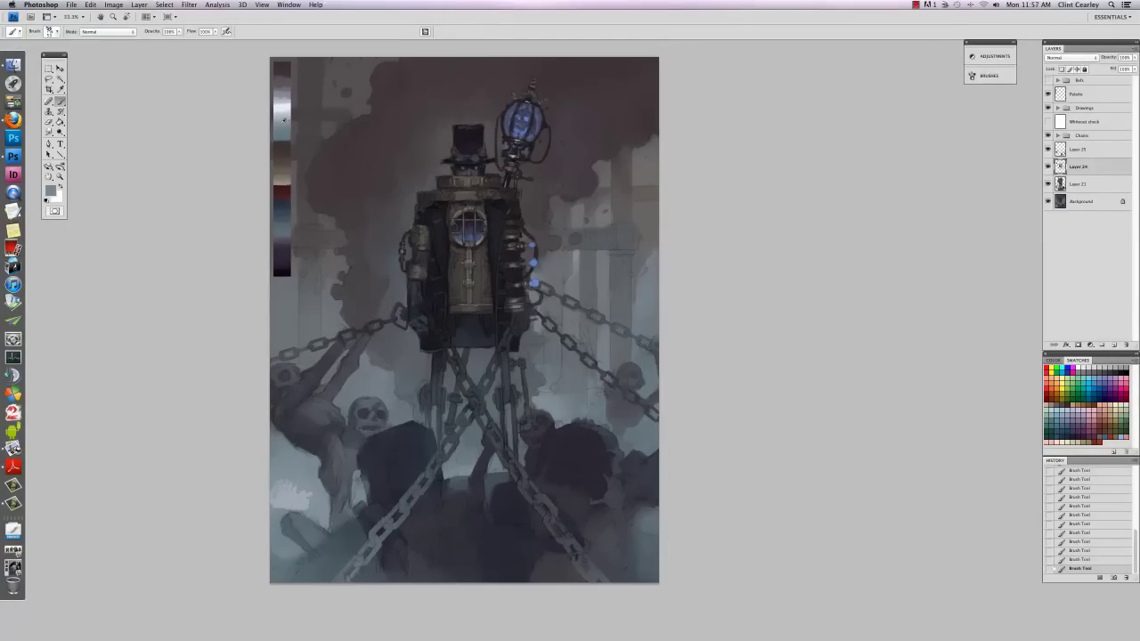
pyautogui.keyDown('alt'); pyautogui.click(287, 115); pyautogui.keyUp('alt')
pyautogui.rightClick(292, 482)
pyautogui.moveTo(331, 476)
pyautogui.mouseDown()
pyautogui.moveTo(272, 468)
pyautogui.moveTo(271, 481)
pyautogui.moveTo(299, 489)
pyautogui.moveTo(283, 509)
pyautogui.mouseUp()
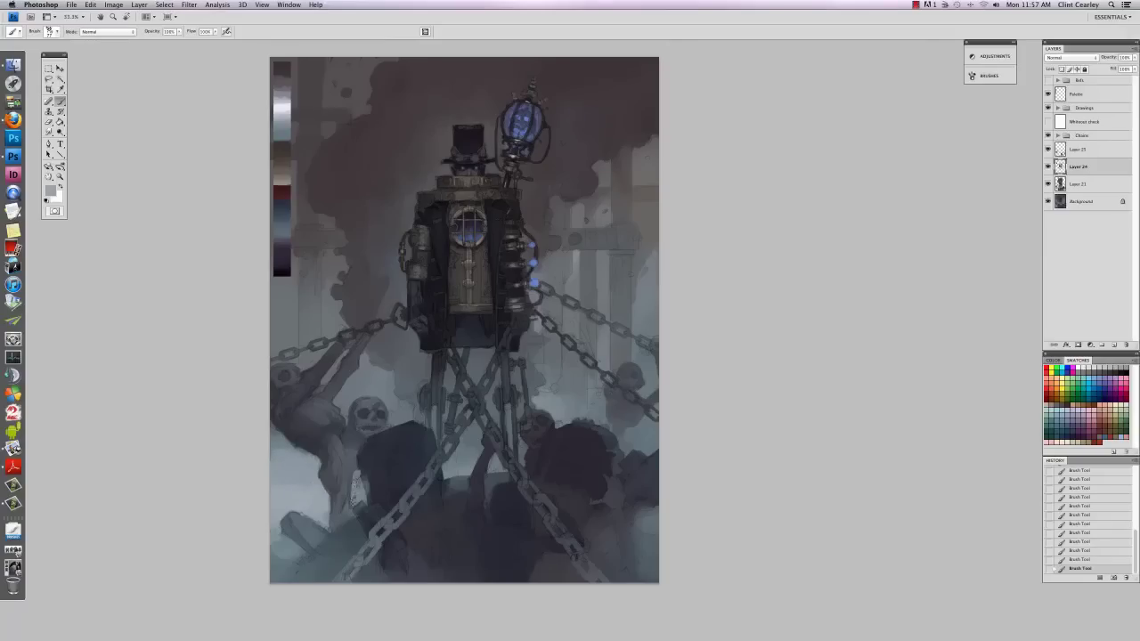
# Step: Brighten the gap beside the crouching figure's leg and paint sampled light between the central figure's legs
pyautogui.moveTo(355, 497); pyautogui.dragTo(363, 488)
pyautogui.keyDown('alt'); pyautogui.click(462, 476); pyautogui.keyUp('alt')
pyautogui.rightClick(462, 478)
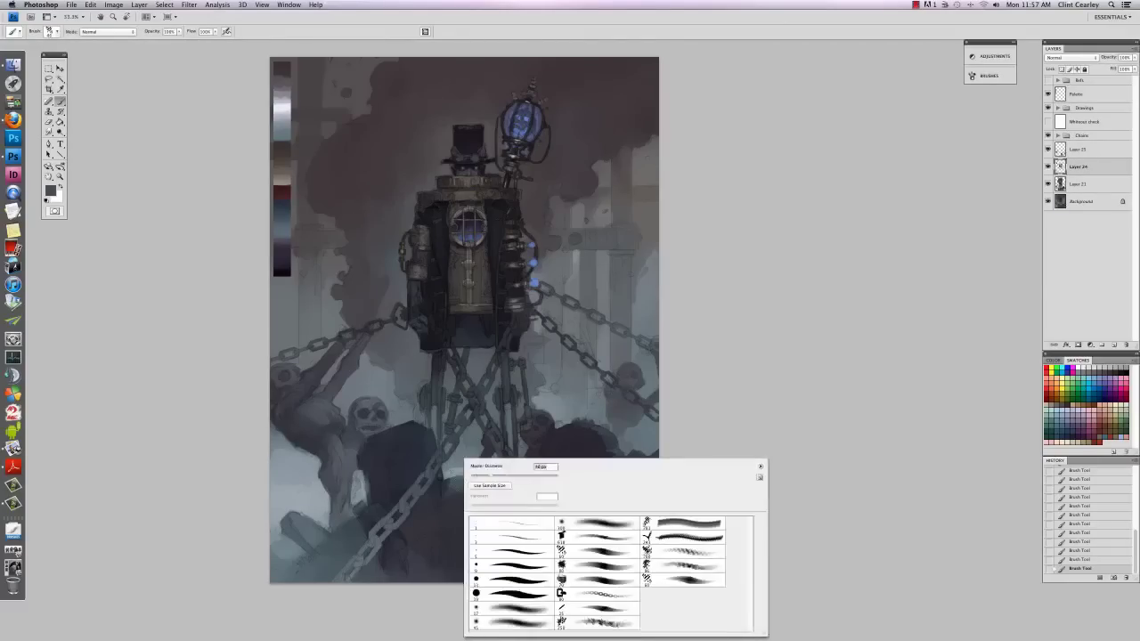
pyautogui.press('Escape')
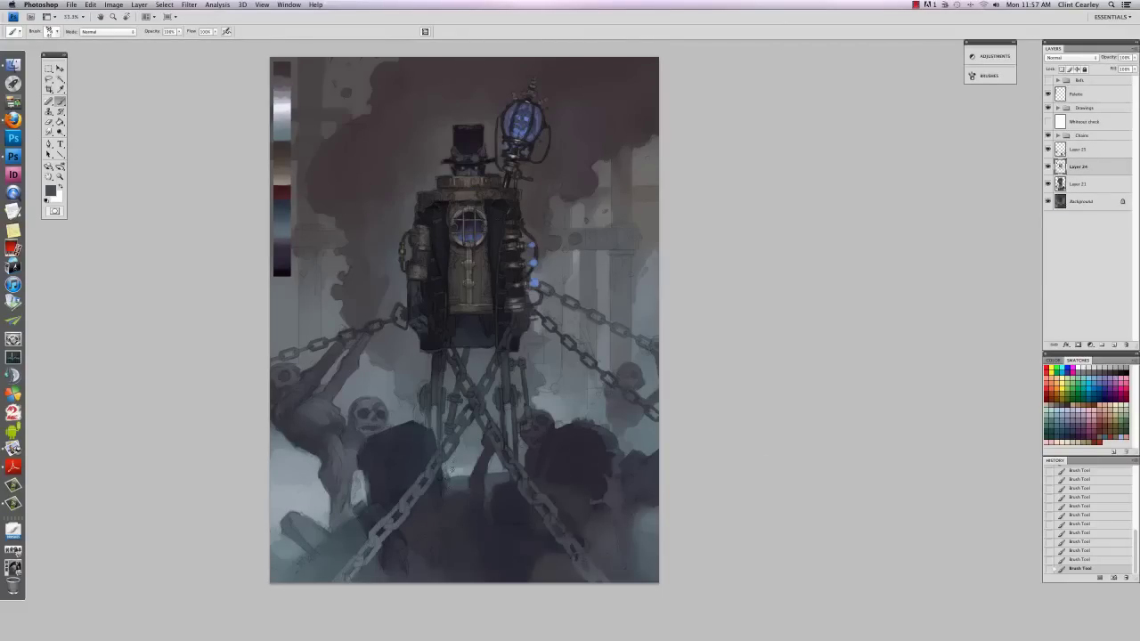
pyautogui.keyDown('alt'); pyautogui.click(456, 462); pyautogui.keyUp('alt')
# Step: Examine the whole composition at a reduced size to judge the new background light
pyautogui.press('super+minus')
pyautogui.press('super+minus')
pyautogui.press('super+minus')
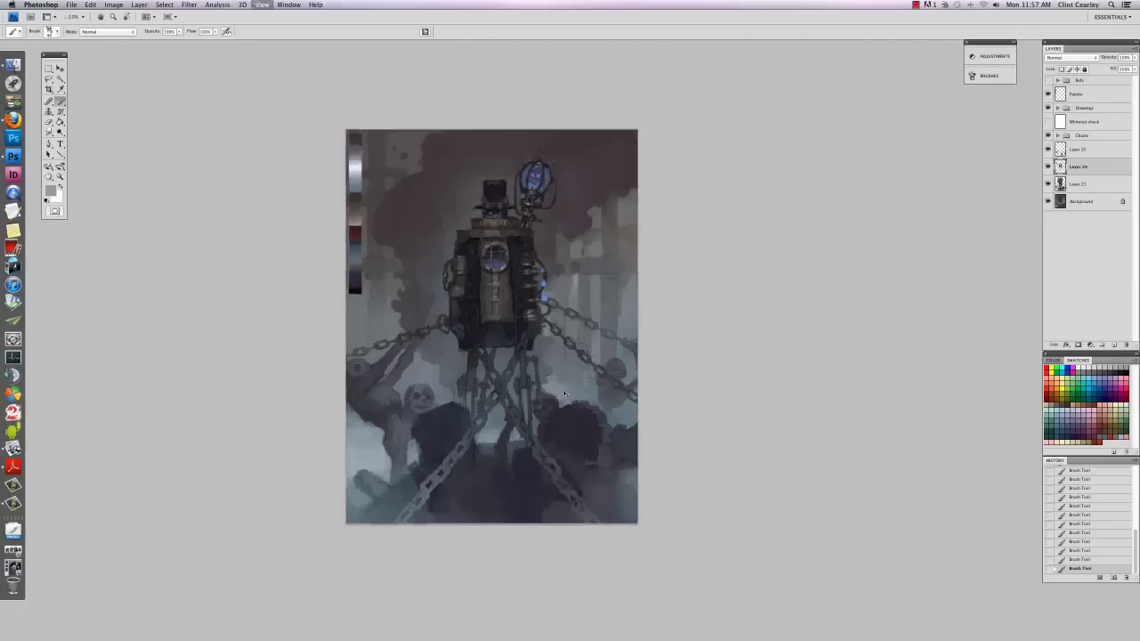
pyautogui.press('super+plus')
pyautogui.press('super+plus')
pyautogui.press('super+plus')
pyautogui.press('super+plus')
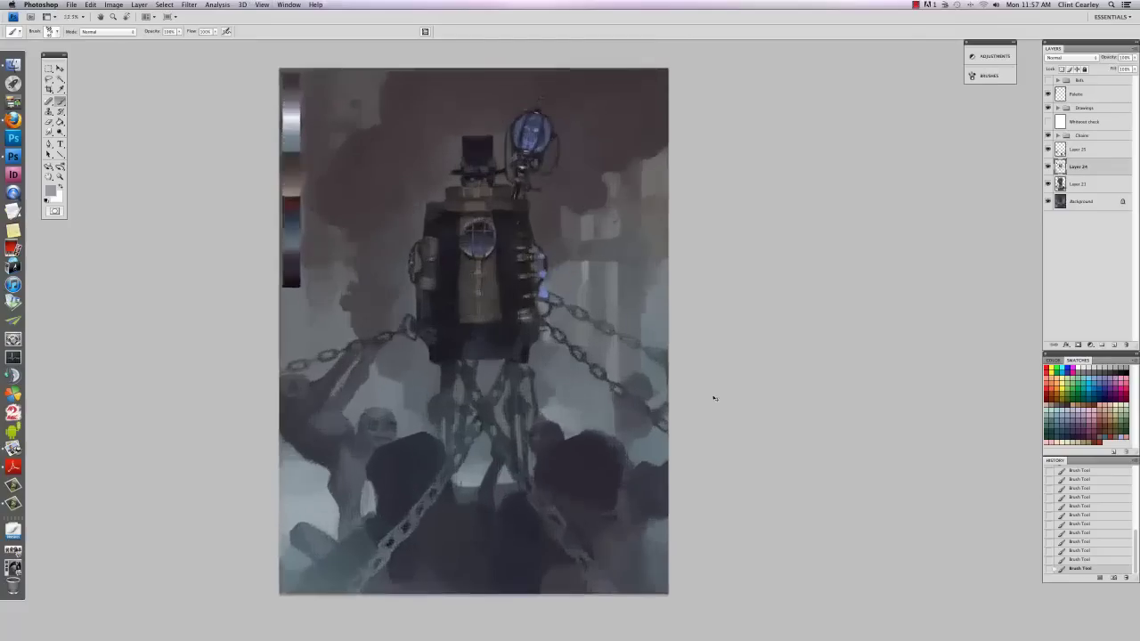
# Step: Readjust the brush, sample a dark blue from the palette strip and paint it into the smoke's upper-right corner
pyautogui.rightClick(626, 478)
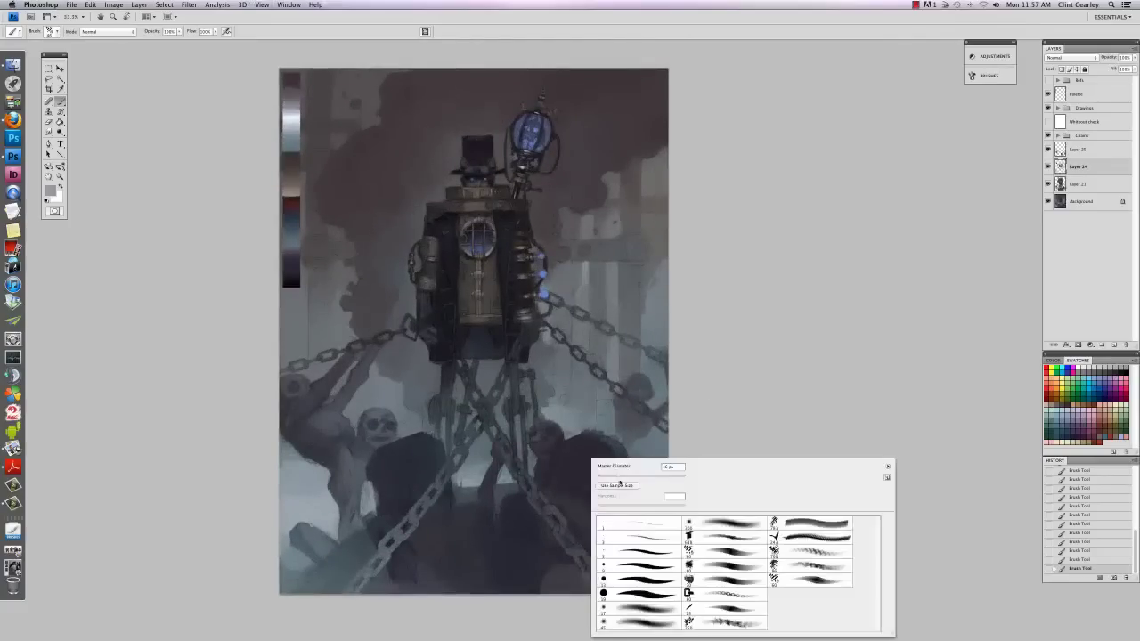
pyautogui.click(307, 473)
pyautogui.moveTo(332, 360); pyautogui.dragTo(374, 463)
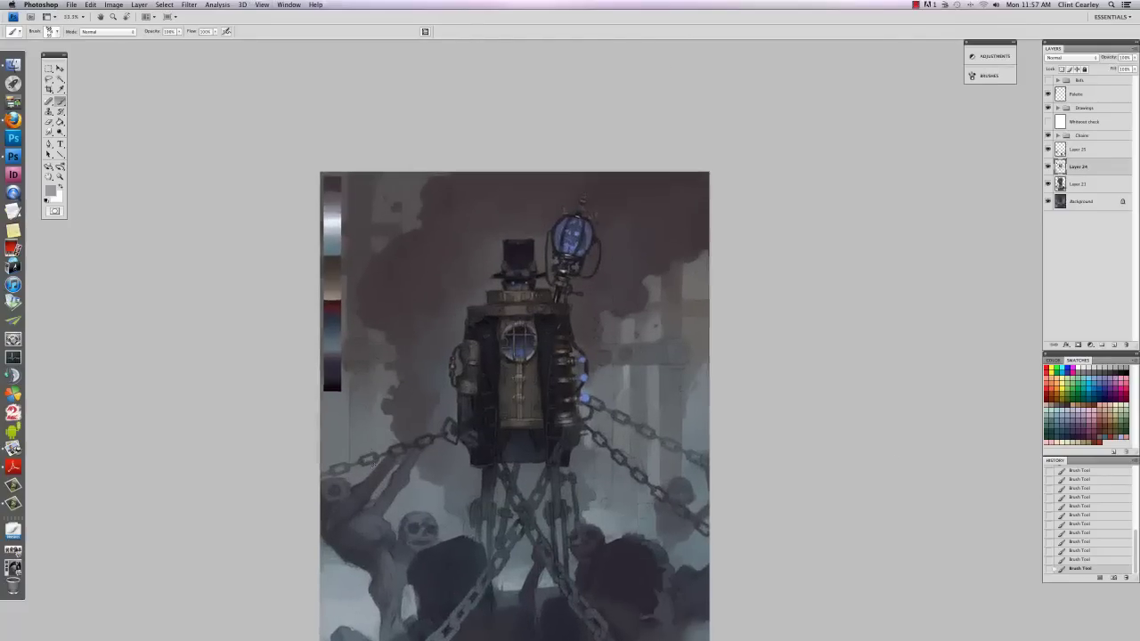
pyautogui.moveTo(407, 395); pyautogui.dragTo(362, 377)
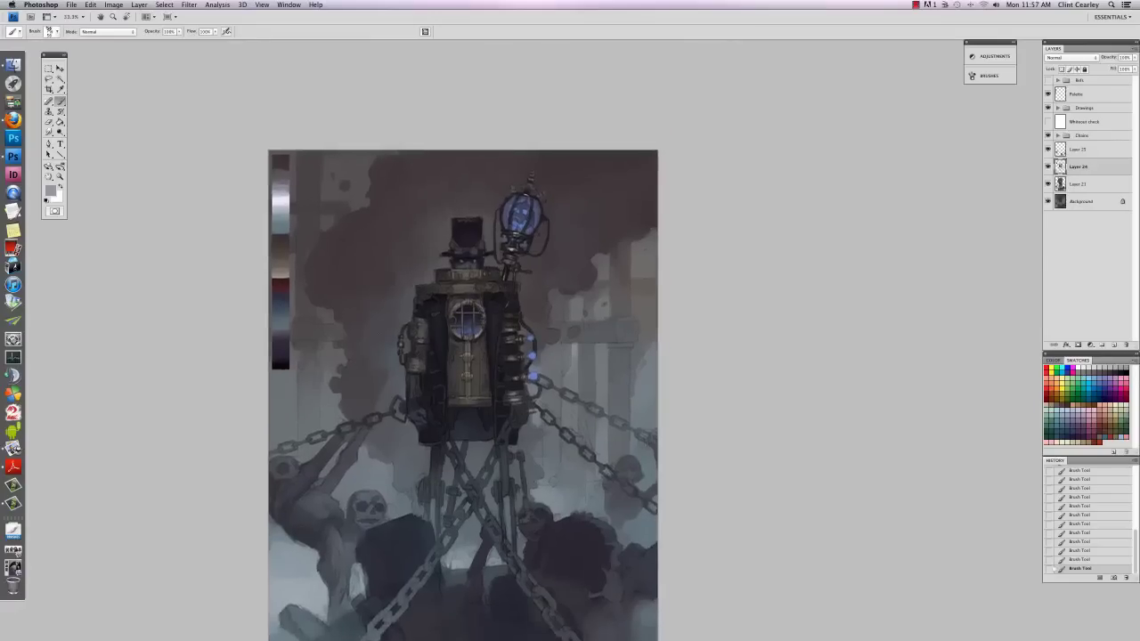
pyautogui.rightClick(508, 258)
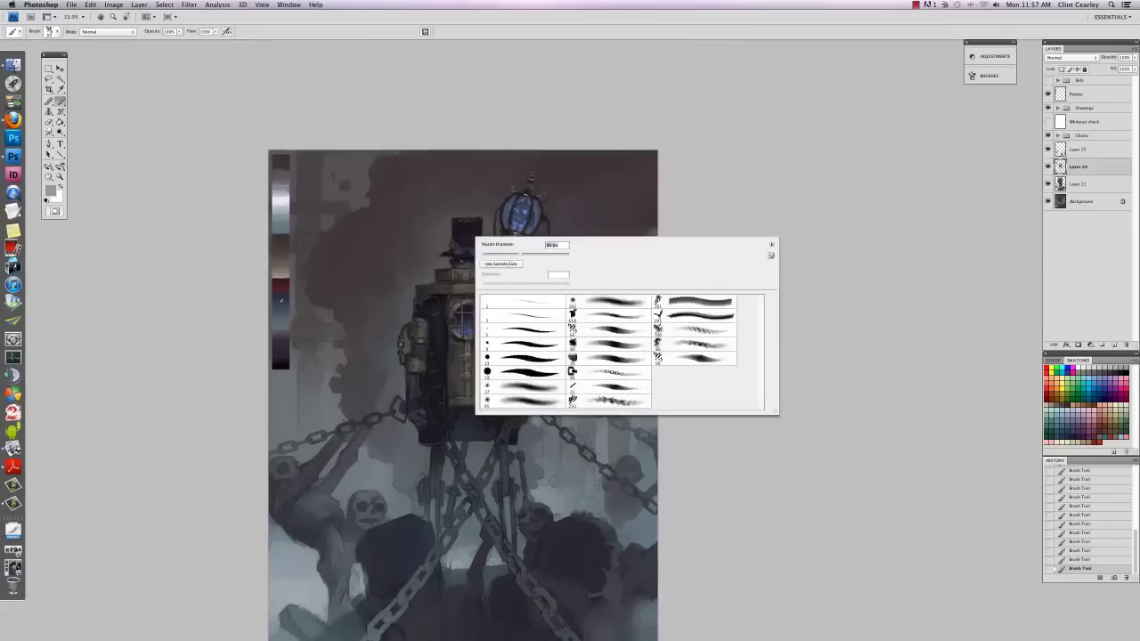
pyautogui.click(281, 300)
pyautogui.keyDown('alt'); pyautogui.click(282, 300); pyautogui.keyUp('alt')
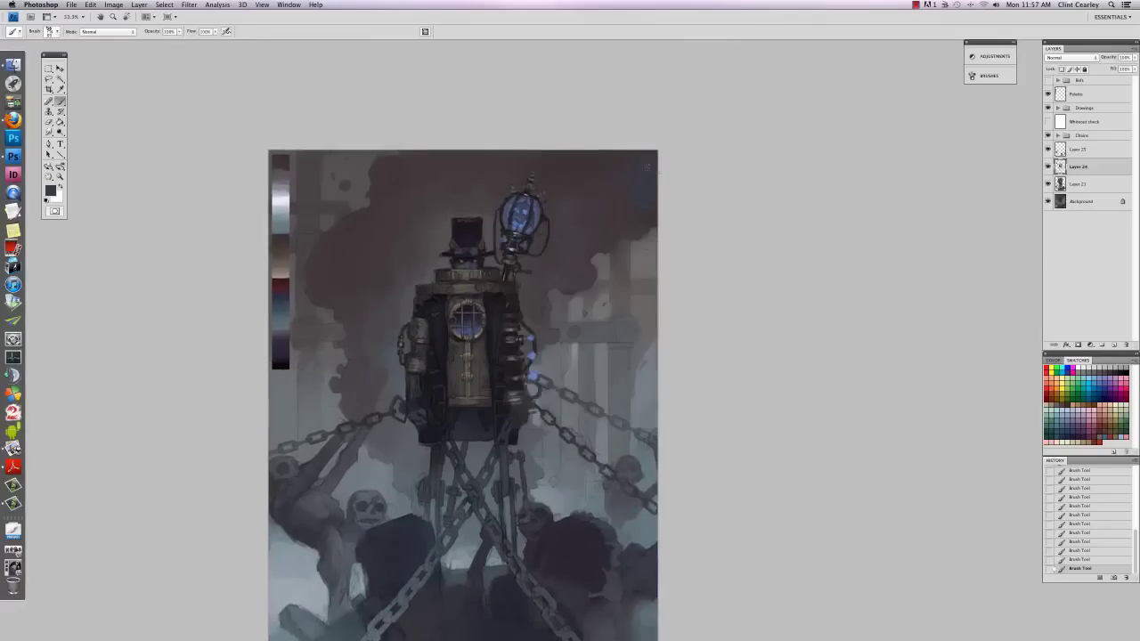
# Step: Enlarge the brush and spread dark blue-purple through the smoke from the upper-right corner towards the lantern
pyautogui.rightClick(604, 201)
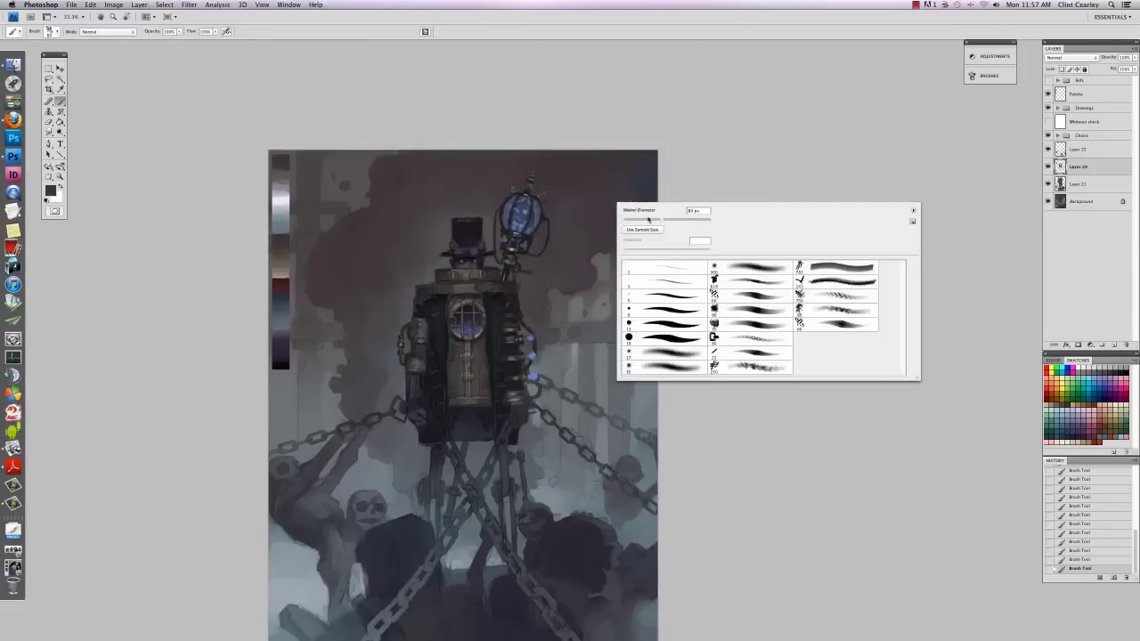
pyautogui.moveTo(649, 221); pyautogui.dragTo(683, 222)
pyautogui.click(588, 190)
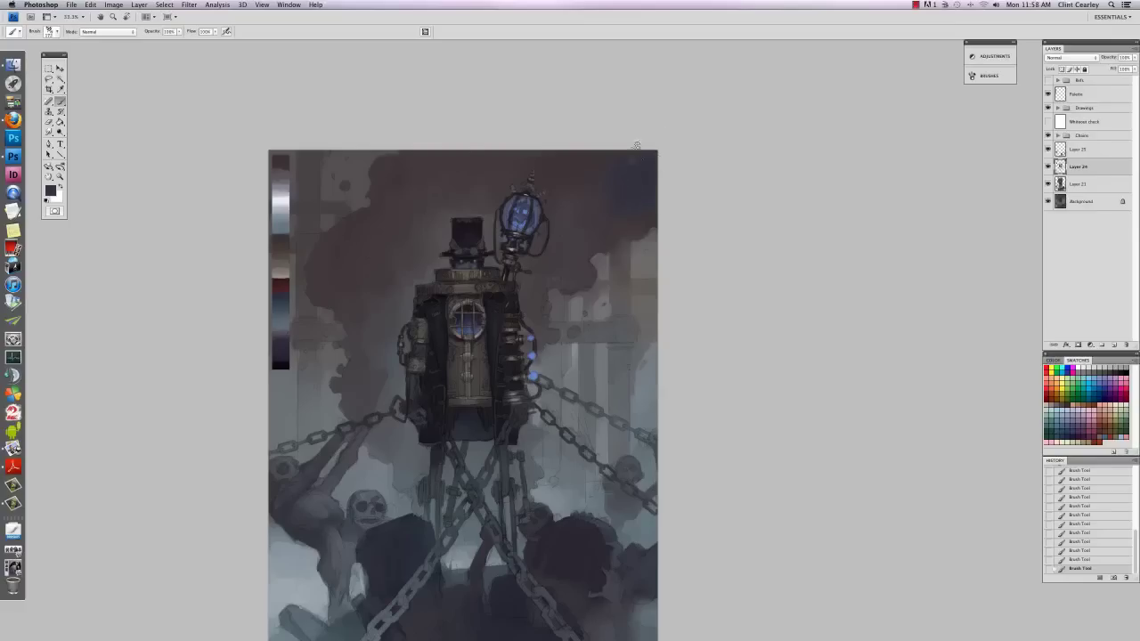
pyautogui.scroll(-5, 628, 259)
pyautogui.scroll(-2, 628, 259)
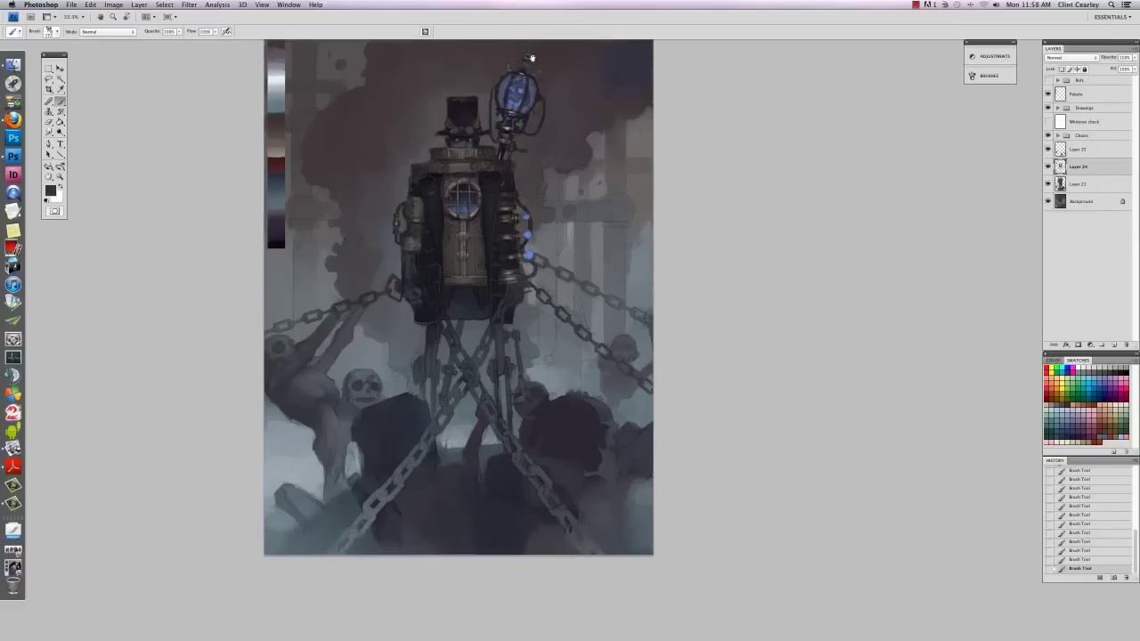
pyautogui.scroll(3, 532, 57)
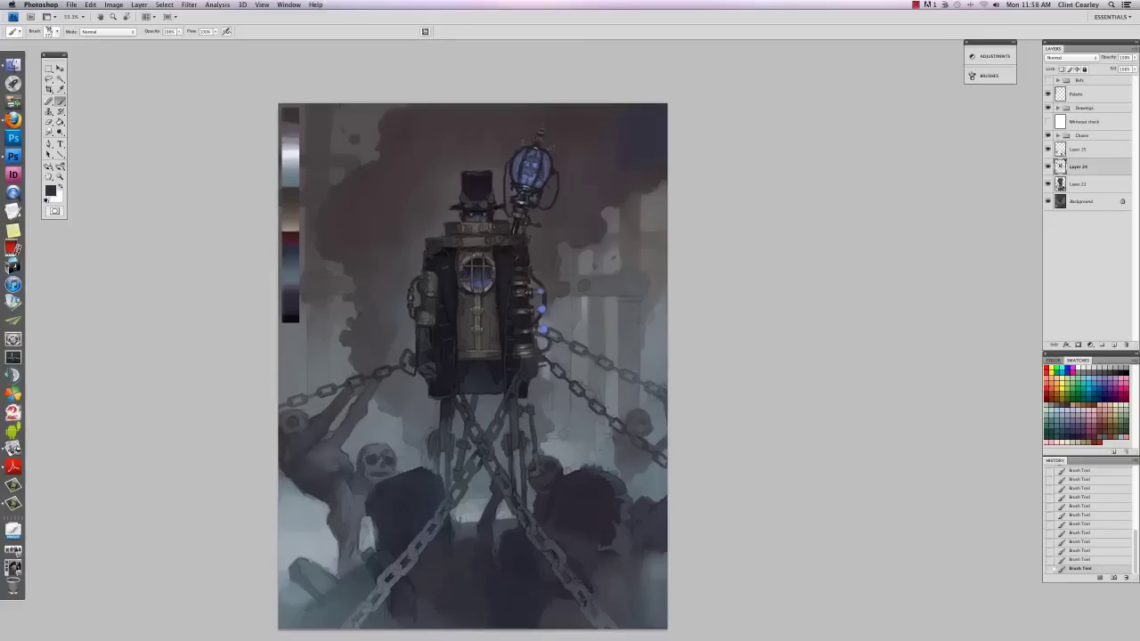
pyautogui.moveTo(614, 150); pyautogui.dragTo(583, 264)
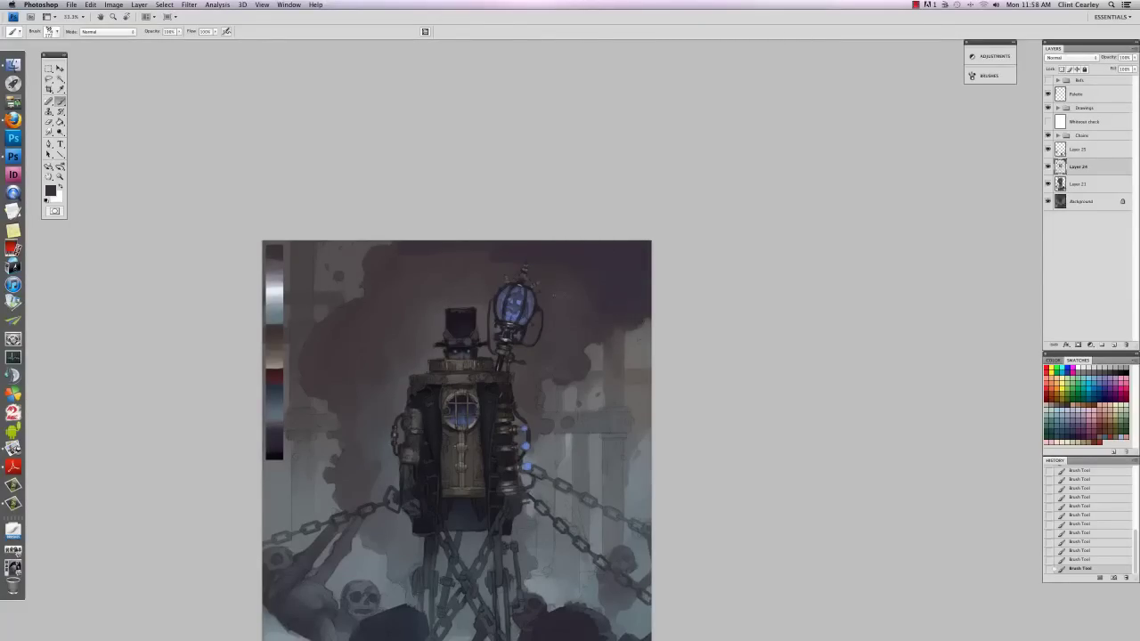
# Step: Compare the image with Layer 24 hidden and shown, resize the brush and blend the purple smoke around the lantern
pyautogui.click(1048, 167)
pyautogui.click(1048, 167)
pyautogui.rightClick(583, 278)
pyautogui.click(629, 301)
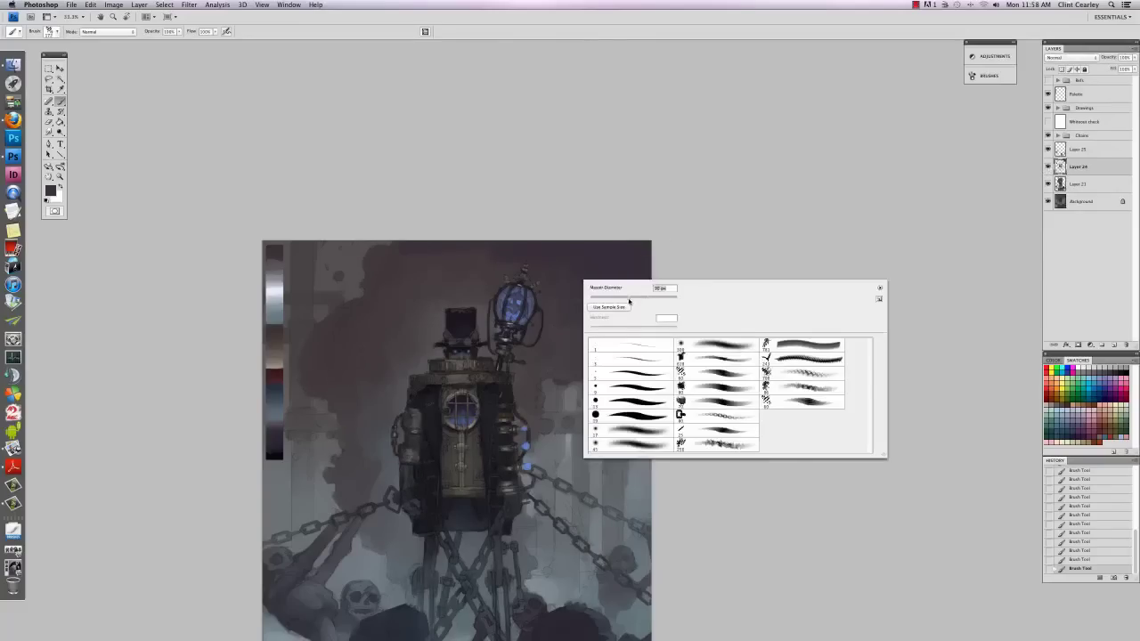
pyautogui.click(562, 274)
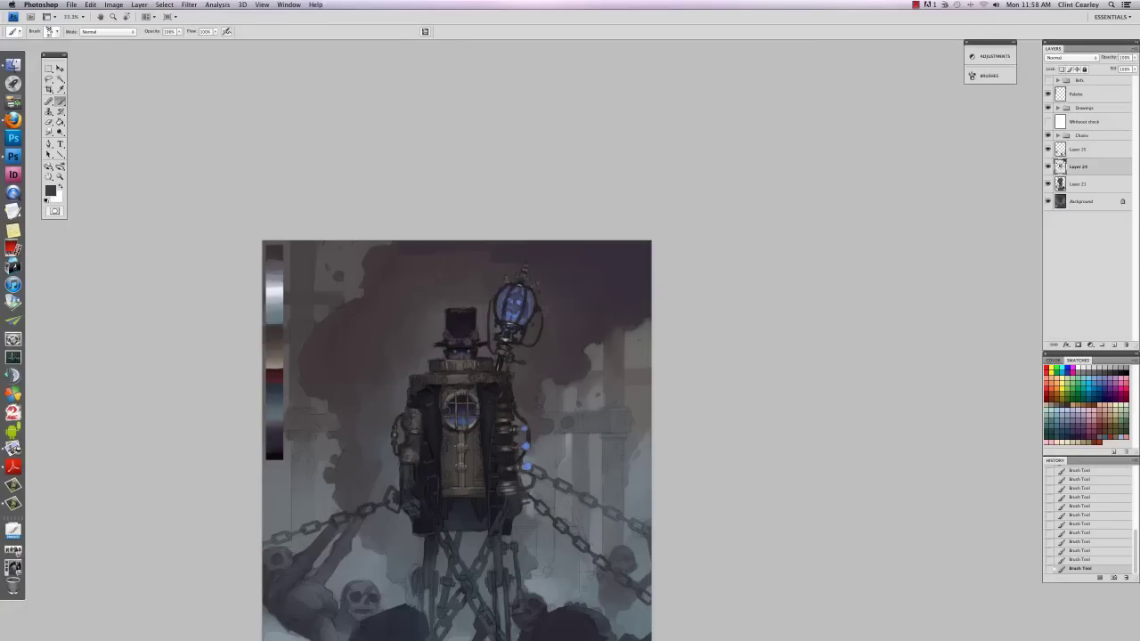
# Step: Readjust the brush diameter and deepen the dark purple smoke above and beside the lantern and top hat
pyautogui.rightClick(592, 317)
pyautogui.click(643, 333)
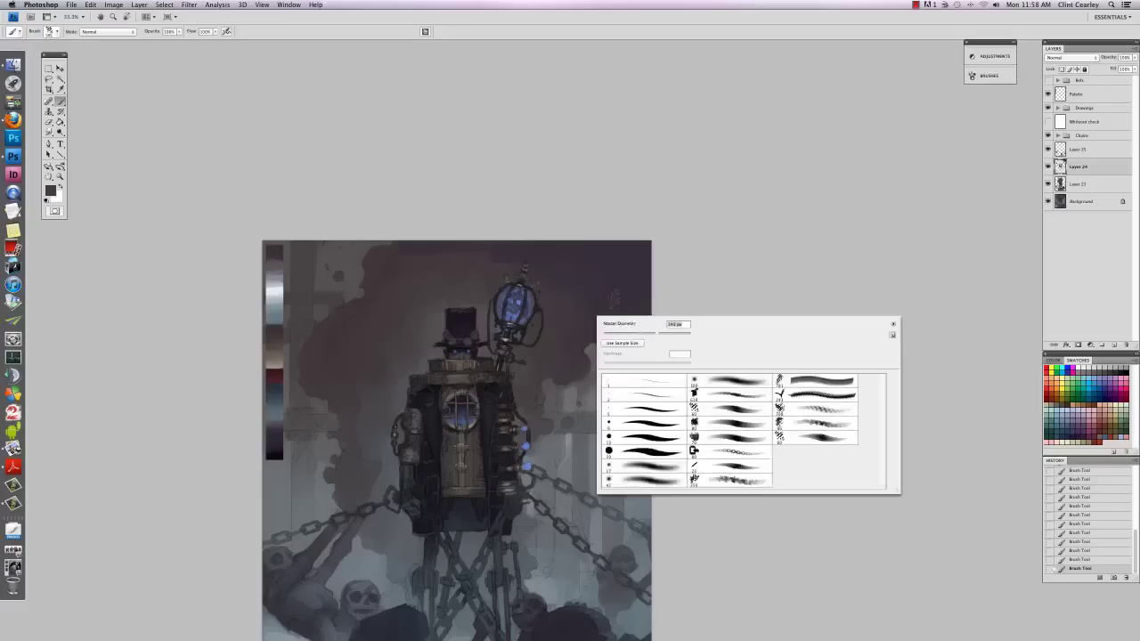
pyautogui.click(588, 304)
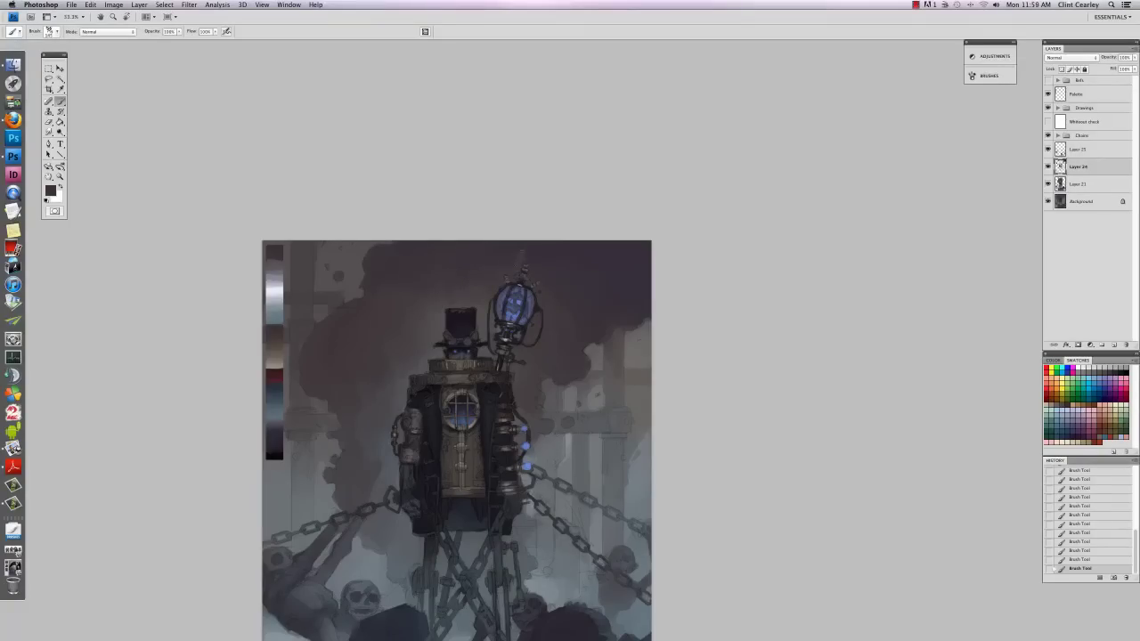
pyautogui.rightClick(522, 279)
pyautogui.press('Escape')
pyautogui.rightClick(440, 287)
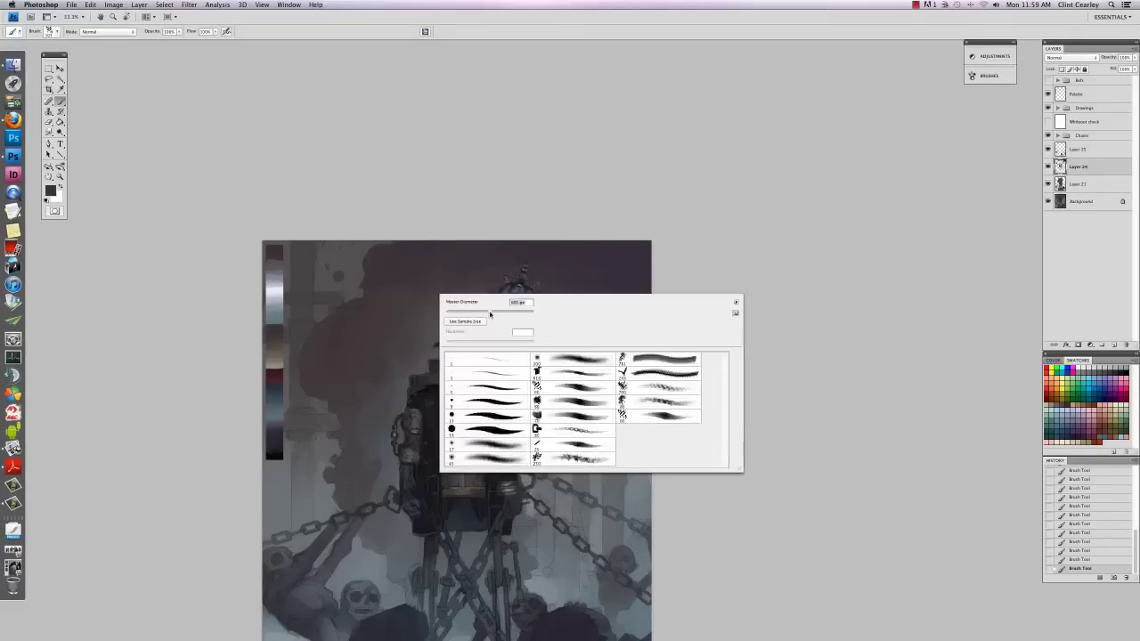
pyautogui.press('Escape')
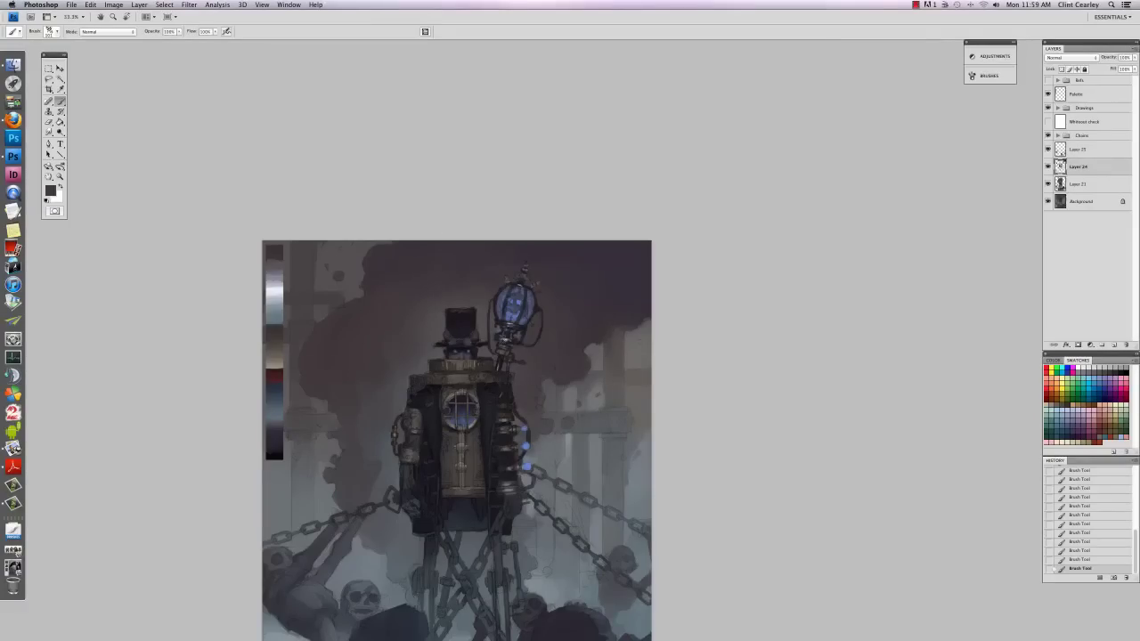
# Step: Hide the Palette layer, sample a dark tone below the figure's chest and try a soft round brush across the upper-left background
pyautogui.press('super+minus')
pyautogui.press('super+plus')
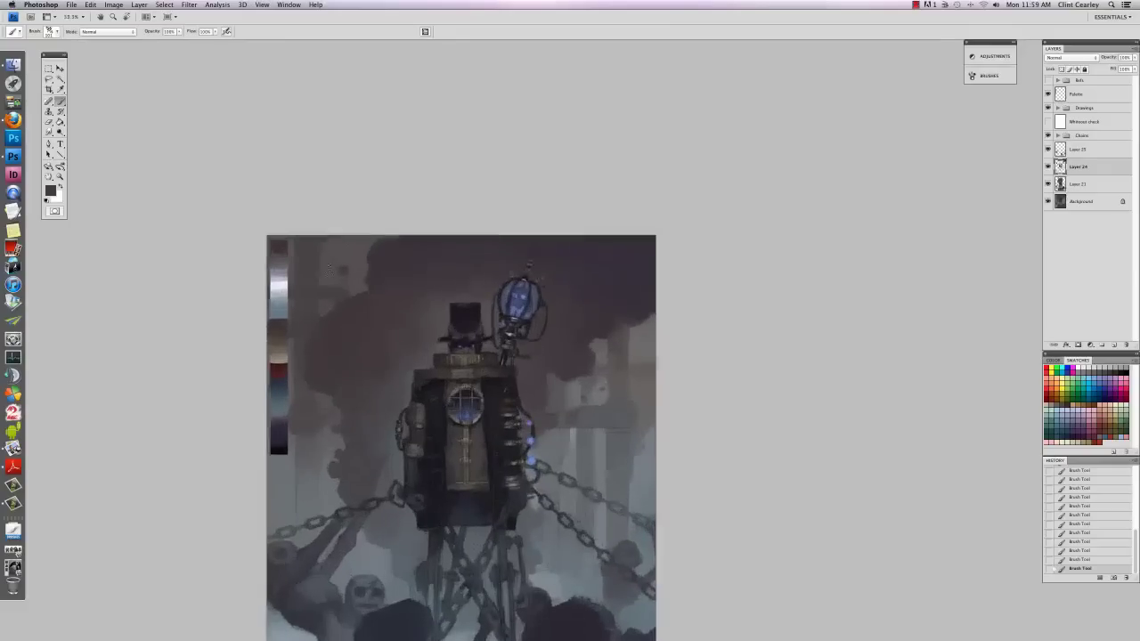
pyautogui.click(1047, 93)
pyautogui.moveTo(408, 460); pyautogui.dragTo(388, 437)
pyautogui.keyDown('alt'); pyautogui.click(453, 478); pyautogui.keyUp('alt')
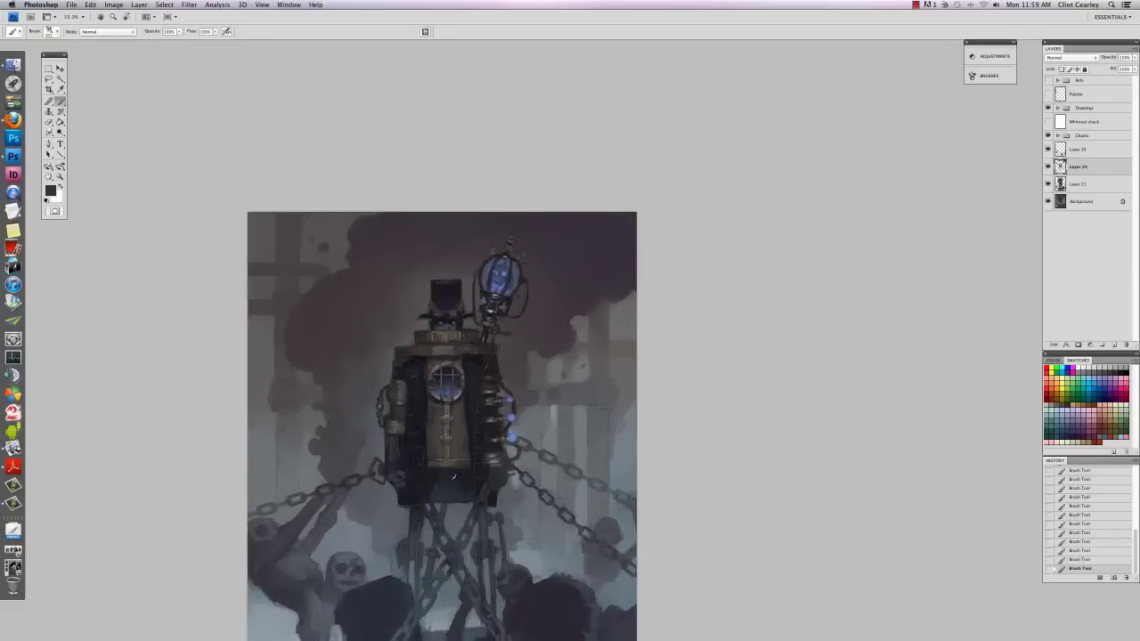
pyautogui.rightClick(297, 241)
pyautogui.click(356, 410)
pyautogui.click(451, 308)
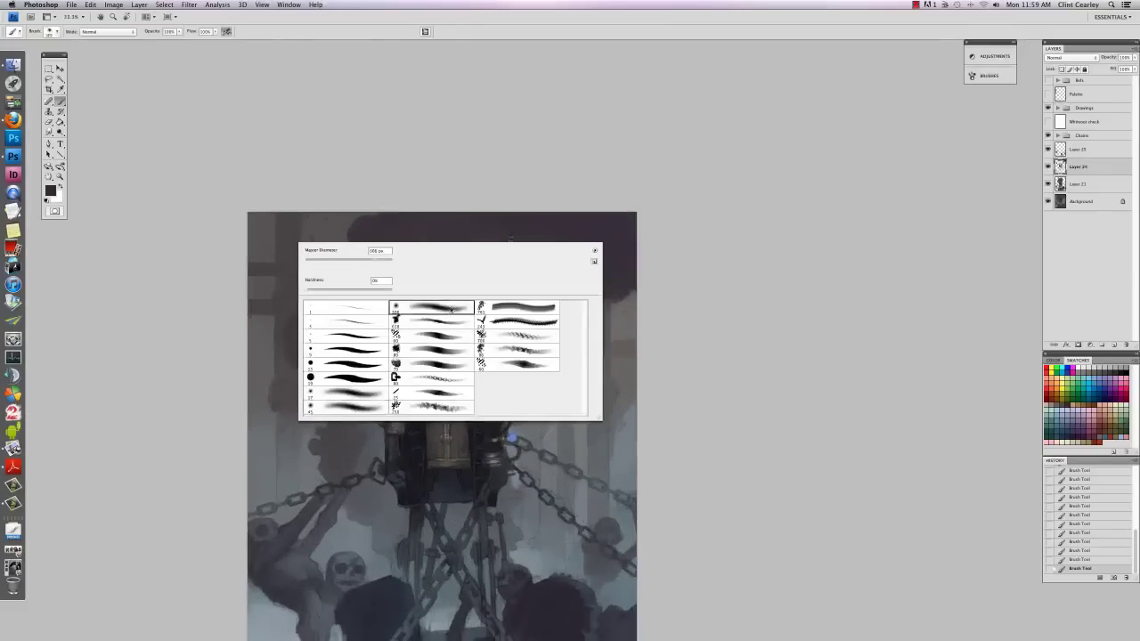
pyautogui.moveTo(227, 221); pyautogui.dragTo(400, 203)
pyautogui.press('super+z')
# Step: Enlarge the soft round brush, lower its opacity and darken the background in the painting's upper-left corner
pyautogui.rightClick(335, 250)
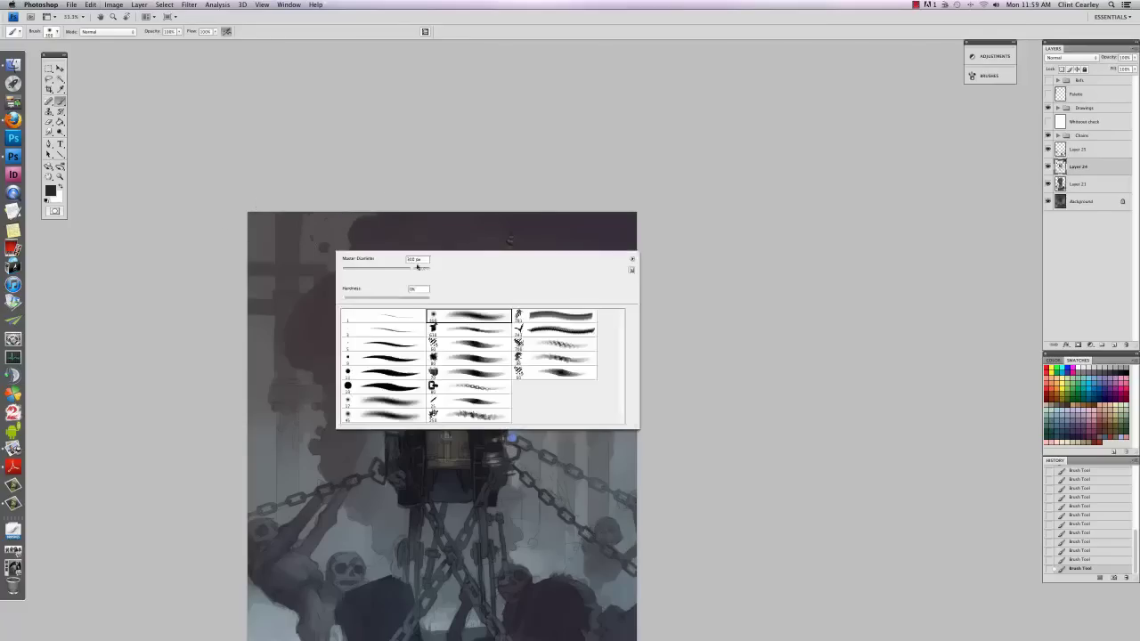
pyautogui.click(421, 268)
pyautogui.click(252, 121)
pyautogui.click(179, 32)
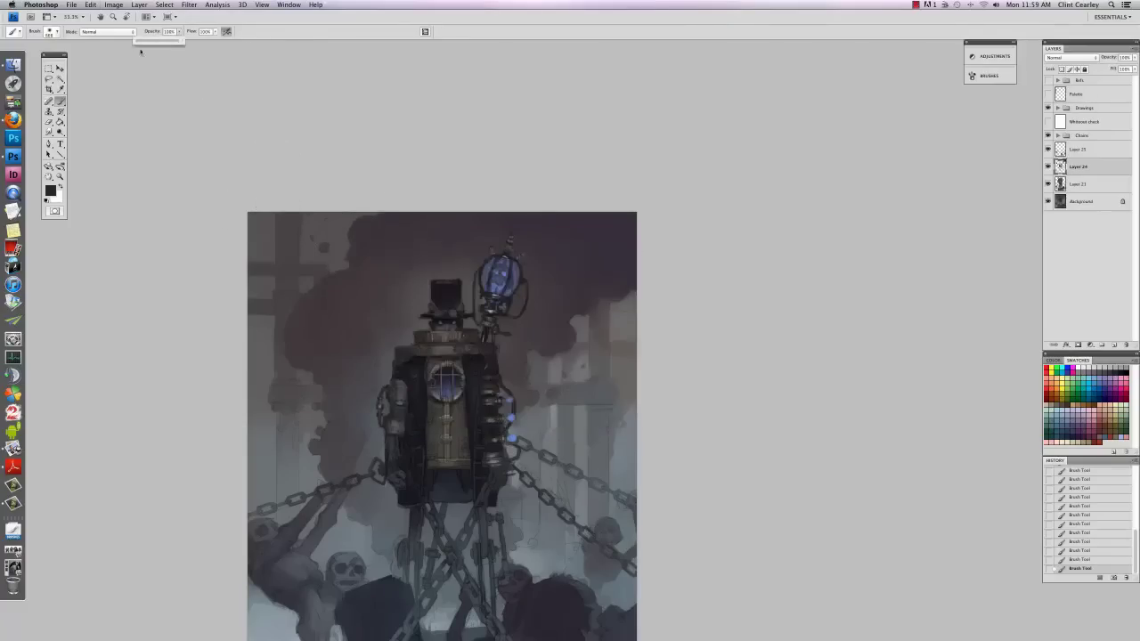
pyautogui.click(190, 191)
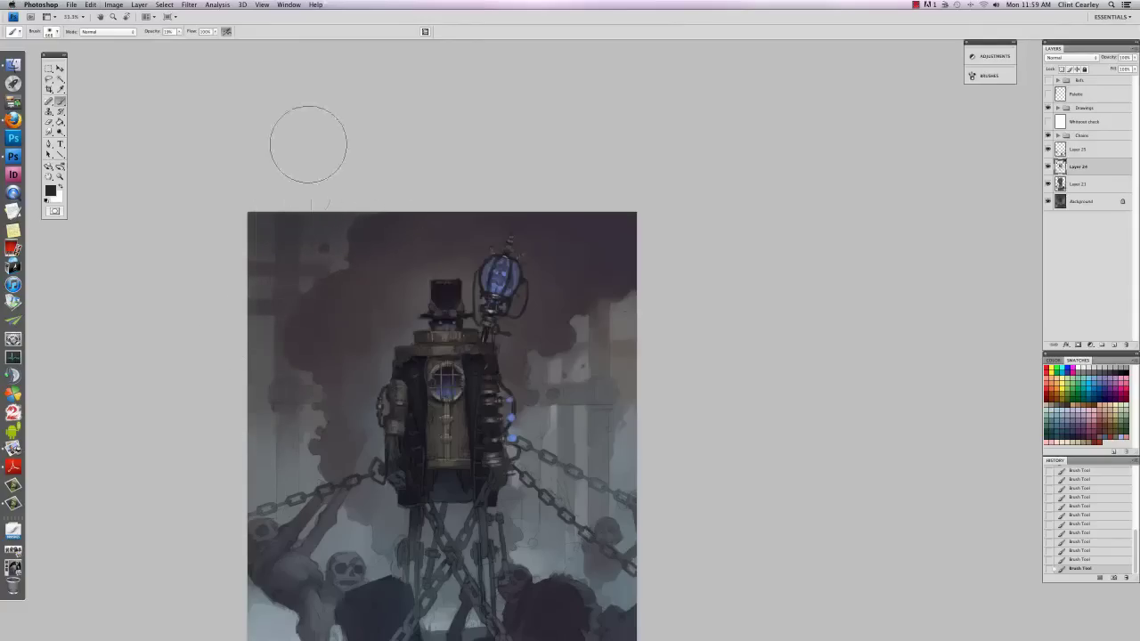
pyautogui.press('super+minus')
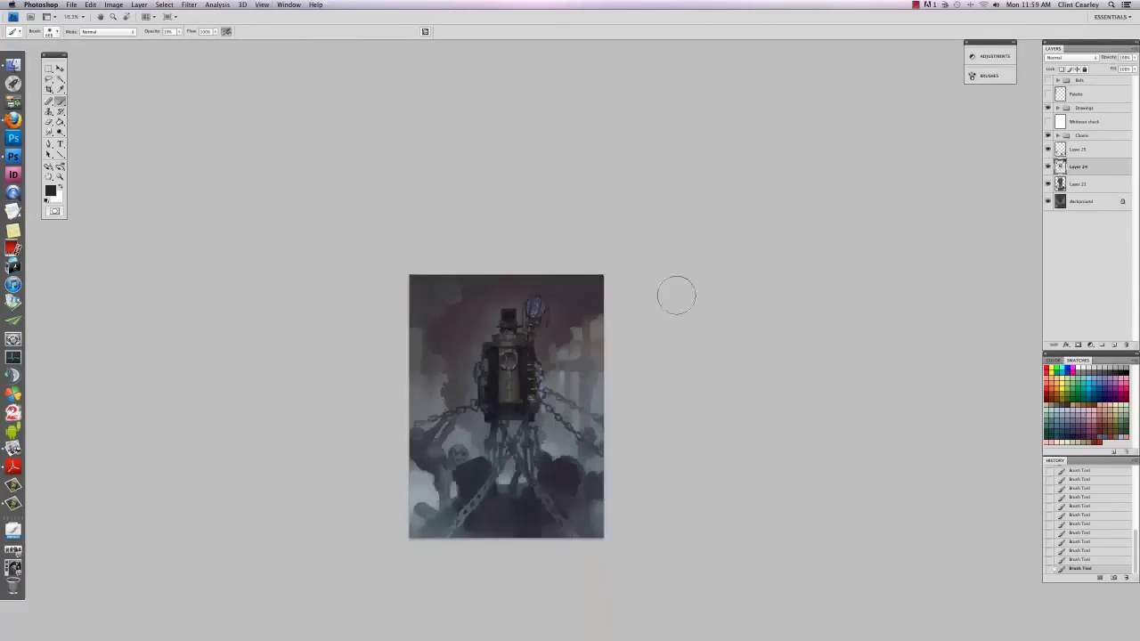
pyautogui.press('super+plus')
pyautogui.press('super+plus')
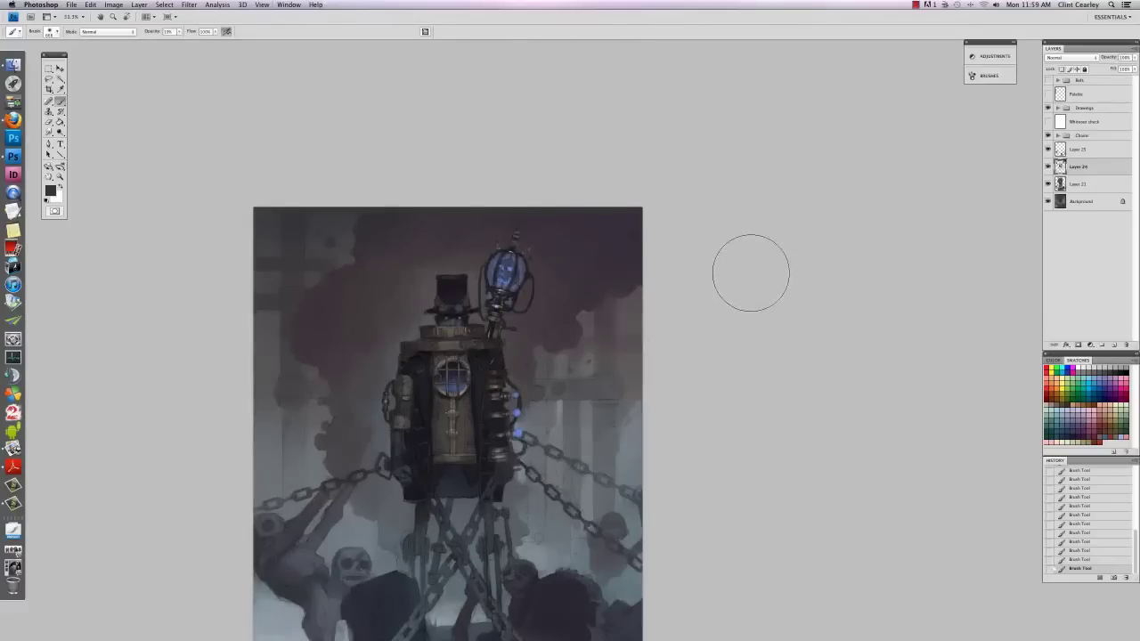
pyautogui.press('super+minus')
pyautogui.press('super+minus')
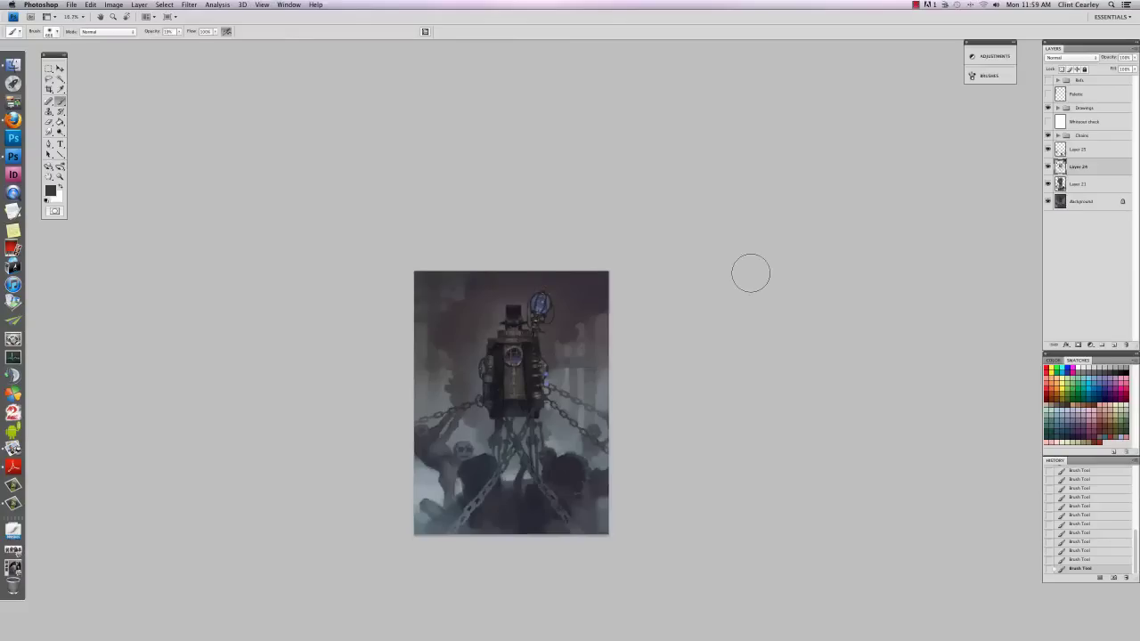
pyautogui.press('super+plus')
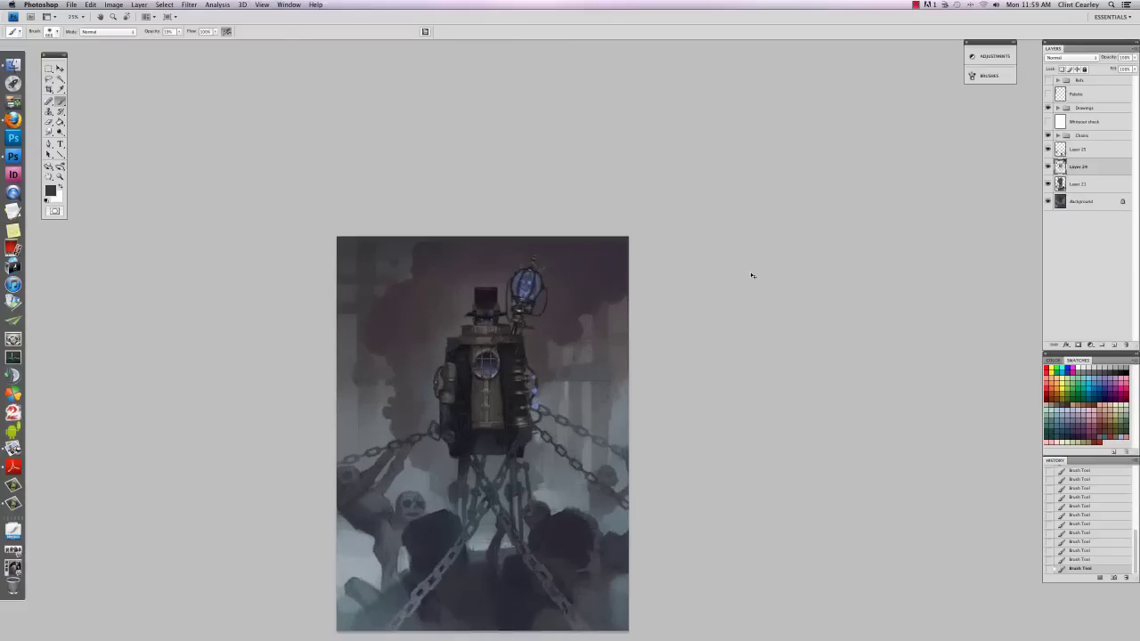
pyautogui.press('super+plus')
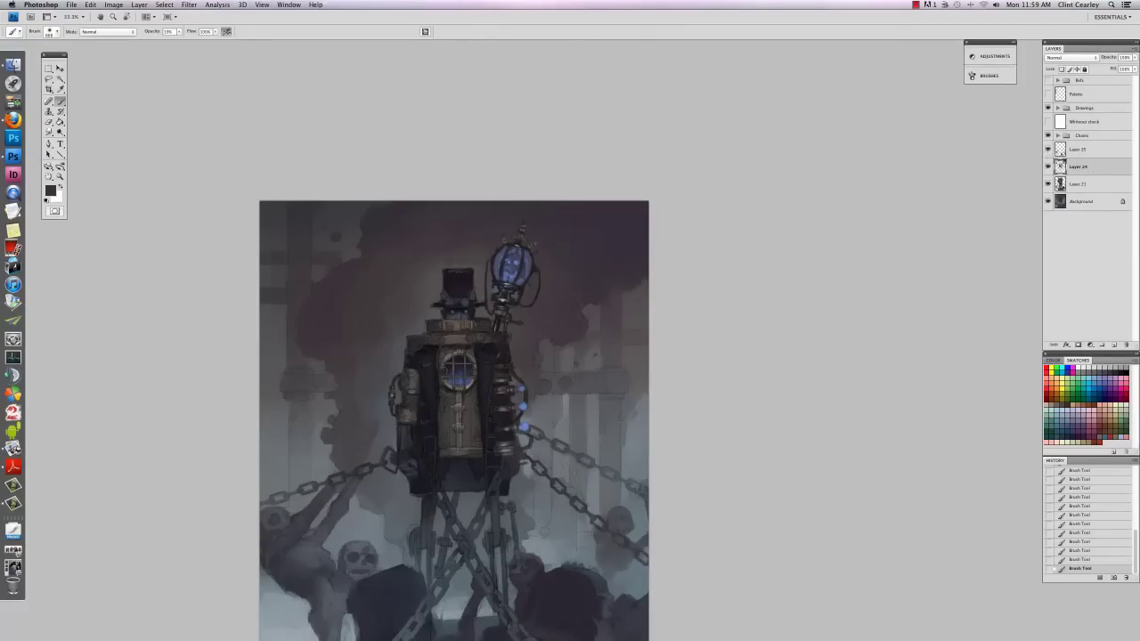
# Step: Switch to the last textured brush preset, adjust its diameter and make Layer 24 active
pyautogui.rightClick(525, 348)
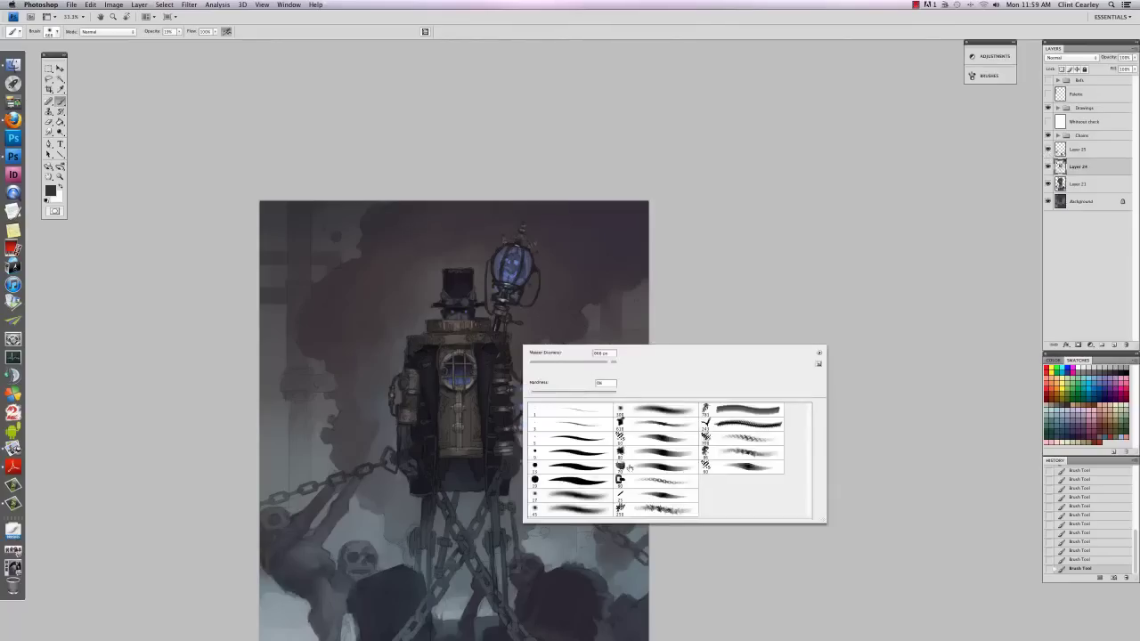
pyautogui.click(750, 465)
pyautogui.click(833, 269)
pyautogui.rightClick(520, 335)
pyautogui.moveTo(538, 351); pyautogui.dragTo(541, 352)
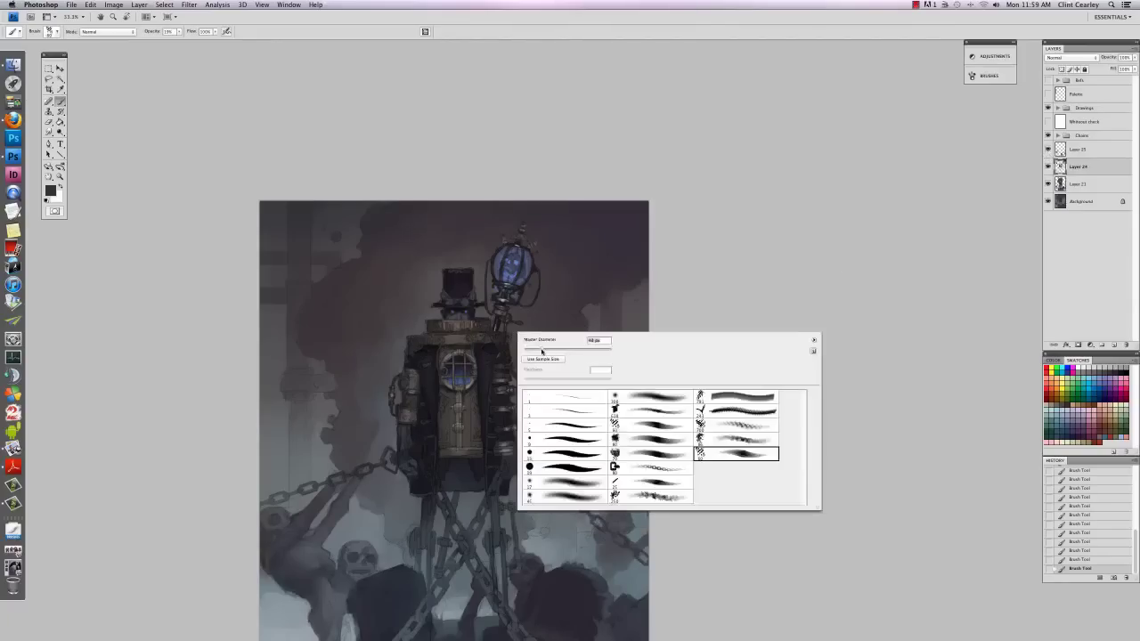
pyautogui.press('Return')
pyautogui.click(1078, 150)
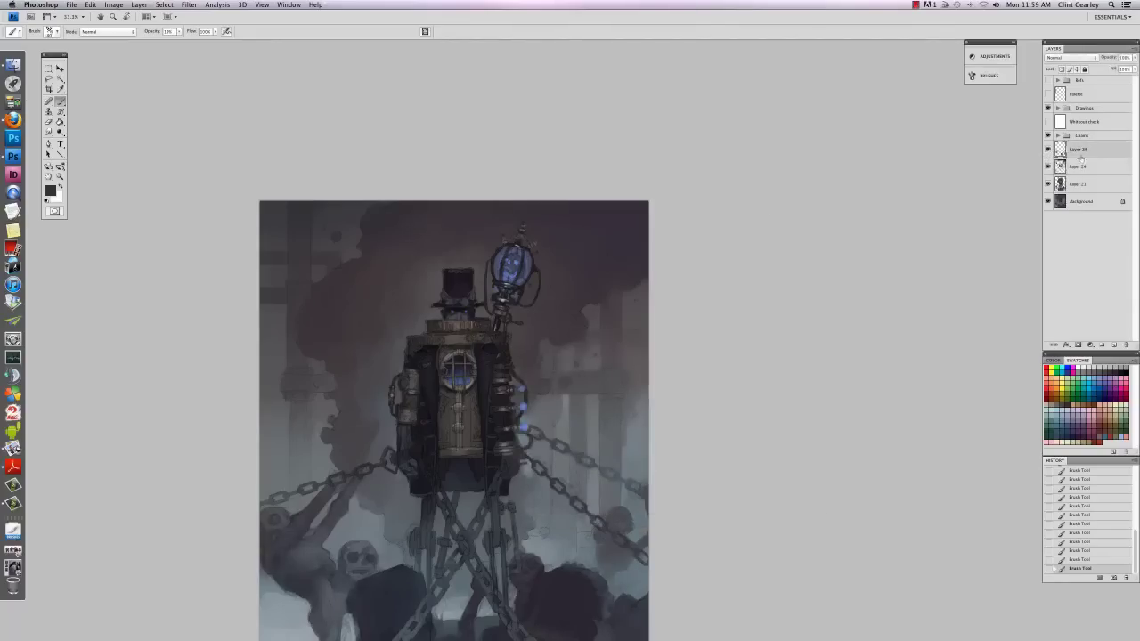
pyautogui.click(1079, 167)
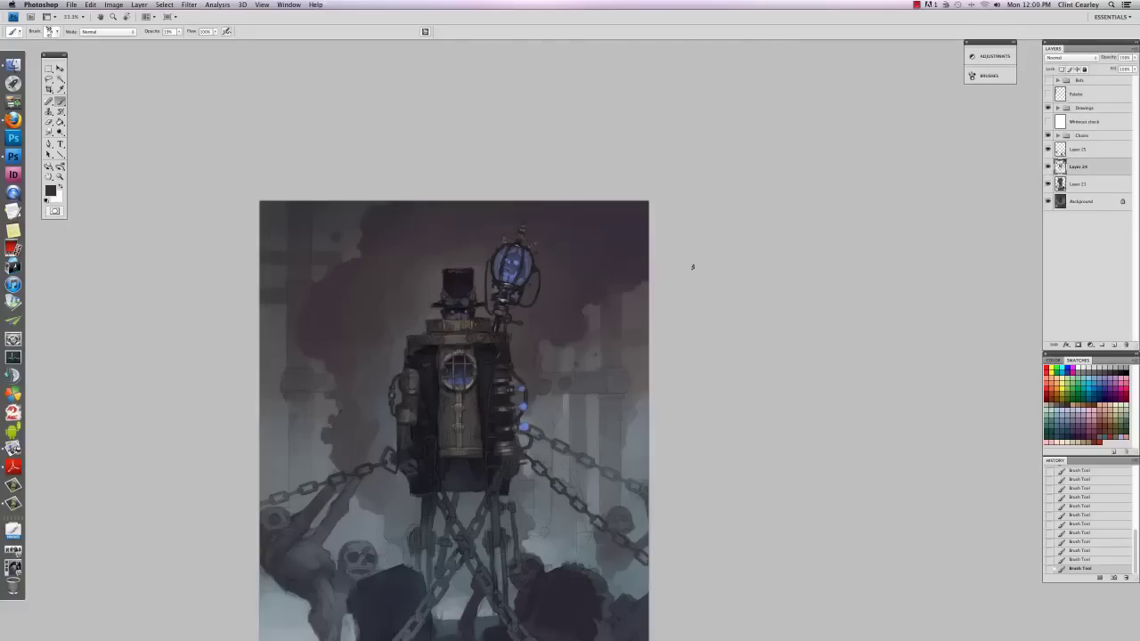
pyautogui.press('super+equal')
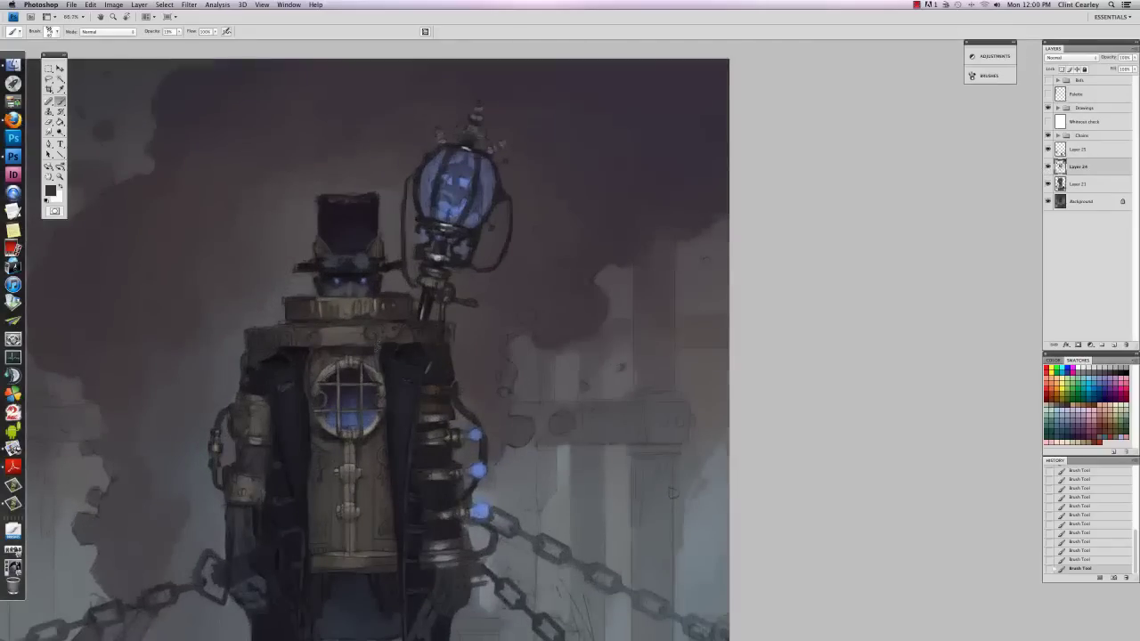
pyautogui.moveTo(336, 321); pyautogui.dragTo(421, 360)
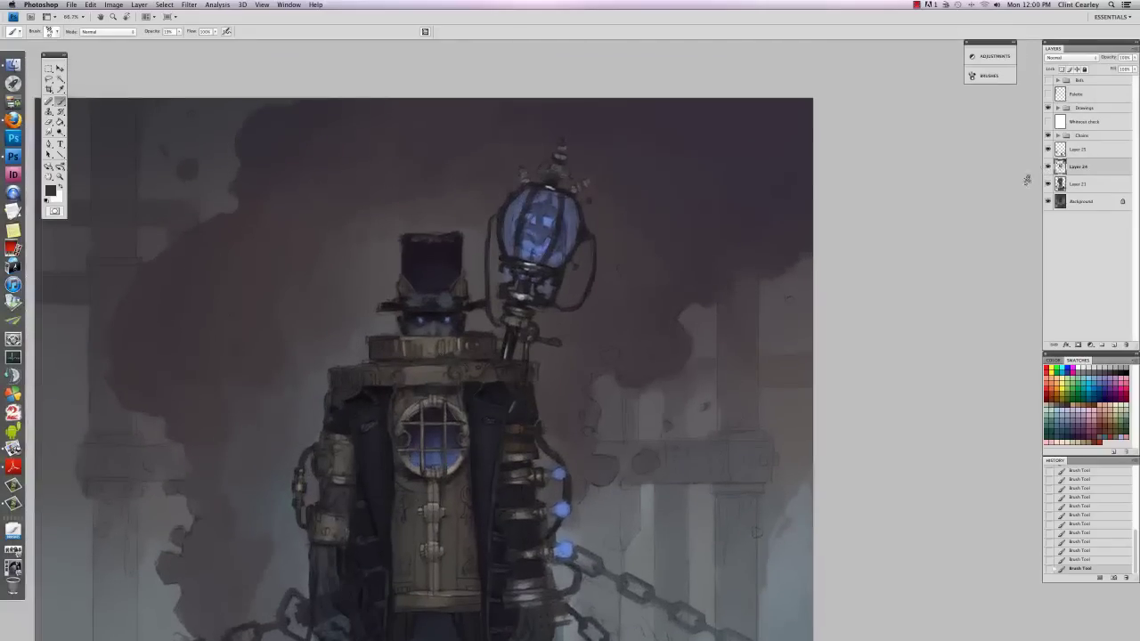
# Step: Fine-tune the textured brush's diameter for detail work around the figure's collar and chest
pyautogui.press('super+equal')
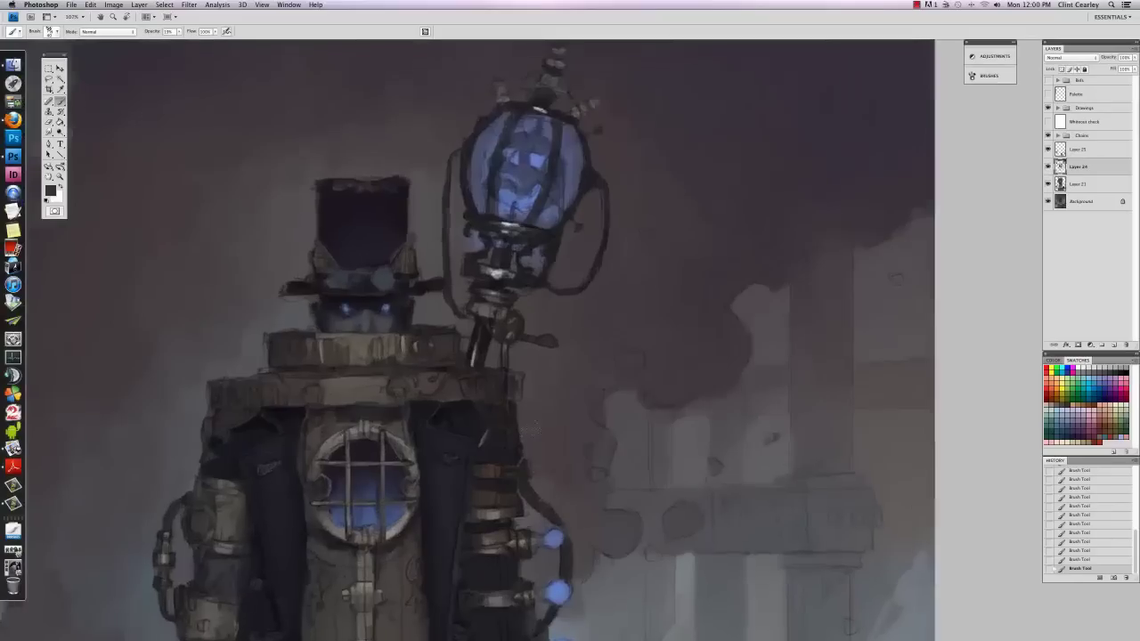
pyautogui.rightClick(528, 367)
pyautogui.moveTo(547, 380); pyautogui.dragTo(542, 380)
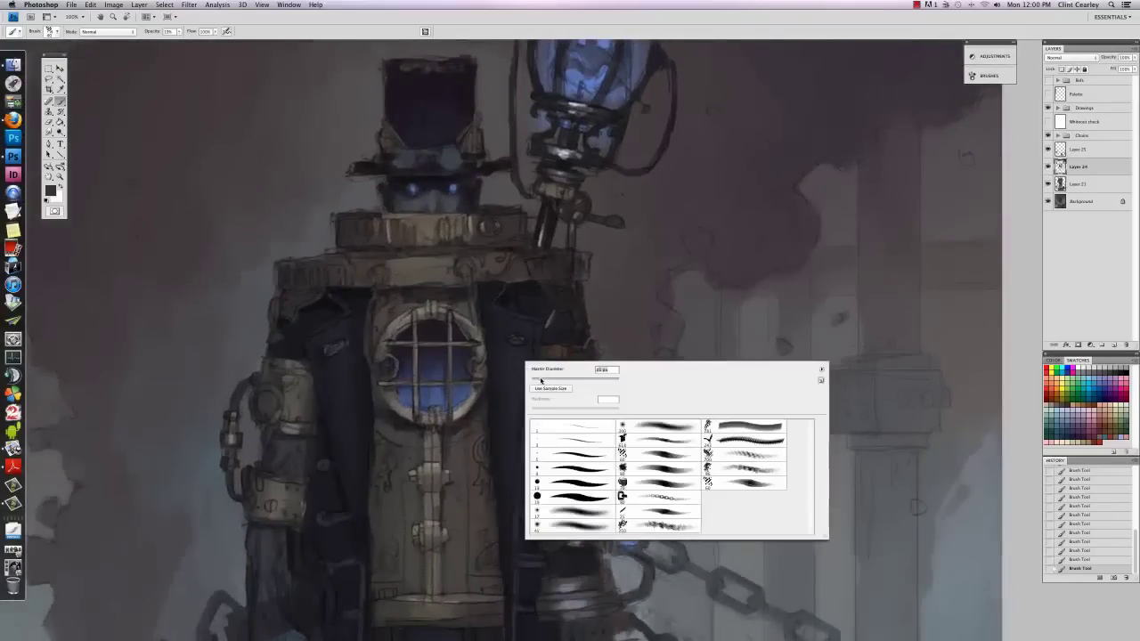
pyautogui.click(497, 242)
pyautogui.moveTo(497, 243); pyautogui.dragTo(511, 330)
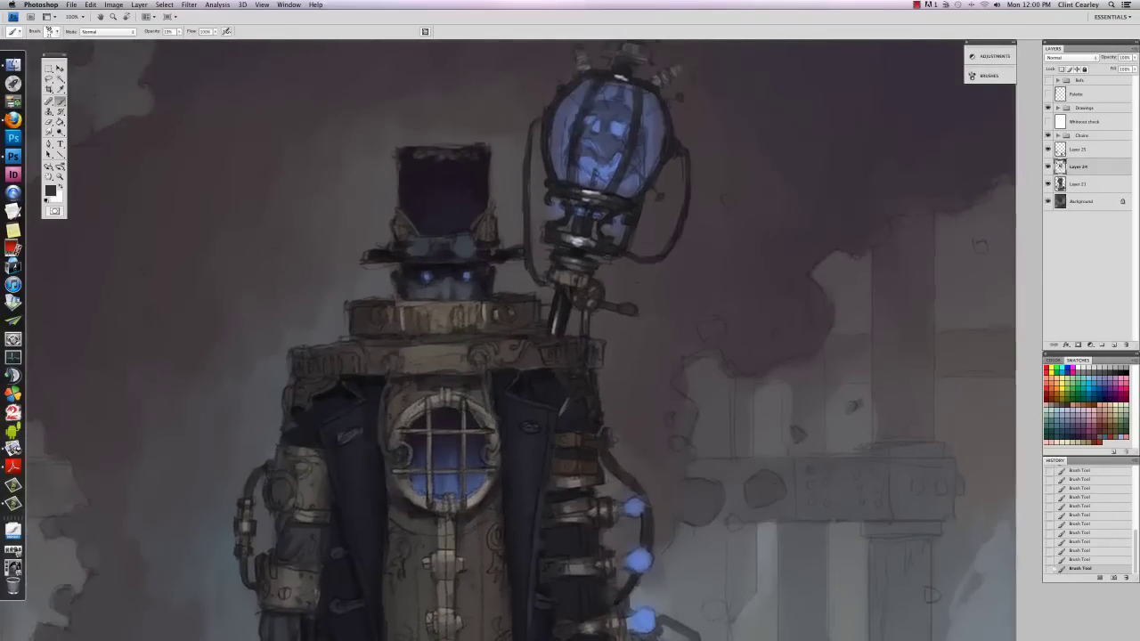
pyautogui.moveTo(488, 253); pyautogui.dragTo(486, 324)
pyautogui.rightClick(481, 314)
pyautogui.press('Return')
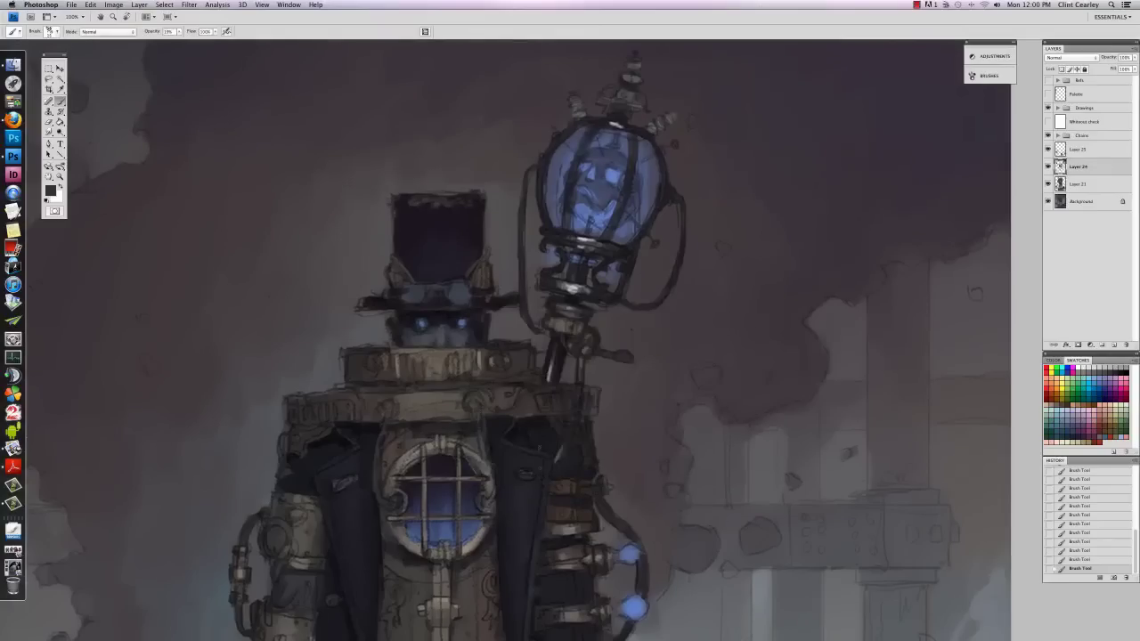
# Step: Show the Palette layer, move its colour strip beside the figure and make Layer 25 active
pyautogui.keyDown('alt'); pyautogui.click(438, 362); pyautogui.keyUp('alt')
pyautogui.click(1048, 94)
pyautogui.moveTo(417, 263); pyautogui.dragTo(659, 253)
pyautogui.click(1082, 94)
pyautogui.press('v')
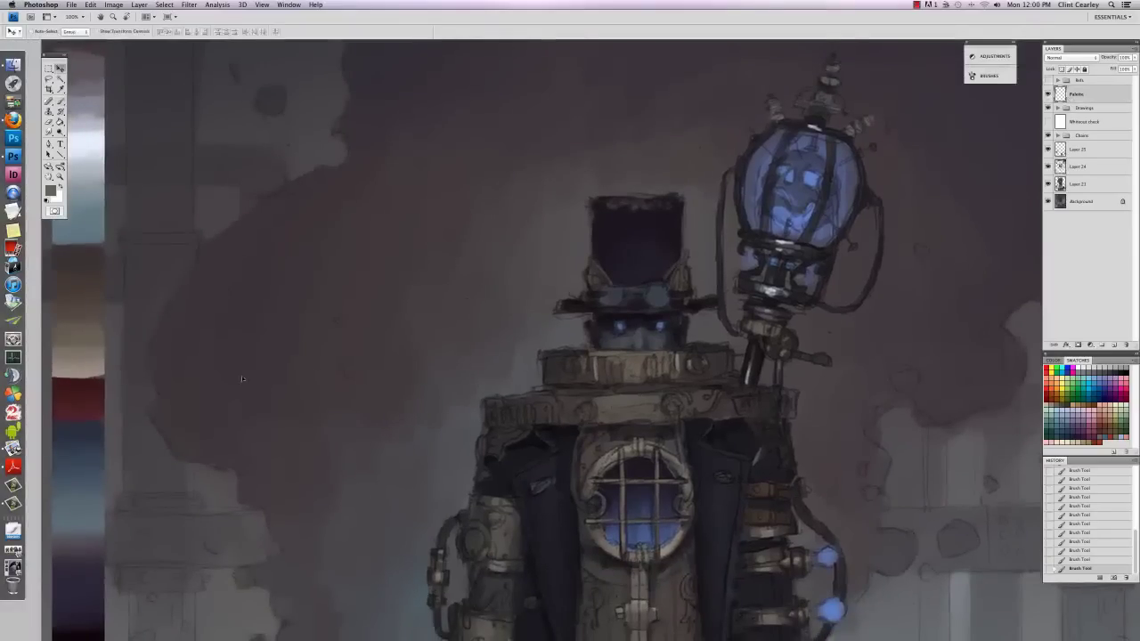
pyautogui.moveTo(238, 410); pyautogui.dragTo(518, 412)
pyautogui.moveTo(519, 410); pyautogui.dragTo(379, 300)
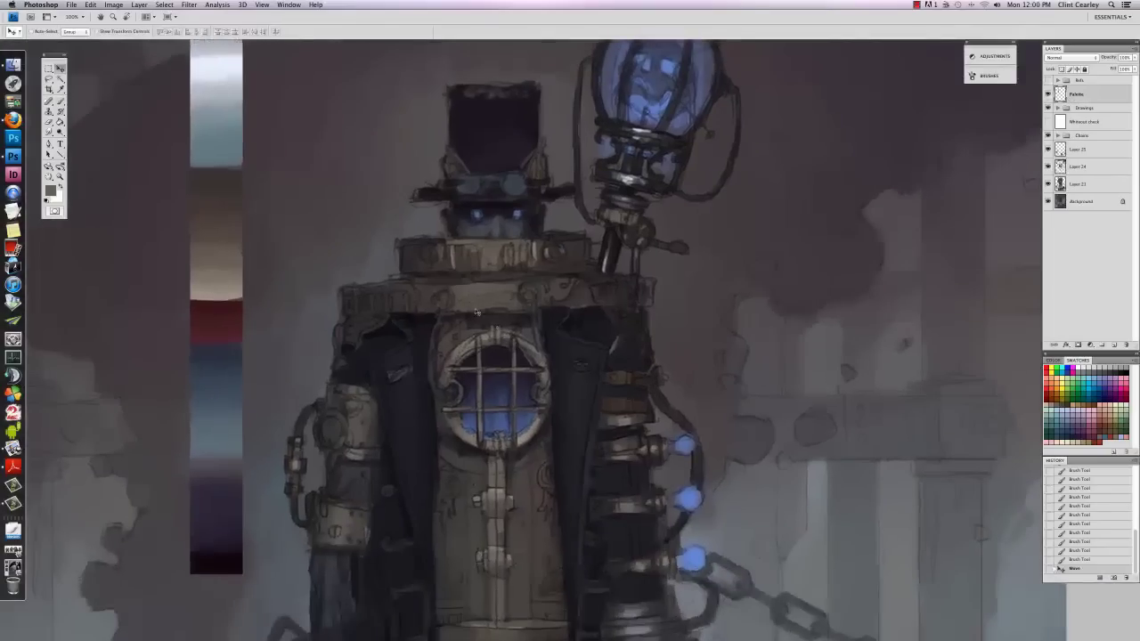
pyautogui.moveTo(390, 241); pyautogui.dragTo(381, 333)
pyautogui.click(1082, 148)
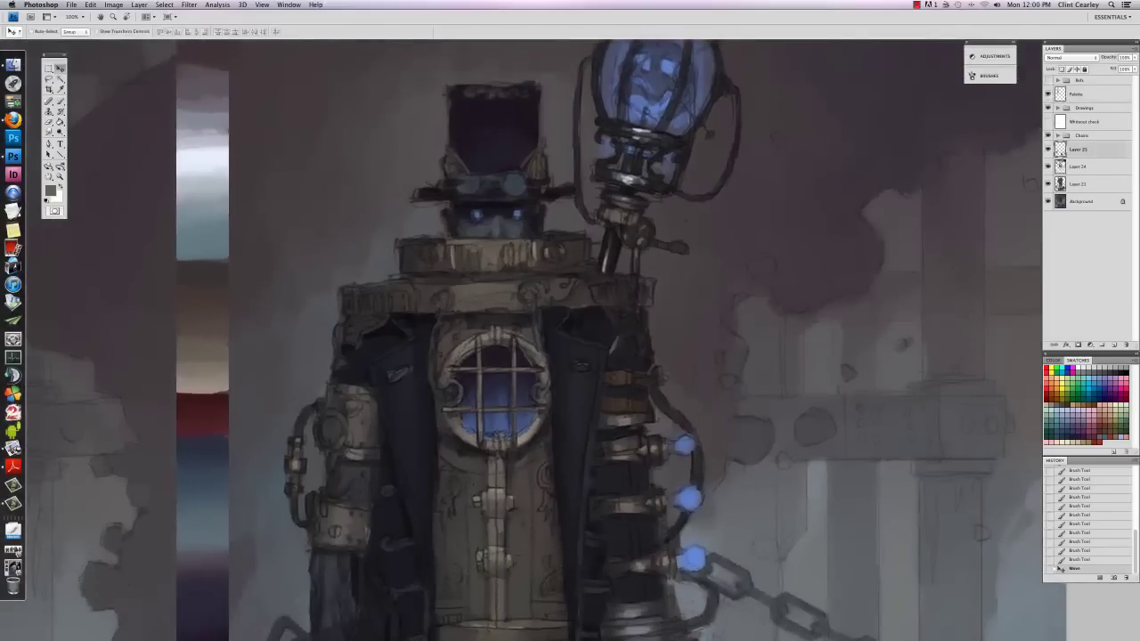
# Step: Sample warm tones from the palette strip, raise the brush opacity and paint details on the figure's metal collar
pyautogui.press('b')
pyautogui.moveTo(530, 261); pyautogui.dragTo(479, 323)
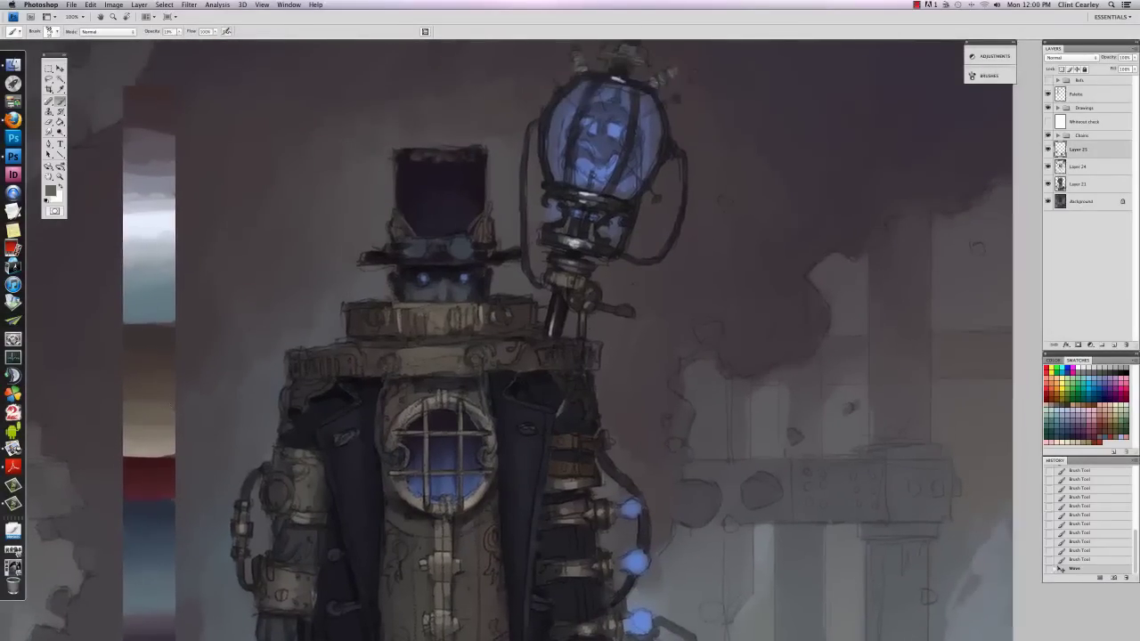
pyautogui.keyDown('alt'); pyautogui.click(149, 451); pyautogui.keyUp('alt')
pyautogui.keyDown('alt'); pyautogui.click(163, 425); pyautogui.keyUp('alt')
pyautogui.moveTo(891, 214); pyautogui.dragTo(877, 250)
pyautogui.moveTo(889, 223); pyautogui.dragTo(878, 248)
pyautogui.moveTo(378, 278); pyautogui.dragTo(386, 294)
pyautogui.rightClick(398, 327)
pyautogui.moveTo(179, 32); pyautogui.dragTo(218, 36)
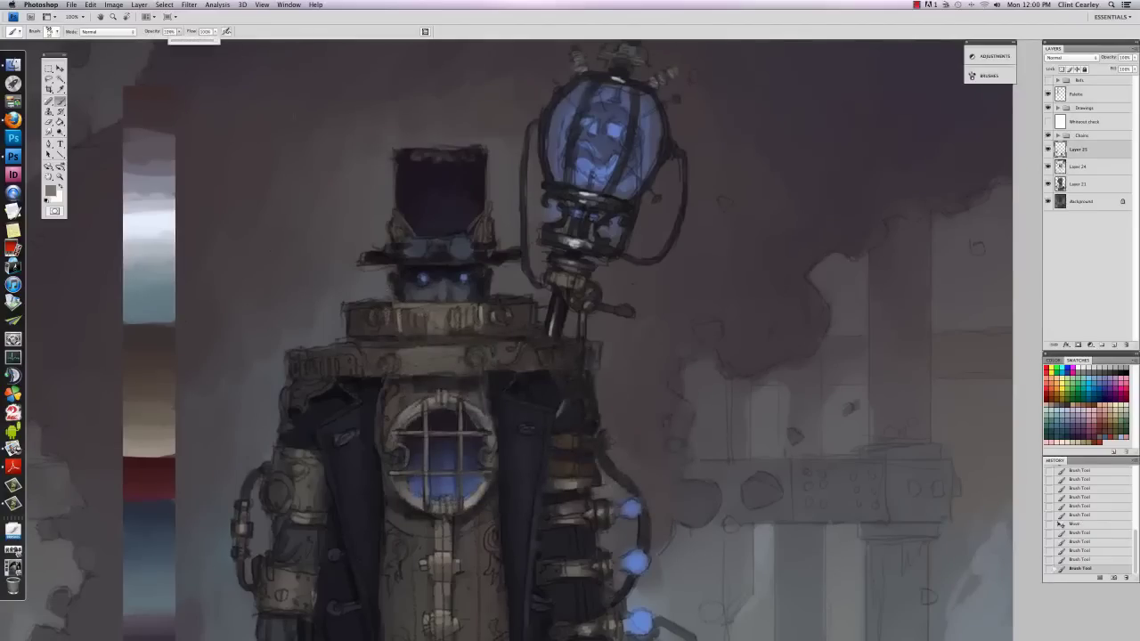
pyautogui.moveTo(398, 326); pyautogui.dragTo(403, 338)
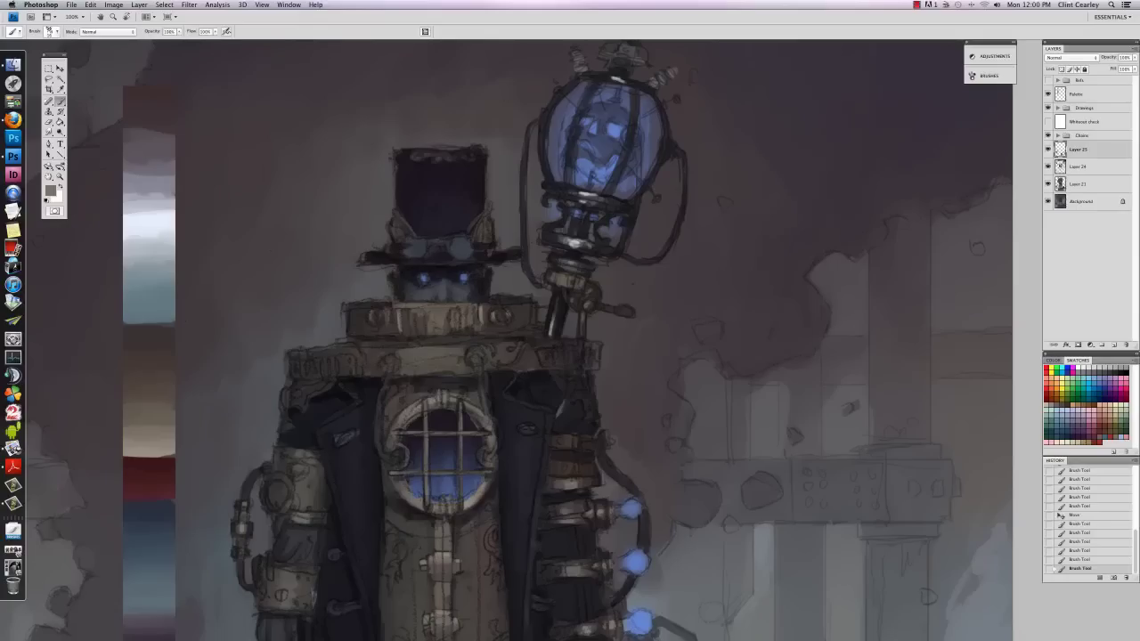
# Step: Sample dark tones from the collar and coat and refine the porthole bars, collar edge and coat shoulder
pyautogui.moveTo(427, 410); pyautogui.dragTo(427, 471)
pyautogui.keyDown('alt'); pyautogui.click(368, 315); pyautogui.keyUp('alt')
pyautogui.moveTo(364, 311); pyautogui.dragTo(360, 324)
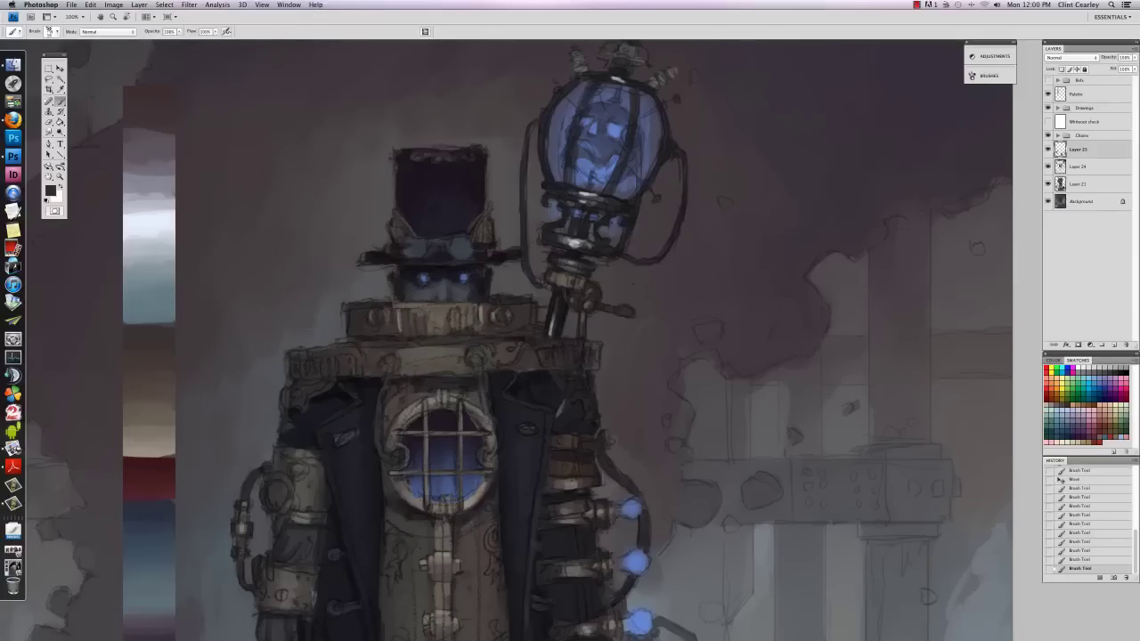
pyautogui.keyDown('alt'); pyautogui.click(329, 431); pyautogui.keyUp('alt')
pyautogui.moveTo(310, 412); pyautogui.dragTo(297, 426)
pyautogui.moveTo(429, 411); pyautogui.dragTo(427, 431)
pyautogui.moveTo(459, 435); pyautogui.dragTo(432, 366)
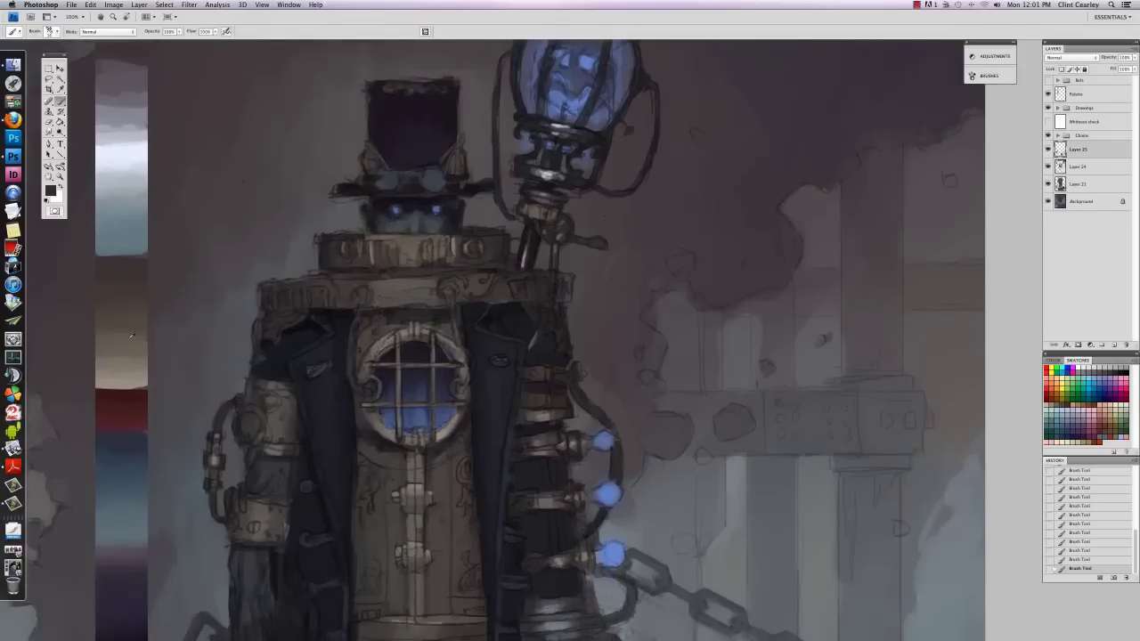
# Step: Sample a light brown from the palette strip, adjust the brush size and paint metal highlights on the shoulder band
pyautogui.keyDown('alt'); pyautogui.click(544, 174); pyautogui.keyUp('alt')
pyautogui.keyDown('alt'); pyautogui.click(120, 361); pyautogui.keyUp('alt')
pyautogui.moveTo(445, 282); pyautogui.dragTo(444, 289)
pyautogui.moveTo(342, 289); pyautogui.dragTo(340, 305)
pyautogui.rightClick(542, 278)
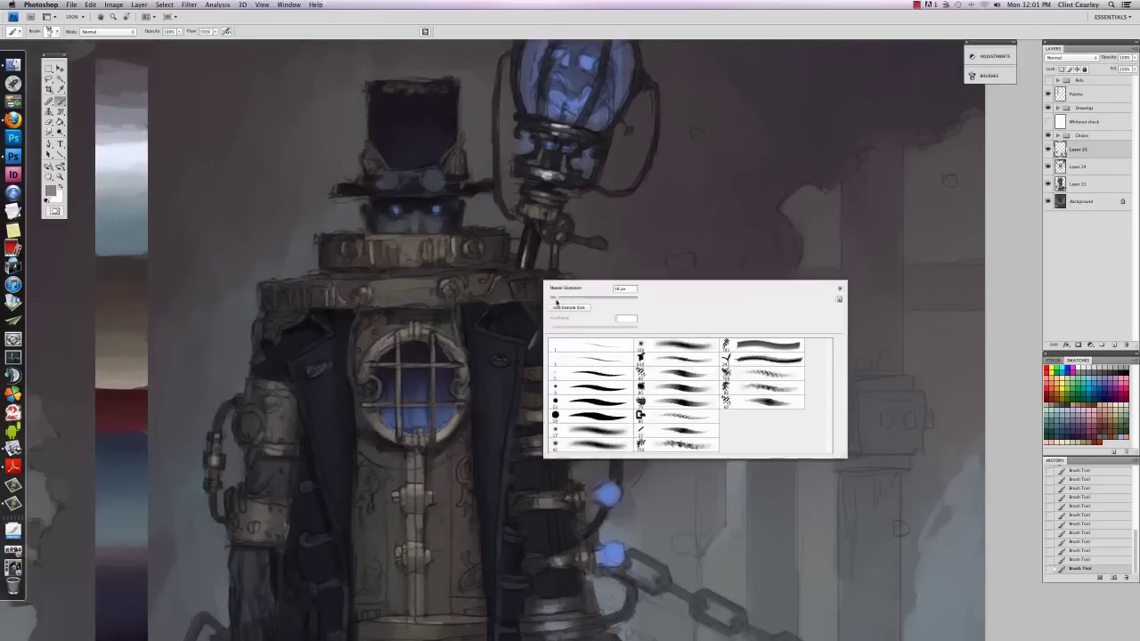
pyautogui.press('Return')
pyautogui.moveTo(402, 281); pyautogui.dragTo(387, 282)
# Step: Reduce the brush diameter and paint fine light marks on the upper collar beneath the face
pyautogui.rightClick(397, 294)
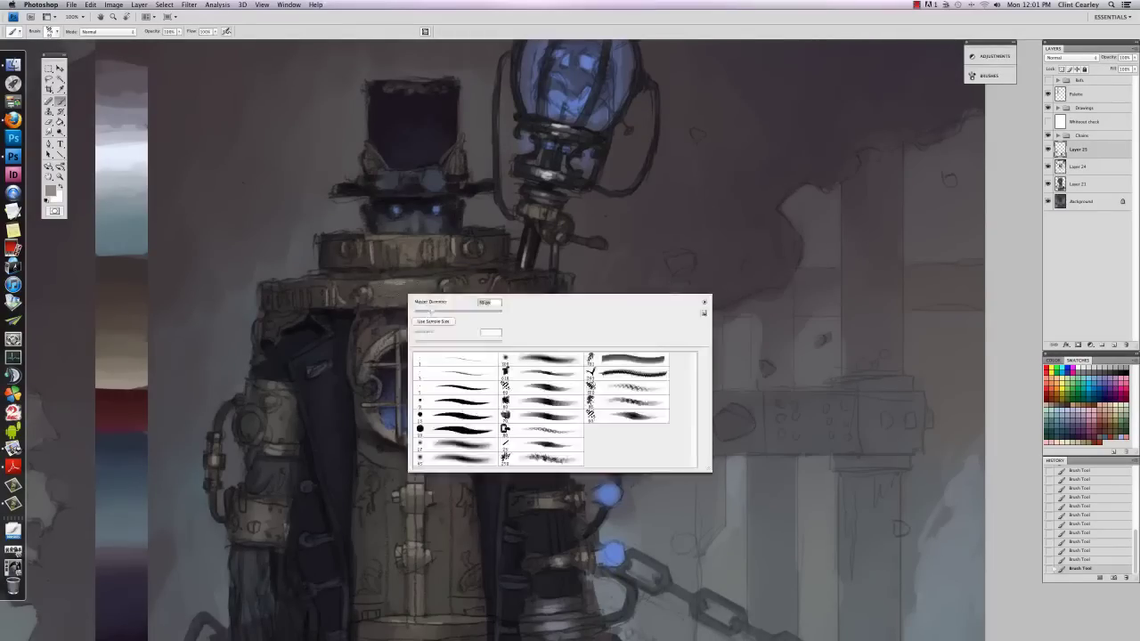
pyautogui.rightClick(419, 292)
pyautogui.rightClick(416, 253)
pyautogui.click(431, 274)
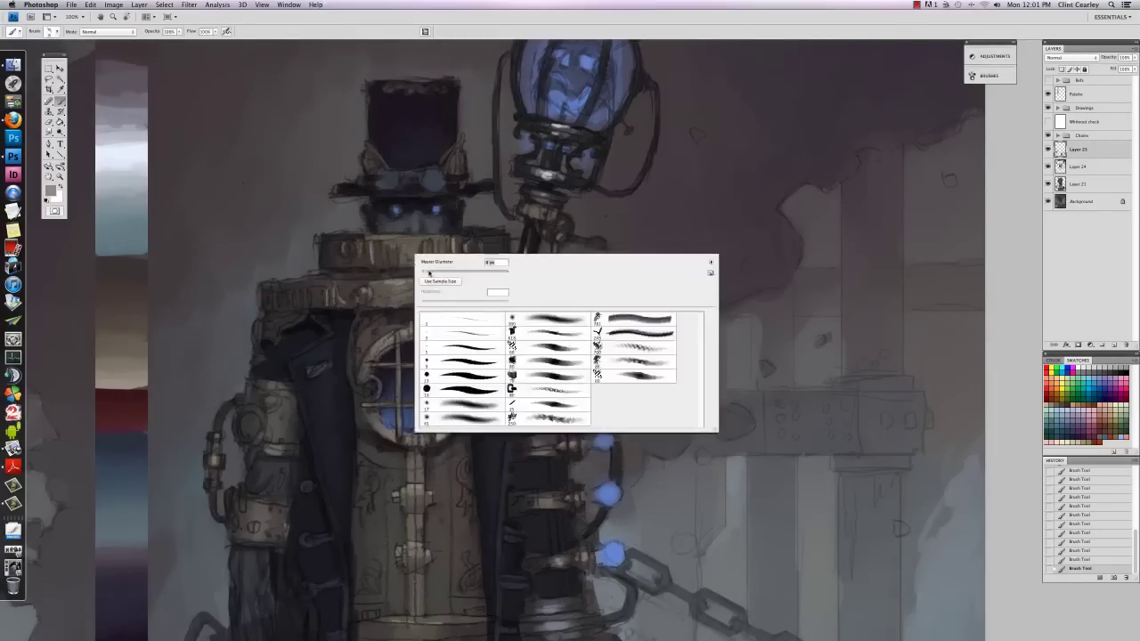
pyautogui.press('Return')
pyautogui.moveTo(394, 246); pyautogui.dragTo(394, 264)
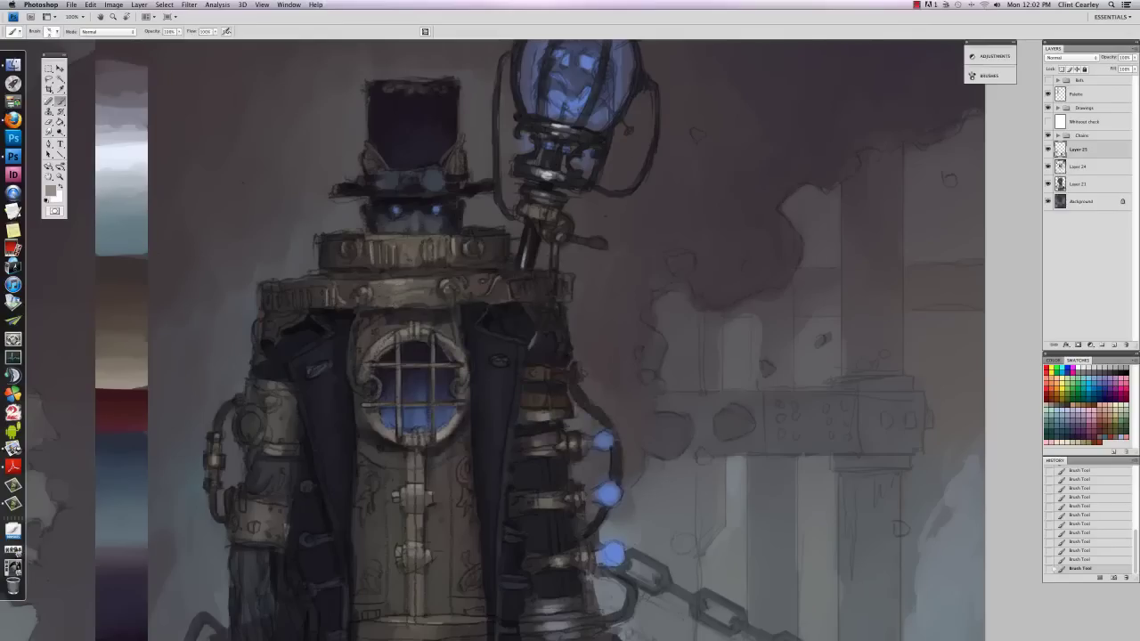
# Step: Touch up the shoulder band beneath the lantern, readjust the brush, resample the band's tone and undo the last stroke
pyautogui.moveTo(502, 299); pyautogui.dragTo(491, 285)
pyautogui.rightClick(492, 285)
pyautogui.click(593, 401)
pyautogui.keyDown('alt'); pyautogui.click(481, 290); pyautogui.keyUp('alt')
pyautogui.press('super+z')
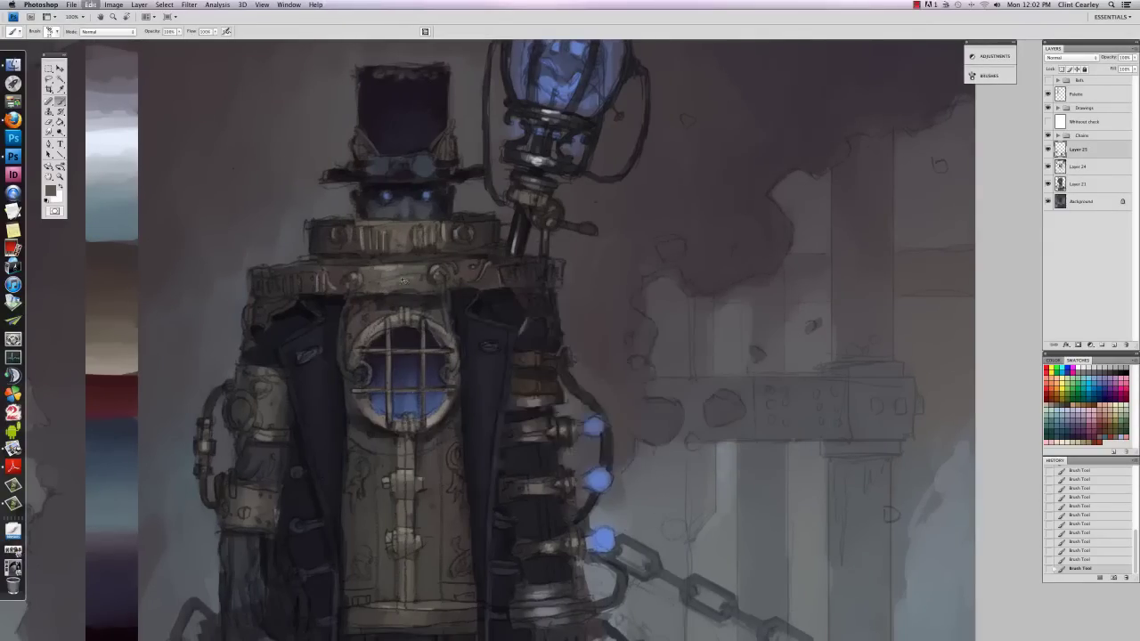
# Step: Sample blue from the porthole, resize the brush and paint blue reflected light on the shoulder band beneath the lantern
pyautogui.keyDown('alt'); pyautogui.click(412, 403); pyautogui.keyUp('alt')
pyautogui.rightClick(497, 287)
pyautogui.click(504, 310)
pyautogui.press('Return')
pyautogui.moveTo(527, 319); pyautogui.dragTo(521, 334)
pyautogui.moveTo(524, 268)
pyautogui.mouseDown()
pyautogui.moveTo(526, 280)
pyautogui.moveTo(561, 282)
pyautogui.mouseUp()
pyautogui.keyDown('alt'); pyautogui.click(545, 303); pyautogui.keyUp('alt')
pyautogui.moveTo(473, 402); pyautogui.dragTo(447, 334)
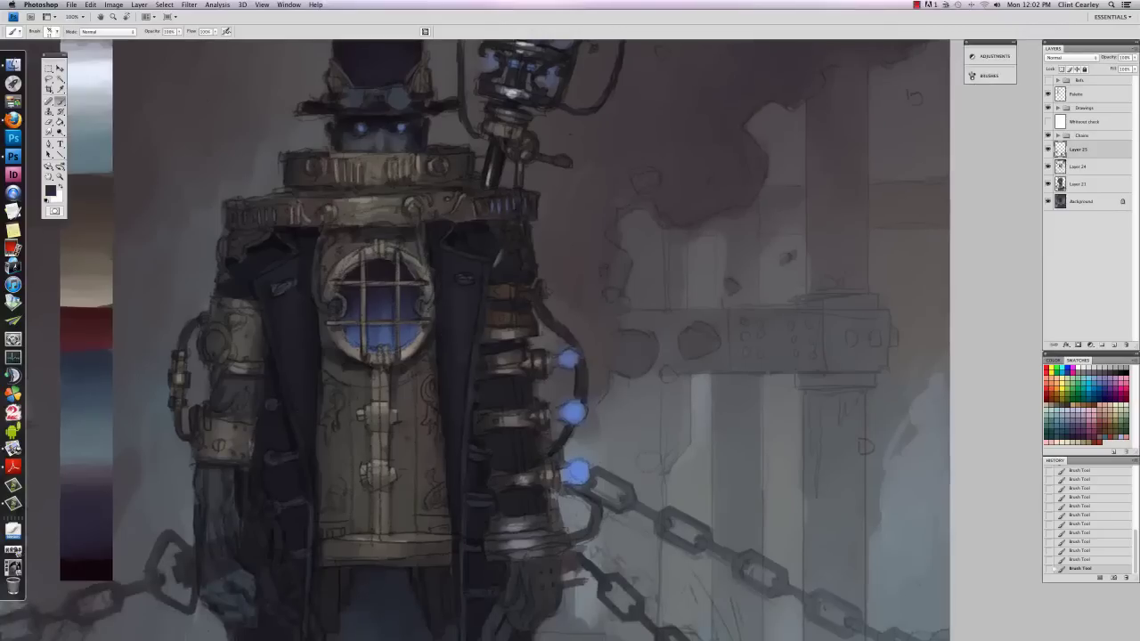
# Step: Sample a grey tone and paint the two looping tubes that run from the shoulder band to the porthole ring
pyautogui.keyDown('alt'); pyautogui.click(520, 264); pyautogui.keyUp('alt')
pyautogui.moveTo(509, 294); pyautogui.dragTo(519, 374)
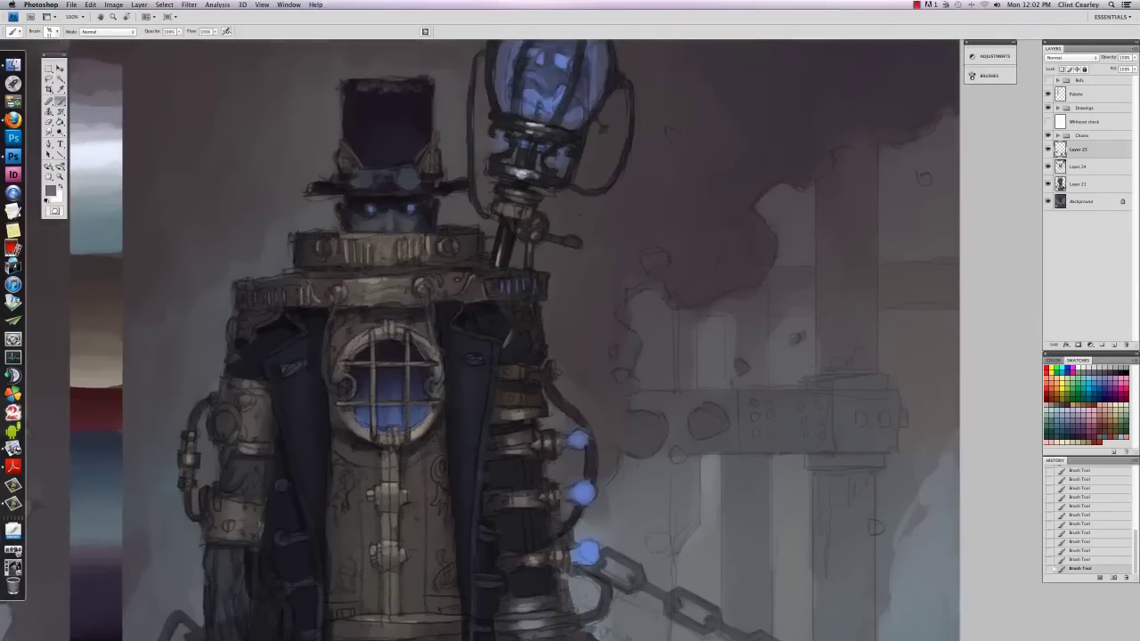
pyautogui.moveTo(337, 305); pyautogui.dragTo(333, 325)
pyautogui.moveTo(328, 384); pyautogui.dragTo(338, 391)
pyautogui.moveTo(324, 342); pyautogui.dragTo(326, 383)
pyautogui.moveTo(332, 316); pyautogui.dragTo(324, 342)
pyautogui.moveTo(430, 305); pyautogui.dragTo(429, 319)
pyautogui.moveTo(437, 344)
pyautogui.mouseDown()
pyautogui.moveTo(448, 364)
pyautogui.moveTo(434, 392)
pyautogui.mouseUp()
pyautogui.moveTo(342, 386); pyautogui.dragTo(338, 396)
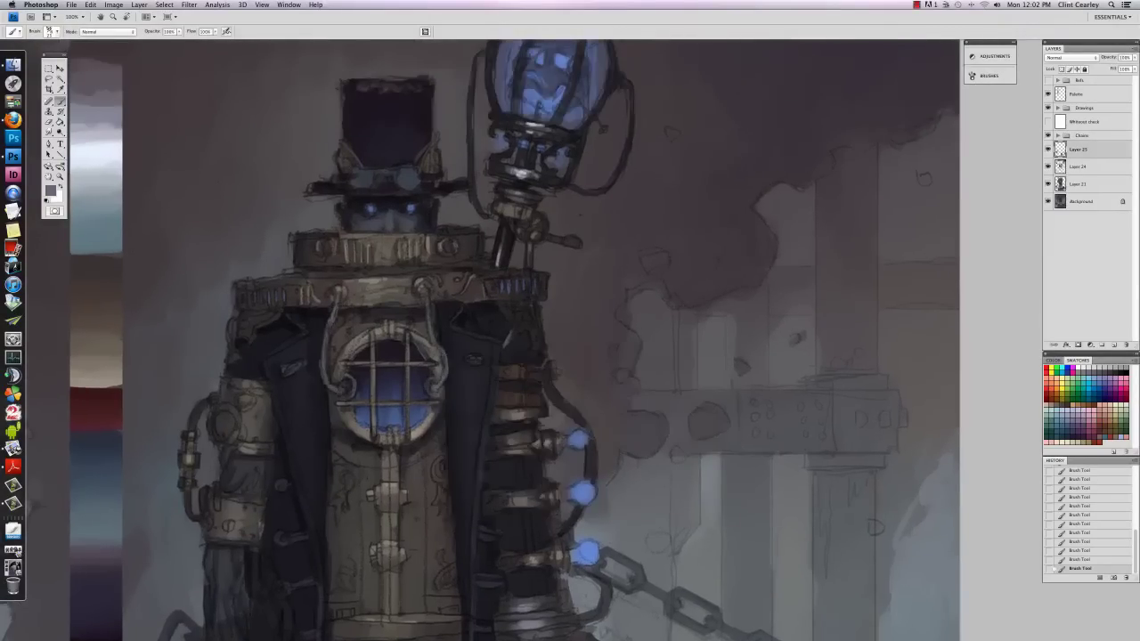
# Step: Sample blue and dark tones from the face, adjust the brush size and darken the round bolts on the upper collar
pyautogui.press('super+minus')
pyautogui.press('super+minus')
pyautogui.press('super+equal')
pyautogui.press('super+equal')
pyautogui.moveTo(447, 180); pyautogui.dragTo(495, 240)
pyautogui.keyDown('alt'); pyautogui.click(445, 266); pyautogui.keyUp('alt')
pyautogui.rightClick(437, 308)
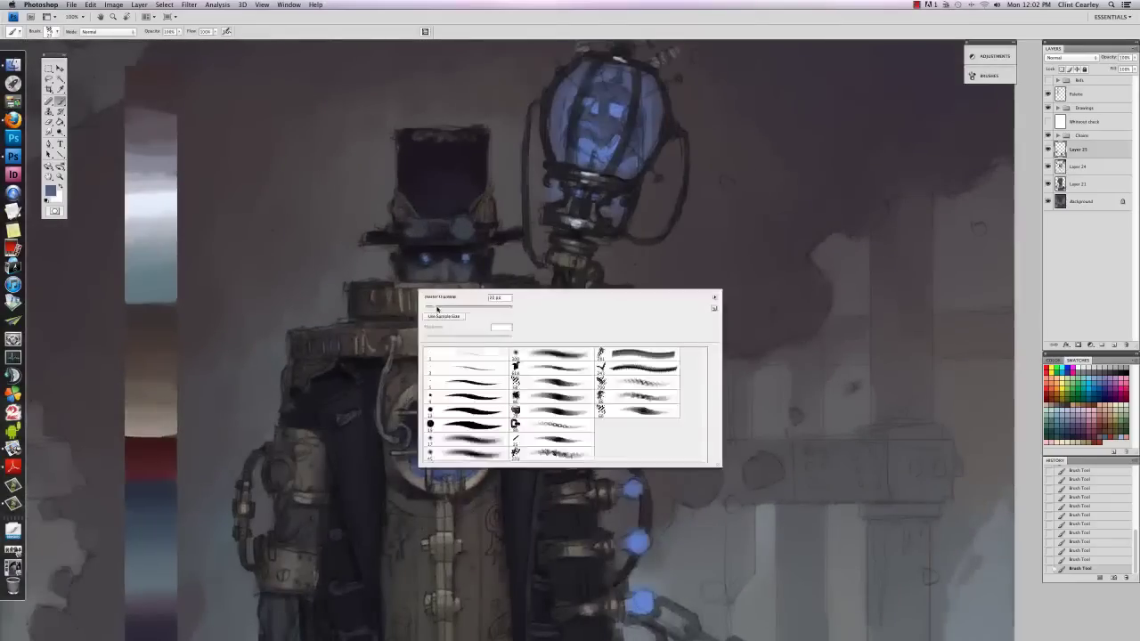
pyautogui.click(379, 296)
pyautogui.moveTo(569, 516)
pyautogui.mouseDown()
pyautogui.moveTo(544, 443)
pyautogui.moveTo(544, 534)
pyautogui.mouseUp()
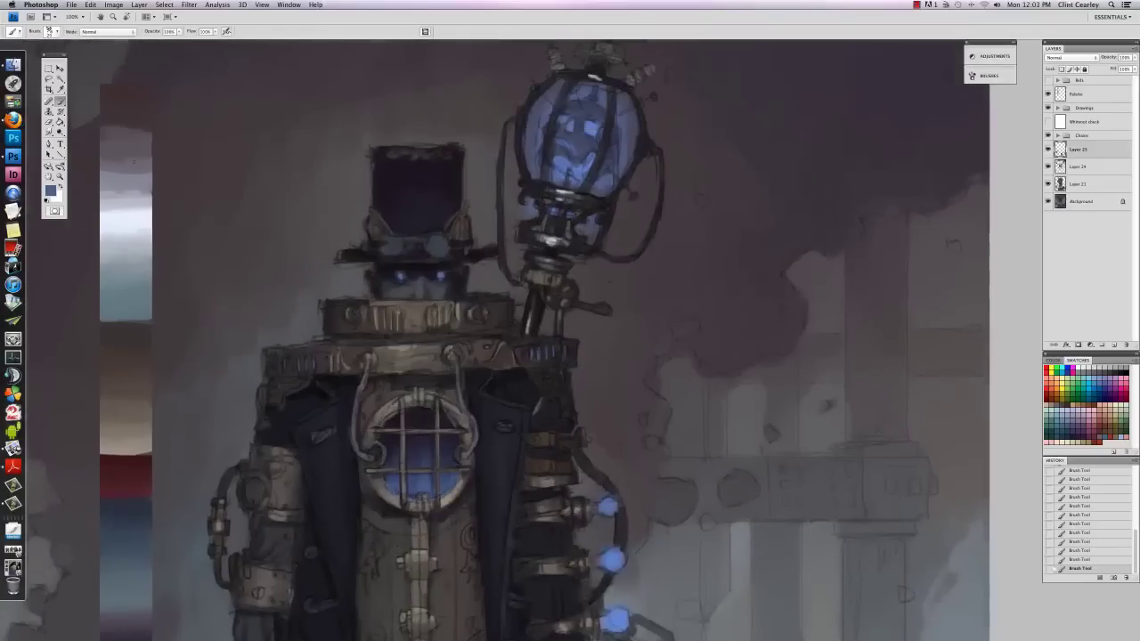
pyautogui.keyDown('alt'); pyautogui.click(465, 287); pyautogui.keyUp('alt')
pyautogui.moveTo(476, 308); pyautogui.dragTo(483, 313)
pyautogui.rightClick(488, 366)
pyautogui.click(470, 356)
pyautogui.moveTo(593, 497); pyautogui.dragTo(539, 335)
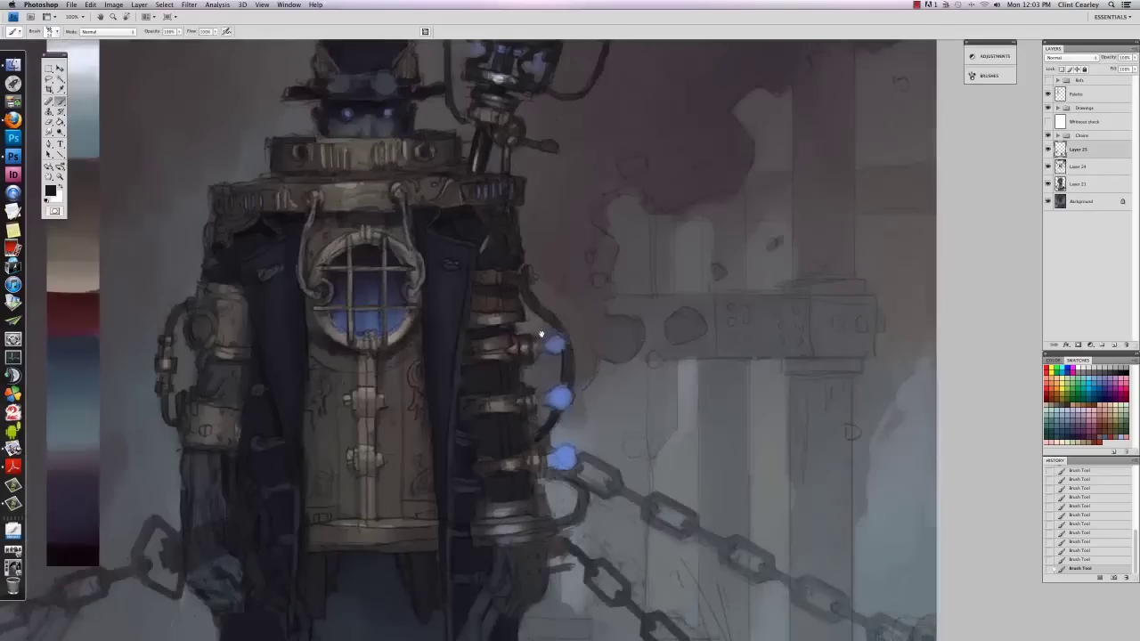
# Step: Resize the brush, resample greys and light browns and touch up the metal of the shoulder band
pyautogui.keyDown('alt'); pyautogui.click(532, 343); pyautogui.keyUp('alt')
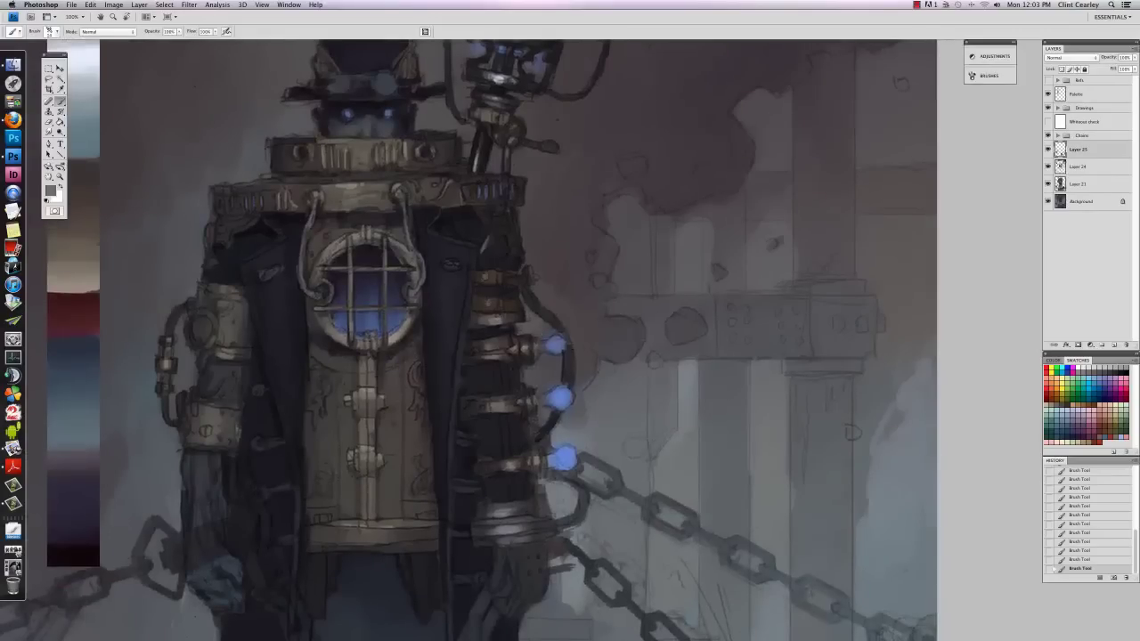
pyautogui.rightClick(486, 277)
pyautogui.click(544, 410)
pyautogui.keyDown('alt'); pyautogui.click(351, 190); pyautogui.keyUp('alt')
pyautogui.scroll(3, 525, 278)
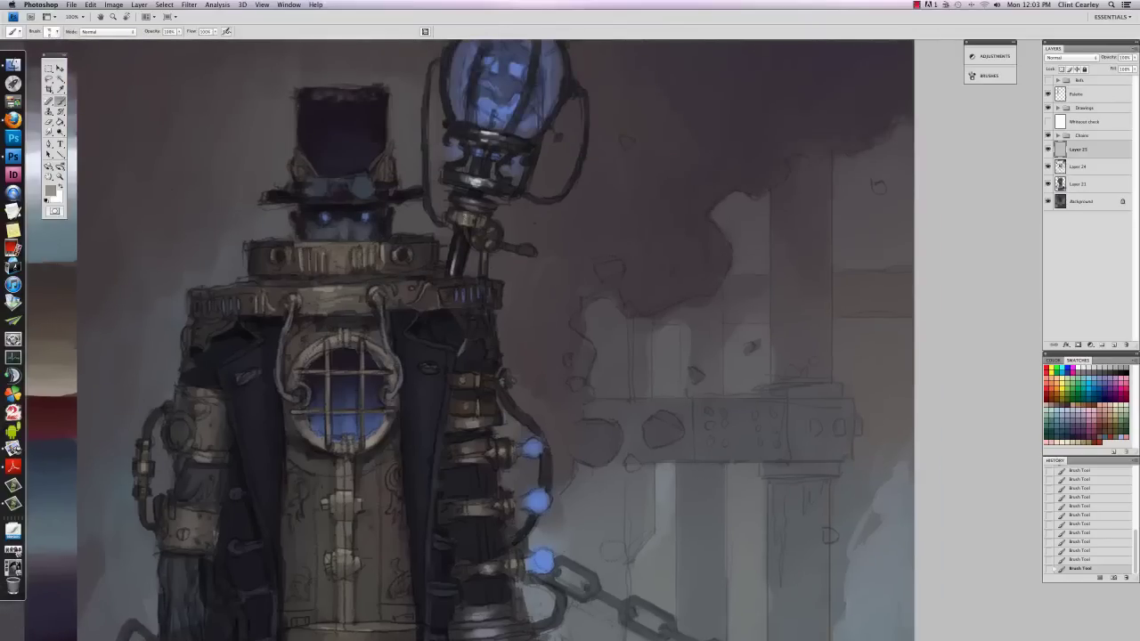
pyautogui.moveTo(422, 403); pyautogui.dragTo(469, 457)
pyautogui.keyDown('alt'); pyautogui.click(103, 402); pyautogui.keyUp('alt')
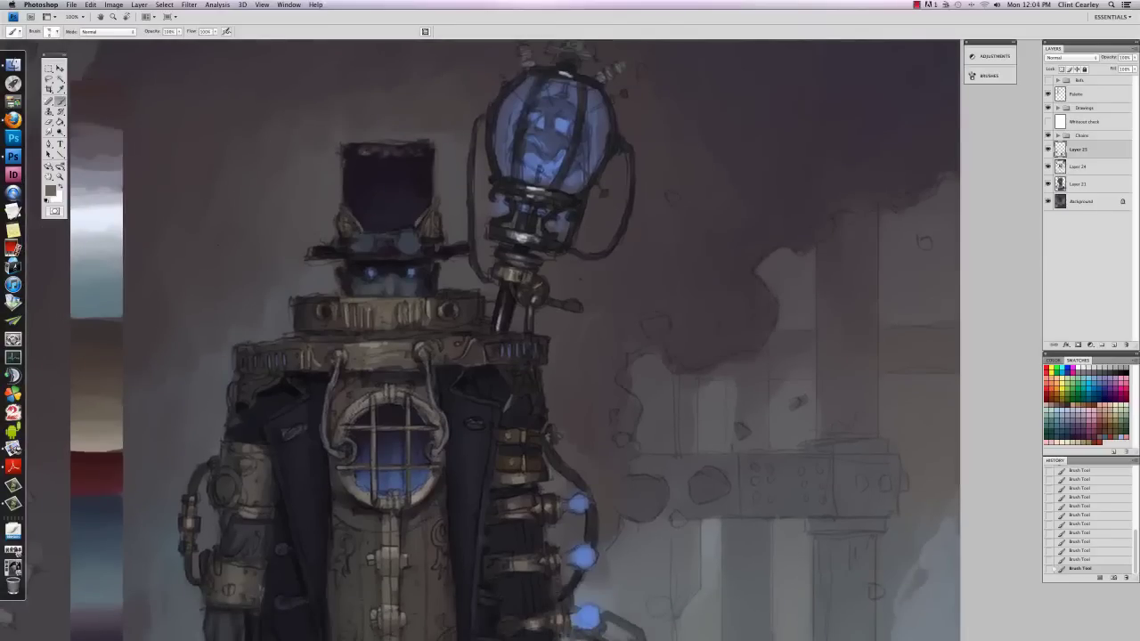
# Step: Change the brush and paint light scroll ornaments on the vest panel beside the coat lapel
pyautogui.press('super+minus')
pyautogui.press('super+minus')
pyautogui.press('super+minus')
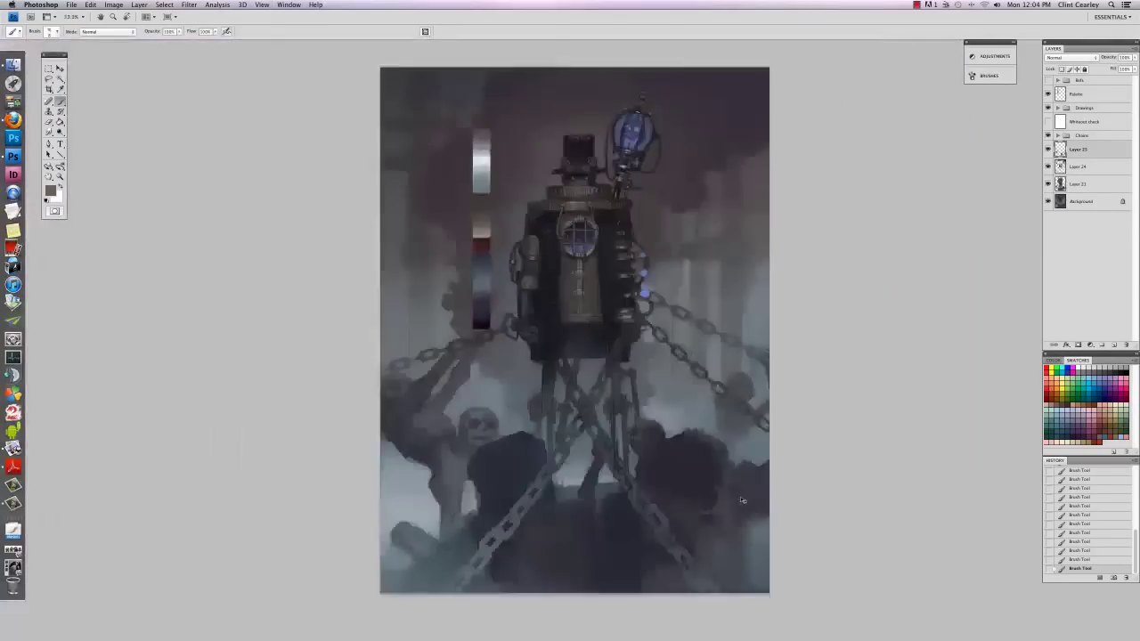
pyautogui.press('super+plus')
pyautogui.press('super+plus')
pyautogui.moveTo(743, 252); pyautogui.dragTo(589, 368)
pyautogui.press('super+plus')
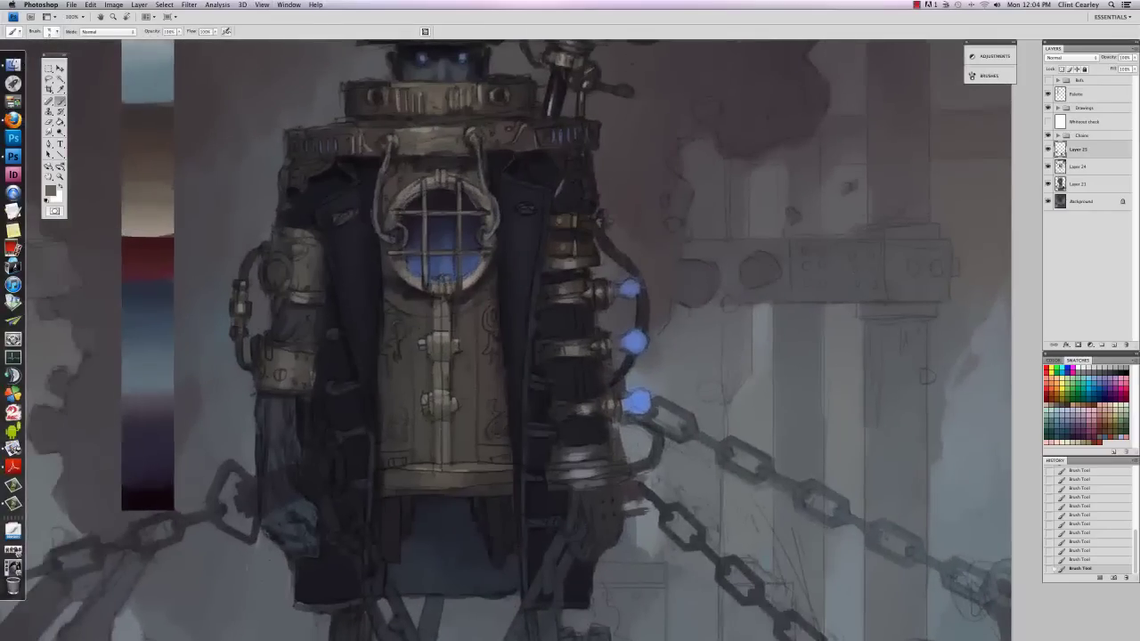
pyautogui.rightClick(489, 322)
pyautogui.doubleClick(532, 423)
pyautogui.moveTo(493, 342); pyautogui.dragTo(496, 353)
pyautogui.moveTo(504, 413); pyautogui.dragTo(492, 427)
# Step: Sample a near-black tone, reduce the brush diameter and draw thin dark vertical seams down both vest panels
pyautogui.keyDown('alt'); pyautogui.click(417, 163); pyautogui.keyUp('alt')
pyautogui.rightClick(460, 338)
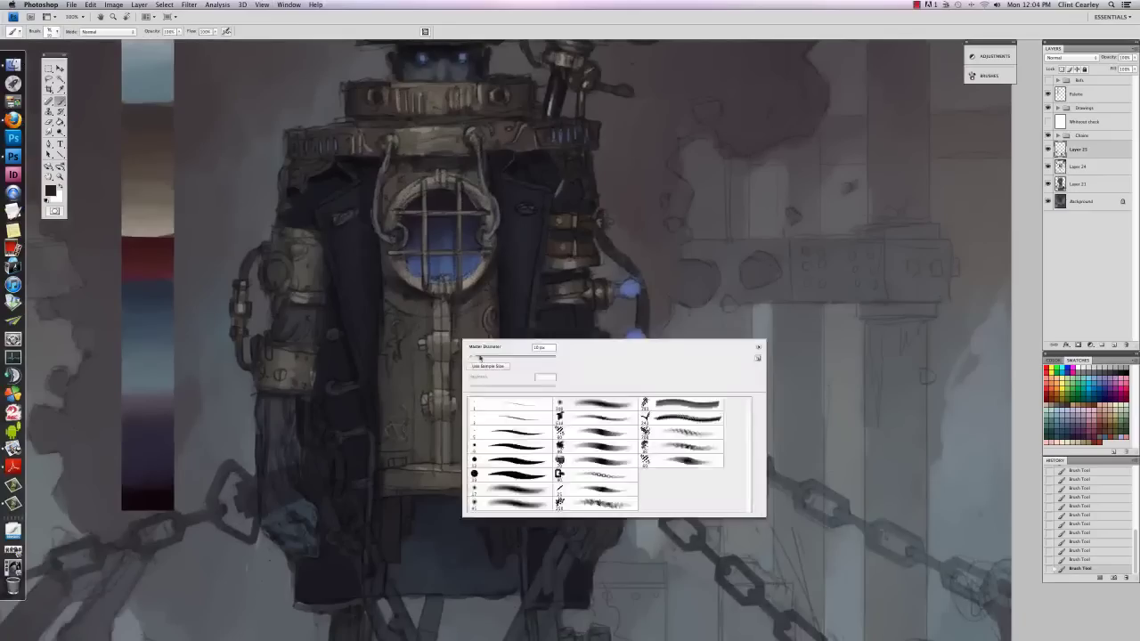
pyautogui.moveTo(479, 359); pyautogui.dragTo(472, 359)
pyautogui.moveTo(406, 346); pyautogui.dragTo(407, 419)
pyautogui.moveTo(477, 433); pyautogui.dragTo(478, 357)
# Step: Sample the vest's tones, adjust the brush and dot small rivets along the vest panels
pyautogui.keyDown('alt'); pyautogui.click(478, 356); pyautogui.keyUp('alt')
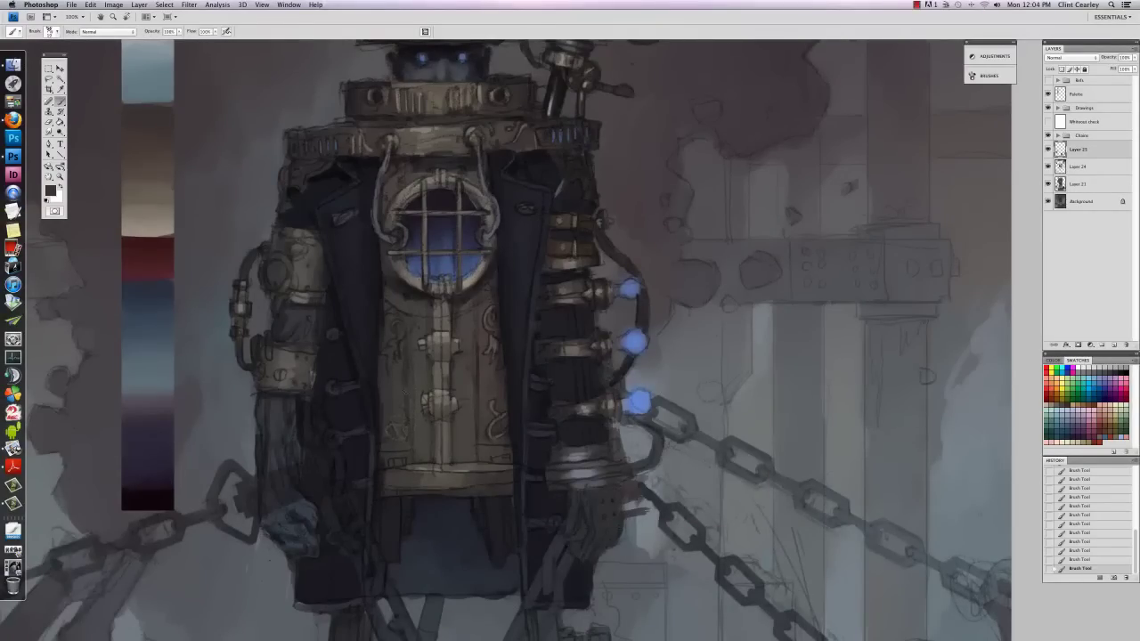
pyautogui.moveTo(478, 355)
pyautogui.mouseDown()
pyautogui.moveTo(478, 326)
pyautogui.moveTo(502, 359)
pyautogui.mouseUp()
pyautogui.rightClick(487, 336)
pyautogui.keyDown('alt'); pyautogui.click(481, 358); pyautogui.keyUp('alt')
pyautogui.click(466, 448)
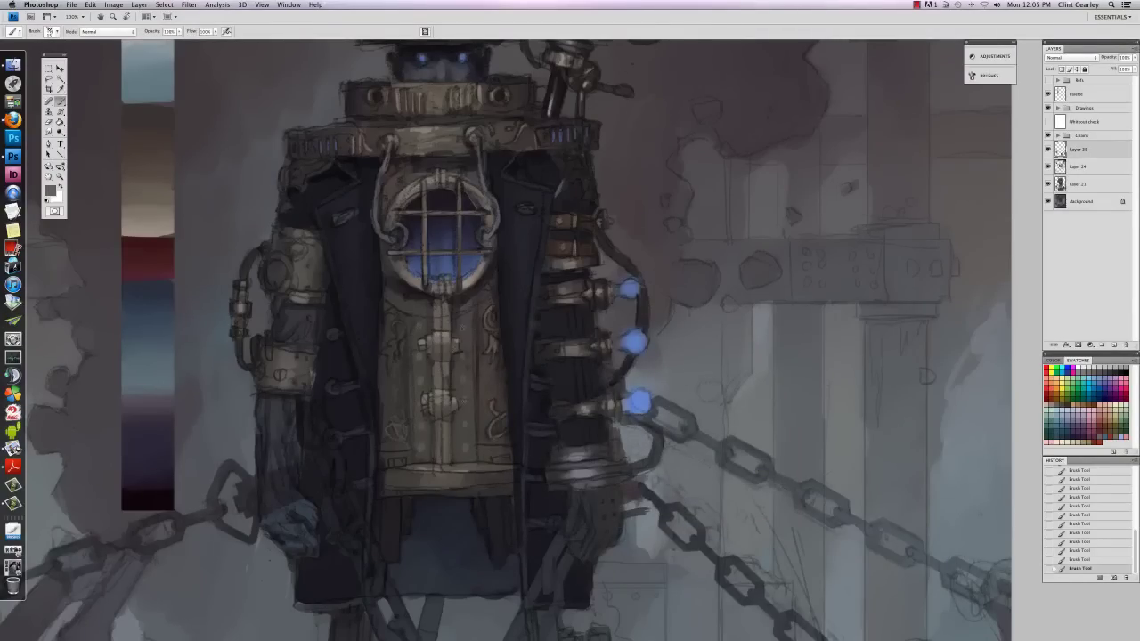
# Step: Sample the dark tone beneath the porthole, resize the brush and refine the shadows around the vest's central strap and rivets
pyautogui.press('super+minus')
pyautogui.press('super+minus')
pyautogui.press('super+plus')
pyautogui.press('super+plus')
pyautogui.keyDown('alt'); pyautogui.click(442, 307); pyautogui.keyUp('alt')
pyautogui.rightClick(443, 307)
pyautogui.moveTo(455, 329); pyautogui.dragTo(458, 329)
pyautogui.press('Return')
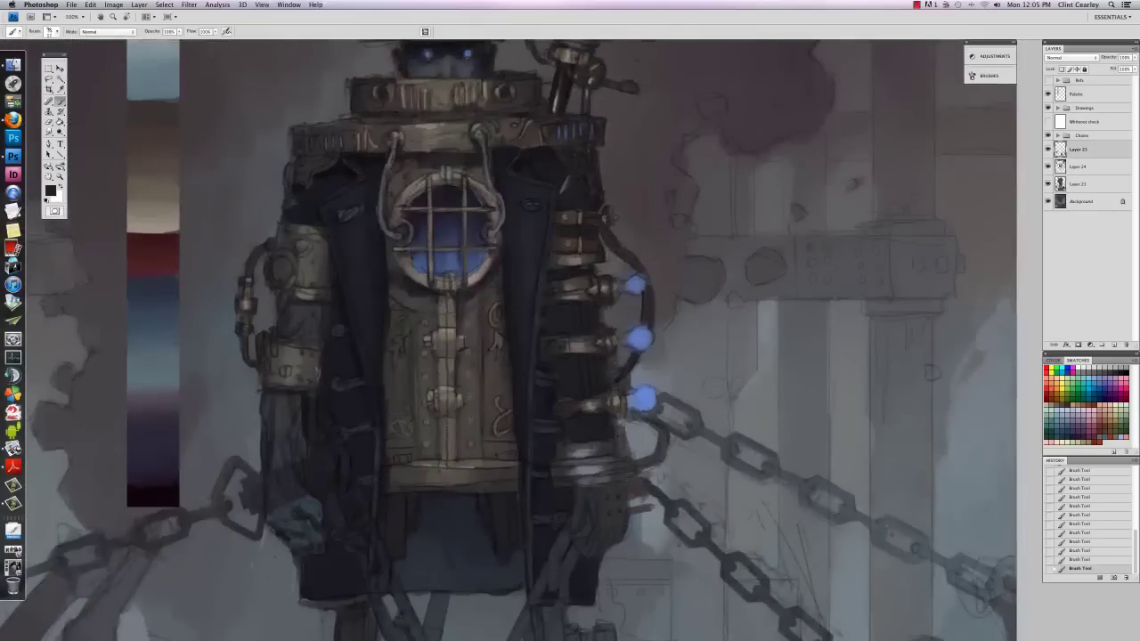
# Step: Sample dark tones from the mechanical arm, adjust the brush and paint buckle details on its metal bands
pyautogui.moveTo(598, 267); pyautogui.dragTo(583, 290)
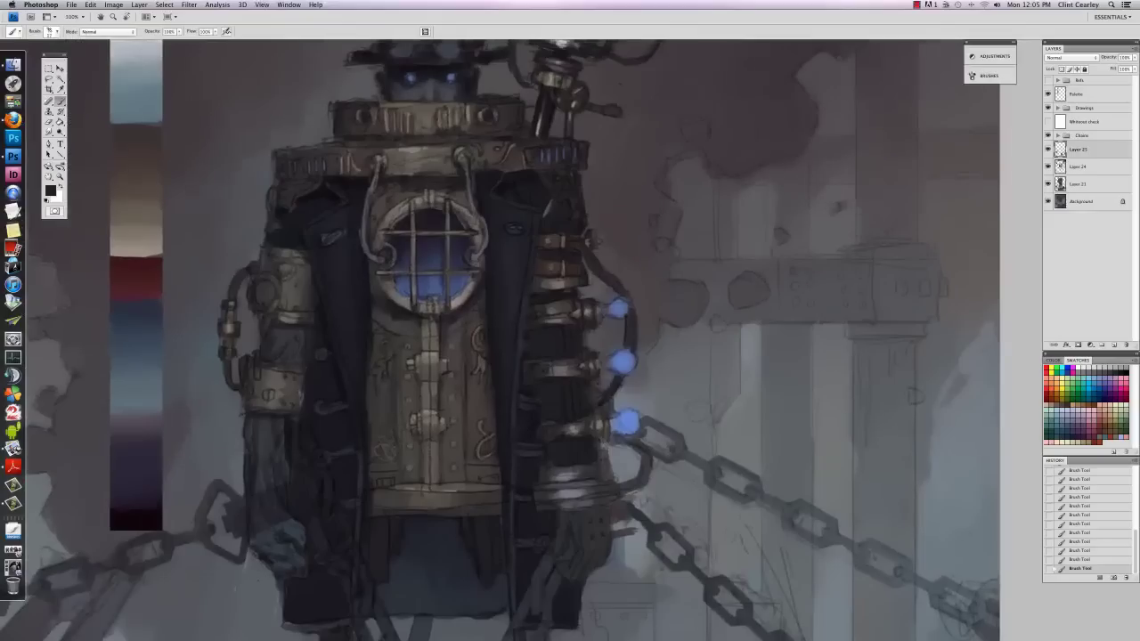
pyautogui.keyDown('alt'); pyautogui.click(581, 287); pyautogui.keyUp('alt')
pyautogui.rightClick(586, 286)
pyautogui.press('Return')
pyautogui.moveTo(542, 361); pyautogui.dragTo(554, 360)
pyautogui.moveTo(561, 422); pyautogui.dragTo(561, 437)
pyautogui.keyDown('alt'); pyautogui.click(564, 433); pyautogui.keyUp('alt')
pyautogui.moveTo(459, 400); pyautogui.dragTo(501, 356)
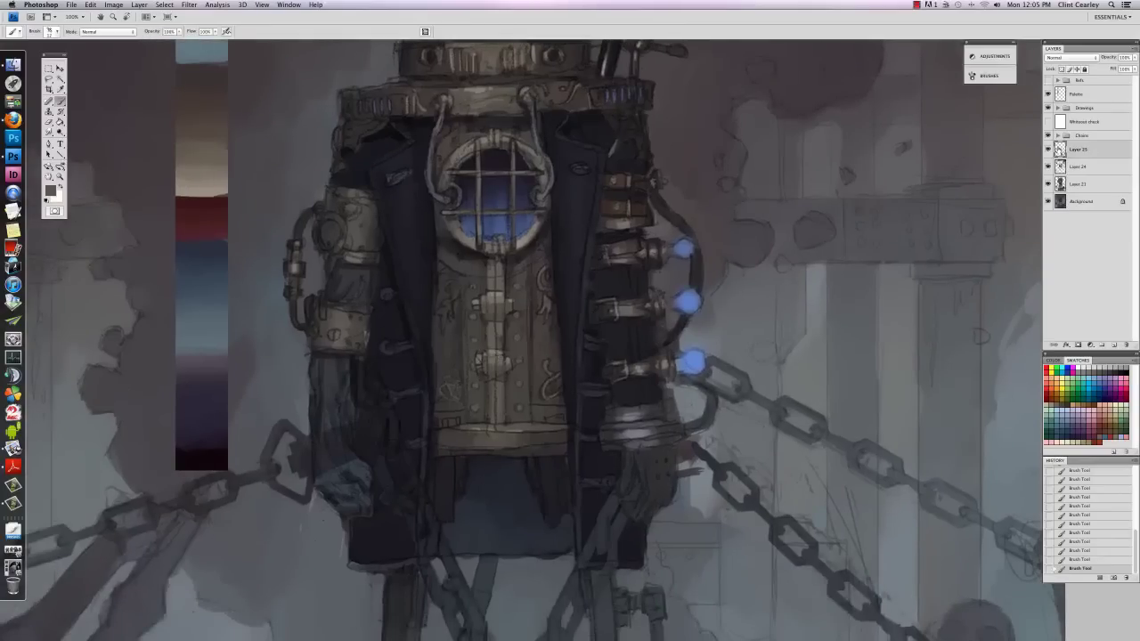
# Step: Hide the Chains group and the Left chain, Right chain, Mid chain left side and Bottom chains layers in the Drawings group
pyautogui.click(1049, 136)
pyautogui.moveTo(475, 438); pyautogui.dragTo(422, 453)
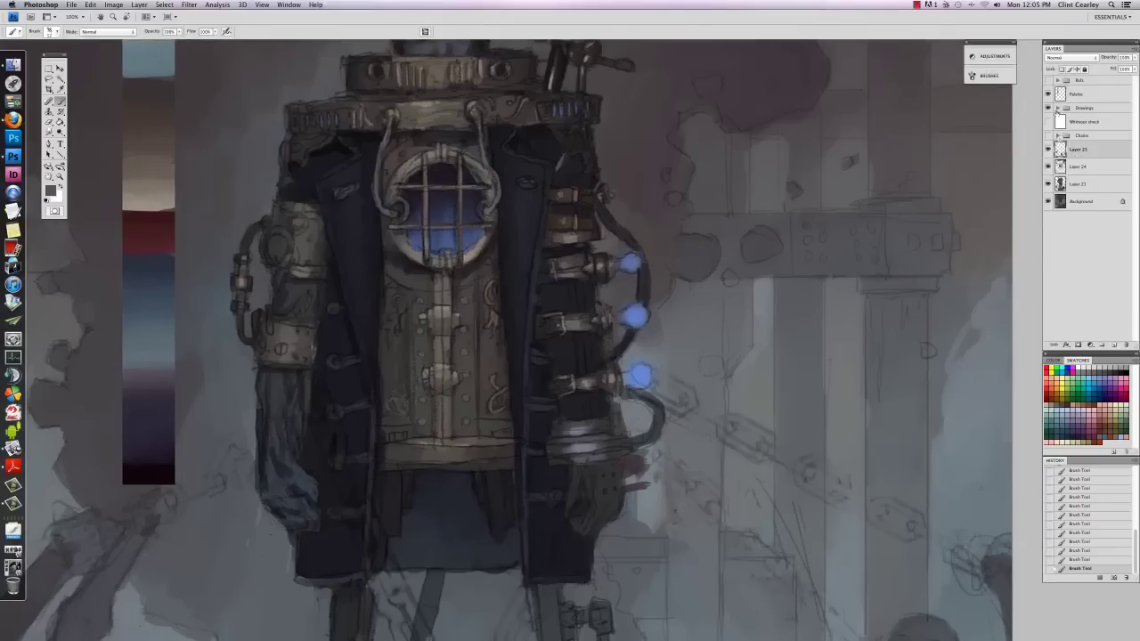
pyautogui.click(1057, 108)
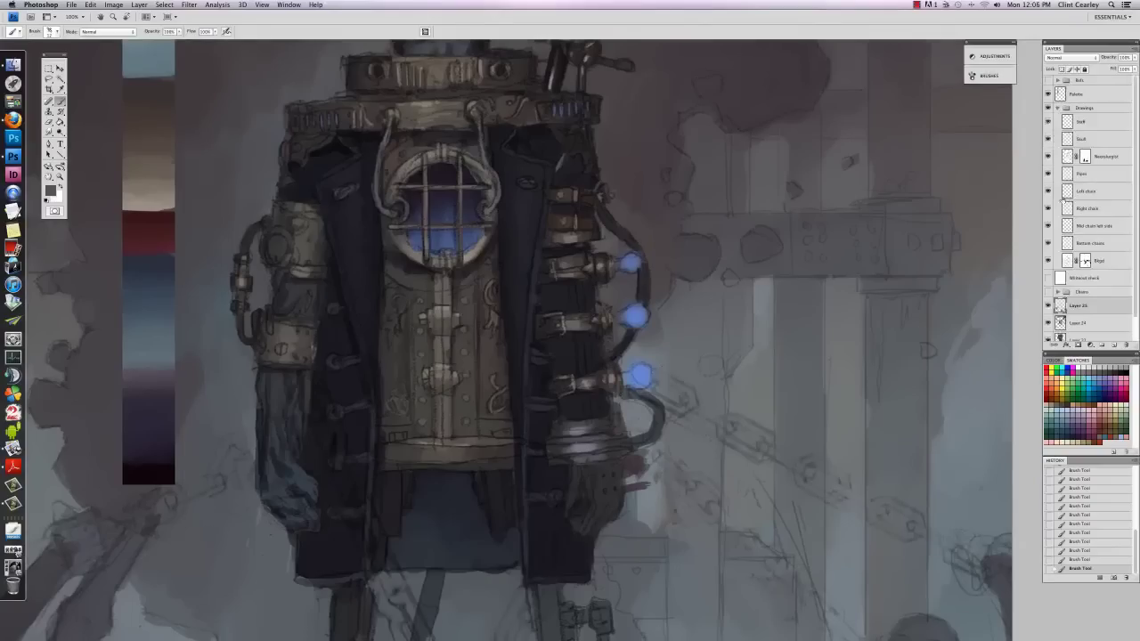
pyautogui.click(1048, 191)
pyautogui.click(1048, 208)
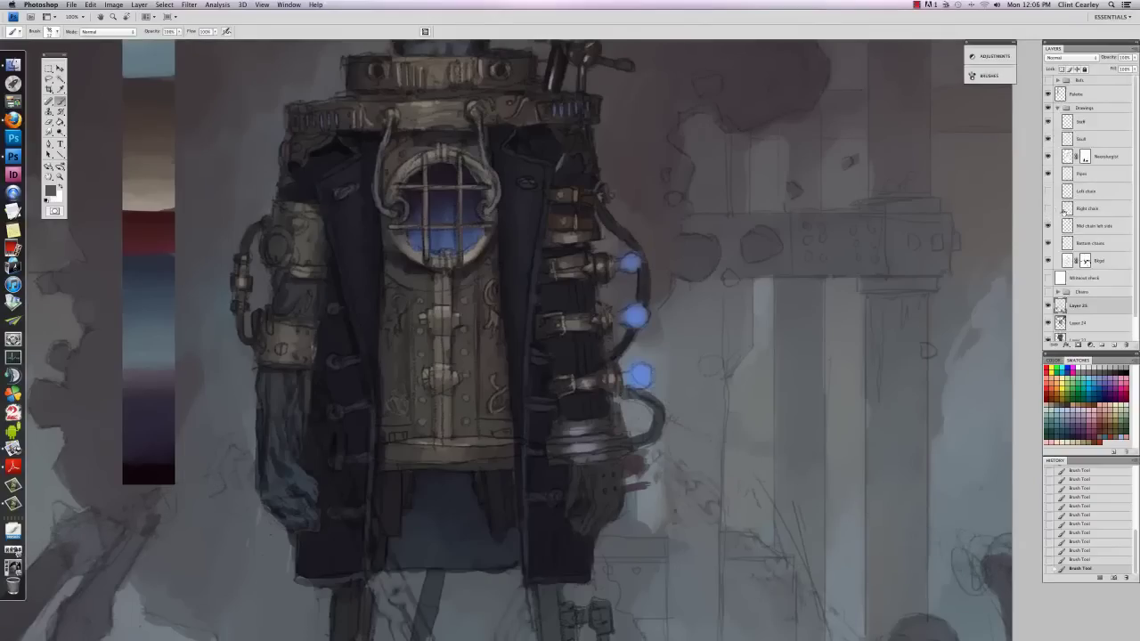
pyautogui.click(1048, 226)
pyautogui.click(1048, 242)
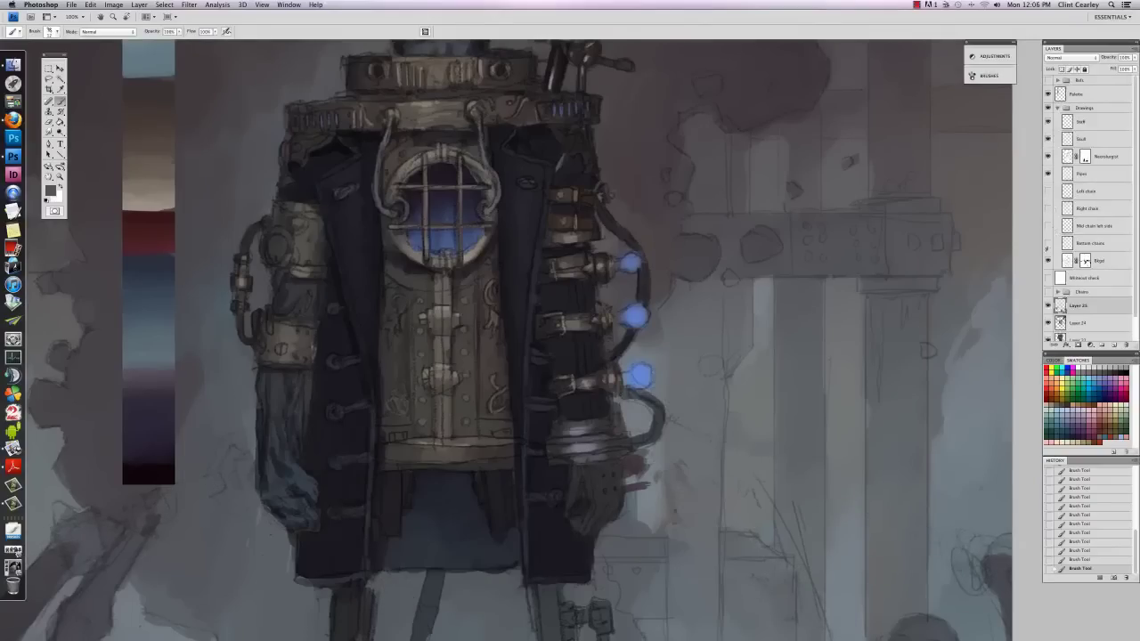
pyautogui.click(1066, 108)
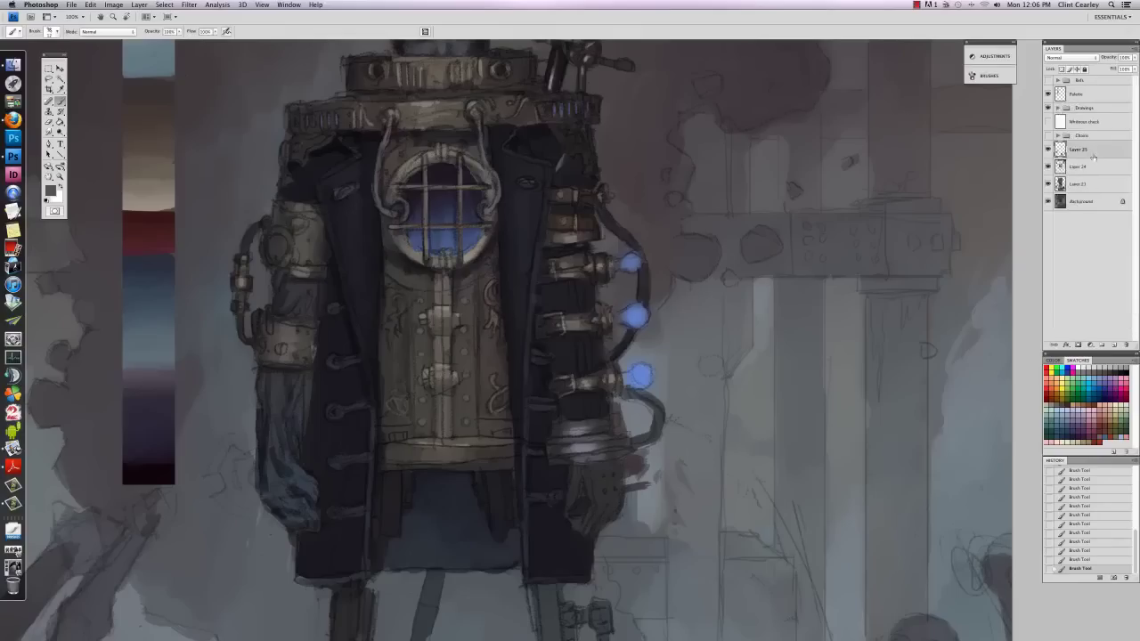
# Step: Enlarge the brush slightly, choose a custom grey and paint light vertical tubing between the mechanical arm's upper bands
pyautogui.click(1048, 149)
pyautogui.moveTo(577, 392); pyautogui.dragTo(558, 344)
pyautogui.keyDown('alt'); pyautogui.click(563, 354); pyautogui.keyUp('alt')
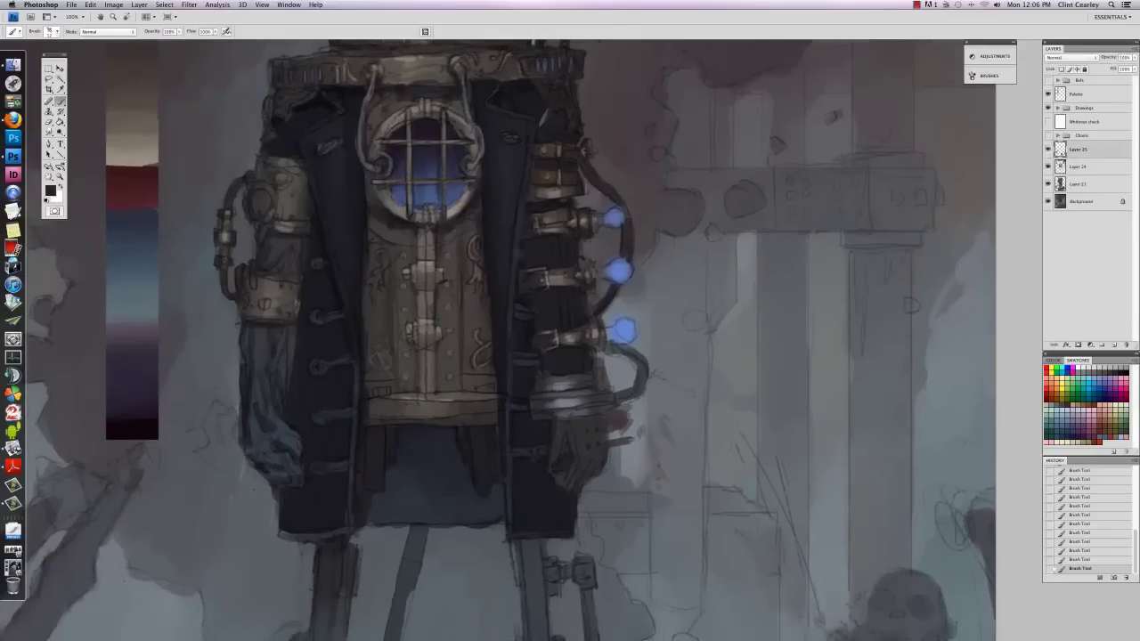
pyautogui.moveTo(630, 310); pyautogui.dragTo(548, 366)
pyautogui.rightClick(485, 311)
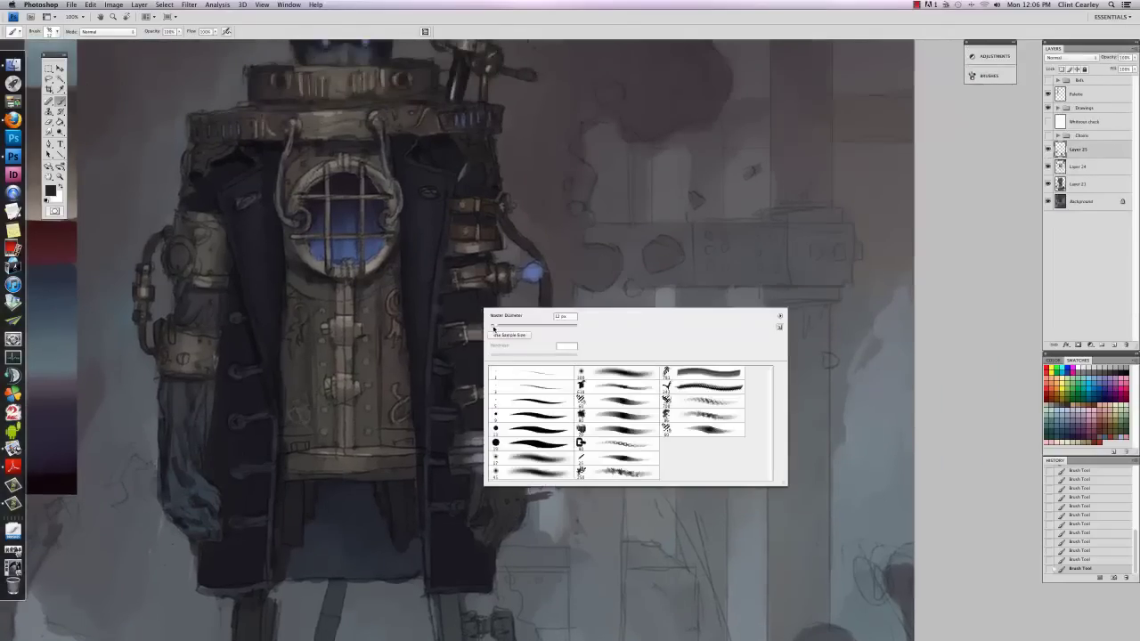
pyautogui.moveTo(494, 327); pyautogui.dragTo(497, 327)
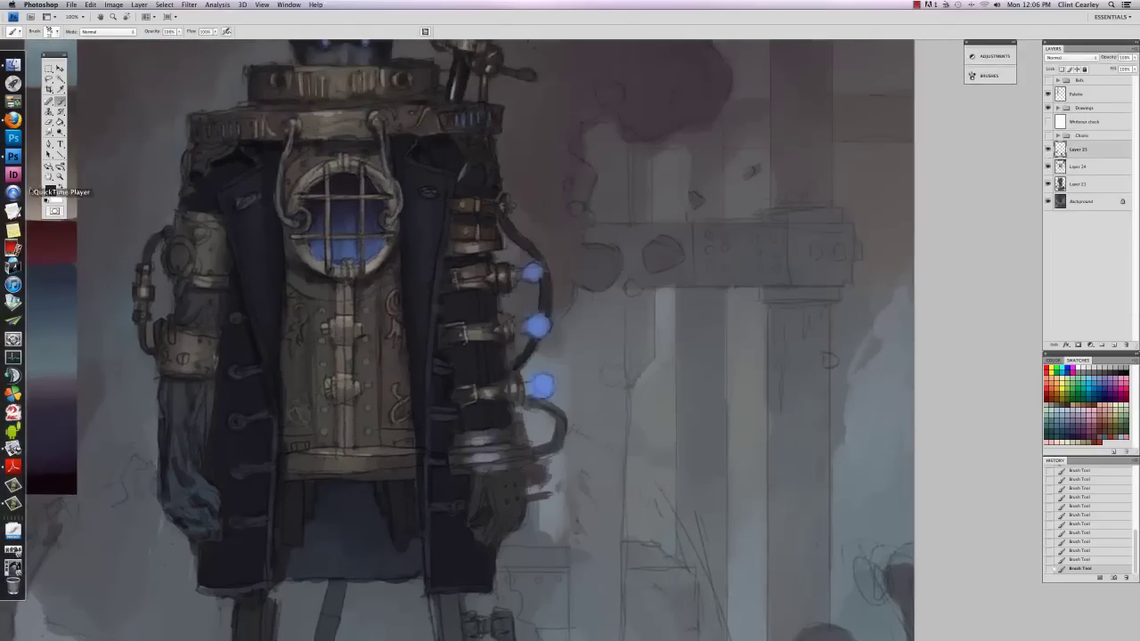
pyautogui.click(51, 190)
pyautogui.click(654, 229)
pyautogui.click(847, 152)
pyautogui.moveTo(475, 307)
pyautogui.mouseDown()
pyautogui.moveTo(478, 319)
pyautogui.moveTo(467, 318)
pyautogui.mouseUp()
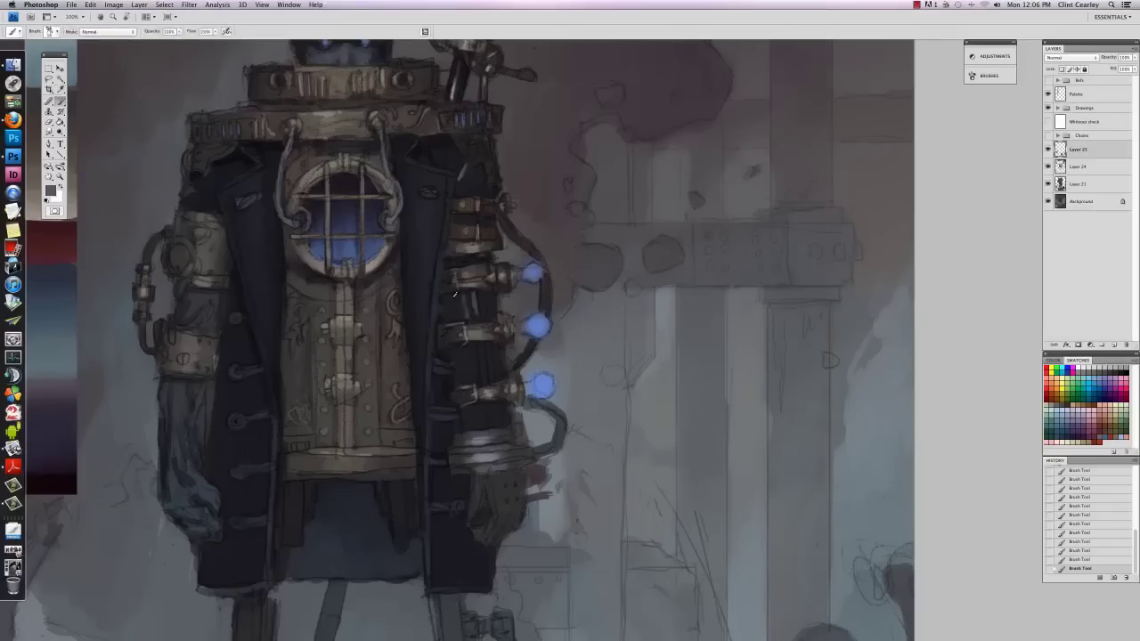
# Step: Resample dark tones, adjust the brush and refine the vertical tubing between the mechanical arm's metal bands
pyautogui.rightClick(456, 303)
pyautogui.press('Escape')
pyautogui.moveTo(459, 294)
pyautogui.mouseDown()
pyautogui.moveTo(459, 316)
pyautogui.moveTo(465, 304)
pyautogui.mouseUp()
pyautogui.rightClick(462, 303)
pyautogui.press('Escape')
pyautogui.keyDown('alt'); pyautogui.click(473, 303); pyautogui.keyUp('alt')
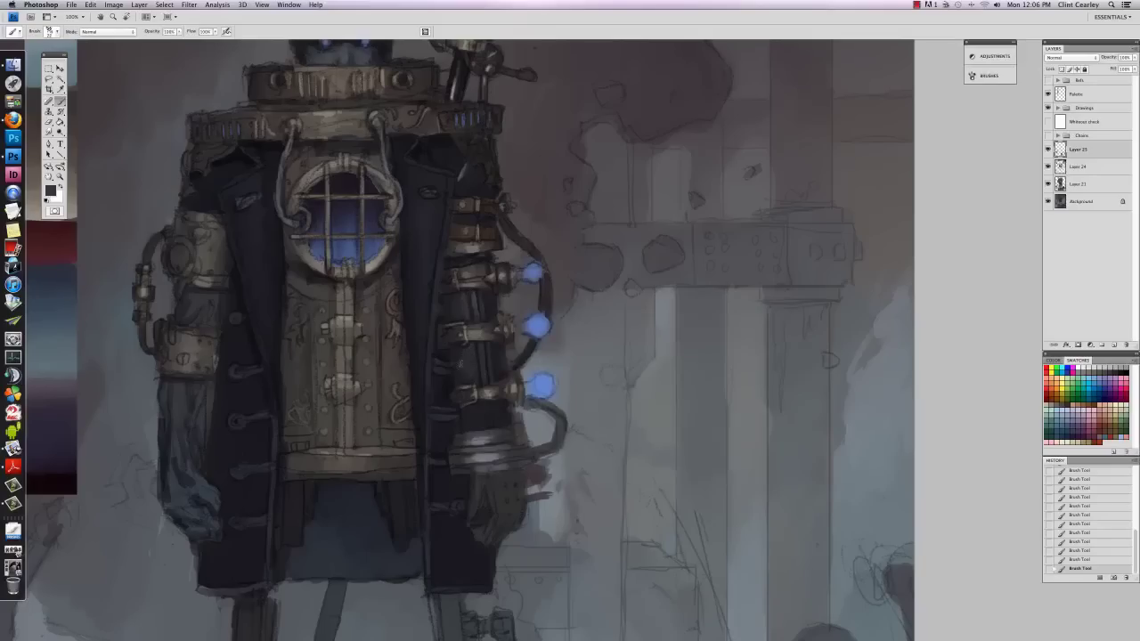
pyautogui.keyDown('alt'); pyautogui.click(454, 351); pyautogui.keyUp('alt')
pyautogui.moveTo(465, 292); pyautogui.dragTo(477, 290)
pyautogui.rightClick(490, 367)
pyautogui.doubleClick(598, 453)
pyautogui.moveTo(477, 300); pyautogui.dragTo(465, 258)
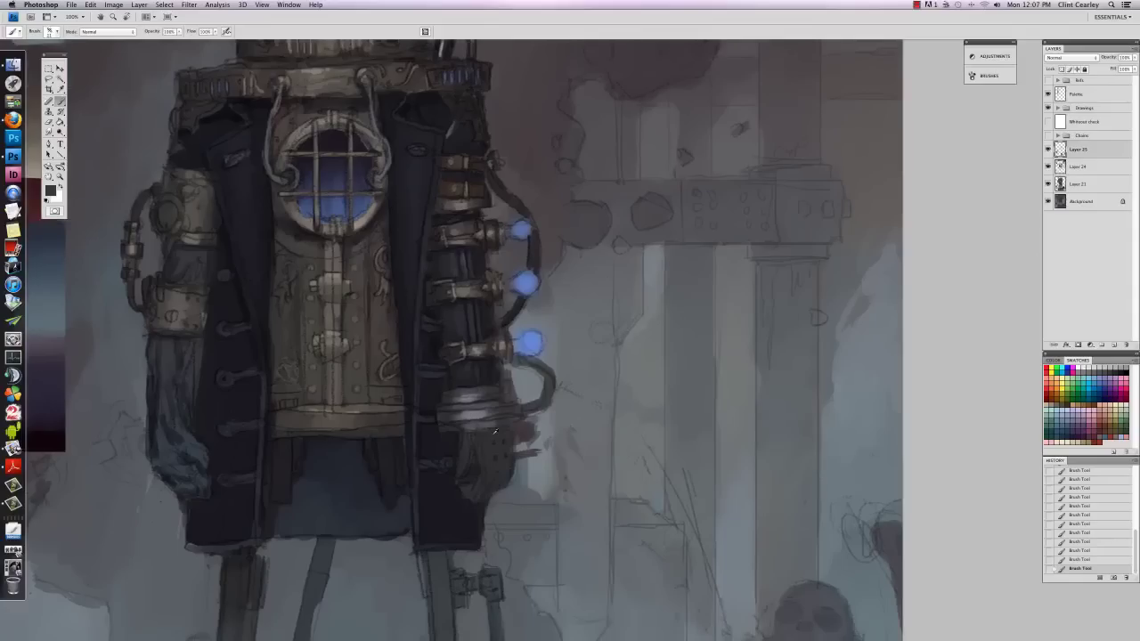
# Step: Sample dark tones near the mechanical arm's cuff and shade the forearm around the cuff and gloved hand
pyautogui.keyDown('alt'); pyautogui.click(508, 388); pyautogui.keyUp('alt')
pyautogui.keyDown('alt'); pyautogui.click(511, 397); pyautogui.keyUp('alt')
pyautogui.moveTo(512, 287); pyautogui.dragTo(486, 342)
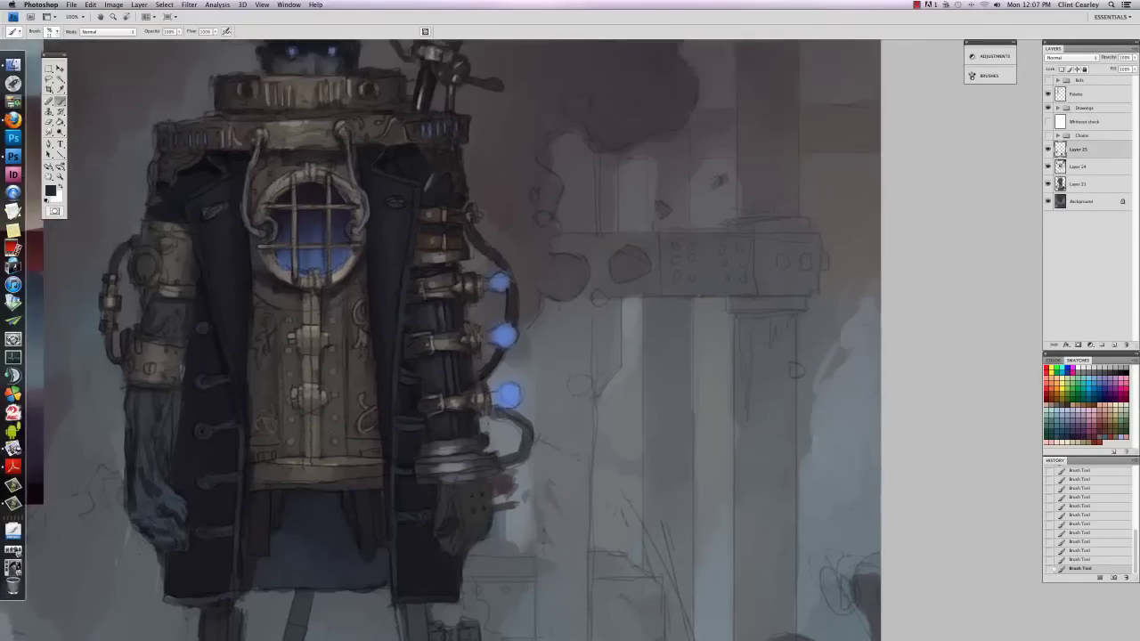
pyautogui.moveTo(260, 453); pyautogui.dragTo(403, 403)
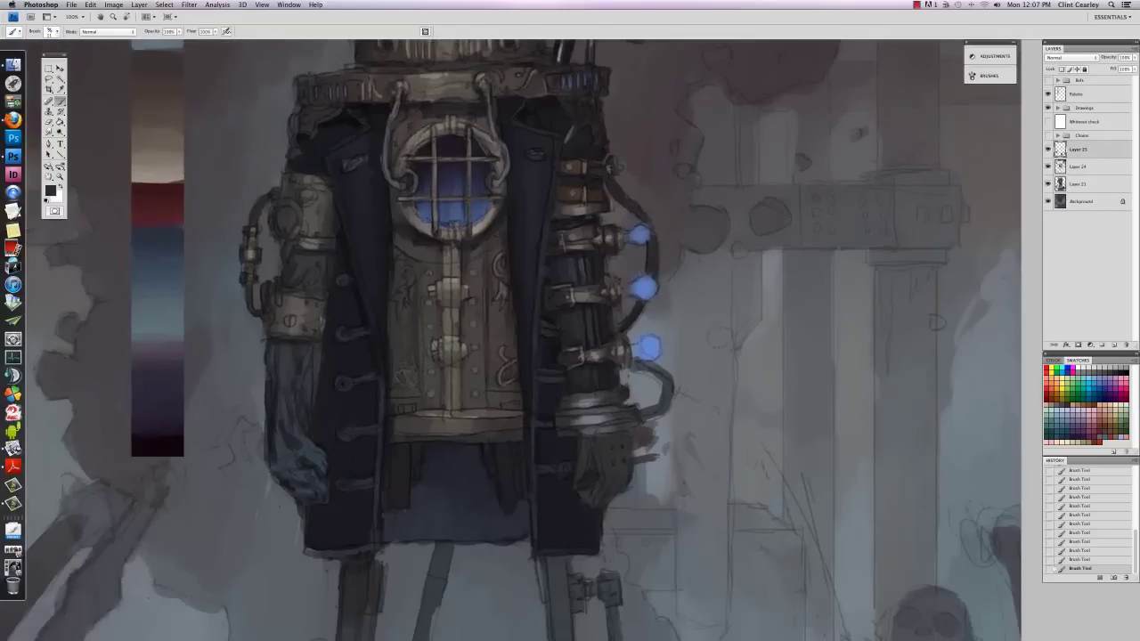
pyautogui.moveTo(585, 437)
pyautogui.mouseDown()
pyautogui.moveTo(507, 446)
pyautogui.moveTo(454, 412)
pyautogui.mouseUp()
pyautogui.press(']')
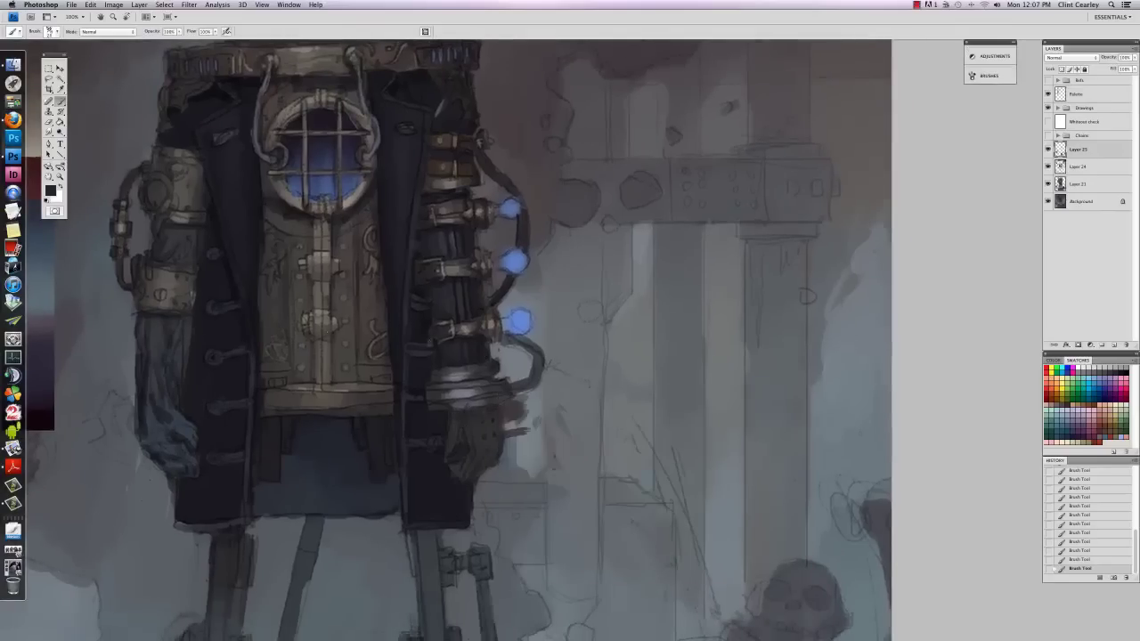
# Step: Change the brush, sample light tones from the palette strip and highlight the round port on the opposite upper arm
pyautogui.moveTo(454, 341)
pyautogui.mouseDown()
pyautogui.moveTo(526, 395)
pyautogui.moveTo(588, 465)
pyautogui.mouseUp()
pyautogui.rightClick(526, 395)
pyautogui.doubleClick(605, 517)
pyautogui.keyDown('alt'); pyautogui.click(317, 253); pyautogui.keyUp('alt')
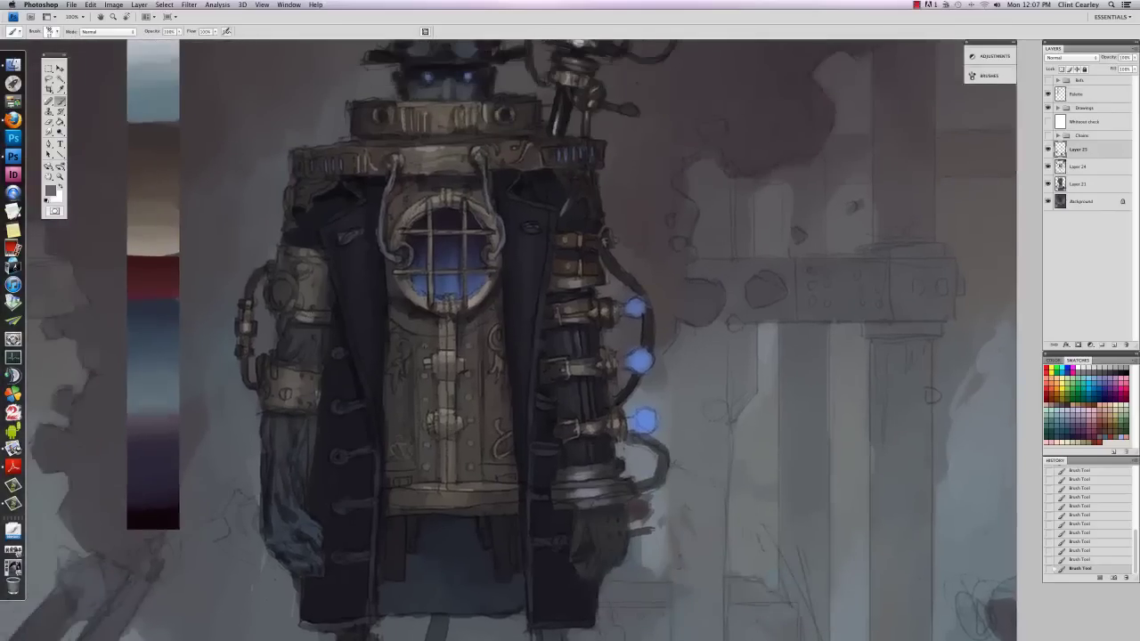
pyautogui.moveTo(389, 298); pyautogui.dragTo(437, 330)
pyautogui.keyDown('alt'); pyautogui.click(437, 330); pyautogui.keyUp('alt')
pyautogui.keyDown('alt'); pyautogui.click(90, 396); pyautogui.keyUp('alt')
pyautogui.moveTo(324, 319); pyautogui.dragTo(330, 328)
pyautogui.moveTo(455, 351); pyautogui.dragTo(456, 372)
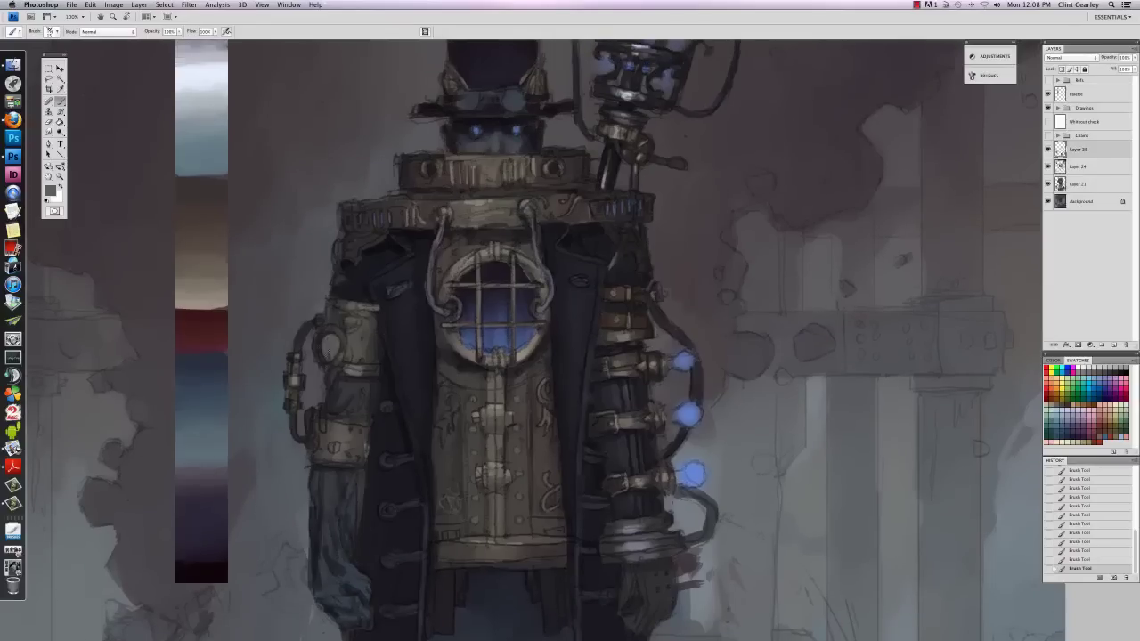
# Step: Adjust the brush, choose a new custom tone and paint the rim of the round port on the upper arm
pyautogui.keyDown('alt'); pyautogui.click(331, 331); pyautogui.keyUp('alt')
pyautogui.rightClick(330, 341)
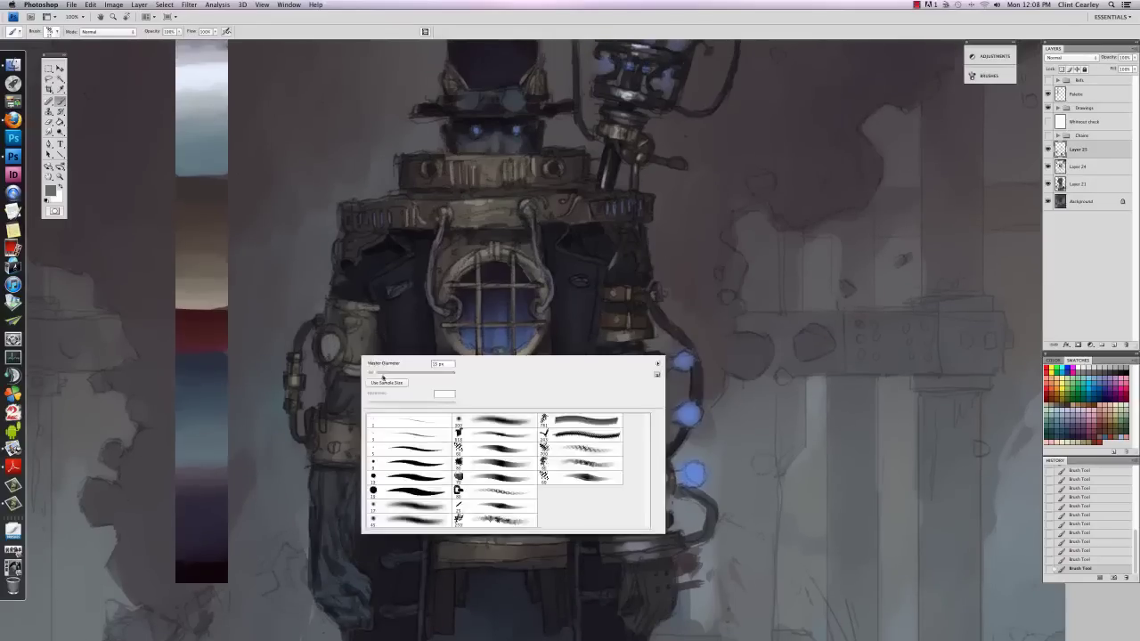
pyautogui.press('Escape')
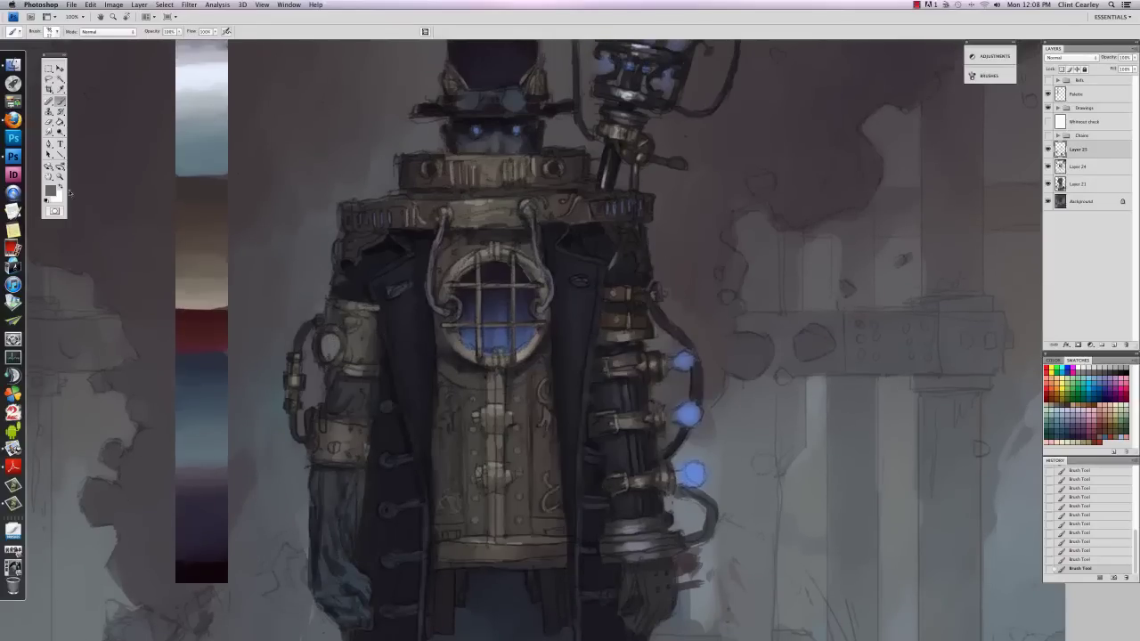
pyautogui.click(51, 191)
pyautogui.moveTo(768, 262); pyautogui.dragTo(768, 266)
pyautogui.click(678, 224)
pyautogui.press('Return')
pyautogui.keyDown('alt'); pyautogui.click(326, 358); pyautogui.keyUp('alt')
pyautogui.moveTo(321, 352); pyautogui.dragTo(326, 363)
# Step: Resample the palette strip and arm plate, pick an adjusted colour and paint the metal beside the upper arm's round port
pyautogui.keyDown('alt'); pyautogui.click(202, 192); pyautogui.keyUp('alt')
pyautogui.keyDown('alt'); pyautogui.click(344, 327); pyautogui.keyUp('alt')
pyautogui.click(50, 190)
pyautogui.click(640, 207)
pyautogui.click(848, 153)
pyautogui.moveTo(352, 321); pyautogui.dragTo(348, 322)
# Step: Sample the upper-arm plate, resize the brush, dot rivets along the plate and stroke shading down the sleeve below it
pyautogui.keyDown('alt'); pyautogui.click(358, 292); pyautogui.keyUp('alt')
pyautogui.click(351, 320)
pyautogui.rightClick(354, 322)
pyautogui.click(351, 322)
pyautogui.click(351, 321)
pyautogui.rightClick(409, 325)
pyautogui.moveTo(422, 343); pyautogui.dragTo(427, 343)
pyautogui.click(376, 301)
pyautogui.moveTo(376, 298); pyautogui.dragTo(378, 310)
pyautogui.moveTo(381, 383); pyautogui.dragTo(376, 333)
pyautogui.moveTo(358, 420); pyautogui.dragTo(343, 513)
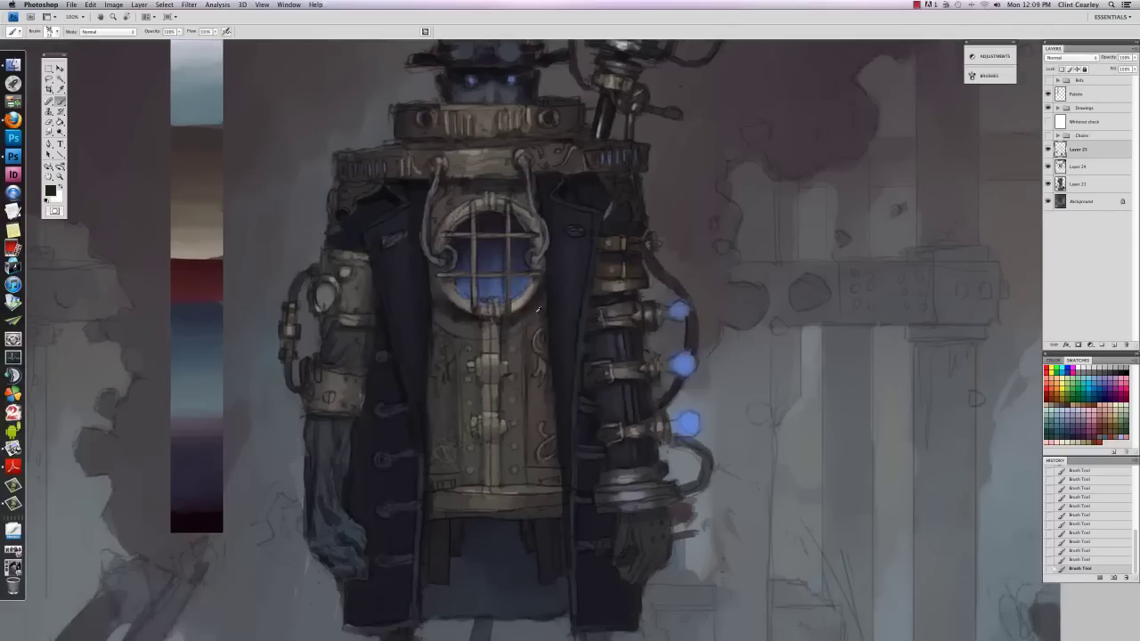
# Step: Sample muted metal tones from the vest and arm, and touch up the armoured arm's lower plate beside the tube
pyautogui.rightClick(356, 381)
pyautogui.press('Escape')
pyautogui.keyDown('alt'); pyautogui.click(489, 359); pyautogui.keyUp('alt')
pyautogui.keyDown('alt'); pyautogui.click(495, 369); pyautogui.keyUp('alt')
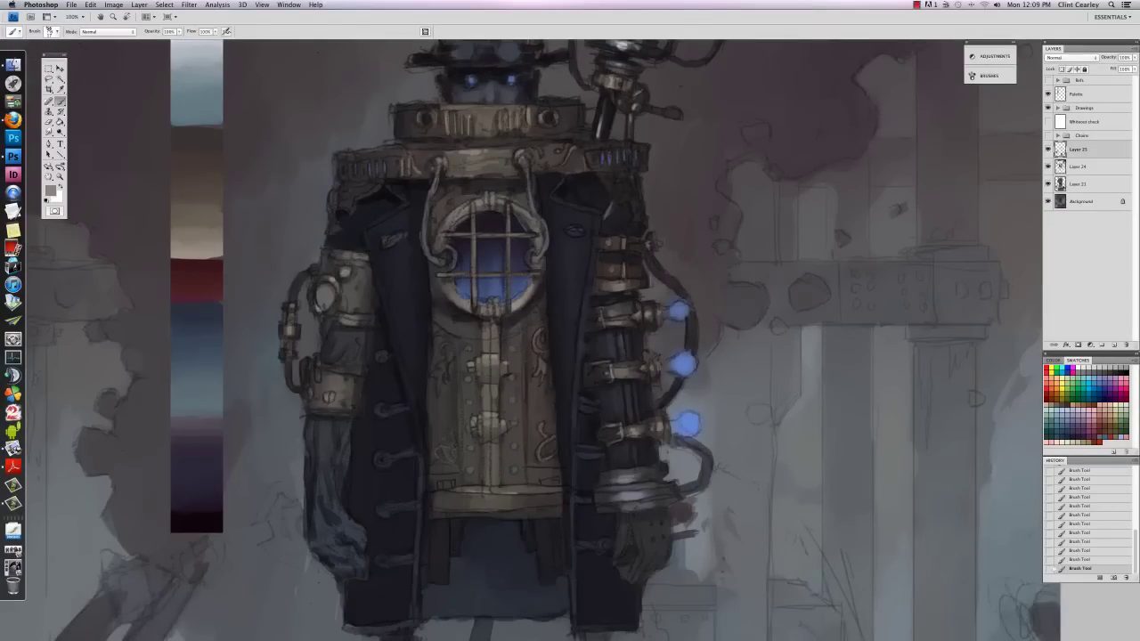
pyautogui.keyDown('alt'); pyautogui.click(314, 371); pyautogui.keyUp('alt')
pyautogui.moveTo(321, 365)
pyautogui.mouseDown()
pyautogui.moveTo(320, 377)
pyautogui.moveTo(303, 377)
pyautogui.mouseUp()
pyautogui.keyDown('alt'); pyautogui.click(308, 369); pyautogui.keyUp('alt')
# Step: Sample a dark tone from the painting and add a short stroke on the coat beside the gloved hand
pyautogui.moveTo(422, 256); pyautogui.dragTo(385, 350)
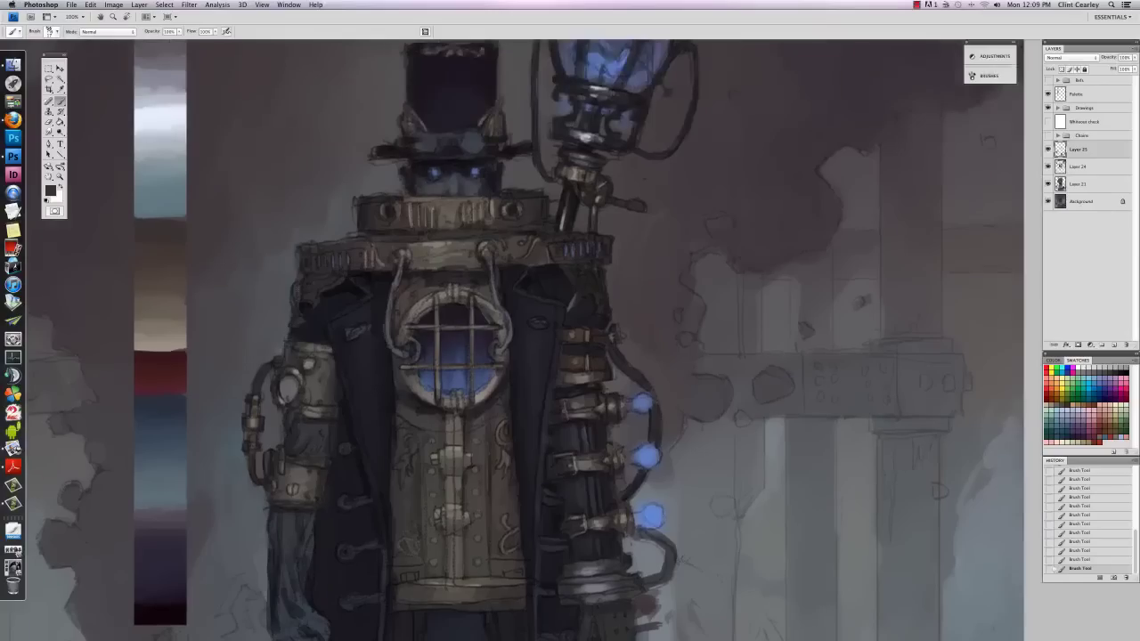
pyautogui.keyDown('alt'); pyautogui.click(358, 212); pyautogui.keyUp('alt')
pyautogui.moveTo(387, 501); pyautogui.dragTo(391, 287)
pyautogui.keyDown('alt'); pyautogui.click(337, 443); pyautogui.keyUp('alt')
pyautogui.moveTo(332, 440); pyautogui.dragTo(332, 454)
# Step: Sample a brown tone at the hat and paint small strokes on the ornaments at both sides of its brim
pyautogui.moveTo(589, 350); pyautogui.dragTo(410, 394)
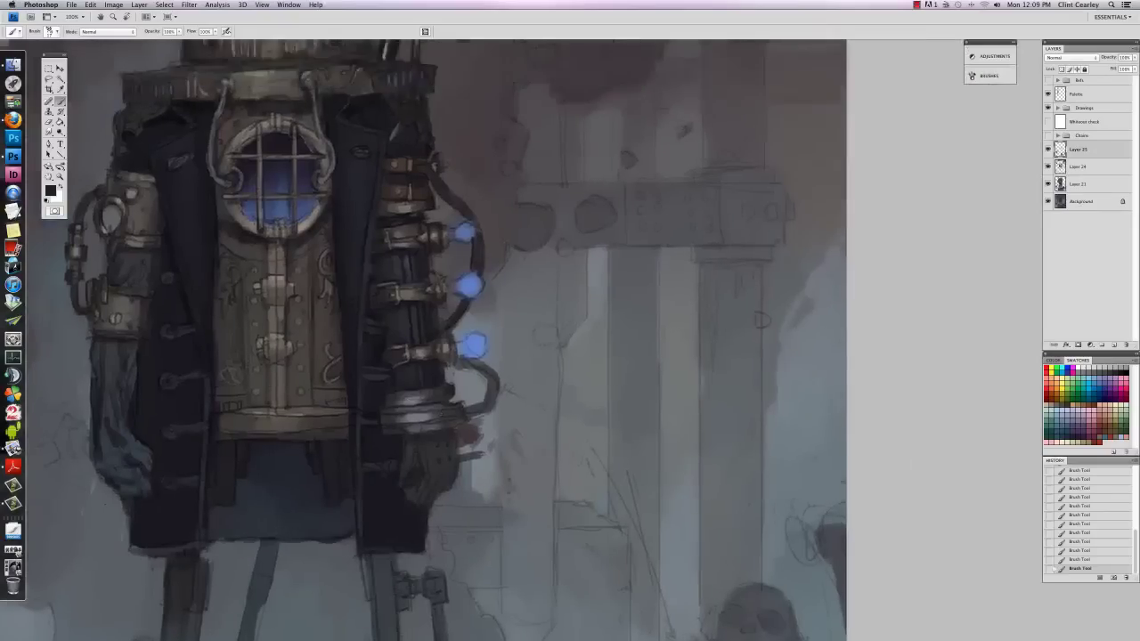
pyautogui.moveTo(466, 44); pyautogui.dragTo(541, 368)
pyautogui.keyDown('alt'); pyautogui.click(307, 287); pyautogui.keyUp('alt')
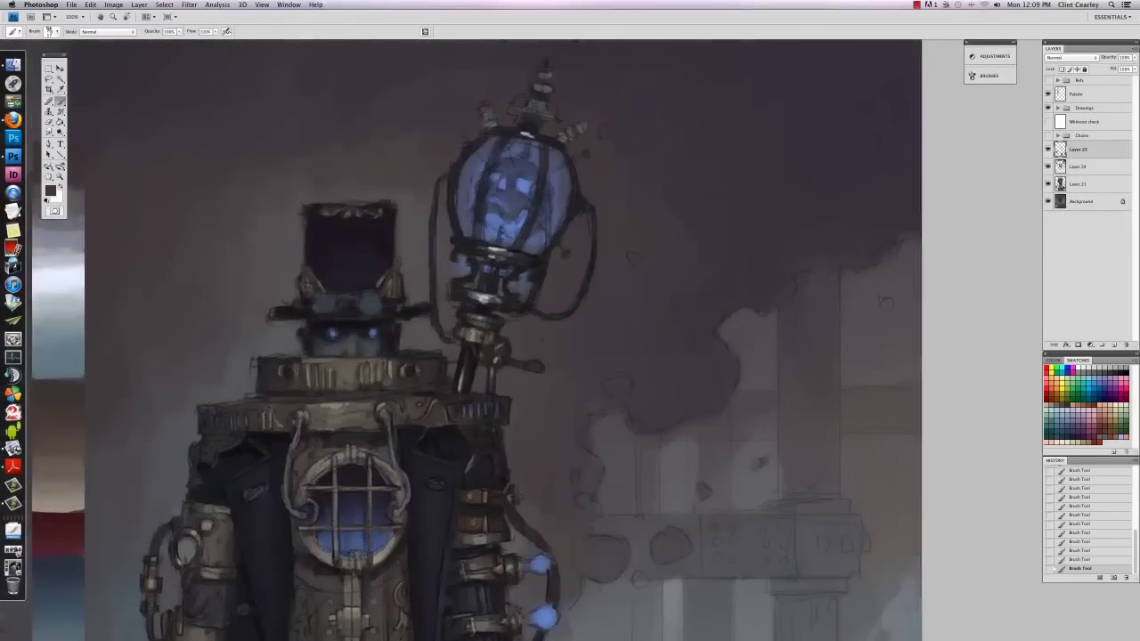
pyautogui.moveTo(301, 305); pyautogui.dragTo(311, 302)
pyautogui.moveTo(389, 308); pyautogui.dragTo(397, 301)
# Step: Sample nearby background tones and clean up the lower end of the lantern's cable and the area above the collar
pyautogui.moveTo(434, 220); pyautogui.dragTo(398, 256)
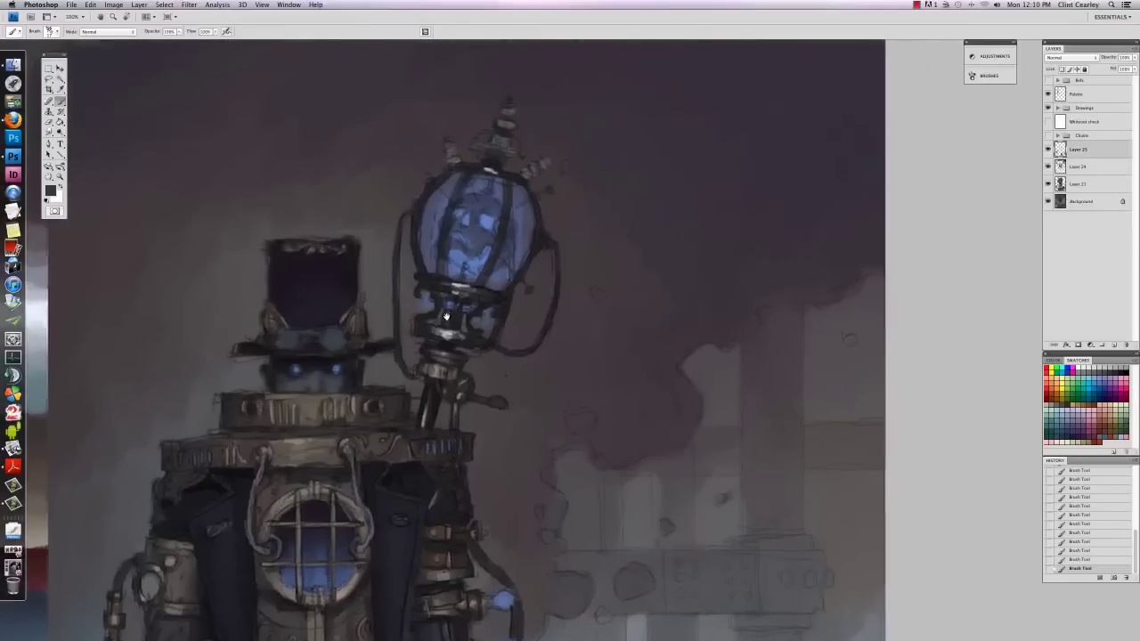
pyautogui.keyDown('alt'); pyautogui.click(399, 328); pyautogui.keyUp('alt')
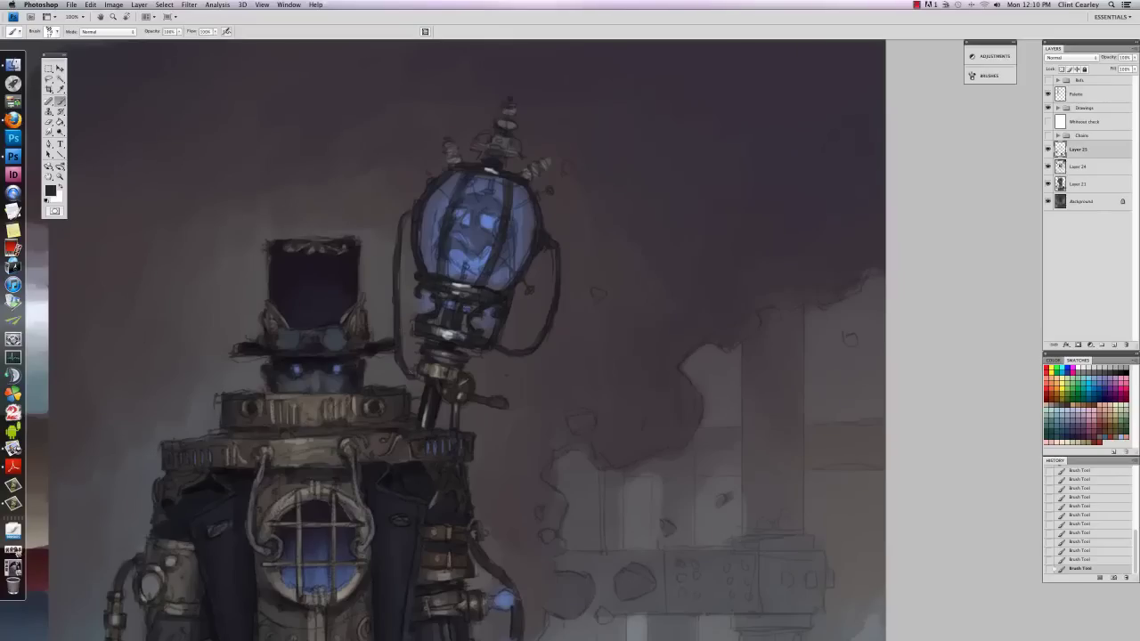
pyautogui.moveTo(407, 367); pyautogui.dragTo(416, 374)
pyautogui.keyDown('alt'); pyautogui.click(400, 372); pyautogui.keyUp('alt')
pyautogui.scroll(-3, 444, 458)
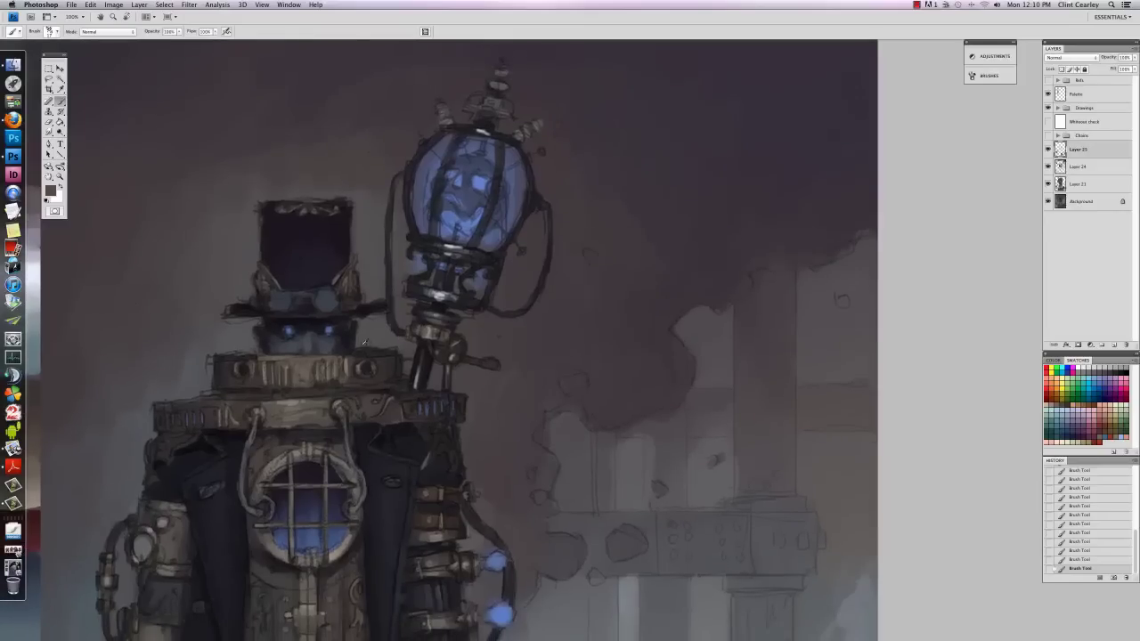
pyautogui.moveTo(357, 347); pyautogui.dragTo(370, 348)
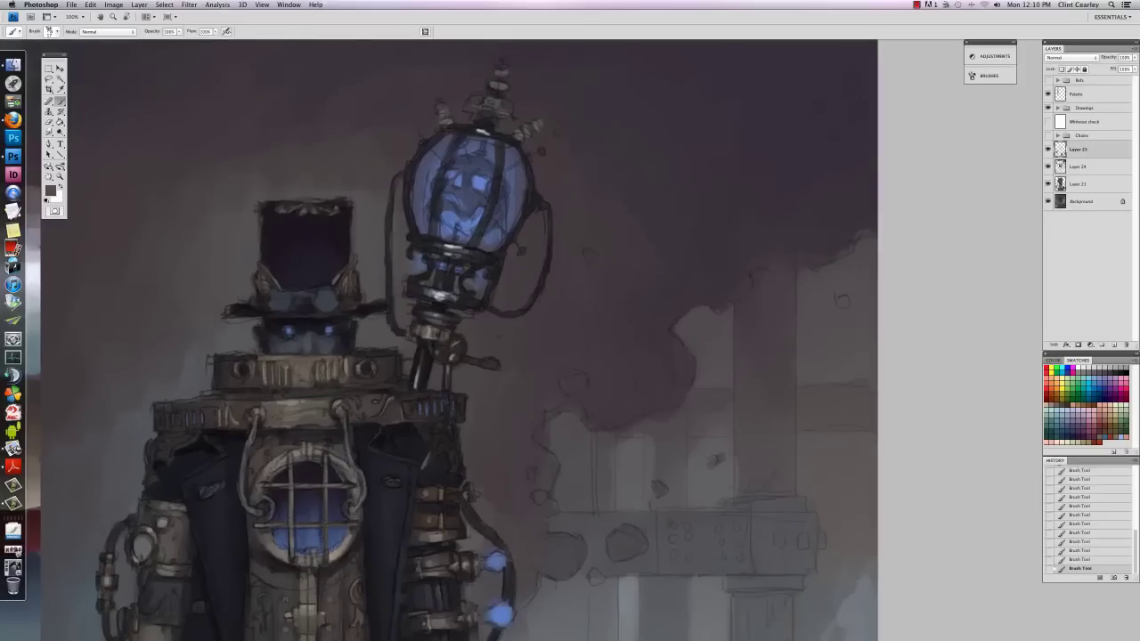
pyautogui.keyDown('alt'); pyautogui.click(399, 358); pyautogui.keyUp('alt')
# Step: Fit the whole illustration in view, show the Chains group and hide the Palette layer
pyautogui.press('super+minus')
pyautogui.press('super+minus')
pyautogui.press('super+minus')
pyautogui.press('super+minus')
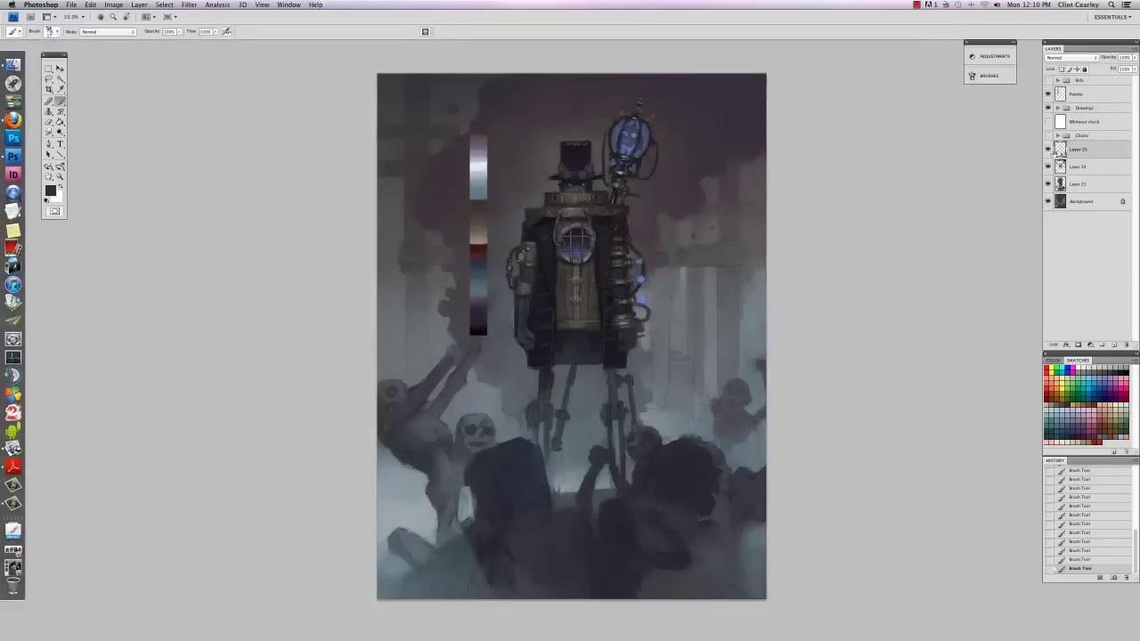
pyautogui.click(1047, 135)
pyautogui.click(1047, 93)
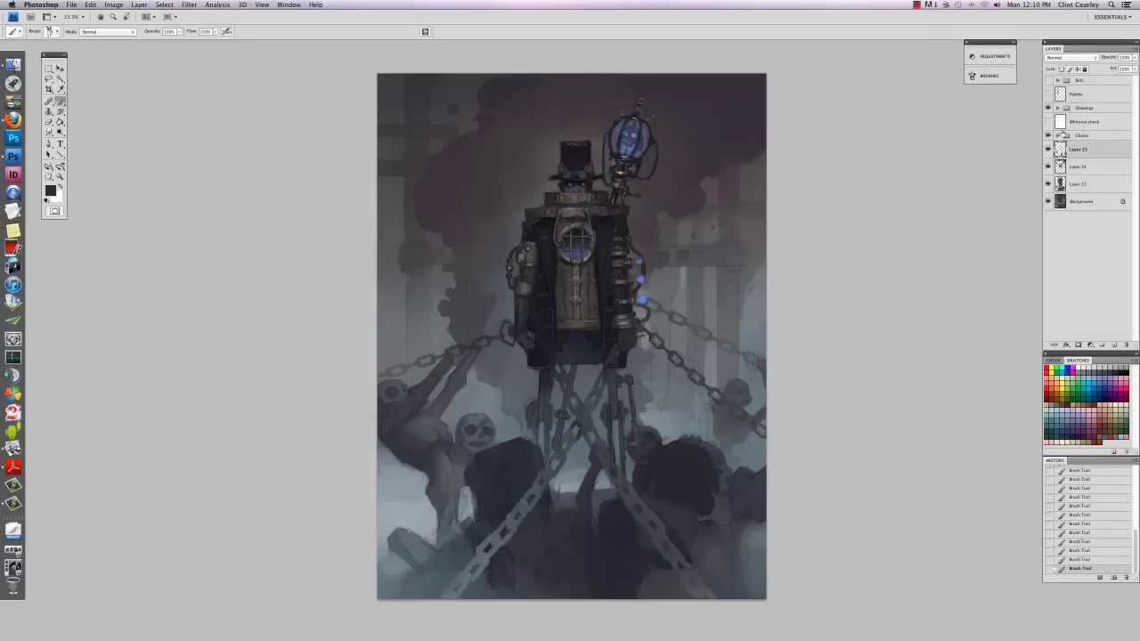
# Step: Inspect the contents of the Drawings group and compare the painting with and without Layer 25
pyautogui.click(1057, 107)
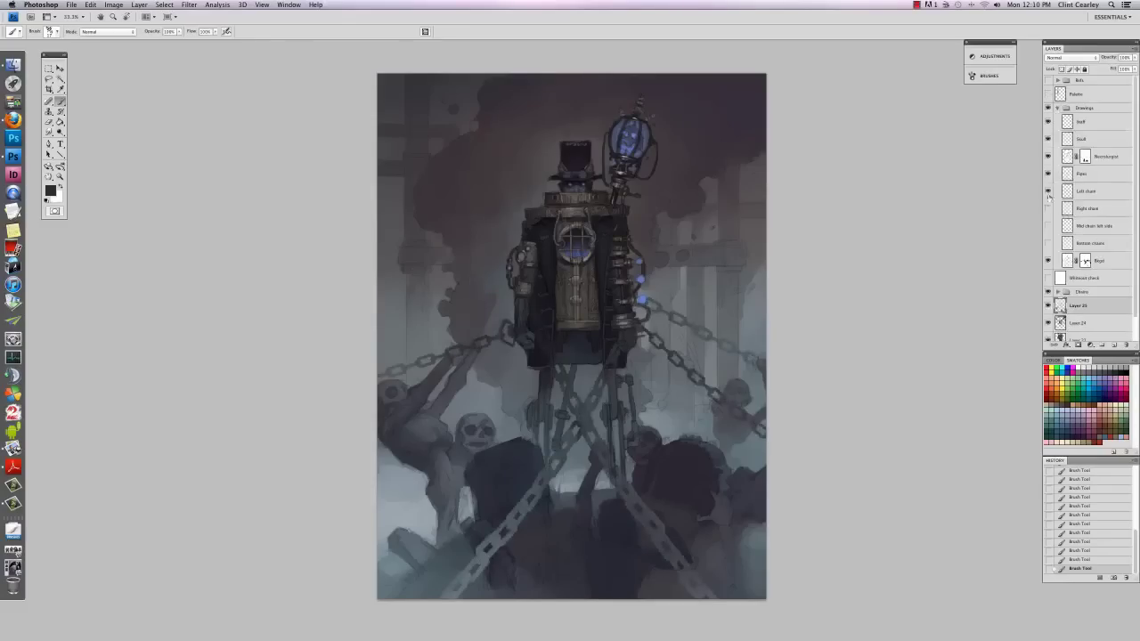
pyautogui.click(1057, 108)
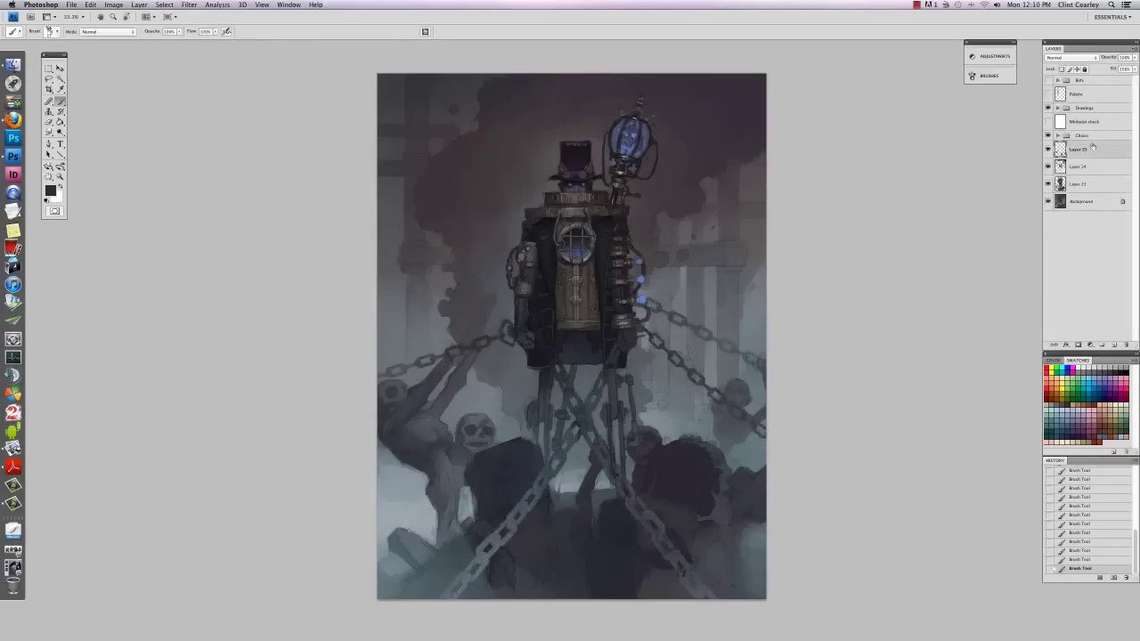
pyautogui.click(1048, 149)
pyautogui.click(1047, 149)
pyautogui.click(1048, 149)
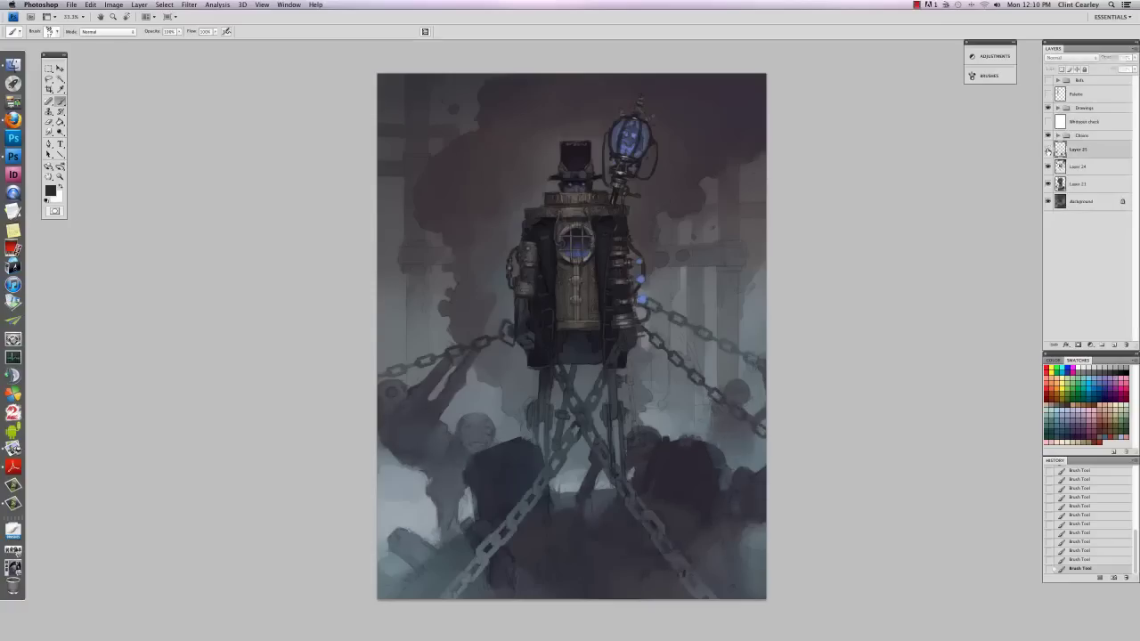
pyautogui.click(1047, 148)
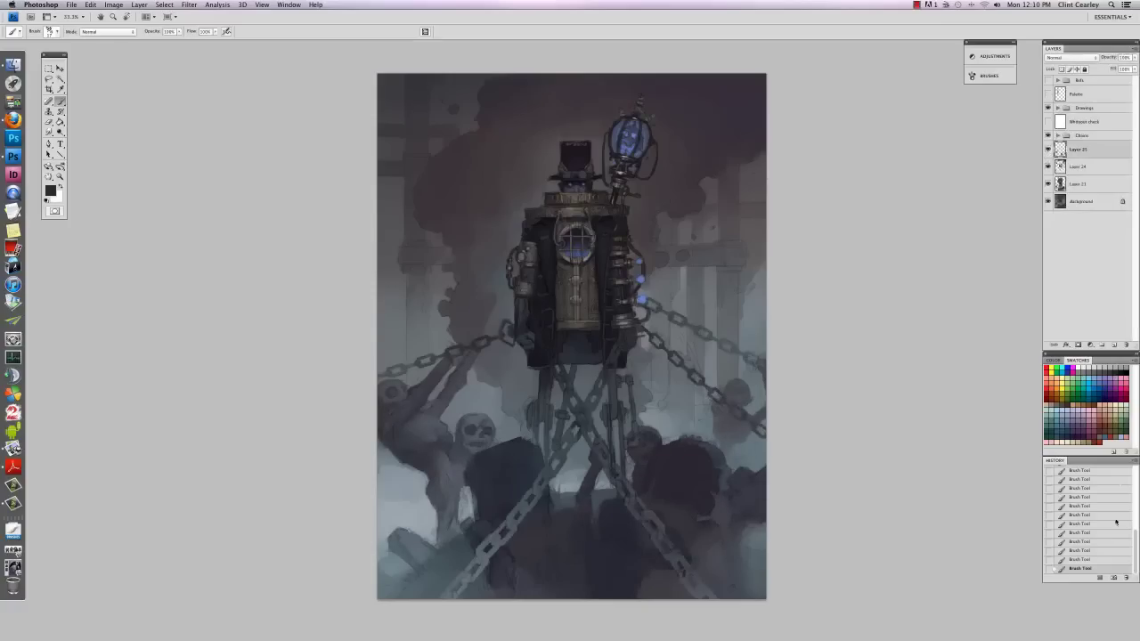
# Step: Compare the history states Snapshot 6 and Snapshot 7, ending on Snapshot 7
pyautogui.scroll(10, 1121, 478)
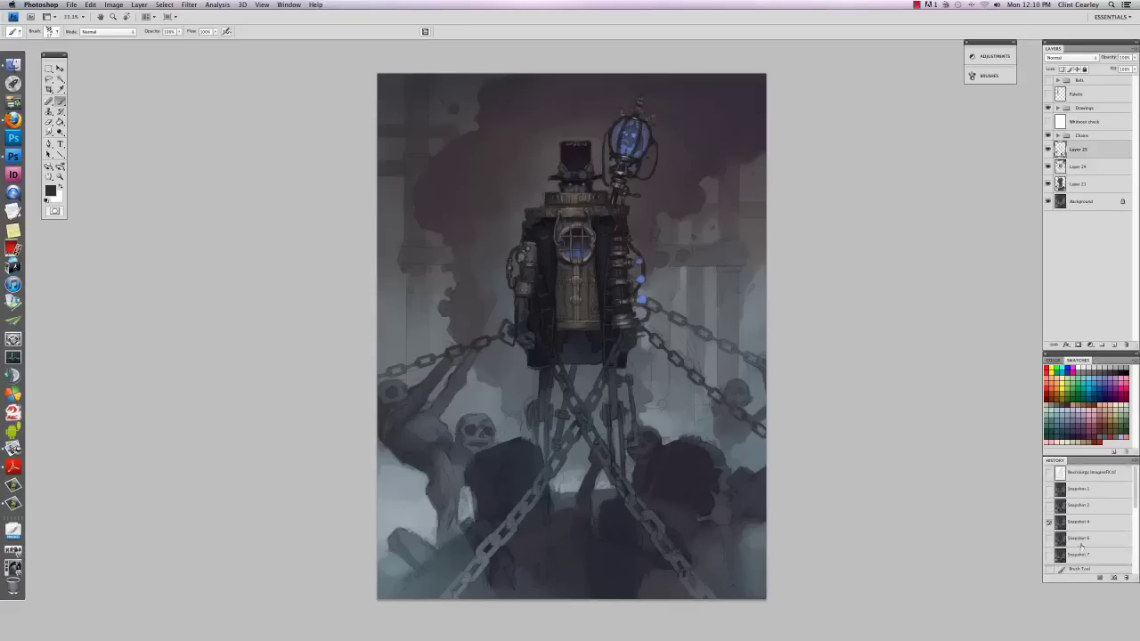
pyautogui.click(1081, 542)
pyautogui.click(1084, 553)
pyautogui.click(1083, 539)
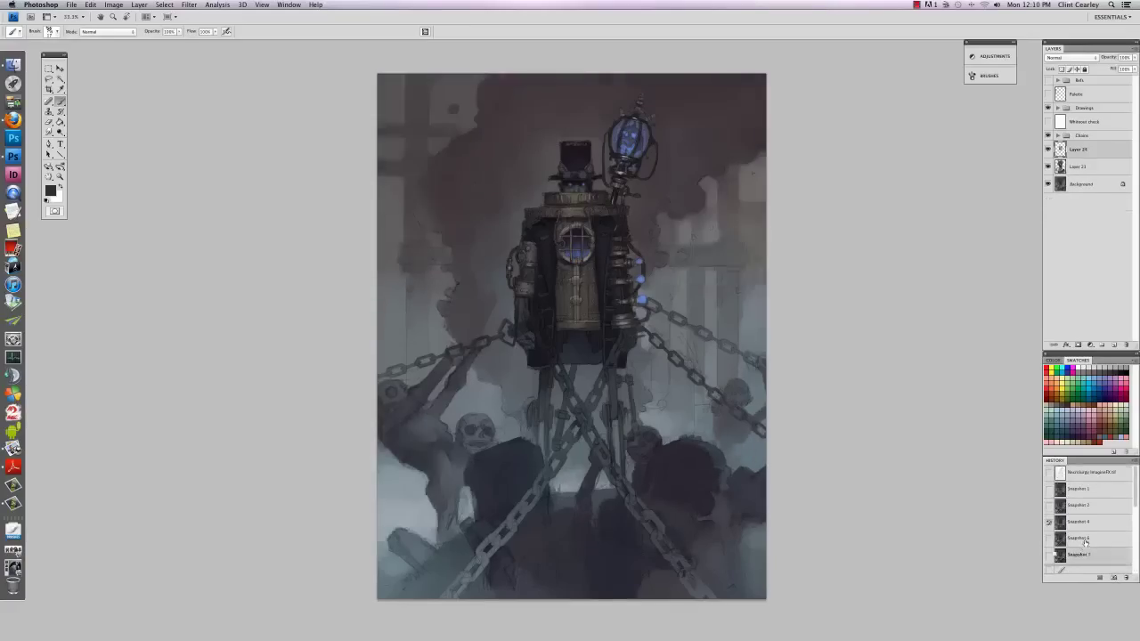
pyautogui.click(1085, 554)
# Step: Examine the whole illustration's values and silhouette at several reduced sizes
pyautogui.press('super+minus')
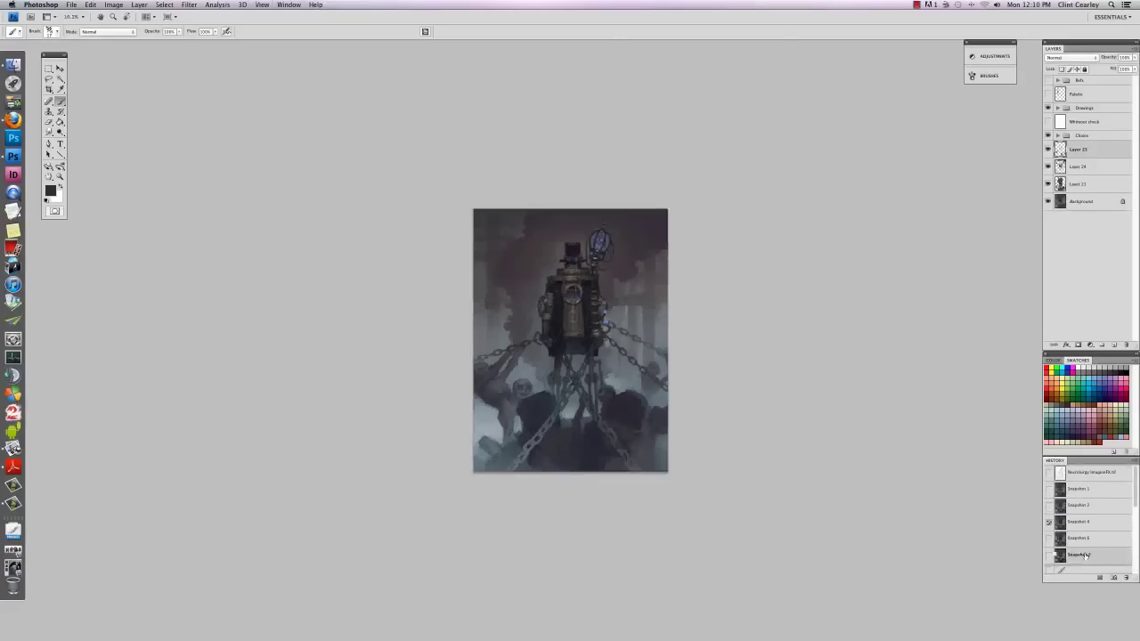
pyautogui.press('super+plus')
pyautogui.press('super+plus')
pyautogui.press('super+minus')
pyautogui.press('super+minus')
pyautogui.press('super+minus')
pyautogui.press('super+minus')
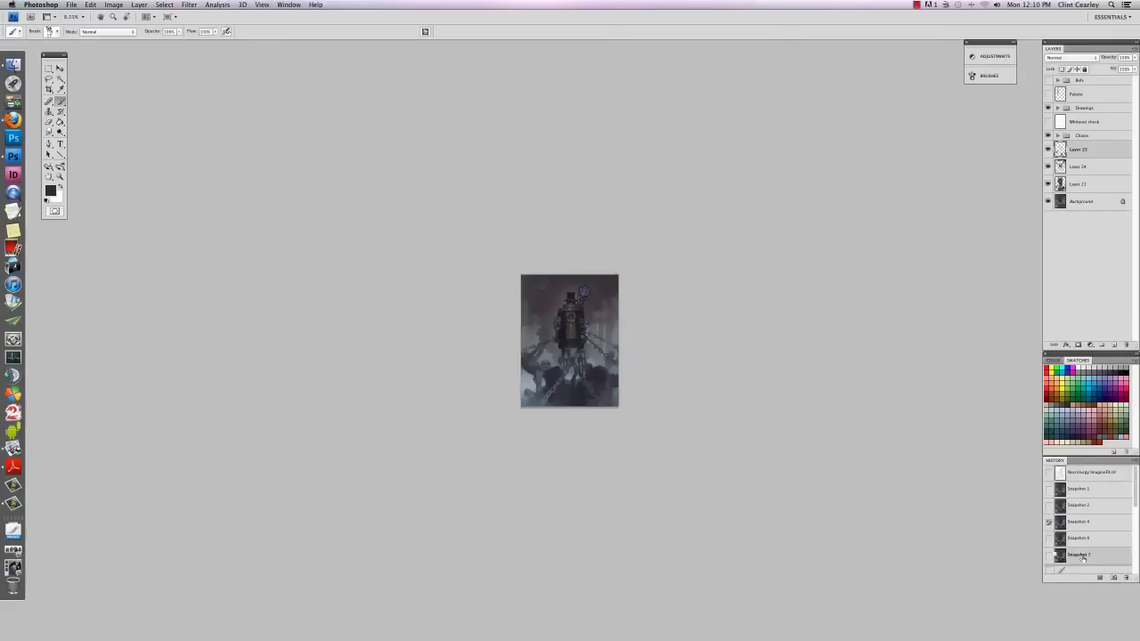
pyautogui.press('super+plus')
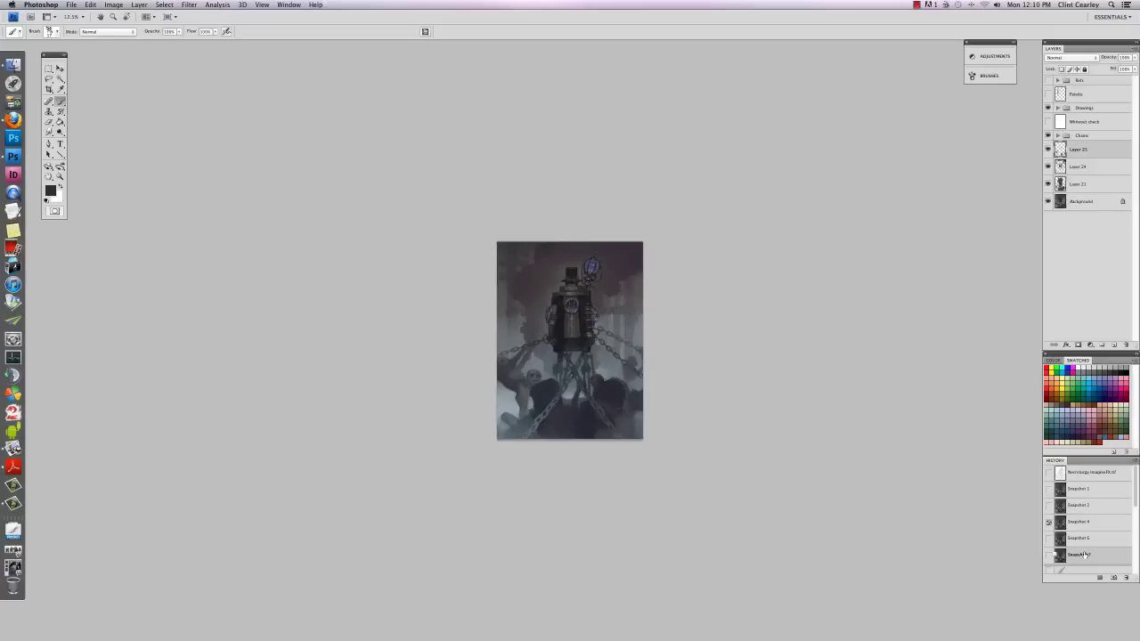
pyautogui.press('super+plus')
pyautogui.press('super+plus')
pyautogui.press('super+plus')
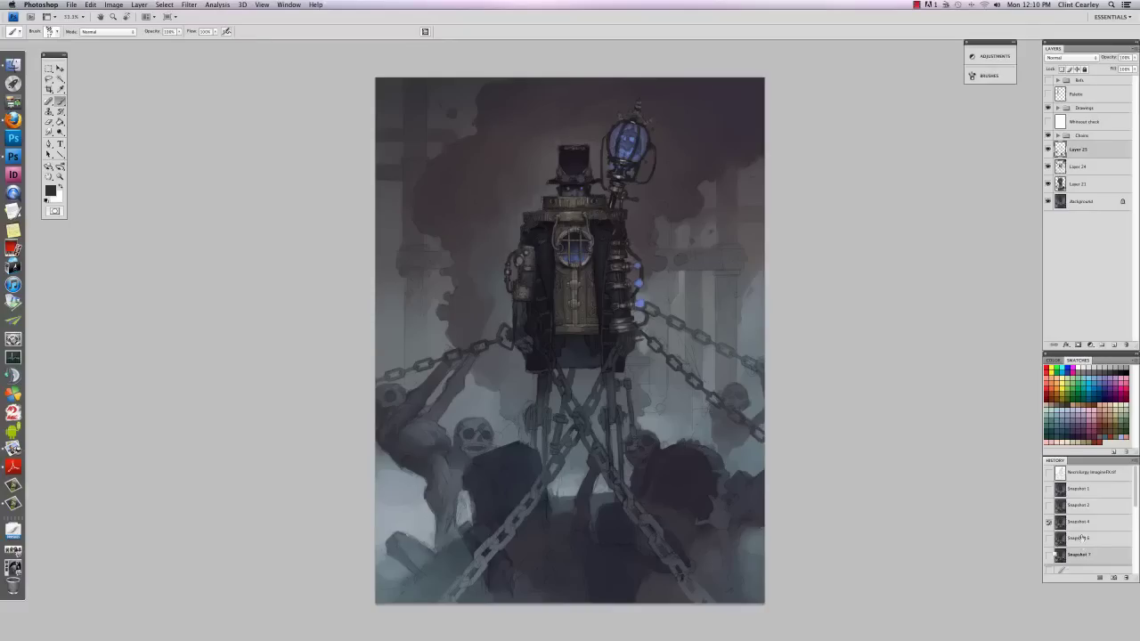
# Step: Check Snapshot 6 against Snapshot 7 at full-page view and examine the composition at thumbnail size
pyautogui.click(1080, 539)
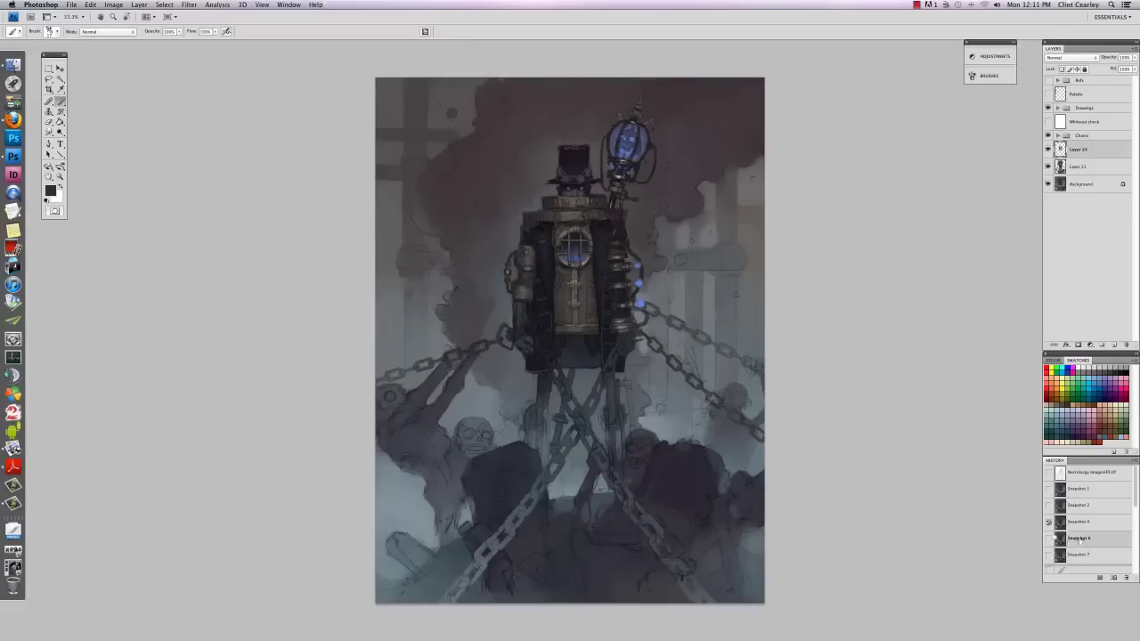
pyautogui.click(1088, 555)
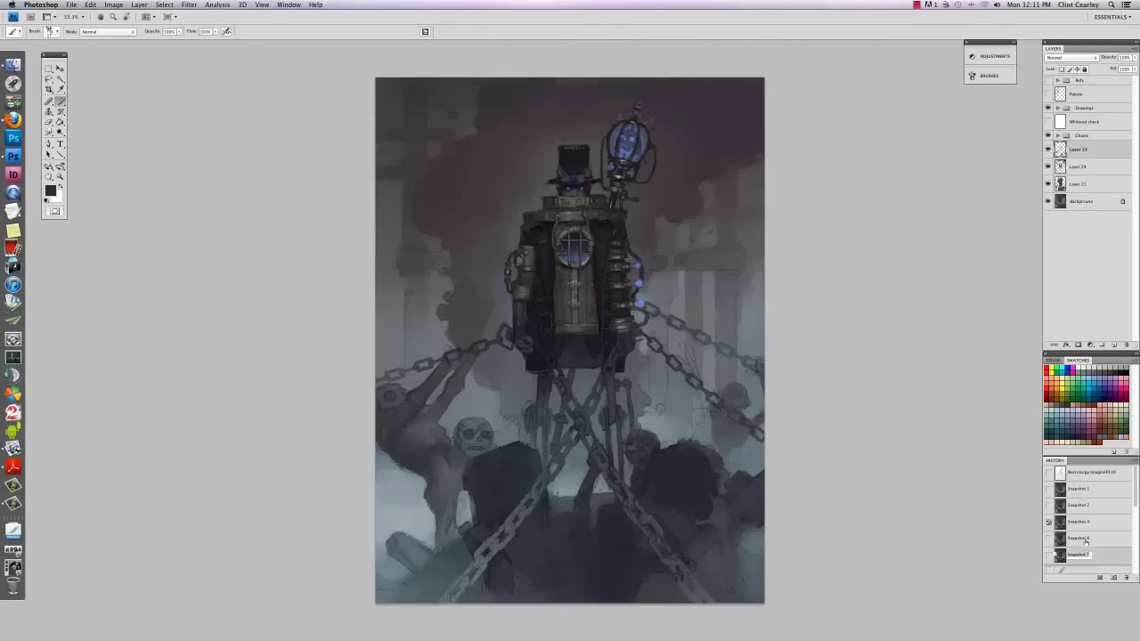
pyautogui.click(1088, 539)
pyautogui.click(1106, 559)
pyautogui.press('super+minus')
pyautogui.press('super+minus')
pyautogui.press('super+minus')
pyautogui.press('super+minus')
pyautogui.press('super+minus')
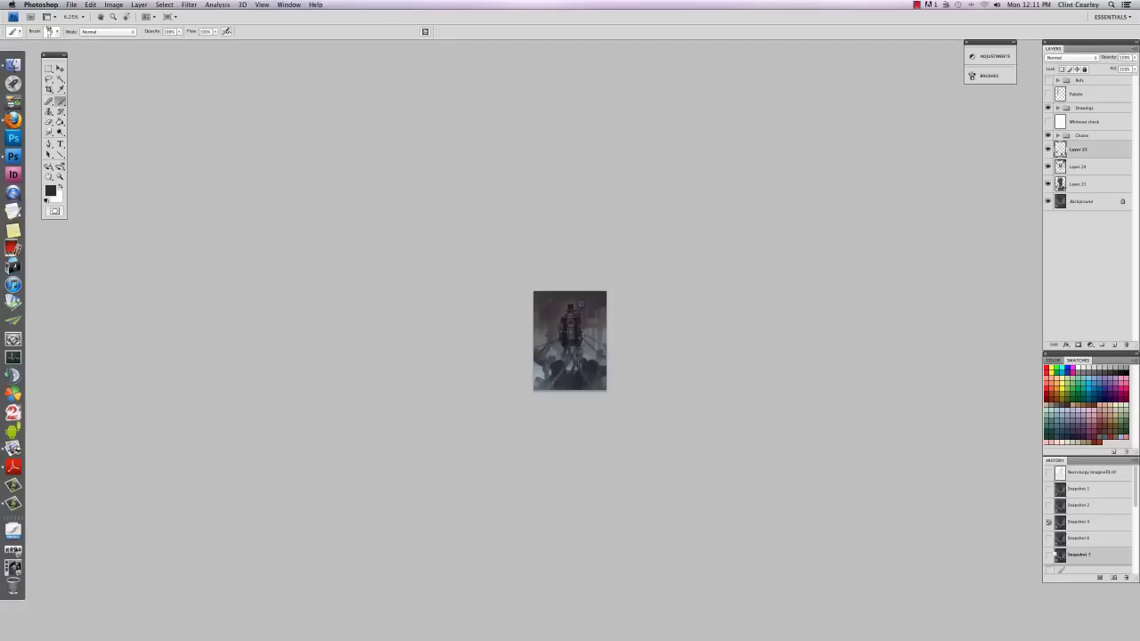
pyautogui.press('super+plus')
pyautogui.press('super+plus')
pyautogui.press('super+plus')
pyautogui.press('super+plus')
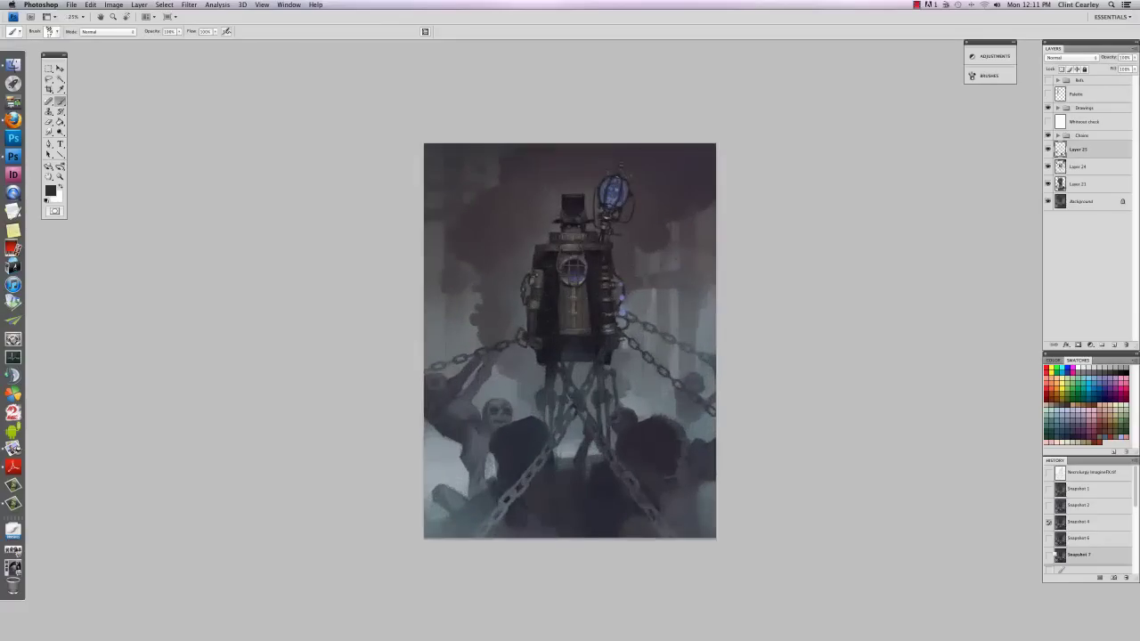
# Step: Alternate repeatedly between Snapshot 6 and Snapshot 7 at reduced size to compare background and figures, ending on Snapshot 7
pyautogui.click(1093, 539)
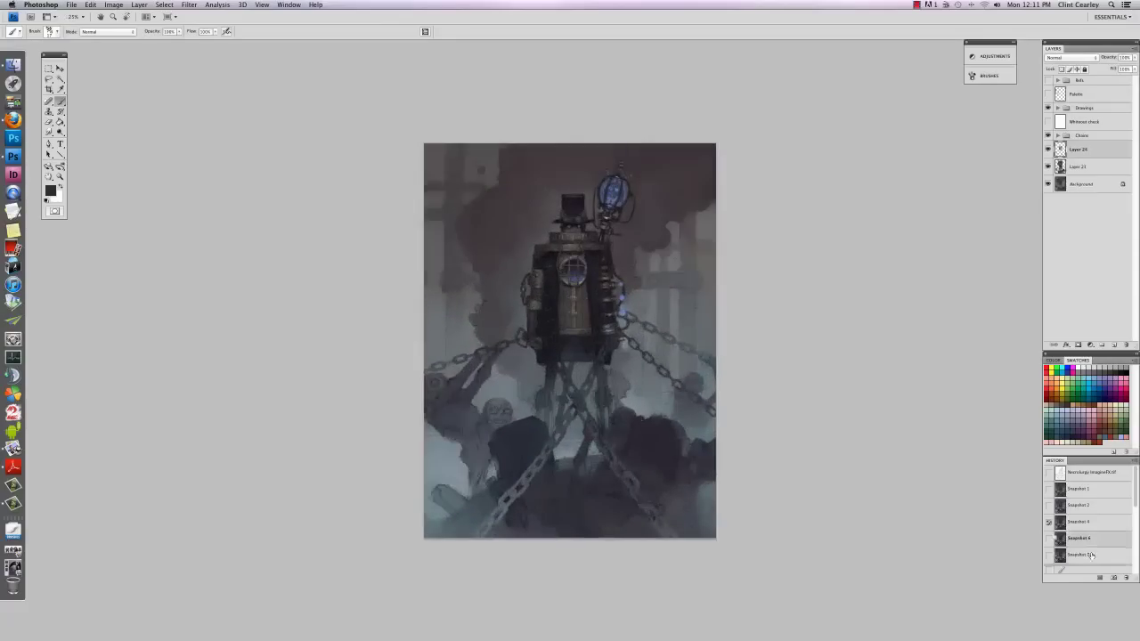
pyautogui.click(1093, 556)
pyautogui.click(1092, 540)
pyautogui.click(1092, 554)
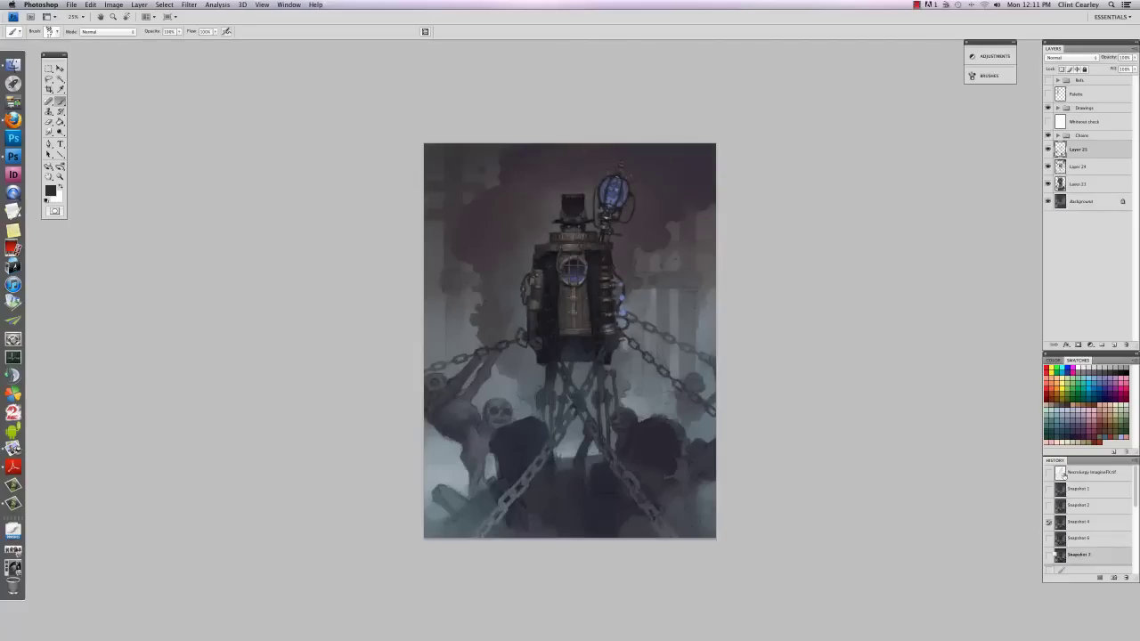
pyautogui.click(1092, 540)
pyautogui.click(1093, 555)
pyautogui.click(1091, 539)
pyautogui.click(1089, 556)
pyautogui.click(1094, 538)
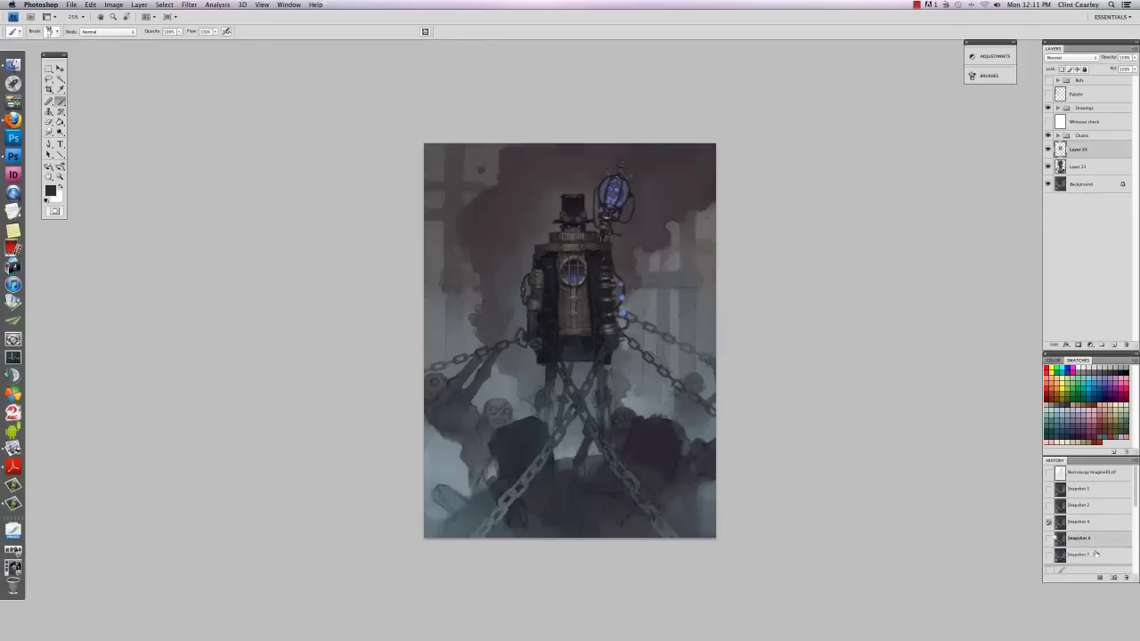
pyautogui.click(1096, 556)
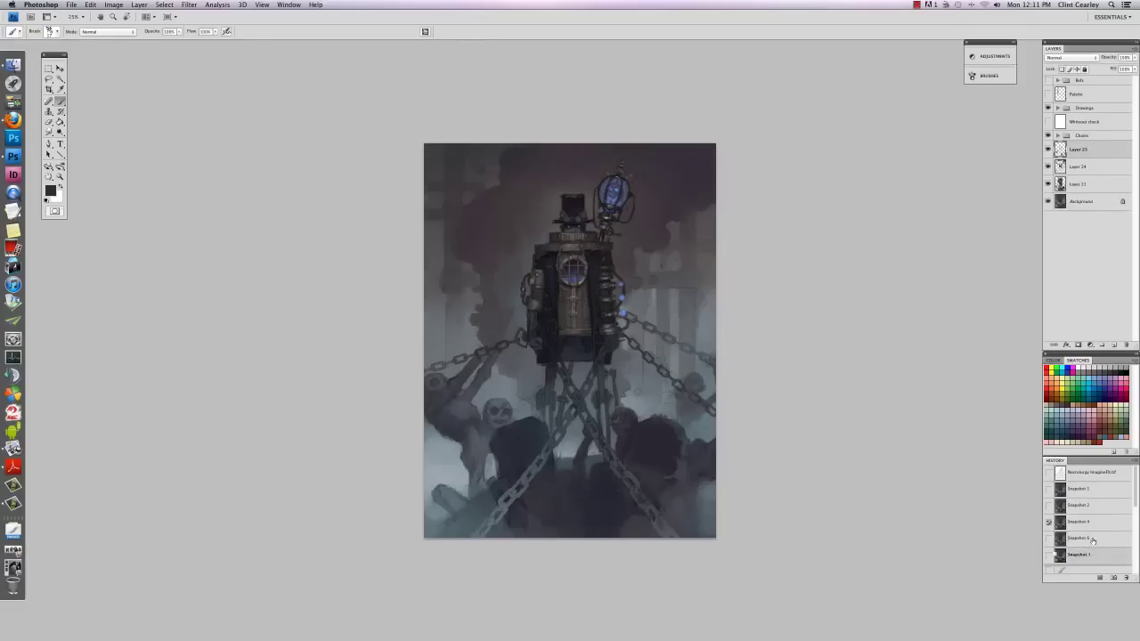
pyautogui.click(1094, 539)
pyautogui.click(1096, 555)
pyautogui.click(1093, 539)
pyautogui.click(1094, 555)
pyautogui.click(1094, 539)
pyautogui.click(1095, 554)
pyautogui.click(1094, 541)
pyautogui.click(1096, 555)
pyautogui.click(1094, 539)
pyautogui.click(1095, 554)
pyautogui.click(1095, 539)
pyautogui.click(1095, 555)
pyautogui.click(1094, 538)
pyautogui.click(1094, 554)
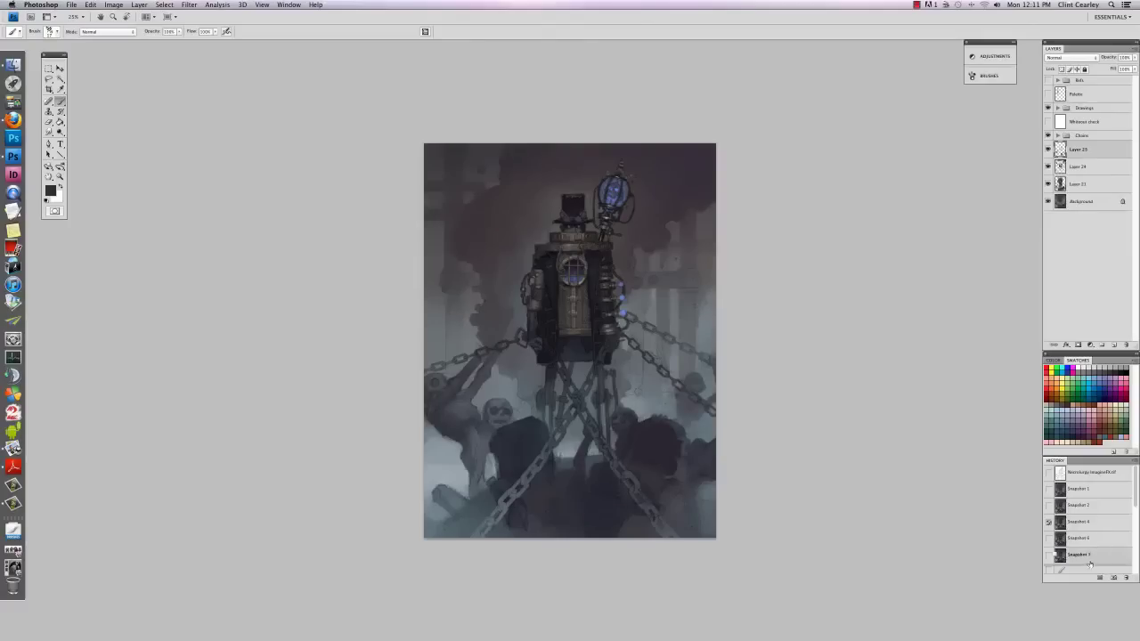